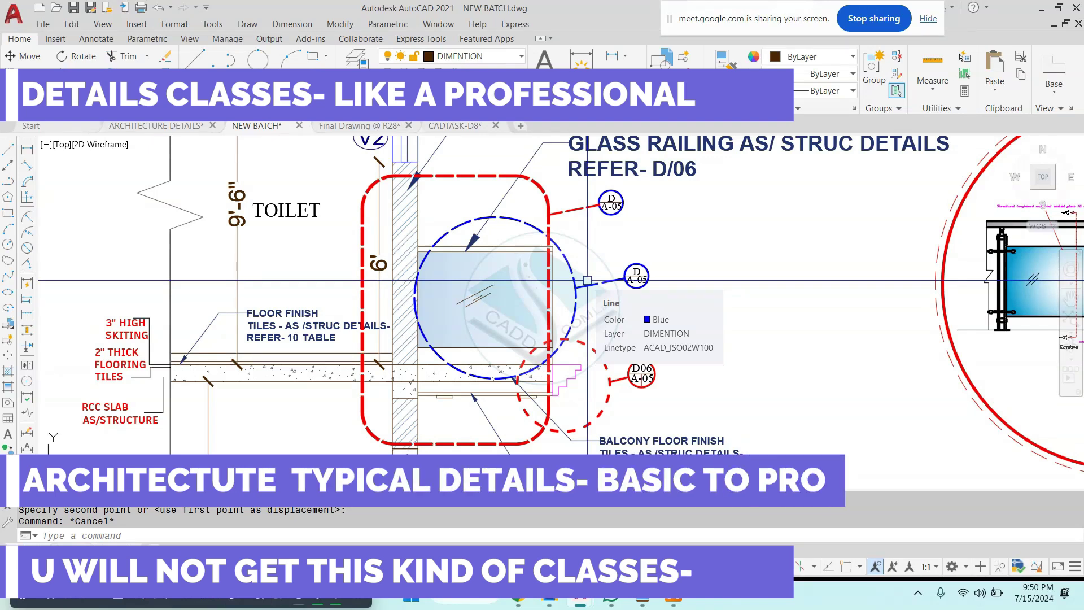
{"action": "key", "text": "Escape"}
{"action": "key", "text": "Escape"}
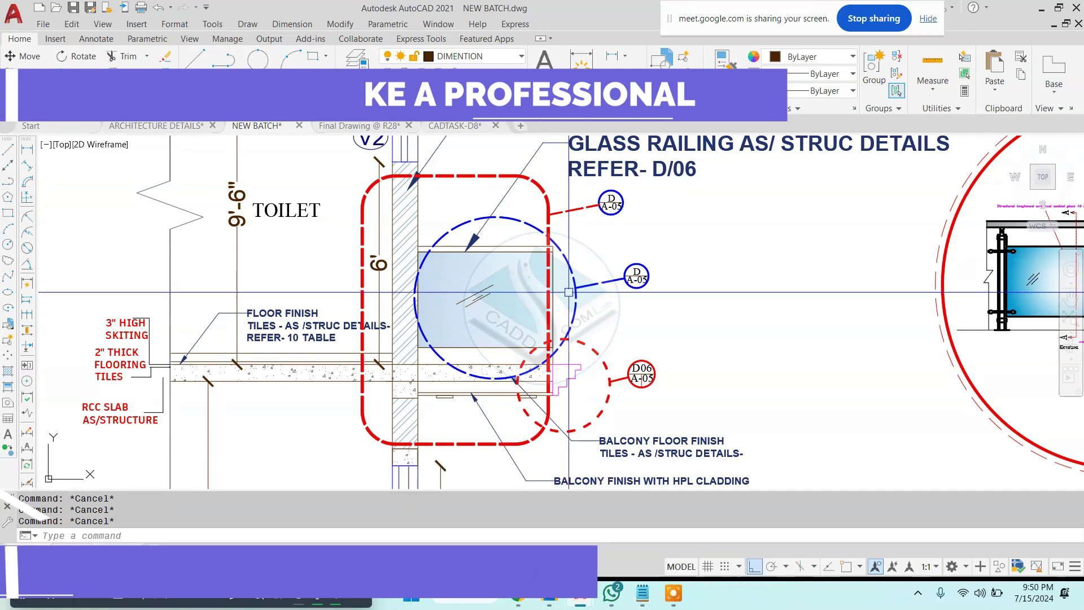
{"action": "scroll", "coordinate": [622, 272], "scroll_direction": "down", "scroll_amount": 2}
{"action": "scroll", "coordinate": [598, 316], "scroll_direction": "down", "scroll_amount": 2}
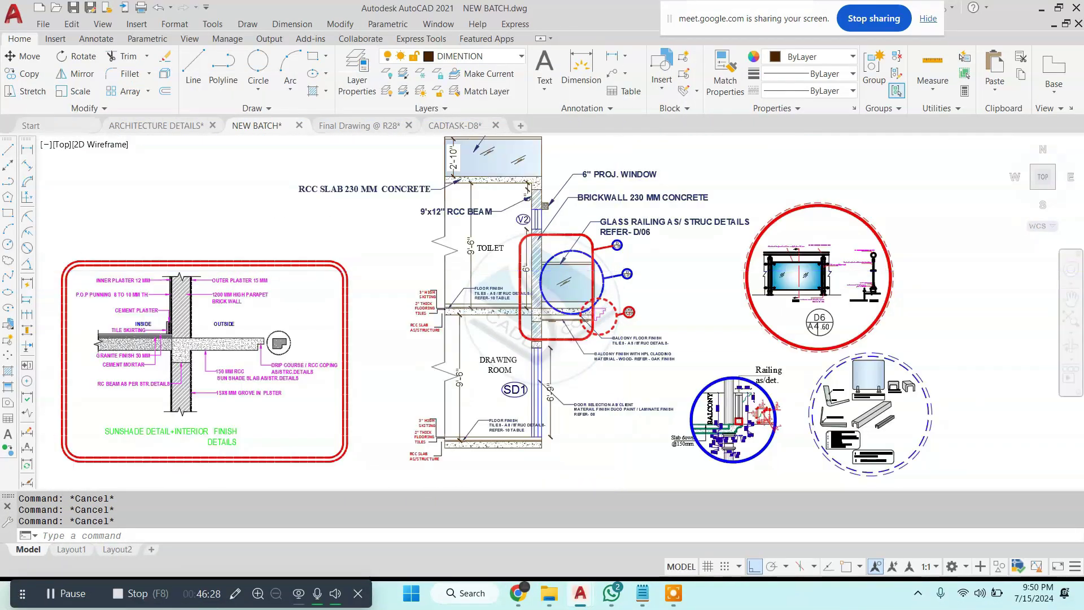
{"action": "scroll", "coordinate": [590, 315], "scroll_direction": "up", "scroll_amount": 2}
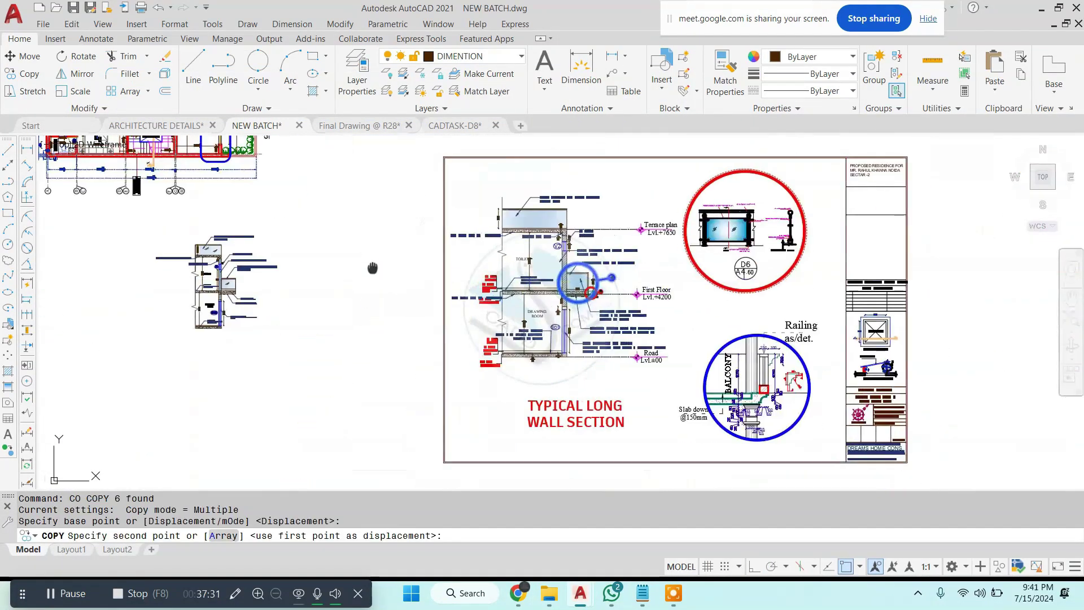
Step: Place the copied blue detail callout circle with its tag over the balcony of the small wall section
{"action": "scroll", "coordinate": [289, 296], "scroll_direction": "up", "scroll_amount": 5}
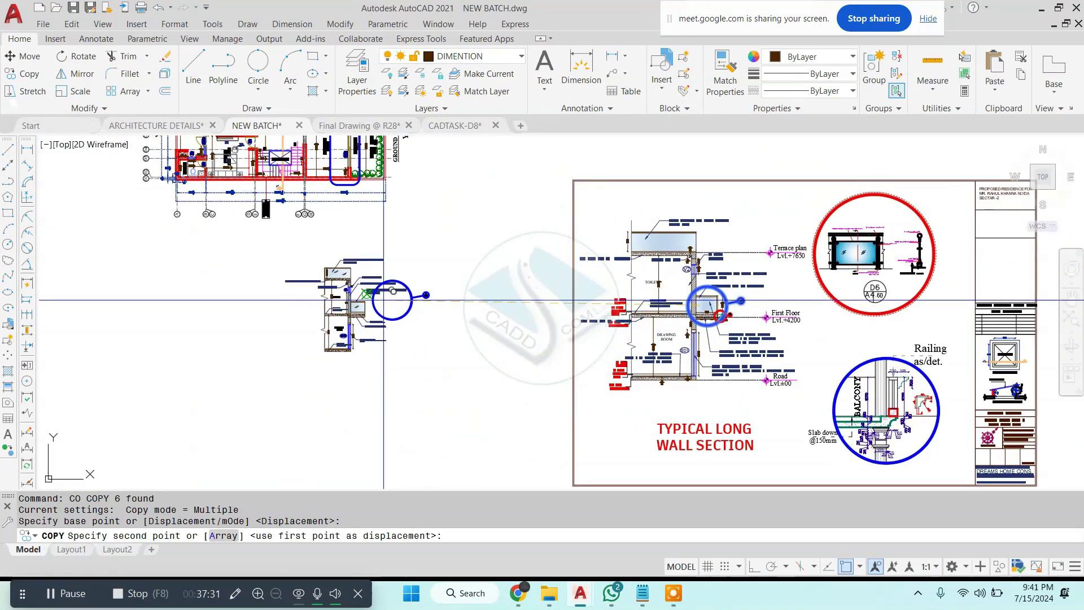
{"action": "left_click", "coordinate": [324, 311]}
{"action": "key", "text": "Escape"}
Step: Scale down the copied detail callout and its D / A-05 tag about the glass railing panel so it encloses the balcony
{"action": "left_click", "coordinate": [617, 273]}
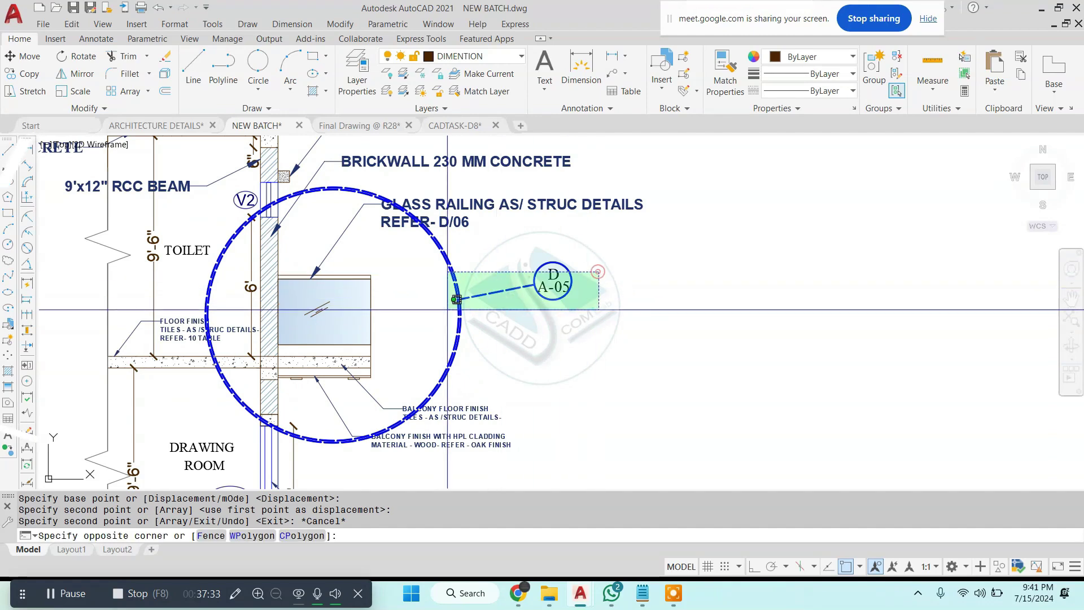
{"action": "left_click", "coordinate": [448, 303]}
{"action": "type", "text": "sc"}
{"action": "key", "text": "Return"}
{"action": "left_click", "coordinate": [323, 310]}
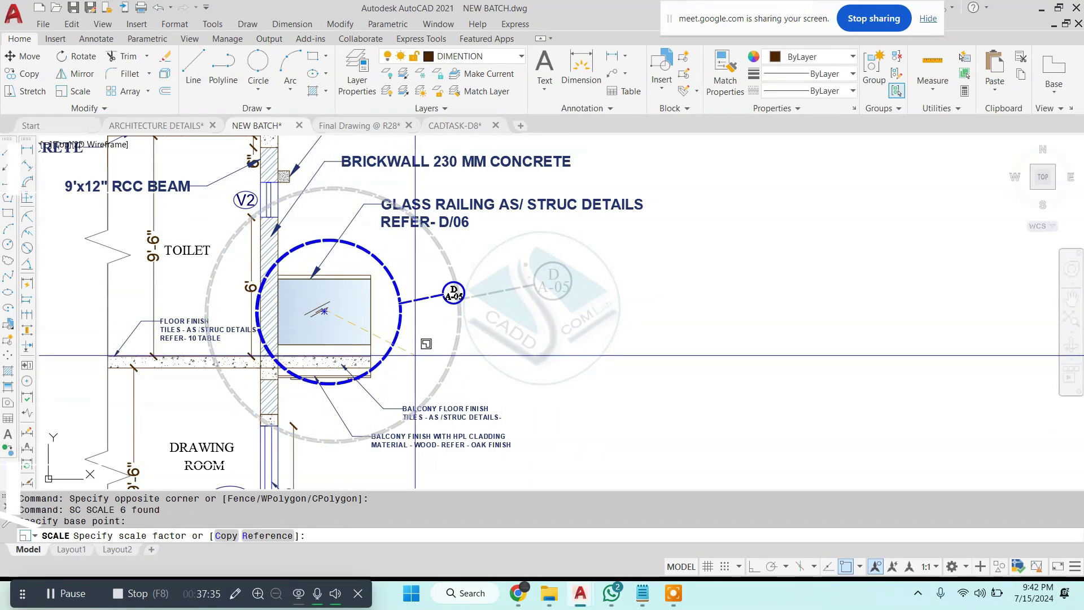
{"action": "scroll", "coordinate": [415, 300], "scroll_direction": "up", "scroll_amount": 2}
{"action": "key", "text": "Escape"}
Step: Draw a horizontal dividing line across the callout's tag bubble, between D and A-05
{"action": "type", "text": "l"}
{"action": "key", "text": "Return"}
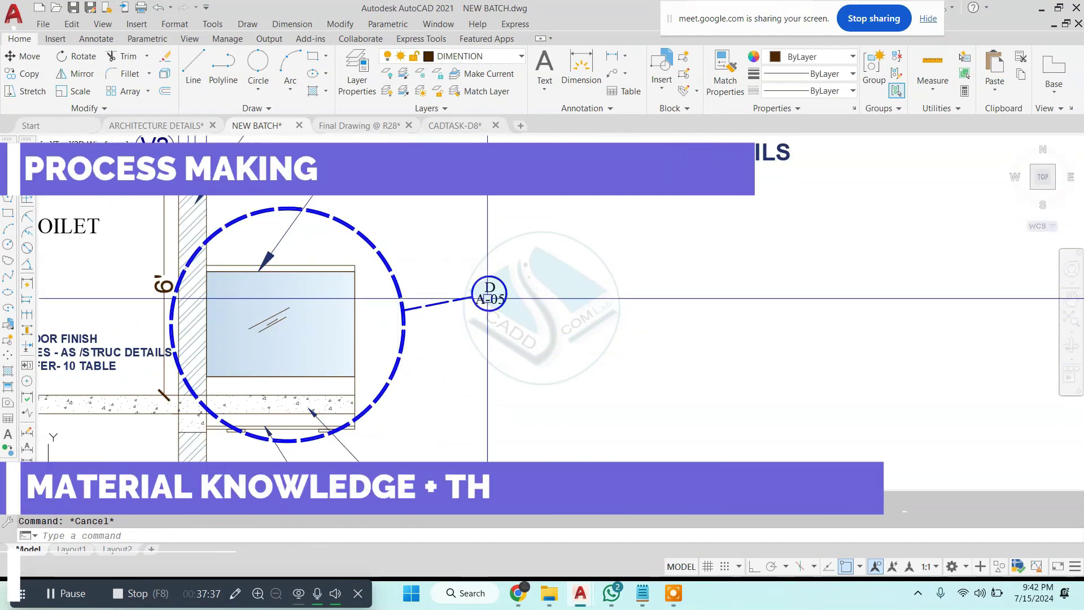
{"action": "scroll", "coordinate": [487, 292], "scroll_direction": "up", "scroll_amount": 6}
{"action": "left_click", "coordinate": [385, 288]}
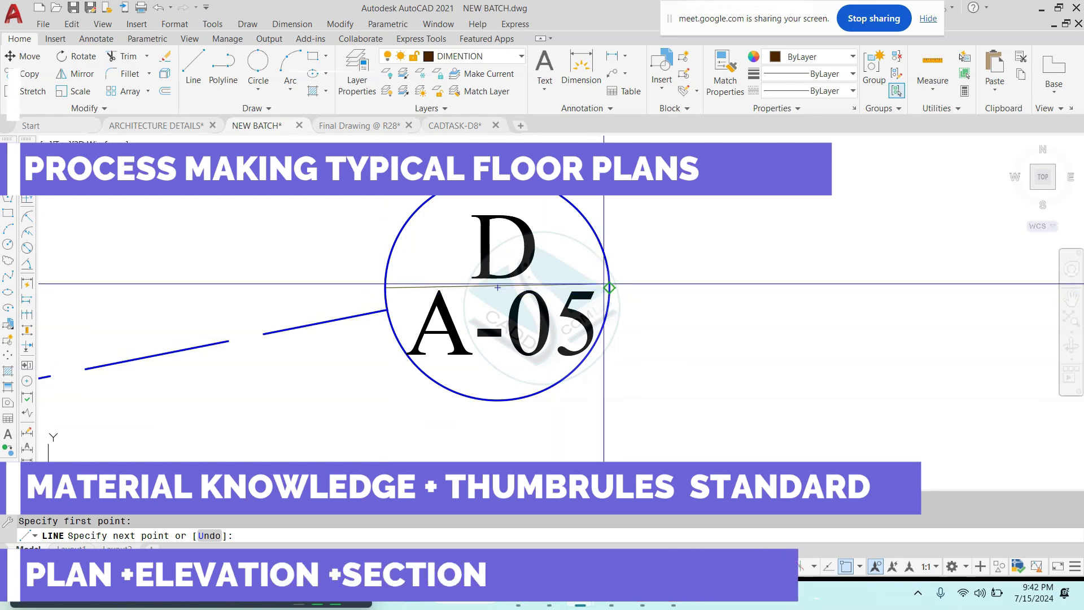
{"action": "key", "text": "Escape"}
{"action": "scroll", "coordinate": [562, 316], "scroll_direction": "down", "scroll_amount": 6}
{"action": "scroll", "coordinate": [471, 314], "scroll_direction": "down", "scroll_amount": 5}
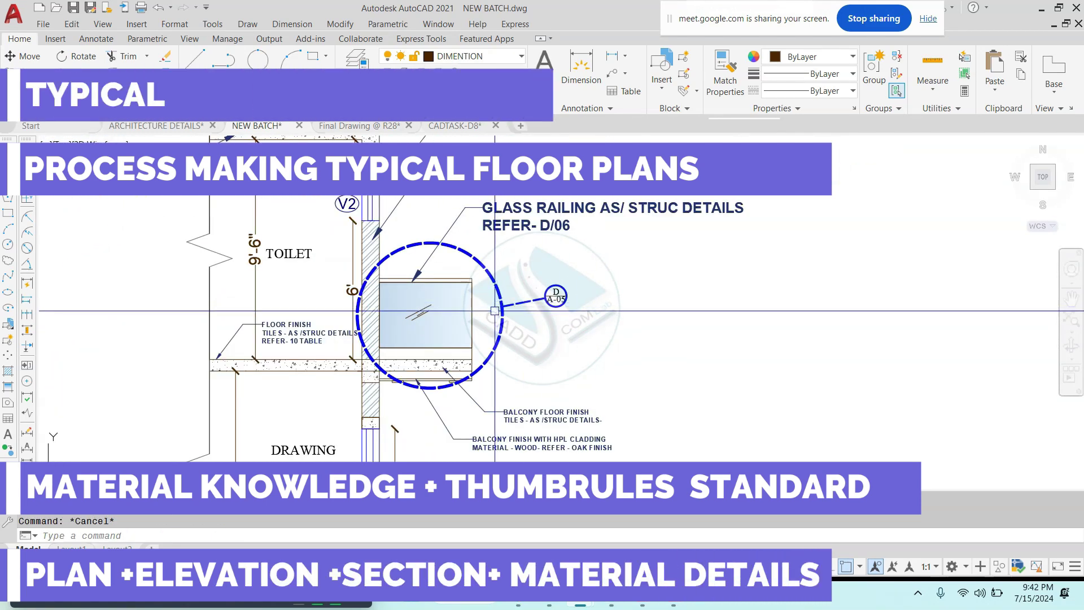
{"action": "scroll", "coordinate": [468, 320], "scroll_direction": "up", "scroll_amount": 4}
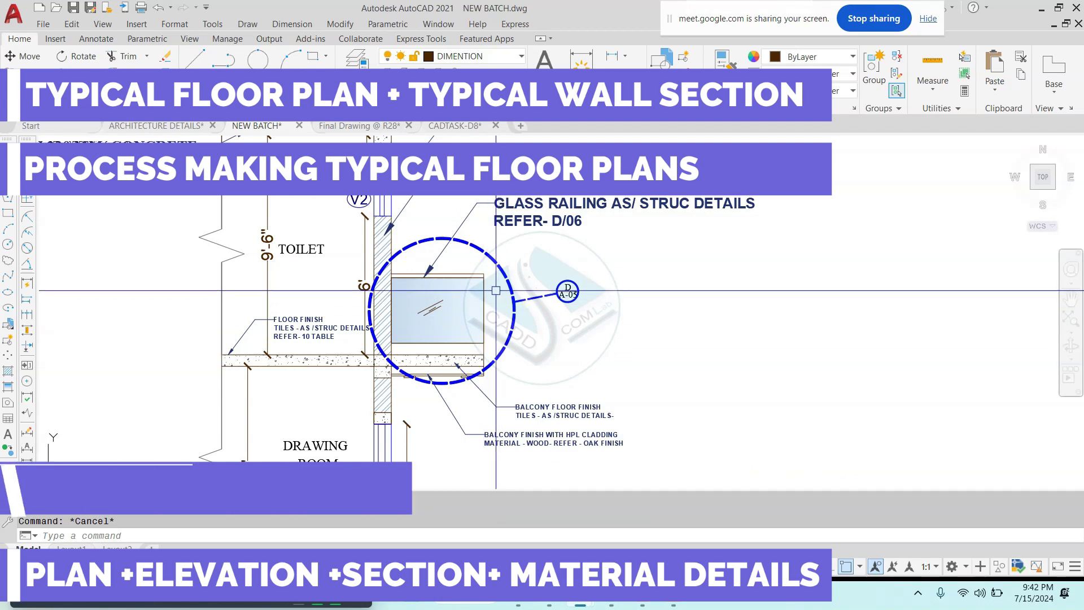
Step: Try to draw a line 6 long from the balcony slab's top outer corner with Ortho on
{"action": "scroll", "coordinate": [495, 371], "scroll_direction": "up", "scroll_amount": 4}
{"action": "type", "text": "L"}
{"action": "key", "text": "Return"}
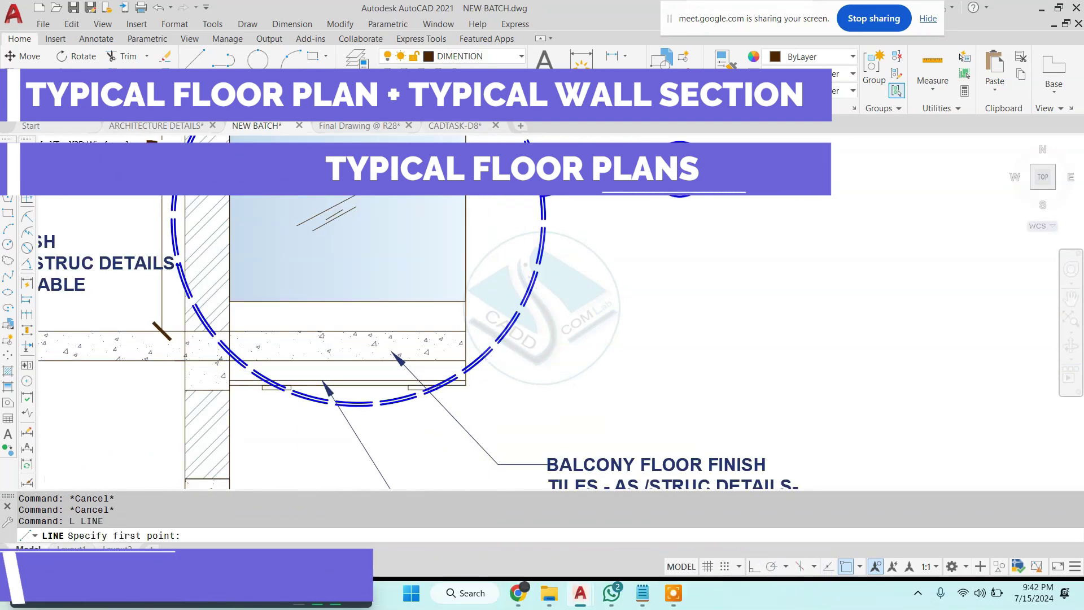
{"action": "scroll", "coordinate": [469, 338], "scroll_direction": "up", "scroll_amount": 4}
{"action": "left_click", "coordinate": [460, 320]}
{"action": "key", "text": "F8"}
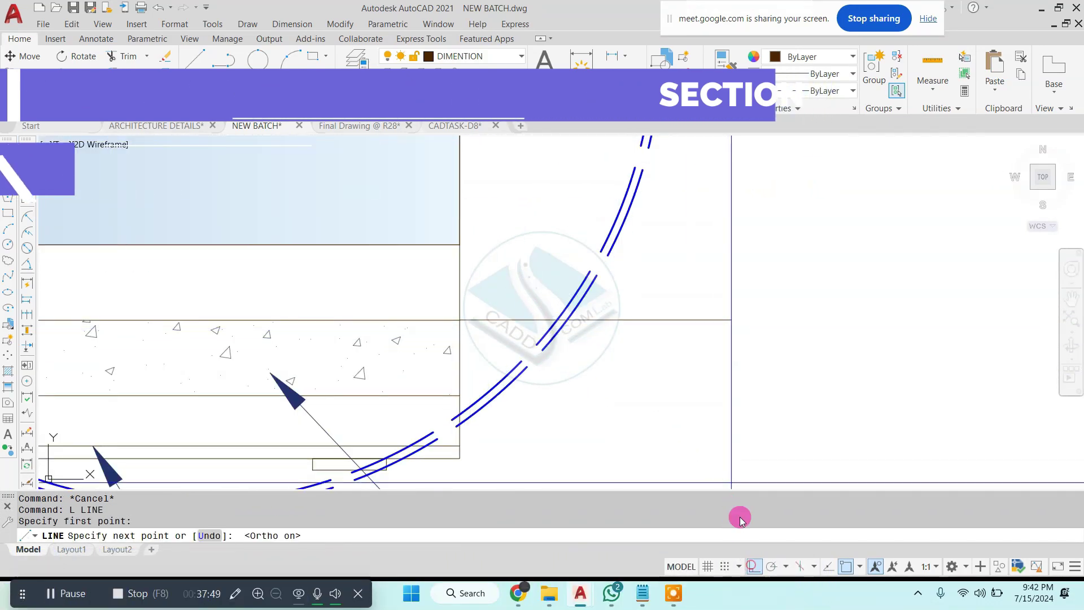
{"action": "type", "text": "6"}
{"action": "key", "text": "ctrl+z"}
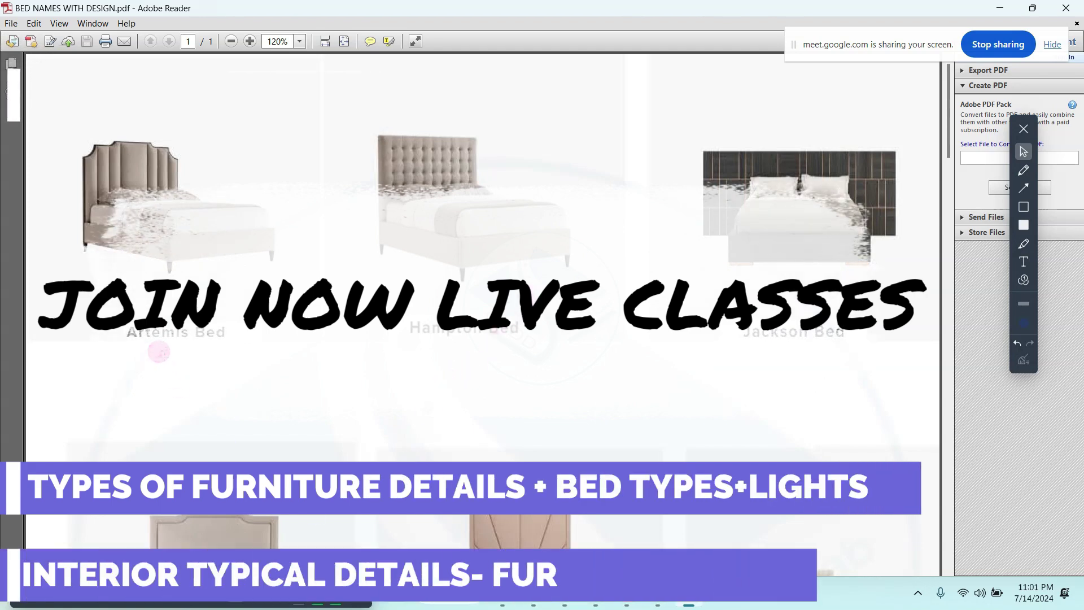
{"action": "scroll", "coordinate": [617, 339], "scroll_direction": "down", "scroll_amount": 10}
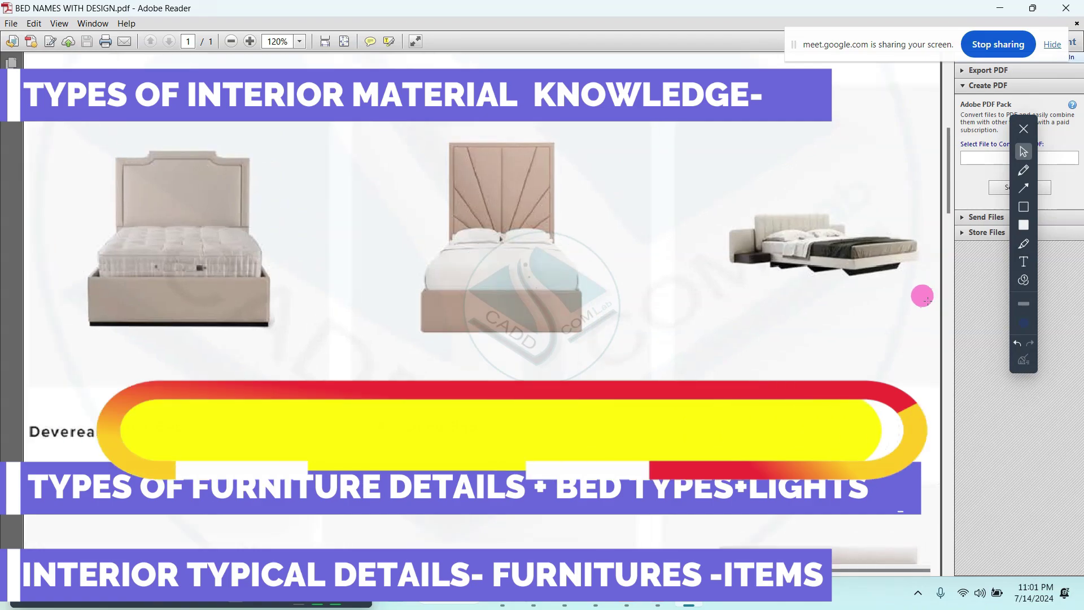
{"action": "scroll", "coordinate": [926, 299], "scroll_direction": "up", "scroll_amount": 3, "text": "ctrl"}
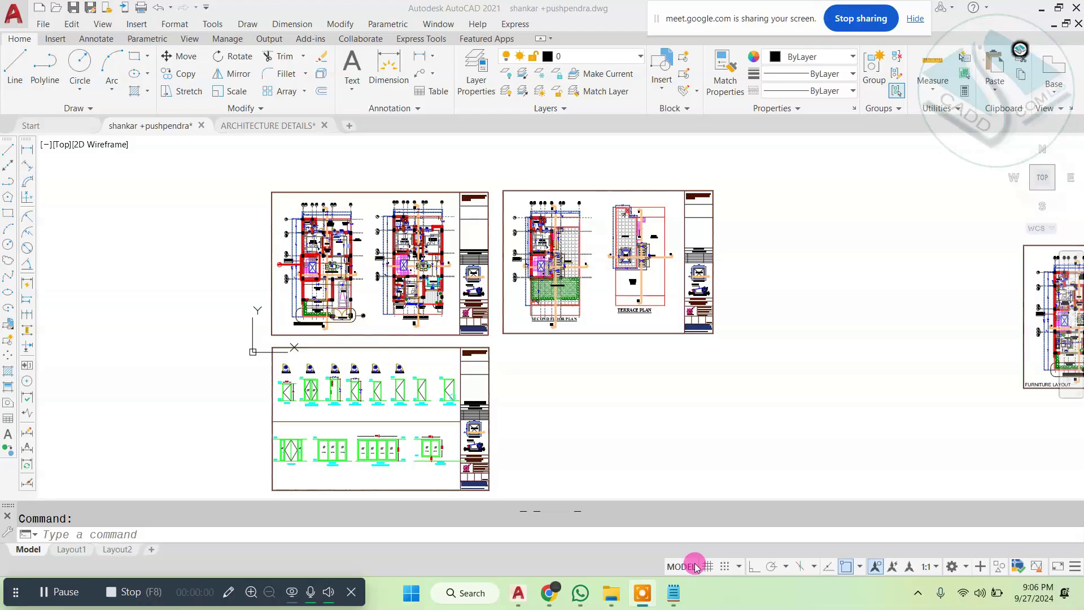
Step: Switch to Notepad, highlight the line "1-fueniture layout----", and return to the drawing
{"action": "left_click", "coordinate": [673, 593]}
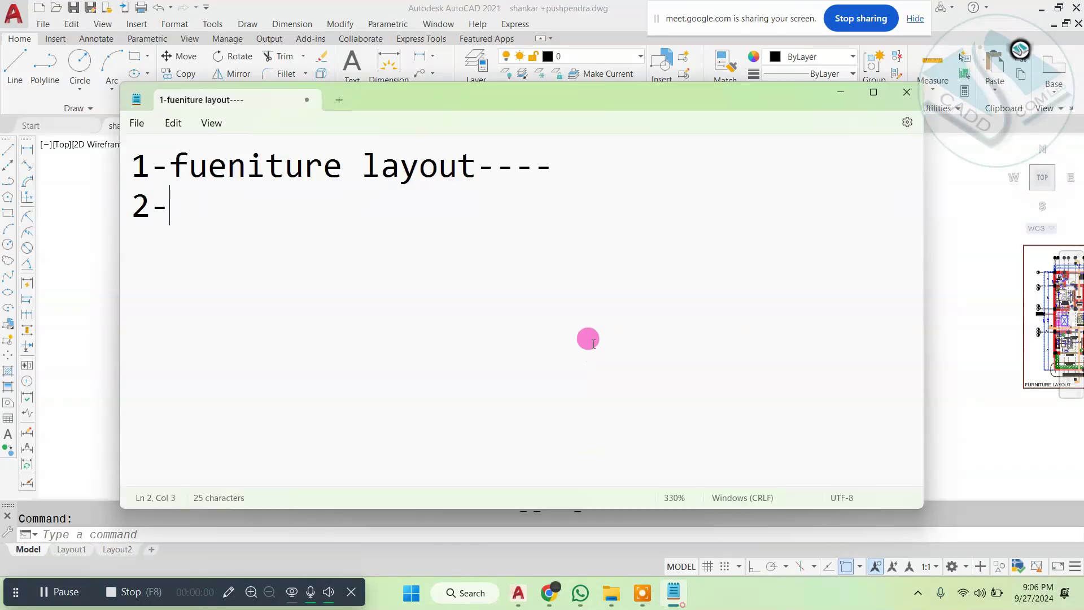
{"action": "triple_click", "coordinate": [594, 166]}
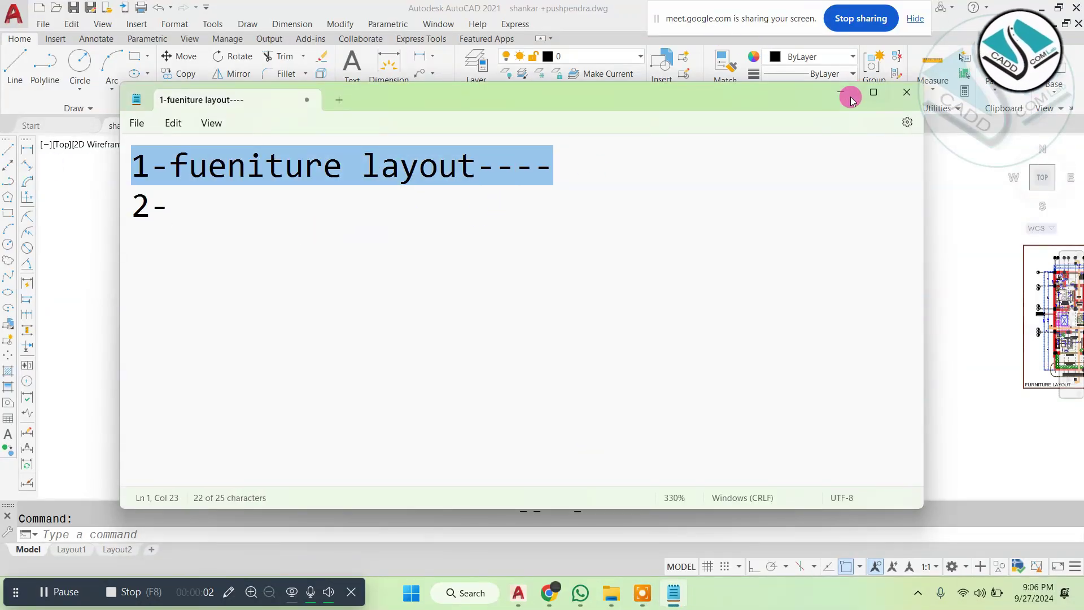
{"action": "left_click", "coordinate": [851, 100]}
Step: Copy the ground and first floor plan sheet into the empty area beside the furniture layout sheet
{"action": "left_click", "coordinate": [490, 178]}
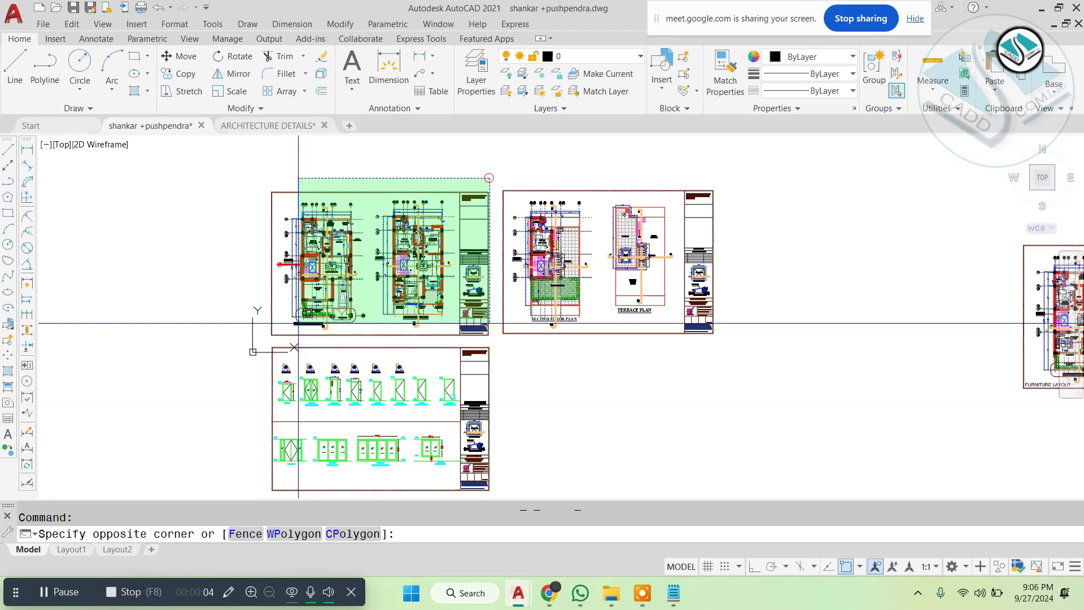
{"action": "left_click", "coordinate": [199, 342]}
{"action": "scroll", "coordinate": [308, 271], "scroll_direction": "up", "scroll_amount": 2}
{"action": "type", "text": "co"}
{"action": "key", "text": "Return"}
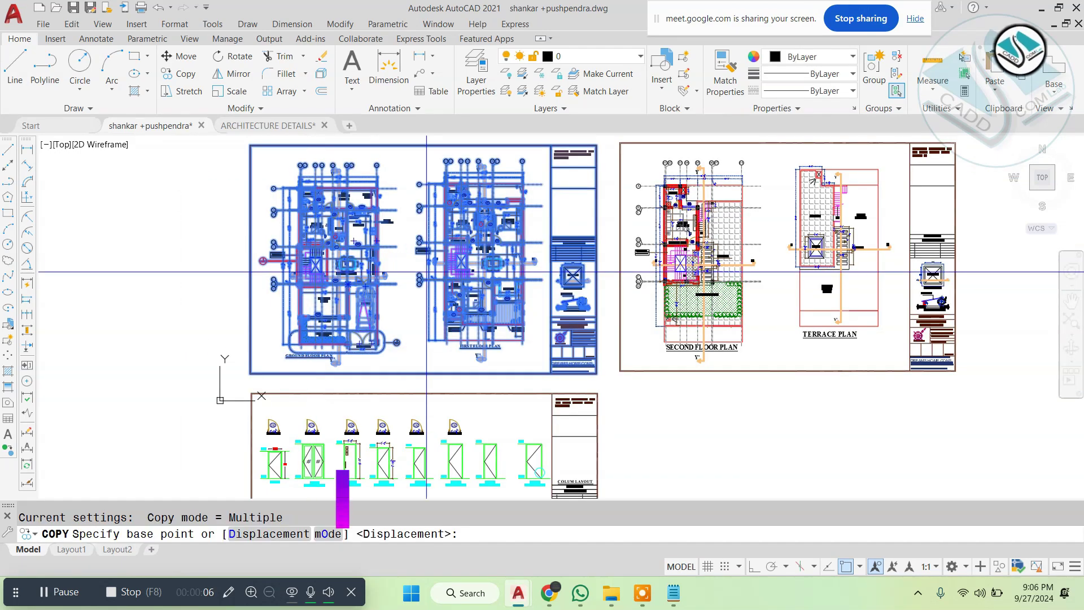
{"action": "left_click", "coordinate": [426, 272]}
{"action": "scroll", "coordinate": [324, 155], "scroll_direction": "down", "scroll_amount": 4}
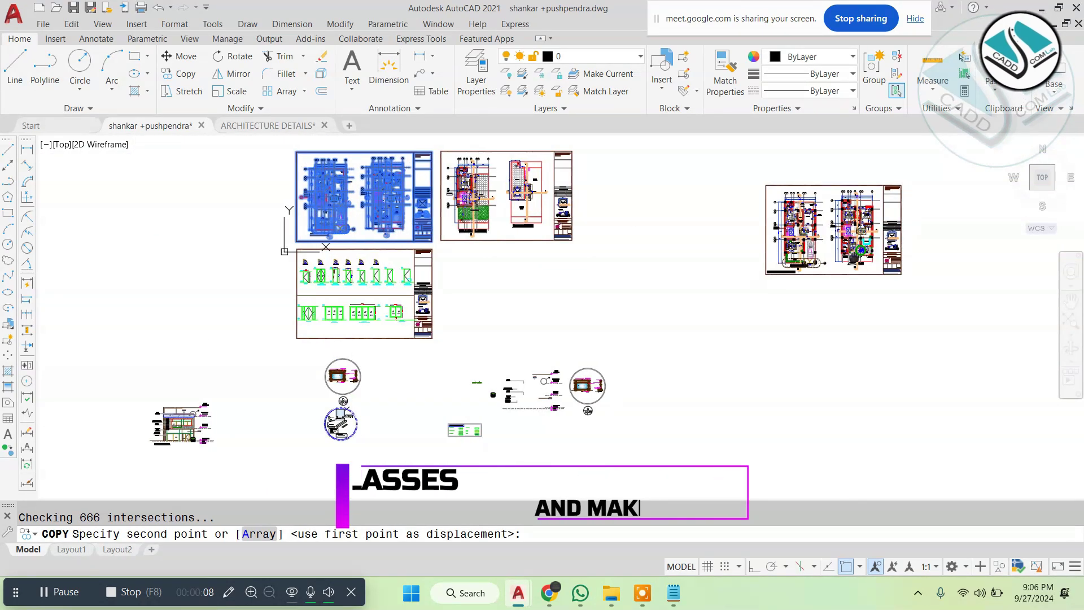
{"action": "scroll", "coordinate": [650, 324], "scroll_direction": "up", "scroll_amount": 3}
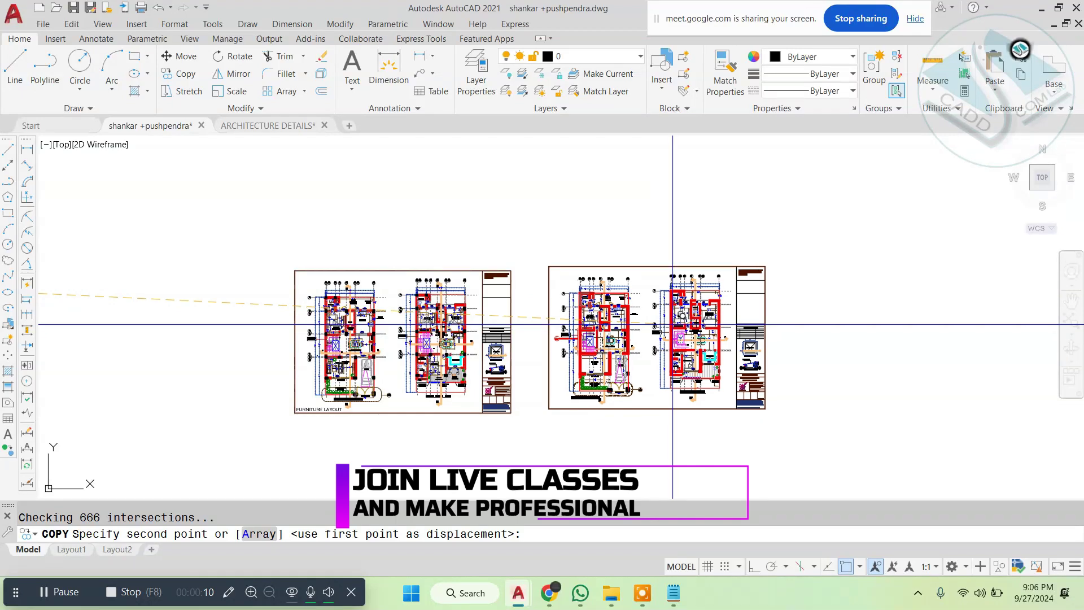
{"action": "left_click", "coordinate": [671, 325]}
{"action": "key", "text": "Escape"}
Step: Erase the interior room dimensions from the copied plan sheet, using Select Similar and excluding those on the other sheets
{"action": "scroll", "coordinate": [520, 242], "scroll_direction": "up", "scroll_amount": 5}
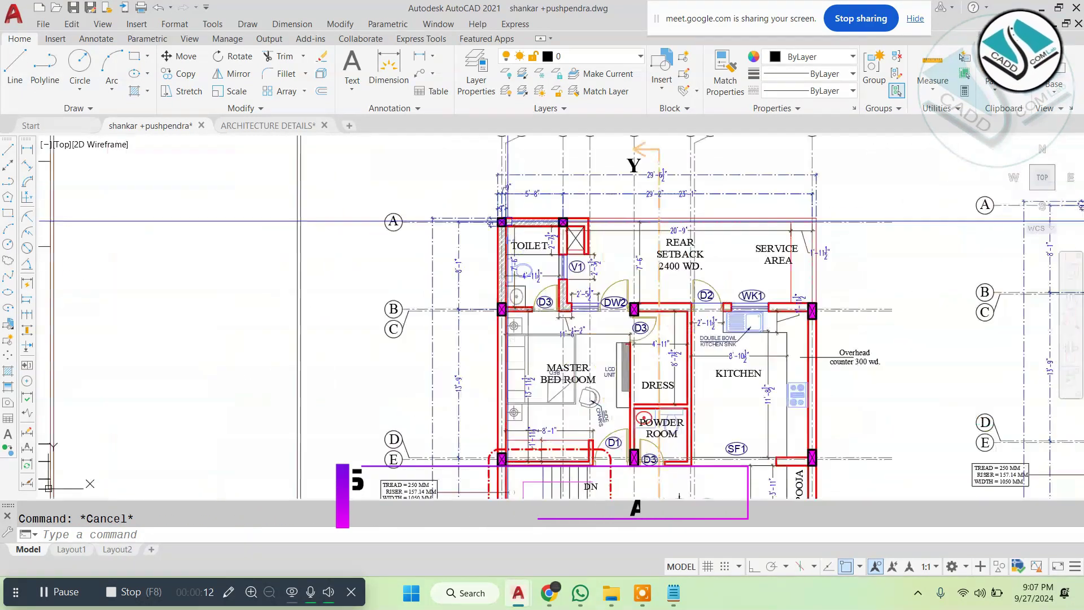
{"action": "scroll", "coordinate": [511, 222], "scroll_direction": "up", "scroll_amount": 2}
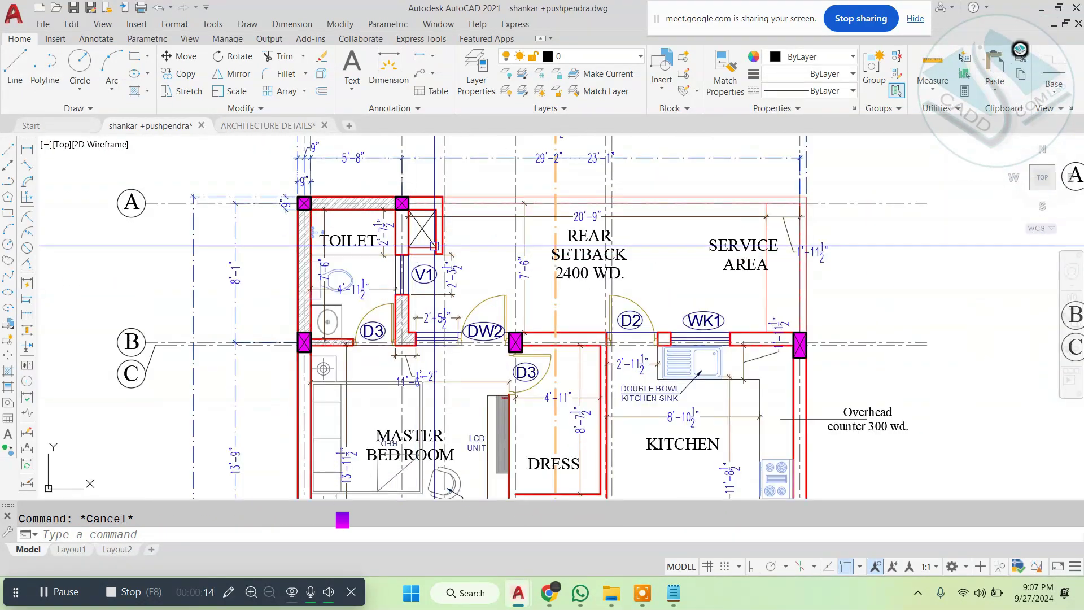
{"action": "scroll", "coordinate": [294, 247], "scroll_direction": "up", "scroll_amount": 2}
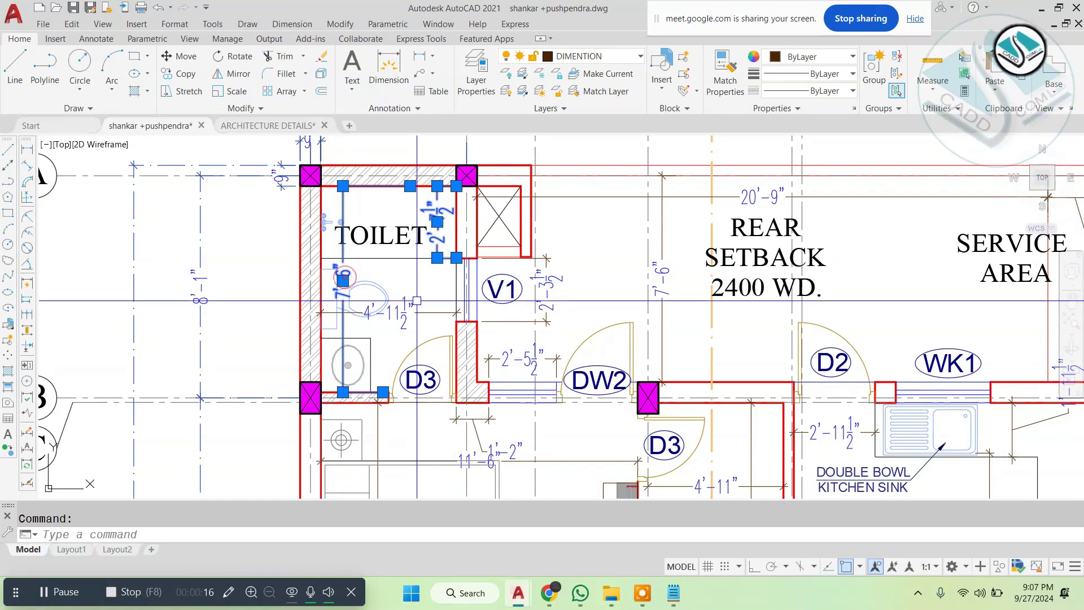
{"action": "left_click", "coordinate": [417, 300]}
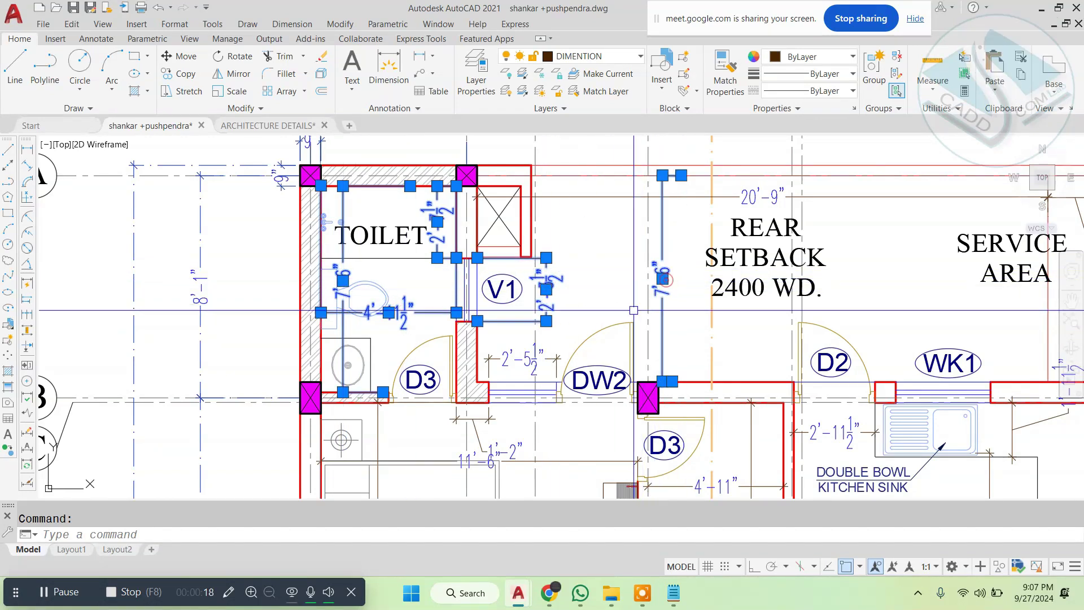
{"action": "right_click", "coordinate": [585, 193]}
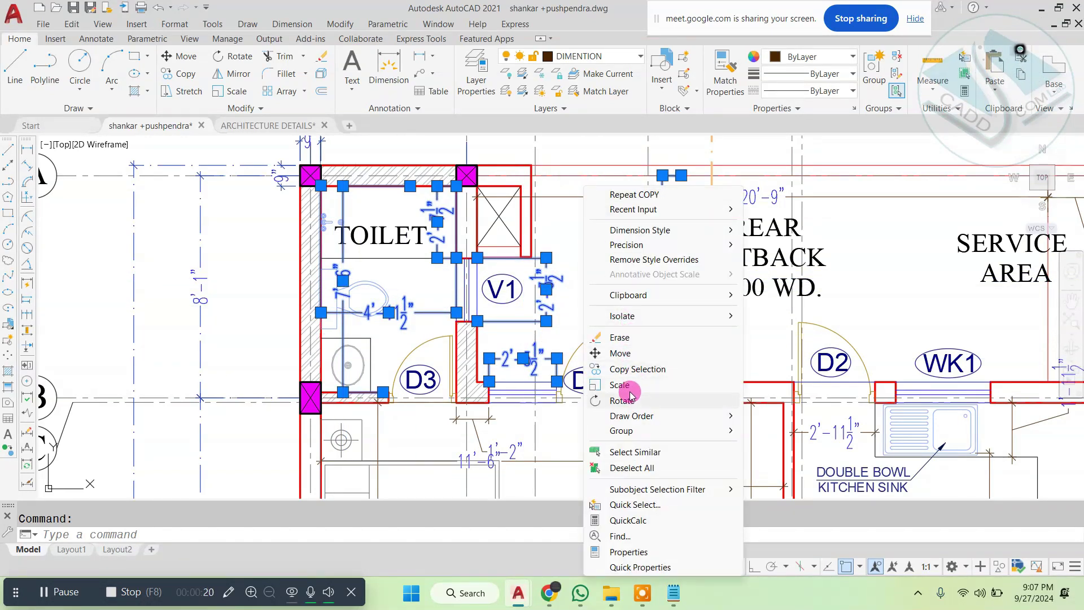
{"action": "left_click", "coordinate": [635, 453]}
{"action": "scroll", "coordinate": [565, 265], "scroll_direction": "down", "scroll_amount": 10}
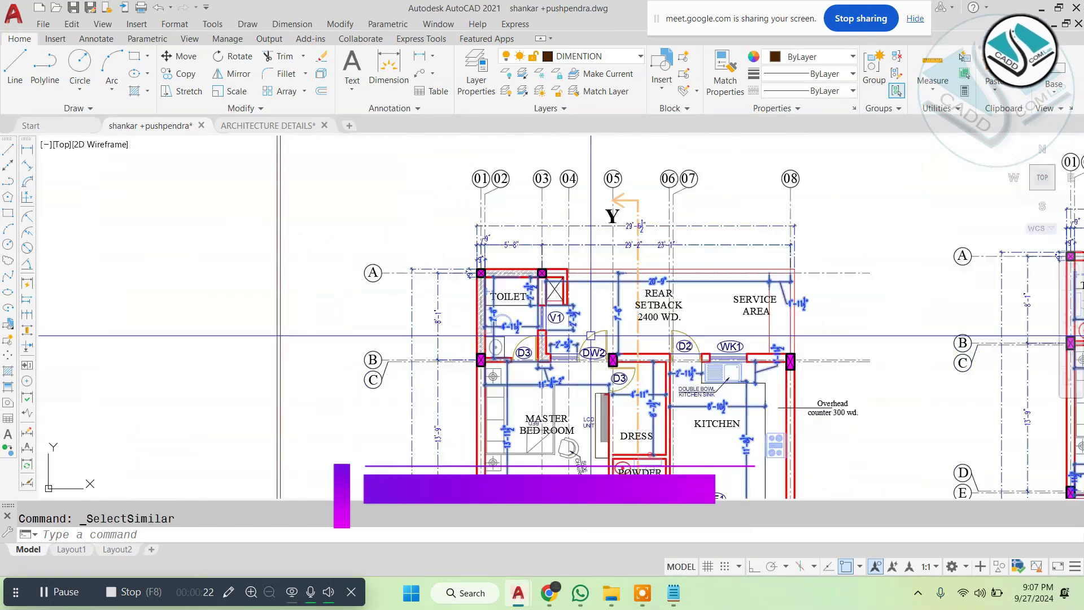
{"action": "left_click", "coordinate": [380, 202]}
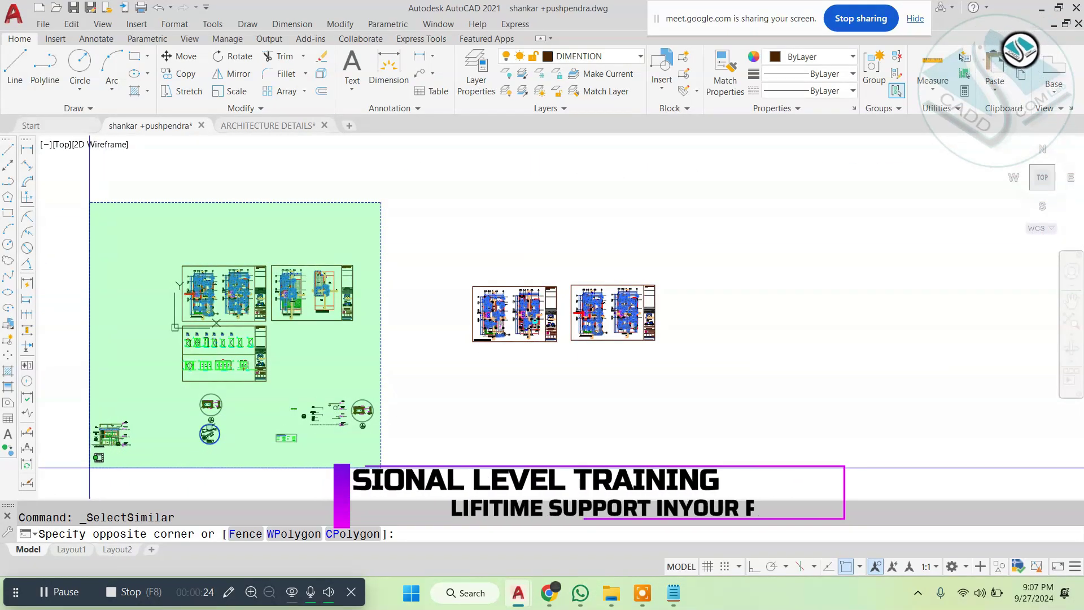
{"action": "left_click", "coordinate": [92, 451]}
{"action": "left_click", "coordinate": [560, 265]}
{"action": "left_click", "coordinate": [371, 383], "text": "shift"}
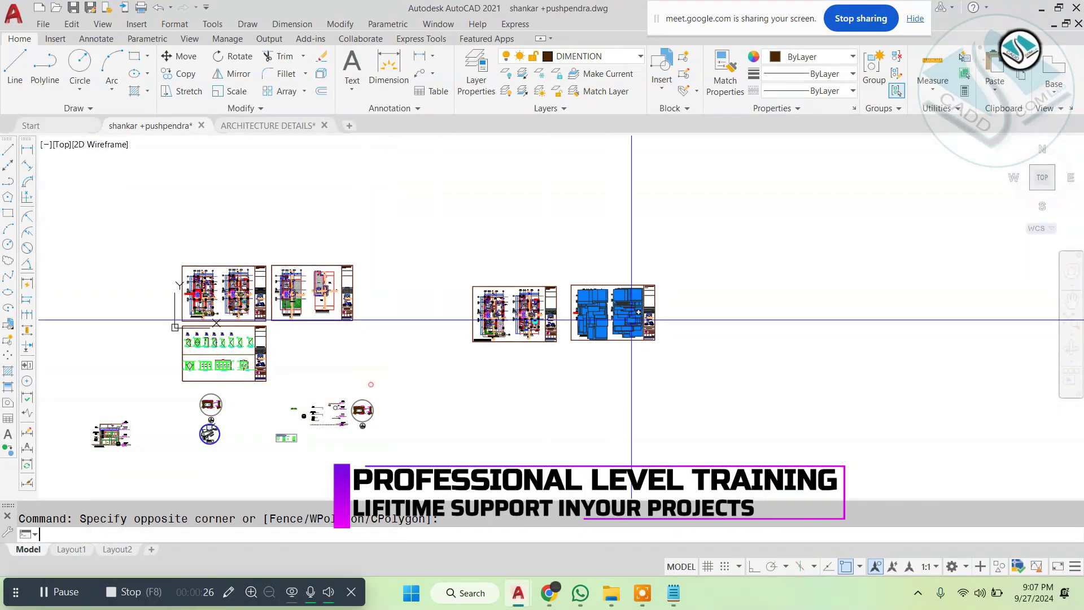
{"action": "type", "text": "e"}
{"action": "key", "text": "space"}
{"action": "scroll", "coordinate": [598, 303], "scroll_direction": "up", "scroll_amount": 9}
{"action": "key", "text": "Escape"}
{"action": "scroll", "coordinate": [508, 249], "scroll_direction": "up", "scroll_amount": 6}
{"action": "middle_click_drag", "start_coordinate": [431, 220], "coordinate": [409, 273]}
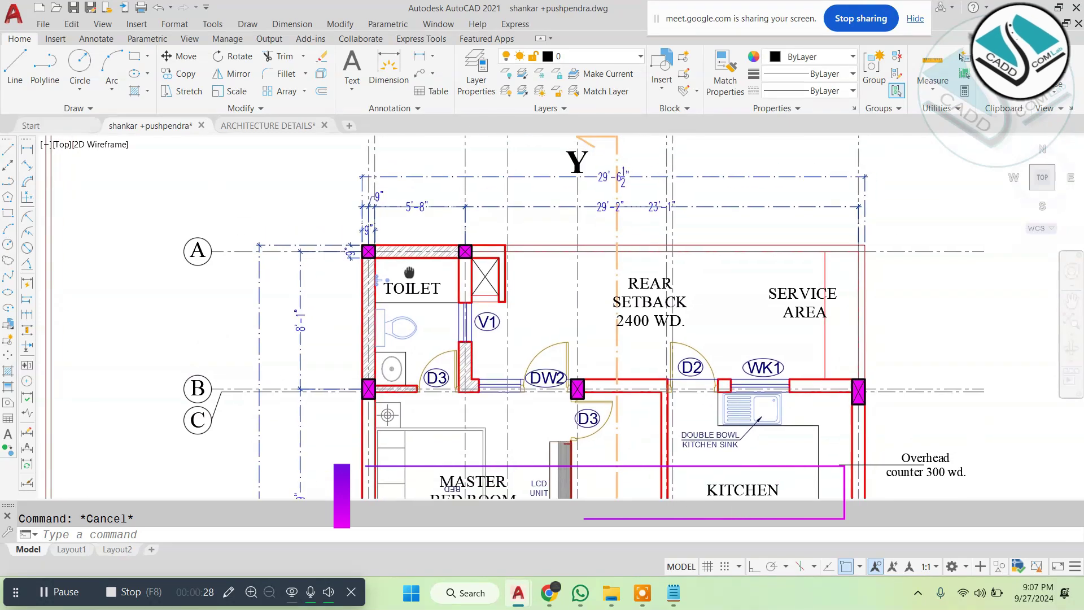
{"action": "scroll", "coordinate": [422, 284], "scroll_direction": "up", "scroll_amount": 2}
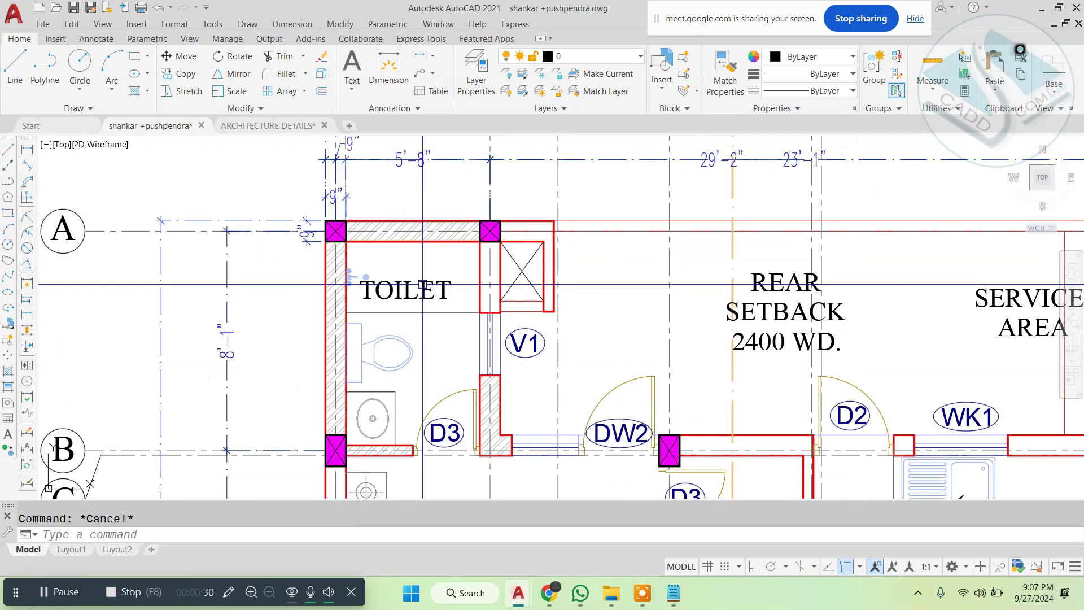
{"action": "scroll", "coordinate": [422, 226], "scroll_direction": "up", "scroll_amount": 2}
{"action": "left_click", "coordinate": [422, 225]}
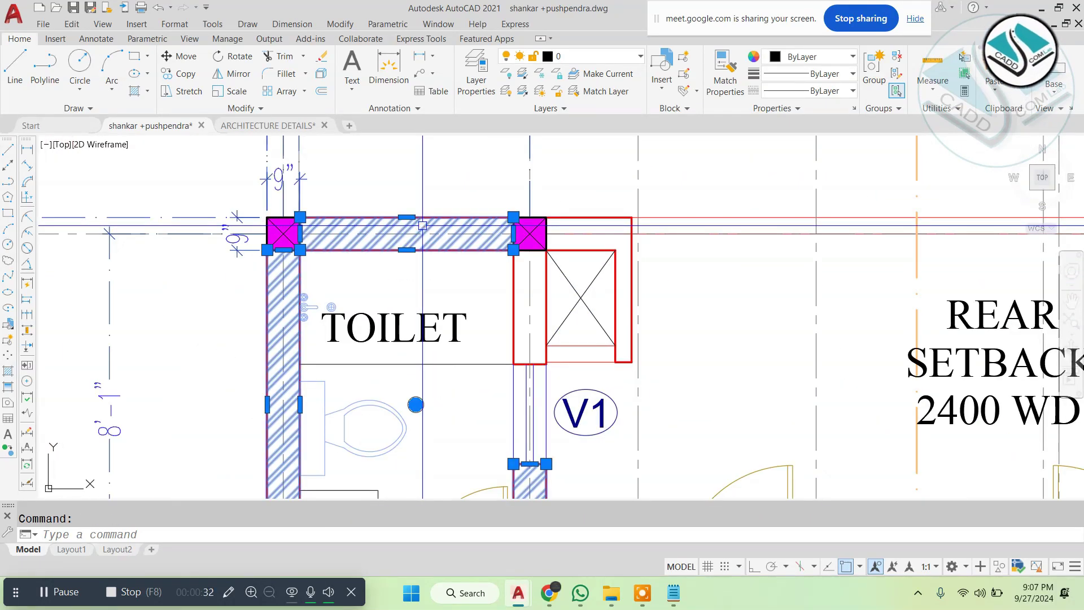
{"action": "key", "text": "Escape"}
{"action": "type", "text": "e"}
{"action": "key", "text": "space"}
{"action": "scroll", "coordinate": [422, 227], "scroll_direction": "down", "scroll_amount": 2}
{"action": "scroll", "coordinate": [394, 230], "scroll_direction": "up", "scroll_amount": 2}
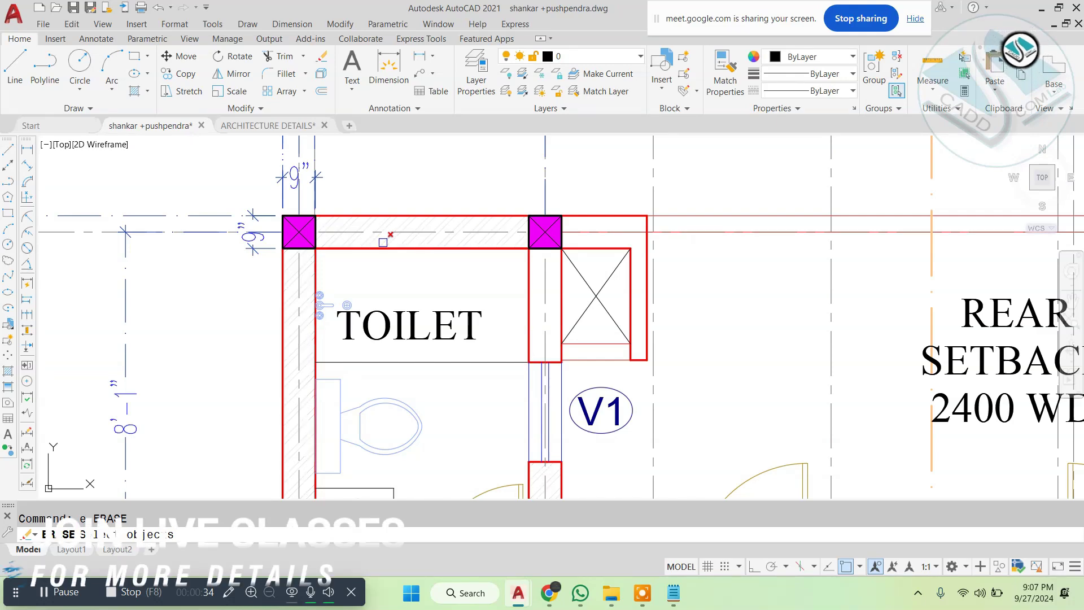
{"action": "key", "text": "Escape"}
Step: Erase the hatch inside the toilet walls of the copied floor plan
{"action": "left_click", "coordinate": [389, 237]}
{"action": "type", "text": "e"}
{"action": "key", "text": "space"}
{"action": "scroll", "coordinate": [375, 339], "scroll_direction": "up", "scroll_amount": 2}
{"action": "middle_click_drag", "start_coordinate": [376, 339], "coordinate": [373, 252]}
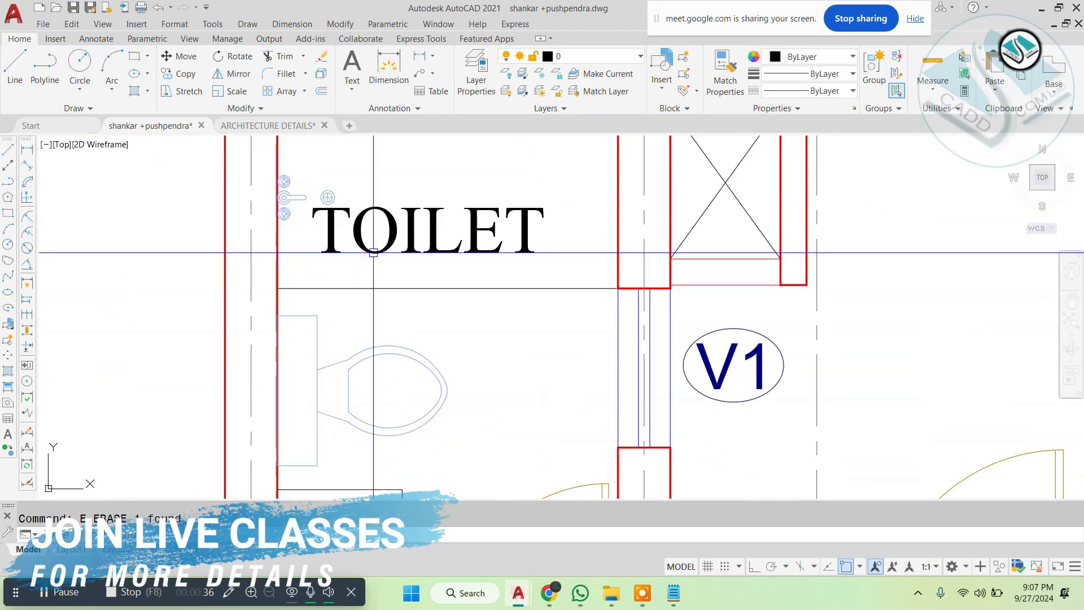
{"action": "scroll", "coordinate": [373, 252], "scroll_direction": "down", "scroll_amount": 2}
{"action": "middle_click_drag", "start_coordinate": [472, 446], "coordinate": [459, 359]}
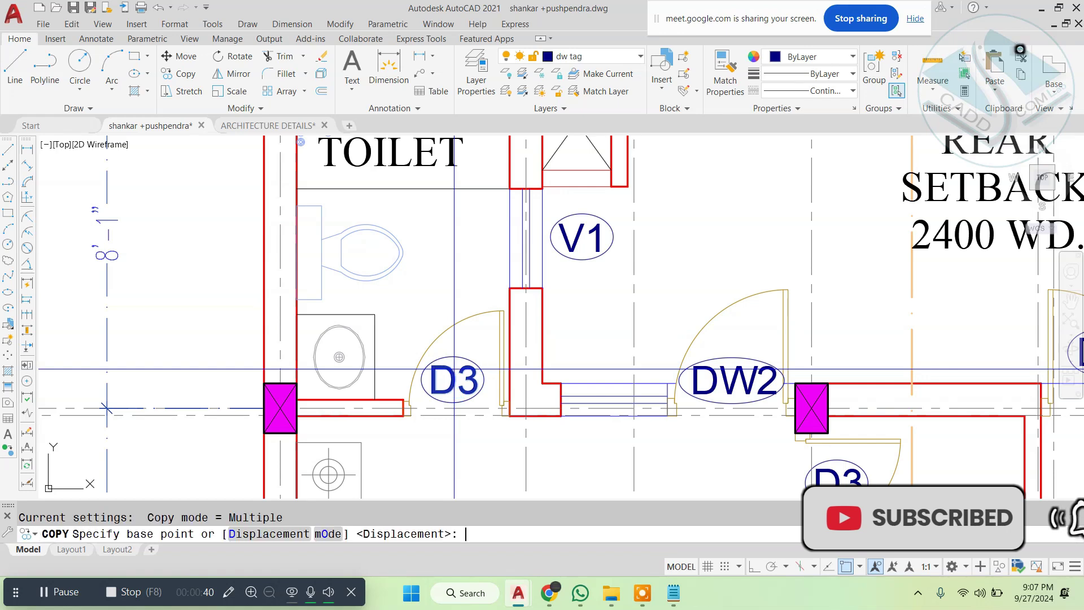
Step: Copy the D3 door tag text onto the toilet fixture and change the copy's text to W.C
{"action": "left_click", "coordinate": [454, 369]}
{"action": "scroll", "coordinate": [322, 229], "scroll_direction": "up", "scroll_amount": 4}
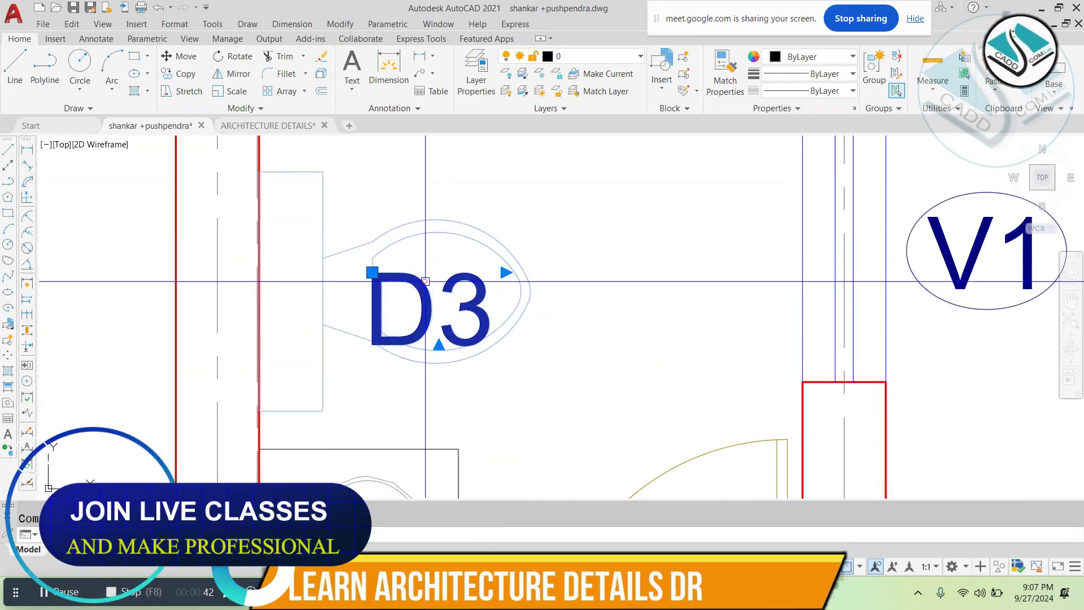
{"action": "double_click", "coordinate": [424, 281]}
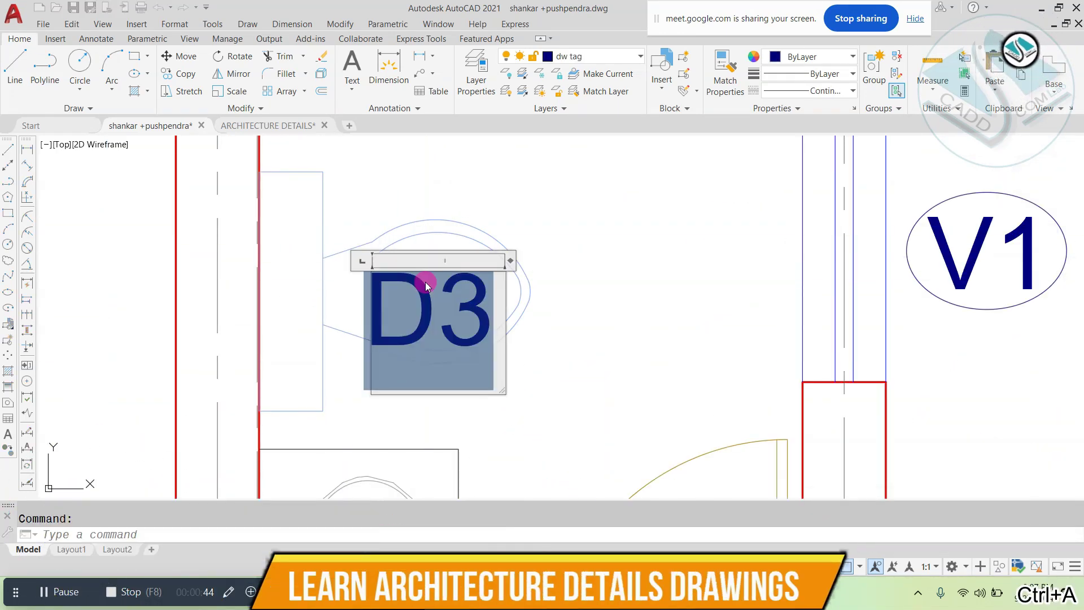
{"action": "type", "text": "W.C"}
{"action": "left_click", "coordinate": [562, 229]}
{"action": "left_click", "coordinate": [442, 289]}
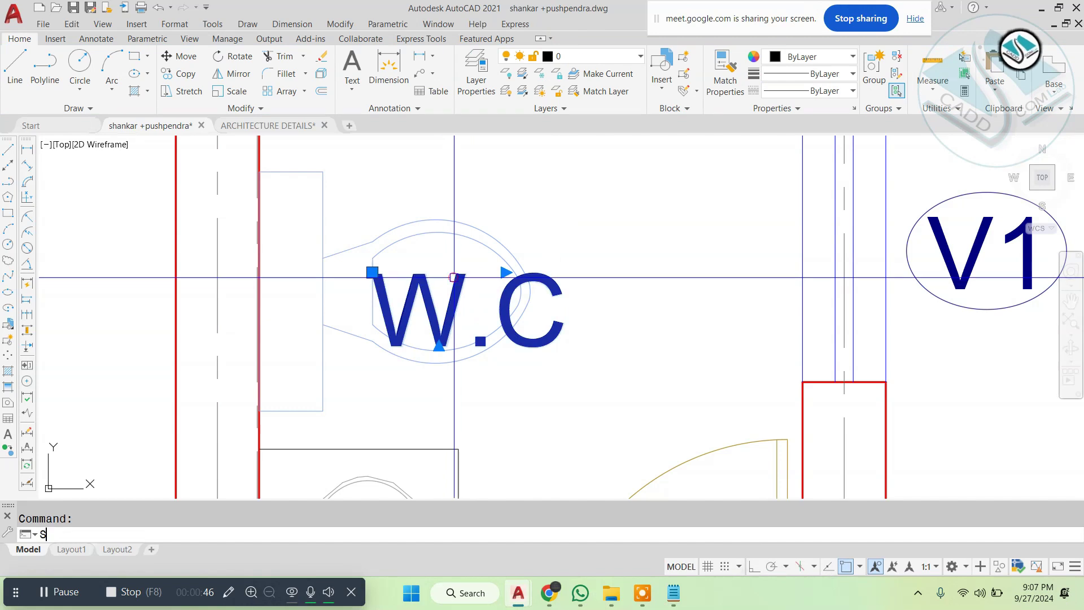
{"action": "type", "text": "s"}
{"action": "key", "text": "Return"}
{"action": "left_click", "coordinate": [446, 297]}
{"action": "key", "text": "Escape"}
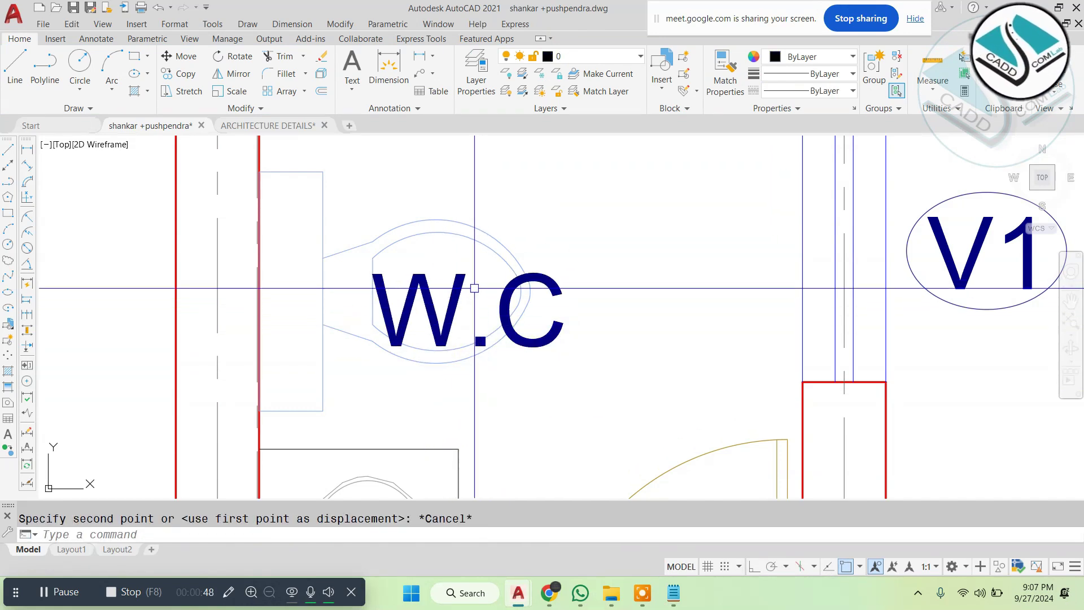
Step: Scale down the W.C label so it is small enough for the toilet bowl
{"action": "left_click", "coordinate": [459, 290]}
{"action": "type", "text": "sc"}
{"action": "key", "text": "Return"}
{"action": "left_click", "coordinate": [449, 301]}
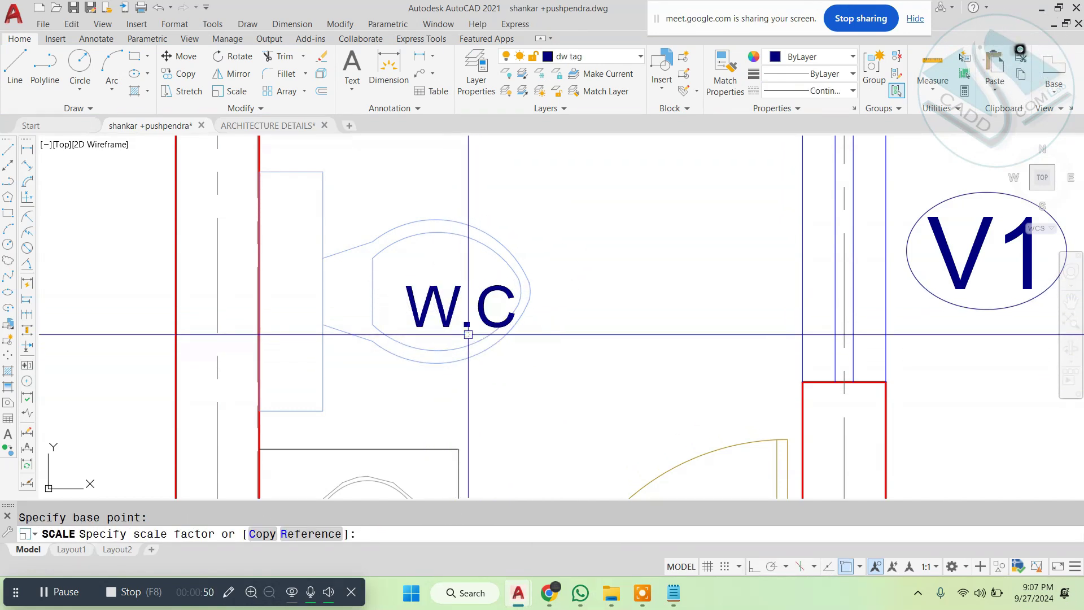
{"action": "left_click", "coordinate": [468, 334]}
Step: Move the W.C label to the centre of the toilet bowl
{"action": "left_click", "coordinate": [458, 292]}
{"action": "type", "text": "m"}
{"action": "key", "text": "Return"}
{"action": "left_click", "coordinate": [686, 275]}
{"action": "left_click", "coordinate": [672, 257]}
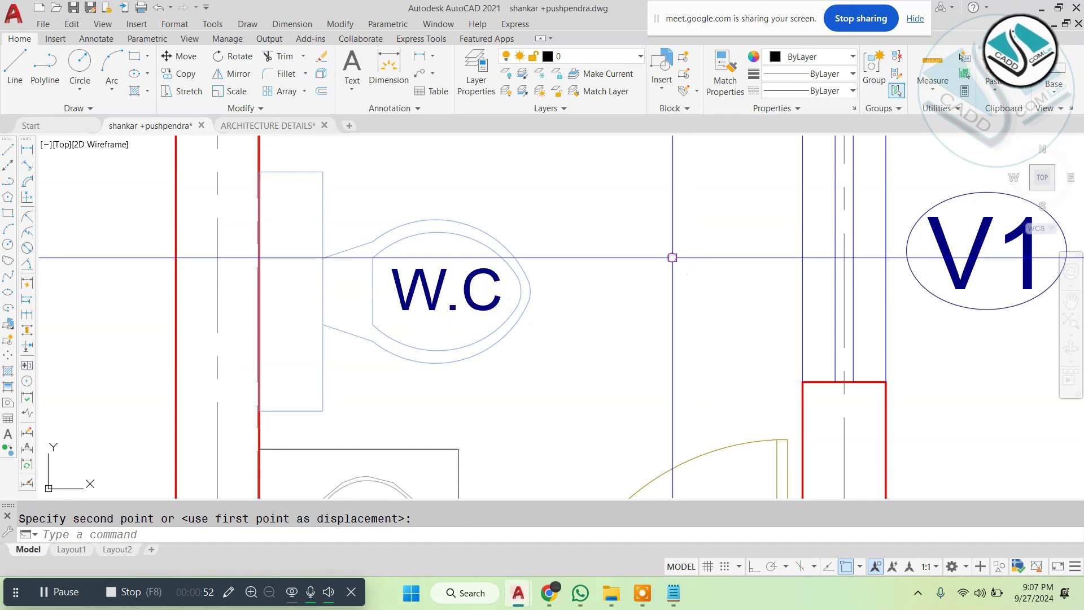
Step: Change the W.C label's colour to red
{"action": "key", "text": "Escape"}
{"action": "left_click", "coordinate": [822, 57]}
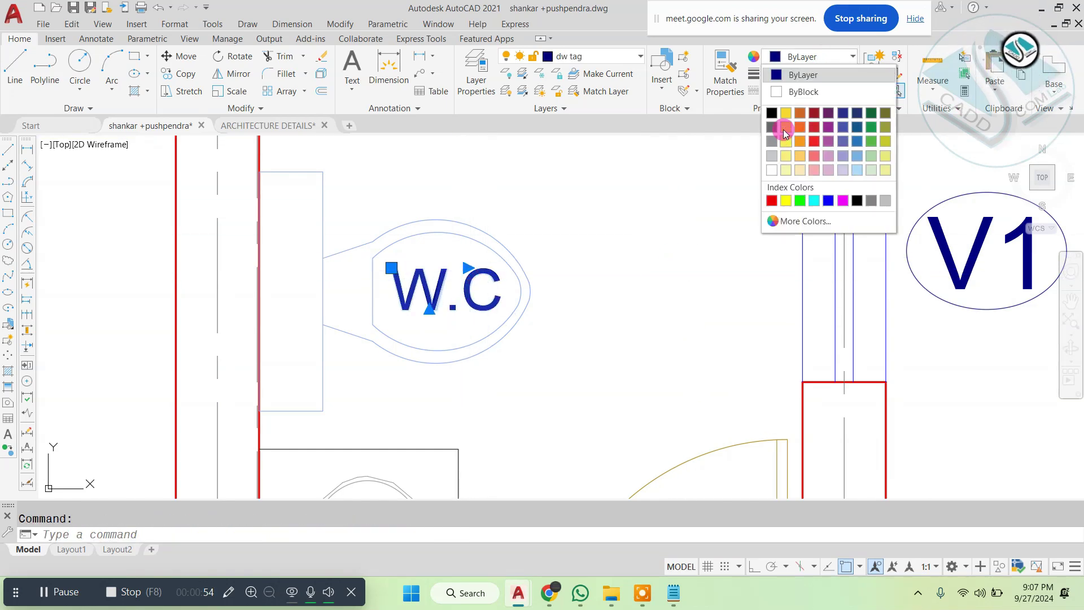
{"action": "left_click", "coordinate": [771, 201]}
{"action": "key", "text": "Escape"}
{"action": "scroll", "coordinate": [396, 258], "scroll_direction": "down", "scroll_amount": 2}
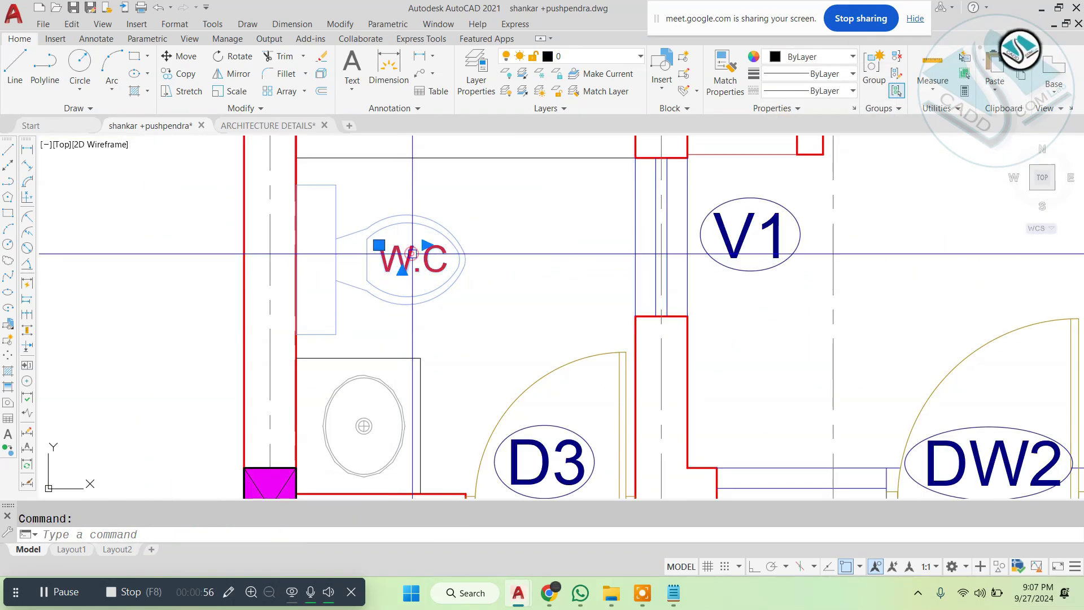
{"action": "scroll", "coordinate": [412, 253], "scroll_direction": "down", "scroll_amount": 4}
{"action": "scroll", "coordinate": [401, 247], "scroll_direction": "up", "scroll_amount": 4}
{"action": "key", "text": "Escape"}
{"action": "scroll", "coordinate": [445, 268], "scroll_direction": "down", "scroll_amount": 3}
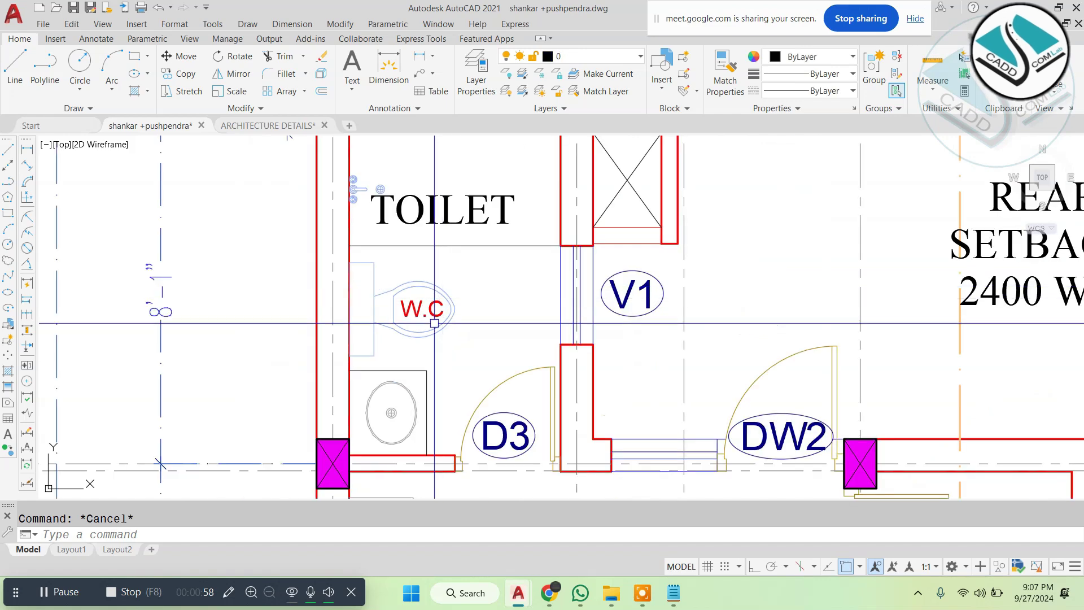
Step: Copy the W.C label beside the toilet washbasin and change the copy's text to VANITY
{"action": "scroll", "coordinate": [433, 305], "scroll_direction": "up", "scroll_amount": 3}
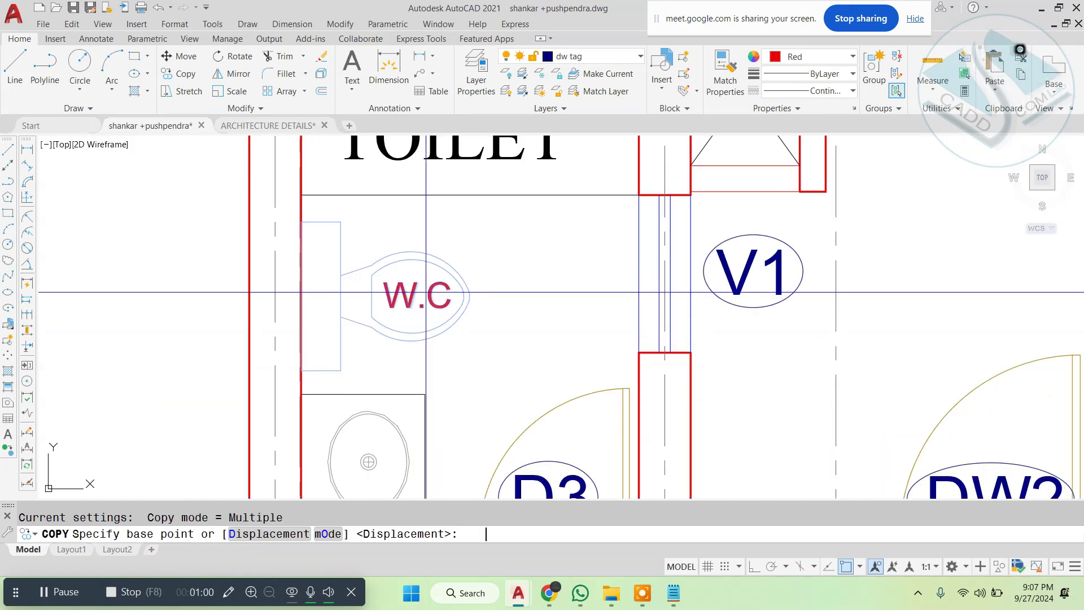
{"action": "scroll", "coordinate": [434, 285], "scroll_direction": "down", "scroll_amount": 3}
{"action": "scroll", "coordinate": [499, 326], "scroll_direction": "up", "scroll_amount": 4}
{"action": "left_click", "coordinate": [499, 327]}
{"action": "key", "text": "Escape"}
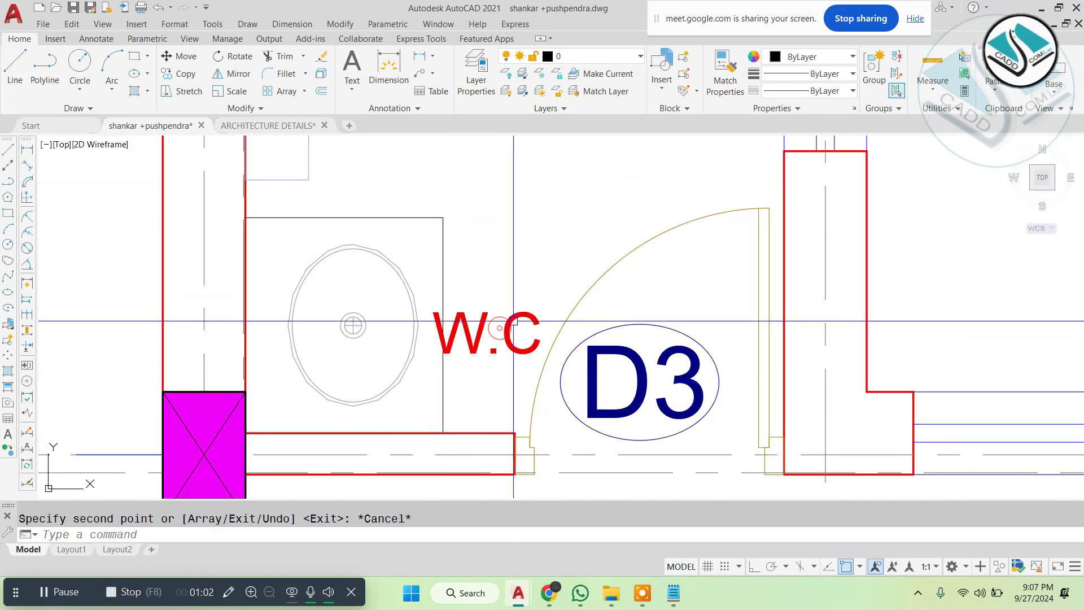
{"action": "double_click", "coordinate": [512, 320]}
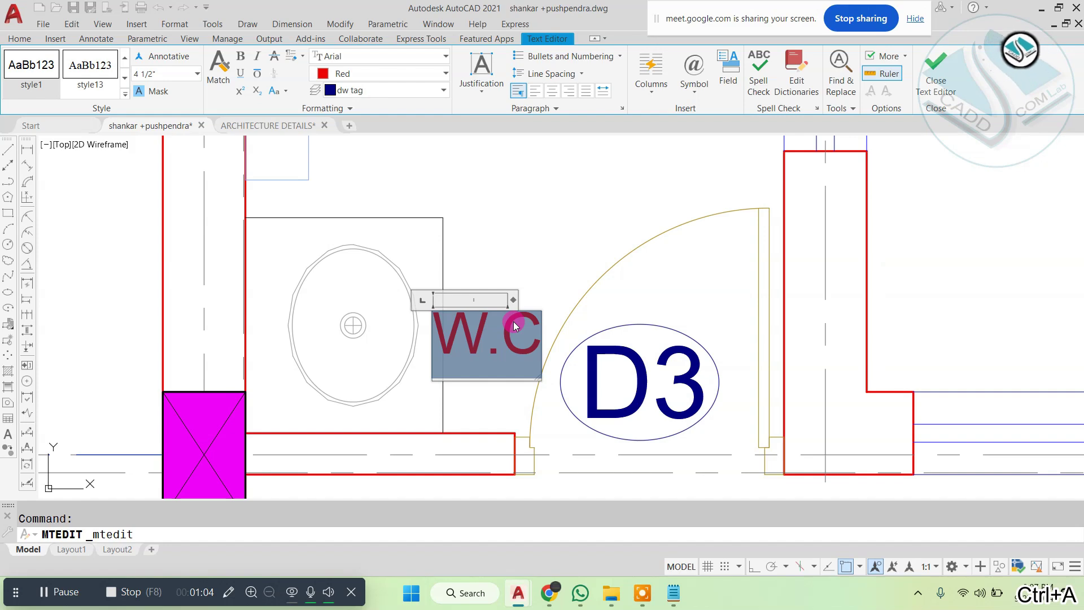
{"action": "type", "text": "VANITY"}
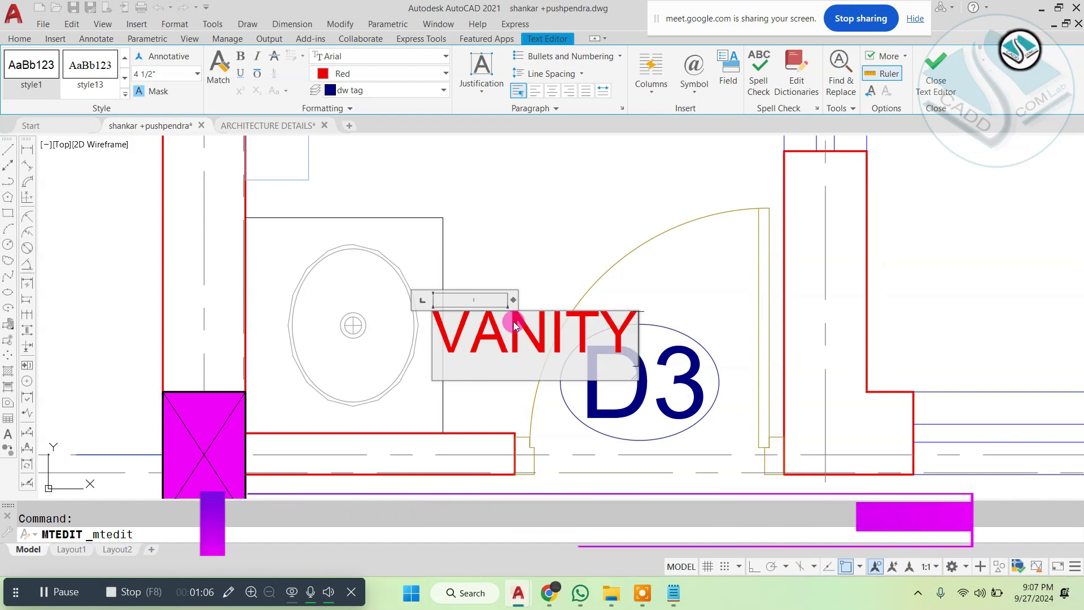
{"action": "key", "text": "Escape"}
{"action": "left_click", "coordinate": [555, 358]}
{"action": "left_click", "coordinate": [535, 331]}
{"action": "type", "text": "R"}
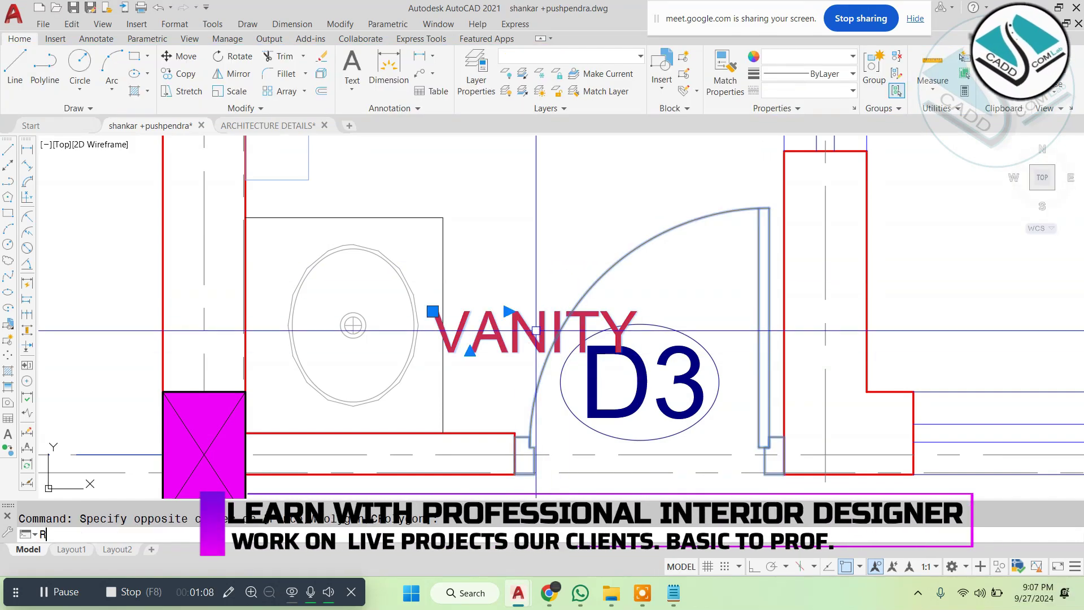
{"action": "key", "text": "Escape"}
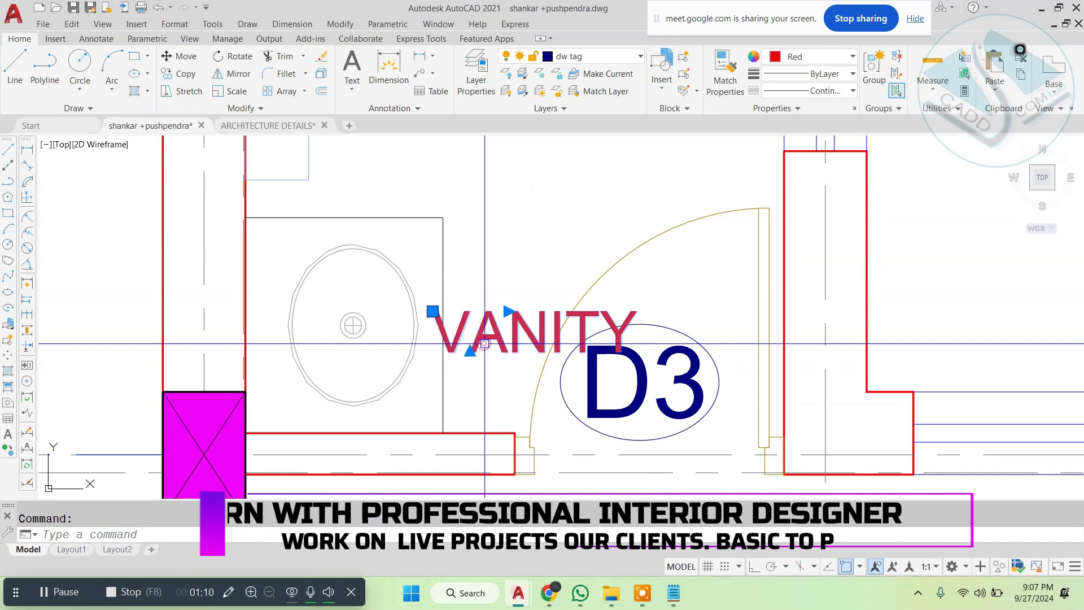
Step: Rotate the VANITY label with ortho on so that it reads vertically upward
{"action": "type", "text": "ro"}
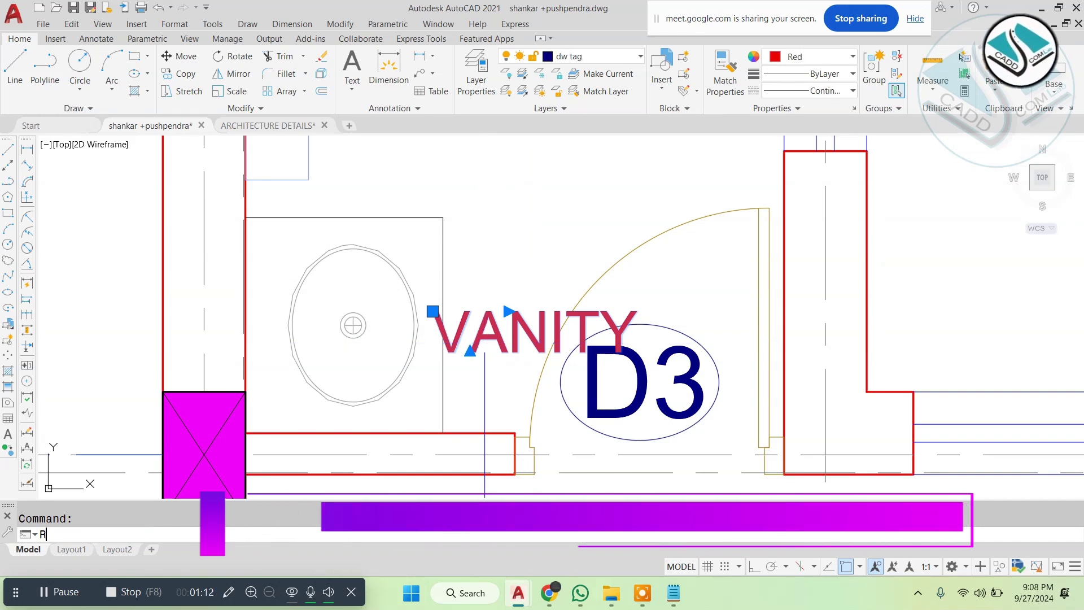
{"action": "key", "text": "Return"}
{"action": "left_click", "coordinate": [571, 309]}
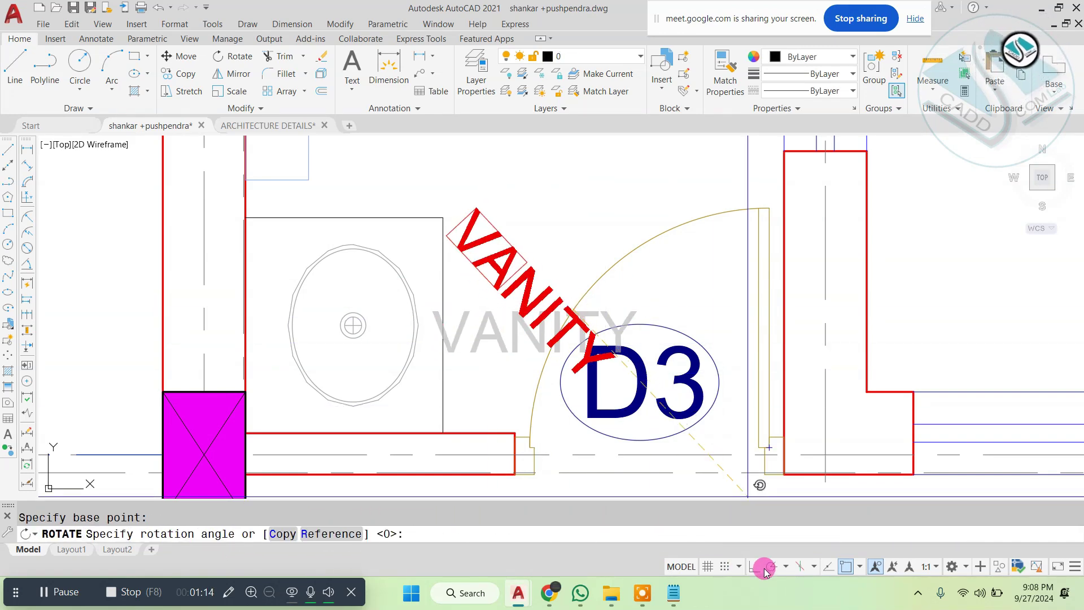
{"action": "key", "text": "F8"}
{"action": "left_click", "coordinate": [568, 161]}
Step: Scale down the VANITY label and move it into the strip between the washbasin and the wall
{"action": "left_click", "coordinate": [594, 258]}
{"action": "type", "text": "s"}
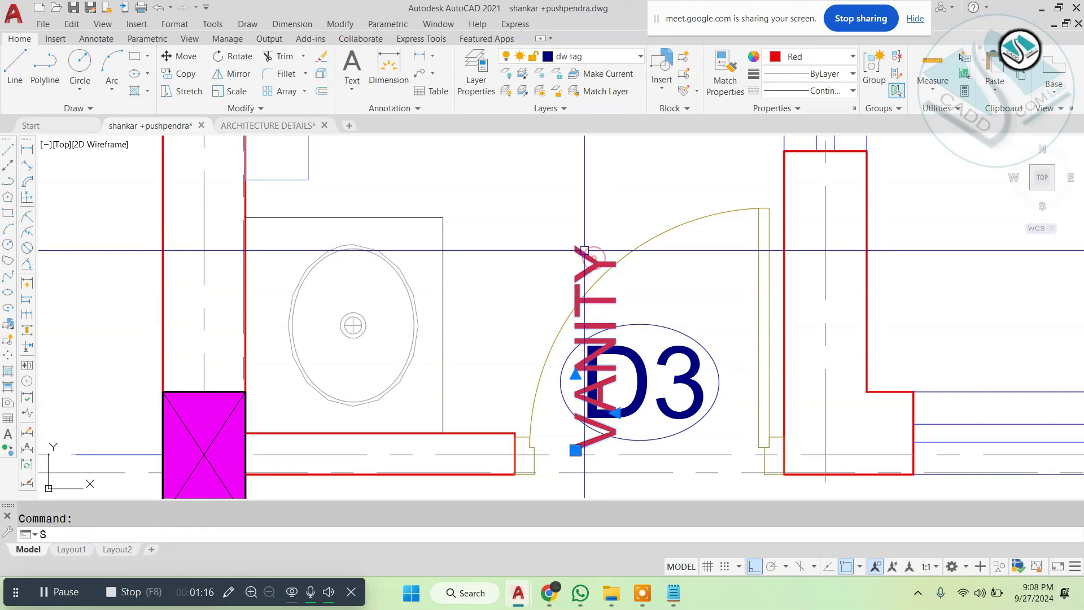
{"action": "left_click", "coordinate": [497, 243]}
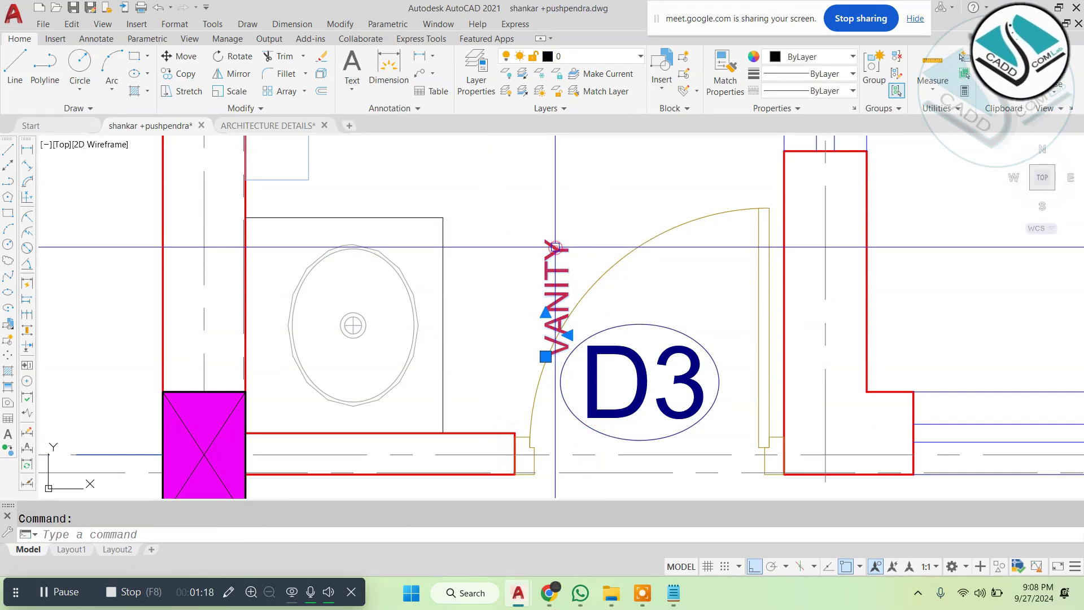
{"action": "type", "text": "m"}
{"action": "key", "text": "Return"}
{"action": "left_click", "coordinate": [555, 246]}
{"action": "left_click", "coordinate": [755, 567]}
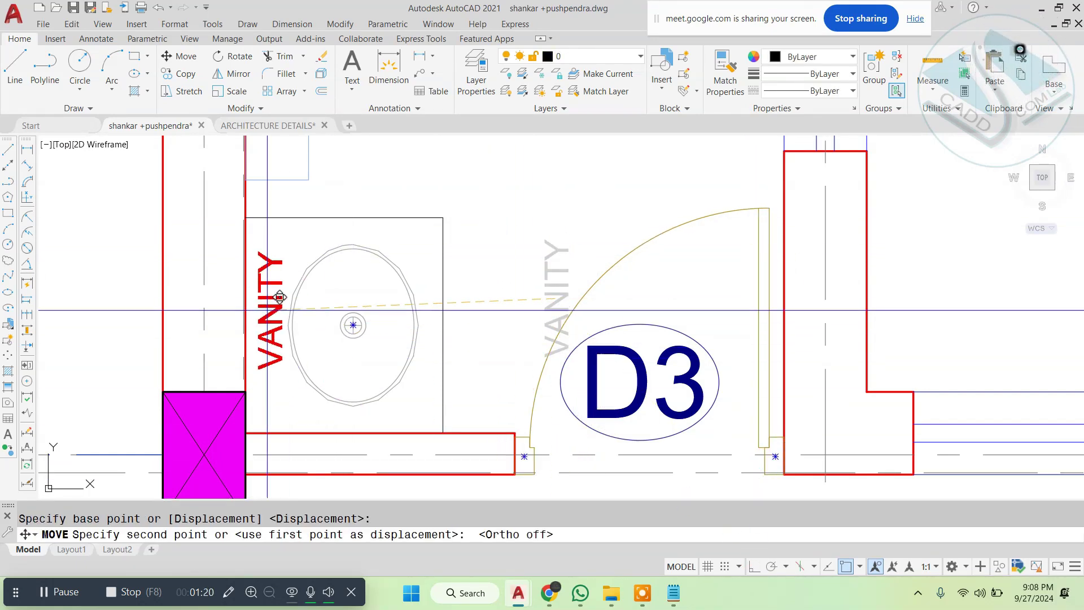
{"action": "key", "text": "Escape"}
{"action": "scroll", "coordinate": [422, 344], "scroll_direction": "down", "scroll_amount": 5}
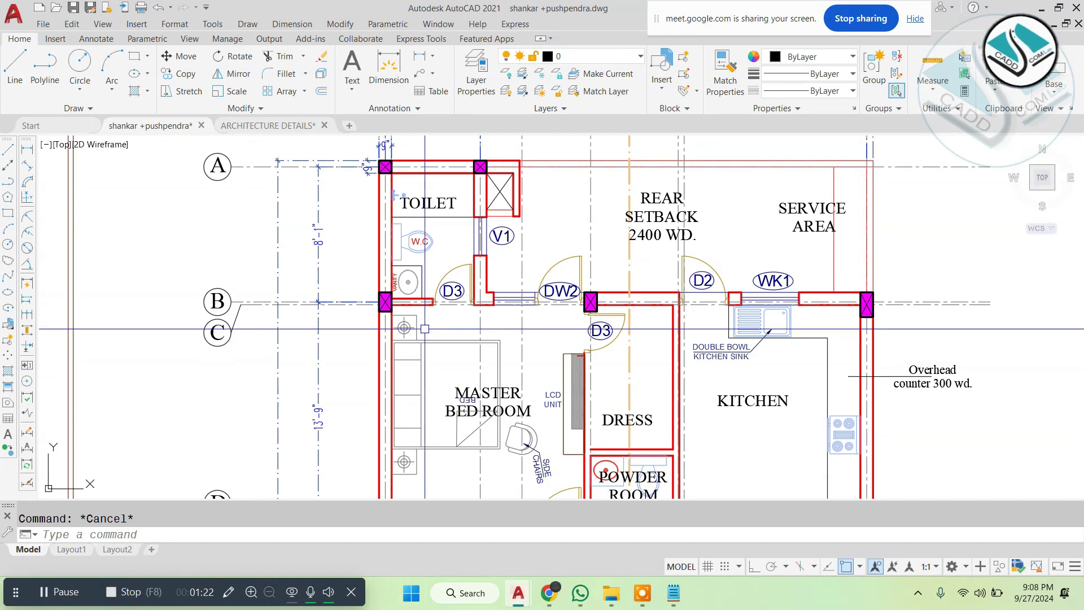
Step: Copy the VANITY label onto the bed in the master bedroom and change the copy's text to BED
{"action": "scroll", "coordinate": [398, 283], "scroll_direction": "up", "scroll_amount": 4}
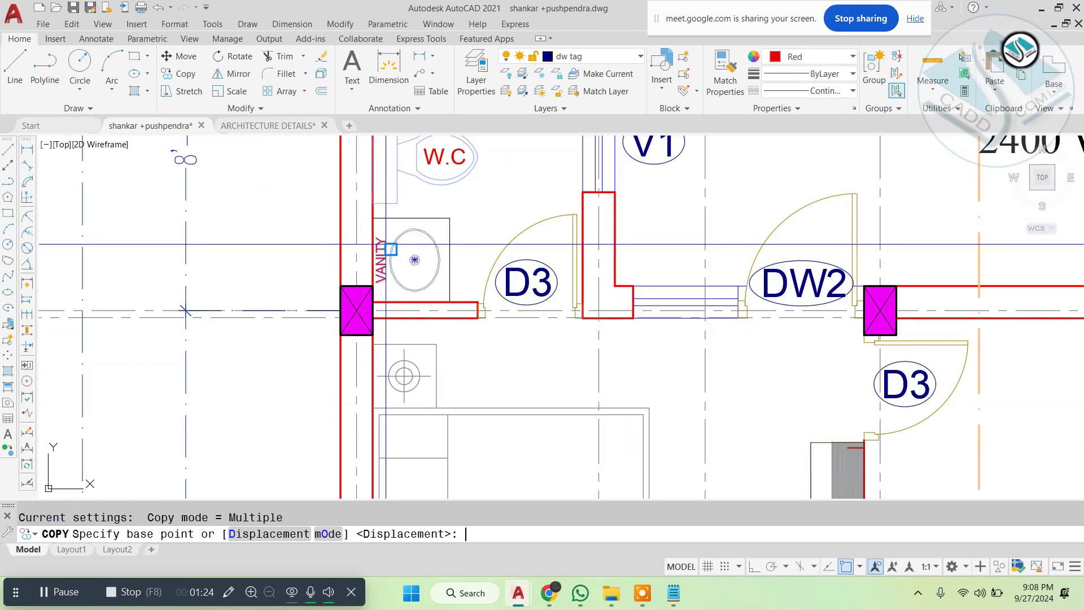
{"action": "left_click", "coordinate": [390, 248]}
{"action": "scroll", "coordinate": [391, 249], "scroll_direction": "down", "scroll_amount": 5}
{"action": "scroll", "coordinate": [461, 397], "scroll_direction": "up", "scroll_amount": 7}
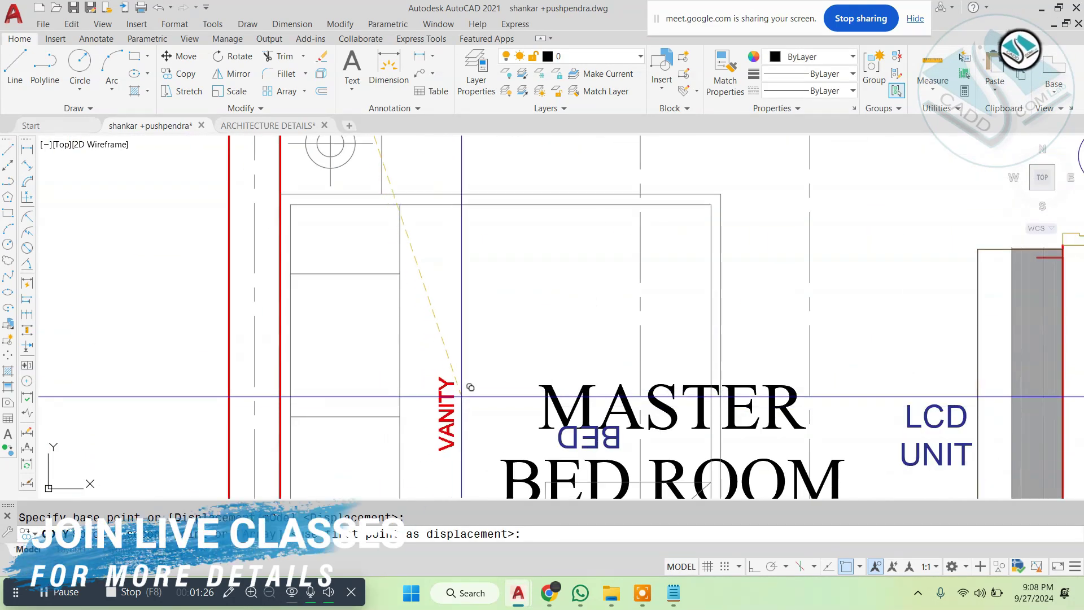
{"action": "left_click", "coordinate": [460, 412]}
{"action": "key", "text": "Escape"}
{"action": "type", "text": "BED"}
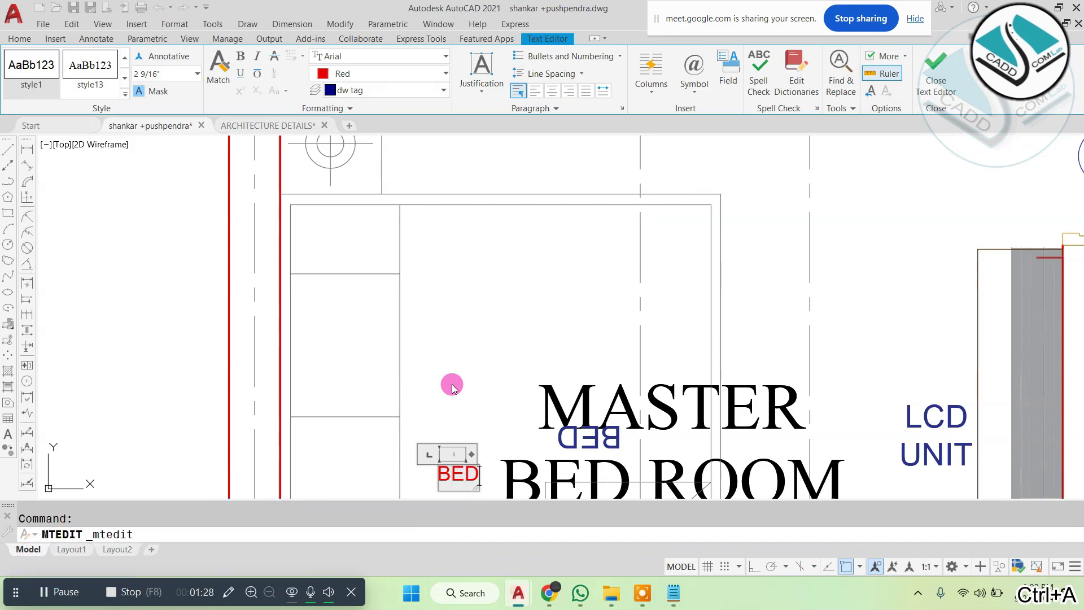
{"action": "left_click", "coordinate": [451, 383]}
Step: Copy the red BED label beside the upper bedside table in the master bedroom
{"action": "scroll", "coordinate": [446, 398], "scroll_direction": "up", "scroll_amount": 4}
{"action": "left_click", "coordinate": [455, 395]}
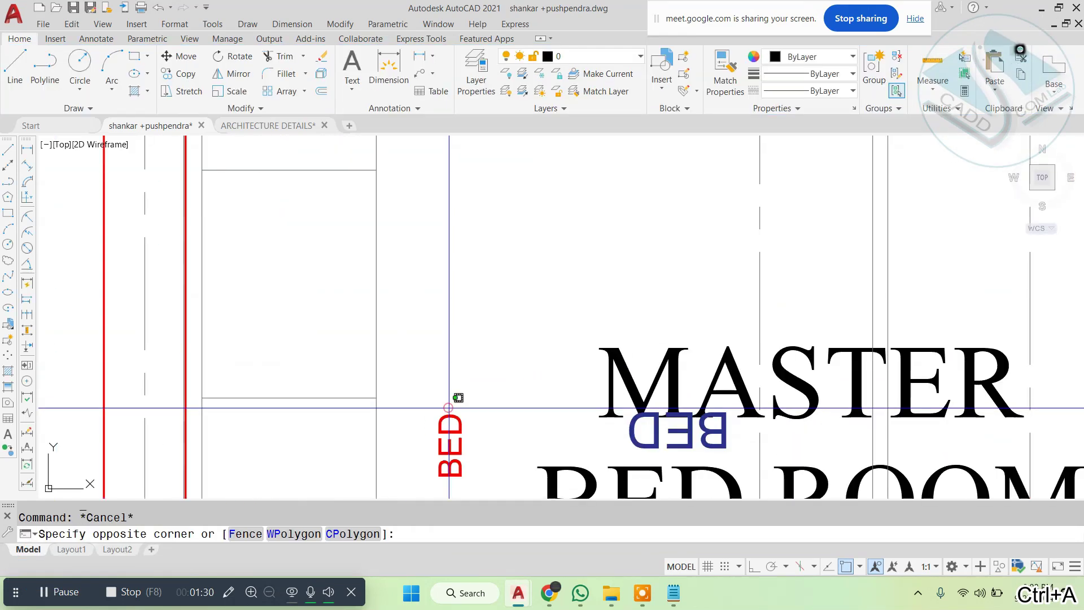
{"action": "left_click", "coordinate": [456, 431]}
{"action": "type", "text": "C"}
{"action": "key", "text": "Return"}
{"action": "left_click", "coordinate": [456, 429]}
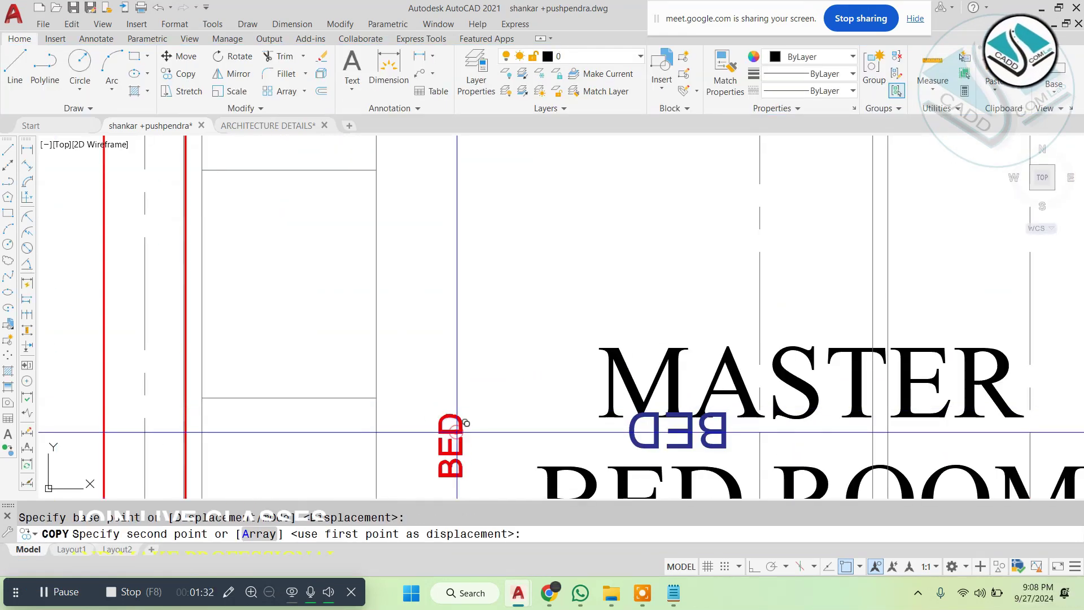
{"action": "scroll", "coordinate": [457, 428], "scroll_direction": "down", "scroll_amount": 3}
{"action": "scroll", "coordinate": [370, 158], "scroll_direction": "up", "scroll_amount": 3}
{"action": "left_click", "coordinate": [648, 264]}
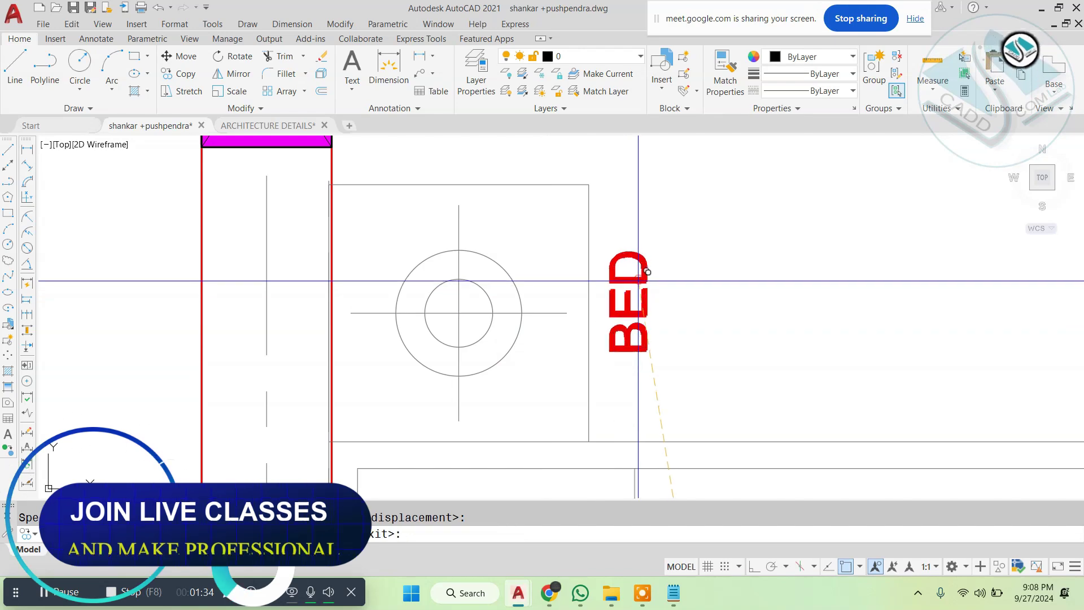
{"action": "key", "text": "Return"}
Step: Change the text of the copied label beside the upper bedside table to TABLE
{"action": "double_click", "coordinate": [646, 281]}
{"action": "key", "text": "ctrl+a"}
{"action": "type", "text": "TAB"}
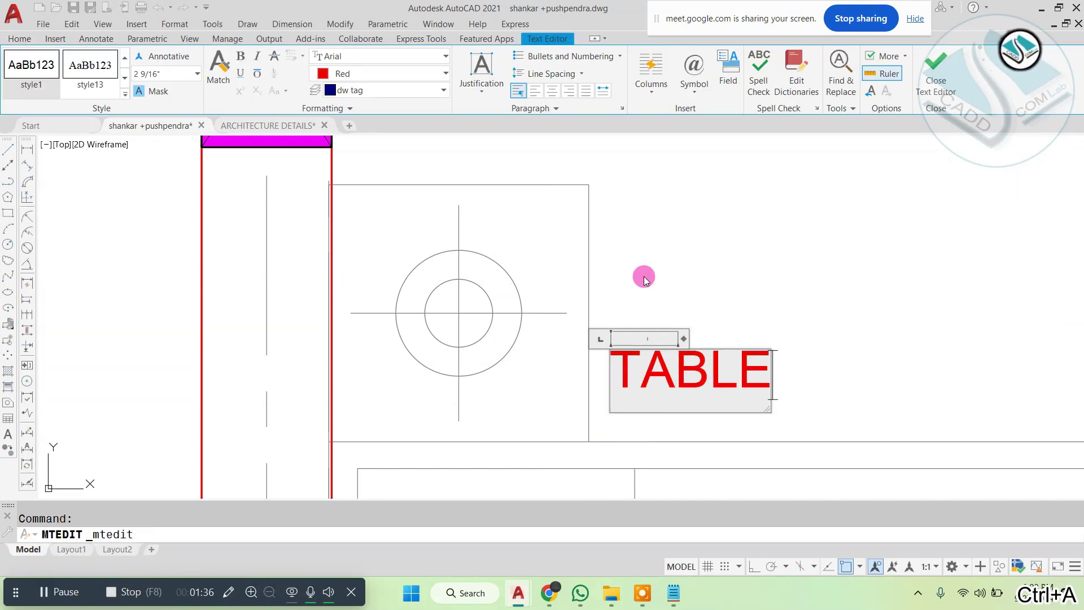
{"action": "left_click", "coordinate": [659, 238]}
{"action": "key", "text": "Escape"}
Step: Move the TABLE label onto the upper bedside table, next to the lamp symbol
{"action": "scroll", "coordinate": [475, 316], "scroll_direction": "down", "scroll_amount": 2}
{"action": "scroll", "coordinate": [518, 286], "scroll_direction": "up", "scroll_amount": 4}
{"action": "left_click", "coordinate": [735, 254]}
{"action": "left_click", "coordinate": [624, 351]}
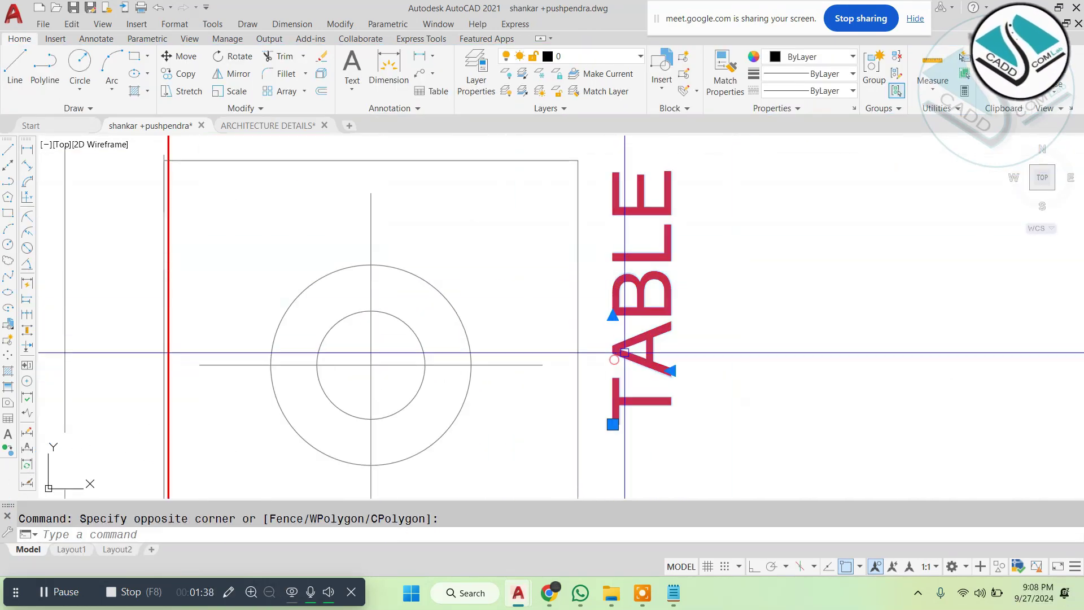
{"action": "type", "text": "M"}
{"action": "left_click", "coordinate": [800, 283]}
{"action": "left_click", "coordinate": [696, 357]}
{"action": "scroll", "coordinate": [433, 247], "scroll_direction": "down", "scroll_amount": 10}
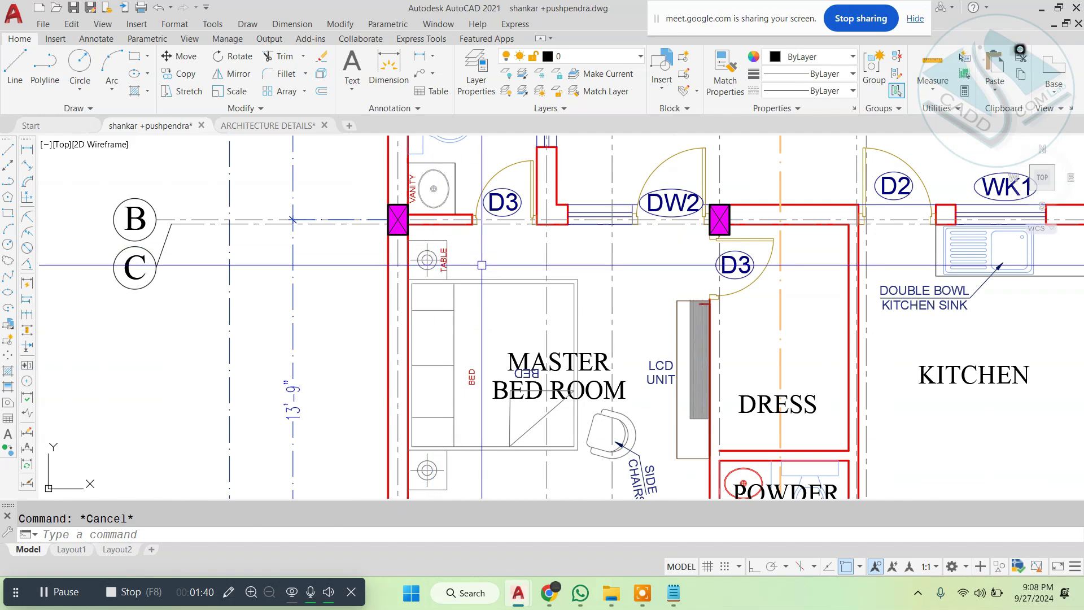
{"action": "middle_click_drag", "start_coordinate": [466, 312], "coordinate": [379, 252]}
{"action": "scroll", "coordinate": [516, 259], "scroll_direction": "down", "scroll_amount": 2}
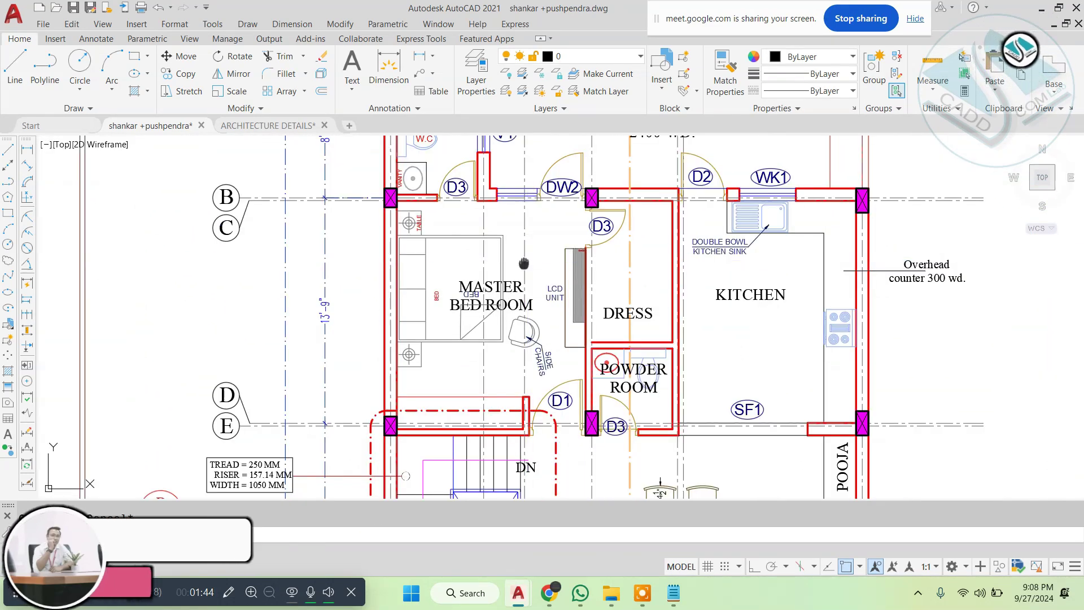
{"action": "middle_click_drag", "start_coordinate": [516, 259], "coordinate": [490, 383]}
{"action": "scroll", "coordinate": [386, 227], "scroll_direction": "up", "scroll_amount": 4}
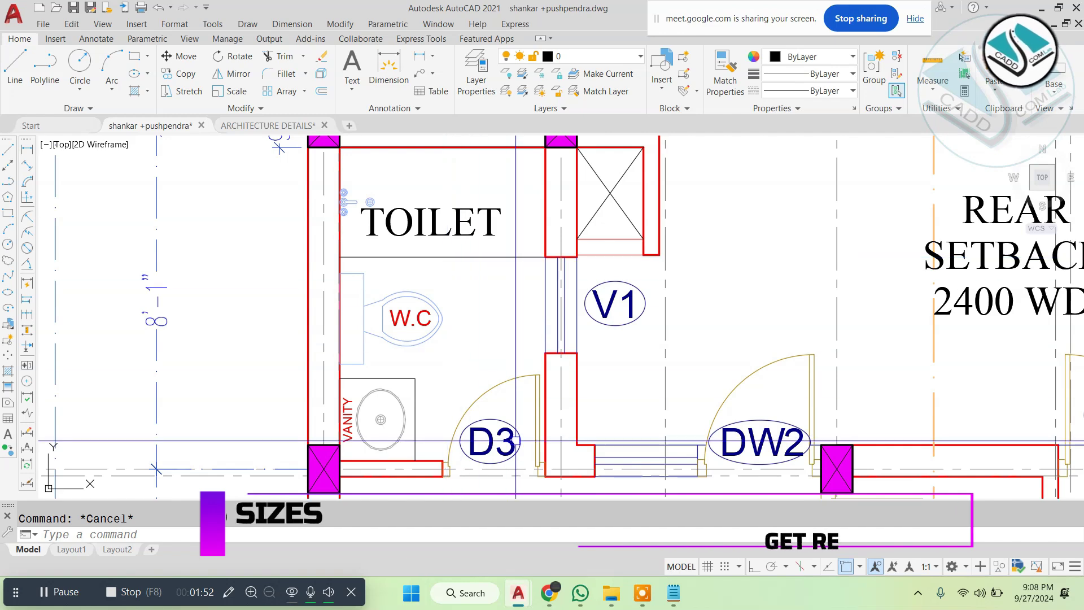
{"action": "middle_click_drag", "start_coordinate": [502, 294], "coordinate": [487, 344]}
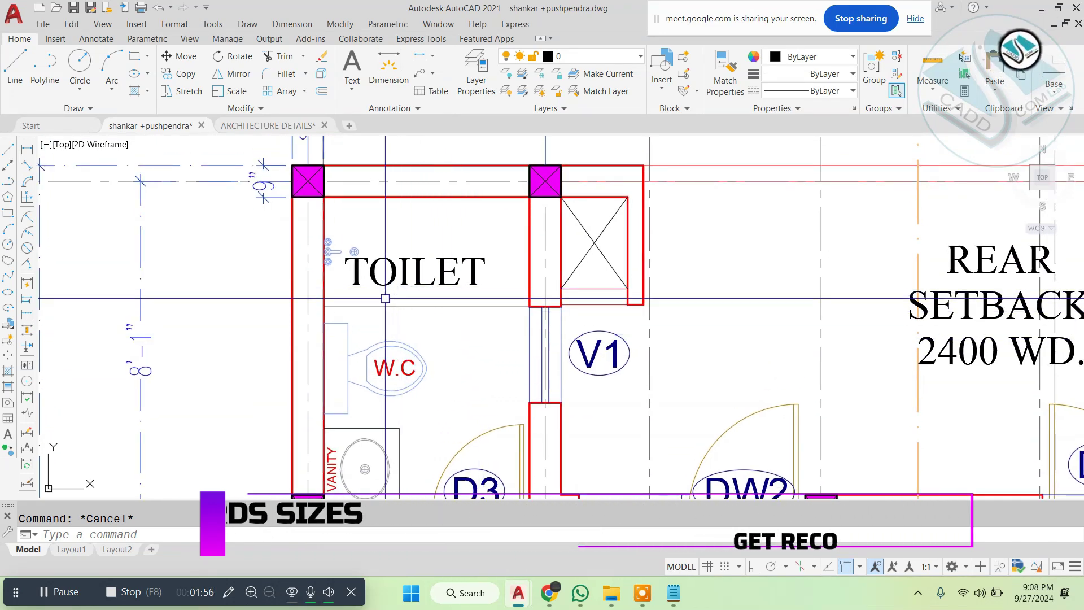
{"action": "scroll", "coordinate": [378, 323], "scroll_direction": "down", "scroll_amount": 2}
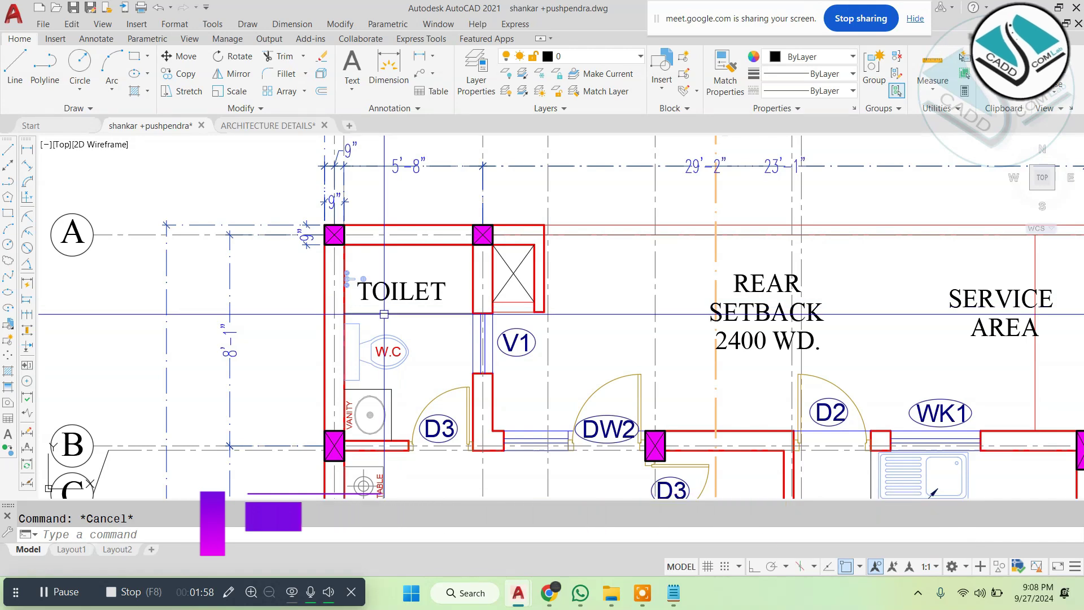
Step: Switch to File Explorer and browse through Autocad-Architecture and Autocad Blocks to the Architecture blocks folder
{"action": "mouse_move", "coordinate": [617, 595]}
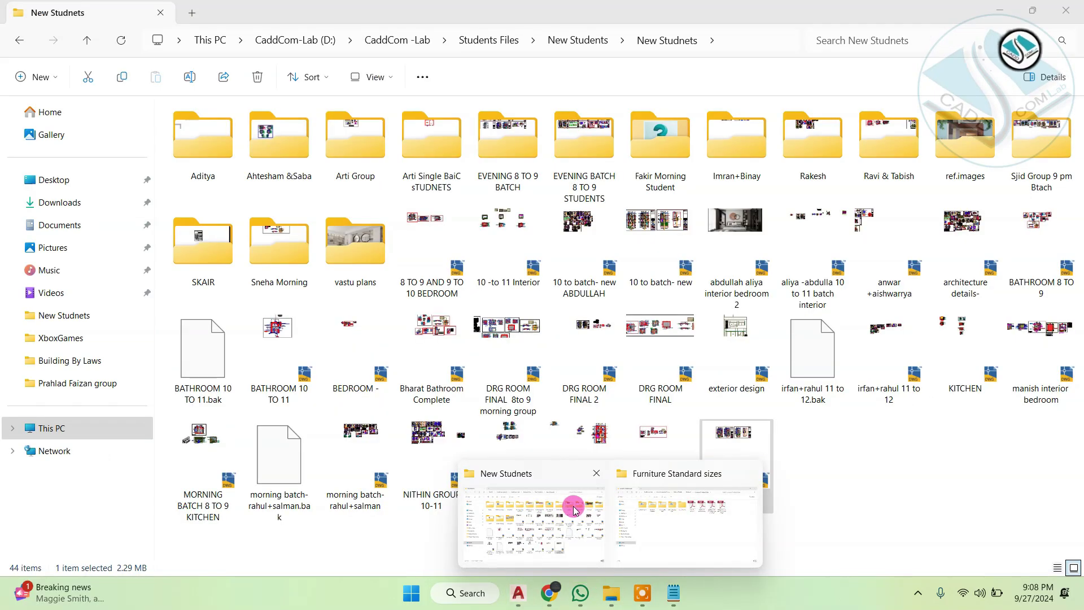
{"action": "left_click", "coordinate": [576, 509]}
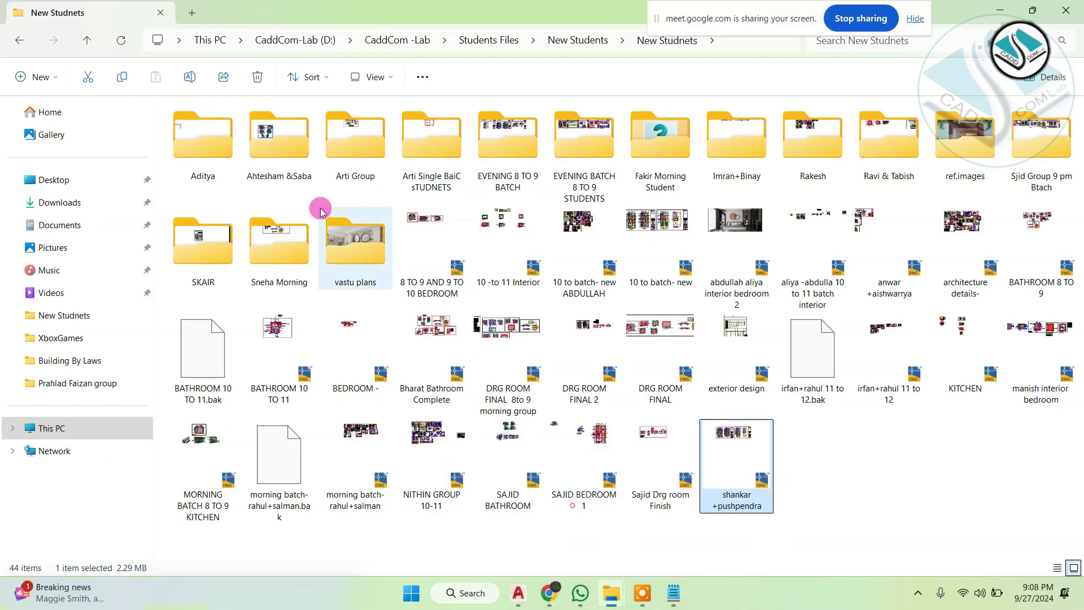
{"action": "left_click", "coordinate": [19, 40]}
{"action": "left_click", "coordinate": [20, 40]}
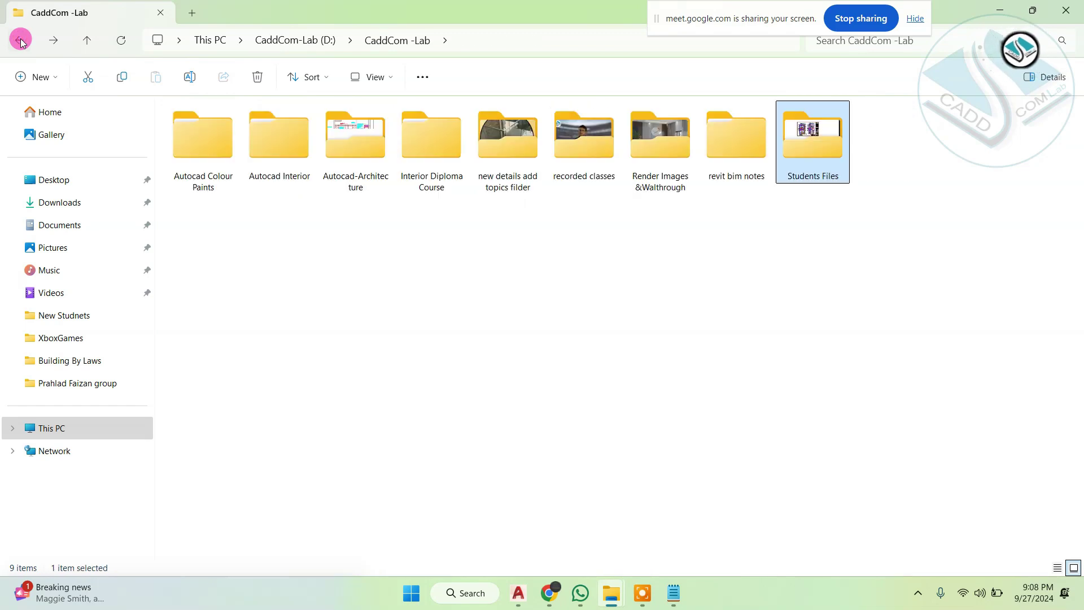
{"action": "double_click", "coordinate": [350, 153]}
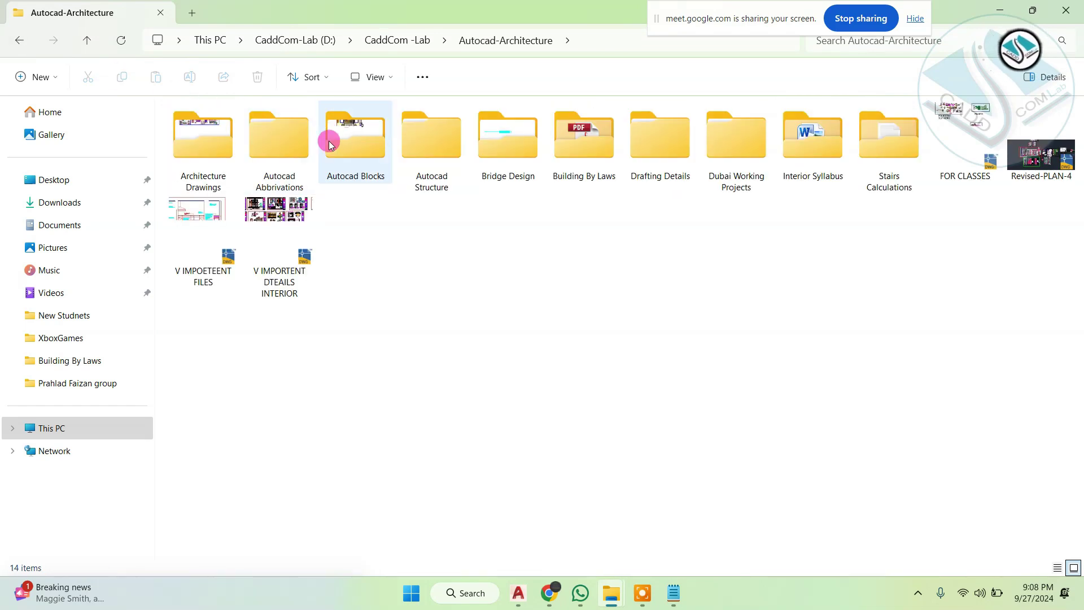
{"action": "double_click", "coordinate": [329, 144]}
{"action": "double_click", "coordinate": [202, 138]}
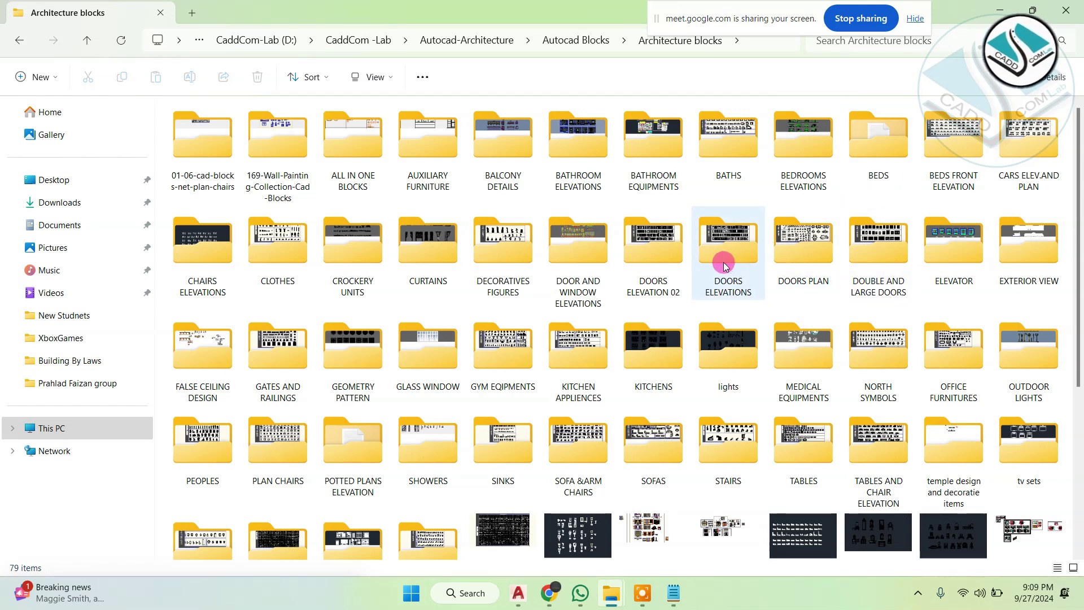
Step: Open the drawing 01-04-cad-blocks-net-sofas from the SOFAS folder and keep it open
{"action": "double_click", "coordinate": [669, 424]}
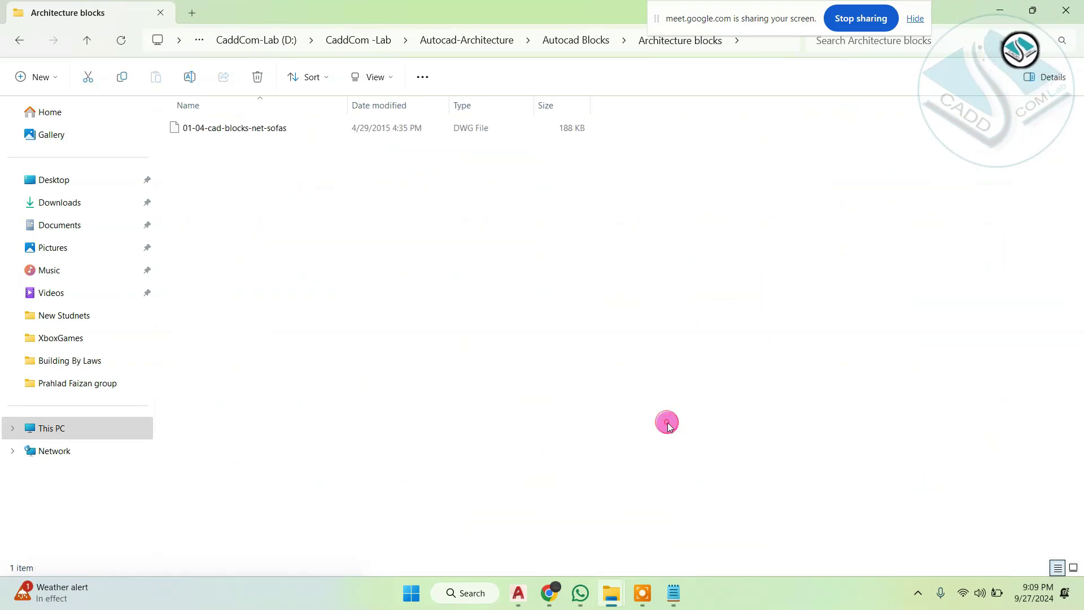
{"action": "double_click", "coordinate": [220, 127]}
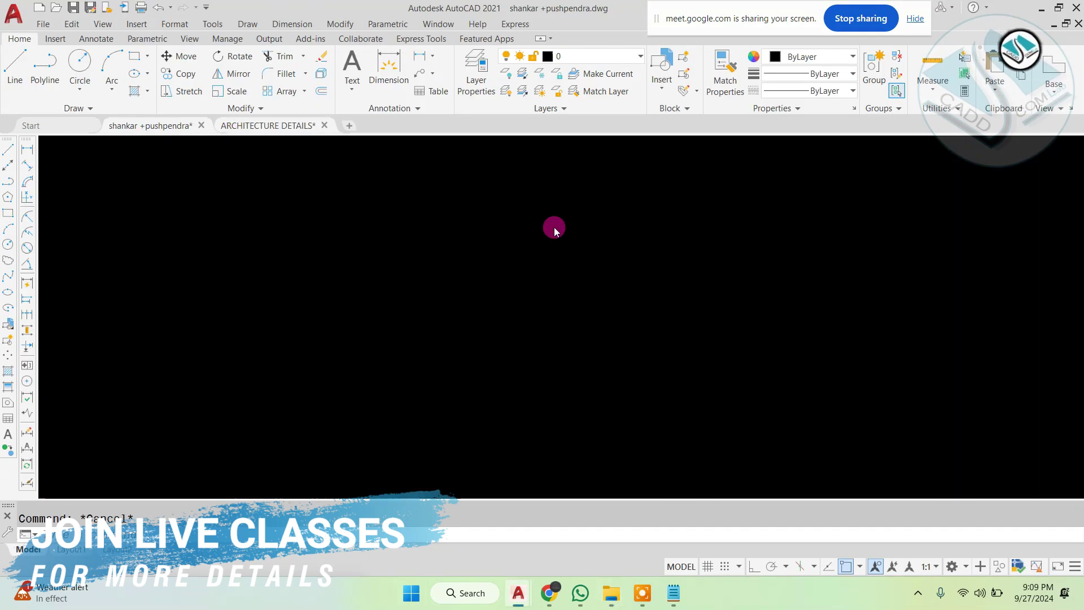
{"action": "scroll", "coordinate": [460, 142], "scroll_direction": "up", "scroll_amount": 5}
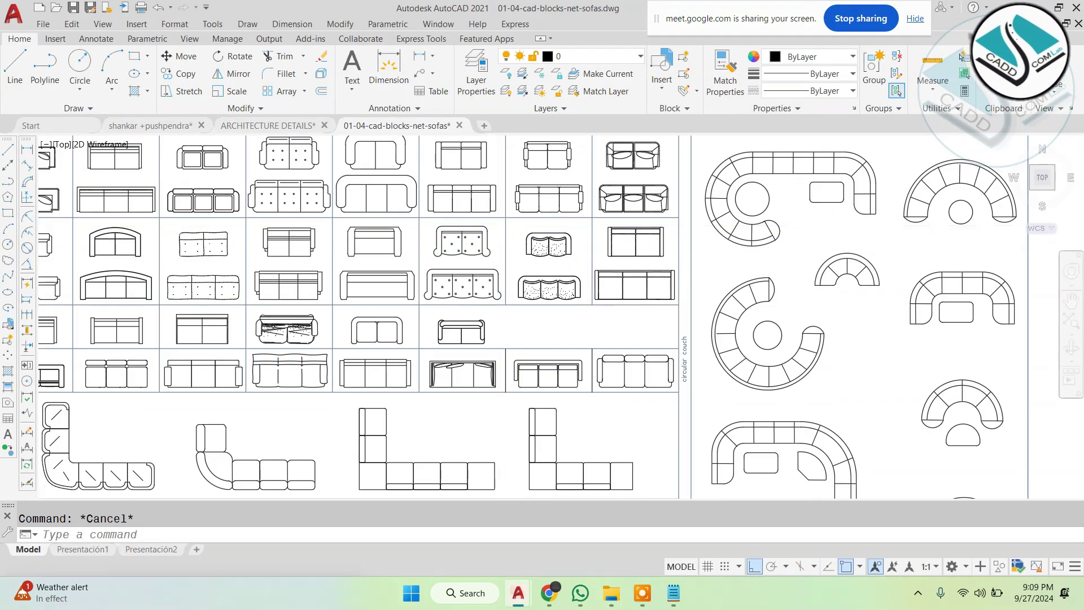
{"action": "left_click", "coordinate": [461, 126]}
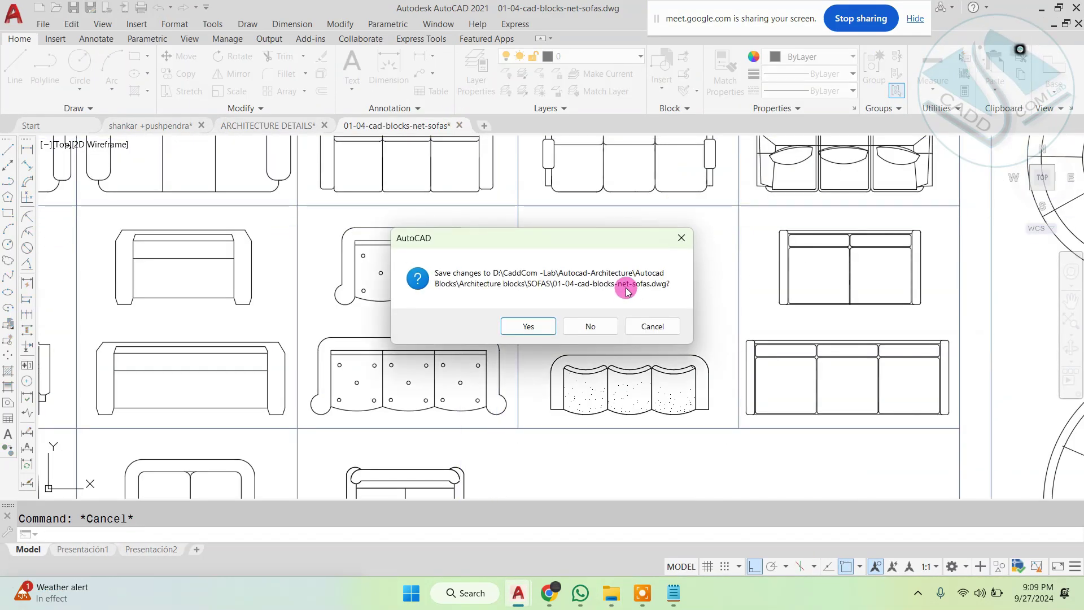
{"action": "left_click", "coordinate": [652, 326]}
Step: Copy the plain rectangular three-seater sofa block with straight arms to the clipboard
{"action": "scroll", "coordinate": [465, 223], "scroll_direction": "down", "scroll_amount": 5}
{"action": "scroll", "coordinate": [465, 223], "scroll_direction": "up", "scroll_amount": 4}
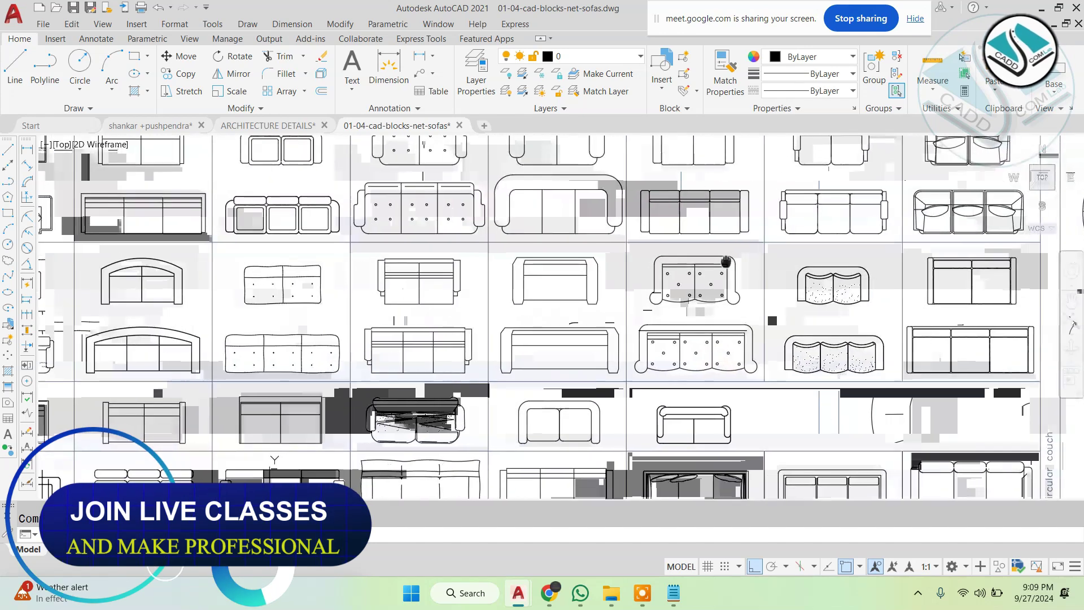
{"action": "middle_click_drag", "start_coordinate": [338, 192], "coordinate": [516, 205]}
{"action": "scroll", "coordinate": [516, 205], "scroll_direction": "up", "scroll_amount": 2}
{"action": "left_click", "coordinate": [535, 175]}
{"action": "left_click", "coordinate": [350, 235]}
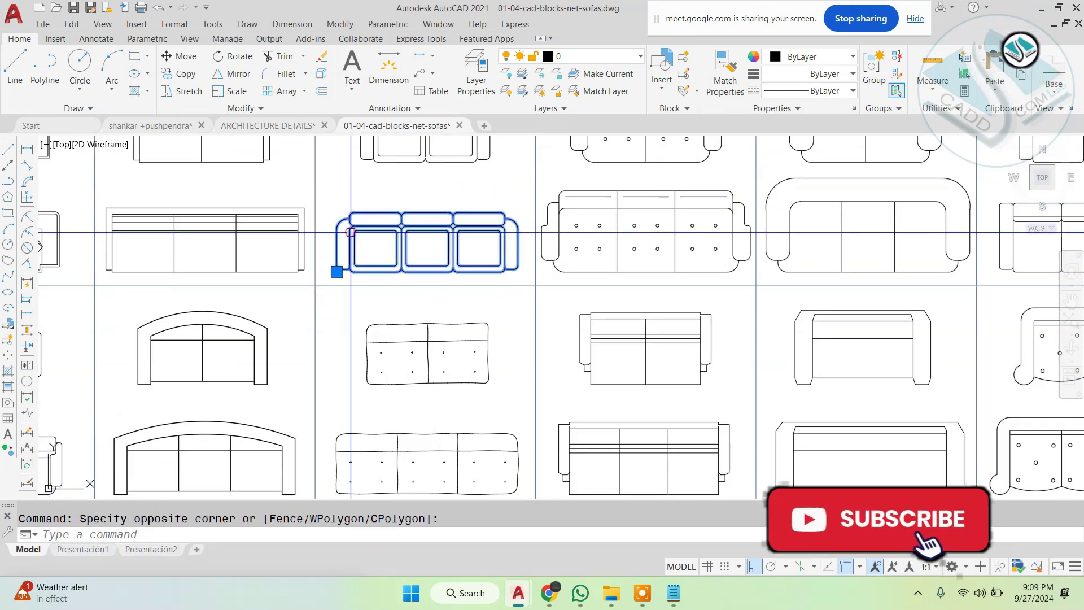
{"action": "middle_click_drag", "start_coordinate": [297, 219], "coordinate": [629, 253]}
{"action": "key", "text": "Escape"}
{"action": "left_click", "coordinate": [554, 225]}
{"action": "left_click", "coordinate": [457, 272]}
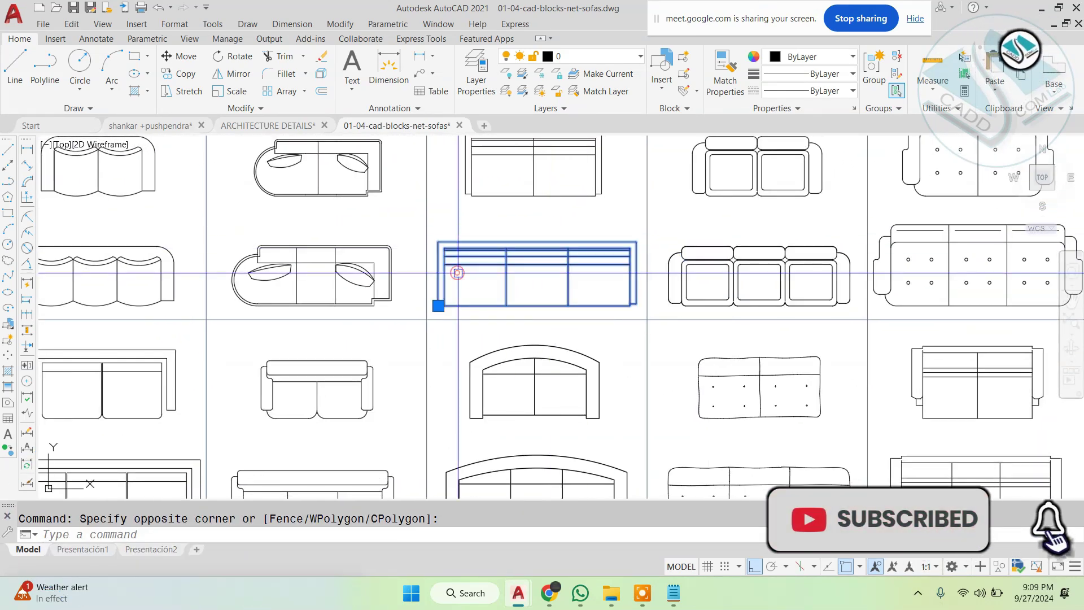
{"action": "key", "text": "ctrl+c"}
Step: Paste the sofa block into the shankar +pushpendra drawing, in the empty space beside the floor plan sheets
{"action": "left_click", "coordinate": [271, 125]}
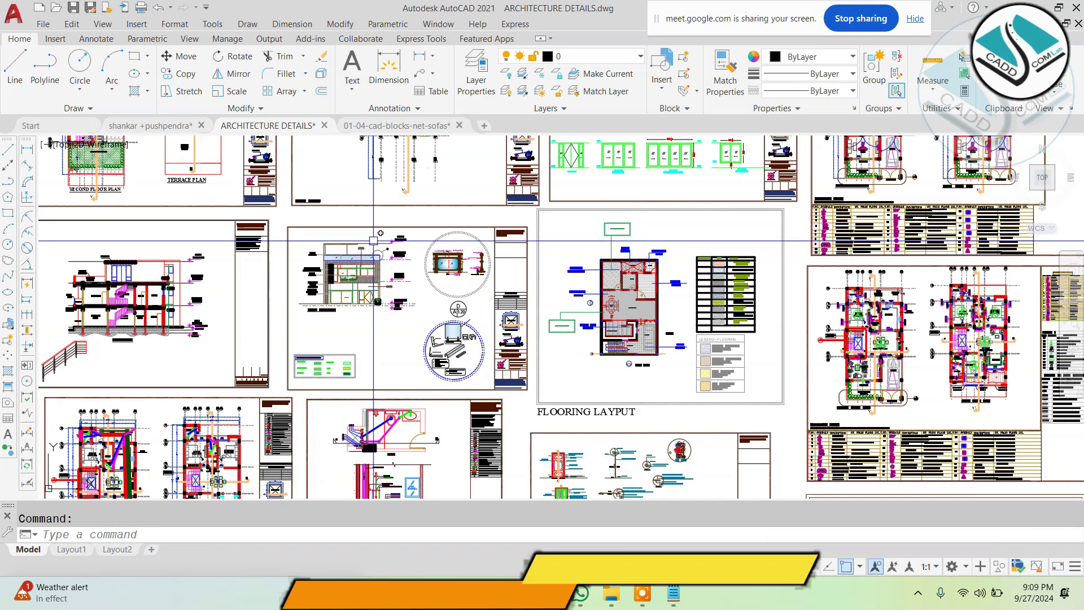
{"action": "left_click", "coordinate": [164, 126]}
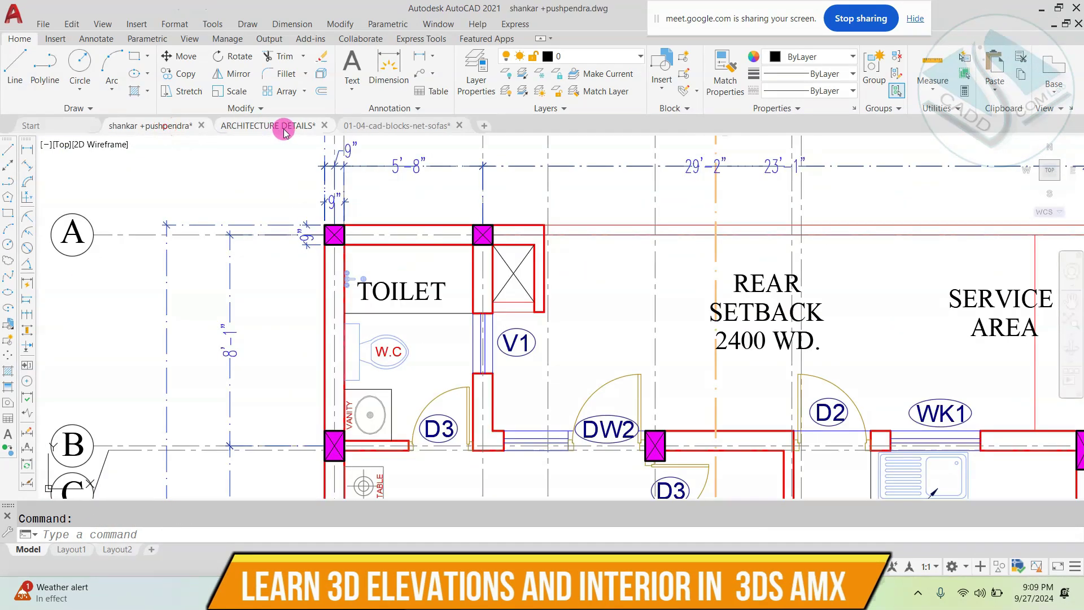
{"action": "left_click", "coordinate": [326, 125]}
{"action": "key", "text": "Escape"}
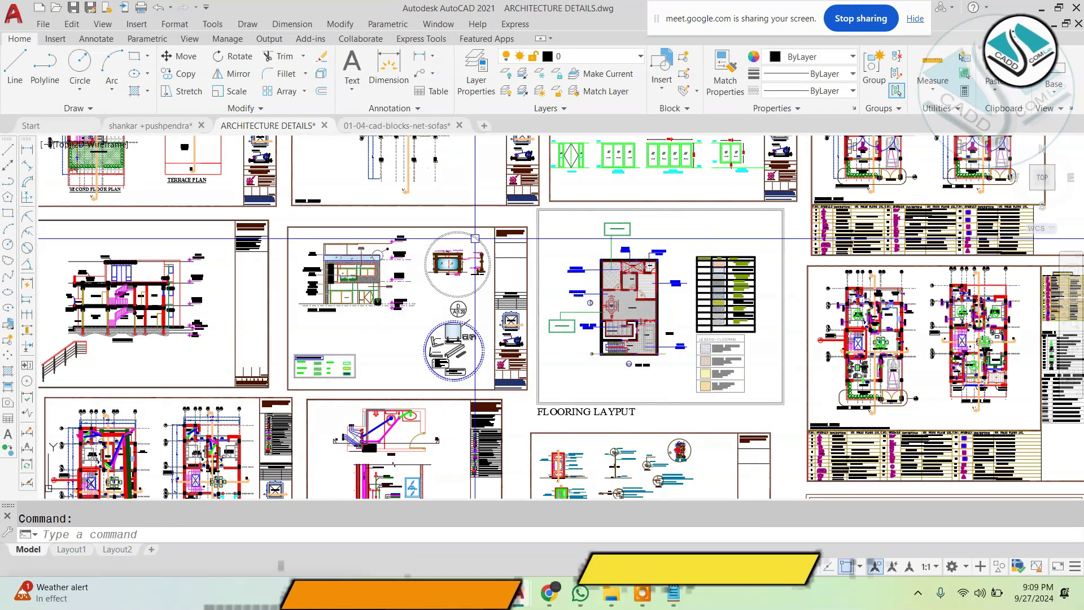
{"action": "left_click", "coordinate": [157, 126]}
{"action": "key", "text": "ctrl+v"}
{"action": "scroll", "coordinate": [400, 263], "scroll_direction": "down", "scroll_amount": 10}
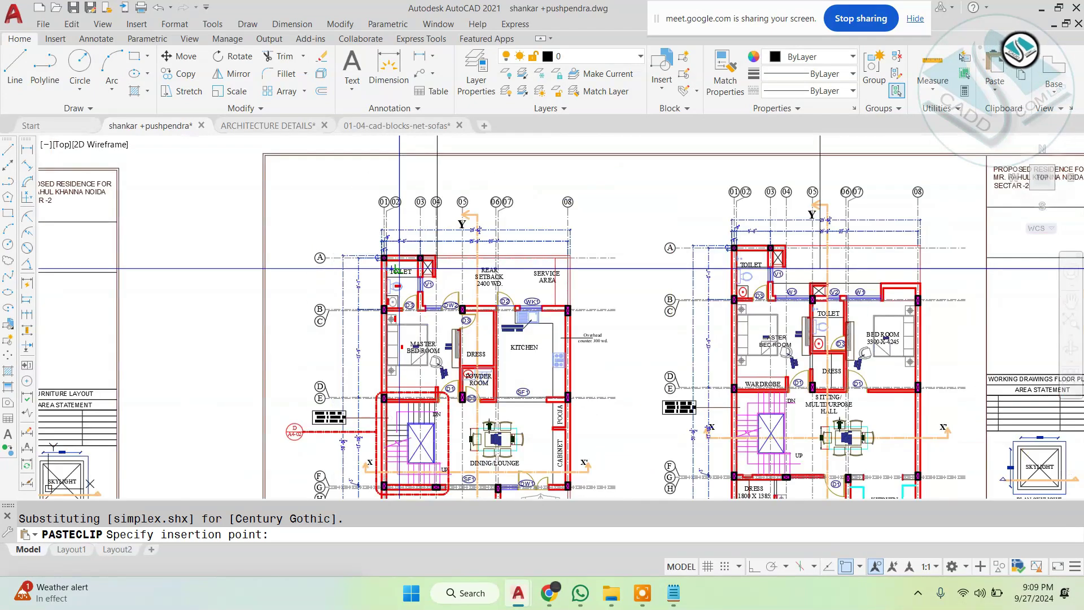
{"action": "left_click", "coordinate": [626, 361]}
Step: Scale the pasted sofa block down to suit the floor plan sheets
{"action": "left_click", "coordinate": [677, 295]}
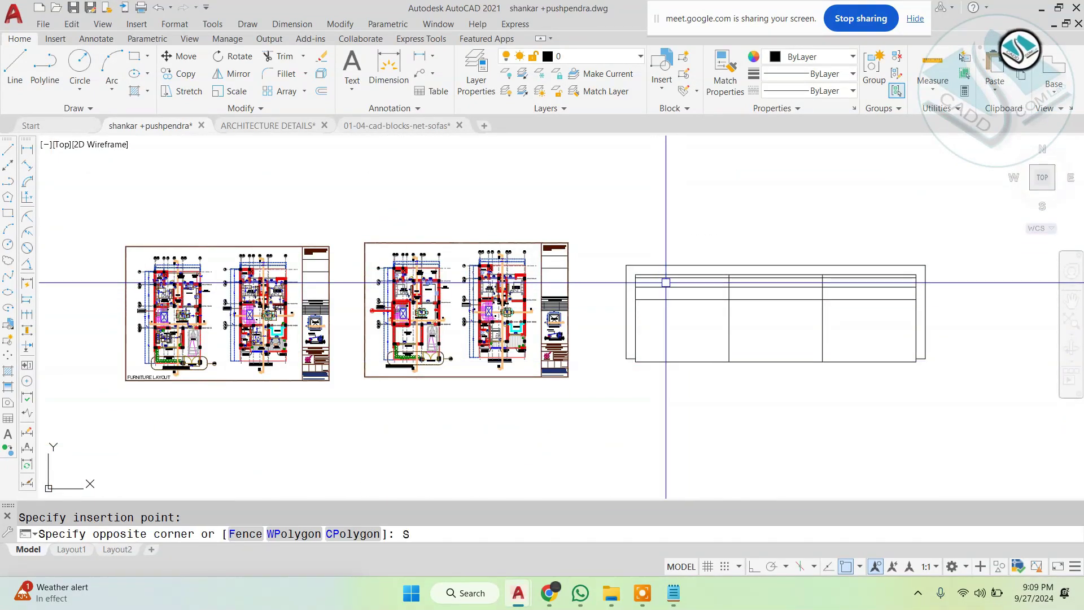
{"action": "type", "text": "sc"}
{"action": "key", "text": "Return"}
{"action": "scroll", "coordinate": [570, 310], "scroll_direction": "up", "scroll_amount": 4}
{"action": "left_click", "coordinate": [594, 297]}
{"action": "key", "text": "Escape"}
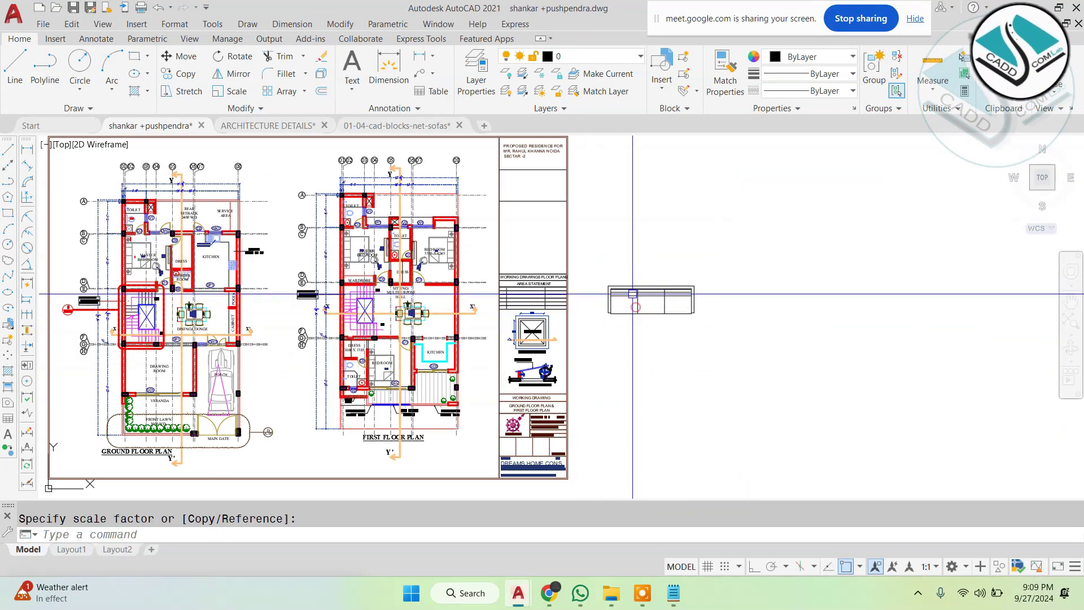
{"action": "scroll", "coordinate": [726, 260], "scroll_direction": "up", "scroll_amount": 3}
{"action": "scroll", "coordinate": [721, 261], "scroll_direction": "down", "scroll_amount": 2}
{"action": "left_click", "coordinate": [721, 261]}
{"action": "key", "text": "Escape"}
{"action": "scroll", "coordinate": [226, 172], "scroll_direction": "up", "scroll_amount": 8}
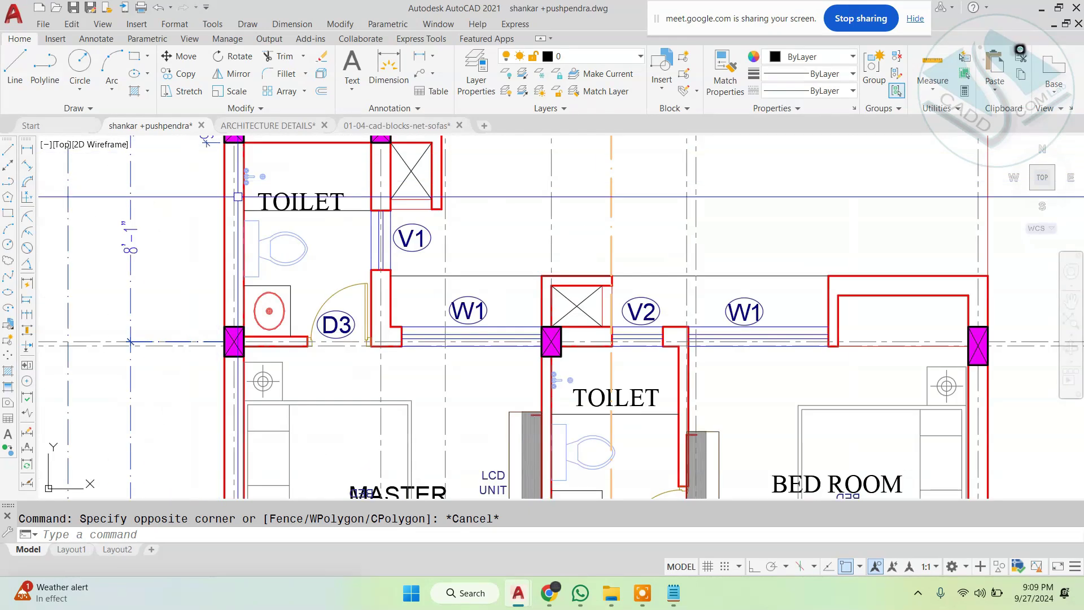
{"action": "key", "text": "Escape"}
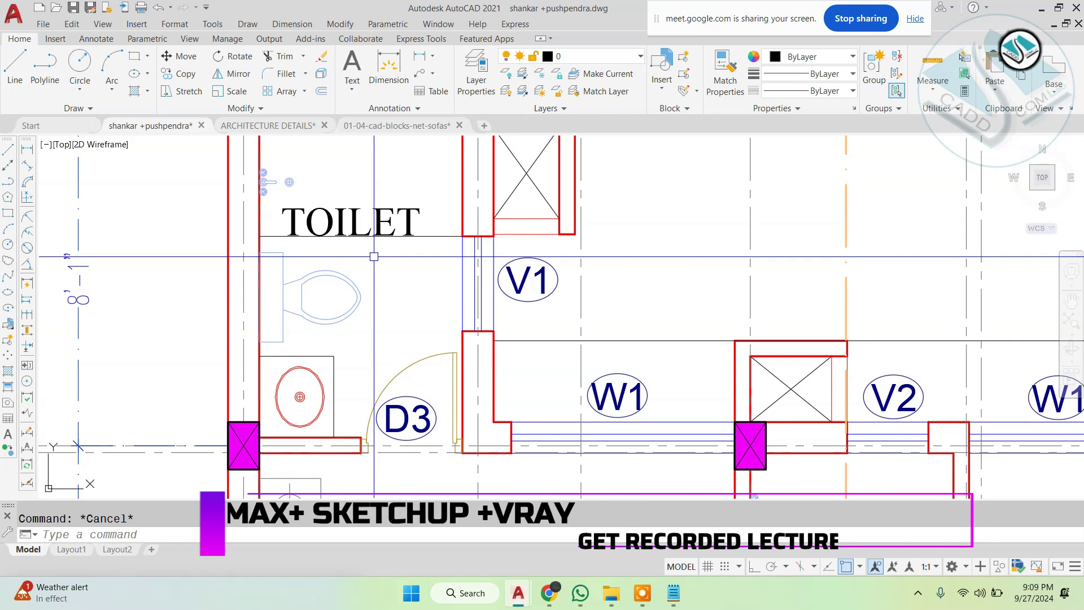
{"action": "left_click", "coordinate": [980, 598]}
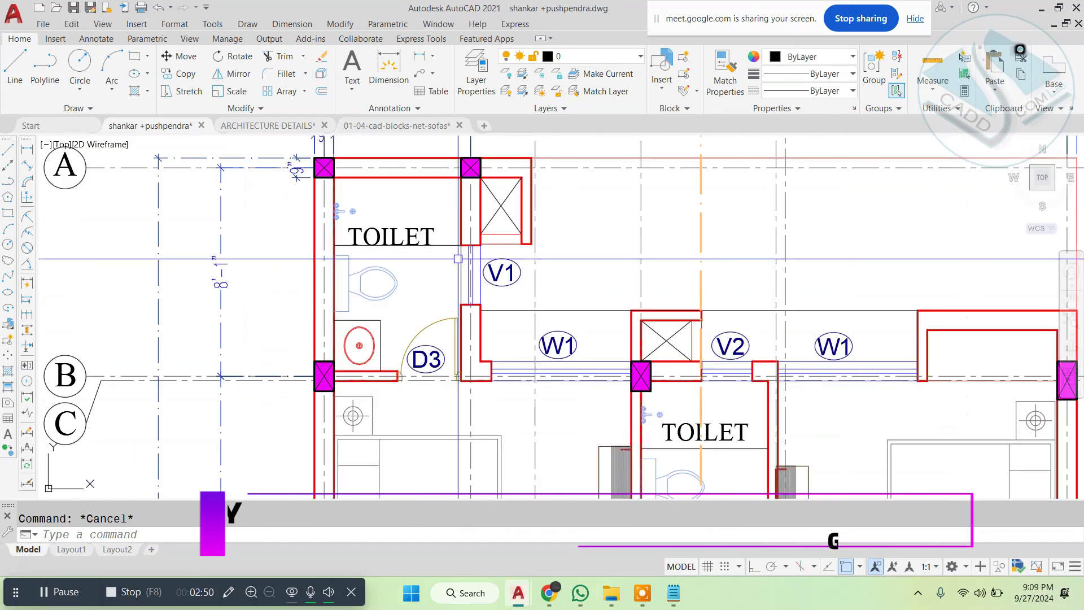
Step: Move the TOILET label of the first floor's corner toilet up into the shower area
{"action": "scroll", "coordinate": [382, 215], "scroll_direction": "up", "scroll_amount": 4}
{"action": "left_click", "coordinate": [485, 230]}
{"action": "left_click", "coordinate": [421, 263]}
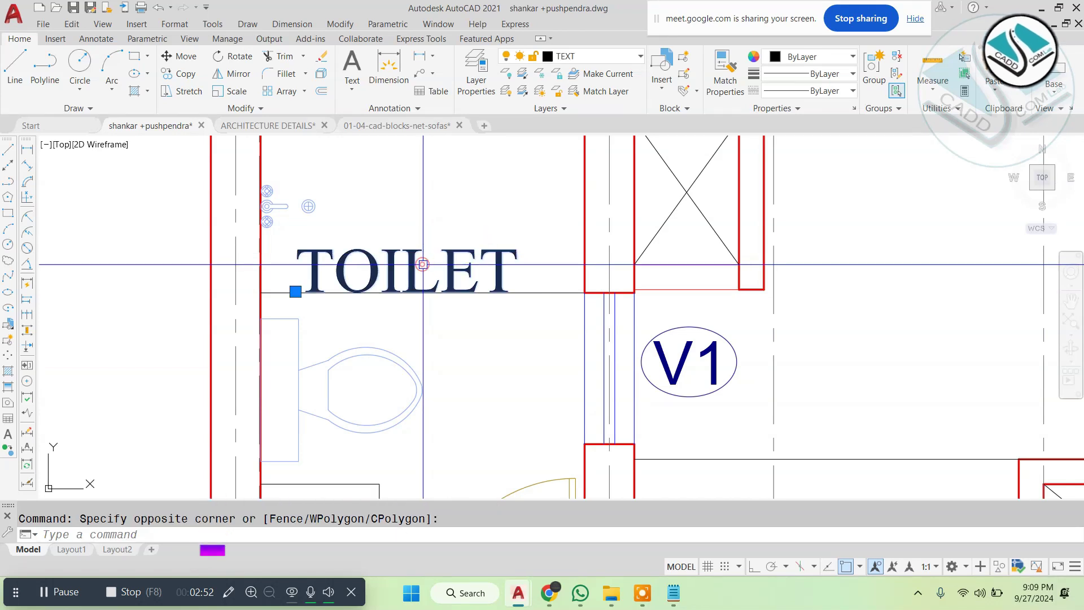
{"action": "type", "text": "m"}
{"action": "key", "text": "Return"}
{"action": "left_click", "coordinate": [484, 251]}
{"action": "left_click", "coordinate": [508, 165]}
Step: Change the text of the moved label in the shower area to SHOWER
{"action": "double_click", "coordinate": [480, 175]}
{"action": "key", "text": "ctrl+a"}
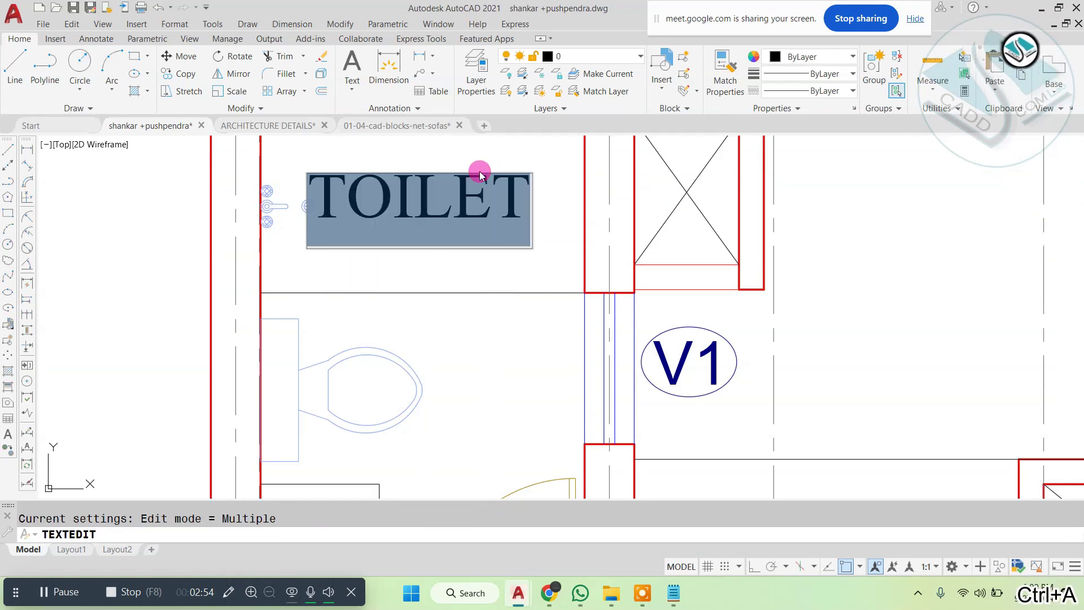
{"action": "type", "text": "SHOWER"}
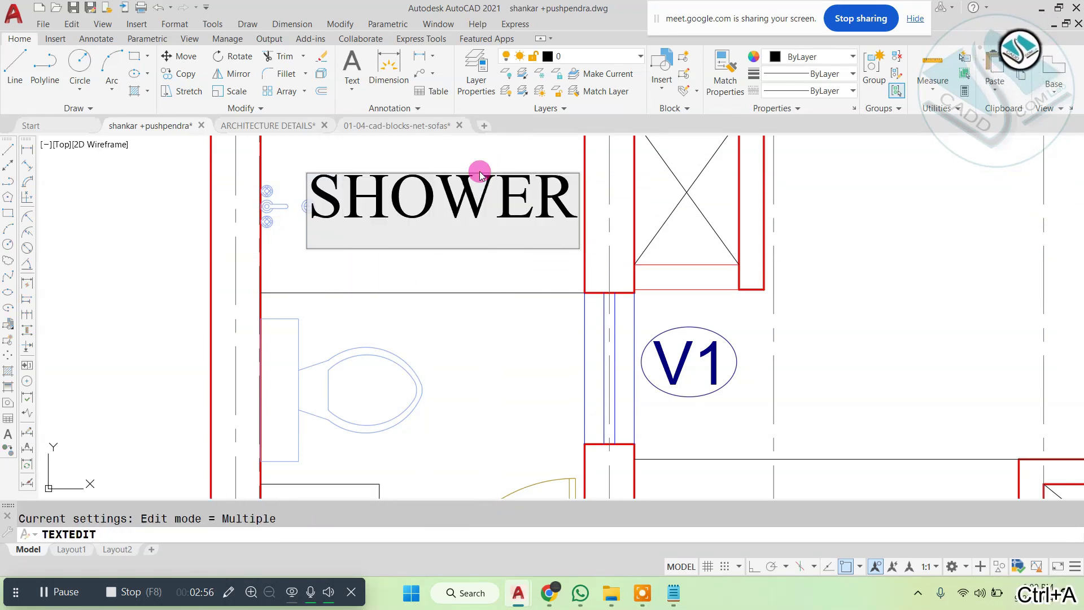
{"action": "key", "text": "Escape"}
Step: Scale the SHOWER label down so that it fits inside the shower area
{"action": "left_click", "coordinate": [308, 213]}
{"action": "left_click", "coordinate": [582, 252]}
{"action": "type", "text": "sc"}
{"action": "key", "text": "Return"}
{"action": "left_click", "coordinate": [432, 199]}
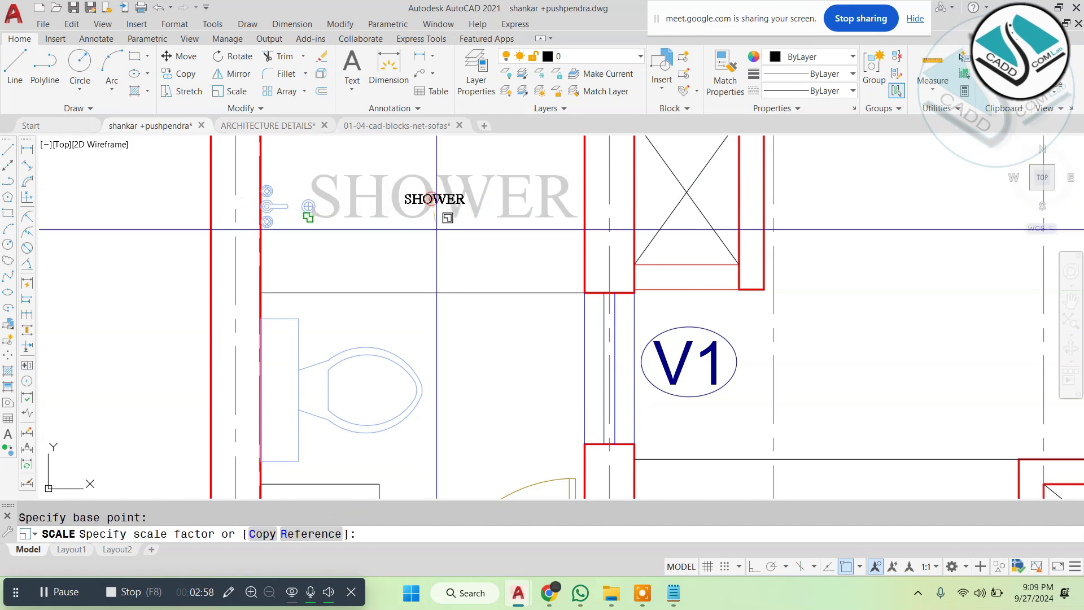
{"action": "left_click", "coordinate": [467, 258]}
Step: Move the reduced SHOWER label to the middle of the shower area, beside the shower fittings
{"action": "left_click", "coordinate": [418, 191]}
{"action": "middle_click_drag", "start_coordinate": [418, 191], "coordinate": [432, 264]}
{"action": "type", "text": "m"}
{"action": "key", "text": "Return"}
{"action": "left_click", "coordinate": [489, 216]}
{"action": "left_click", "coordinate": [479, 217]}
{"action": "key", "text": "Escape"}
Step: Copy the SHOWER label down onto the W.C. fixture in the same toilet
{"action": "left_click", "coordinate": [481, 217]}
{"action": "left_click", "coordinate": [423, 297]}
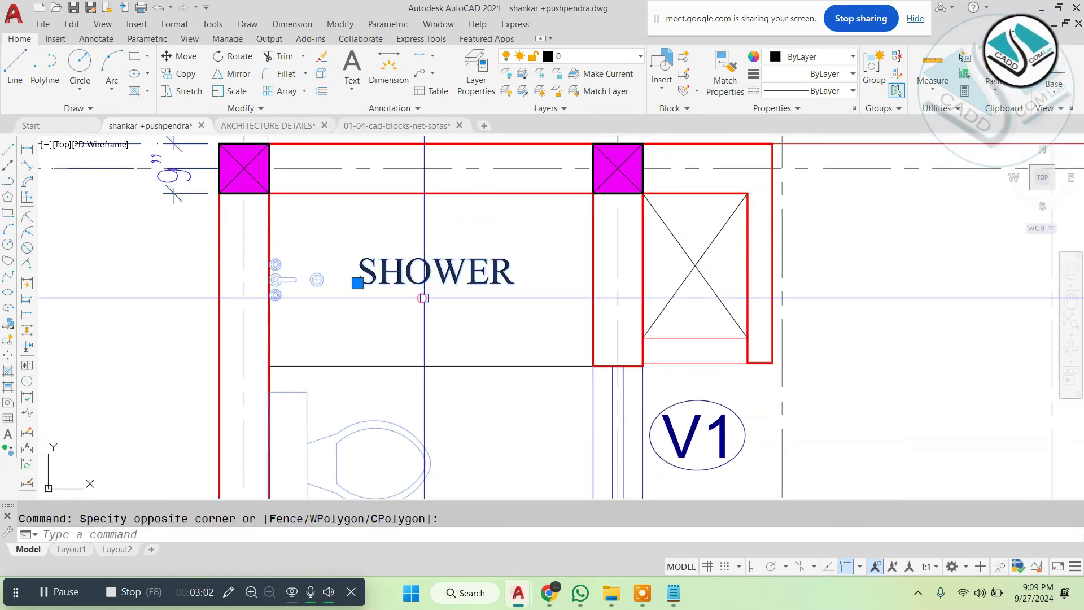
{"action": "type", "text": "co"}
{"action": "key", "text": "Return"}
{"action": "left_click", "coordinate": [357, 282]}
{"action": "scroll", "coordinate": [432, 262], "scroll_direction": "down", "scroll_amount": 4}
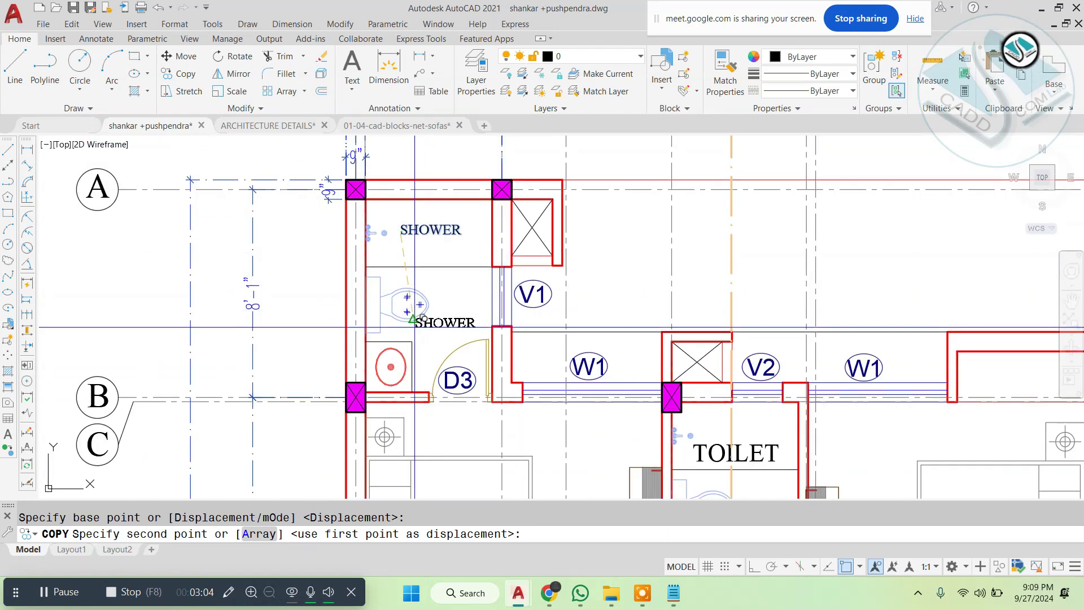
{"action": "scroll", "coordinate": [406, 322], "scroll_direction": "up", "scroll_amount": 4}
{"action": "left_click", "coordinate": [389, 293]}
{"action": "key", "text": "Escape"}
Step: Change the text of the copied label on the W.C. fixture to TOILET
{"action": "key", "text": "ctrl+a"}
{"action": "double_click", "coordinate": [427, 271]}
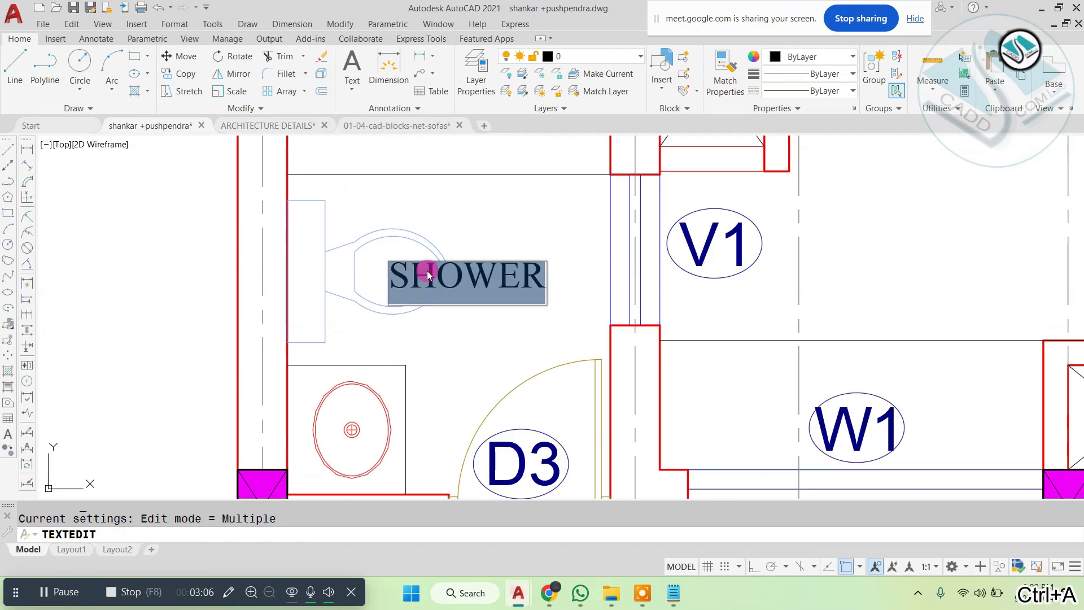
{"action": "type", "text": "TOILET"}
{"action": "key", "text": "Return"}
{"action": "key", "text": "Return"}
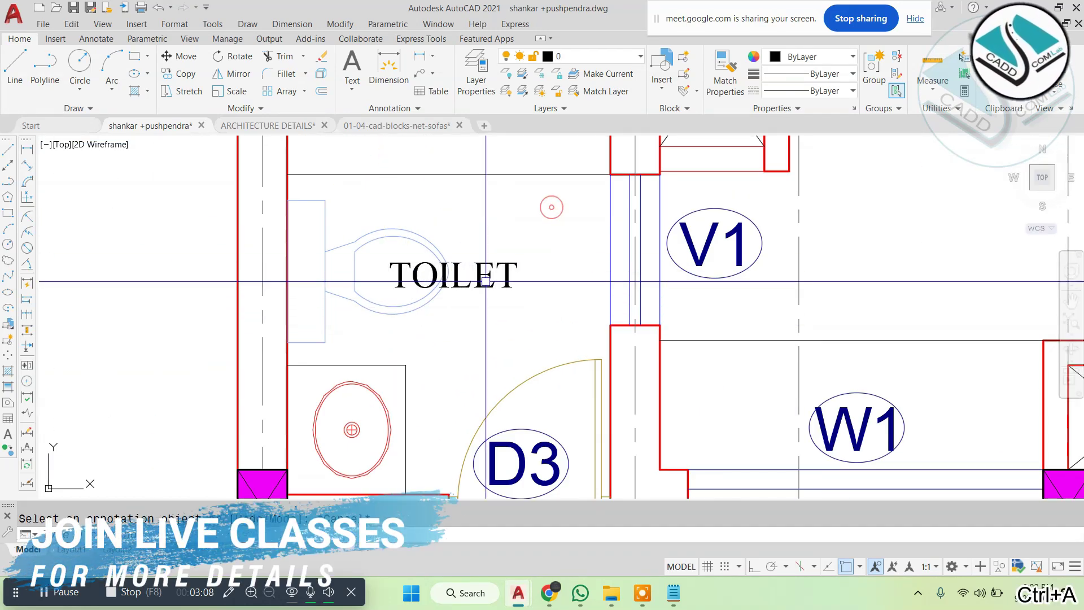
{"action": "type", "text": "m"}
{"action": "key", "text": "Return"}
{"action": "left_click", "coordinate": [546, 221]}
{"action": "key", "text": "Escape"}
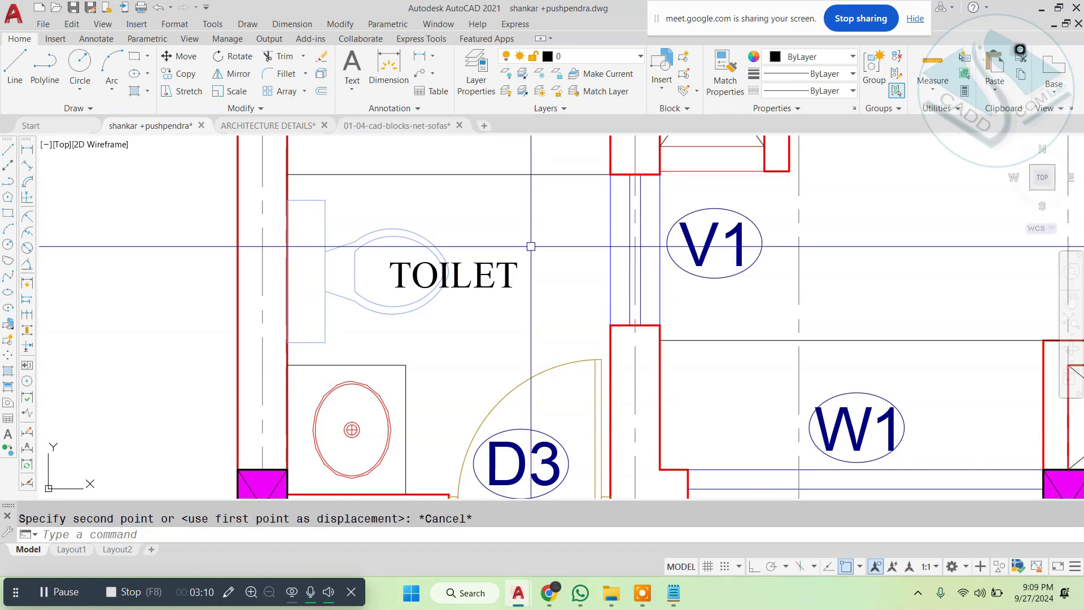
{"action": "key", "text": "Escape"}
Step: Offset the dividing line between the shower and the W.C. by 2 towards the shower
{"action": "scroll", "coordinate": [519, 266], "scroll_direction": "down", "scroll_amount": 5}
{"action": "scroll", "coordinate": [549, 267], "scroll_direction": "down", "scroll_amount": 4}
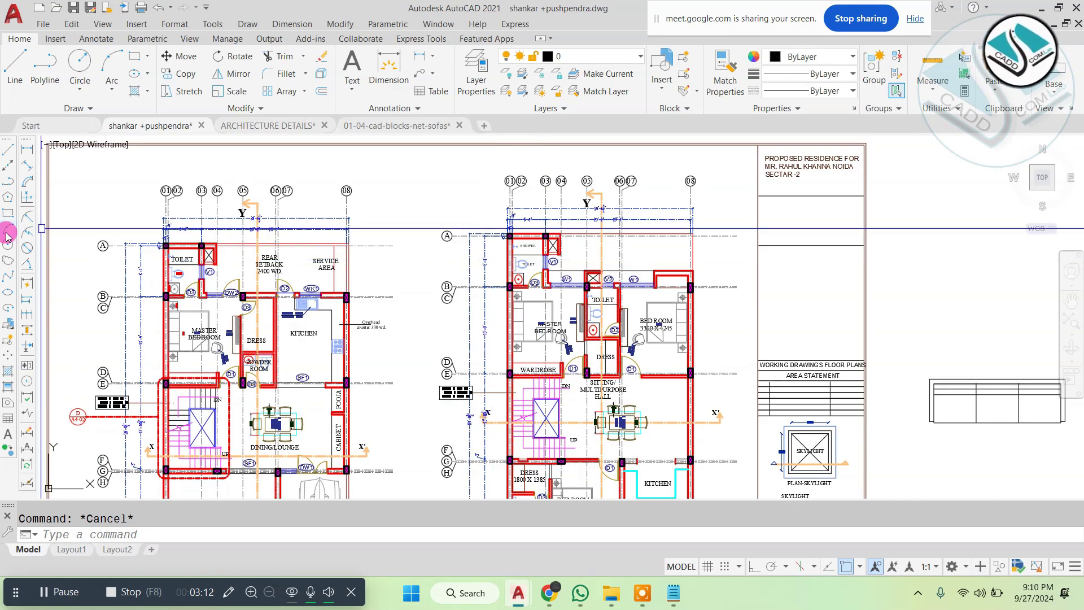
{"action": "scroll", "coordinate": [530, 245], "scroll_direction": "up", "scroll_amount": 10}
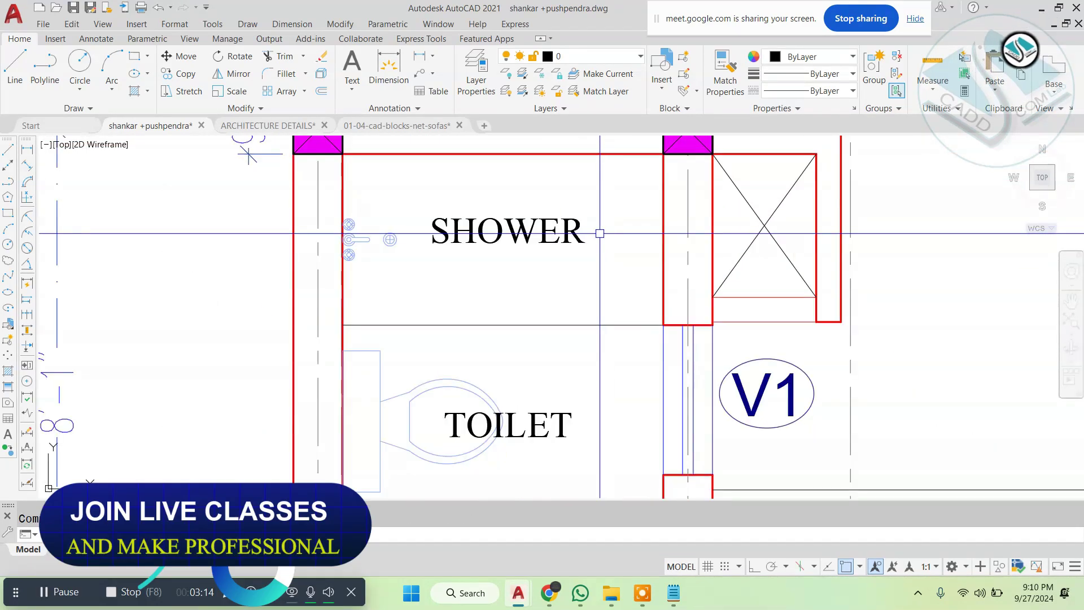
{"action": "type", "text": "2"}
{"action": "key", "text": "Return"}
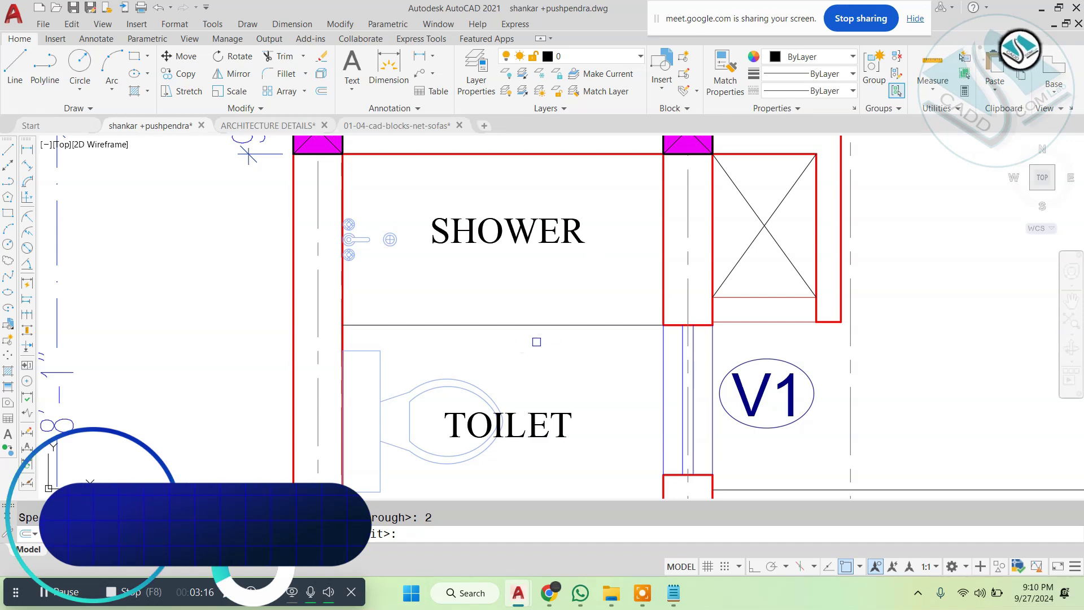
{"action": "left_click", "coordinate": [536, 325]}
{"action": "left_click", "coordinate": [547, 276]}
{"action": "key", "text": "Escape"}
Step: Draw a thin rectangle between the two partition lines below the shower, running from wall to wall
{"action": "type", "text": "rec"}
{"action": "key", "text": "Return"}
{"action": "scroll", "coordinate": [254, 337], "scroll_direction": "up", "scroll_amount": 6}
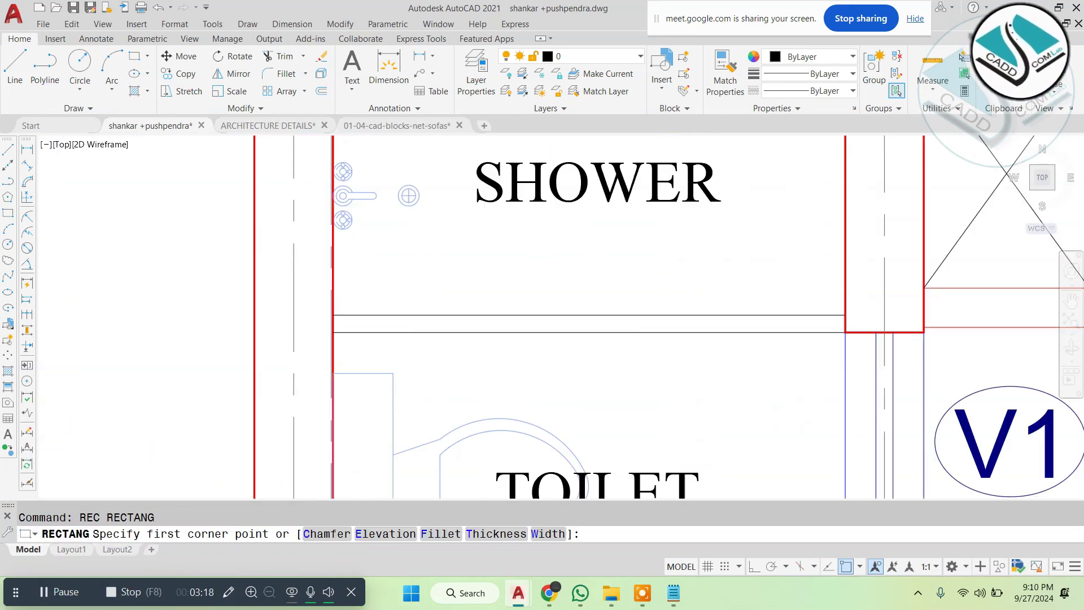
{"action": "left_click", "coordinate": [255, 336]}
{"action": "scroll", "coordinate": [220, 305], "scroll_direction": "down", "scroll_amount": 6}
{"action": "scroll", "coordinate": [764, 313], "scroll_direction": "up", "scroll_amount": 2}
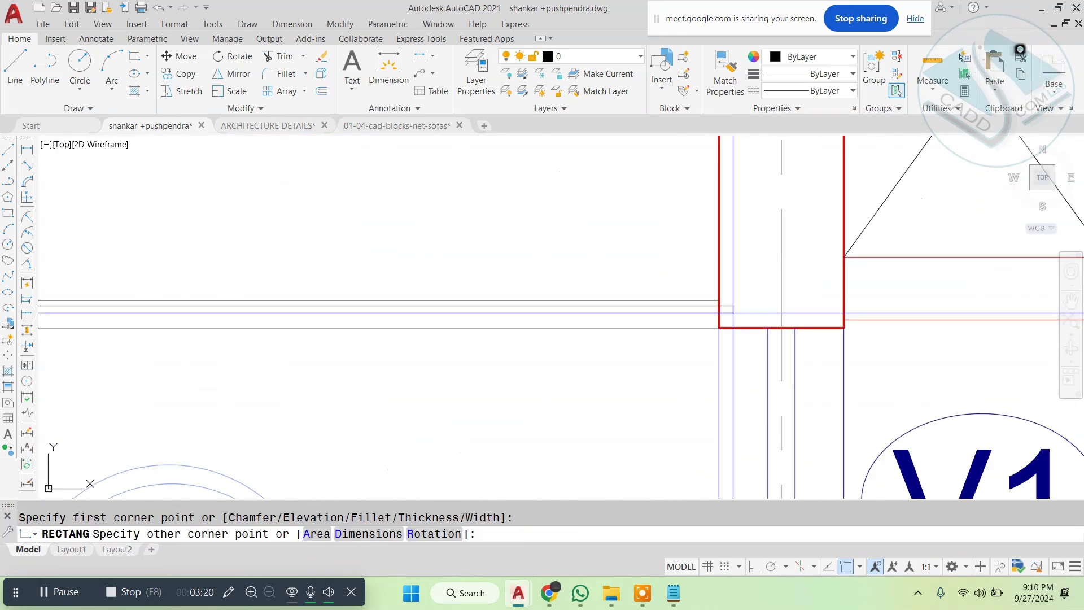
{"action": "left_click", "coordinate": [719, 318]}
{"action": "key", "text": "Escape"}
Step: Change the colour of the shower partition lines and the thin rectangle between them to blue
{"action": "left_click", "coordinate": [621, 268]}
{"action": "left_click", "coordinate": [575, 351]}
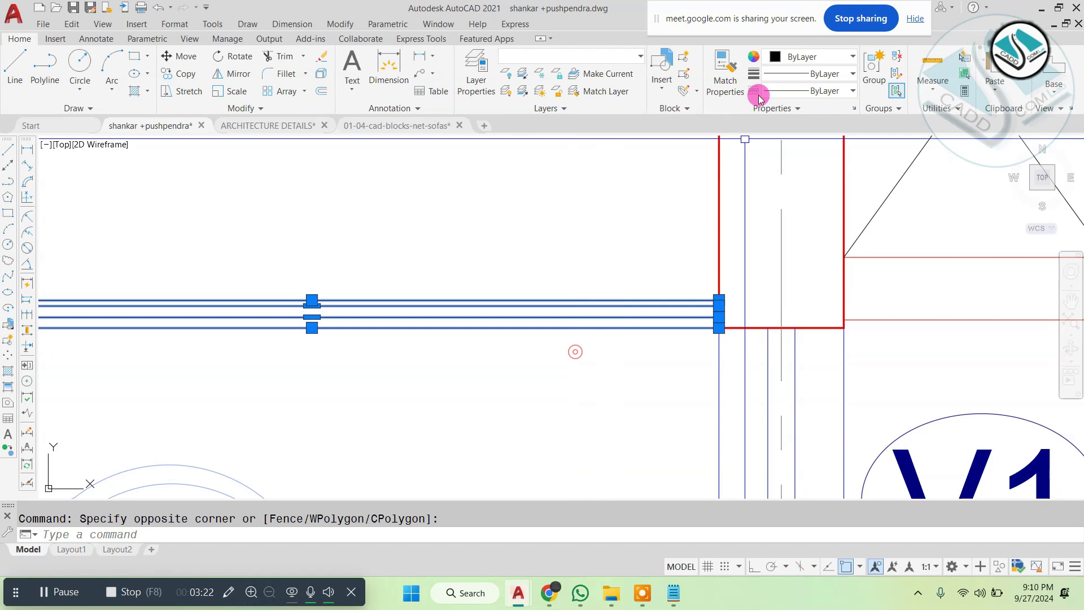
{"action": "left_click", "coordinate": [794, 57]}
{"action": "key", "text": "Escape"}
{"action": "scroll", "coordinate": [683, 270], "scroll_direction": "down", "scroll_amount": 6}
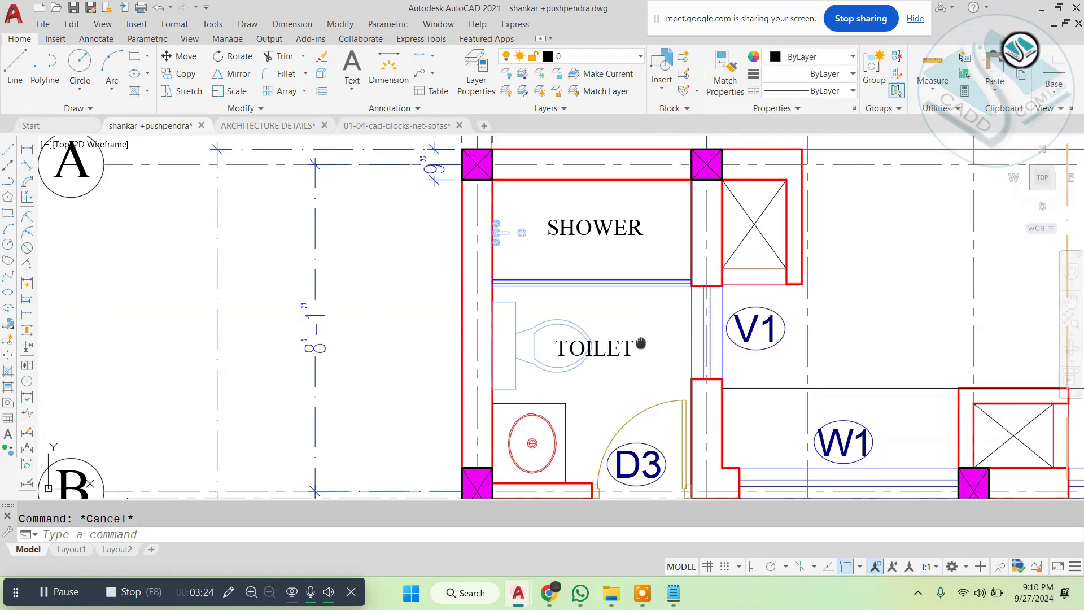
Step: Draw a small rectangle against the shower's right wall, opposite the shower fittings
{"action": "middle_click_drag", "start_coordinate": [641, 343], "coordinate": [575, 328]}
{"action": "type", "text": "R"}
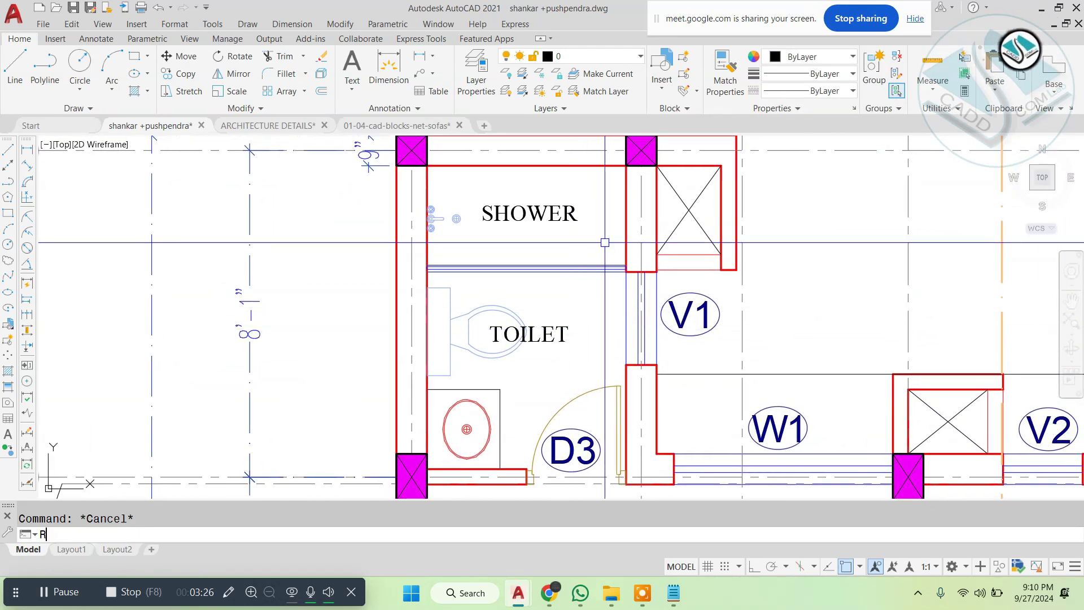
{"action": "type", "text": "EC"}
{"action": "key", "text": "Return"}
{"action": "scroll", "coordinate": [620, 196], "scroll_direction": "up", "scroll_amount": 4}
{"action": "left_click", "coordinate": [636, 187]}
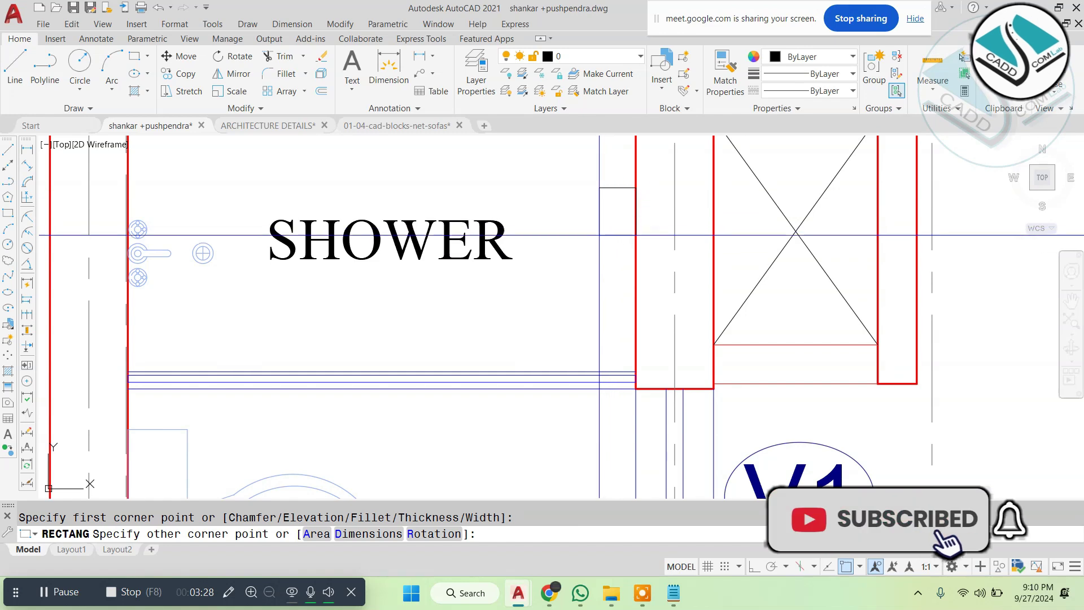
{"action": "left_click", "coordinate": [599, 241]}
{"action": "key", "text": "Escape"}
Step: Offset the small wall rectangle inwards by 0.2
{"action": "type", "text": "o"}
{"action": "key", "text": "Return"}
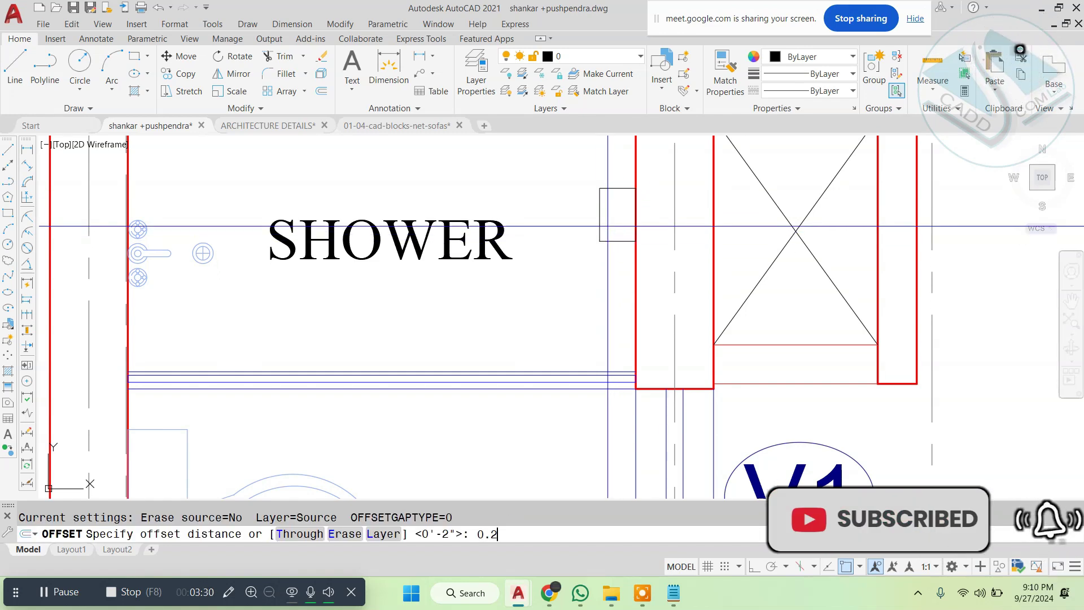
{"action": "type", "text": "0.2"}
{"action": "key", "text": "Return"}
{"action": "scroll", "coordinate": [600, 190], "scroll_direction": "up", "scroll_amount": 3}
{"action": "left_click", "coordinate": [600, 195]}
{"action": "left_click", "coordinate": [623, 270]}
{"action": "key", "text": "Escape"}
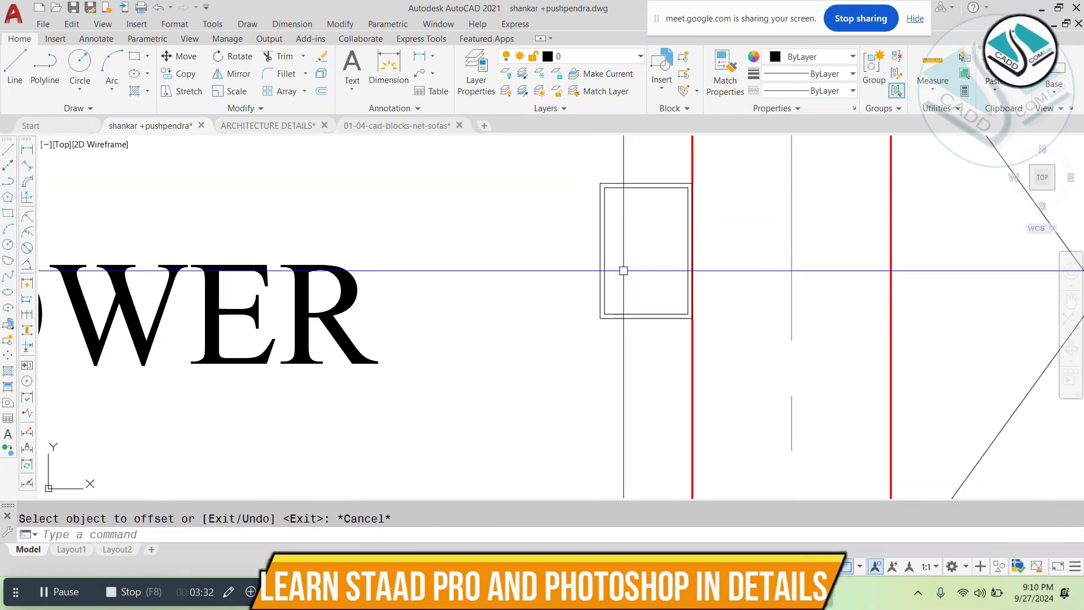
Step: Draw two crossing diagonal lines between the corners of the inner offset rectangle
{"action": "type", "text": "l"}
{"action": "key", "text": "Return"}
{"action": "left_click", "coordinate": [605, 188]}
{"action": "left_click", "coordinate": [687, 313]}
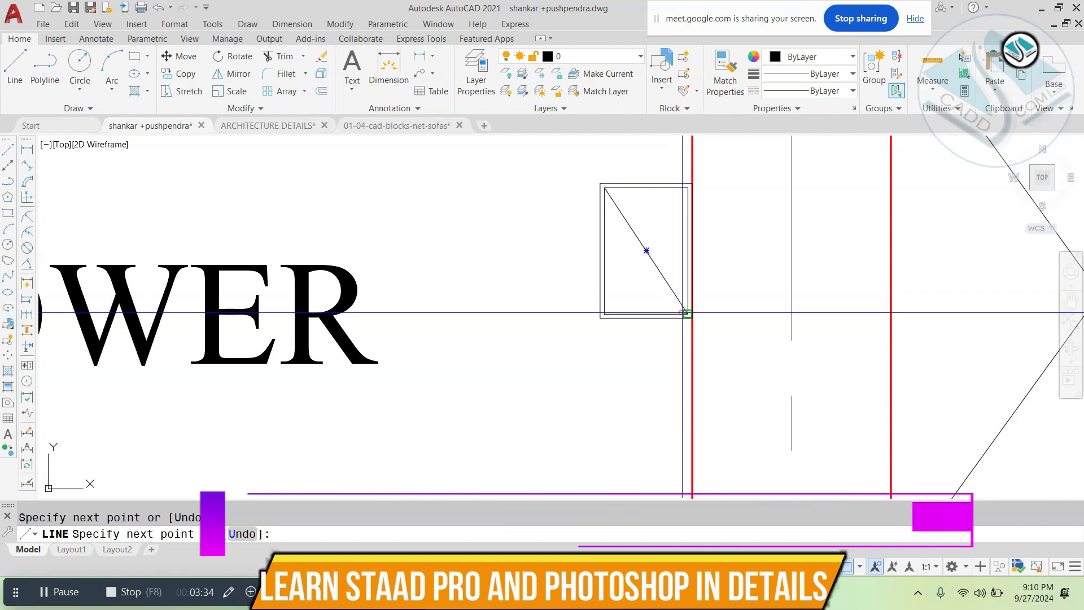
{"action": "key", "text": "Return"}
{"action": "key", "text": "Return"}
{"action": "left_click", "coordinate": [687, 188]}
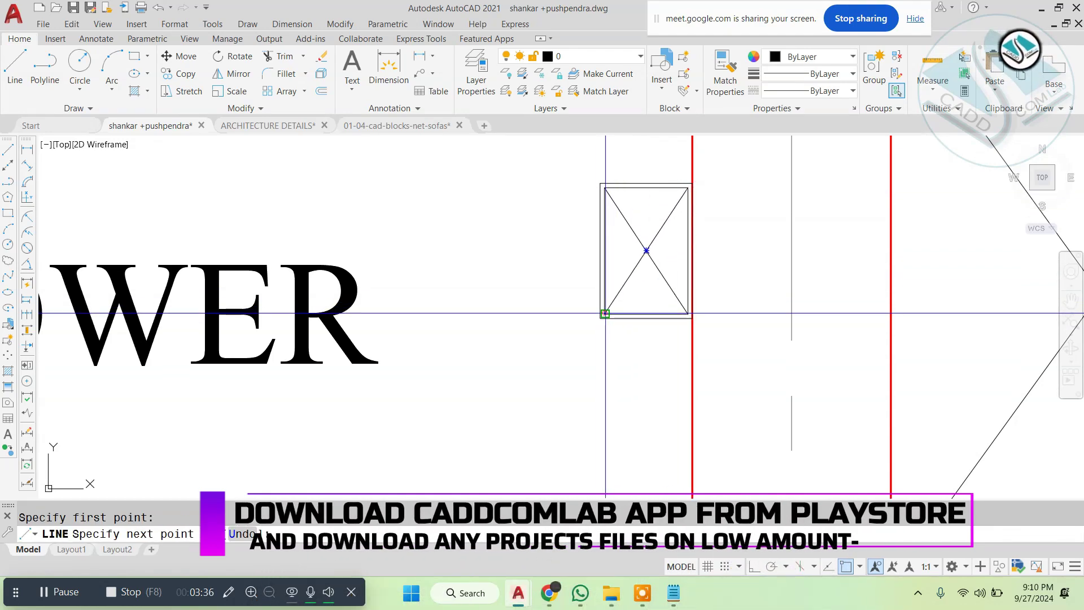
{"action": "left_click", "coordinate": [604, 313]}
{"action": "scroll", "coordinate": [605, 313], "scroll_direction": "down", "scroll_amount": 3}
{"action": "key", "text": "Escape"}
{"action": "scroll", "coordinate": [527, 256], "scroll_direction": "up", "scroll_amount": 1}
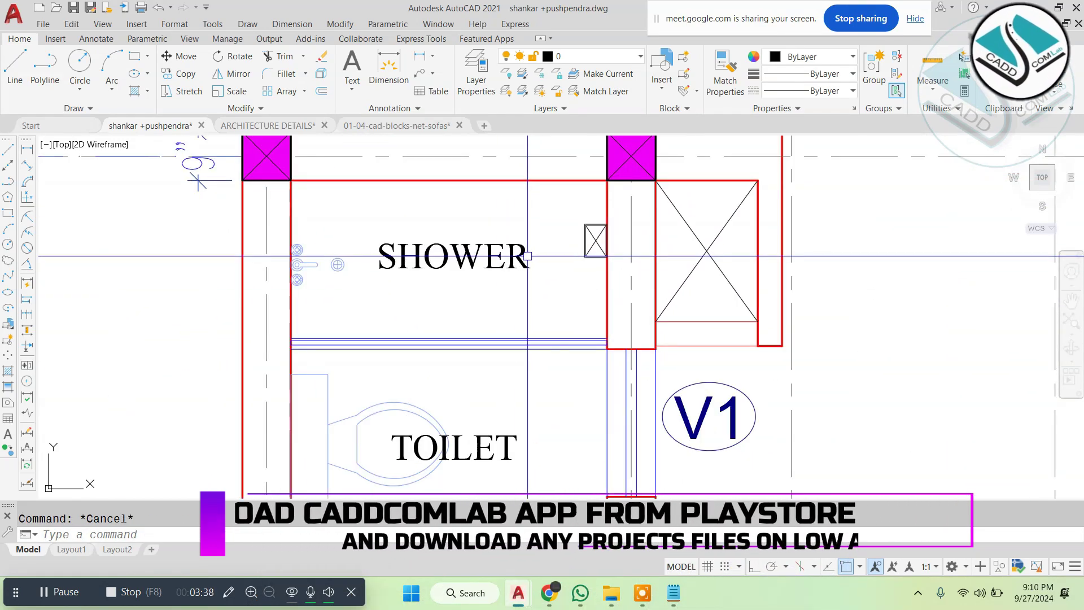
{"action": "scroll", "coordinate": [341, 270], "scroll_direction": "up", "scroll_amount": 2}
{"action": "left_click", "coordinate": [359, 229]}
{"action": "left_click", "coordinate": [326, 280]}
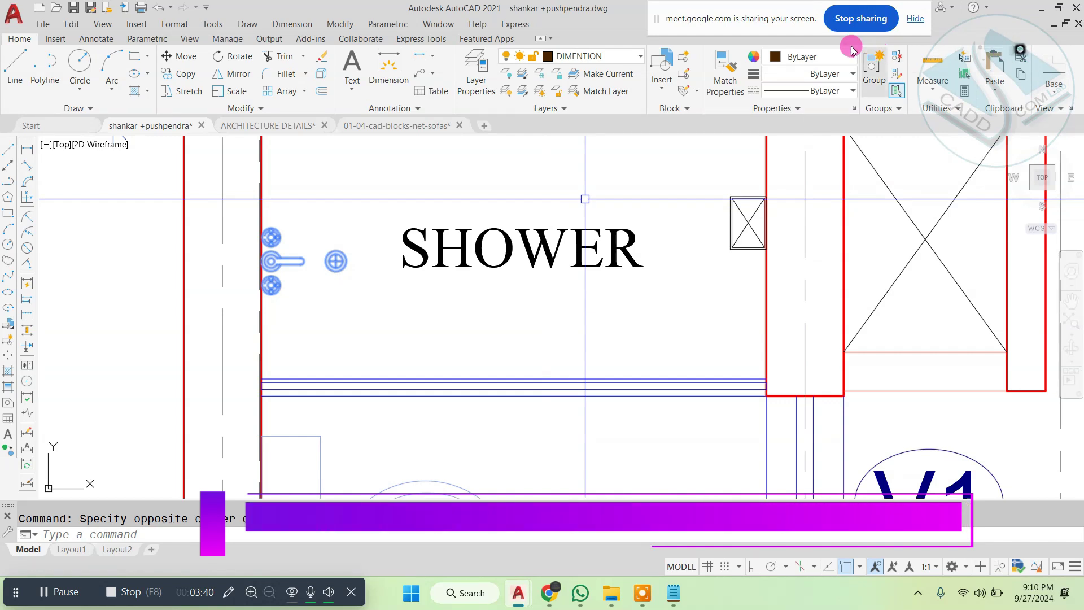
{"action": "key", "text": "Escape"}
{"action": "scroll", "coordinate": [390, 266], "scroll_direction": "down", "scroll_amount": 2}
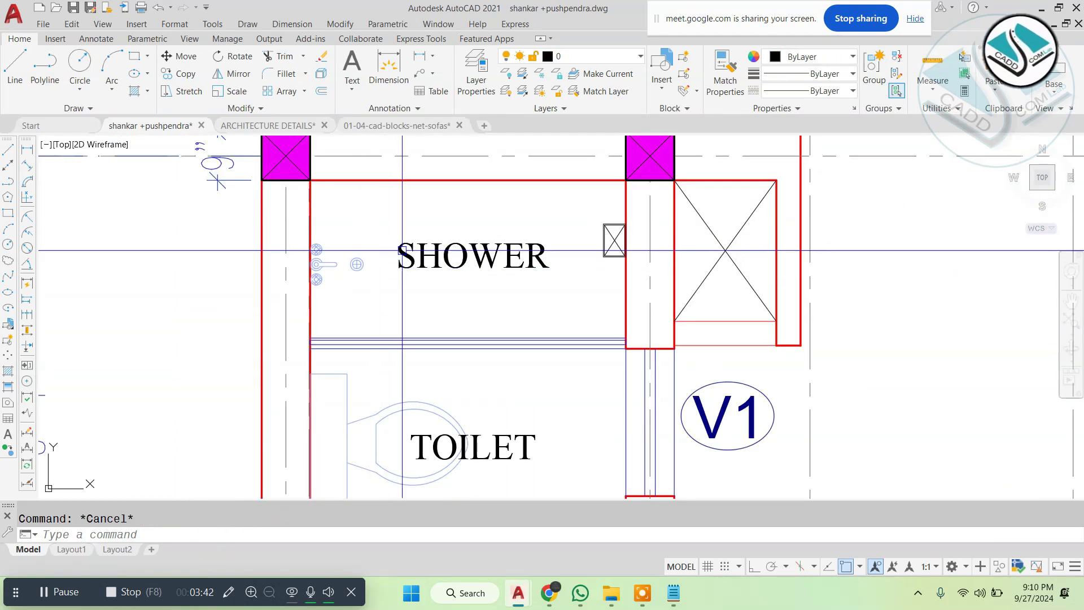
Step: Draw a narrow upright rectangle against the shower's right wall, between the crossed box and the partition
{"action": "type", "text": "rec"}
{"action": "key", "text": "Return"}
{"action": "scroll", "coordinate": [616, 289], "scroll_direction": "up", "scroll_amount": 5}
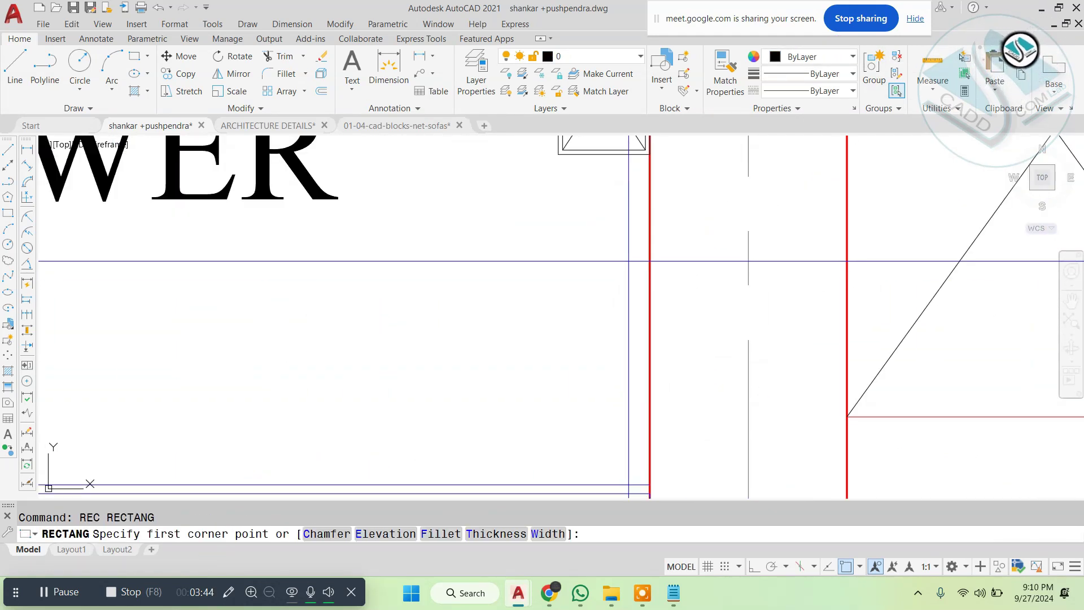
{"action": "left_click", "coordinate": [649, 208]}
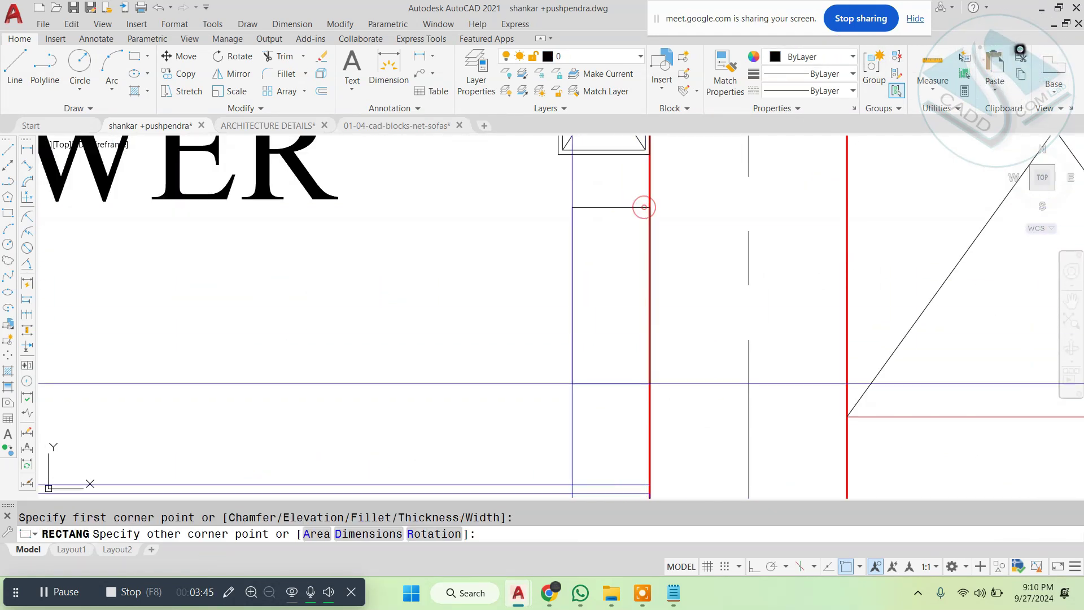
{"action": "left_click", "coordinate": [629, 447]}
Step: Add a shorter, thinner rectangle centred along the inner face of the narrow wall rectangle
{"action": "type", "text": "rec"}
{"action": "key", "text": "Return"}
{"action": "left_click", "coordinate": [629, 250]}
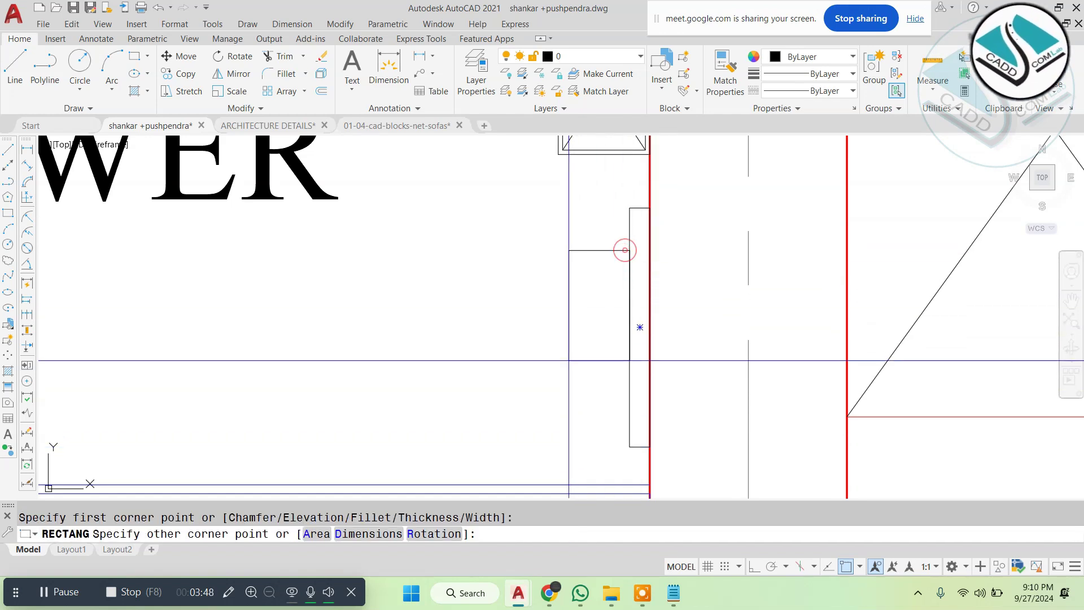
{"action": "scroll", "coordinate": [619, 401], "scroll_direction": "down", "scroll_amount": 4}
{"action": "key", "text": "Escape"}
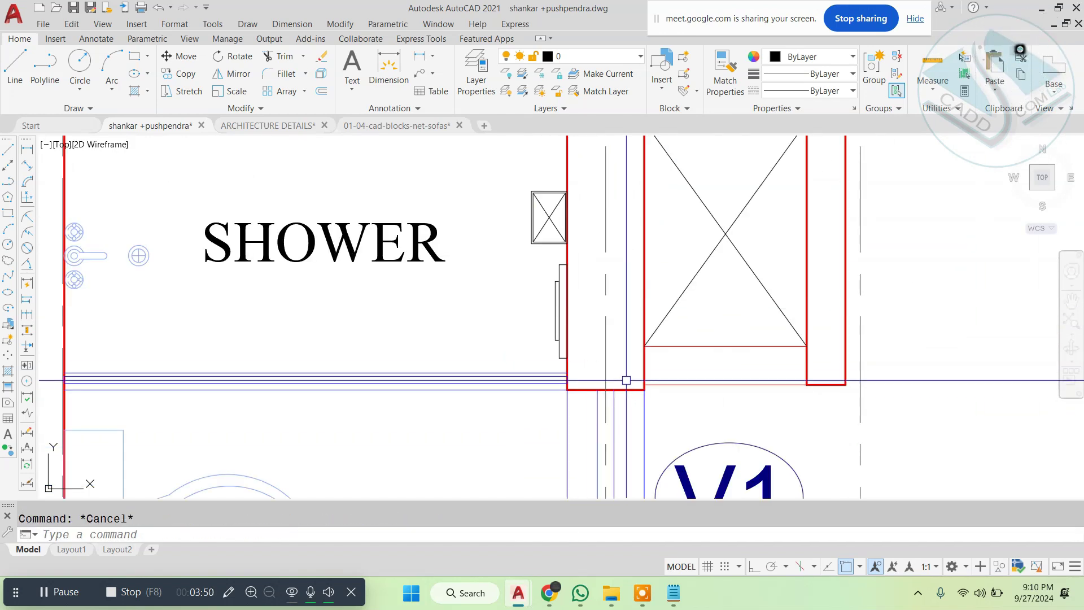
{"action": "scroll", "coordinate": [535, 273], "scroll_direction": "up", "scroll_amount": 4}
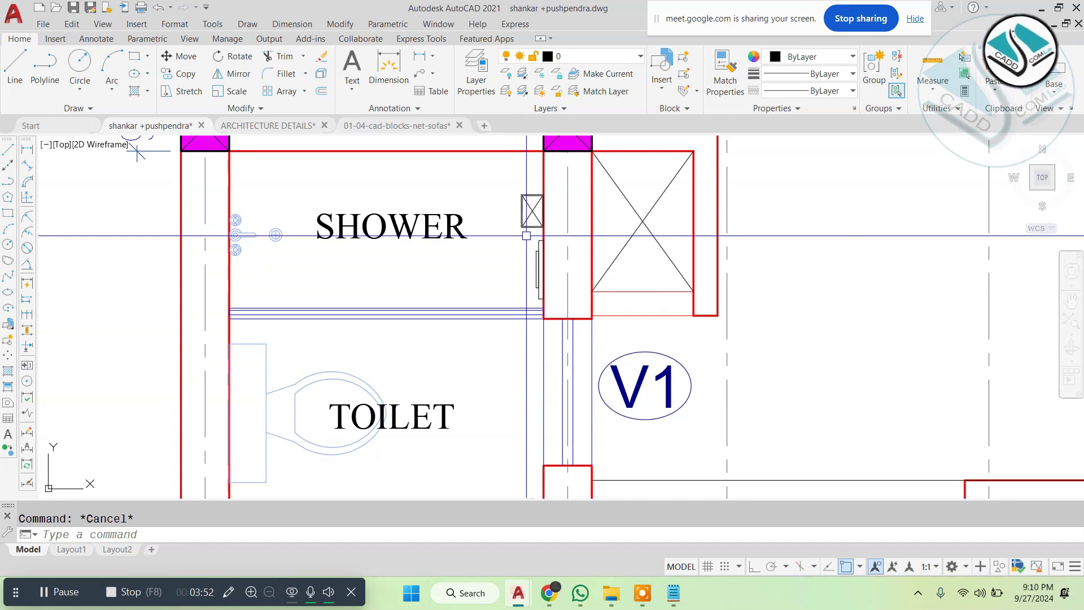
Step: Mirror the W.C. fixture about the vertical line through the toilet's midpoint onto the opposite wall and delete the original
{"action": "middle_click_drag", "start_coordinate": [472, 371], "coordinate": [477, 202]}
{"action": "left_click", "coordinate": [375, 219]}
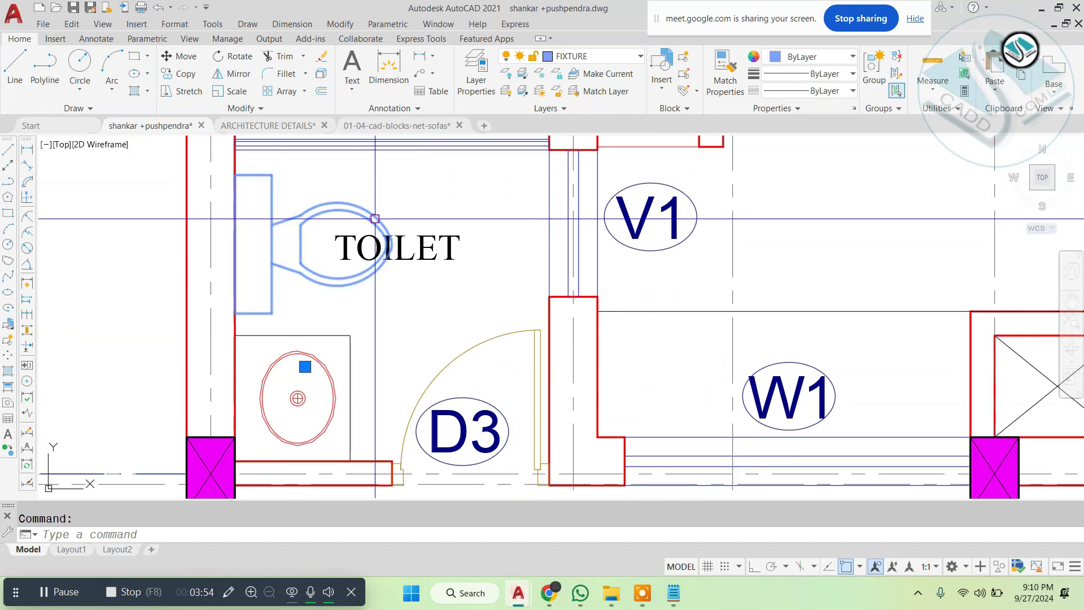
{"action": "type", "text": "MI"}
{"action": "key", "text": "Return"}
{"action": "left_click", "coordinate": [392, 144]}
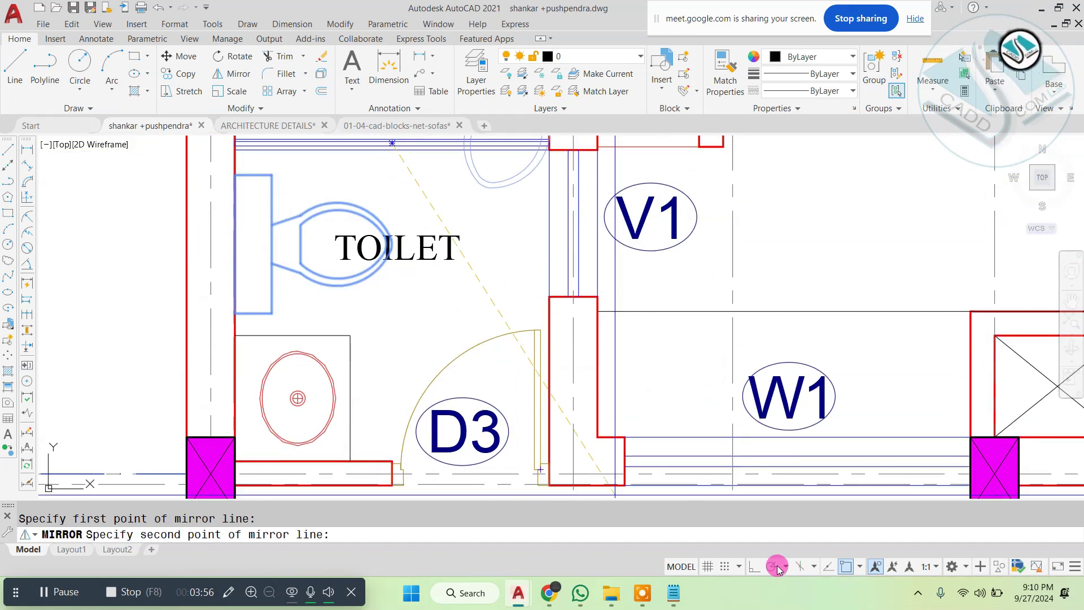
{"action": "left_click", "coordinate": [756, 564]}
{"action": "left_click", "coordinate": [391, 324]}
{"action": "key", "text": "Return"}
{"action": "left_click", "coordinate": [337, 204]}
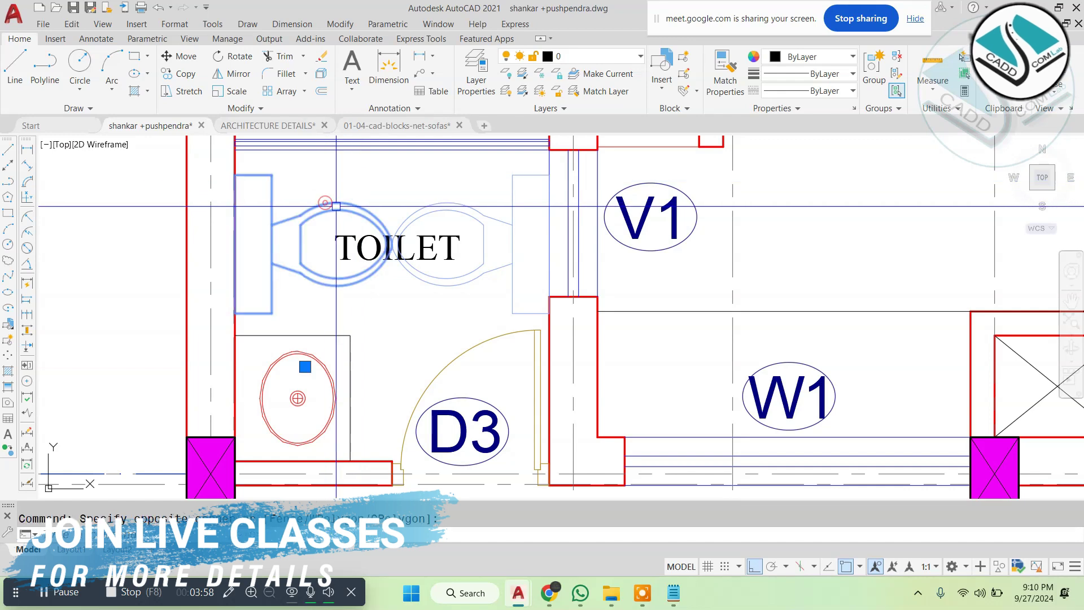
{"action": "key", "text": "Delete"}
{"action": "left_click", "coordinate": [441, 205]}
{"action": "type", "text": "M"}
{"action": "key", "text": "Return"}
{"action": "key", "text": "Escape"}
Step: Move the TOILET label horizontally left so it sits clear of the mirrored W.C. fixture
{"action": "middle_click_drag", "start_coordinate": [361, 233], "coordinate": [359, 286]}
{"action": "left_click", "coordinate": [359, 285]}
{"action": "type", "text": "M"}
{"action": "key", "text": "Return"}
{"action": "left_click", "coordinate": [414, 250]}
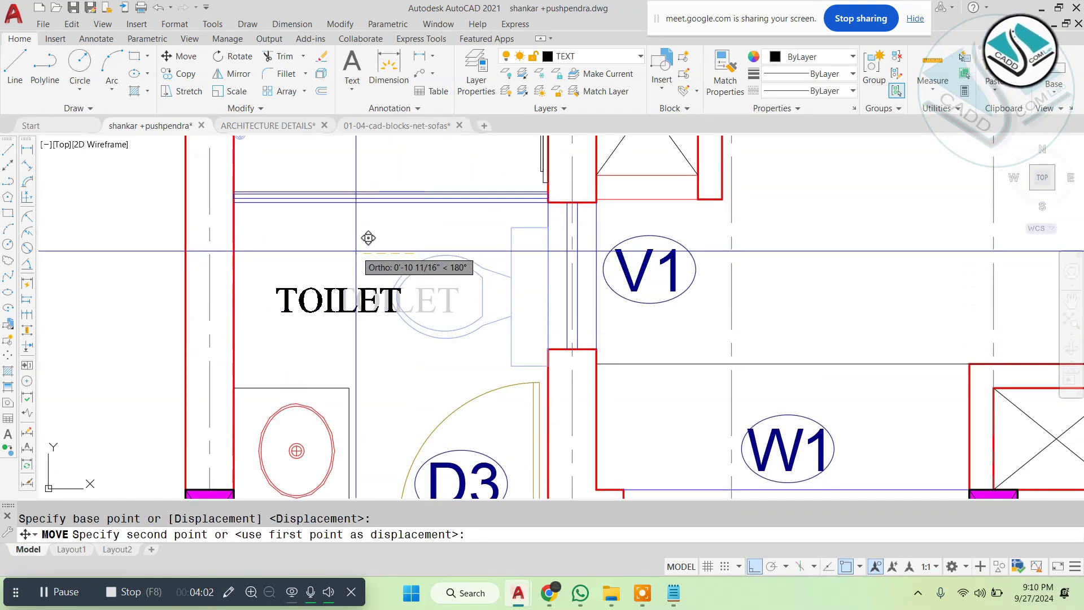
{"action": "left_click", "coordinate": [351, 238]}
{"action": "scroll", "coordinate": [351, 238], "scroll_direction": "down", "scroll_amount": 2}
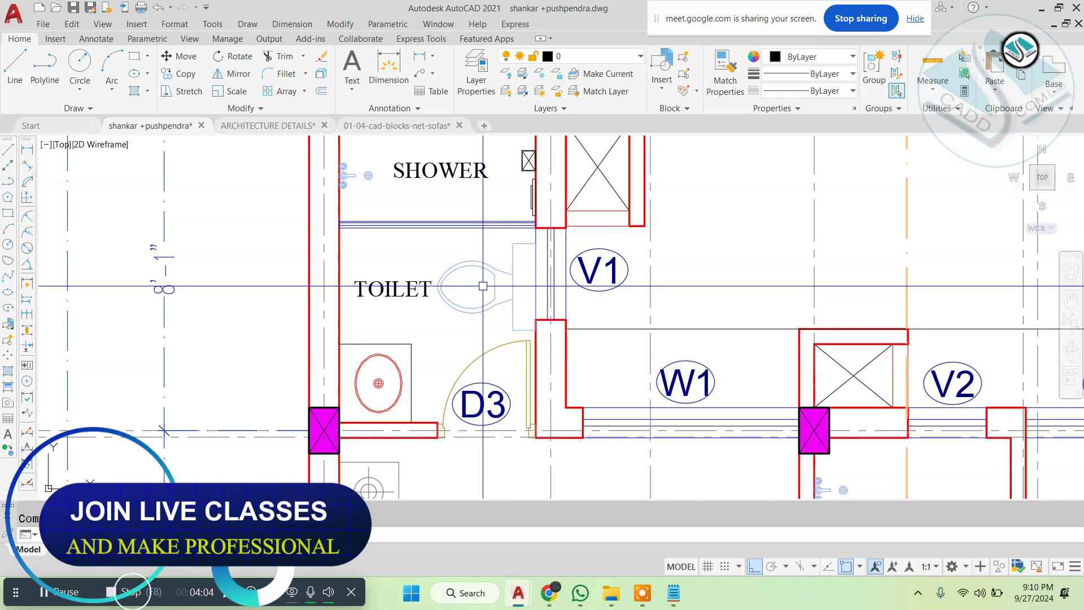
Step: Regenerate the drawing so the washbasin curves display smoothly
{"action": "middle_click_drag", "start_coordinate": [455, 341], "coordinate": [487, 258]}
{"action": "scroll", "coordinate": [418, 297], "scroll_direction": "up", "scroll_amount": 4}
{"action": "left_click", "coordinate": [483, 220]}
{"action": "key", "text": "Escape"}
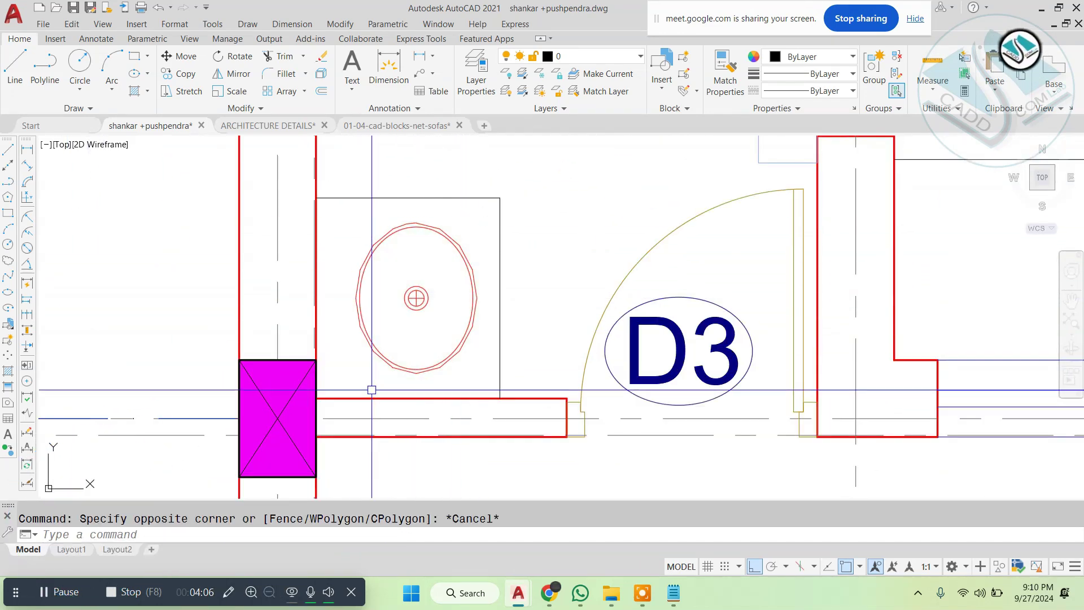
{"action": "type", "text": "RE"}
{"action": "key", "text": "Escape"}
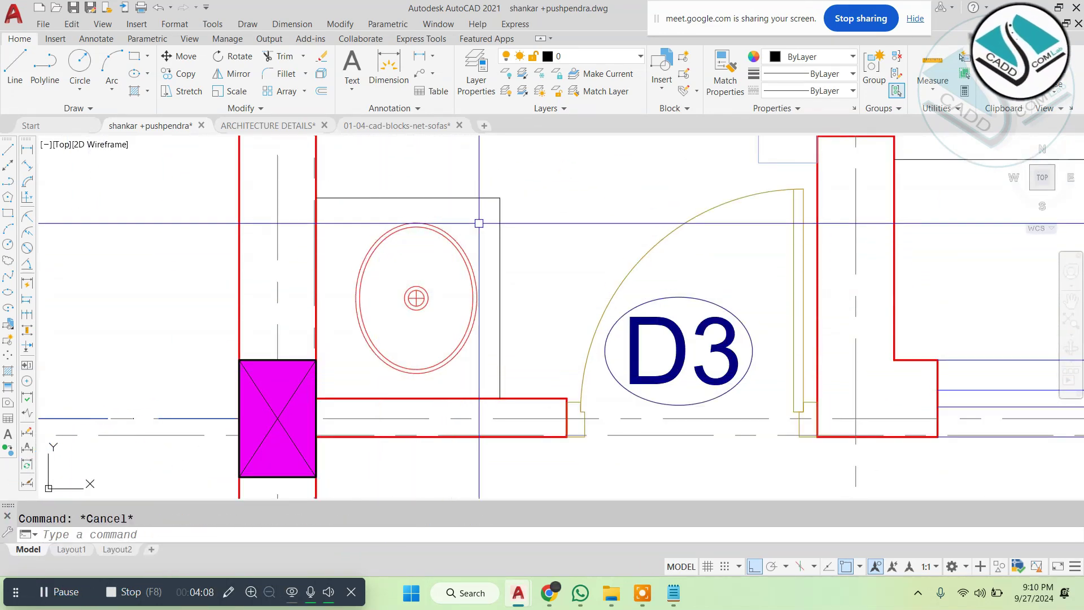
Step: Move the washbasin slightly left to the middle of its counter
{"action": "left_click", "coordinate": [477, 220]}
{"action": "left_click", "coordinate": [357, 379]}
{"action": "type", "text": "M"}
{"action": "key", "text": "space"}
{"action": "left_click", "coordinate": [624, 204]}
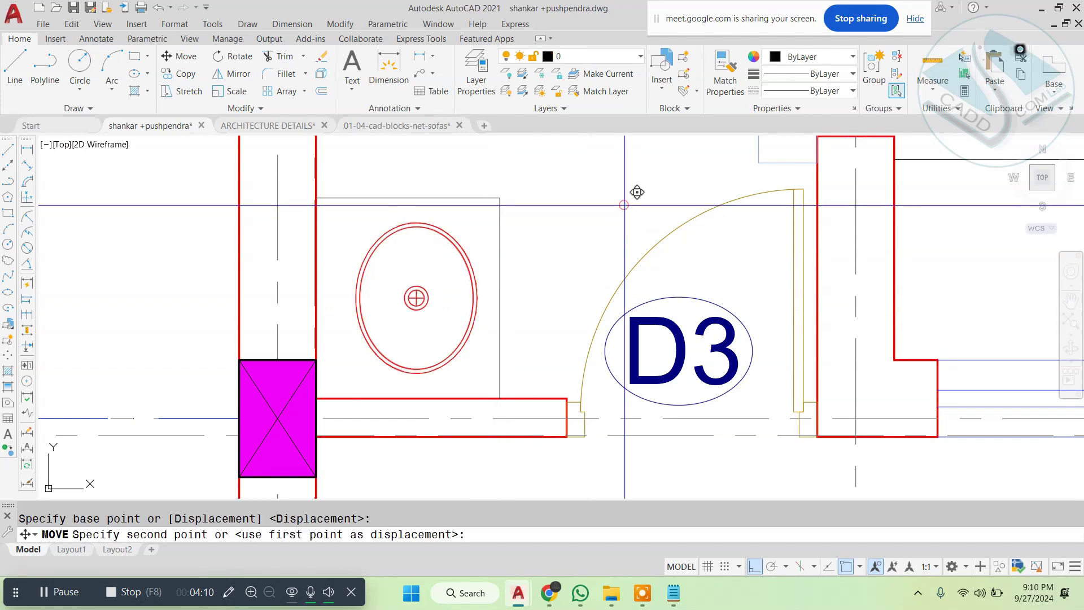
{"action": "left_click", "coordinate": [614, 204]}
{"action": "key", "text": "Escape"}
Step: Copy the shower tap fittings down to the wall behind the washbasin
{"action": "scroll", "coordinate": [541, 332], "scroll_direction": "down", "scroll_amount": 8}
{"action": "scroll", "coordinate": [533, 232], "scroll_direction": "up", "scroll_amount": 6}
{"action": "left_click", "coordinate": [431, 304]}
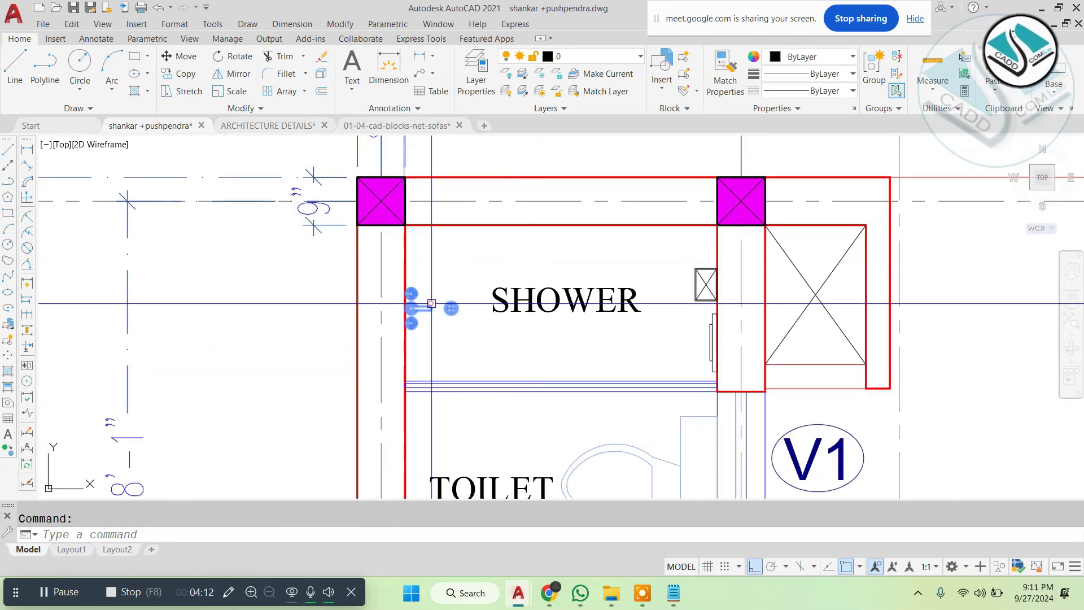
{"action": "type", "text": "CO"}
{"action": "key", "text": "space"}
{"action": "scroll", "coordinate": [399, 308], "scroll_direction": "up", "scroll_amount": 4}
{"action": "left_click", "coordinate": [416, 303]}
{"action": "scroll", "coordinate": [392, 195], "scroll_direction": "down", "scroll_amount": 8}
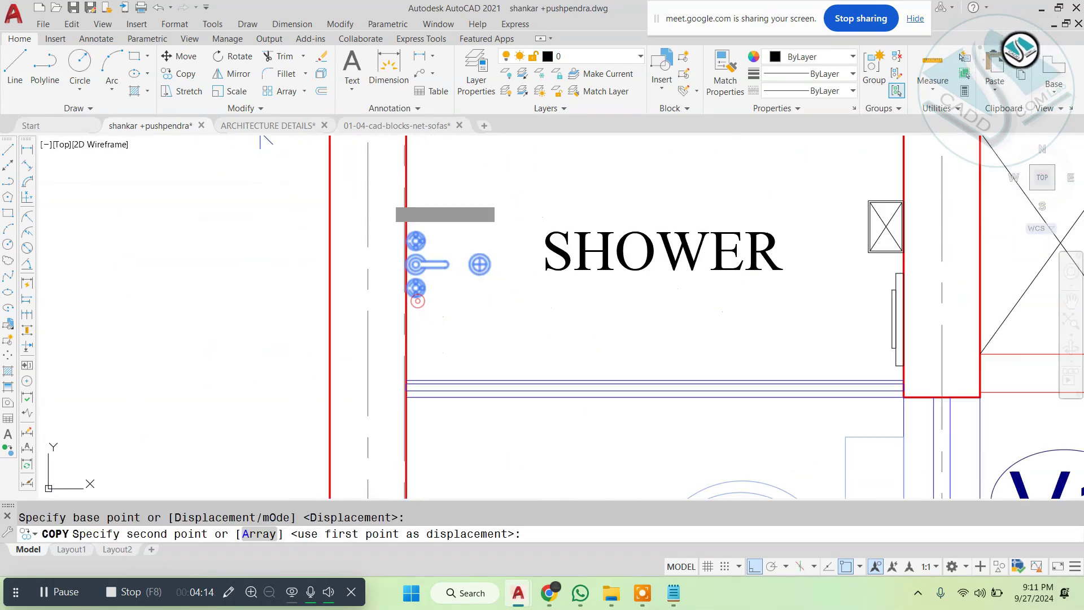
{"action": "scroll", "coordinate": [389, 348], "scroll_direction": "up", "scroll_amount": 2}
{"action": "scroll", "coordinate": [394, 346], "scroll_direction": "up", "scroll_amount": 3}
{"action": "left_click", "coordinate": [391, 341]}
{"action": "key", "text": "Escape"}
{"action": "scroll", "coordinate": [442, 263], "scroll_direction": "down", "scroll_amount": 2}
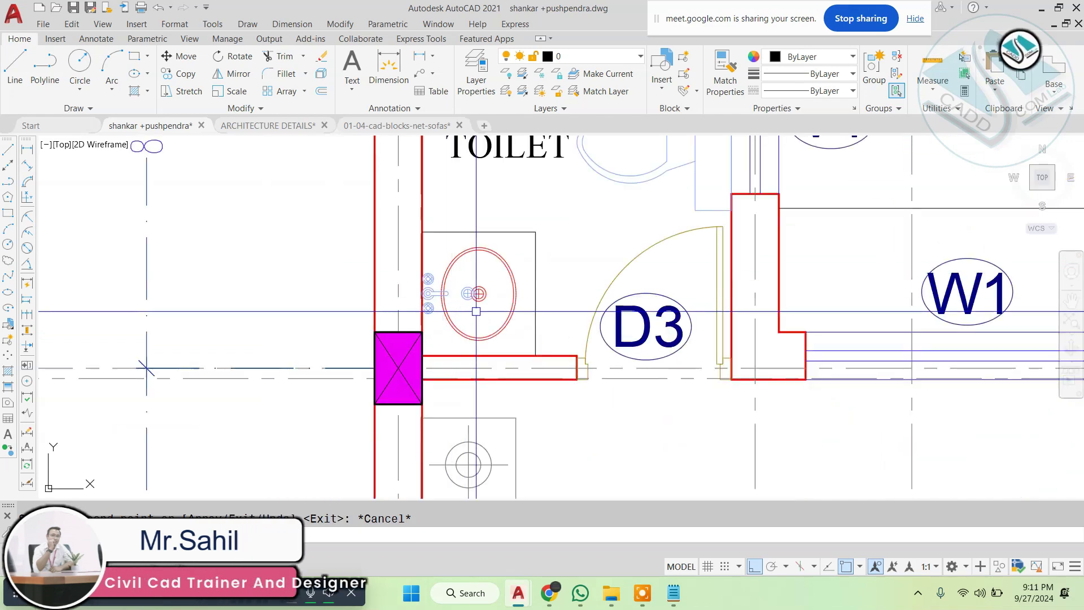
Step: Offset the top and right edges of the washbasin counter inwards by 0.6
{"action": "scroll", "coordinate": [476, 311], "scroll_direction": "down", "scroll_amount": 1}
{"action": "middle_click_drag", "start_coordinate": [476, 311], "coordinate": [479, 312]}
{"action": "scroll", "coordinate": [479, 311], "scroll_direction": "down", "scroll_amount": 3}
{"action": "scroll", "coordinate": [452, 294], "scroll_direction": "up", "scroll_amount": 3}
{"action": "type", "text": "O"}
{"action": "key", "text": "space"}
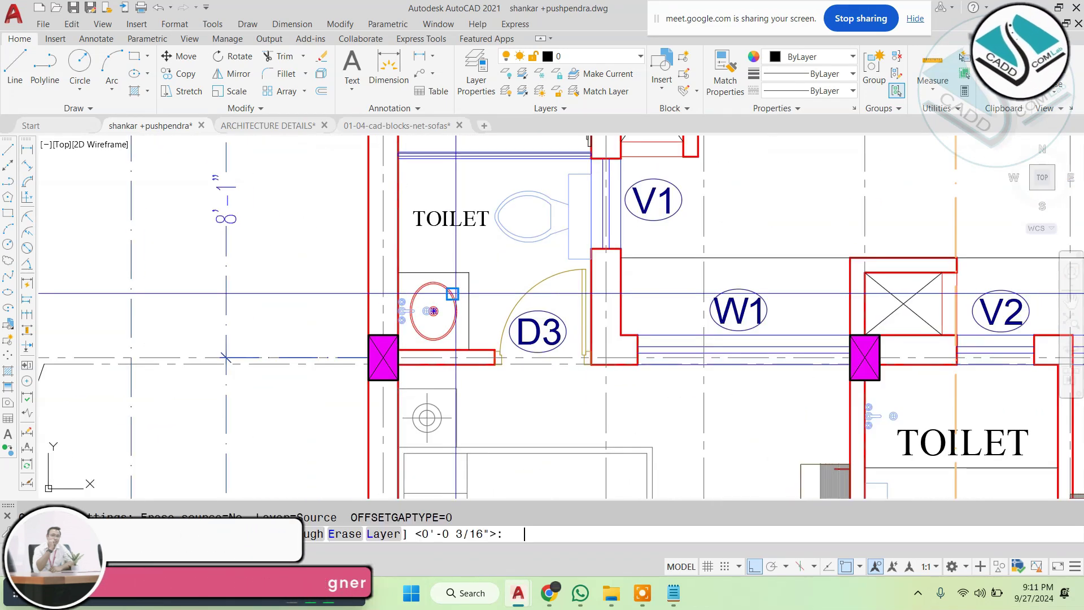
{"action": "type", "text": "0.6"}
{"action": "key", "text": "space"}
{"action": "scroll", "coordinate": [452, 294], "scroll_direction": "up", "scroll_amount": 4}
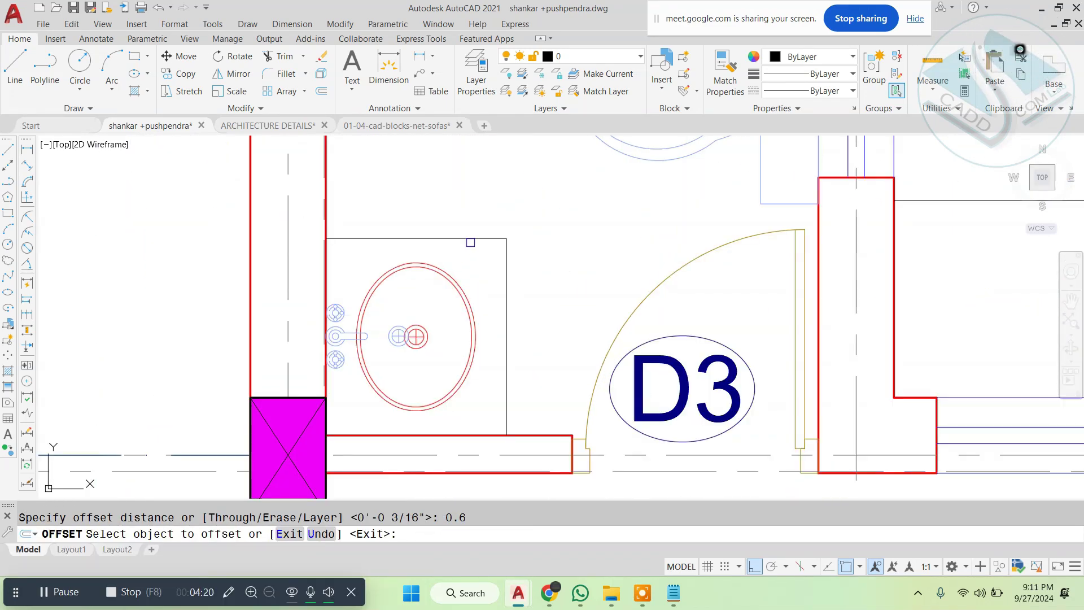
{"action": "left_click", "coordinate": [476, 237]}
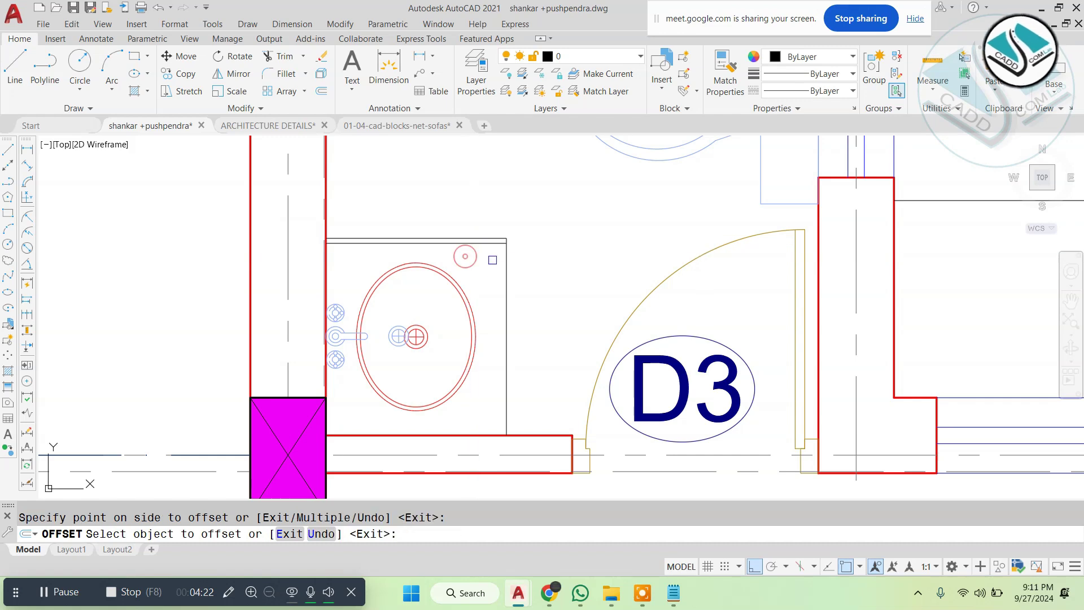
{"action": "left_click", "coordinate": [506, 291]}
{"action": "key", "text": "Escape"}
Step: Trim the overlapping ends of the offset lines at the washbasin counter's outer corner
{"action": "type", "text": "tr"}
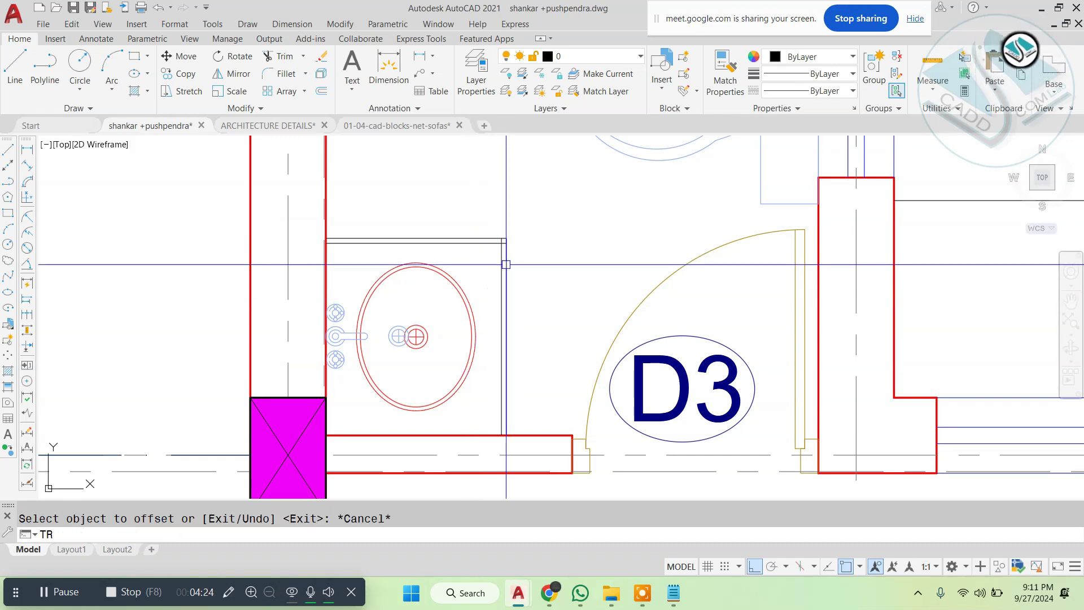
{"action": "key", "text": "space"}
{"action": "scroll", "coordinate": [506, 249], "scroll_direction": "up", "scroll_amount": 4}
{"action": "key", "text": "Escape"}
{"action": "type", "text": "tr"}
{"action": "key", "text": "space"}
{"action": "key", "text": "space"}
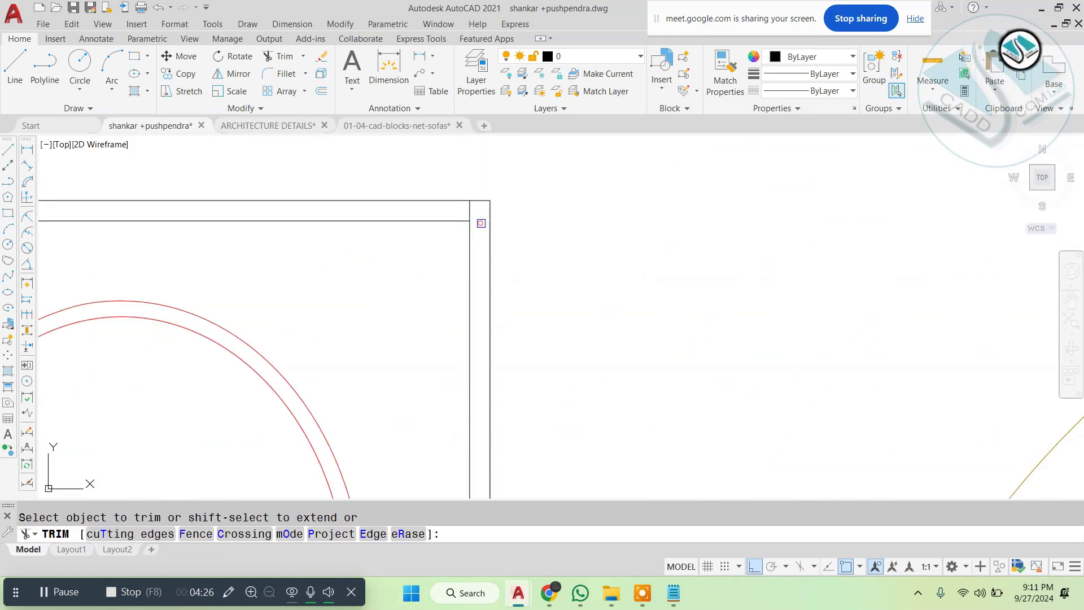
{"action": "key", "text": "Escape"}
{"action": "scroll", "coordinate": [516, 308], "scroll_direction": "down", "scroll_amount": 6}
{"action": "scroll", "coordinate": [515, 307], "scroll_direction": "down", "scroll_amount": 3}
{"action": "scroll", "coordinate": [485, 321], "scroll_direction": "up", "scroll_amount": 1}
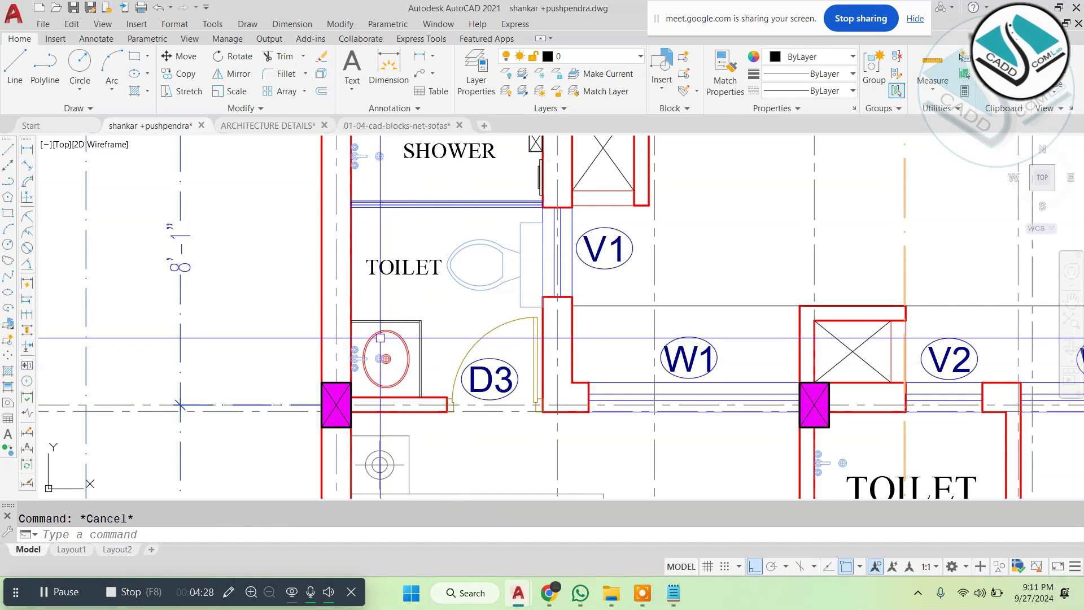
Step: Mark the W.C., shower fitting and washbasin with the screen pen as numbers 1, 2 and 3, and clear the marks
{"action": "scroll", "coordinate": [454, 335], "scroll_direction": "down", "scroll_amount": 2}
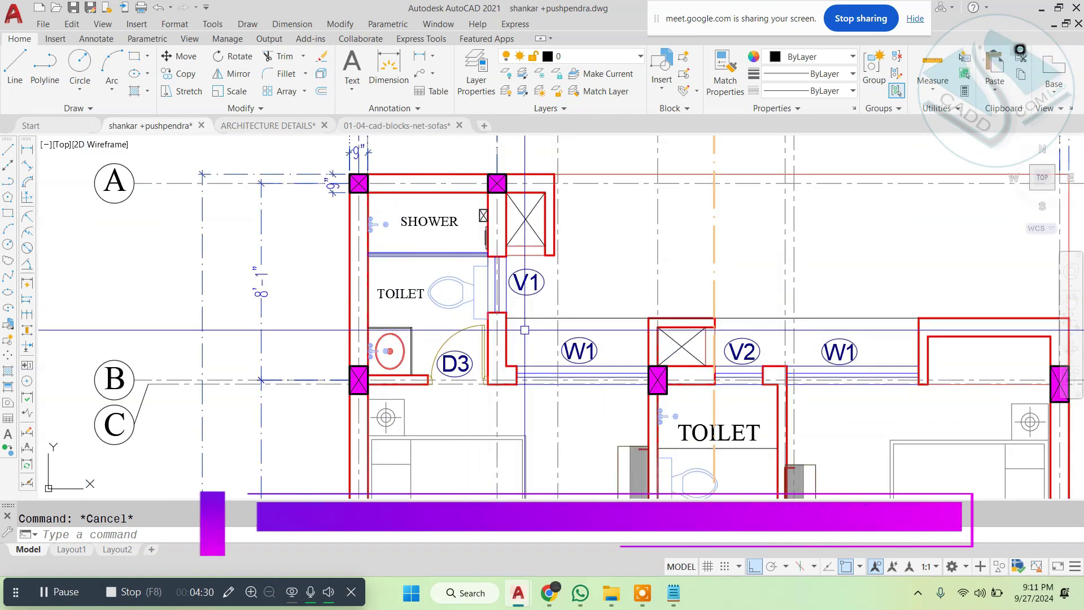
{"action": "scroll", "coordinate": [398, 261], "scroll_direction": "down", "scroll_amount": 4}
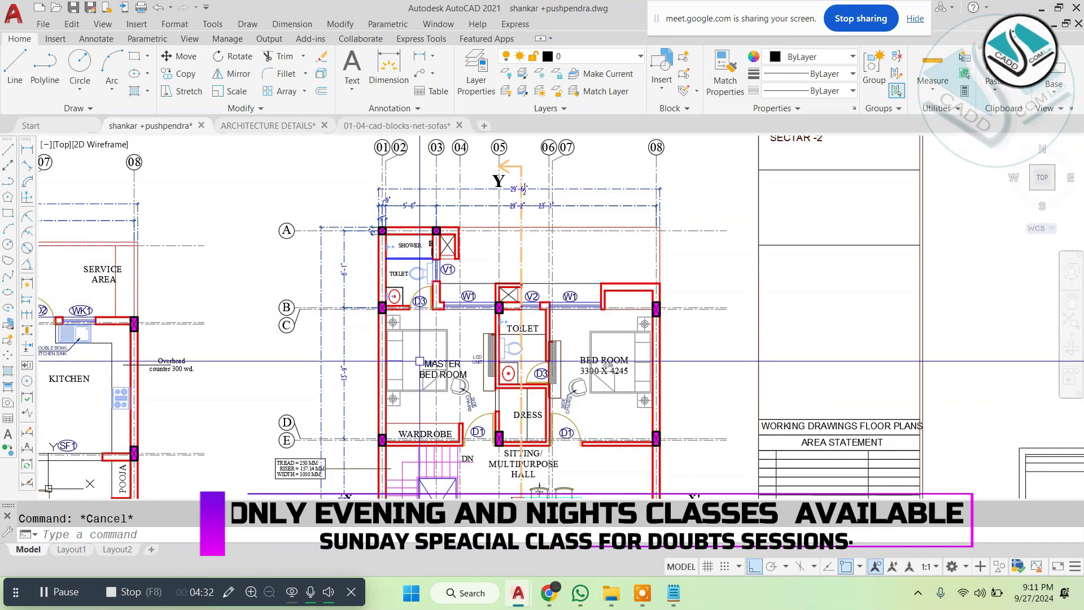
{"action": "scroll", "coordinate": [415, 304], "scroll_direction": "up", "scroll_amount": 6}
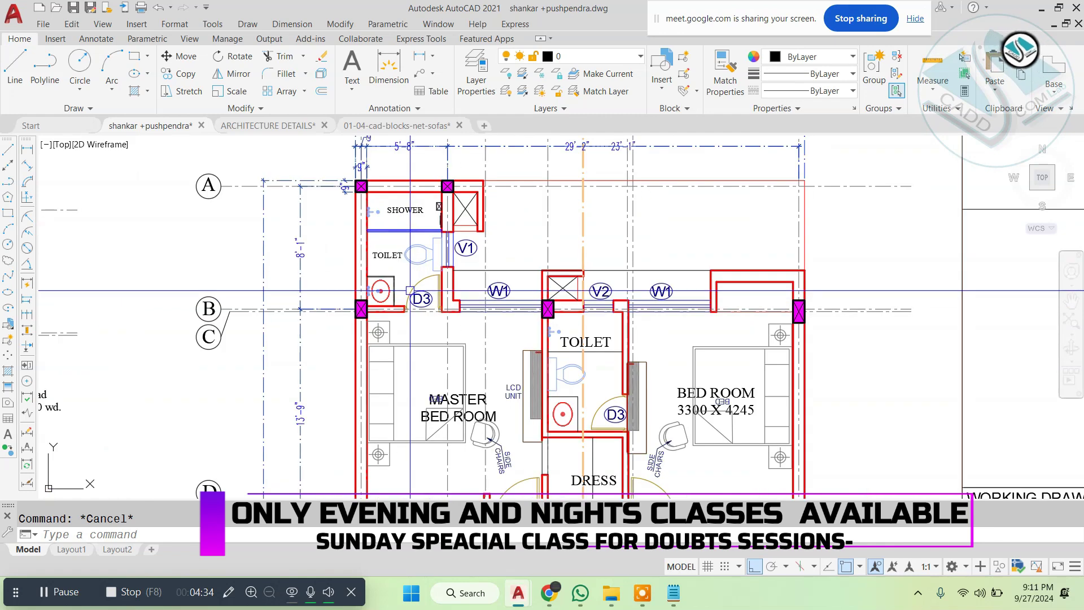
{"action": "mouse_move", "coordinate": [401, 246]}
{"action": "middle_mouse_down"}
{"action": "mouse_move", "coordinate": [399, 347]}
{"action": "mouse_move", "coordinate": [425, 355]}
{"action": "middle_mouse_up"}
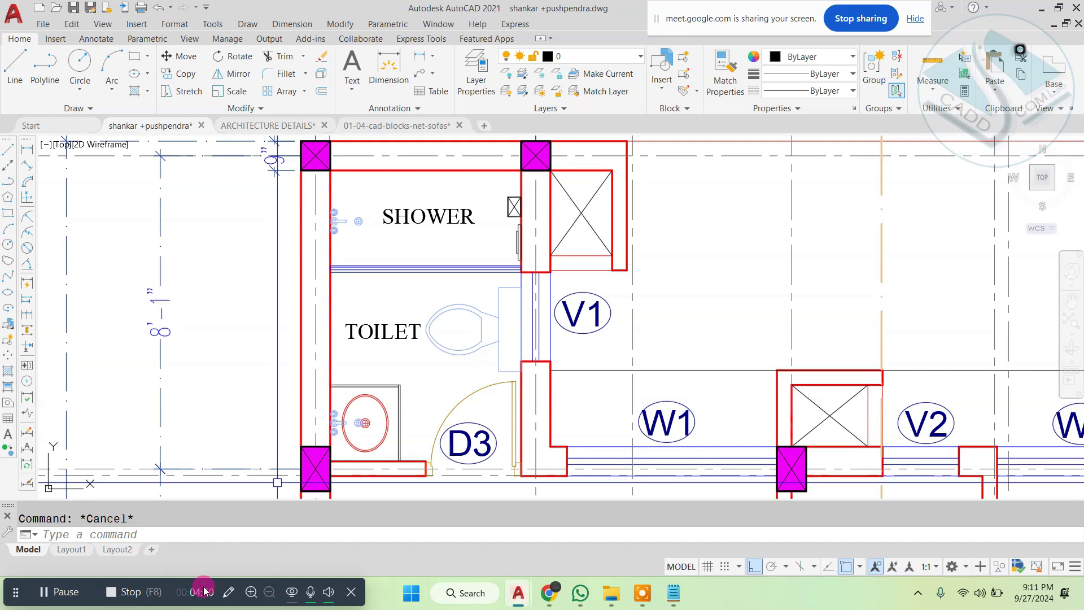
{"action": "left_click", "coordinate": [228, 591]}
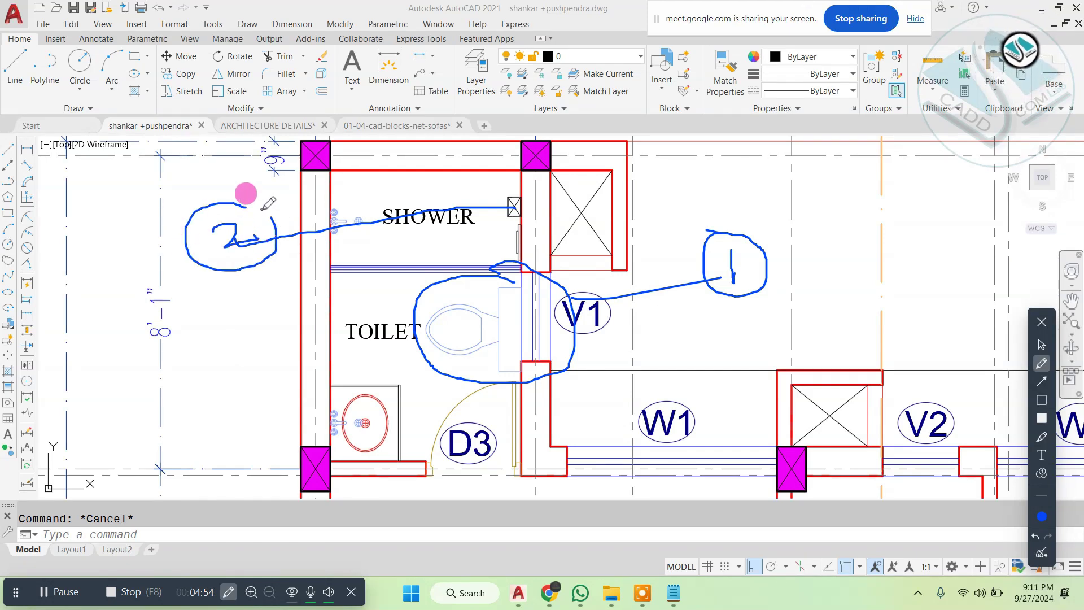
{"action": "mouse_move", "coordinate": [393, 395]}
{"action": "left_mouse_down"}
{"action": "mouse_move", "coordinate": [241, 369]}
{"action": "mouse_move", "coordinate": [190, 394]}
{"action": "left_mouse_up"}
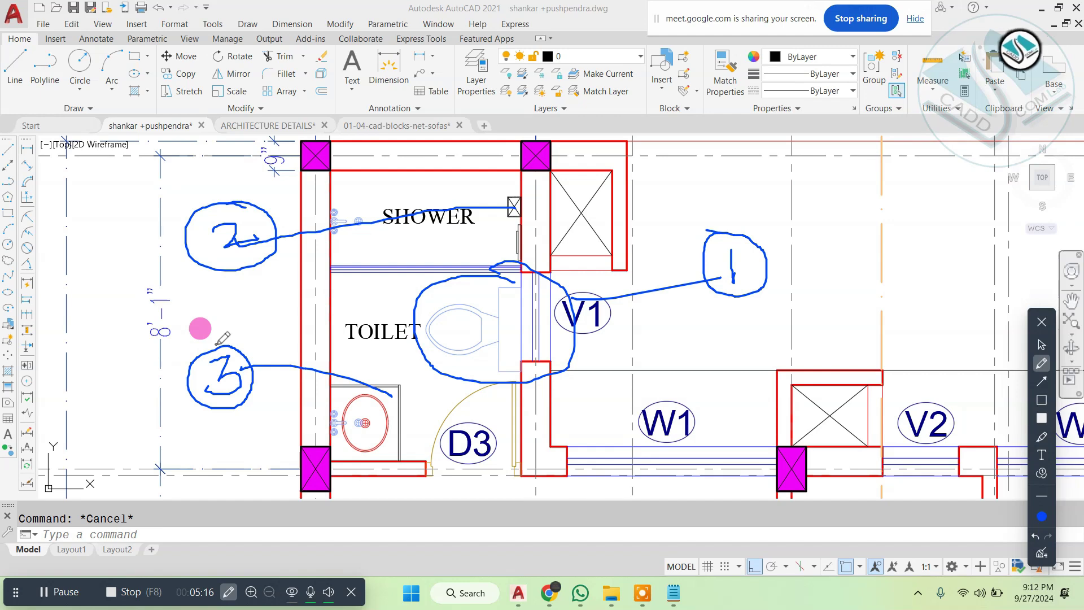
{"action": "left_click", "coordinate": [1047, 542]}
{"action": "left_click", "coordinate": [1042, 324]}
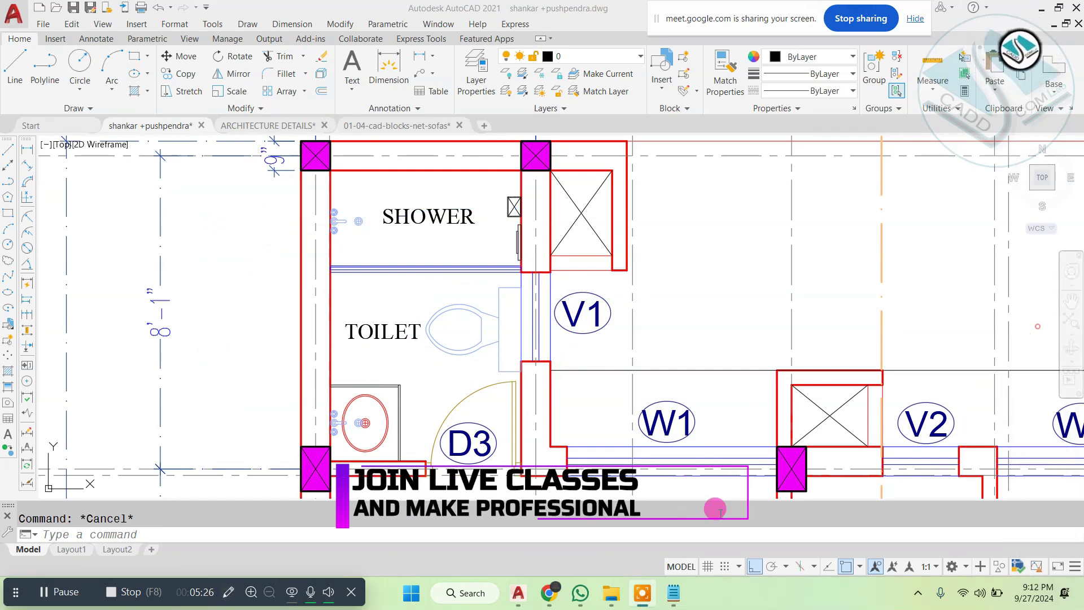
Step: Switch to File Explorer and open the BATHROOM STANDARD document from the bathroom detail folder, dismissing the Office activation wizard
{"action": "mouse_move", "coordinate": [612, 593]}
{"action": "left_click", "coordinate": [668, 529]}
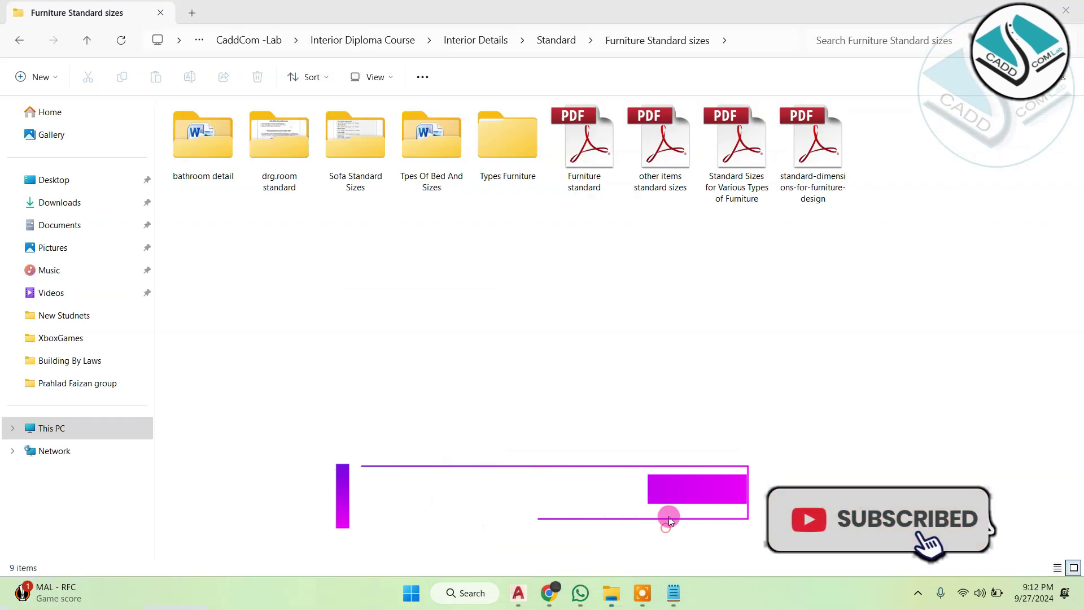
{"action": "double_click", "coordinate": [217, 143]}
{"action": "double_click", "coordinate": [277, 144]}
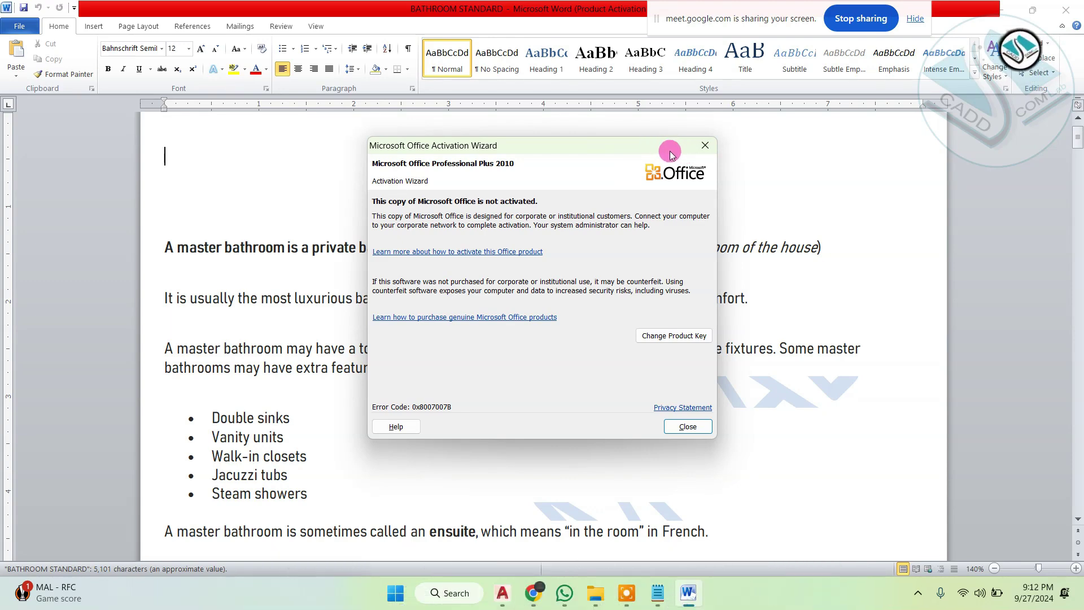
{"action": "left_click", "coordinate": [705, 145]}
{"action": "scroll", "coordinate": [547, 186], "scroll_direction": "up", "scroll_amount": 1, "text": "ctrl"}
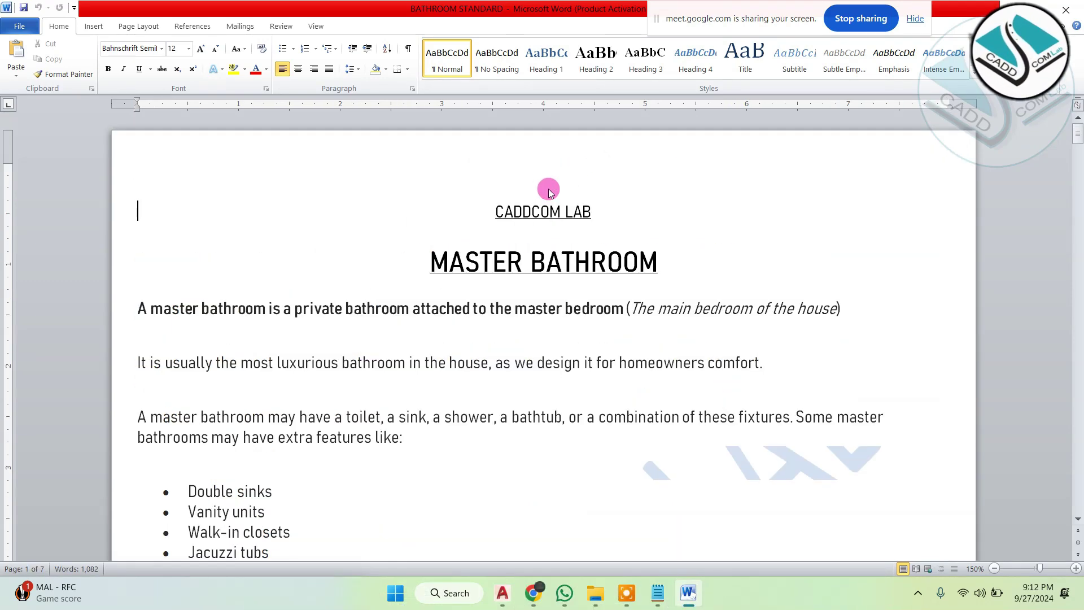
Step: Read the Master Bathroom section on features and average sizes, continuing into the three-quarter bathroom section
{"action": "left_click_drag", "start_coordinate": [650, 210], "coordinate": [443, 209]}
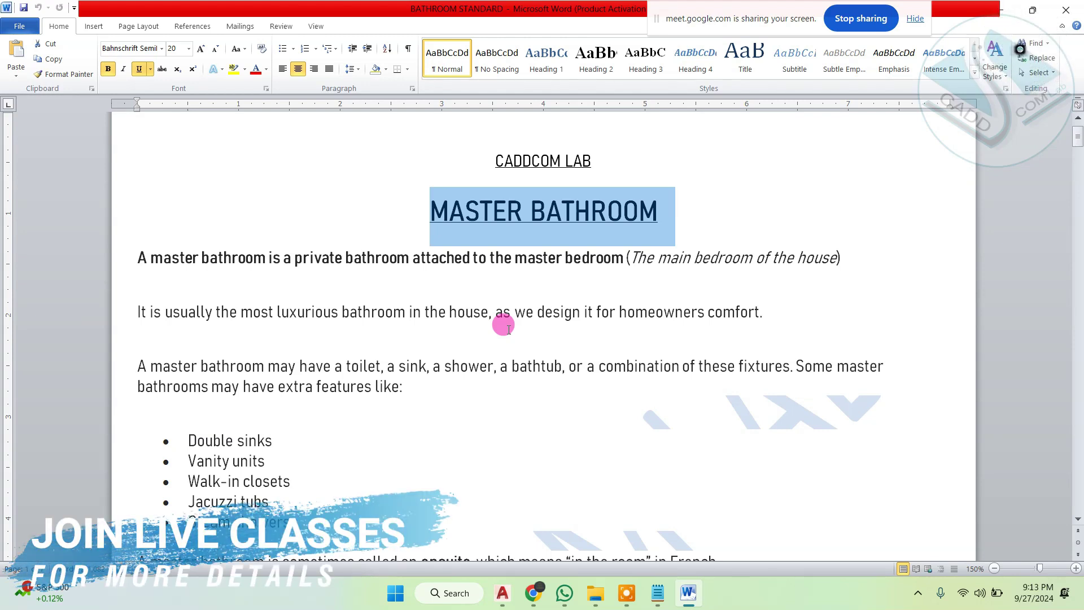
{"action": "scroll", "coordinate": [431, 499], "scroll_direction": "down", "scroll_amount": 1}
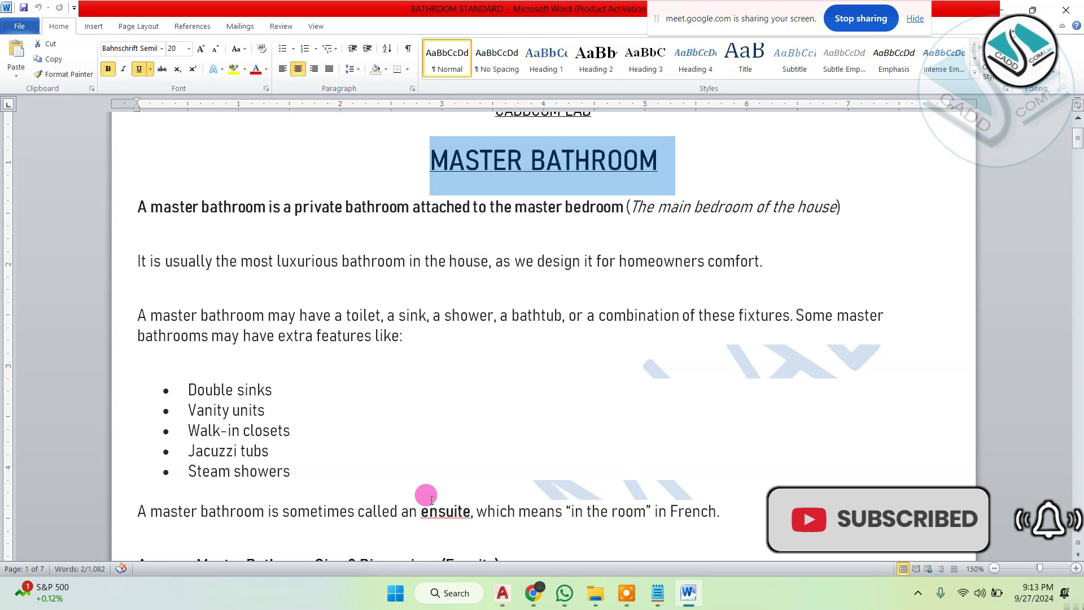
{"action": "scroll", "coordinate": [455, 514], "scroll_direction": "down", "scroll_amount": 3}
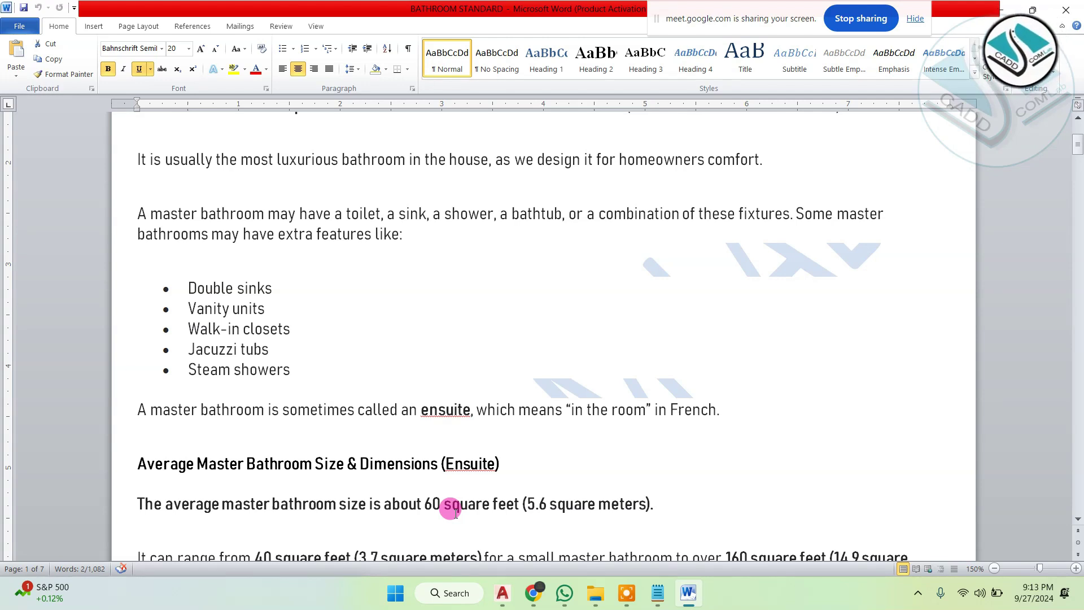
{"action": "scroll", "coordinate": [456, 513], "scroll_direction": "down", "scroll_amount": 3}
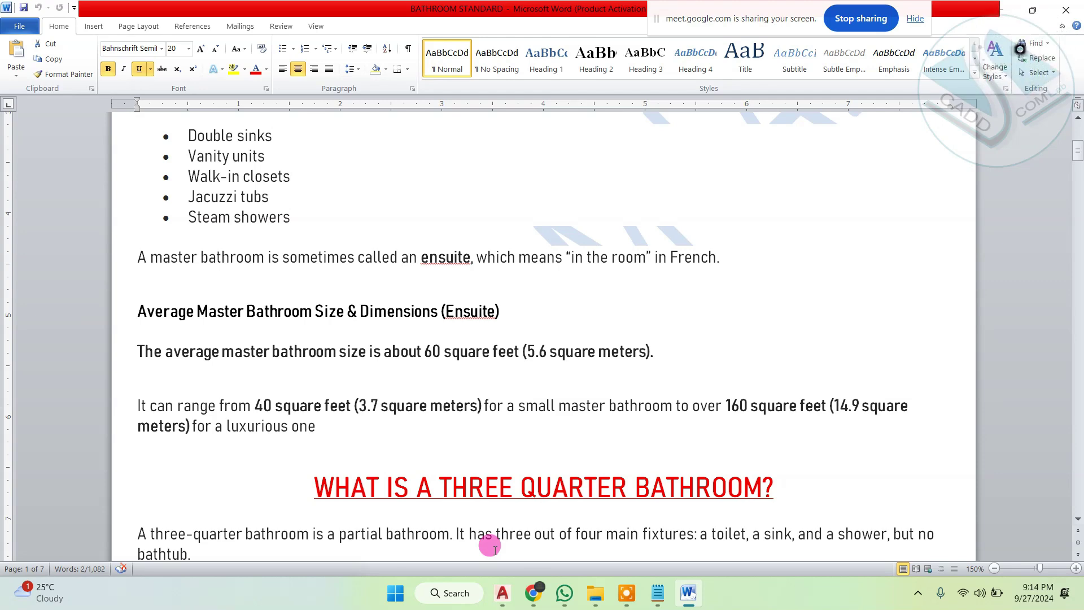
{"action": "scroll", "coordinate": [495, 550], "scroll_direction": "down", "scroll_amount": 10}
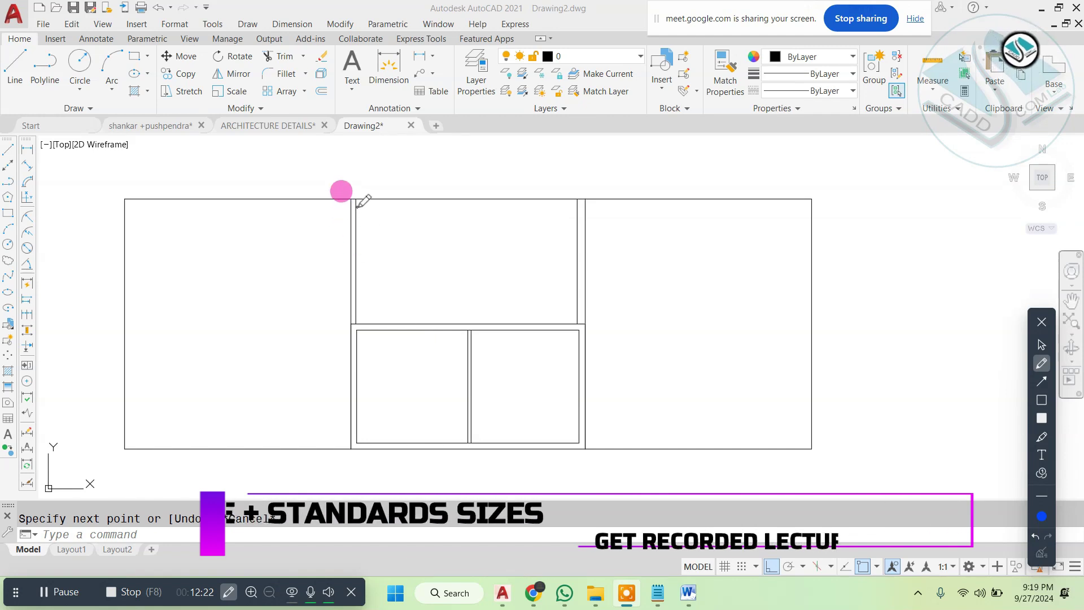
Step: Sketch door swings with entry arrows on both side walls of the upper middle room using the screen pen
{"action": "left_click_drag", "start_coordinate": [354, 245], "coordinate": [399, 251]}
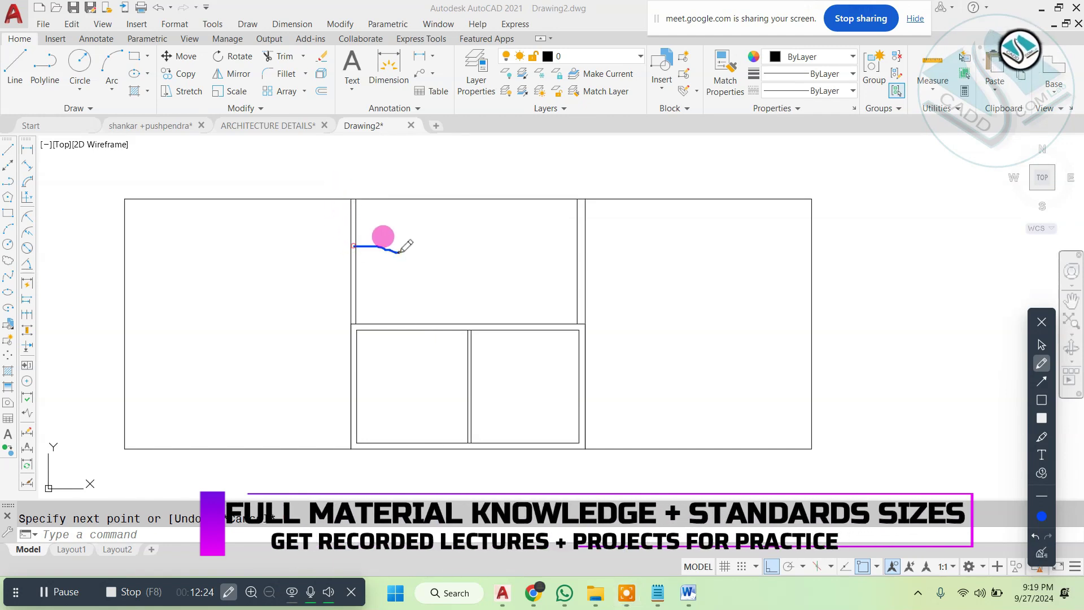
{"action": "left_click_drag", "start_coordinate": [358, 195], "coordinate": [398, 248]}
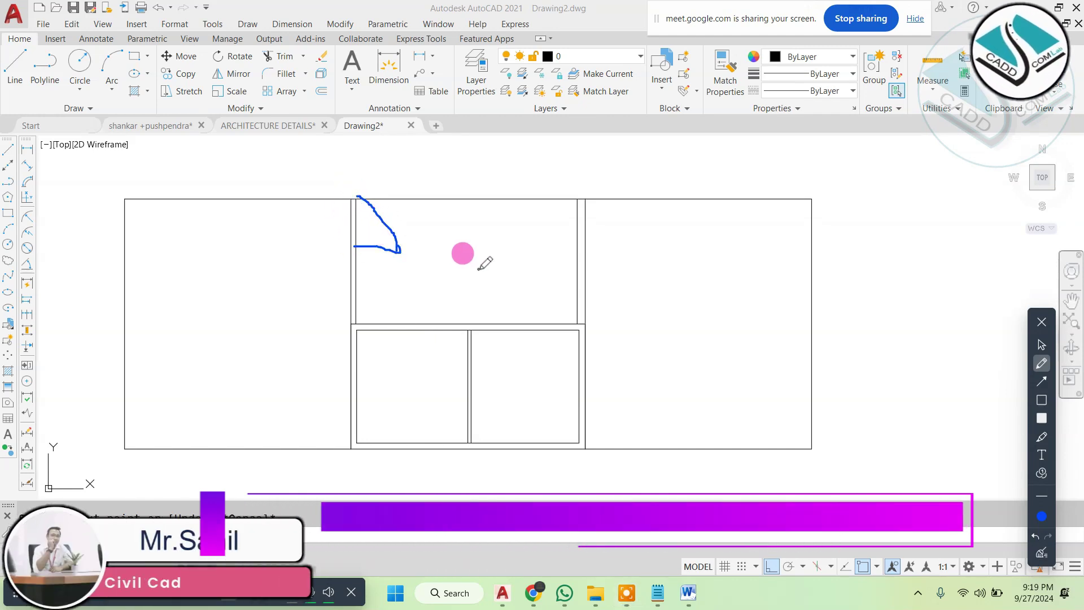
{"action": "mouse_move", "coordinate": [583, 238]}
{"action": "left_mouse_down"}
{"action": "mouse_move", "coordinate": [515, 233]}
{"action": "mouse_move", "coordinate": [538, 197]}
{"action": "left_mouse_up"}
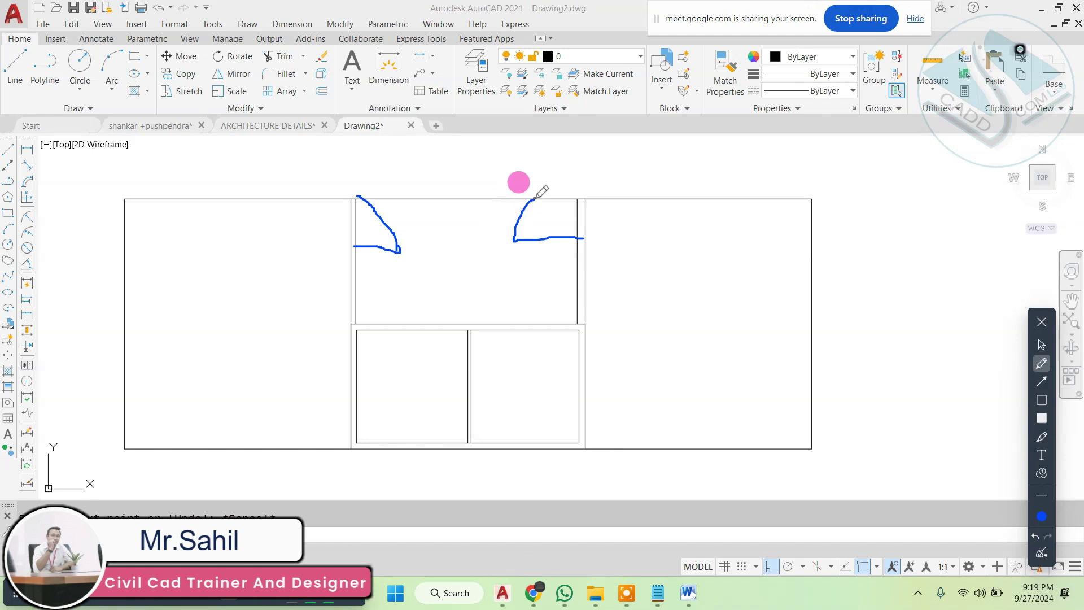
{"action": "mouse_move", "coordinate": [273, 231]}
{"action": "left_mouse_down"}
{"action": "mouse_move", "coordinate": [380, 234]}
{"action": "mouse_move", "coordinate": [371, 256]}
{"action": "left_mouse_up"}
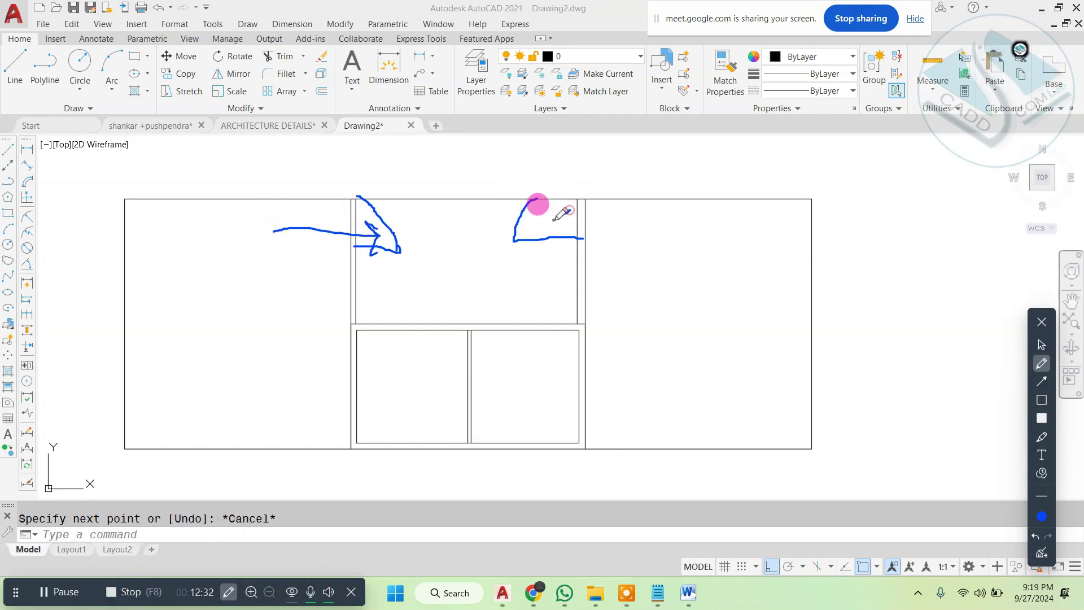
{"action": "mouse_move", "coordinate": [570, 210]}
{"action": "left_mouse_down"}
{"action": "mouse_move", "coordinate": [585, 223]}
{"action": "mouse_move", "coordinate": [638, 223]}
{"action": "left_mouse_up"}
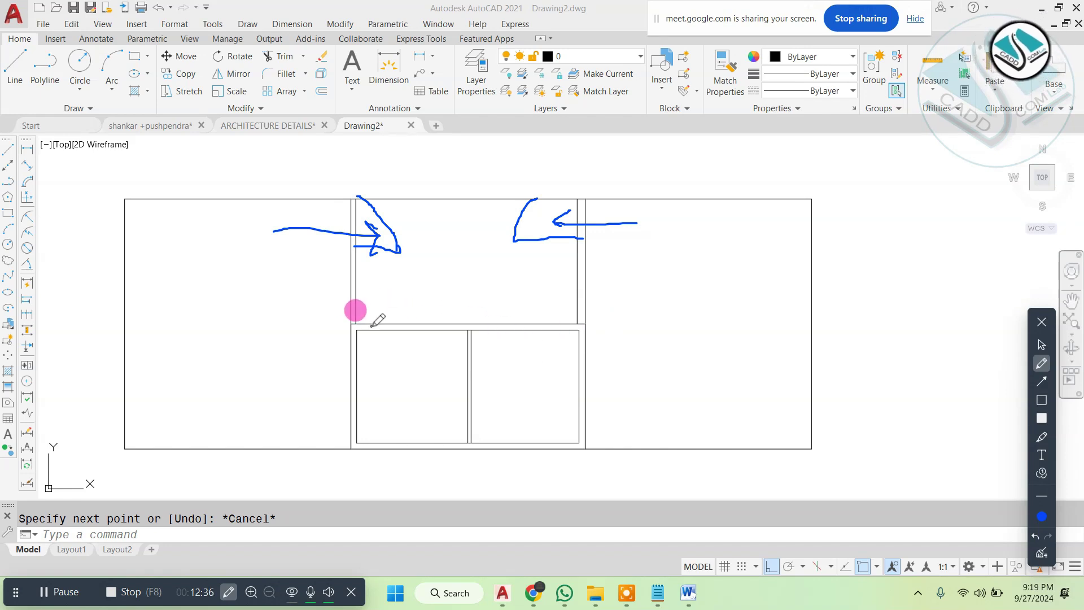
Step: Sketch a door swing into the lower-left compartment with two paths leading to it, and clear all the pen marks
{"action": "left_click_drag", "start_coordinate": [371, 324], "coordinate": [372, 385]}
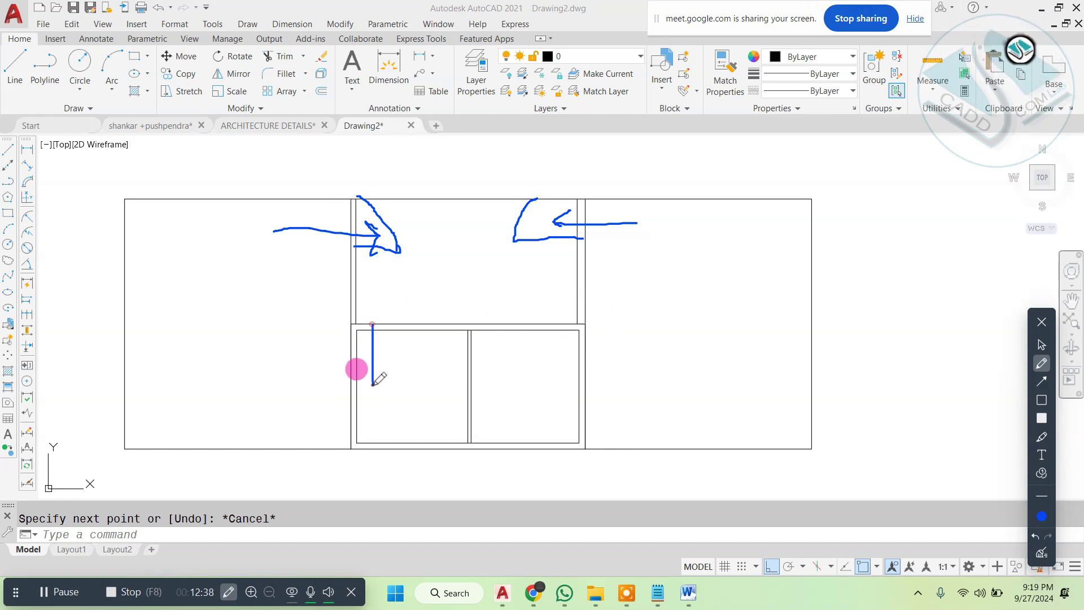
{"action": "mouse_move", "coordinate": [407, 323]}
{"action": "left_mouse_down"}
{"action": "mouse_move", "coordinate": [411, 344]}
{"action": "mouse_move", "coordinate": [383, 387]}
{"action": "left_mouse_up"}
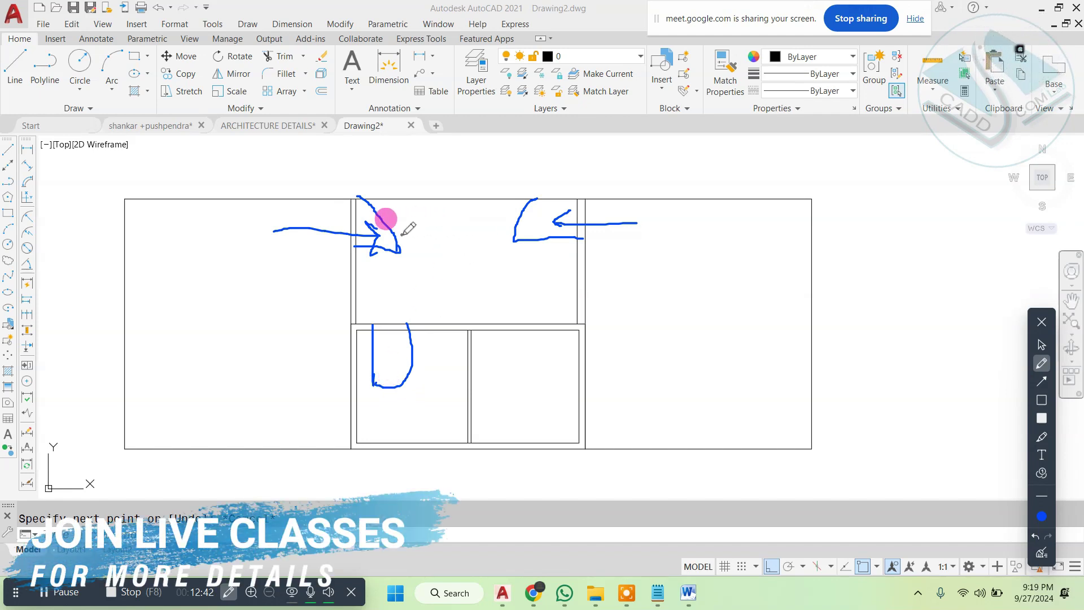
{"action": "left_click_drag", "start_coordinate": [410, 233], "coordinate": [403, 323]}
{"action": "left_click_drag", "start_coordinate": [494, 233], "coordinate": [420, 319]}
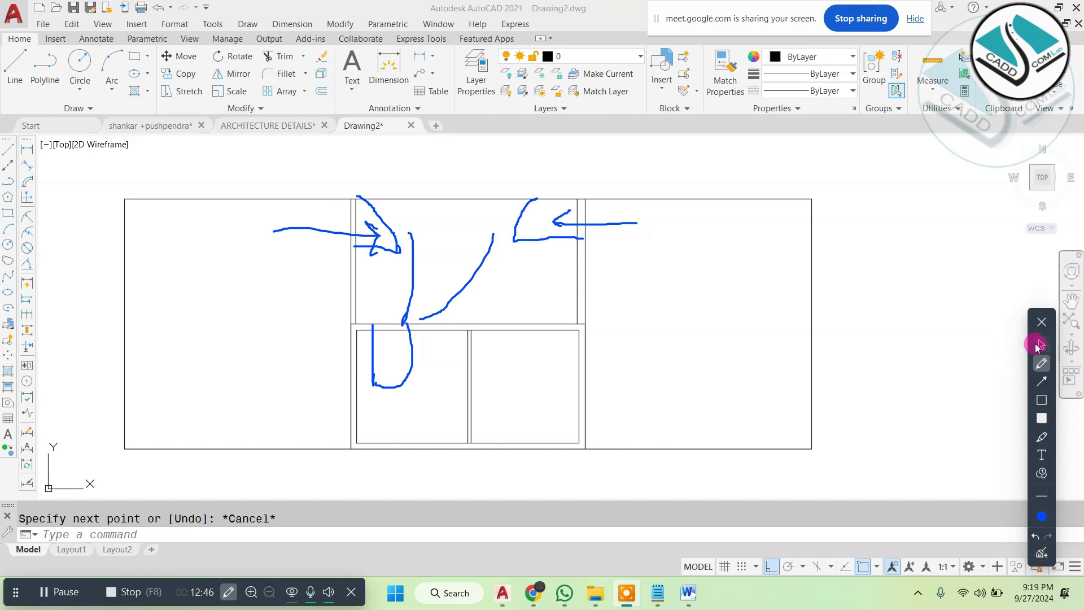
{"action": "left_click", "coordinate": [1042, 322]}
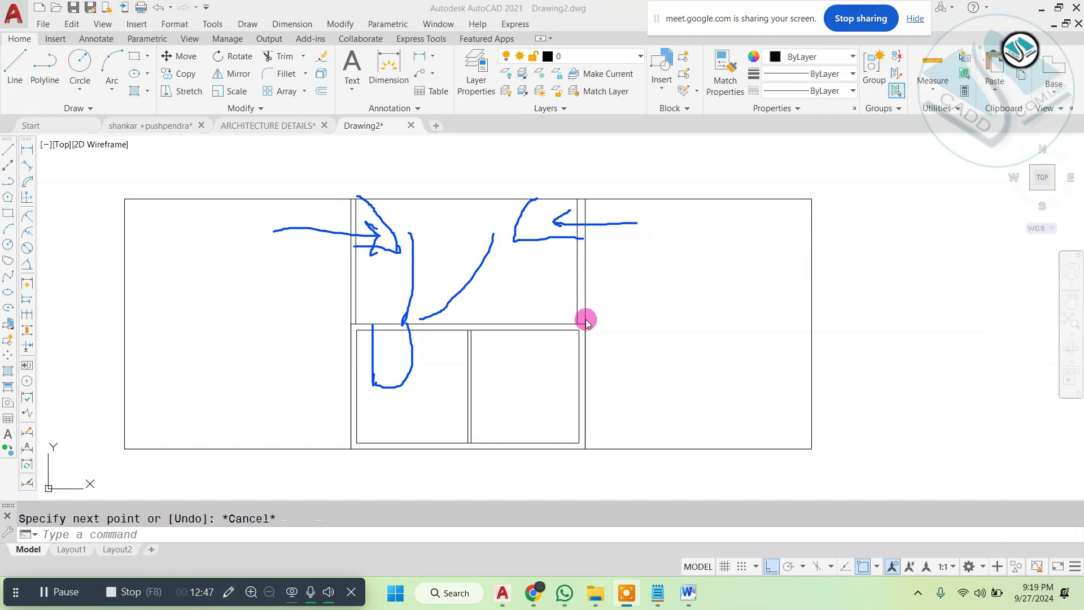
{"action": "left_click", "coordinate": [227, 591]}
{"action": "left_click", "coordinate": [1042, 554]}
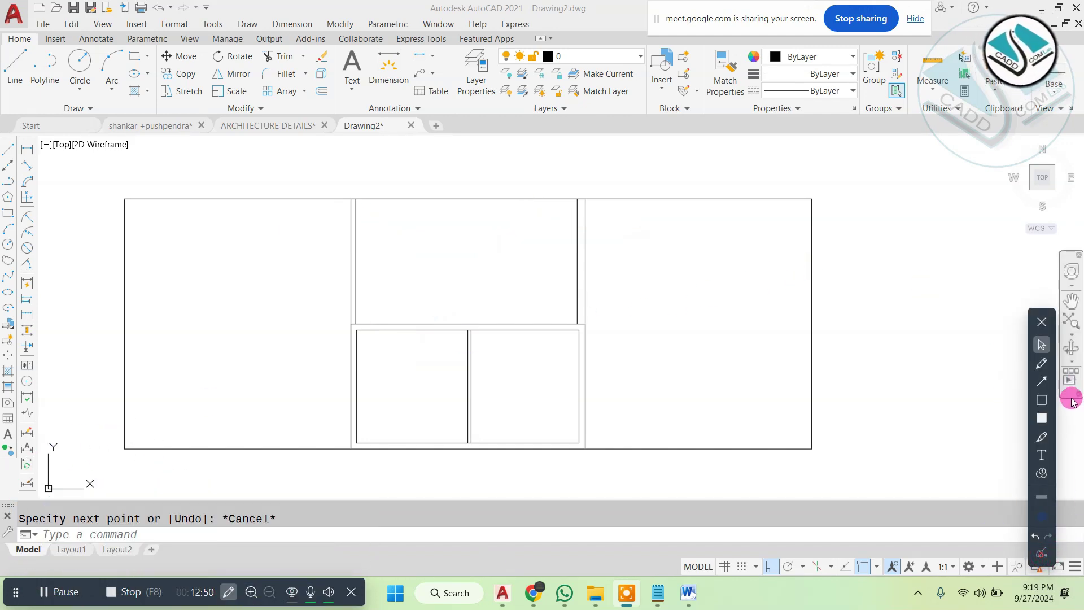
{"action": "left_click", "coordinate": [1042, 322]}
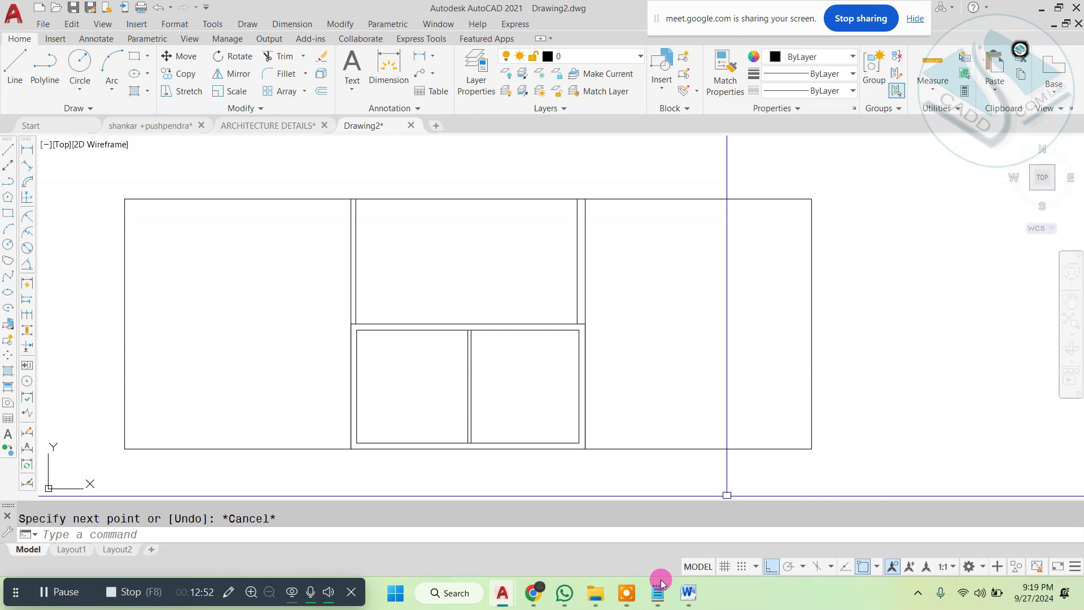
Step: Switch to the BATHROOM STANDARD document in Word and read the standard toilet dimensions and clearance
{"action": "left_click", "coordinate": [688, 593]}
{"action": "scroll", "coordinate": [552, 392], "scroll_direction": "down", "scroll_amount": 3}
{"action": "scroll", "coordinate": [552, 392], "scroll_direction": "up", "scroll_amount": 2}
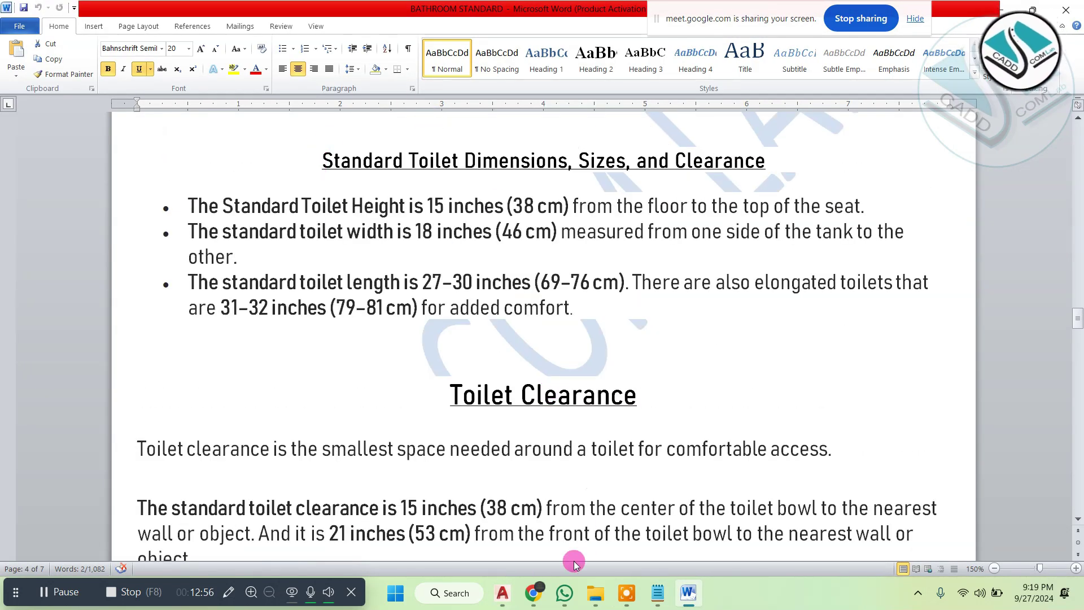
Step: Switch to the shankar +pushpendra drawing in AutoCAD and examine the W.C. placement in the toilets of the different floor plans
{"action": "mouse_move", "coordinate": [503, 593]}
{"action": "left_click", "coordinate": [362, 511]}
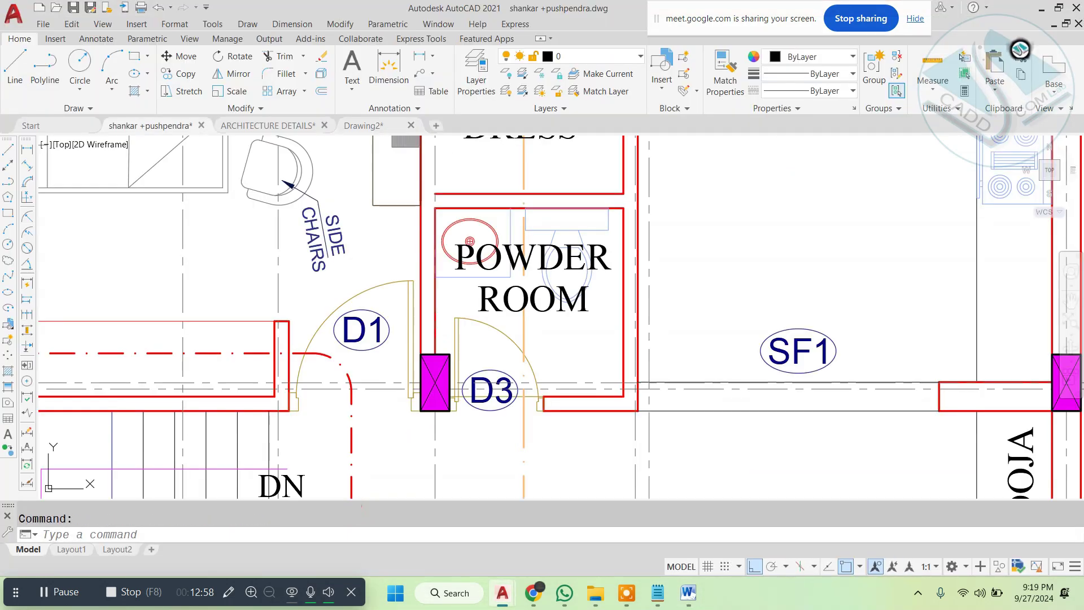
{"action": "scroll", "coordinate": [377, 317], "scroll_direction": "down", "scroll_amount": 5}
{"action": "scroll", "coordinate": [377, 318], "scroll_direction": "up", "scroll_amount": 2}
{"action": "scroll", "coordinate": [376, 318], "scroll_direction": "up", "scroll_amount": 3}
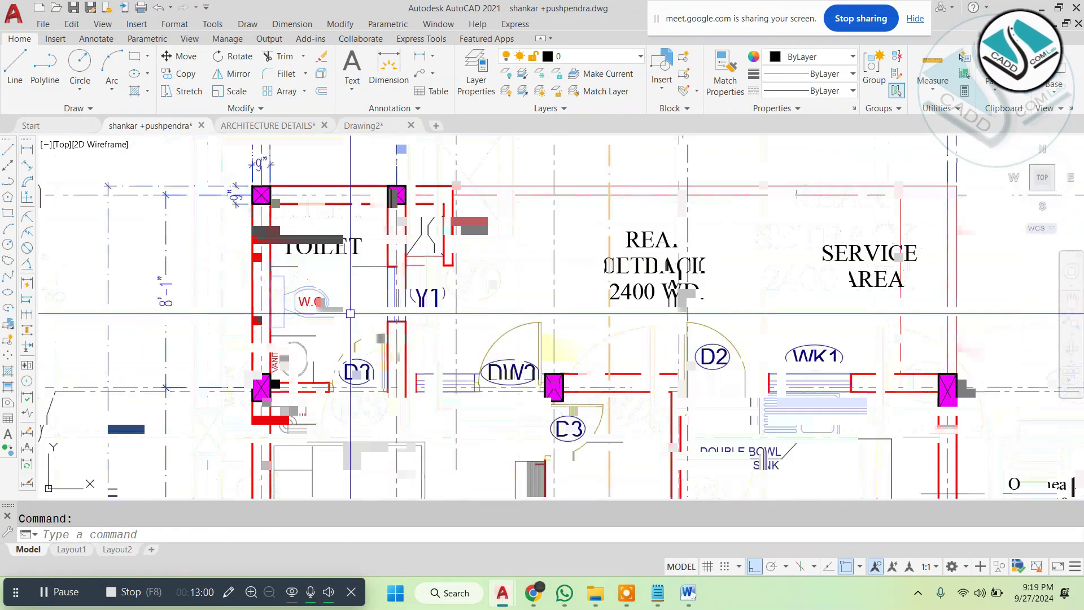
{"action": "scroll", "coordinate": [367, 313], "scroll_direction": "down", "scroll_amount": 5}
{"action": "scroll", "coordinate": [348, 300], "scroll_direction": "up", "scroll_amount": 7}
{"action": "scroll", "coordinate": [349, 300], "scroll_direction": "down", "scroll_amount": 8}
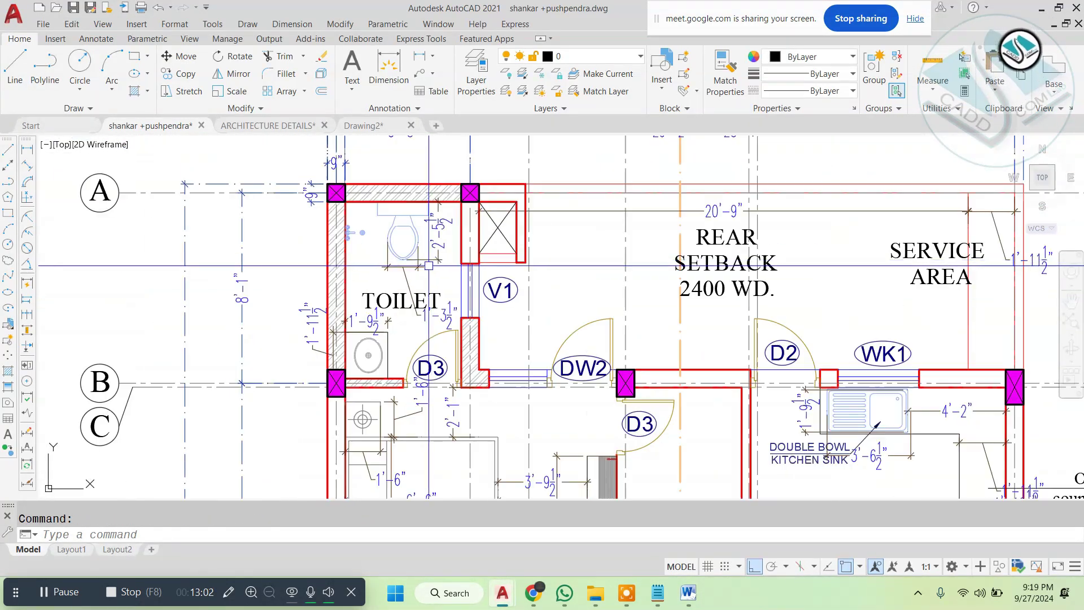
{"action": "scroll", "coordinate": [584, 280], "scroll_direction": "up", "scroll_amount": 3}
{"action": "scroll", "coordinate": [584, 280], "scroll_direction": "up", "scroll_amount": 7}
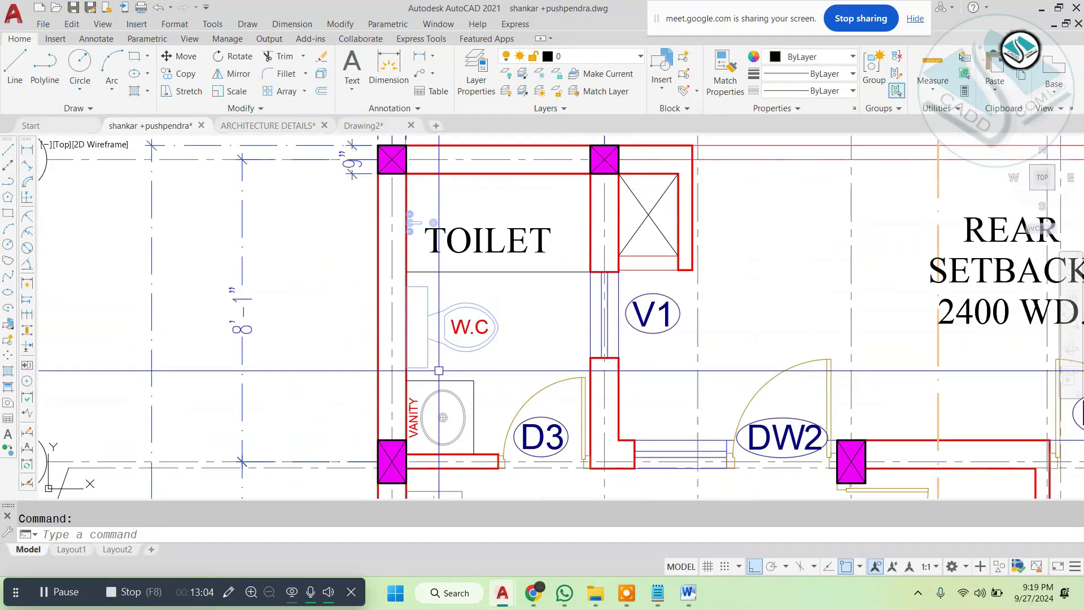
{"action": "scroll", "coordinate": [457, 330], "scroll_direction": "up", "scroll_amount": 2}
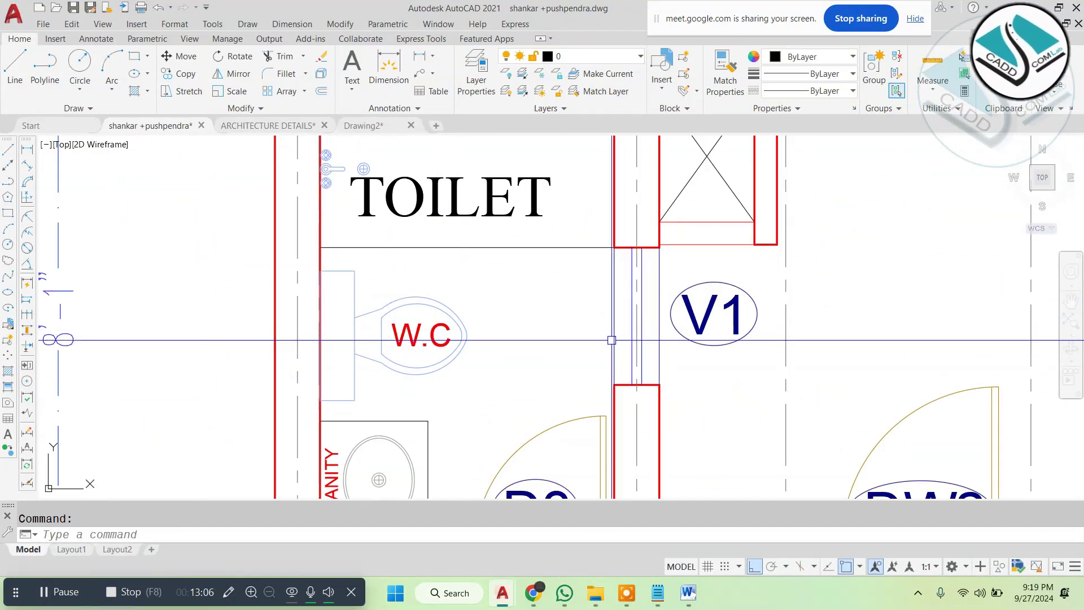
Step: Mark the clearances in front of the W.C. and on both sides of its tank with the screen pen
{"action": "left_click", "coordinate": [235, 584]}
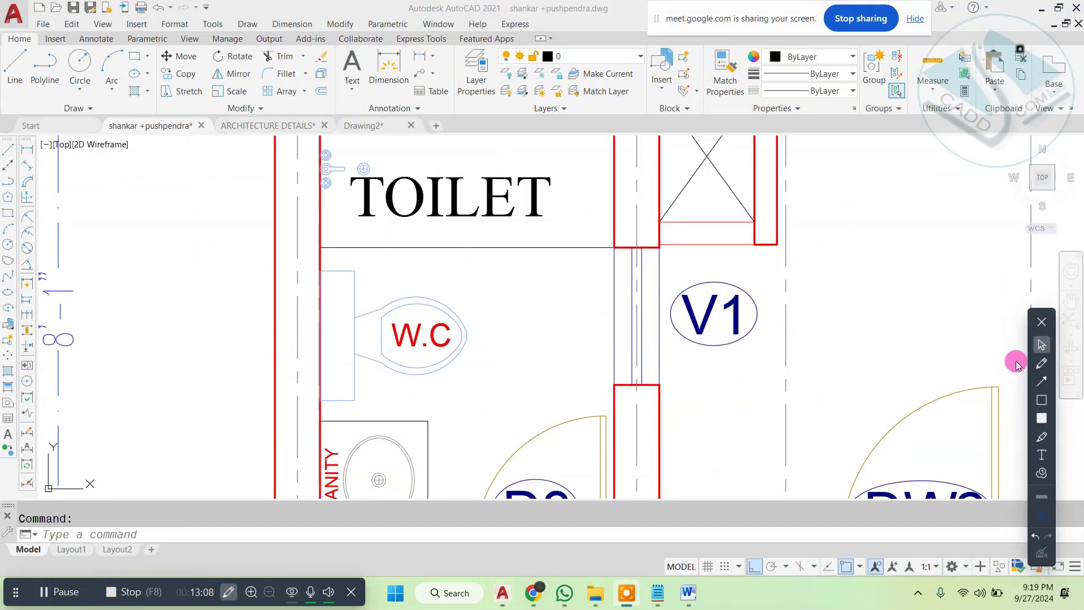
{"action": "left_click", "coordinate": [1042, 364]}
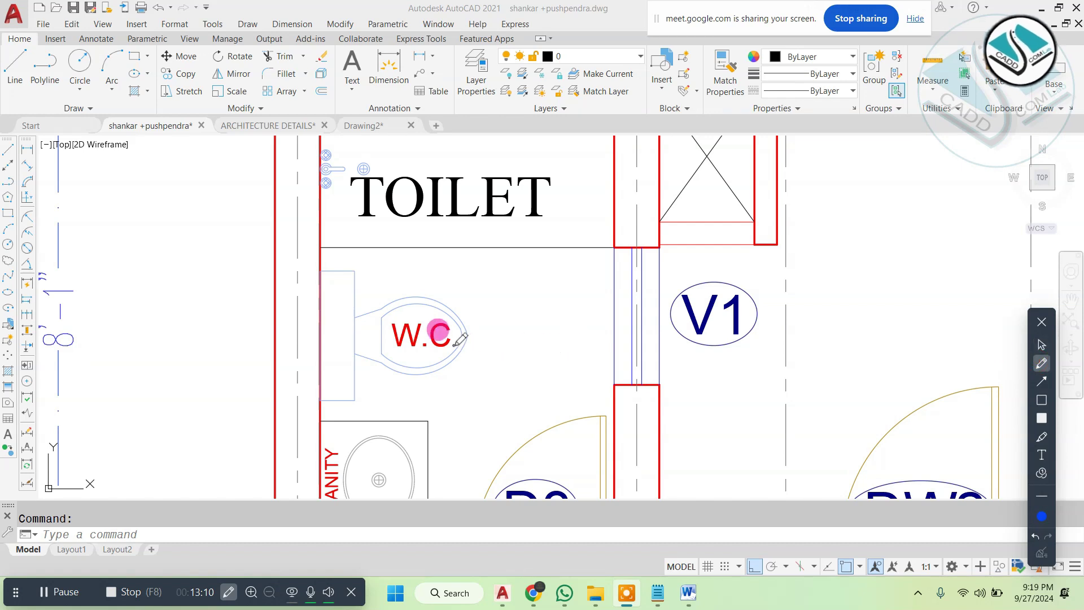
{"action": "left_click_drag", "start_coordinate": [463, 343], "coordinate": [632, 351]}
{"action": "left_click_drag", "start_coordinate": [351, 176], "coordinate": [345, 431]}
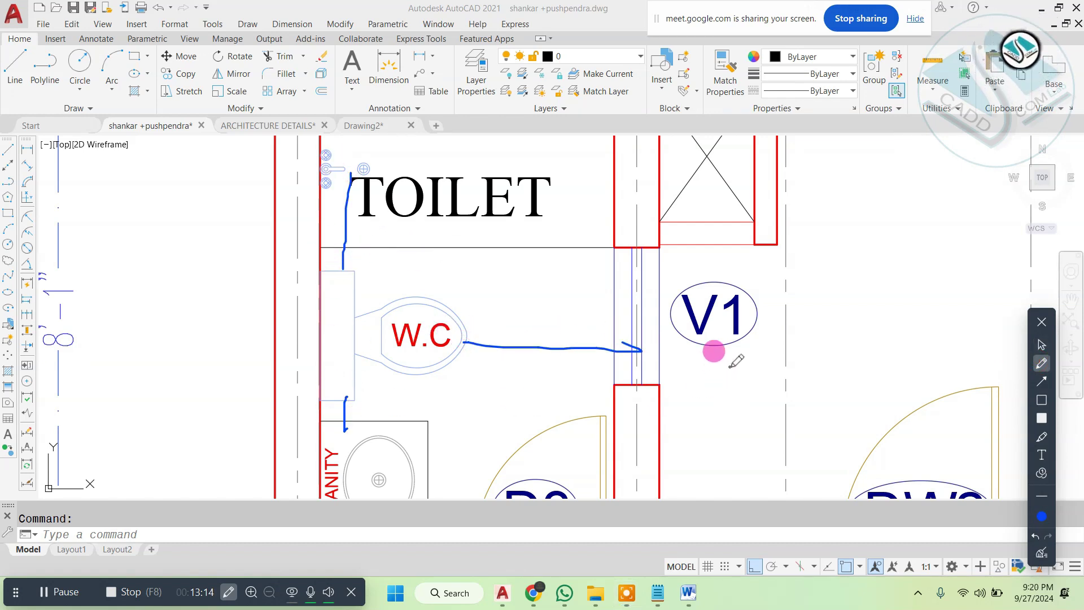
Step: Clear the pen marks, and examine the toilet and shower layouts in the ground-floor and first-floor plans
{"action": "left_click", "coordinate": [1040, 550]}
{"action": "left_click", "coordinate": [1041, 344]}
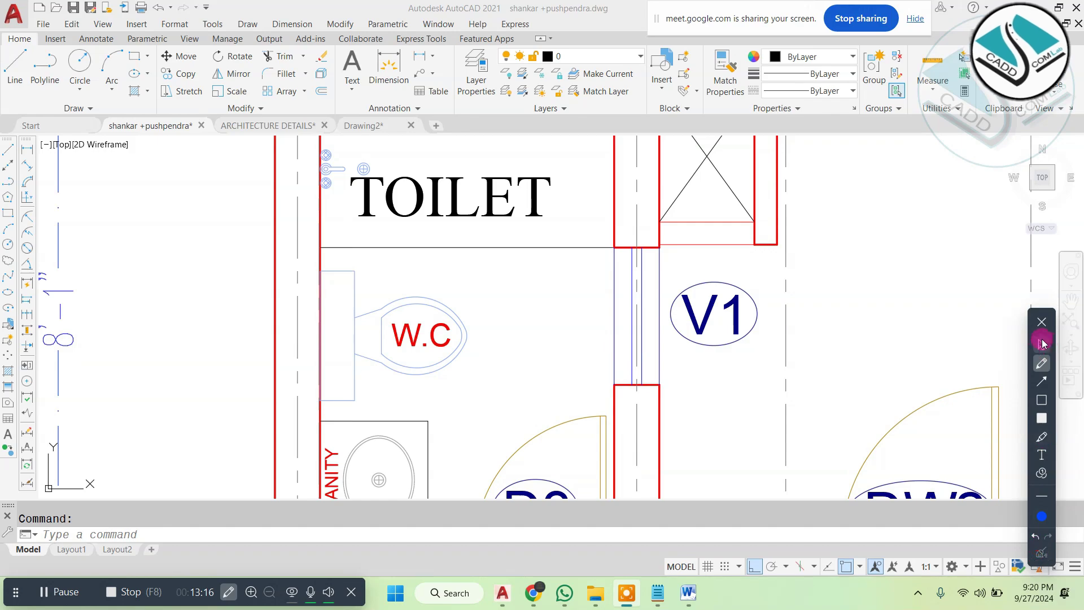
{"action": "scroll", "coordinate": [553, 302], "scroll_direction": "up", "scroll_amount": 4}
{"action": "scroll", "coordinate": [557, 298], "scroll_direction": "down", "scroll_amount": 6}
{"action": "scroll", "coordinate": [593, 185], "scroll_direction": "up", "scroll_amount": 2}
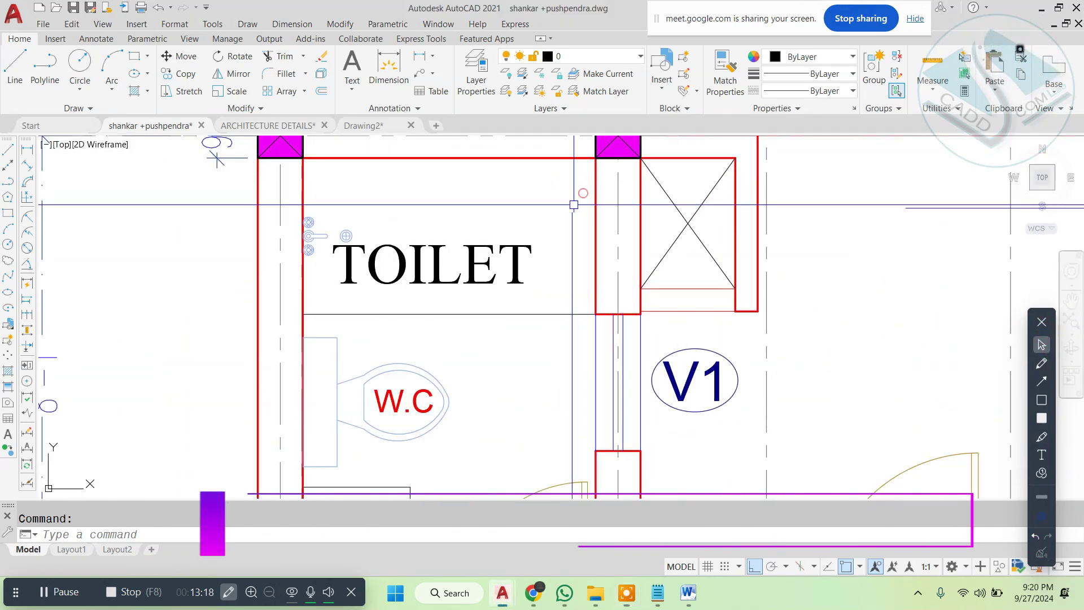
{"action": "scroll", "coordinate": [534, 252], "scroll_direction": "down", "scroll_amount": 6}
{"action": "right_click", "coordinate": [535, 253]}
{"action": "left_click", "coordinate": [551, 235]}
{"action": "scroll", "coordinate": [556, 235], "scroll_direction": "down", "scroll_amount": 5}
{"action": "scroll", "coordinate": [836, 215], "scroll_direction": "up", "scroll_amount": 11}
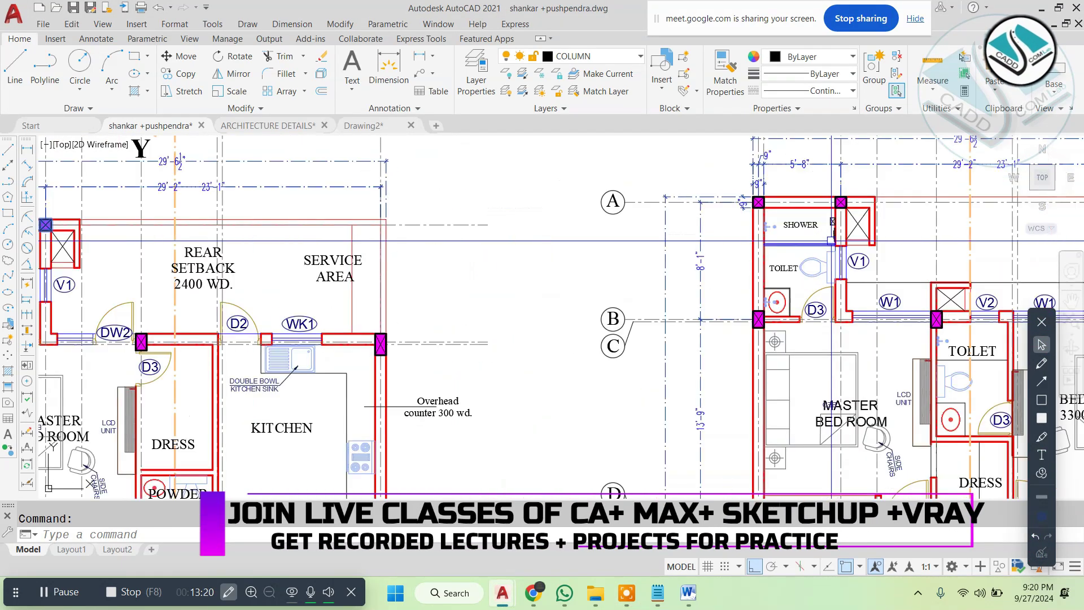
{"action": "middle_click_drag", "start_coordinate": [848, 220], "coordinate": [514, 220]}
{"action": "scroll", "coordinate": [535, 238], "scroll_direction": "up", "scroll_amount": 1}
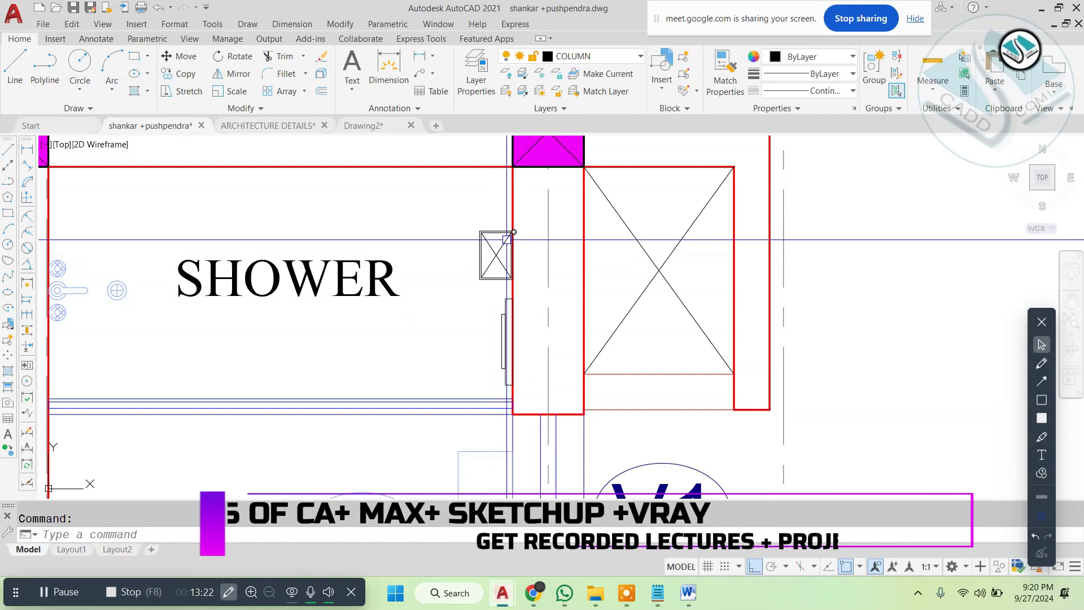
{"action": "scroll", "coordinate": [527, 238], "scroll_direction": "down", "scroll_amount": 3}
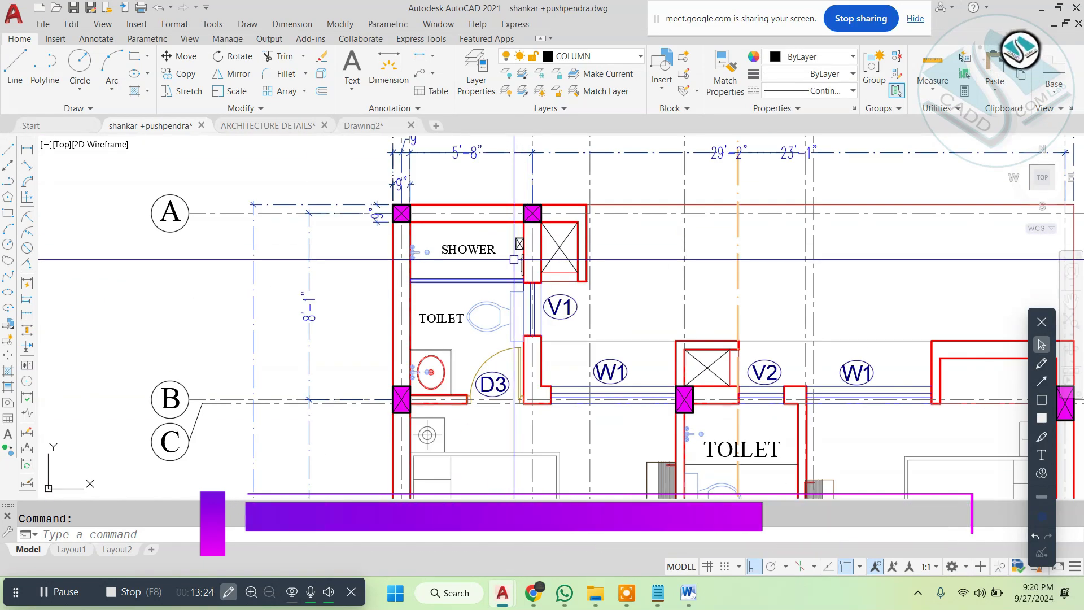
Step: Return to the BATHROOM STANDARD document in Word and read the Toilet Clearance section
{"action": "left_click", "coordinate": [687, 591]}
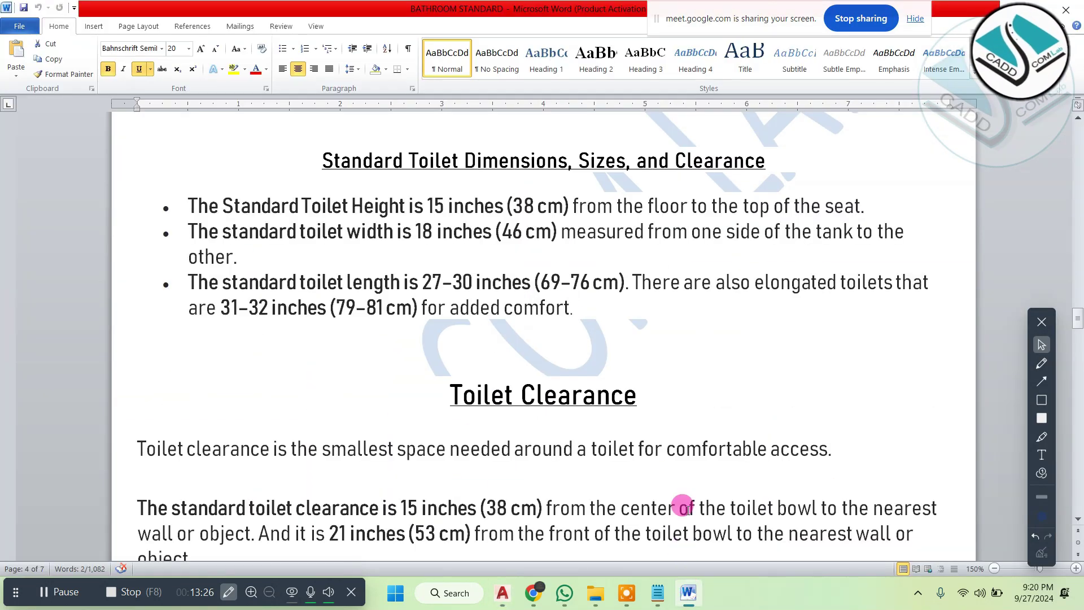
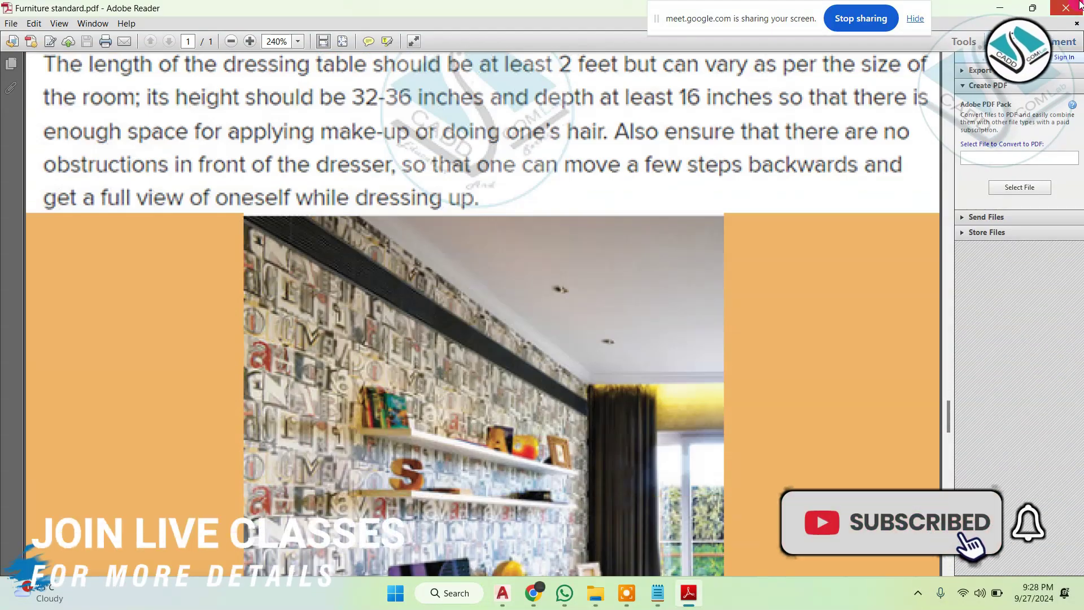
Step: Close the Furniture standard PDF, minimize the Furniture Standard sizes folder and return to the floor plans in AutoCAD
{"action": "left_click", "coordinate": [1081, 5]}
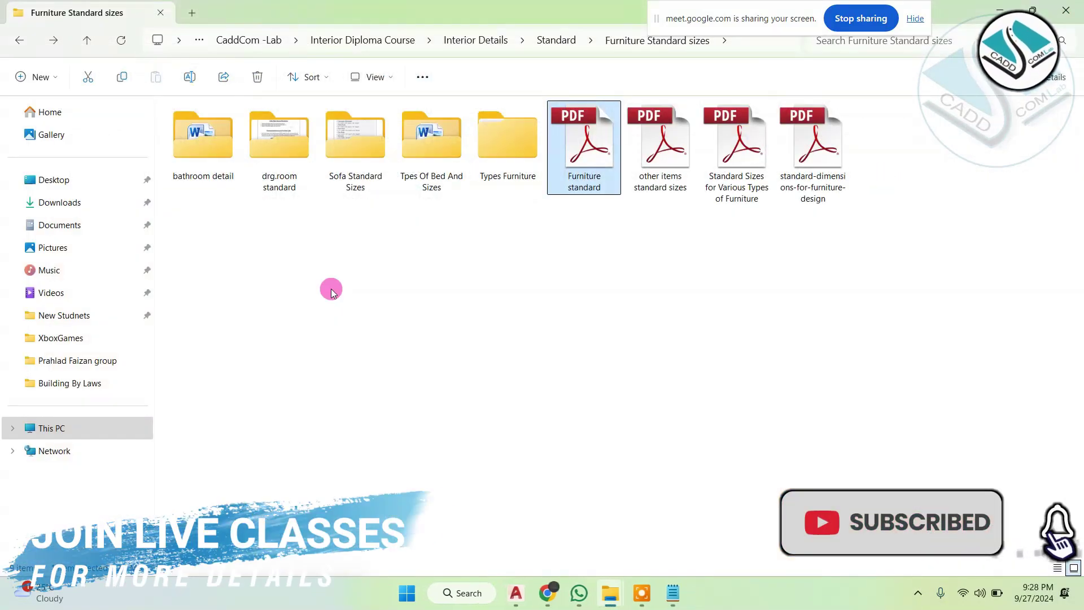
{"action": "left_click", "coordinate": [1002, 11]}
{"action": "scroll", "coordinate": [387, 296], "scroll_direction": "down", "scroll_amount": 6}
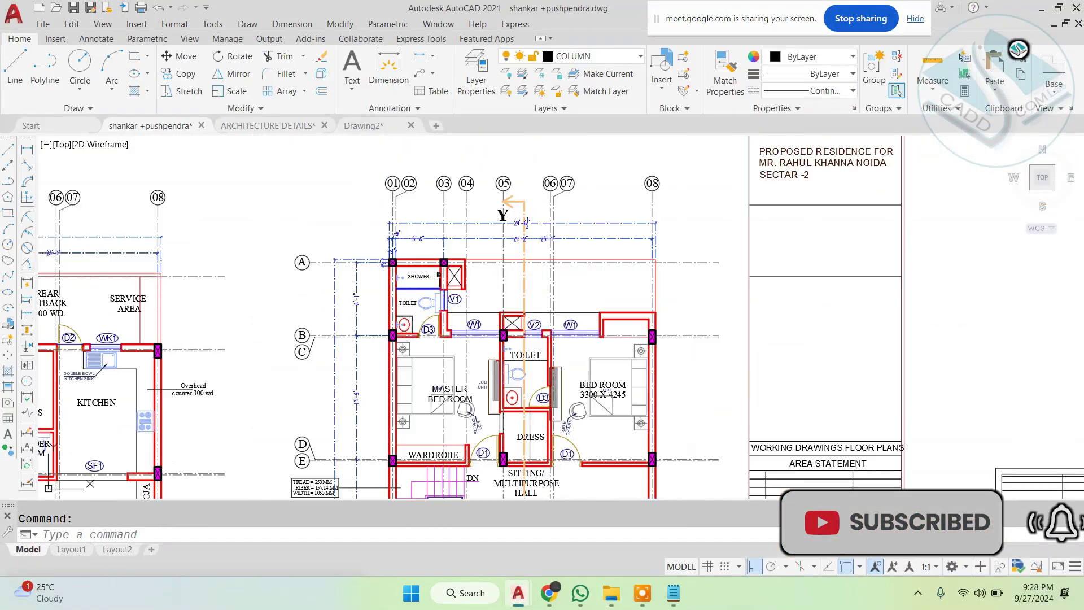
{"action": "key", "text": "Escape"}
Step: Add a linear dimension for the gap between the bed and the wardrobe in the first-floor master bedroom
{"action": "scroll", "coordinate": [393, 385], "scroll_direction": "up", "scroll_amount": 4}
{"action": "scroll", "coordinate": [392, 387], "scroll_direction": "up", "scroll_amount": 6}
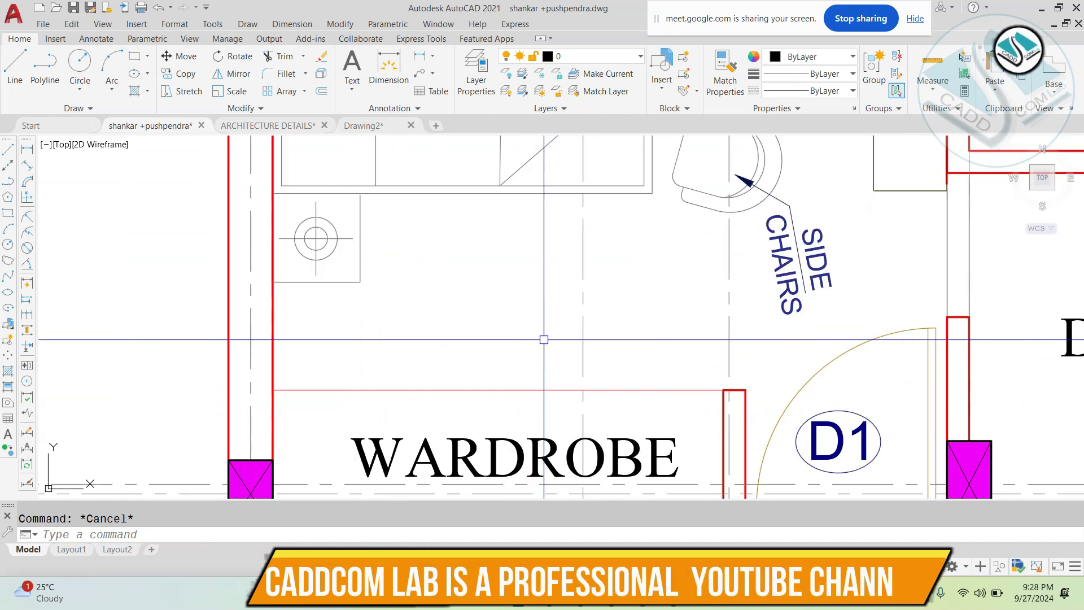
{"action": "middle_click_drag", "start_coordinate": [473, 326], "coordinate": [467, 324]}
{"action": "scroll", "coordinate": [466, 322], "scroll_direction": "down", "scroll_amount": 4}
{"action": "scroll", "coordinate": [467, 322], "scroll_direction": "up", "scroll_amount": 4}
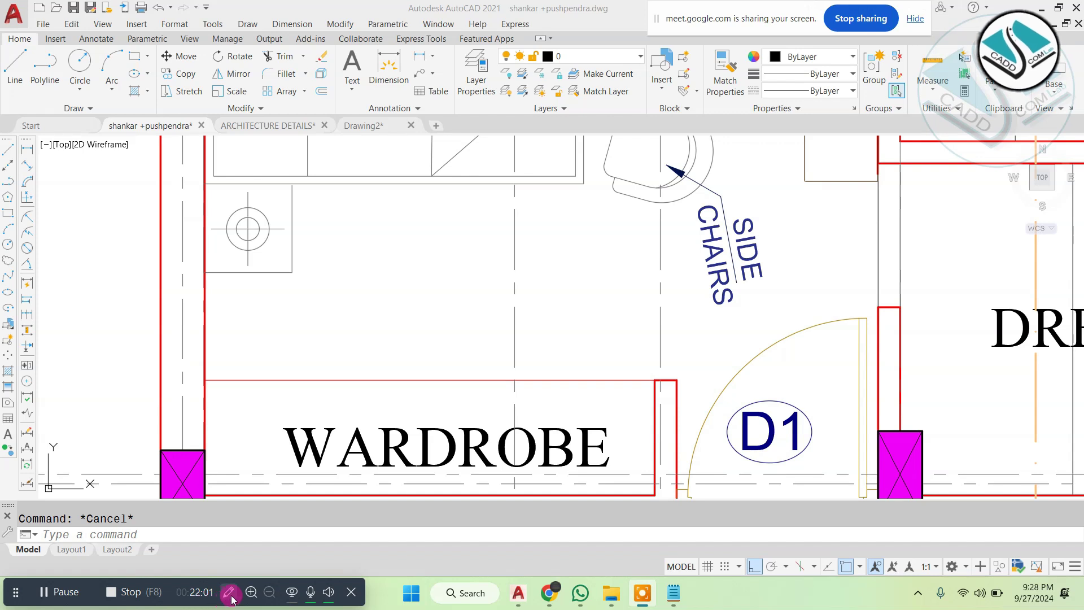
{"action": "left_click", "coordinate": [228, 593]}
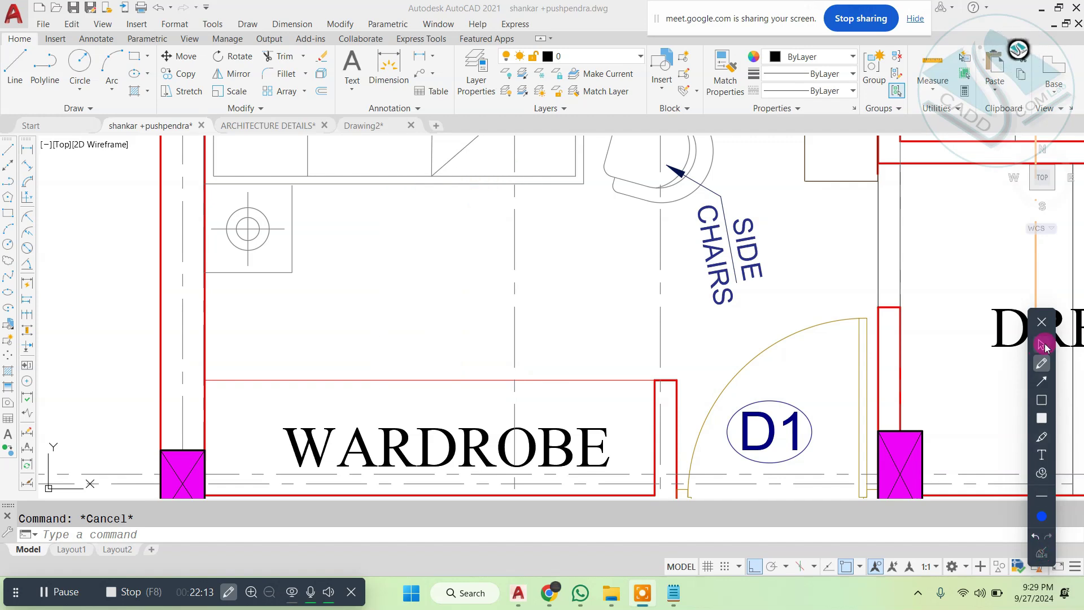
{"action": "left_click", "coordinate": [1042, 323]}
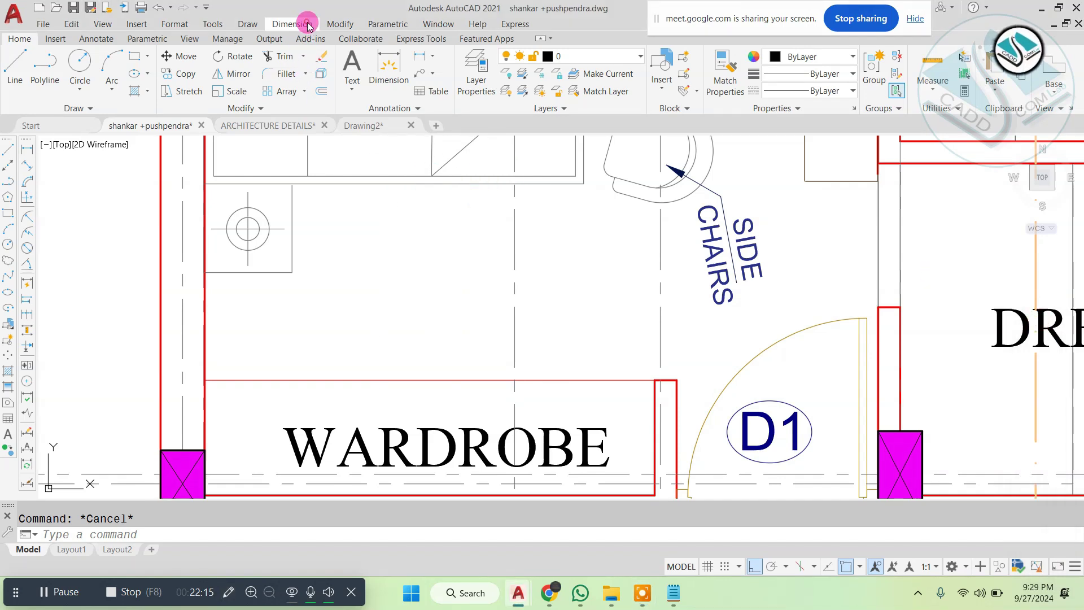
{"action": "left_click", "coordinate": [303, 23]}
{"action": "left_click", "coordinate": [296, 64]}
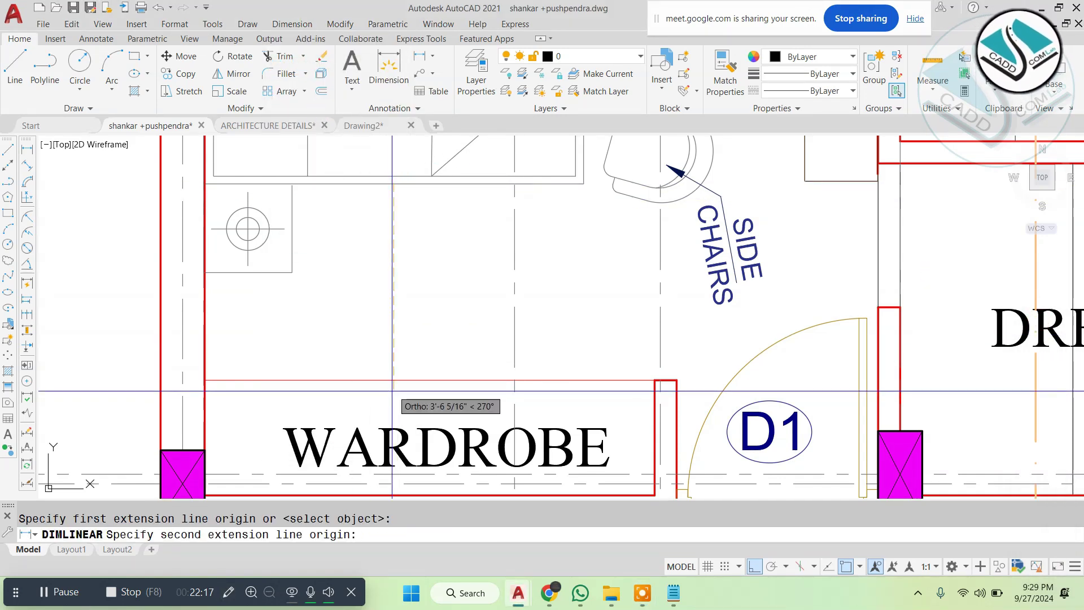
{"action": "left_click", "coordinate": [394, 381]}
{"action": "left_click", "coordinate": [408, 335]}
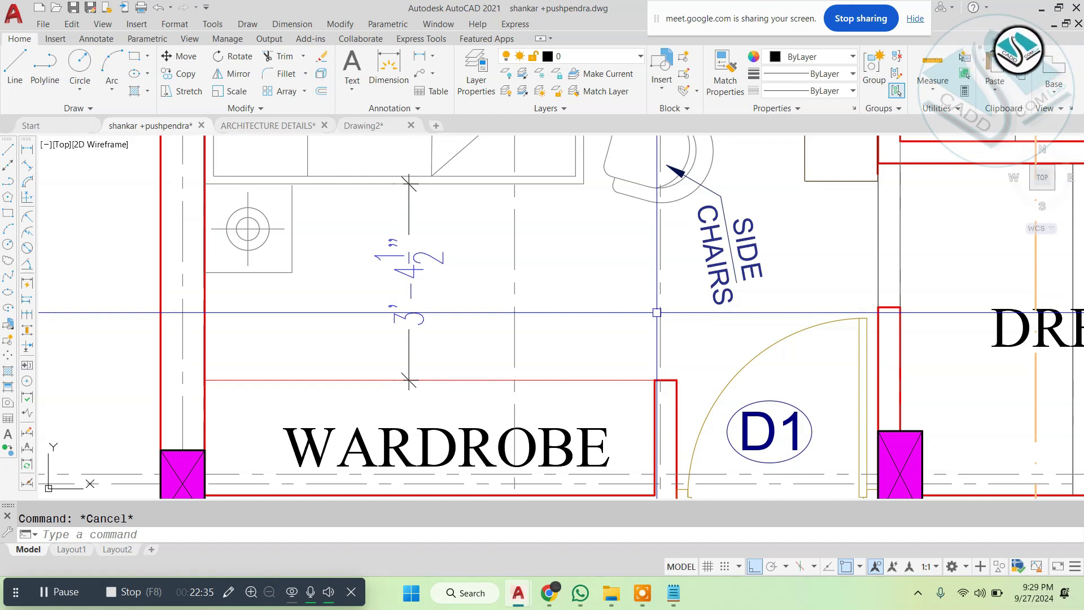
Step: Copy the W.C and VANITY labels from the ground-floor toilet into the first-floor toilet below the shower, placing VANITY over the basin
{"action": "scroll", "coordinate": [347, 228], "scroll_direction": "down", "scroll_amount": 6}
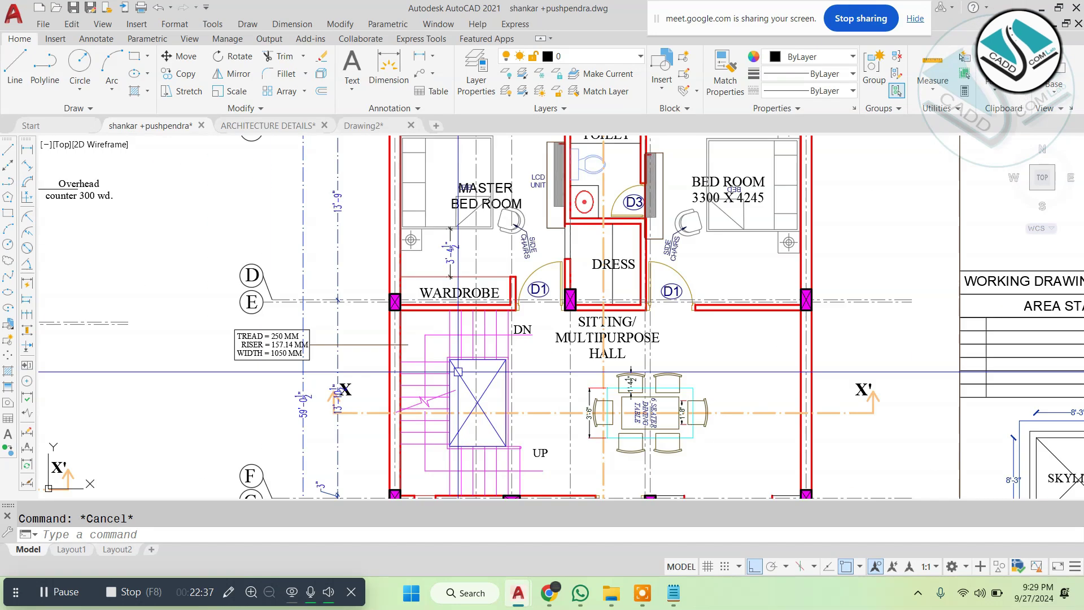
{"action": "scroll", "coordinate": [105, 265], "scroll_direction": "up", "scroll_amount": 4}
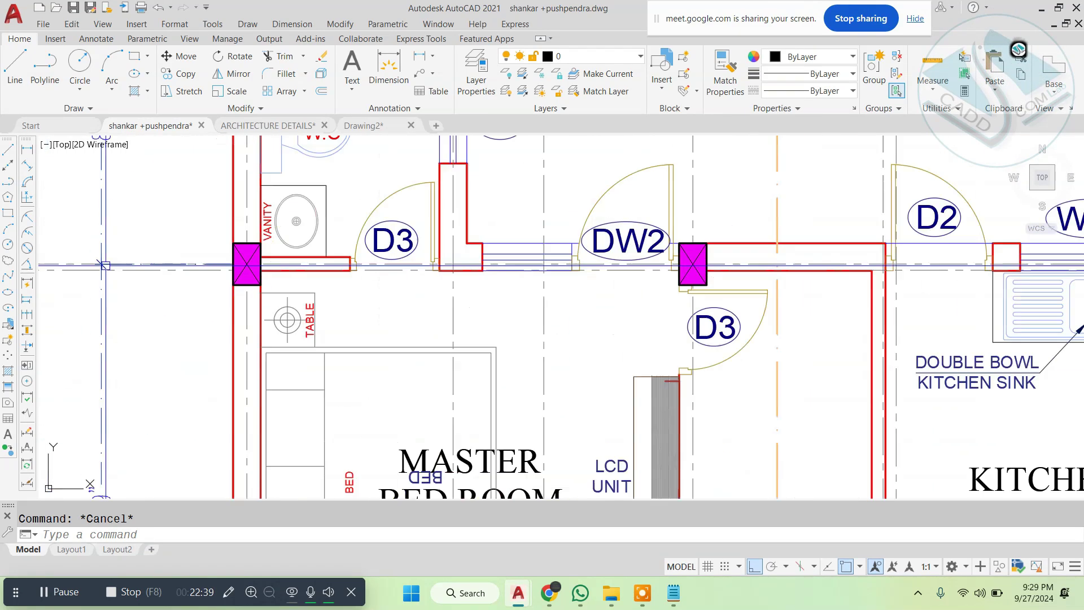
{"action": "middle_click_drag", "start_coordinate": [260, 193], "coordinate": [385, 337]}
{"action": "scroll", "coordinate": [499, 264], "scroll_direction": "down", "scroll_amount": 3}
{"action": "middle_click_drag", "start_coordinate": [508, 227], "coordinate": [329, 261]}
{"action": "scroll", "coordinate": [326, 282], "scroll_direction": "up", "scroll_amount": 5}
{"action": "scroll", "coordinate": [325, 282], "scroll_direction": "up", "scroll_amount": 4}
{"action": "left_click", "coordinate": [327, 280]}
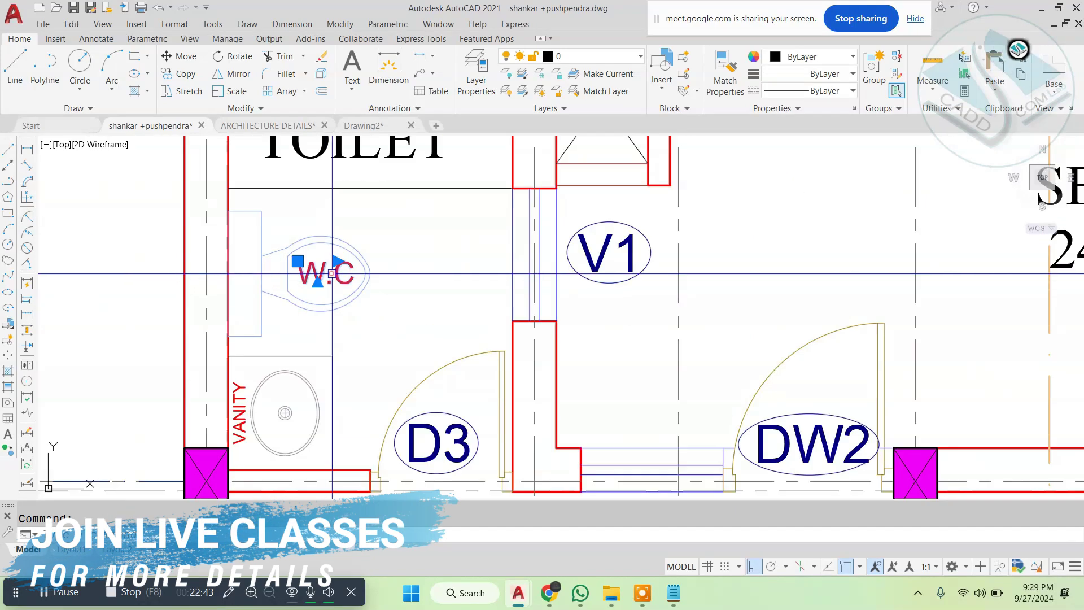
{"action": "left_click", "coordinate": [246, 390]}
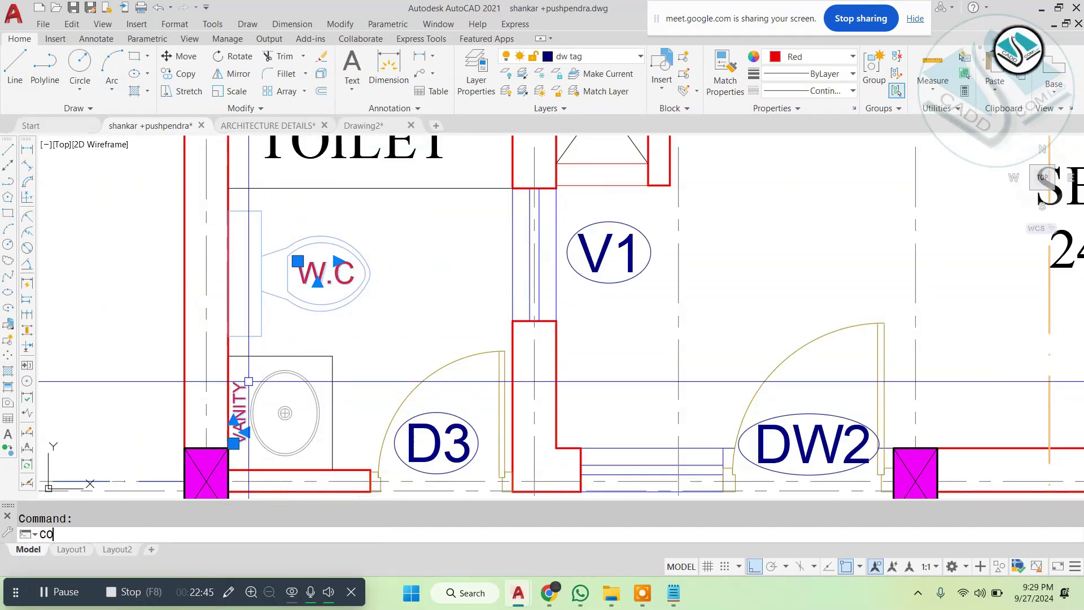
{"action": "key", "text": "space"}
{"action": "left_click", "coordinate": [430, 226]}
{"action": "scroll", "coordinate": [431, 226], "scroll_direction": "down", "scroll_amount": 10}
{"action": "scroll", "coordinate": [717, 271], "scroll_direction": "down", "scroll_amount": 2}
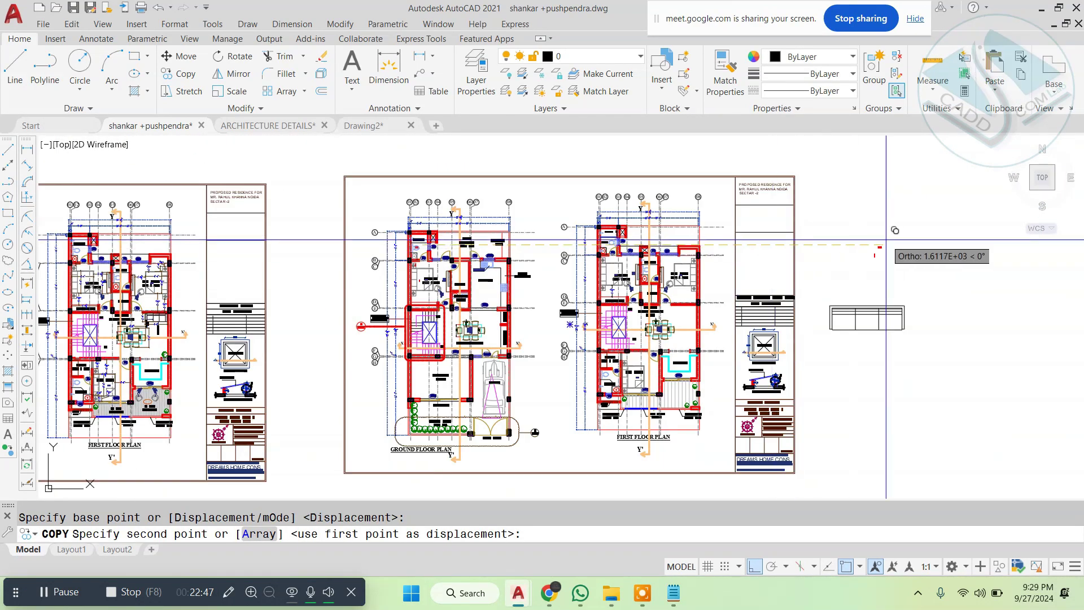
{"action": "scroll", "coordinate": [456, 227], "scroll_direction": "up", "scroll_amount": 4}
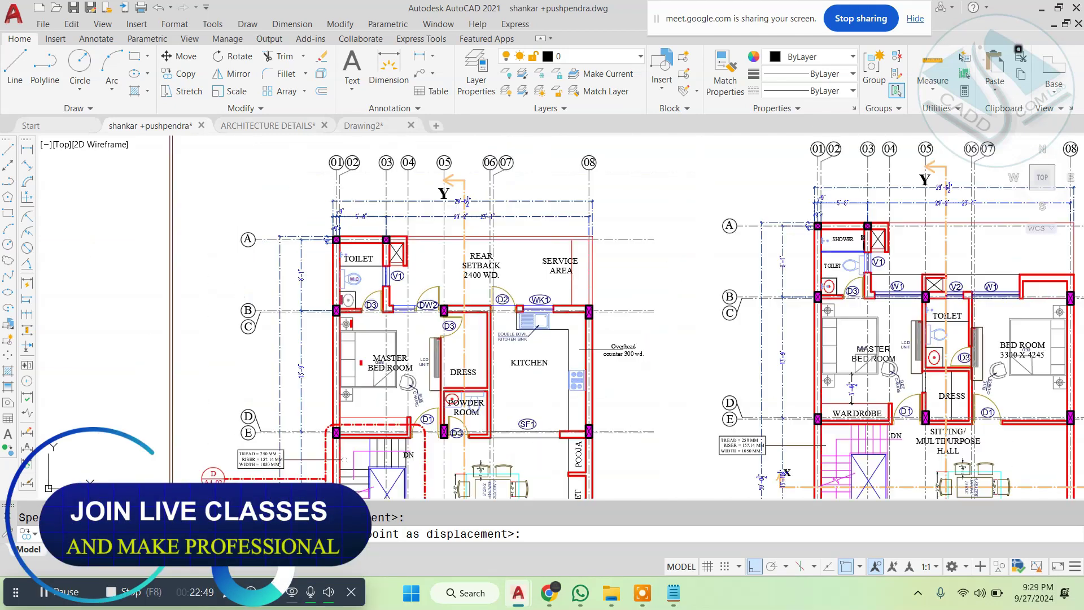
{"action": "scroll", "coordinate": [350, 228], "scroll_direction": "down", "scroll_amount": 1}
{"action": "scroll", "coordinate": [769, 254], "scroll_direction": "up", "scroll_amount": 7}
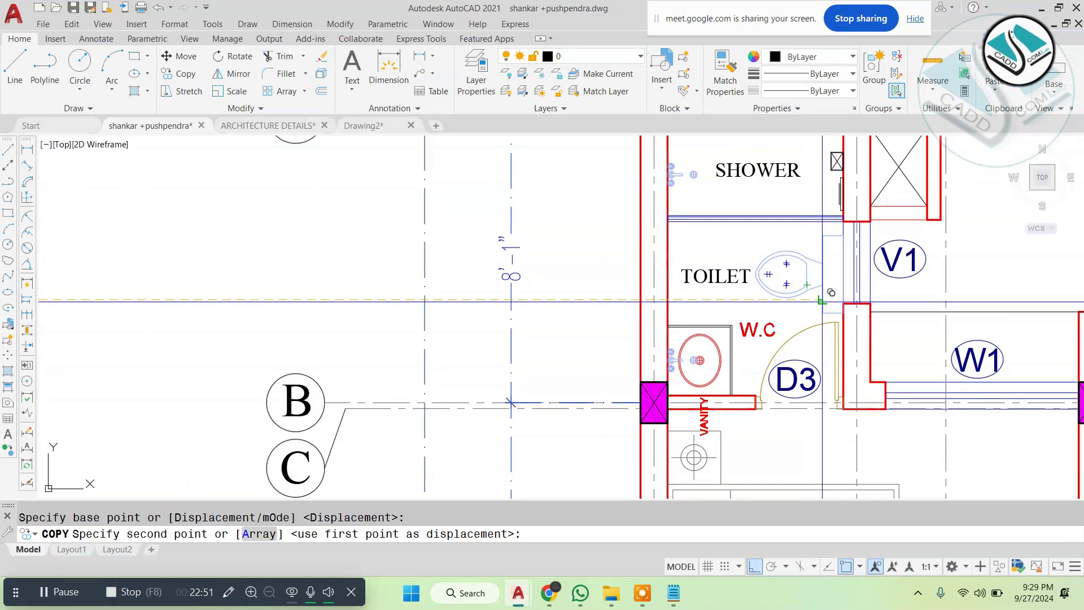
{"action": "scroll", "coordinate": [790, 252], "scroll_direction": "up", "scroll_amount": 2}
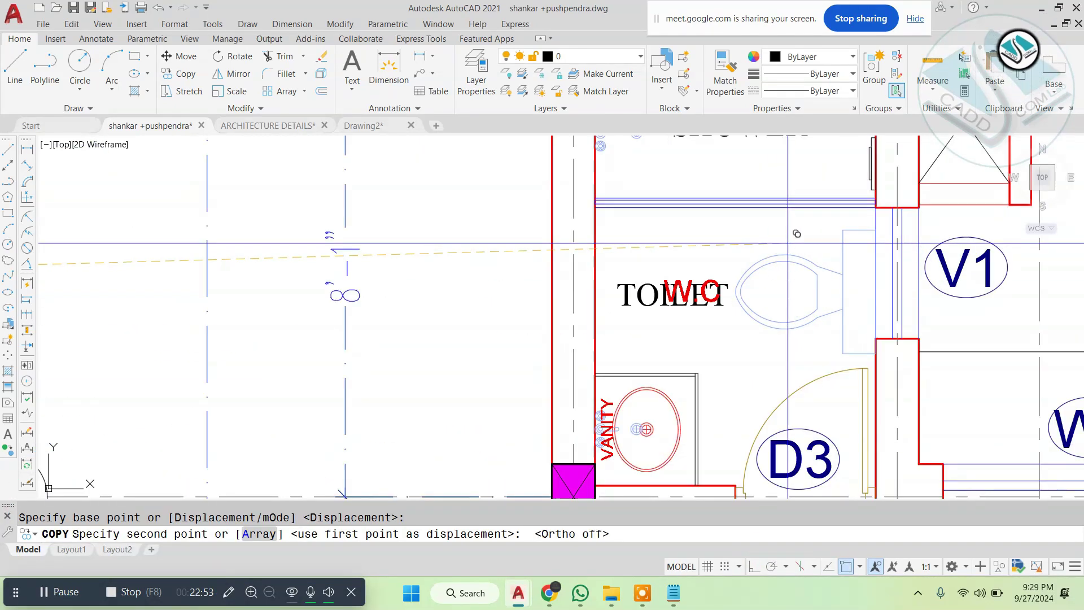
{"action": "key", "text": "Escape"}
Step: Move the copied W.C label off the TOILET text and onto the toilet bowl
{"action": "scroll", "coordinate": [738, 286], "scroll_direction": "up", "scroll_amount": 4}
{"action": "right_click", "coordinate": [744, 284]}
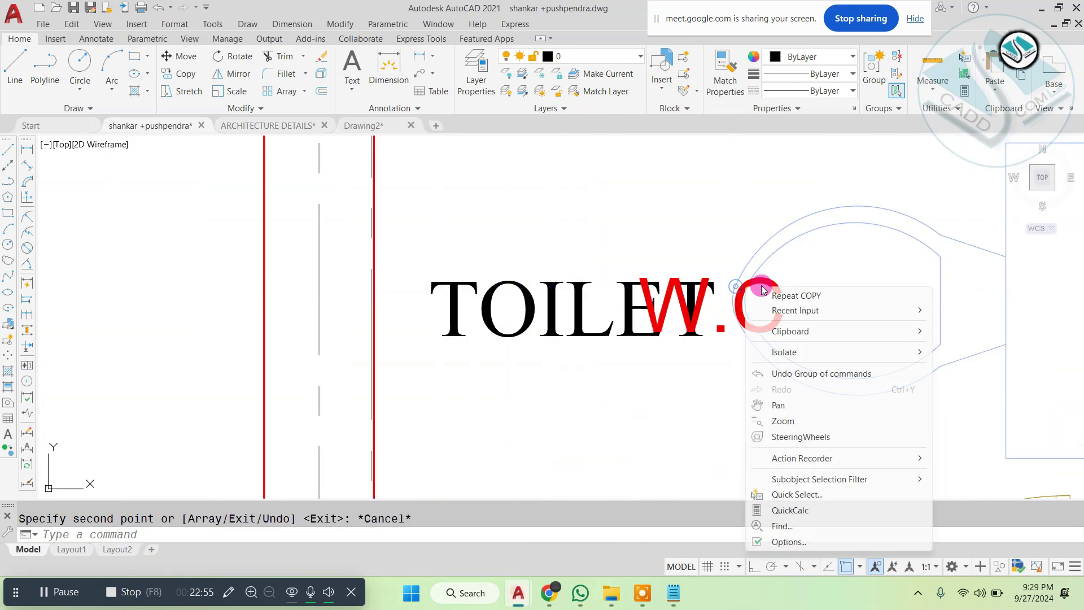
{"action": "left_click", "coordinate": [760, 284]}
{"action": "key", "text": "space"}
{"action": "left_click", "coordinate": [772, 279]}
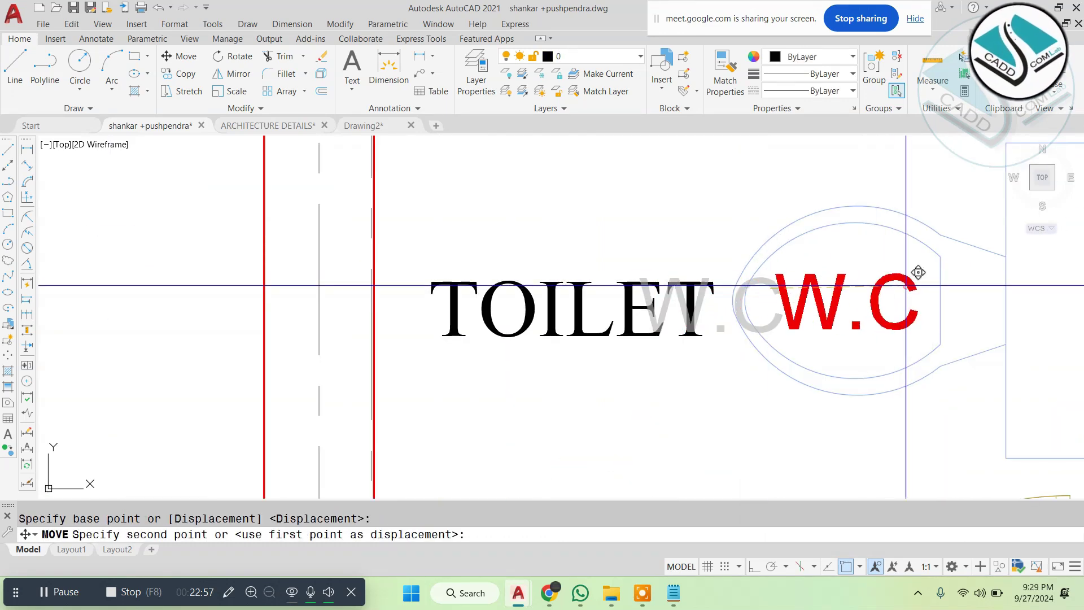
{"action": "left_click", "coordinate": [907, 285]}
Step: Copy the W.C label onto the bed in the first-floor master bedroom
{"action": "scroll", "coordinate": [732, 227], "scroll_direction": "down", "scroll_amount": 8}
{"action": "middle_click_drag", "start_coordinate": [735, 245], "coordinate": [542, 291]}
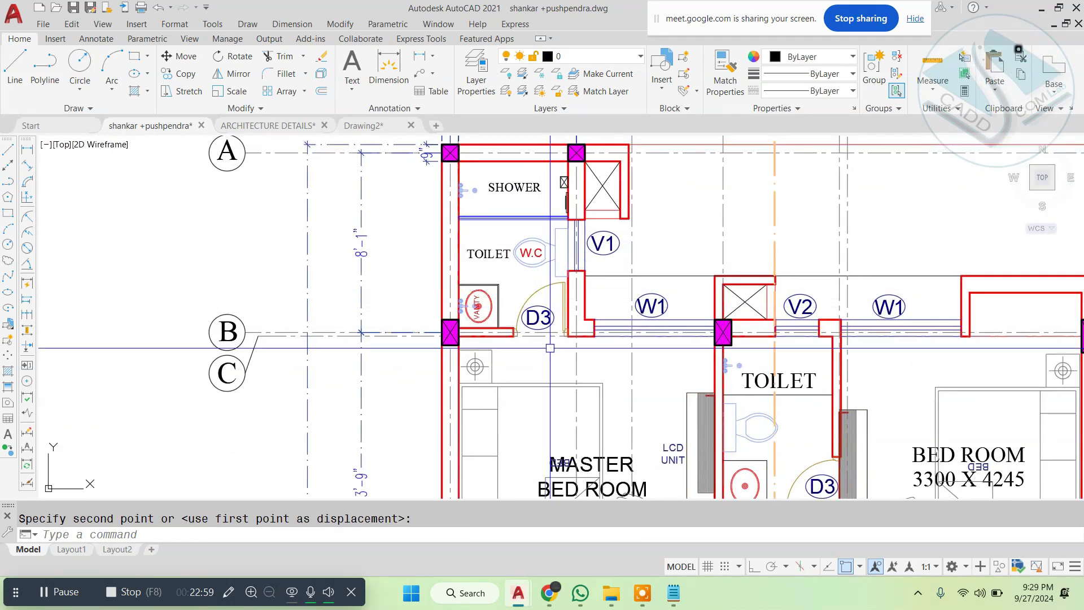
{"action": "middle_click_drag", "start_coordinate": [550, 348], "coordinate": [520, 263]}
{"action": "scroll", "coordinate": [505, 163], "scroll_direction": "up", "scroll_amount": 2}
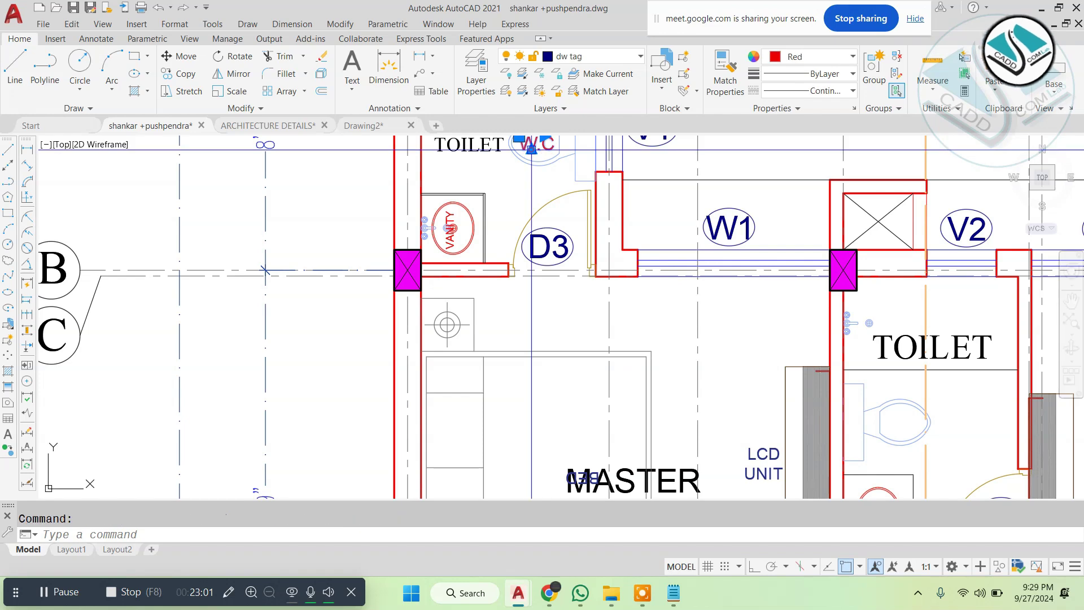
{"action": "key", "text": "Return"}
{"action": "scroll", "coordinate": [542, 148], "scroll_direction": "down", "scroll_amount": 2}
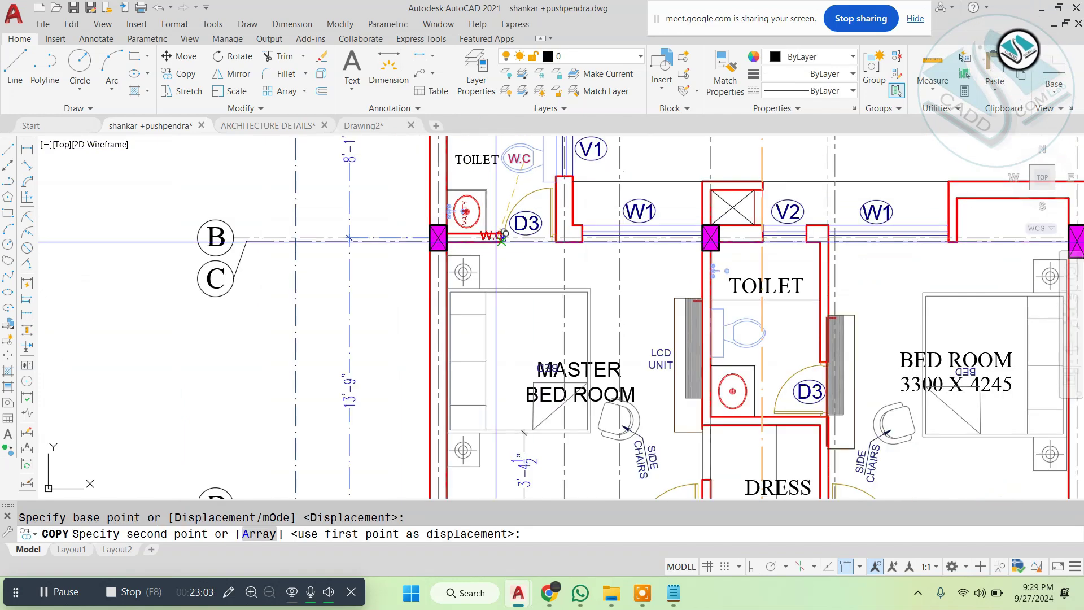
{"action": "scroll", "coordinate": [517, 360], "scroll_direction": "up", "scroll_amount": 3}
{"action": "left_click", "coordinate": [542, 269]}
{"action": "key", "text": "Escape"}
Step: Erase the mirrored BED label that overlaps the MASTER BED ROOM text
{"action": "left_click", "coordinate": [638, 330]}
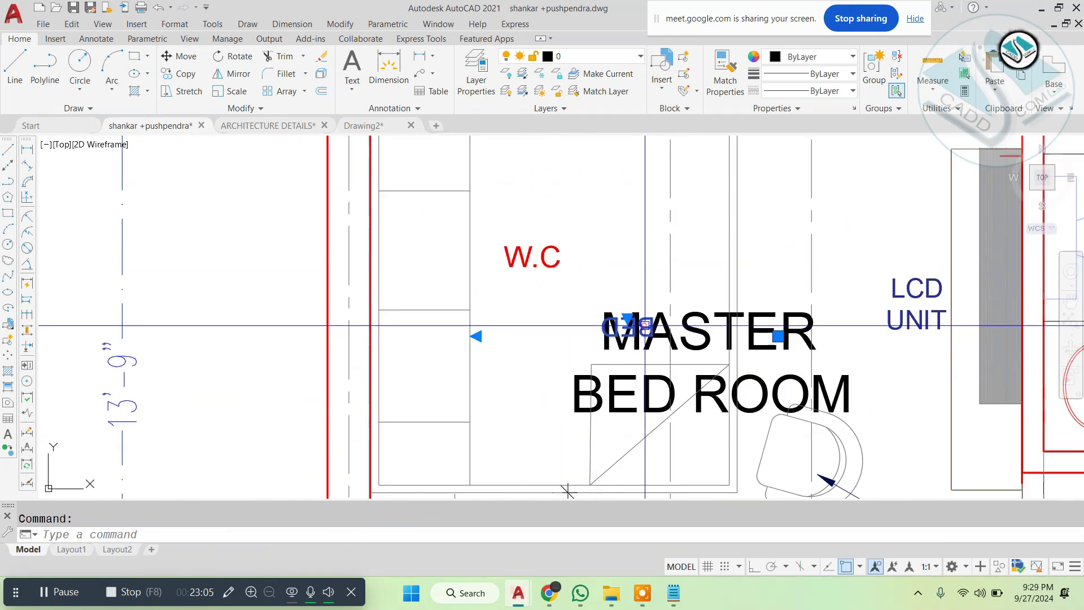
{"action": "type", "text": "e"}
{"action": "key", "text": "Return"}
Step: Change the text of the W.C label on the master bed to BED
{"action": "double_click", "coordinate": [546, 250]}
{"action": "key", "text": "ctrl+a"}
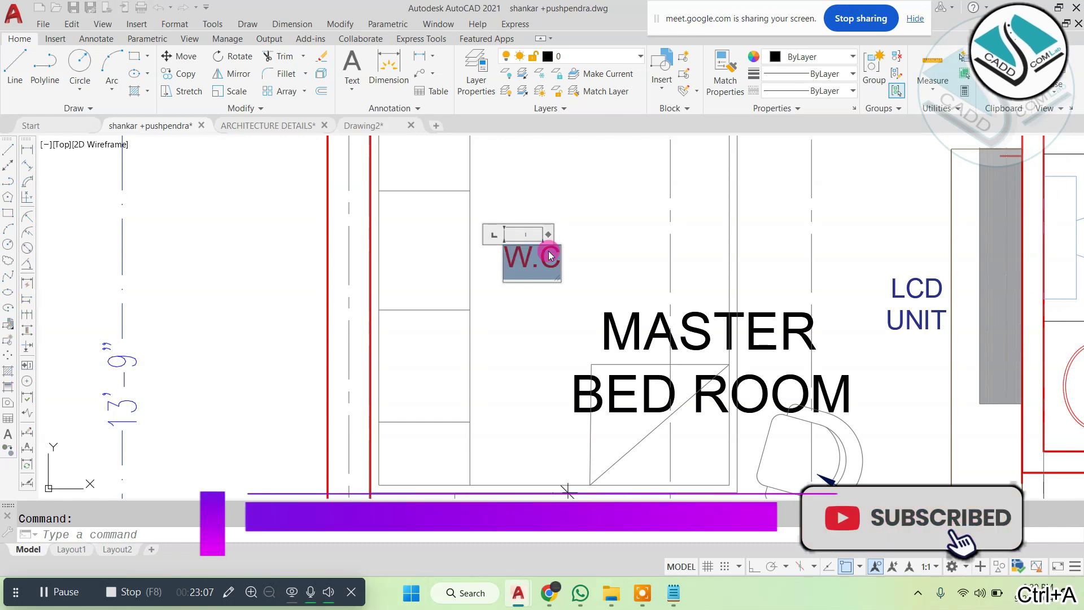
{"action": "type", "text": "BED"}
{"action": "left_click", "coordinate": [619, 222]}
{"action": "key", "text": "Escape"}
{"action": "scroll", "coordinate": [477, 308], "scroll_direction": "down", "scroll_amount": 4}
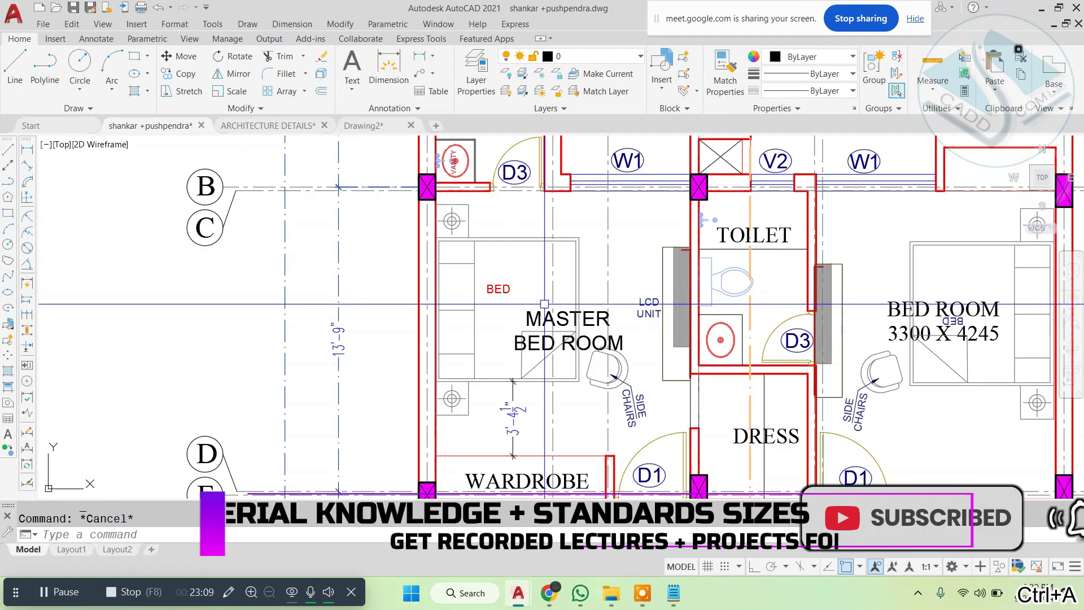
{"action": "scroll", "coordinate": [515, 277], "scroll_direction": "up", "scroll_amount": 4}
{"action": "left_click", "coordinate": [513, 279]}
{"action": "left_click", "coordinate": [469, 329]}
{"action": "type", "text": "co"}
{"action": "key", "text": "Return"}
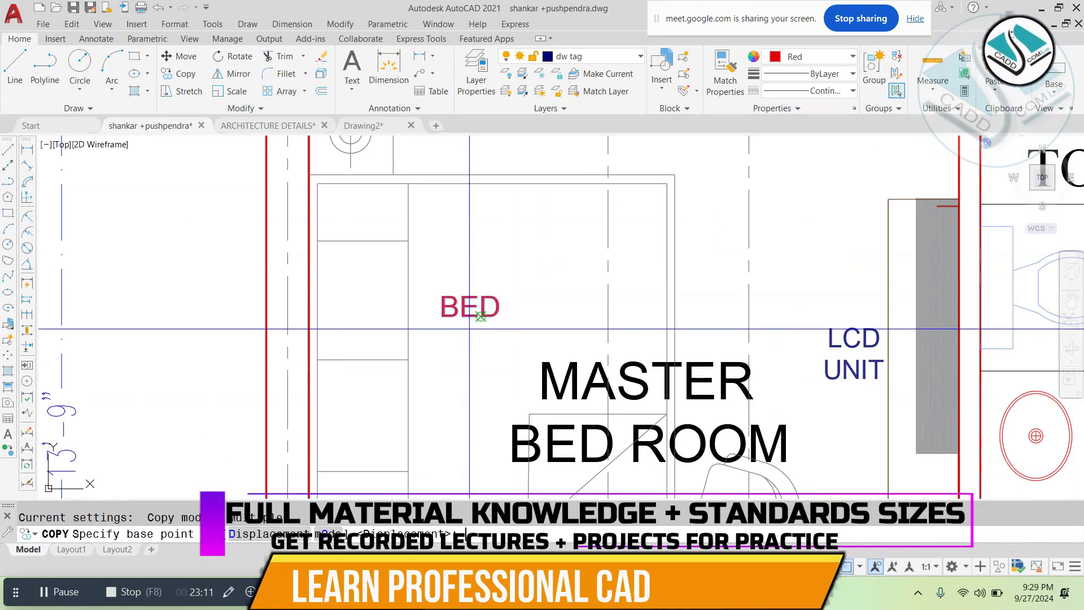
{"action": "left_click", "coordinate": [476, 329]}
{"action": "scroll", "coordinate": [471, 338], "scroll_direction": "down", "scroll_amount": 2}
{"action": "right_click", "coordinate": [420, 185]}
{"action": "left_click", "coordinate": [449, 209]}
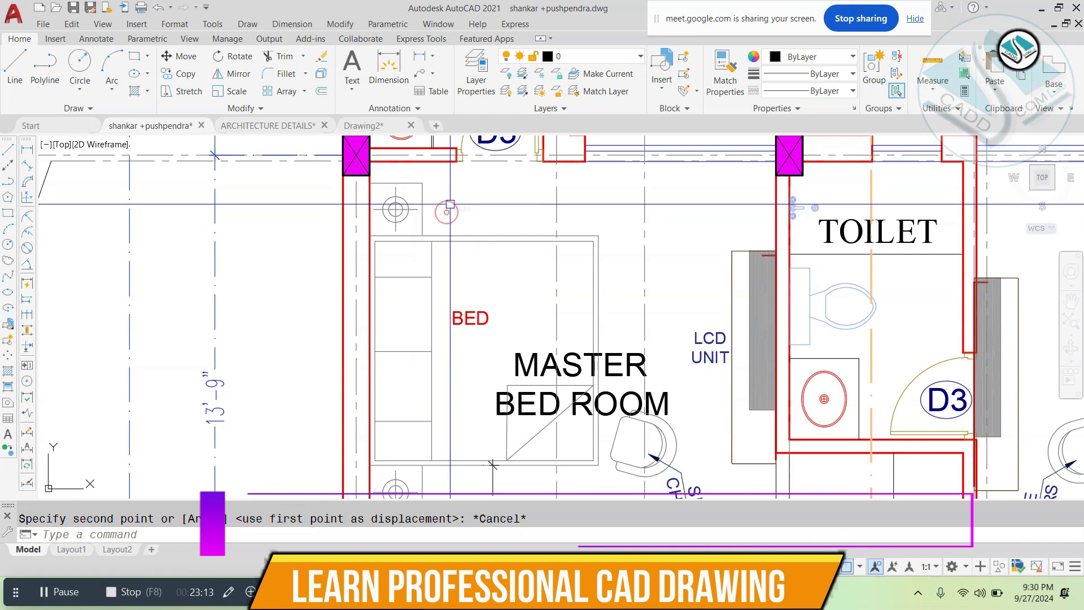
Step: Copy the red BED label to the bedside table nearest the toilet wall in the master bedroom
{"action": "left_click", "coordinate": [471, 327]}
{"action": "left_click", "coordinate": [467, 289]}
{"action": "type", "text": "c"}
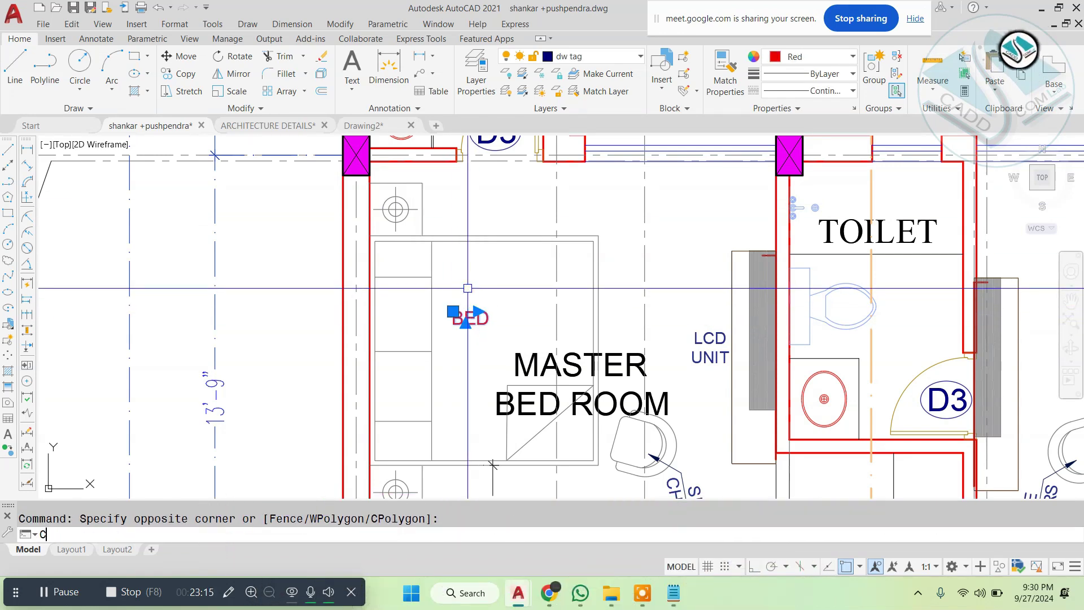
{"action": "type", "text": "o"}
{"action": "key", "text": "Return"}
{"action": "left_click", "coordinate": [467, 288]}
{"action": "scroll", "coordinate": [451, 294], "scroll_direction": "up", "scroll_amount": 5}
{"action": "key", "text": "Escape"}
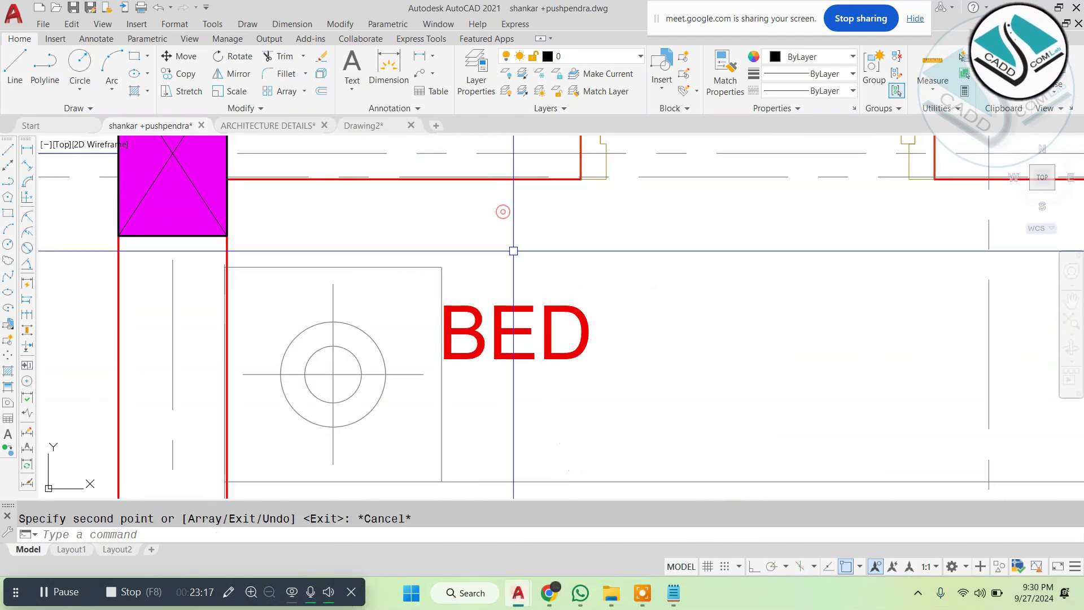
Step: Change the text of the copied BED label beside the master bedroom's bedside table to TABLE
{"action": "double_click", "coordinate": [511, 306]}
{"action": "key", "text": "ctrl+a"}
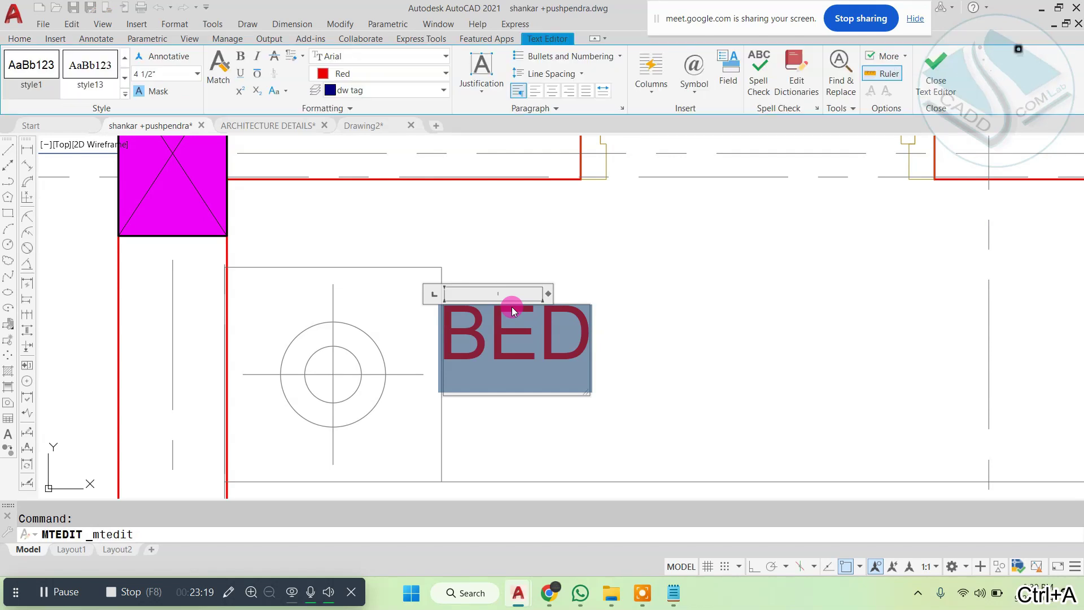
{"action": "type", "text": "TABL"}
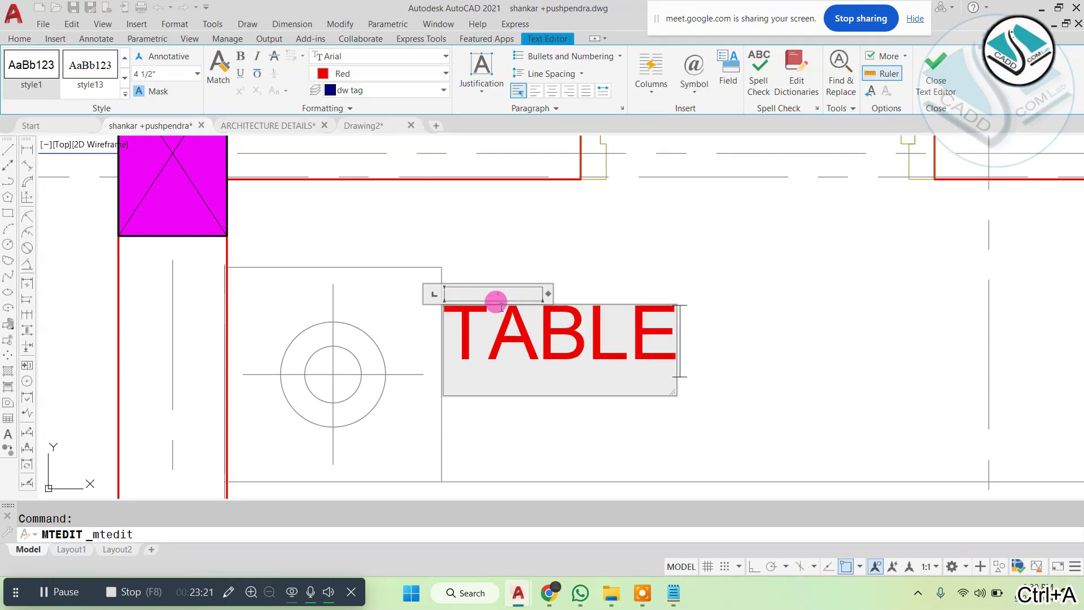
{"action": "left_click", "coordinate": [605, 241]}
Step: Rotate the TABLE label 90 degrees so that it reads vertically upward
{"action": "left_click", "coordinate": [607, 298]}
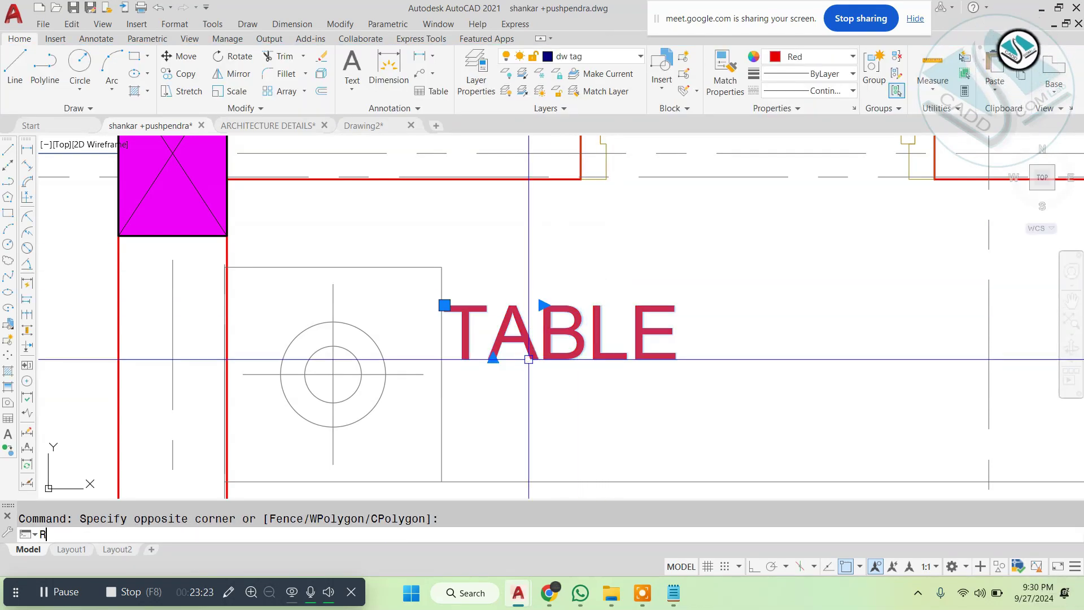
{"action": "left_click", "coordinate": [670, 345]}
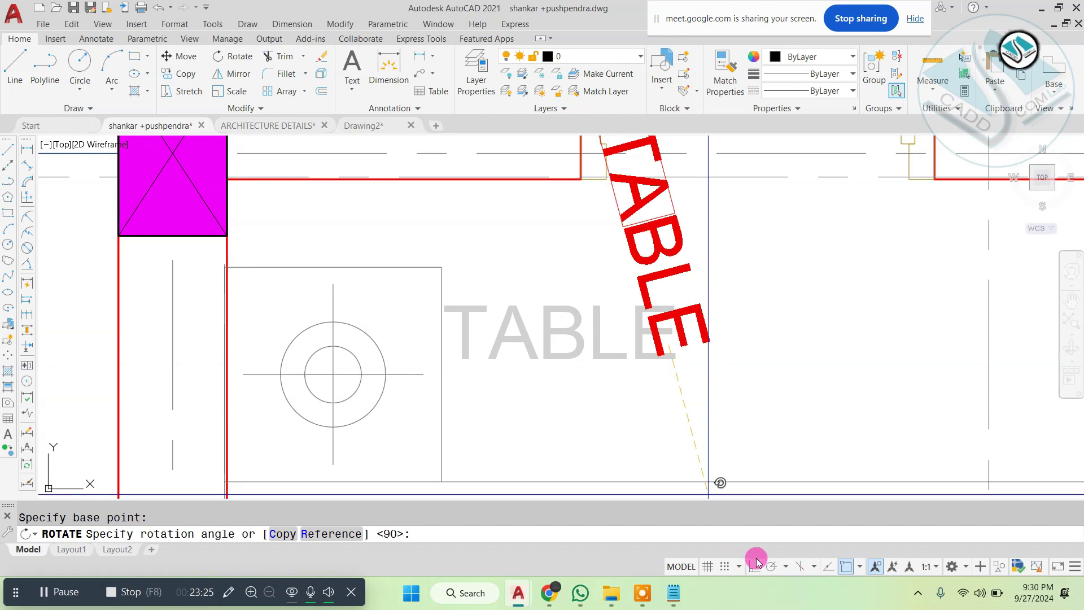
{"action": "key", "text": "F8"}
{"action": "left_click", "coordinate": [643, 266]}
Step: Scale the vertical TABLE label down to about half its size so it can fit the bedside table
{"action": "left_click", "coordinate": [615, 363]}
{"action": "type", "text": "sc"}
{"action": "key", "text": "space"}
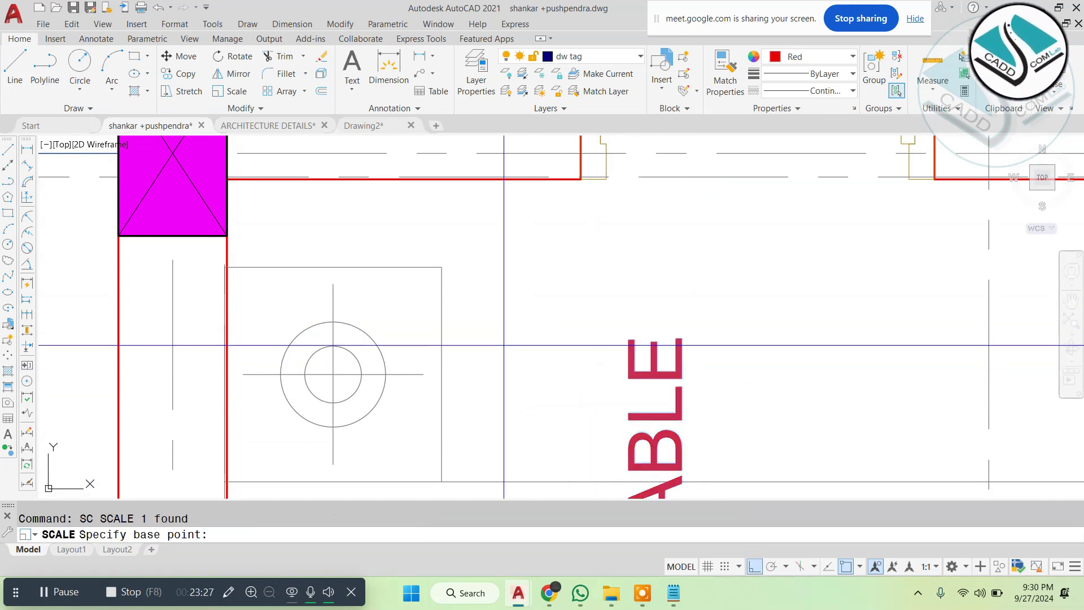
{"action": "left_click", "coordinate": [498, 349]}
{"action": "left_click", "coordinate": [523, 337]}
{"action": "left_click", "coordinate": [585, 347]}
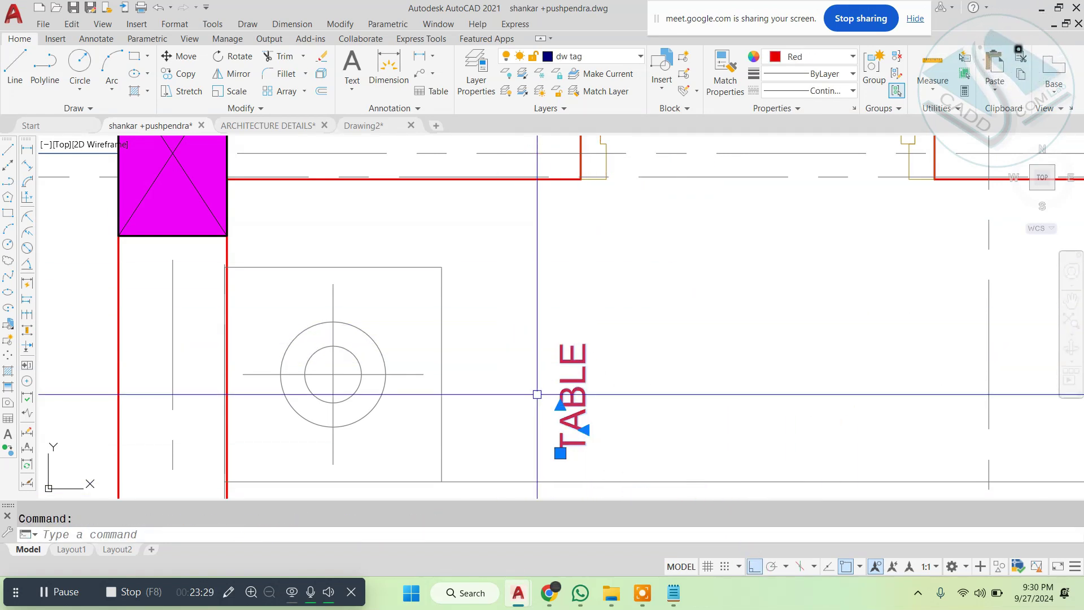
Step: Move the TABLE label onto the bedside table nearest the toilet, between the wall and the lamp symbol
{"action": "type", "text": "m"}
{"action": "key", "text": "space"}
{"action": "left_click", "coordinate": [741, 393]}
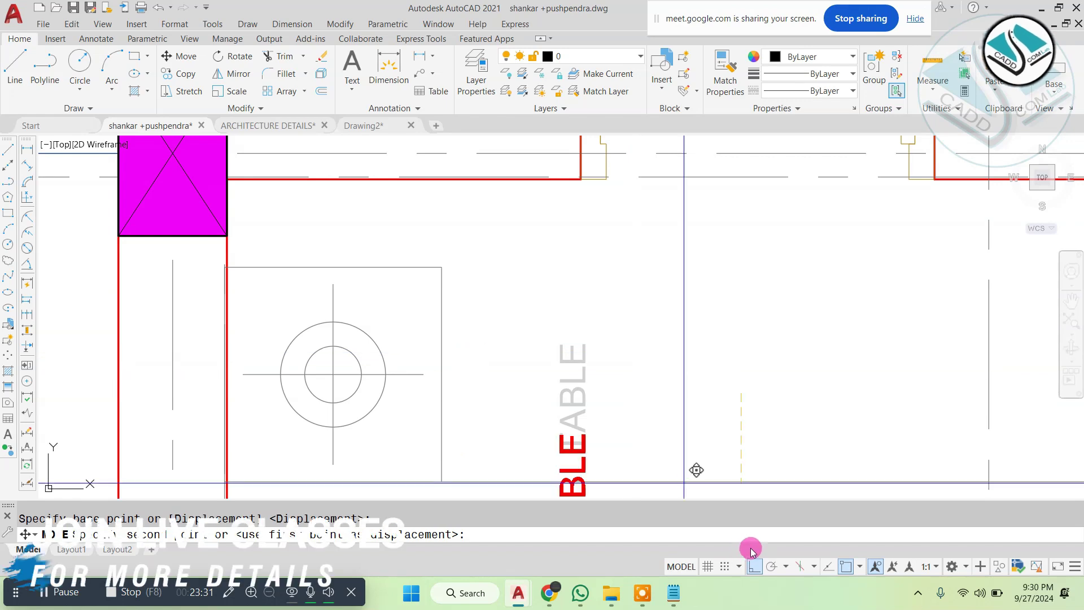
{"action": "key", "text": "F8"}
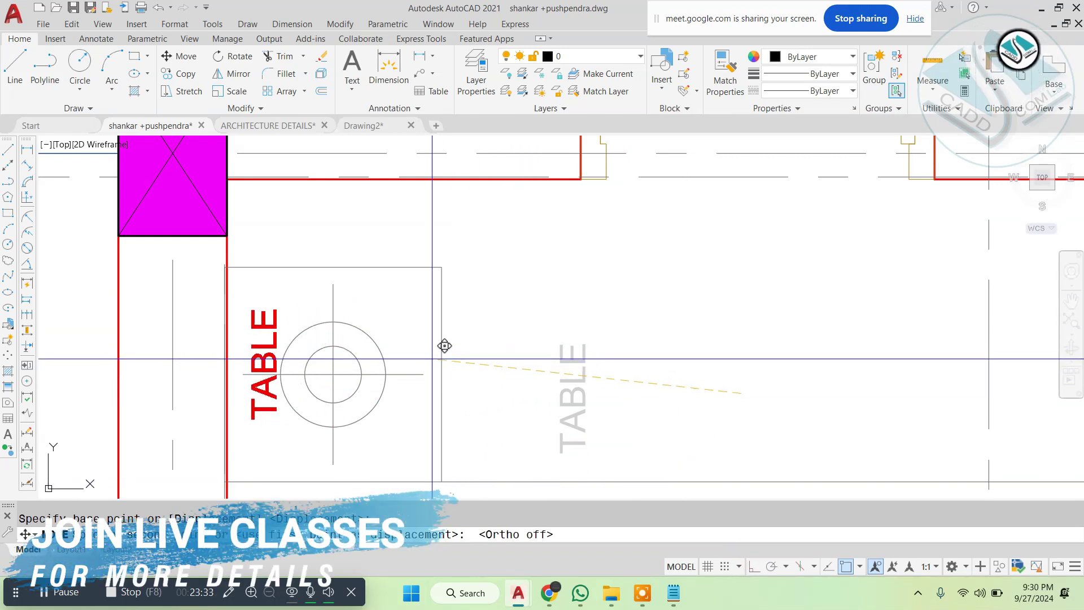
{"action": "left_click", "coordinate": [431, 357]}
{"action": "scroll", "coordinate": [456, 306], "scroll_direction": "down", "scroll_amount": 6}
{"action": "scroll", "coordinate": [456, 306], "scroll_direction": "up", "scroll_amount": 6}
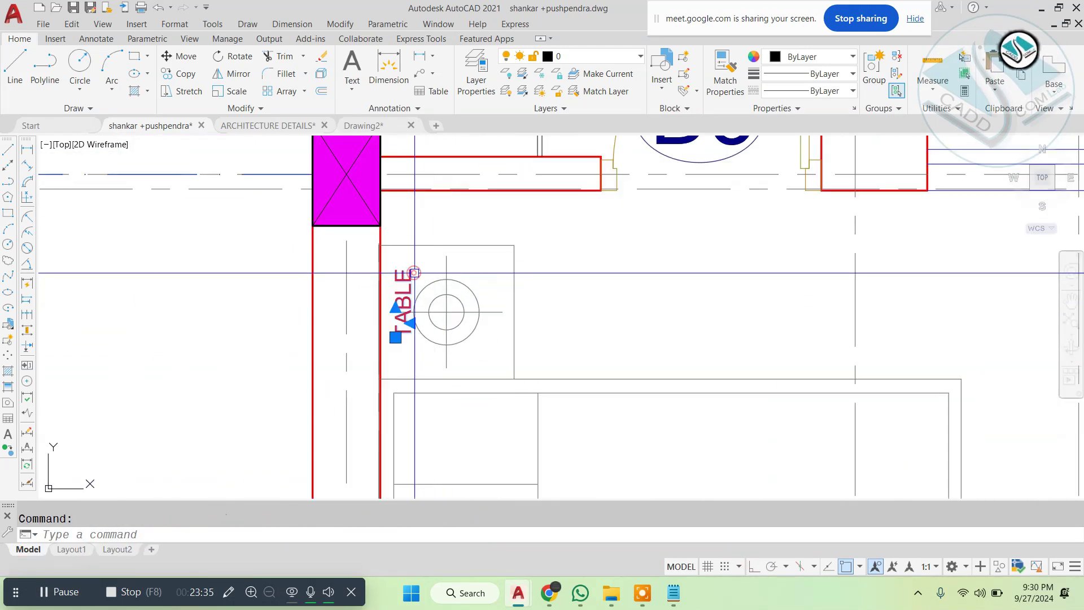
Step: Copy the TABLE label to the same spot on the other bedside table in the master bedroom
{"action": "type", "text": "o"}
{"action": "key", "text": "space"}
{"action": "left_click", "coordinate": [416, 273]}
{"action": "scroll", "coordinate": [415, 249], "scroll_direction": "down", "scroll_amount": 6}
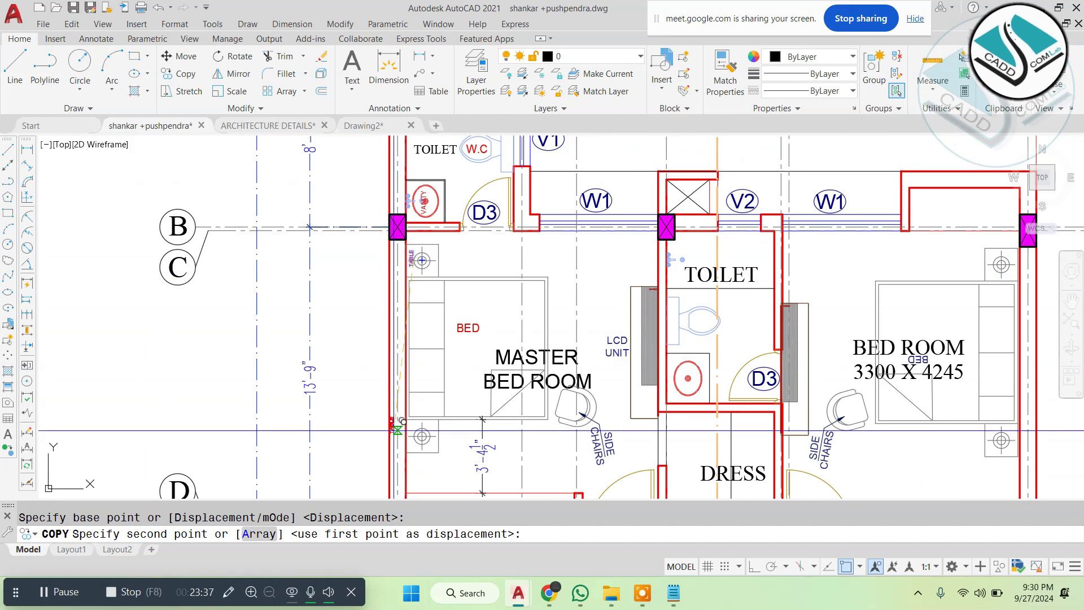
{"action": "scroll", "coordinate": [413, 425], "scroll_direction": "up", "scroll_amount": 8}
{"action": "left_click", "coordinate": [419, 362]}
{"action": "key", "text": "Escape"}
{"action": "scroll", "coordinate": [418, 361], "scroll_direction": "down", "scroll_amount": 6}
{"action": "middle_click_drag", "start_coordinate": [469, 283], "coordinate": [390, 413]}
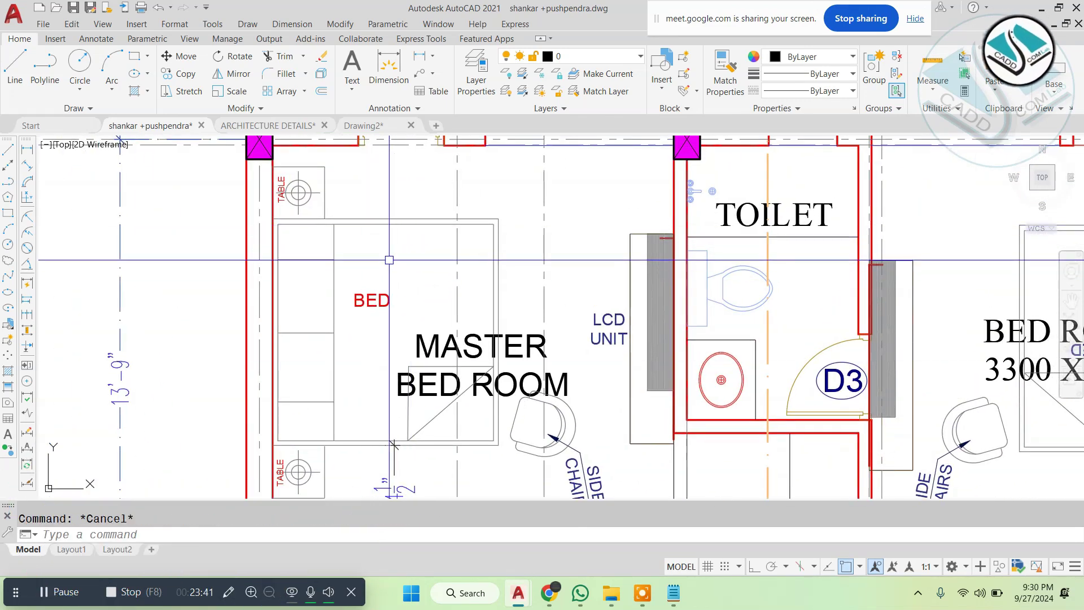
{"action": "left_click", "coordinate": [516, 341]}
{"action": "left_click", "coordinate": [512, 381]}
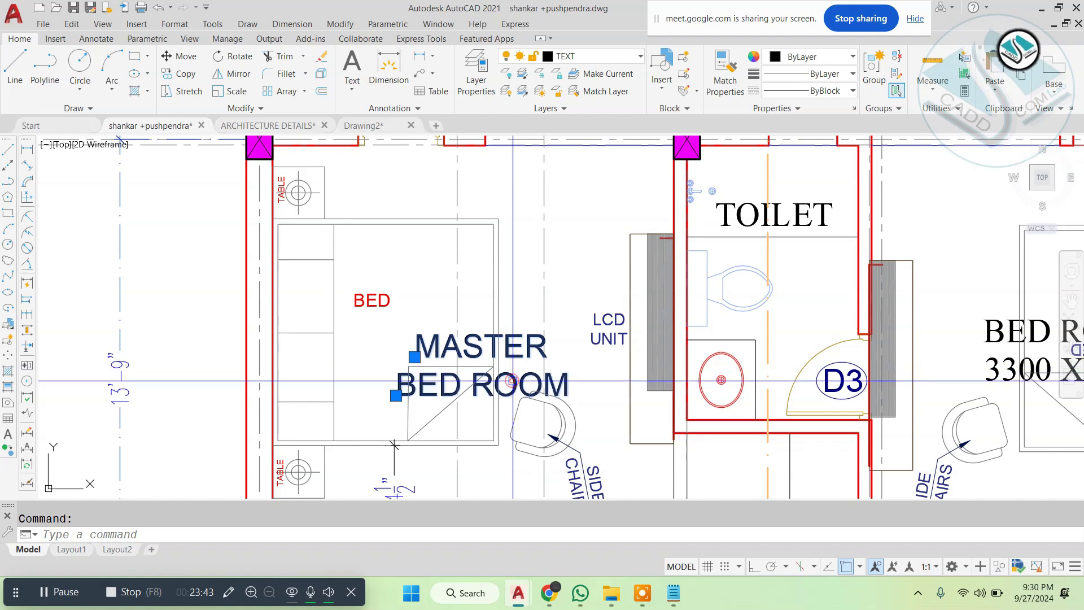
{"action": "type", "text": "m"}
{"action": "key", "text": "space"}
{"action": "left_click", "coordinate": [508, 370]}
{"action": "scroll", "coordinate": [543, 316], "scroll_direction": "down", "scroll_amount": 2}
{"action": "key", "text": "Escape"}
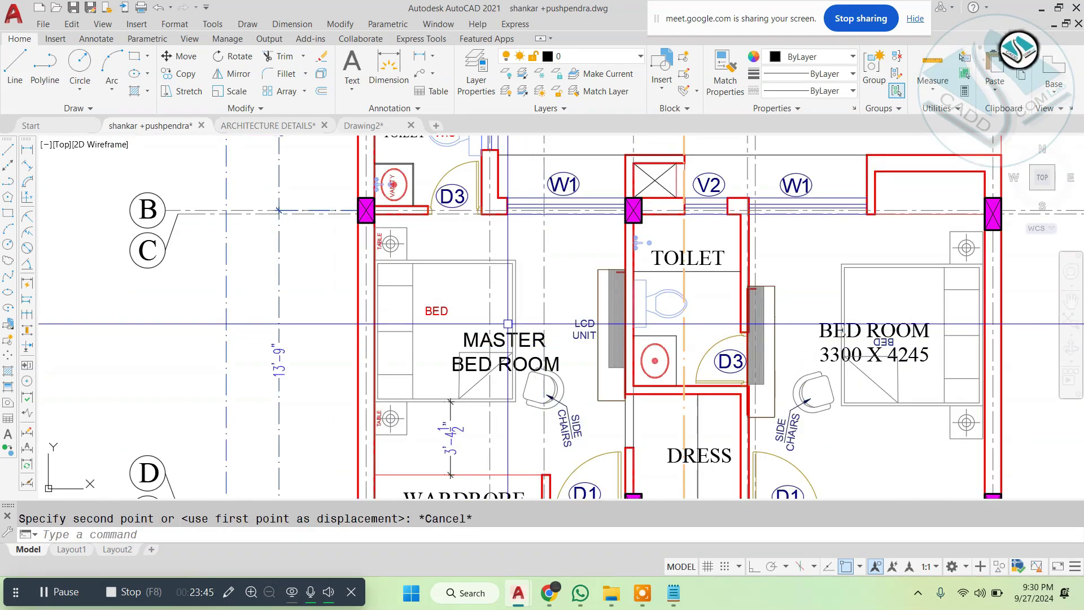
Step: Open the drawing 01-01-cad-blocks-net-beds from the BEDS folder of the Architecture blocks library in File Explorer
{"action": "scroll", "coordinate": [508, 324], "scroll_direction": "down", "scroll_amount": 2}
{"action": "mouse_move", "coordinate": [617, 600]}
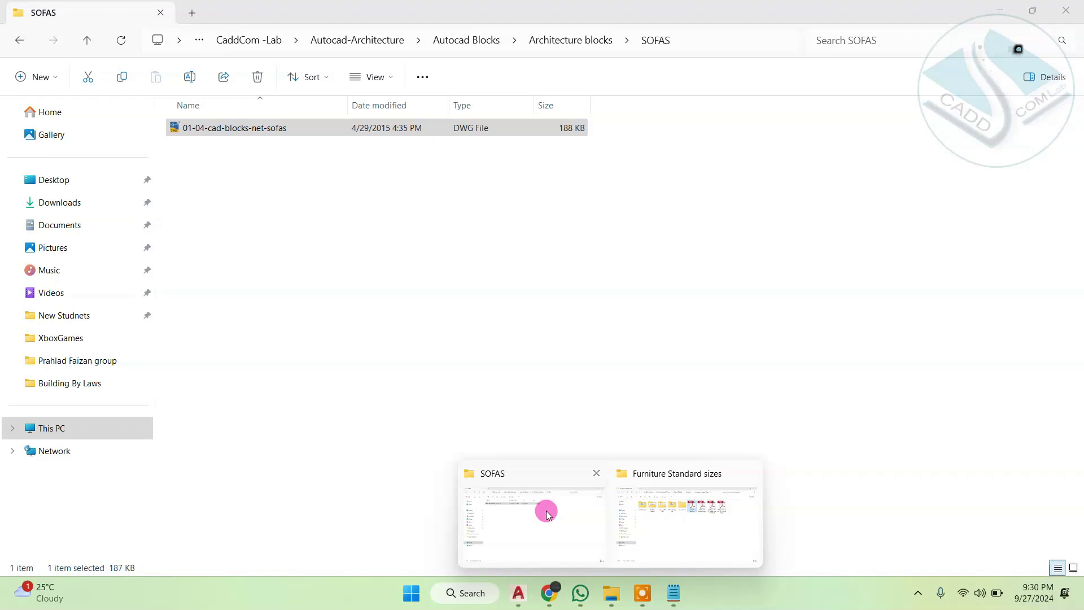
{"action": "left_click", "coordinate": [545, 509]}
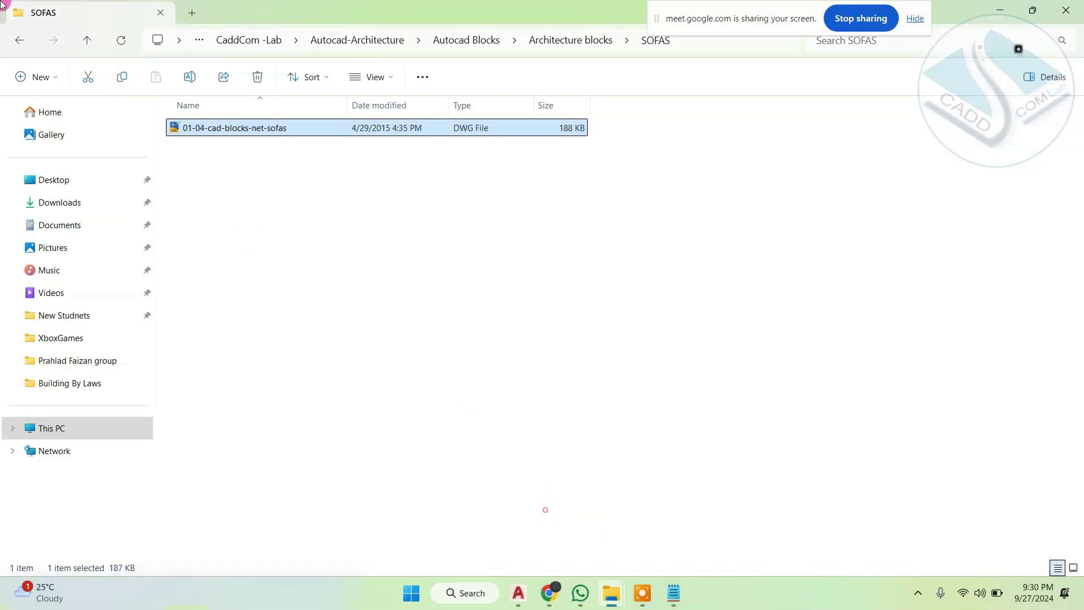
{"action": "left_click", "coordinate": [18, 41]}
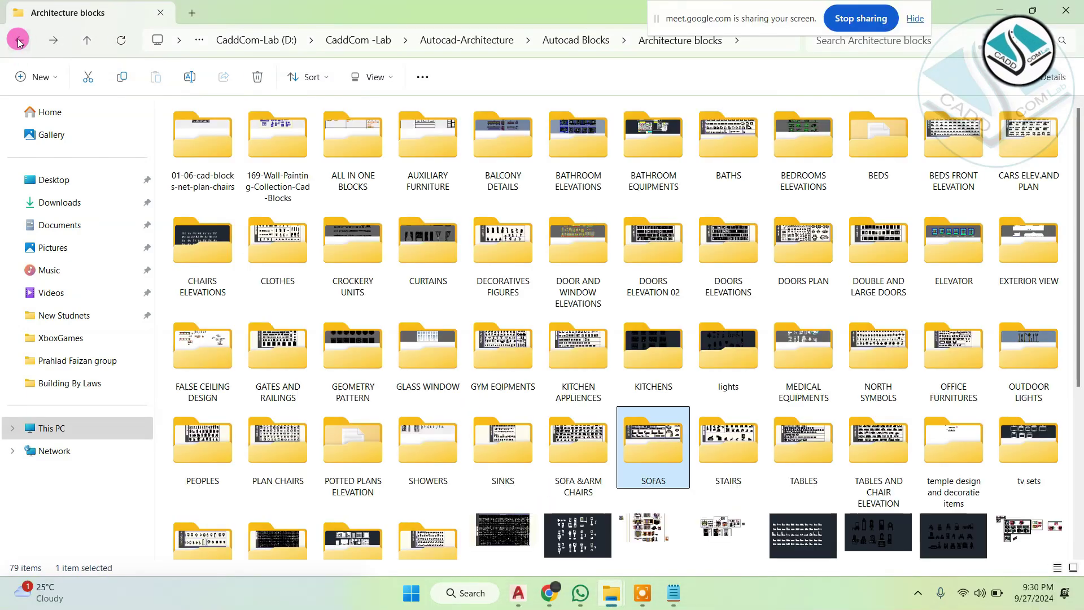
{"action": "double_click", "coordinate": [851, 140]}
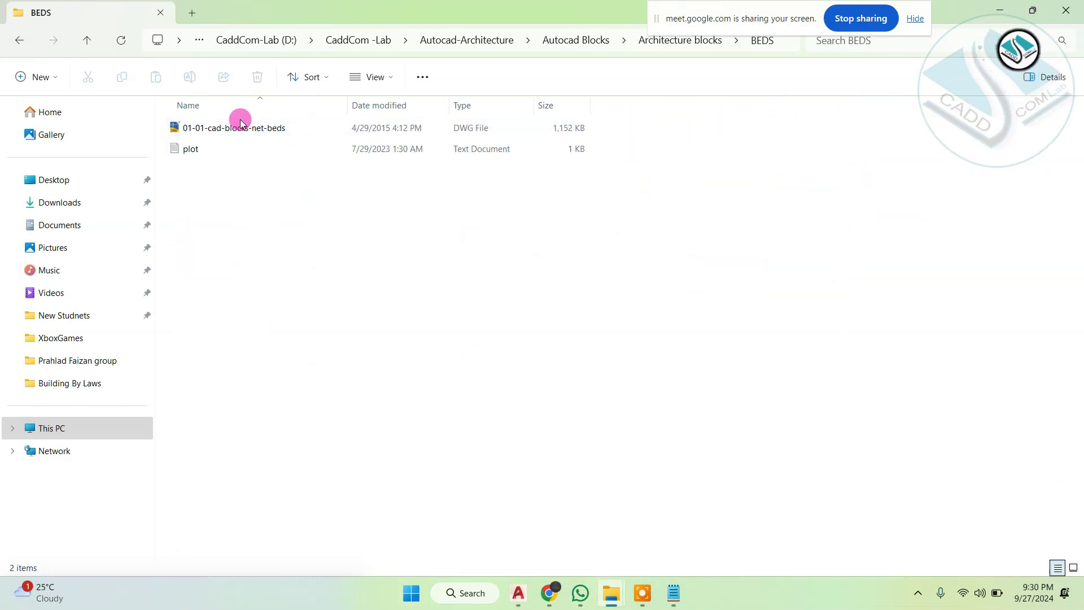
{"action": "left_click", "coordinate": [253, 126]}
{"action": "double_click", "coordinate": [253, 127]}
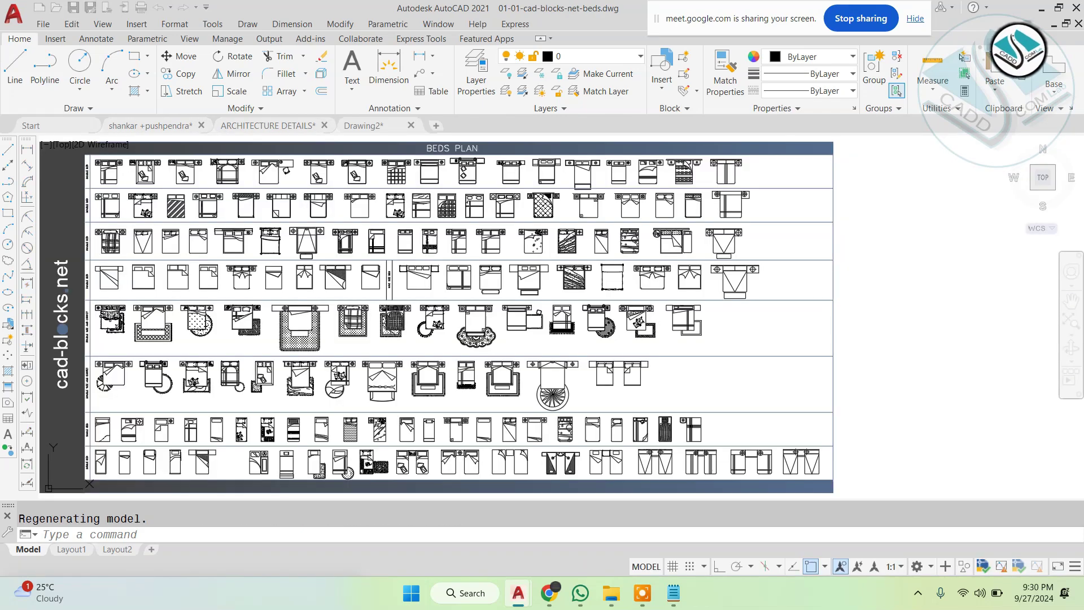
{"action": "left_click", "coordinate": [633, 589]}
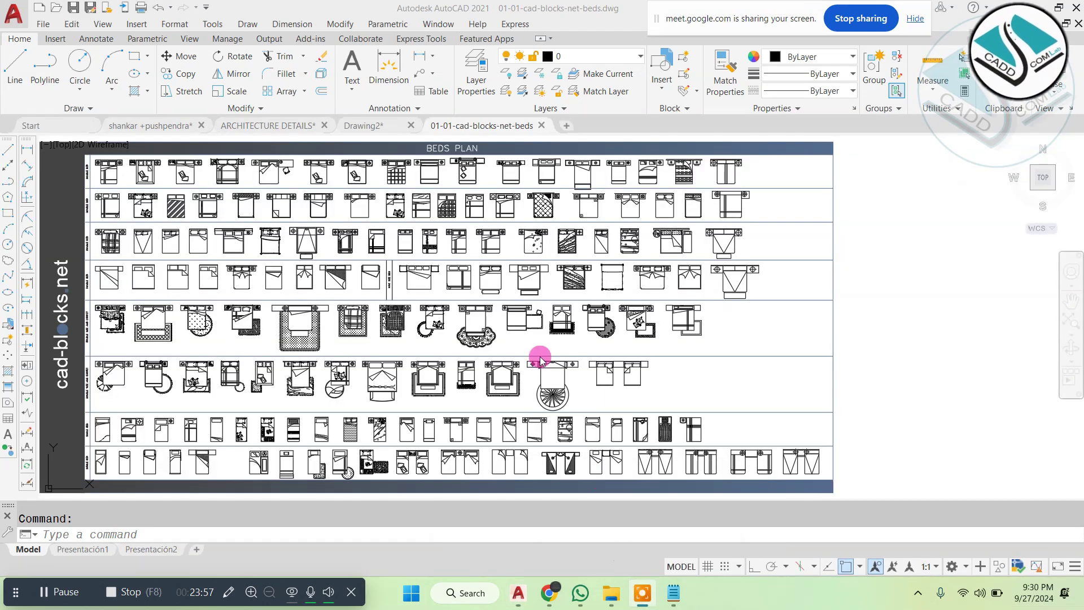
Step: Look through the rows of bed plan blocks, including the king-size beds and the beds with carpets, for a suitable bed
{"action": "scroll", "coordinate": [403, 186], "scroll_direction": "up", "scroll_amount": 4}
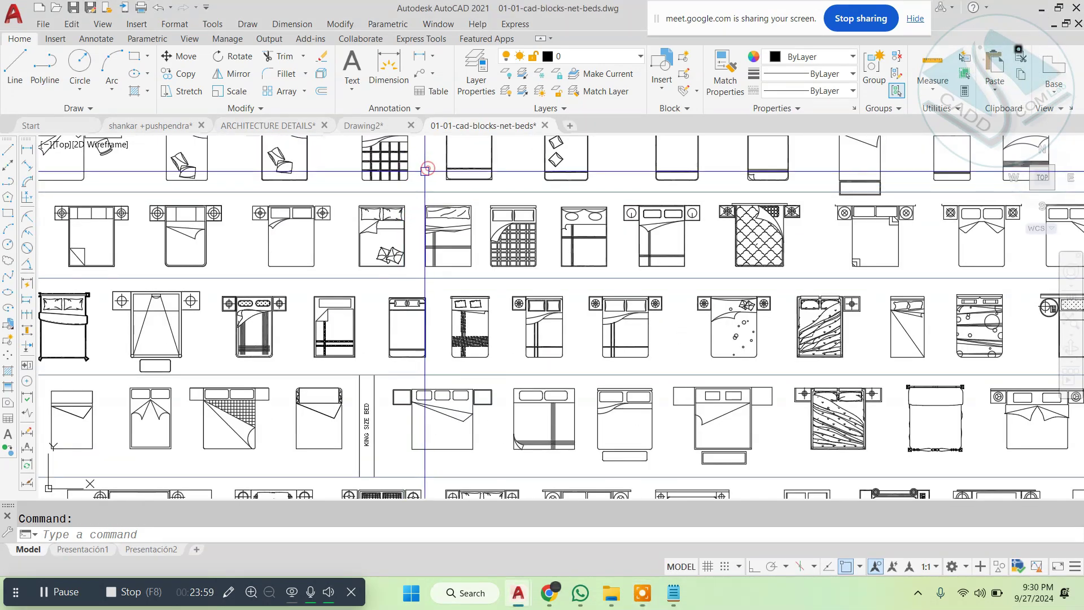
{"action": "middle_click_drag", "start_coordinate": [425, 195], "coordinate": [587, 272]}
{"action": "mouse_move", "coordinate": [322, 247]}
{"action": "middle_mouse_down"}
{"action": "mouse_move", "coordinate": [524, 248]}
{"action": "mouse_move", "coordinate": [573, 234]}
{"action": "middle_mouse_up"}
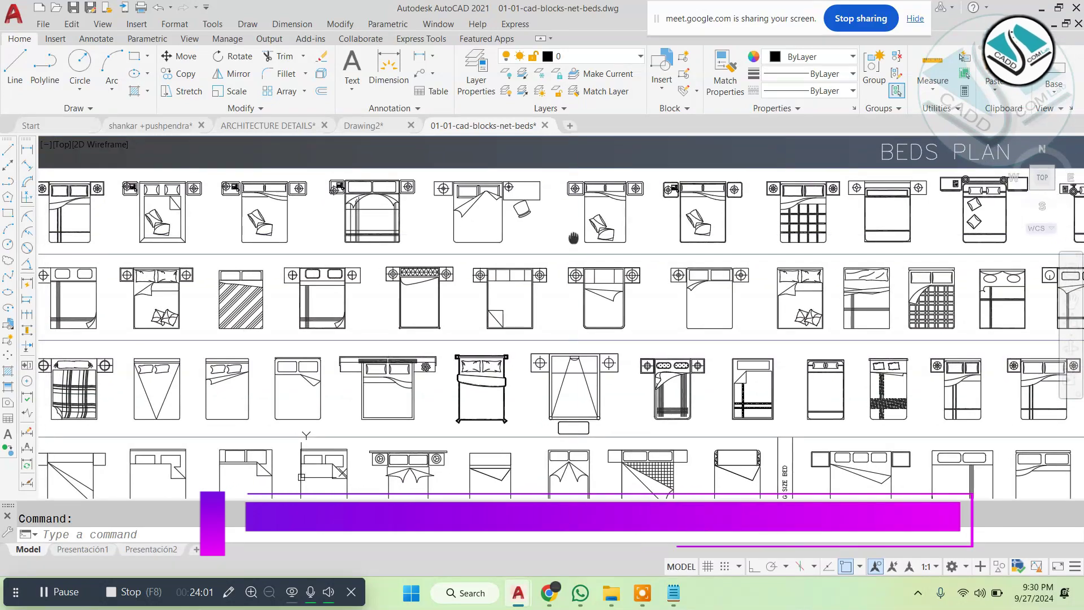
{"action": "middle_click_drag", "start_coordinate": [362, 225], "coordinate": [559, 249]}
{"action": "mouse_move", "coordinate": [551, 297]}
{"action": "middle_mouse_down"}
{"action": "mouse_move", "coordinate": [509, 263]}
{"action": "mouse_move", "coordinate": [354, 188]}
{"action": "middle_mouse_up"}
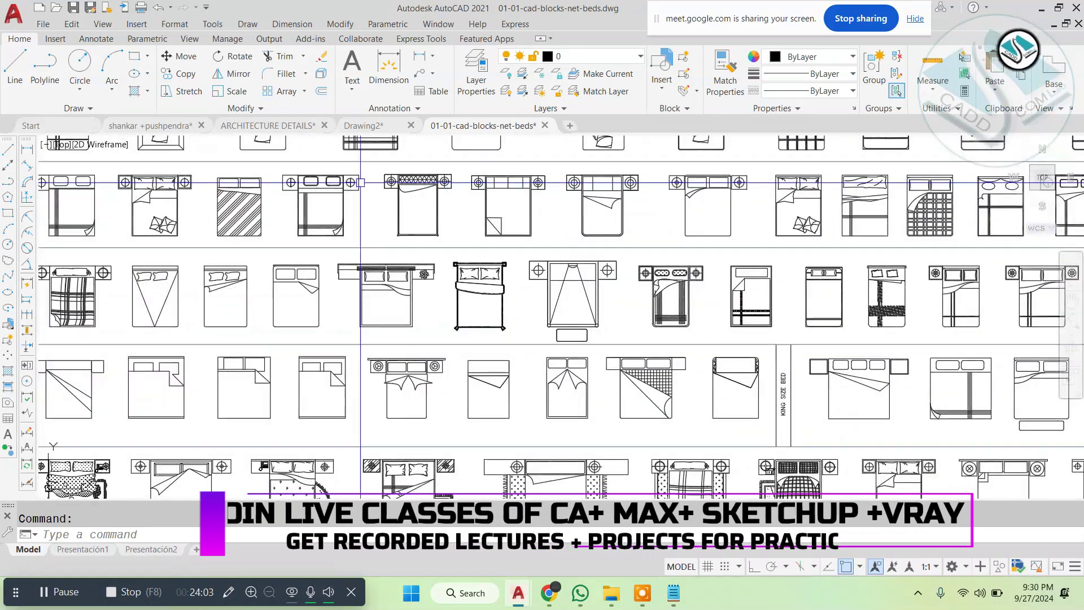
{"action": "middle_click_drag", "start_coordinate": [562, 258], "coordinate": [488, 209]}
{"action": "scroll", "coordinate": [286, 226], "scroll_direction": "up", "scroll_amount": 2}
{"action": "scroll", "coordinate": [285, 227], "scroll_direction": "up", "scroll_amount": 4}
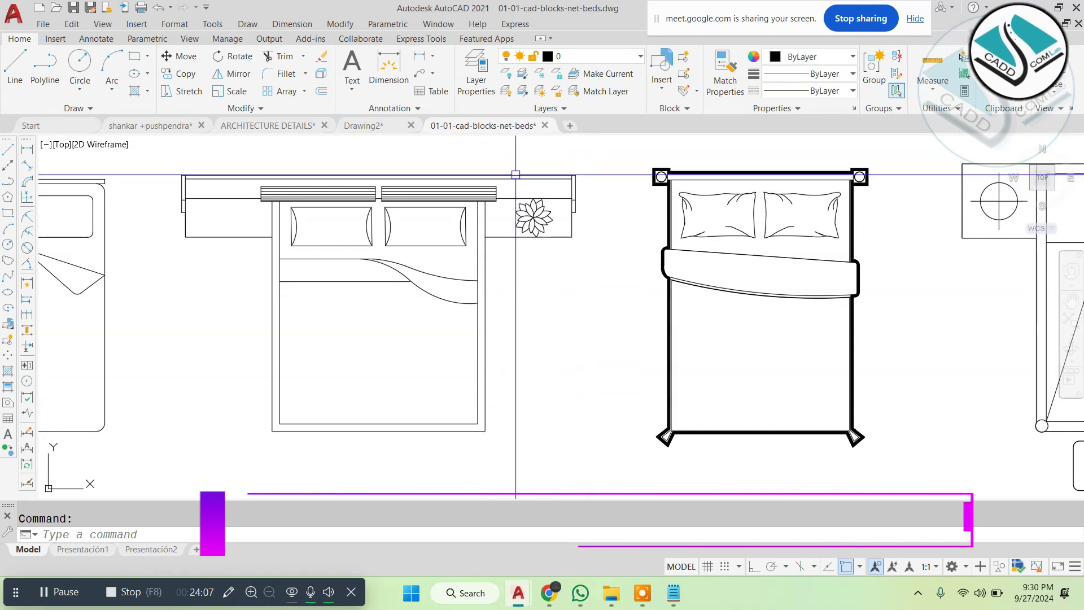
{"action": "scroll", "coordinate": [515, 175], "scroll_direction": "down", "scroll_amount": 5}
{"action": "mouse_move", "coordinate": [573, 319]}
{"action": "middle_mouse_down"}
{"action": "mouse_move", "coordinate": [574, 283]}
{"action": "mouse_move", "coordinate": [515, 211]}
{"action": "middle_mouse_up"}
{"action": "mouse_move", "coordinate": [613, 287]}
{"action": "middle_mouse_down"}
{"action": "mouse_move", "coordinate": [206, 271]}
{"action": "mouse_move", "coordinate": [574, 286]}
{"action": "mouse_move", "coordinate": [368, 260]}
{"action": "mouse_move", "coordinate": [353, 270]}
{"action": "middle_mouse_up"}
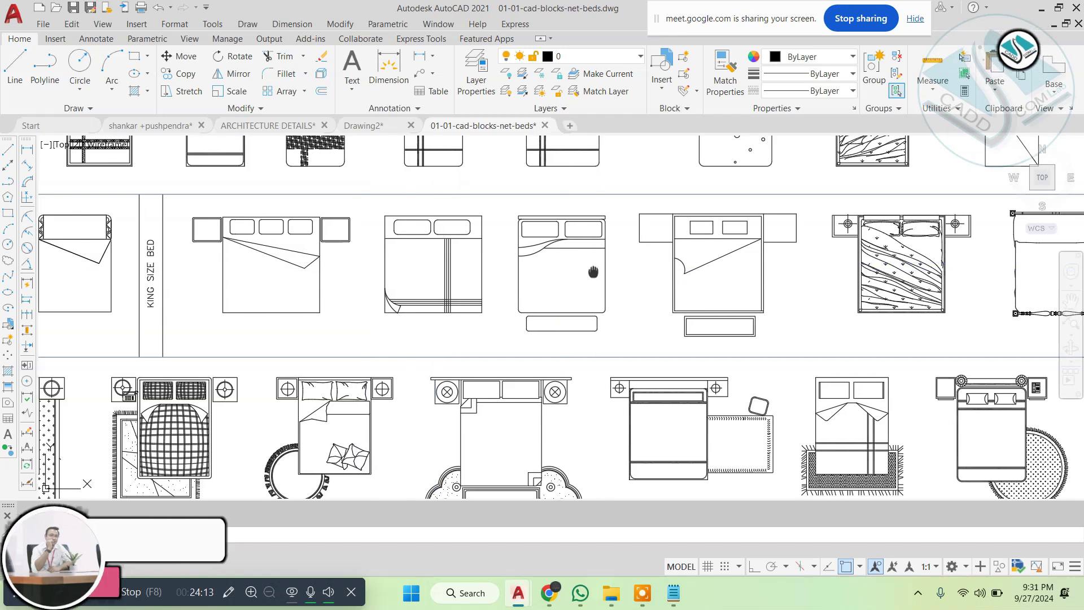
{"action": "middle_click_drag", "start_coordinate": [595, 267], "coordinate": [256, 278]}
{"action": "scroll", "coordinate": [607, 257], "scroll_direction": "down", "scroll_amount": 2}
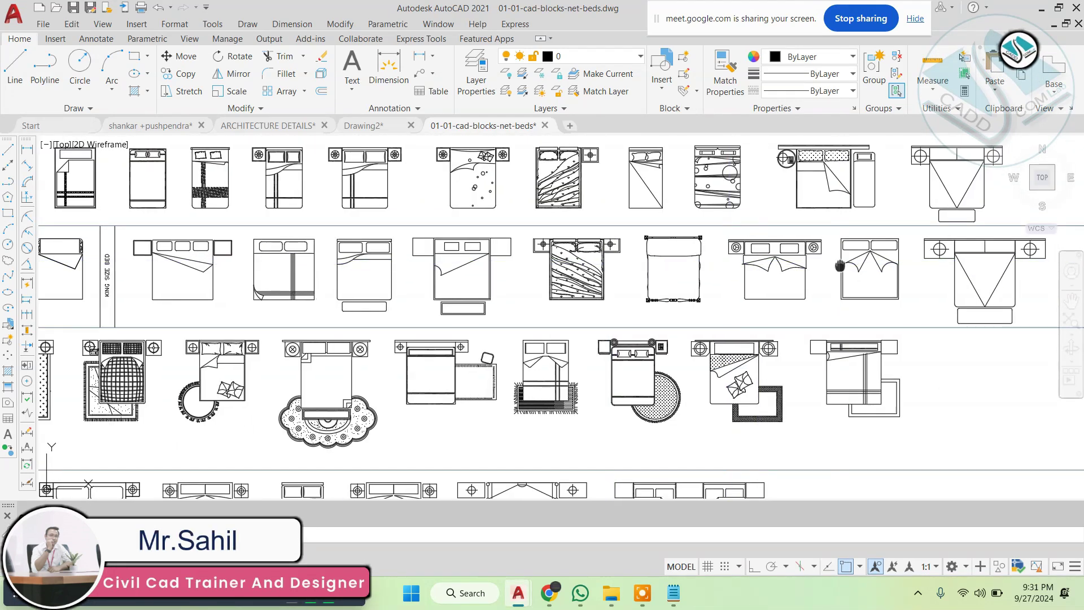
{"action": "mouse_move", "coordinate": [839, 266]}
{"action": "middle_mouse_down"}
{"action": "mouse_move", "coordinate": [685, 286]}
{"action": "mouse_move", "coordinate": [751, 261]}
{"action": "middle_mouse_up"}
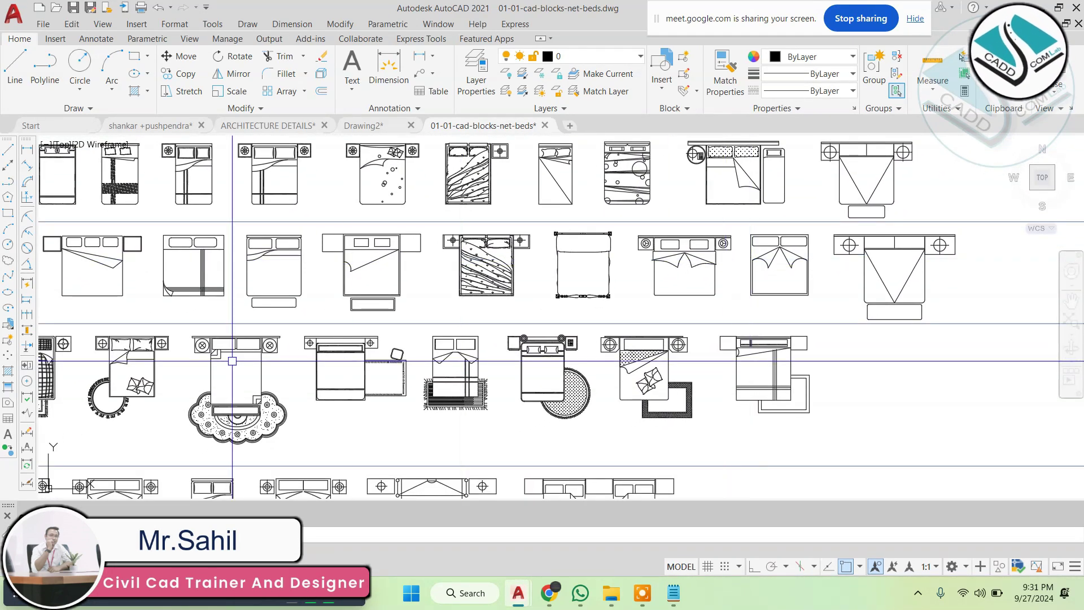
{"action": "middle_click_drag", "start_coordinate": [232, 361], "coordinate": [302, 343]}
{"action": "scroll", "coordinate": [835, 232], "scroll_direction": "up", "scroll_amount": 4}
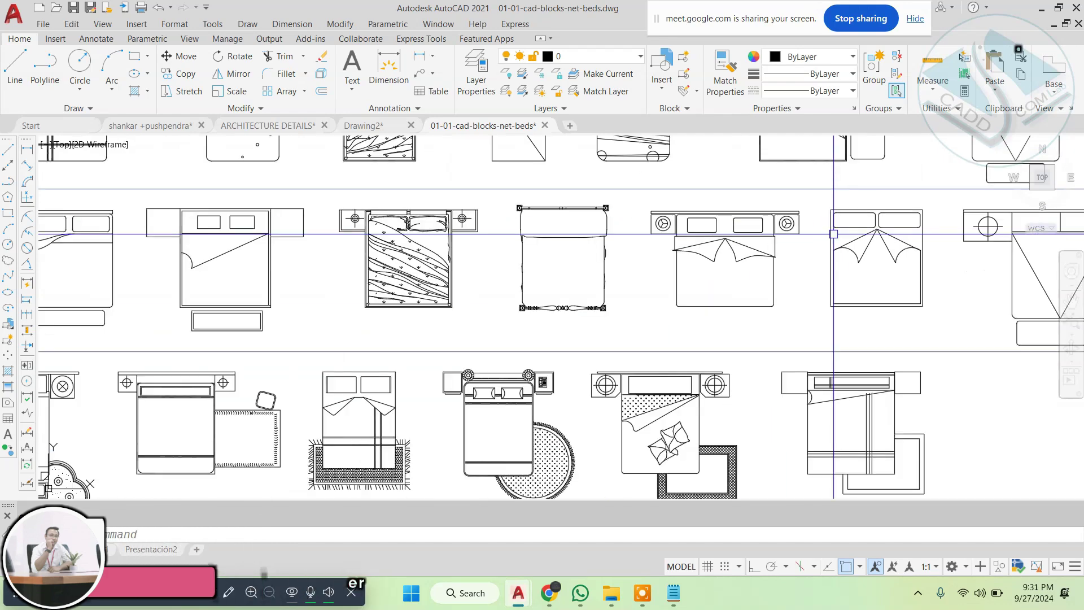
{"action": "scroll", "coordinate": [680, 231], "scroll_direction": "down", "scroll_amount": 4}
{"action": "mouse_move", "coordinate": [627, 240]}
{"action": "middle_mouse_down"}
{"action": "mouse_move", "coordinate": [594, 437]}
{"action": "mouse_move", "coordinate": [696, 190]}
{"action": "middle_mouse_up"}
{"action": "middle_click_drag", "start_coordinate": [368, 288], "coordinate": [604, 229]}
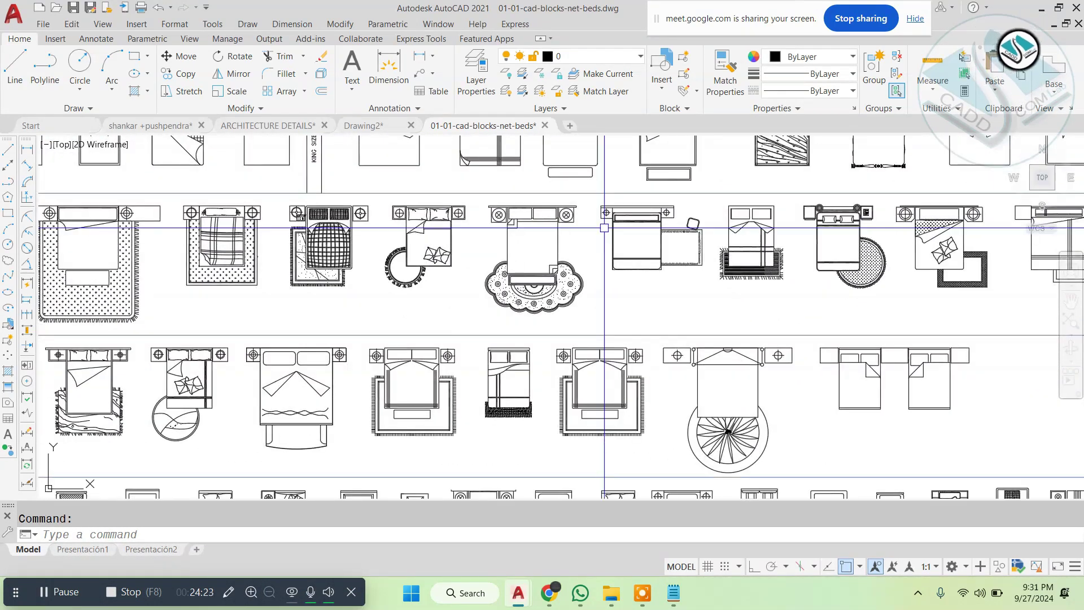
{"action": "middle_click_drag", "start_coordinate": [359, 307], "coordinate": [518, 228]}
{"action": "mouse_move", "coordinate": [361, 305]}
{"action": "middle_mouse_down"}
{"action": "mouse_move", "coordinate": [552, 318]}
{"action": "mouse_move", "coordinate": [552, 294]}
{"action": "middle_mouse_up"}
{"action": "scroll", "coordinate": [353, 281], "scroll_direction": "up", "scroll_amount": 4}
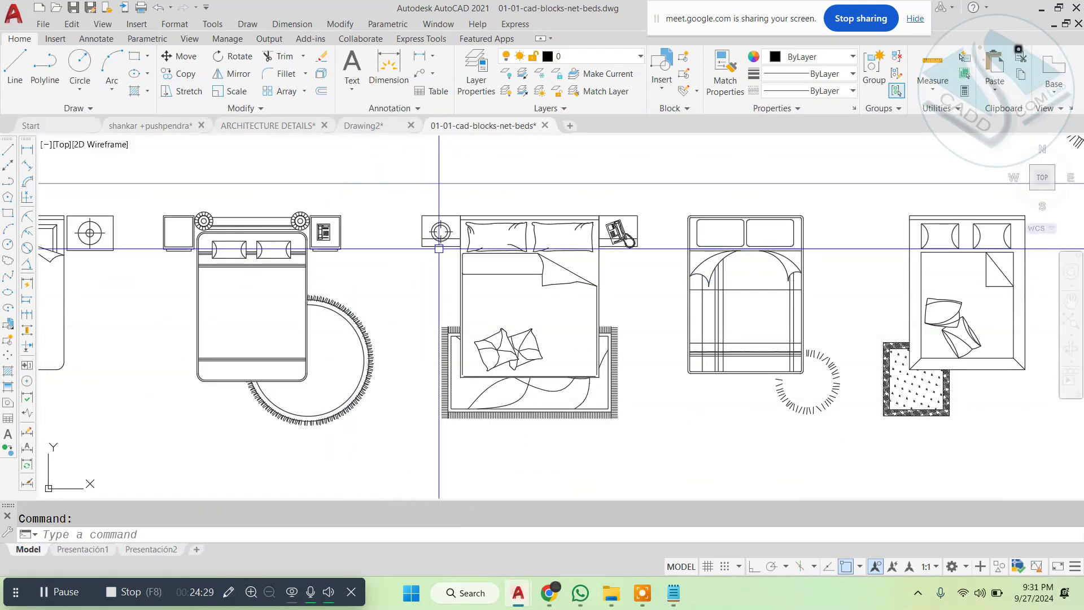
{"action": "scroll", "coordinate": [543, 265], "scroll_direction": "down", "scroll_amount": 2}
Step: Copy the double bed block with side tables, telephone and rug into the floor-plan drawing, beside the sheets
{"action": "left_click", "coordinate": [506, 254]}
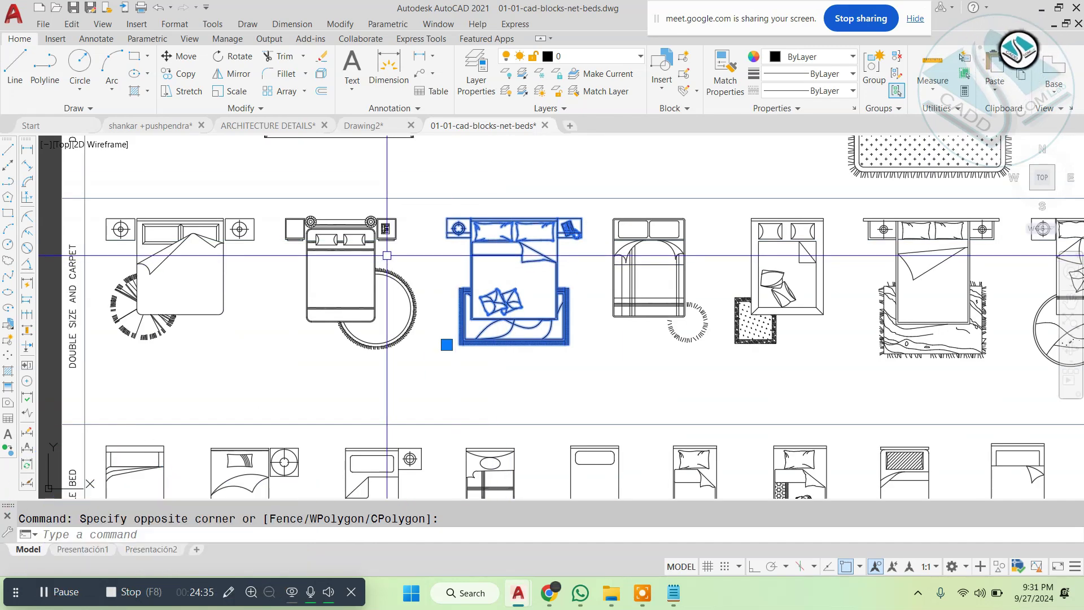
{"action": "left_click", "coordinate": [165, 124]}
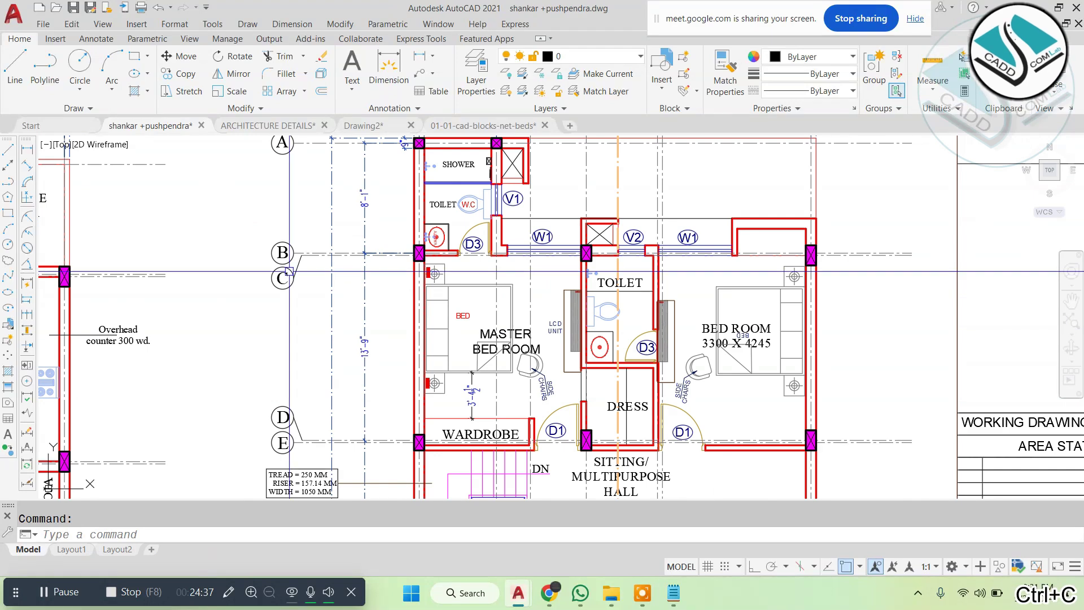
{"action": "key", "text": "ctrl+v"}
{"action": "scroll", "coordinate": [448, 307], "scroll_direction": "down", "scroll_amount": 6}
{"action": "key", "text": "Escape"}
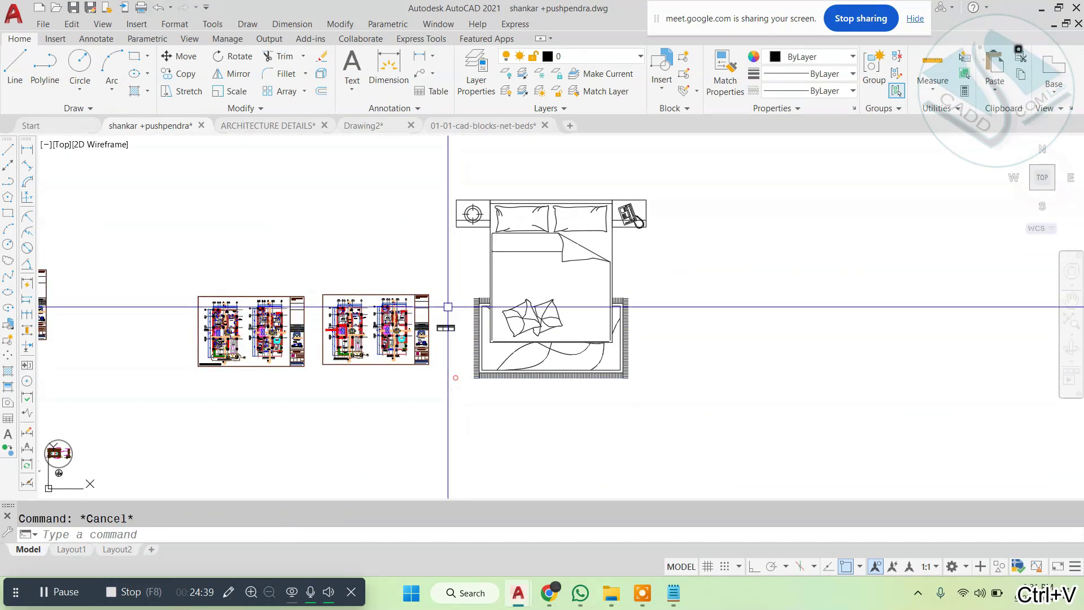
Step: Scale the pasted bed block down beside the drawing sheets
{"action": "key", "text": "space"}
{"action": "left_click", "coordinate": [617, 212]}
{"action": "left_click", "coordinate": [562, 244]}
{"action": "type", "text": "SC"}
{"action": "key", "text": "space"}
{"action": "scroll", "coordinate": [488, 311], "scroll_direction": "up", "scroll_amount": 5}
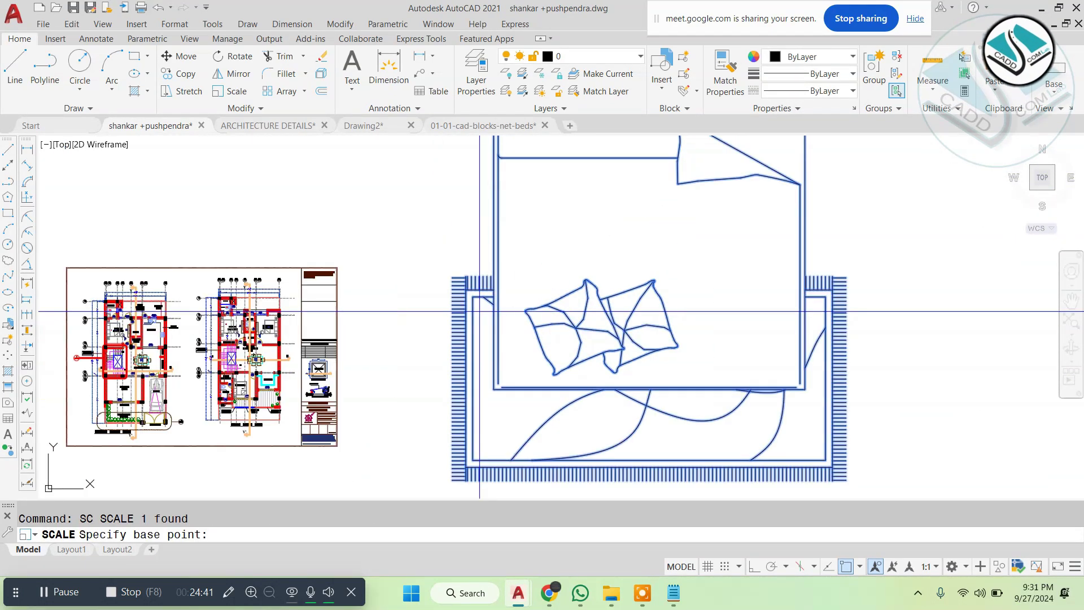
{"action": "left_click", "coordinate": [433, 339]}
{"action": "left_click", "coordinate": [452, 332]}
{"action": "scroll", "coordinate": [460, 326], "scroll_direction": "up", "scroll_amount": 8}
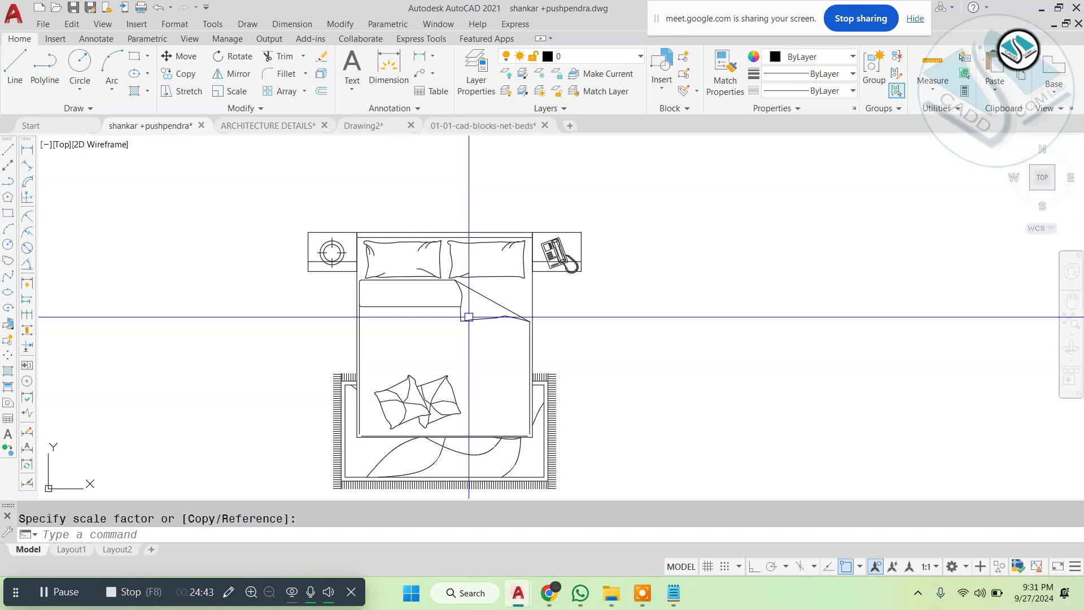
{"action": "type", "text": "REC"}
{"action": "key", "text": "space"}
{"action": "key", "text": "Escape"}
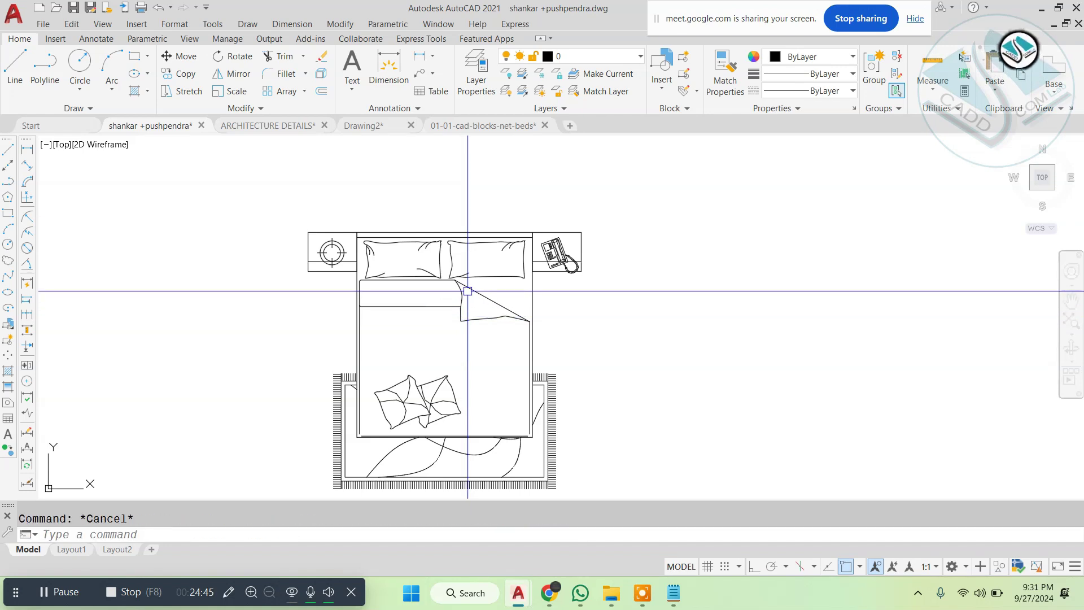
Step: Draw a horizontal 6' reference line beside the bed block with Ortho on
{"action": "left_click", "coordinate": [693, 304]}
{"action": "left_click", "coordinate": [755, 566]}
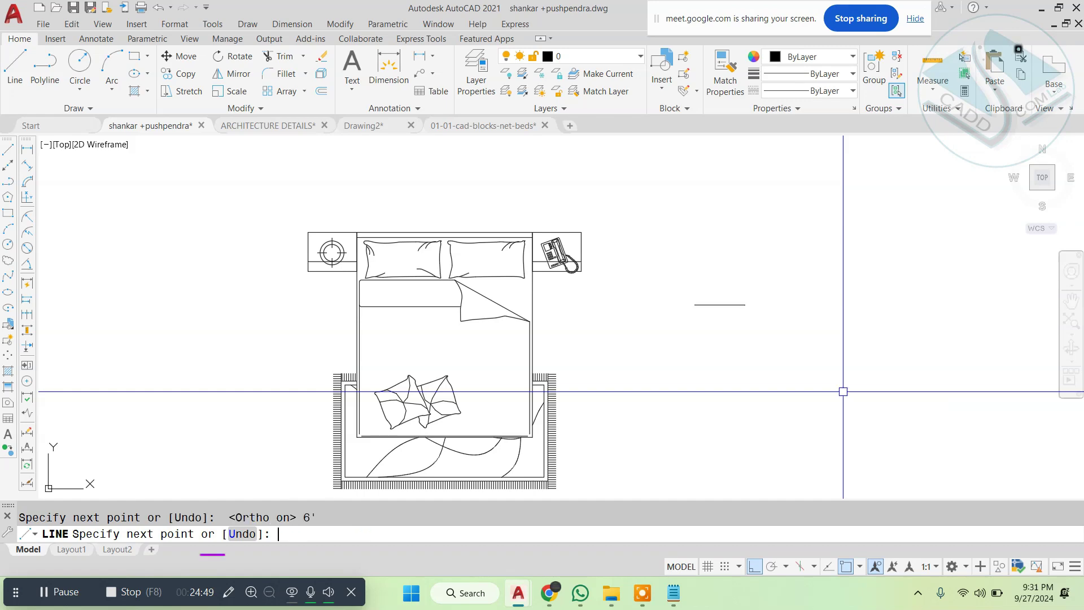
{"action": "key", "text": "Escape"}
Step: Scale the bed block by reference from the bed's upper corner so the bed's width matches the length of the 6' line
{"action": "left_click", "coordinate": [439, 179]}
{"action": "left_click", "coordinate": [380, 242]}
{"action": "type", "text": "SC"}
{"action": "key", "text": "space"}
{"action": "scroll", "coordinate": [378, 245], "scroll_direction": "up", "scroll_amount": 2}
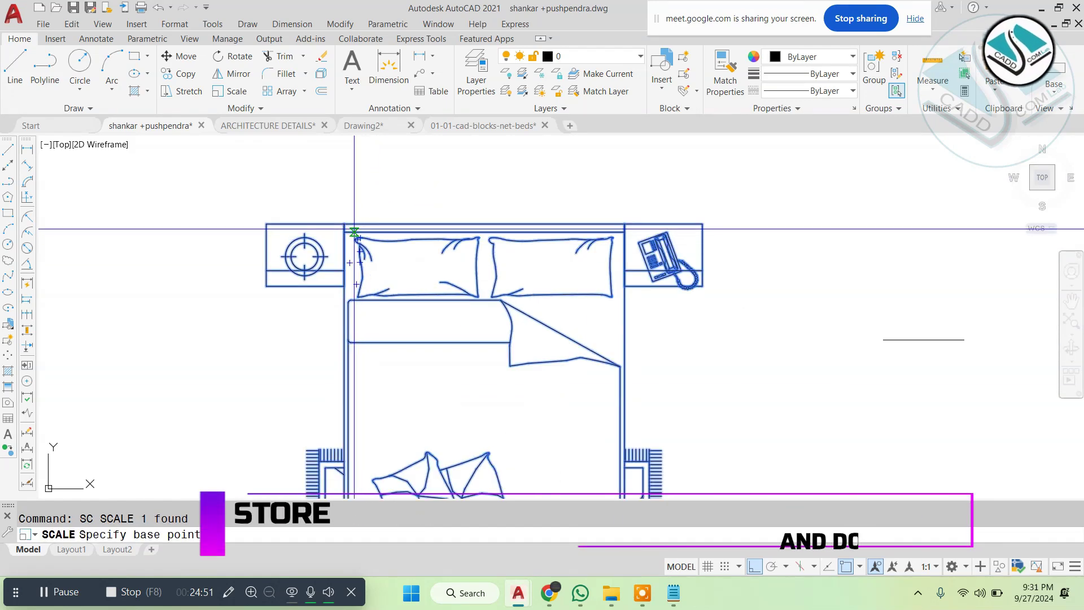
{"action": "left_click", "coordinate": [344, 223]}
{"action": "type", "text": "R"}
{"action": "key", "text": "space"}
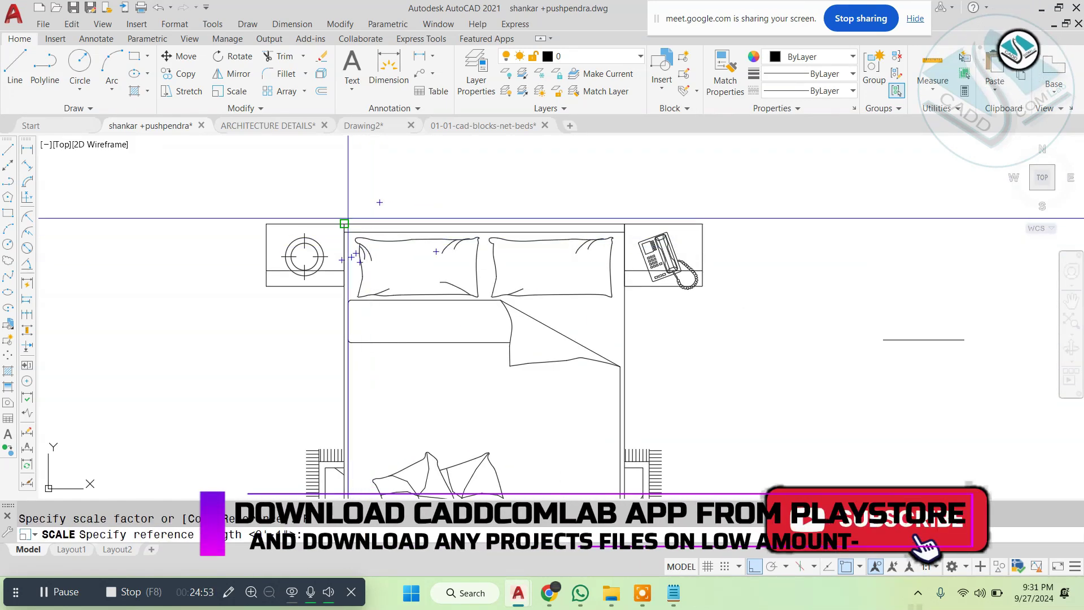
{"action": "left_click", "coordinate": [348, 218]}
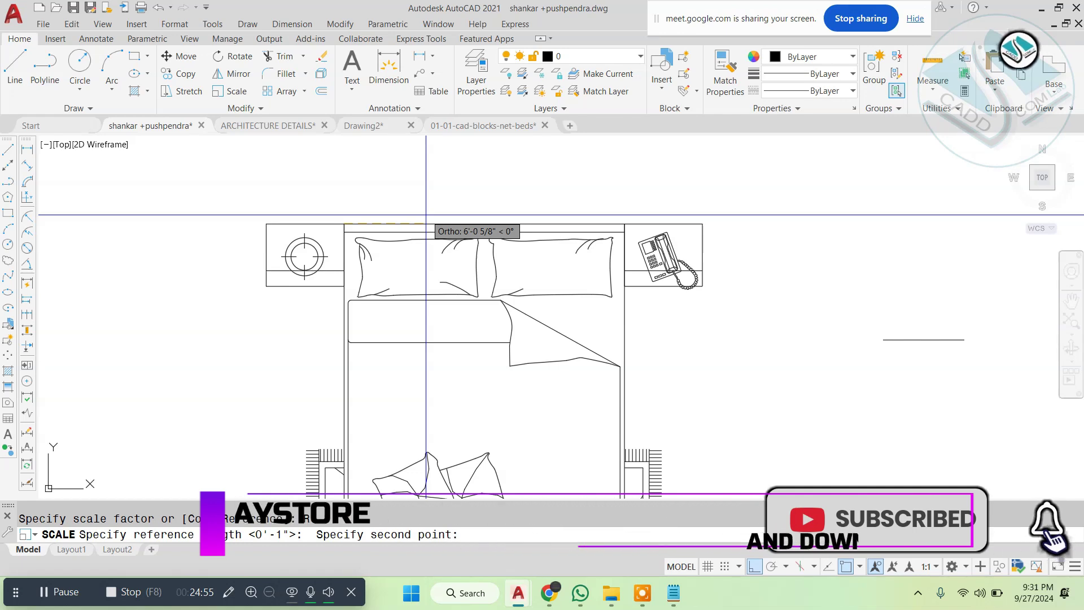
{"action": "left_click", "coordinate": [623, 224]}
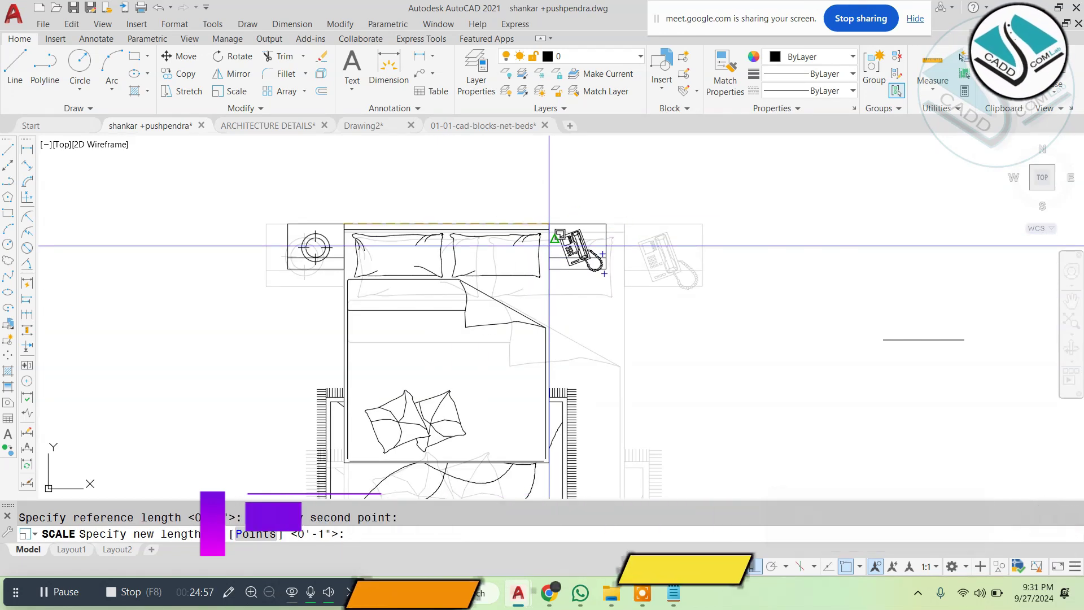
{"action": "type", "text": "P"}
{"action": "key", "text": "space"}
{"action": "scroll", "coordinate": [708, 312], "scroll_direction": "up", "scroll_amount": 6}
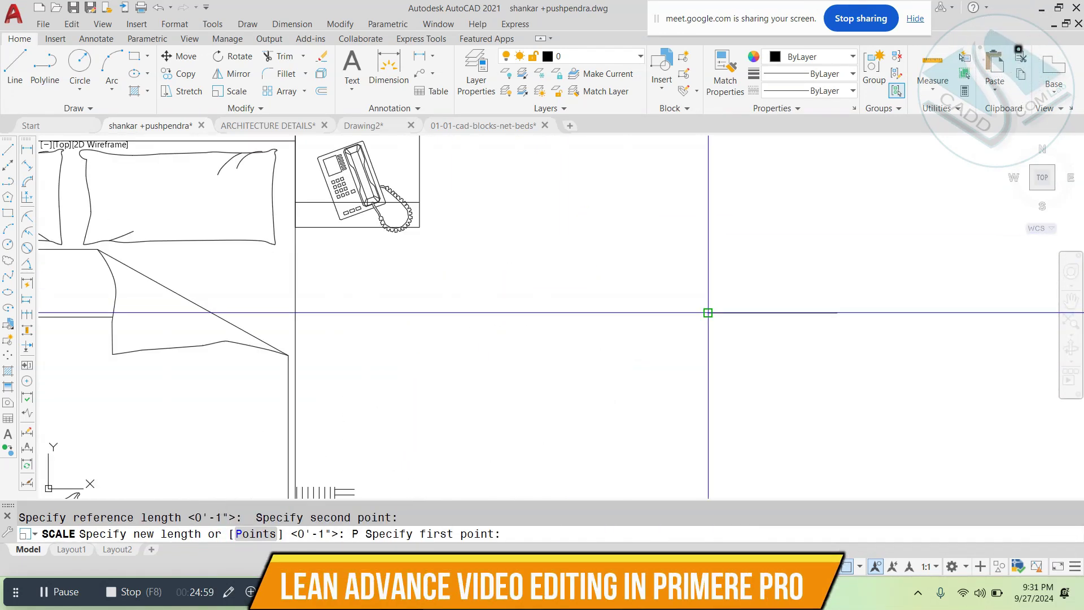
{"action": "left_click", "coordinate": [708, 312]}
{"action": "left_click", "coordinate": [837, 312]}
Step: Move the scaled bed block close to the reference line with Ortho off
{"action": "scroll", "coordinate": [599, 304], "scroll_direction": "down", "scroll_amount": 2}
{"action": "left_click", "coordinate": [300, 192]}
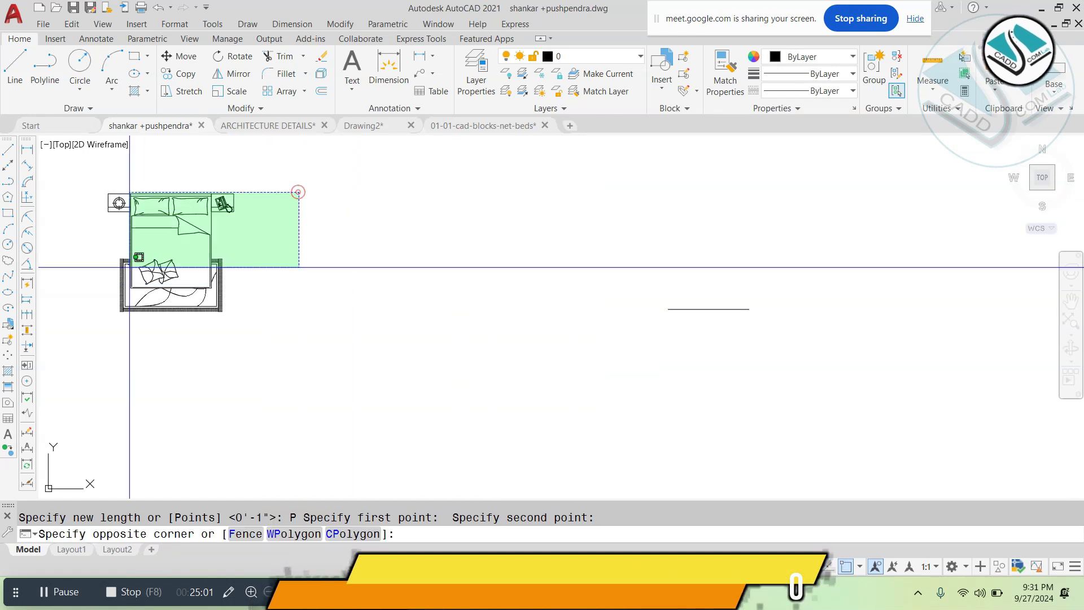
{"action": "left_click", "coordinate": [128, 266]}
{"action": "type", "text": "m"}
{"action": "key", "text": "space"}
{"action": "left_click", "coordinate": [160, 234]}
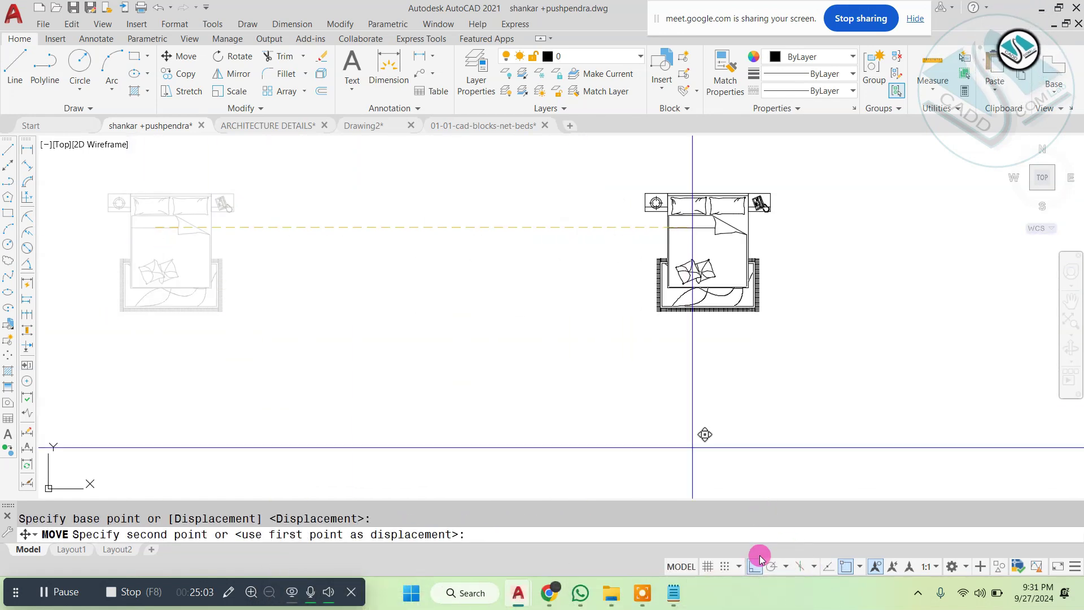
{"action": "key", "text": "F8"}
{"action": "left_click", "coordinate": [572, 304]}
{"action": "scroll", "coordinate": [557, 286], "scroll_direction": "up", "scroll_amount": 3}
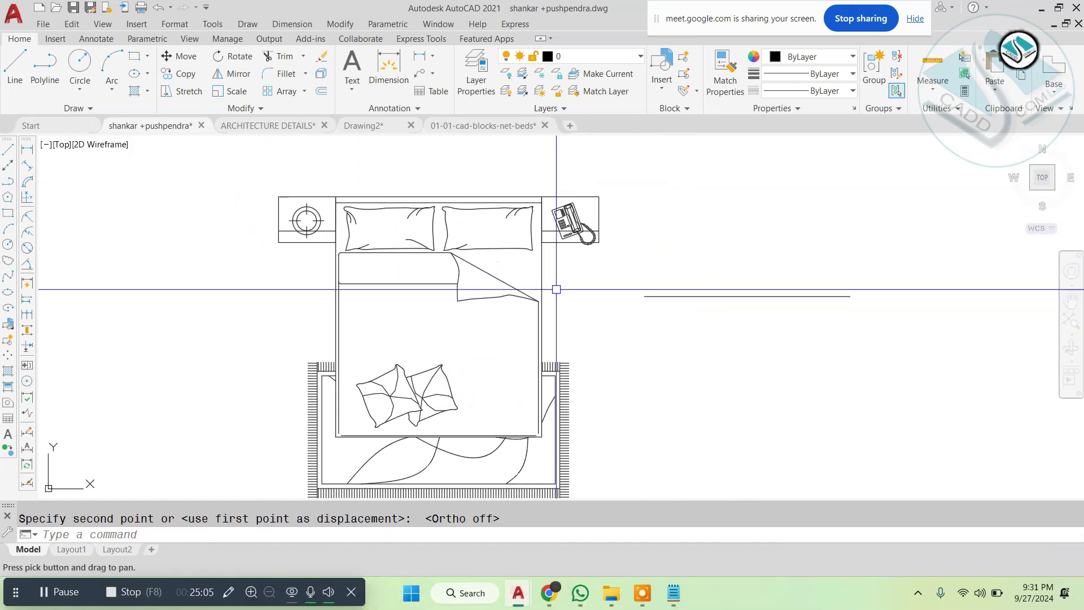
Step: Explode the bed block into separate objects
{"action": "middle_click_drag", "start_coordinate": [477, 363], "coordinate": [473, 285]}
{"action": "key", "text": "Escape"}
{"action": "left_click", "coordinate": [523, 352]}
{"action": "left_click", "coordinate": [616, 319]}
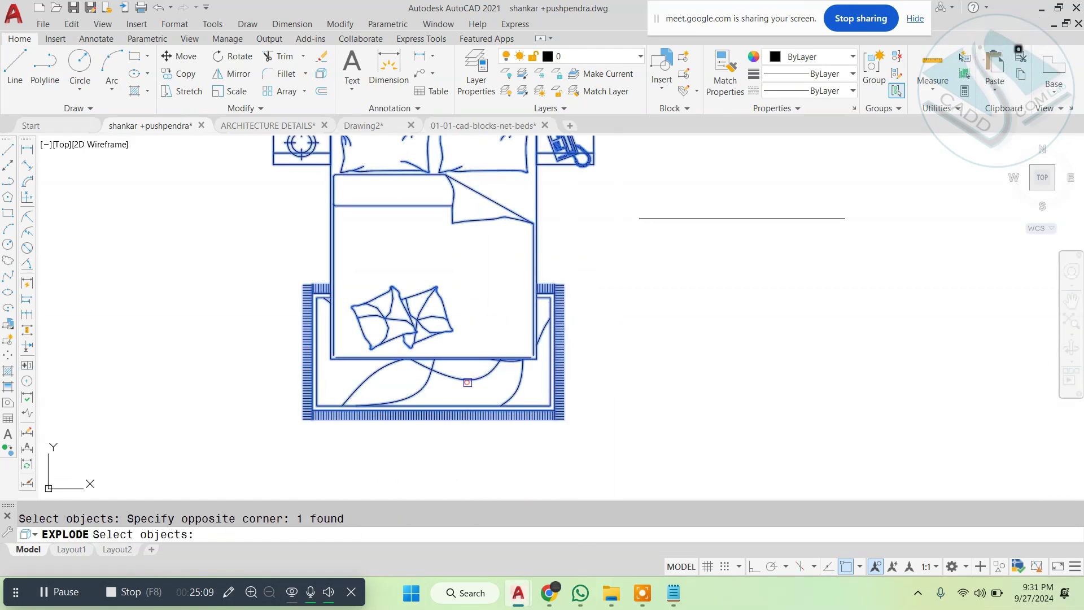
{"action": "key", "text": "Return"}
Step: Erase the rug's border and fringe pieces along both sides of the bed
{"action": "left_click", "coordinate": [507, 269]}
{"action": "left_click", "coordinate": [624, 453]}
{"action": "type", "text": "e"}
{"action": "key", "text": "Return"}
{"action": "left_click", "coordinate": [269, 263]}
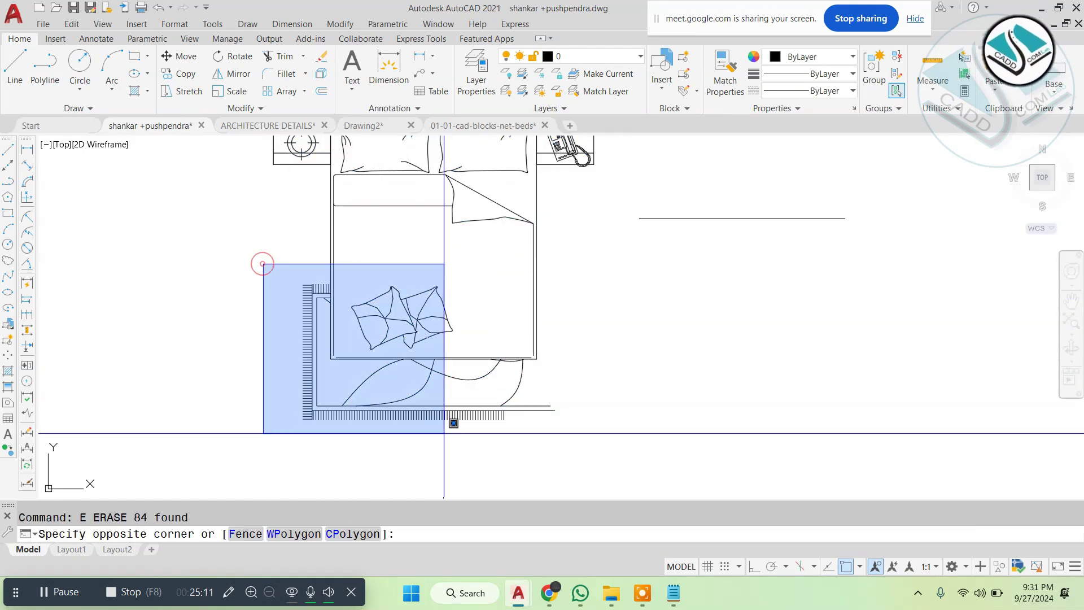
{"action": "left_click", "coordinate": [338, 437]}
{"action": "type", "text": "e"}
{"action": "key", "text": "Return"}
Step: Erase the remaining rug lines, curves and fringe below the foot of the bed
{"action": "left_click", "coordinate": [344, 345]}
{"action": "left_click", "coordinate": [620, 455]}
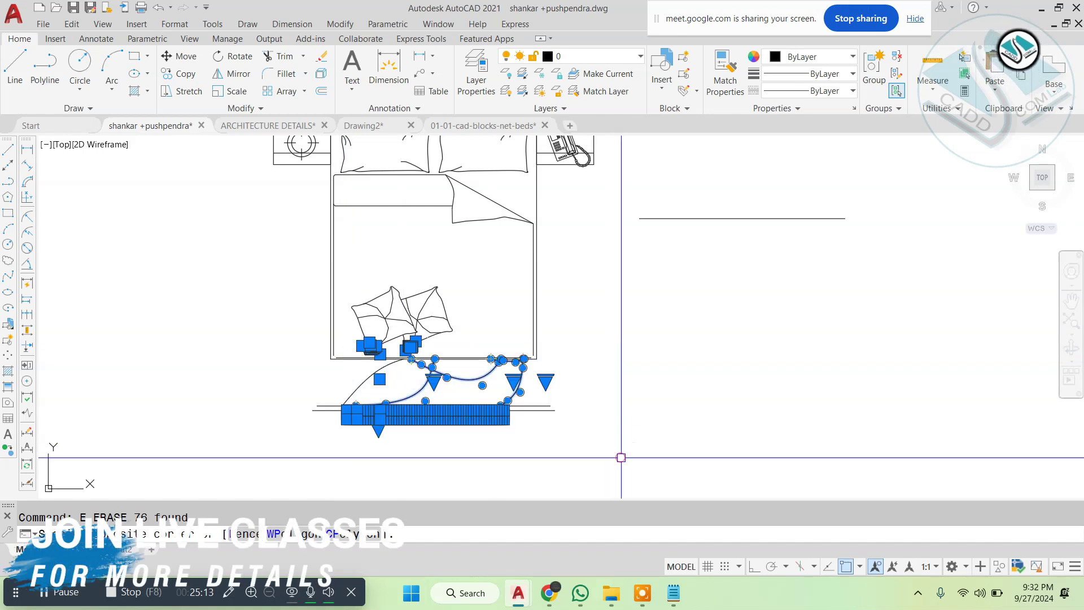
{"action": "key", "text": "Escape"}
{"action": "left_click", "coordinate": [598, 387]}
{"action": "left_click", "coordinate": [249, 453]}
{"action": "type", "text": "e"}
{"action": "key", "text": "Return"}
{"action": "scroll", "coordinate": [388, 309], "scroll_direction": "up", "scroll_amount": 3}
{"action": "scroll", "coordinate": [388, 309], "scroll_direction": "up", "scroll_amount": 2}
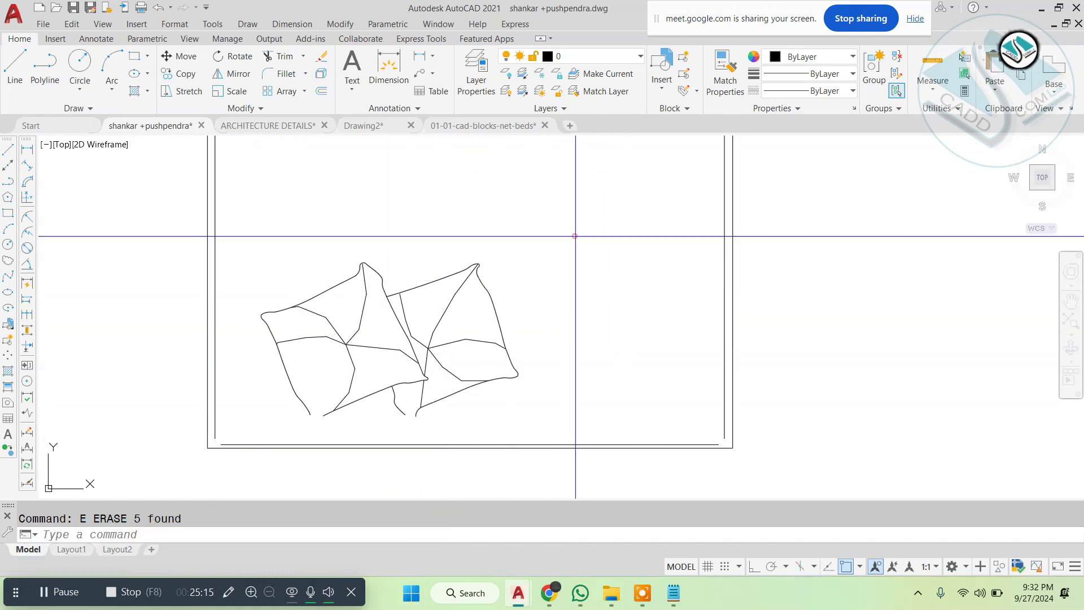
{"action": "left_click", "coordinate": [573, 235]}
{"action": "left_click", "coordinate": [256, 434]}
{"action": "type", "text": "m"}
{"action": "key", "text": "Return"}
{"action": "left_click", "coordinate": [378, 386]}
{"action": "scroll", "coordinate": [491, 356], "scroll_direction": "down", "scroll_amount": 2}
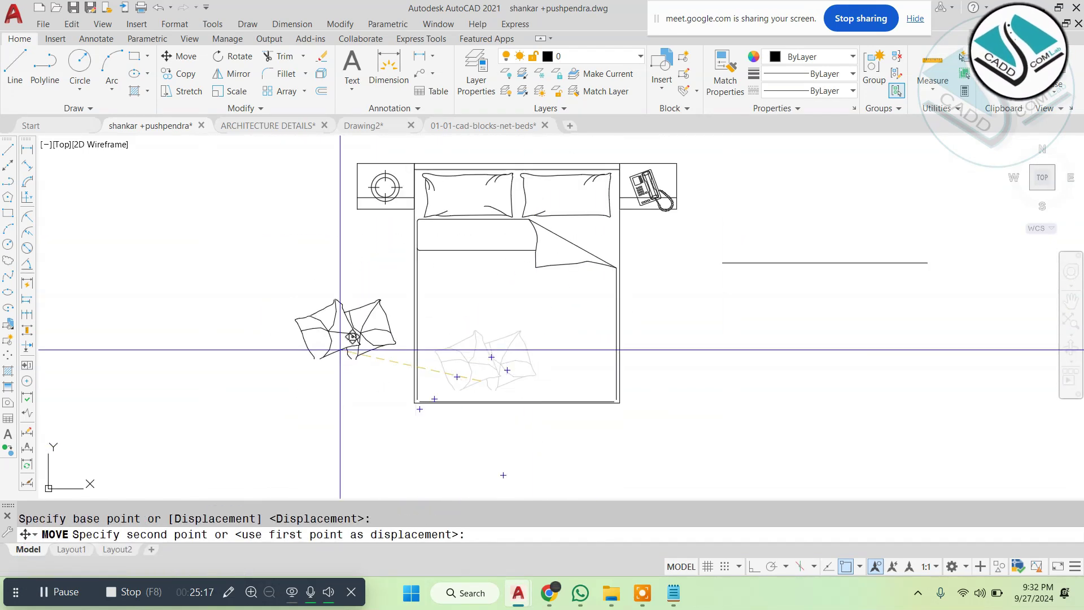
{"action": "key", "text": "Escape"}
{"action": "scroll", "coordinate": [395, 338], "scroll_direction": "up", "scroll_amount": 3}
{"action": "type", "text": "vs"}
{"action": "key", "text": "Return"}
{"action": "scroll", "coordinate": [338, 315], "scroll_direction": "up", "scroll_amount": 4}
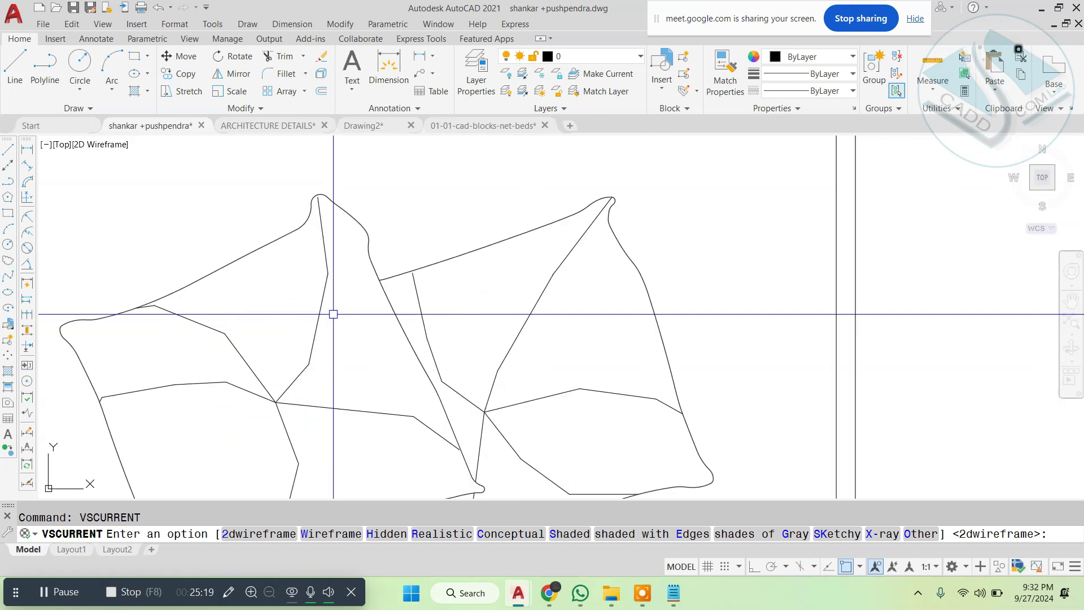
{"action": "key", "text": "Escape"}
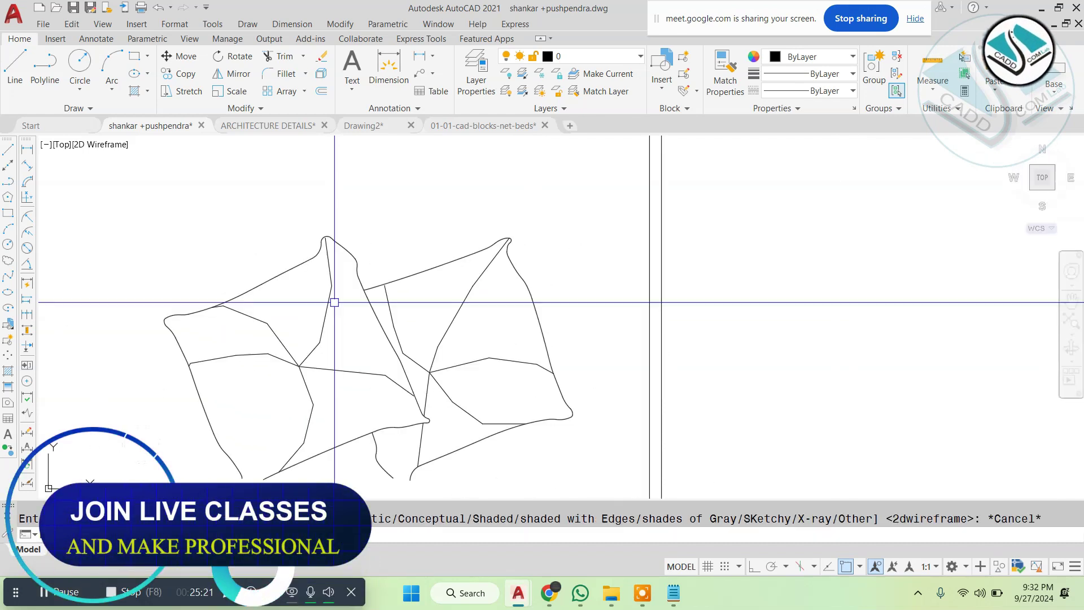
Step: Erase the central fold lines of the left cushion and extend its remaining fold lines inward
{"action": "scroll", "coordinate": [314, 363], "scroll_direction": "down", "scroll_amount": 2}
{"action": "scroll", "coordinate": [323, 308], "scroll_direction": "up", "scroll_amount": 2}
{"action": "type", "text": "re"}
{"action": "key", "text": "Return"}
{"action": "key", "text": "Escape"}
{"action": "left_click", "coordinate": [340, 277]}
{"action": "left_click", "coordinate": [273, 317]}
{"action": "type", "text": "e"}
{"action": "key", "text": "Return"}
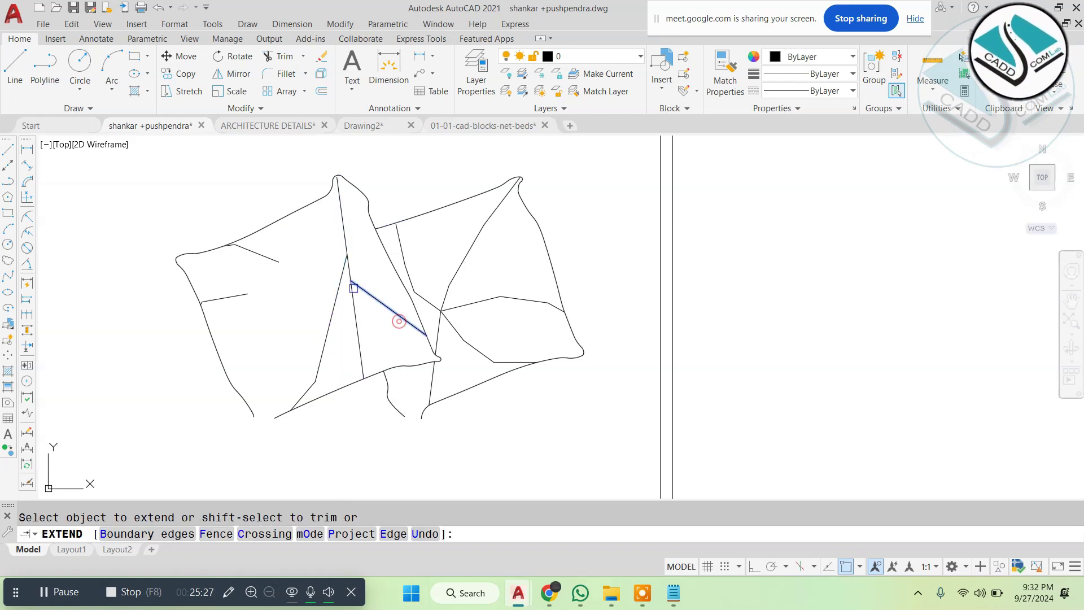
{"action": "key", "text": "Escape"}
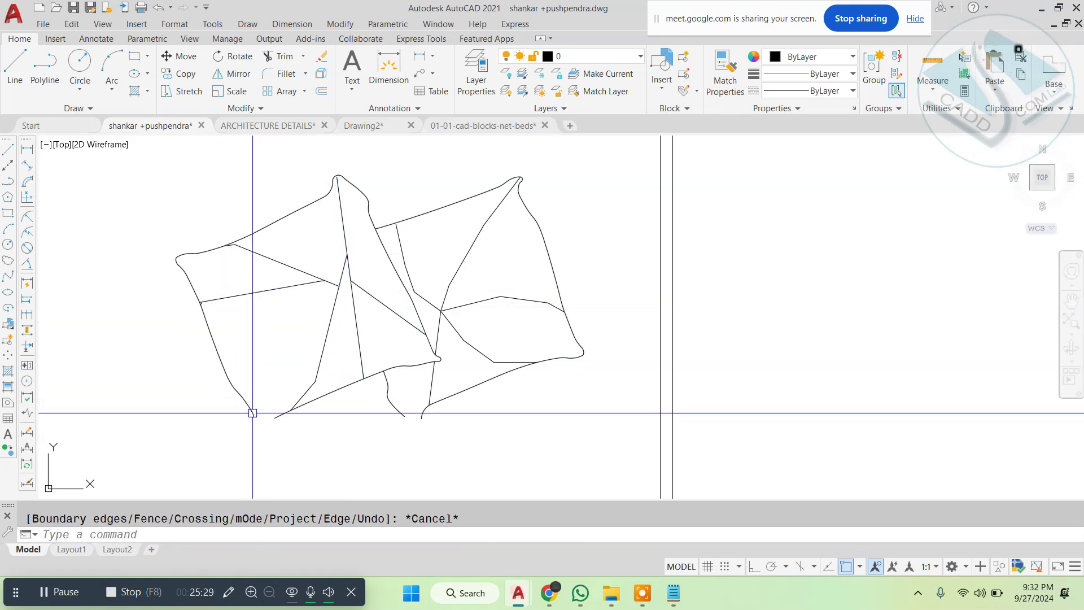
Step: Close the left cushion's open lower corner with a short line, extending the bottom edge to it and trimming the excess
{"action": "scroll", "coordinate": [254, 415], "scroll_direction": "up", "scroll_amount": 4}
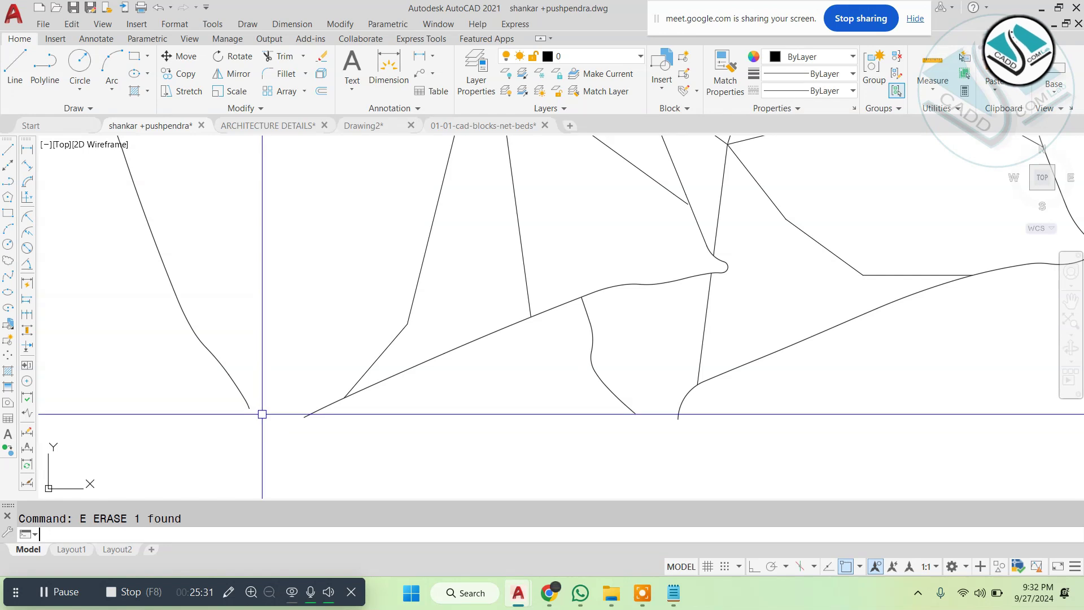
{"action": "left_click", "coordinate": [250, 408]}
{"action": "left_click", "coordinate": [303, 470]}
{"action": "key", "text": "Escape"}
{"action": "type", "text": "ex"}
{"action": "key", "text": "Return"}
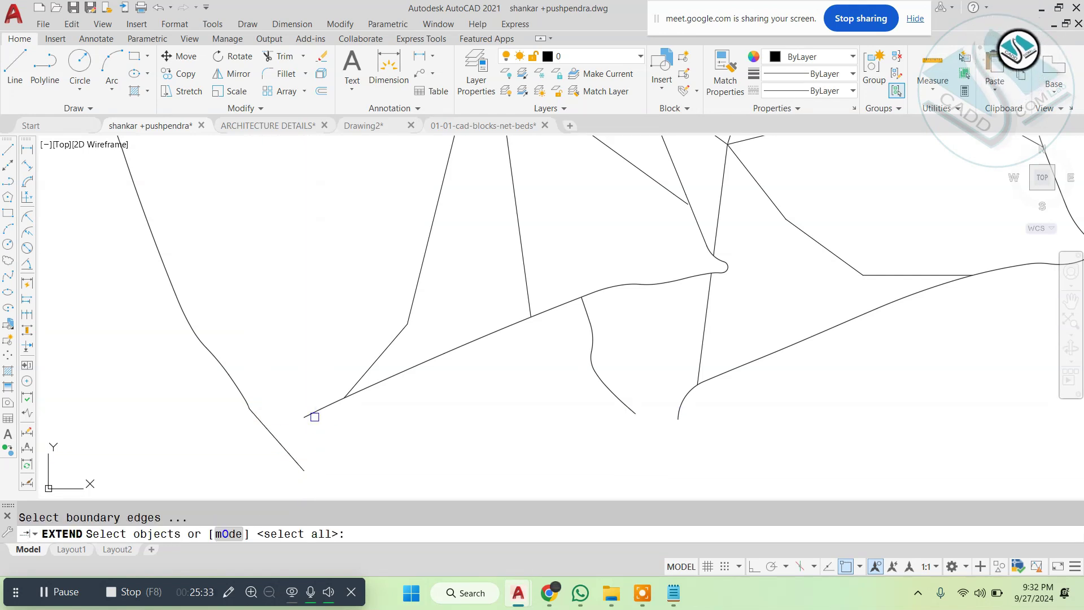
{"action": "key", "text": "Escape"}
{"action": "type", "text": "tr"}
{"action": "key", "text": "Return"}
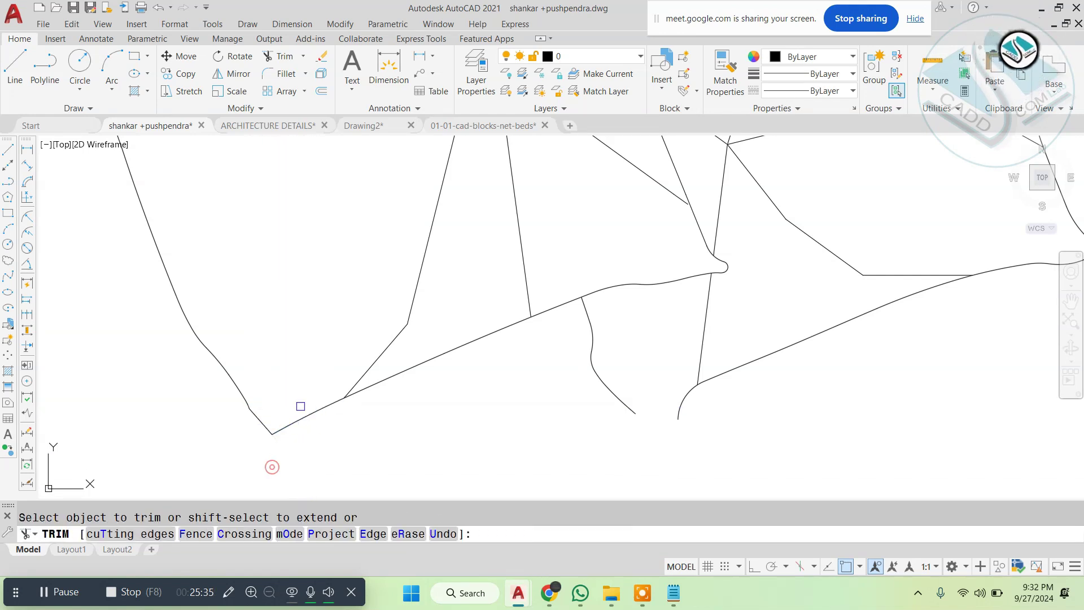
{"action": "scroll", "coordinate": [300, 406], "scroll_direction": "down", "scroll_amount": 4}
{"action": "scroll", "coordinate": [476, 274], "scroll_direction": "up", "scroll_amount": 2}
{"action": "key", "text": "Escape"}
Step: Erase the central fold lines of the right cushion and the leftover fold near its upper edge
{"action": "left_click", "coordinate": [538, 262]}
{"action": "left_click", "coordinate": [447, 337]}
{"action": "type", "text": "e"}
{"action": "key", "text": "Return"}
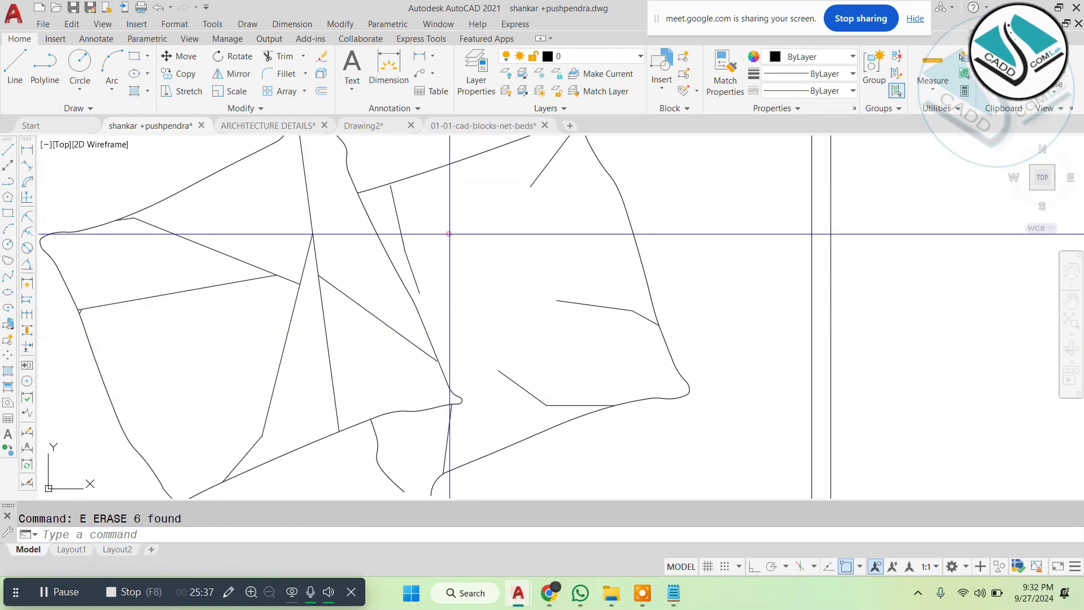
{"action": "left_click", "coordinate": [449, 234]}
{"action": "left_click", "coordinate": [395, 258]}
{"action": "type", "text": "e"}
{"action": "key", "text": "Return"}
{"action": "key", "text": "Return"}
Step: Erase the right cushion's remaining folds and lower side segment, and extend its outer side to the bottom edge
{"action": "left_click", "coordinate": [516, 218]}
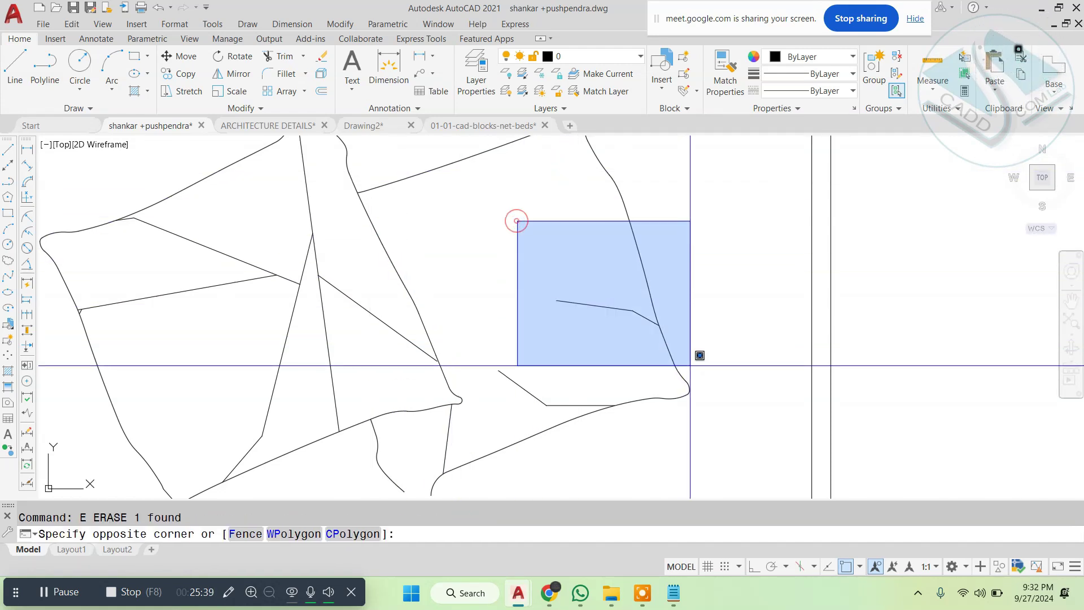
{"action": "left_click", "coordinate": [701, 358]}
{"action": "key", "text": "Return"}
{"action": "left_click", "coordinate": [527, 404]}
{"action": "left_click", "coordinate": [642, 288]}
{"action": "type", "text": "e"}
{"action": "key", "text": "Return"}
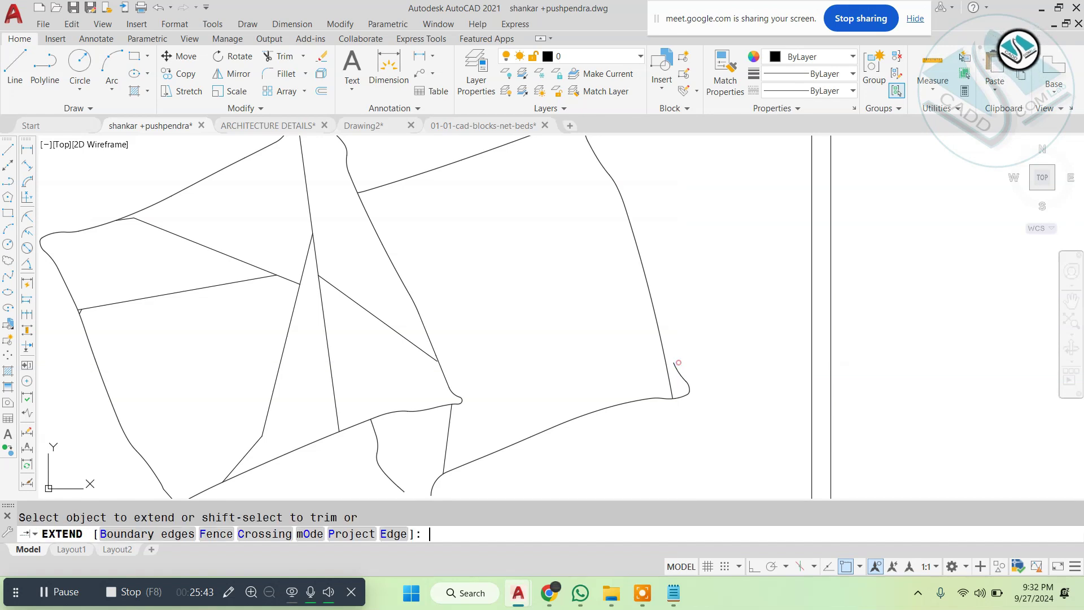
{"action": "key", "text": "Escape"}
Step: Trim and erase the leftover curved pieces at the right cushion's outer lower corner
{"action": "left_click", "coordinate": [676, 371]}
{"action": "type", "text": "e"}
{"action": "key", "text": "Return"}
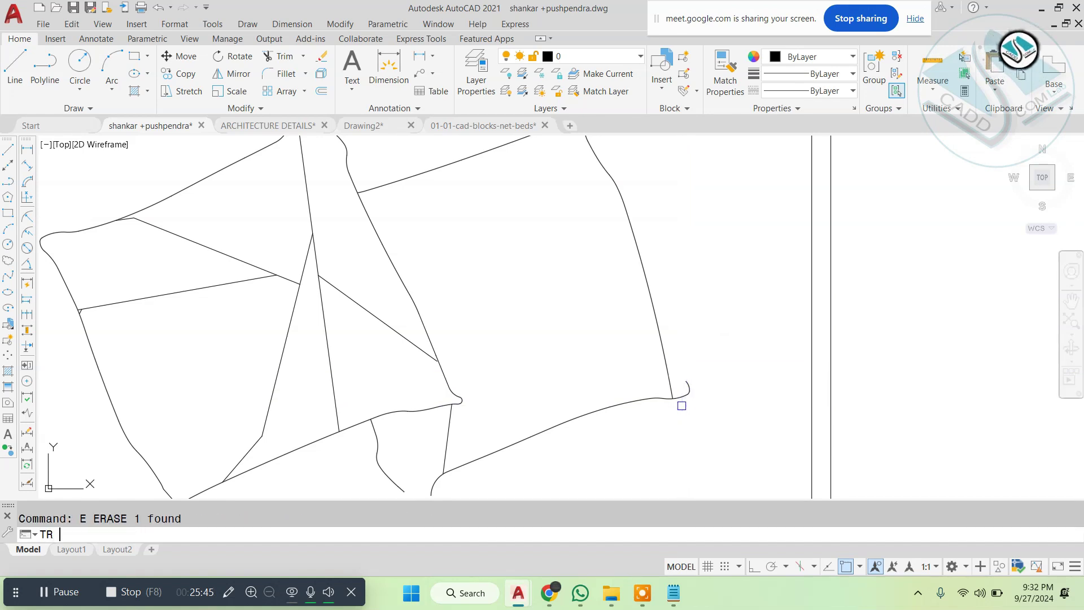
{"action": "scroll", "coordinate": [682, 406], "scroll_direction": "up", "scroll_amount": 4}
{"action": "left_click", "coordinate": [680, 417]}
{"action": "scroll", "coordinate": [660, 364], "scroll_direction": "down", "scroll_amount": 2}
{"action": "key", "text": "Escape"}
{"action": "left_click", "coordinate": [677, 372]}
{"action": "type", "text": "e"}
{"action": "key", "text": "space"}
{"action": "left_click", "coordinate": [696, 342]}
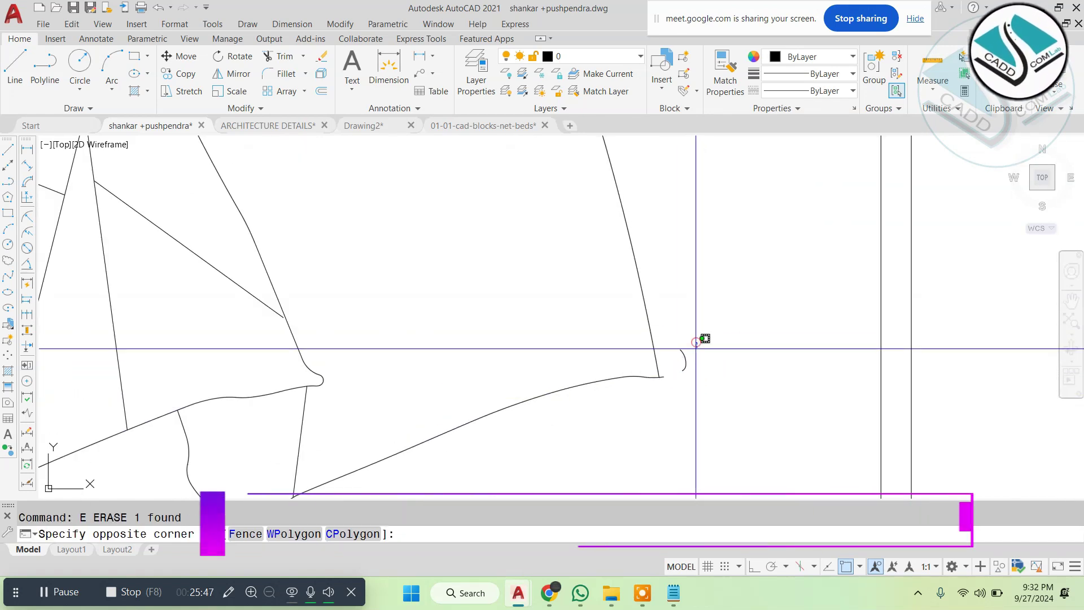
{"action": "scroll", "coordinate": [678, 367], "scroll_direction": "down", "scroll_amount": 3}
{"action": "left_click", "coordinate": [675, 378]}
{"action": "key", "text": "Return"}
Step: Extend the open curve at the bottom of the right cushion and stretch the short corner arc down across it
{"action": "scroll", "coordinate": [529, 389], "scroll_direction": "up", "scroll_amount": 3}
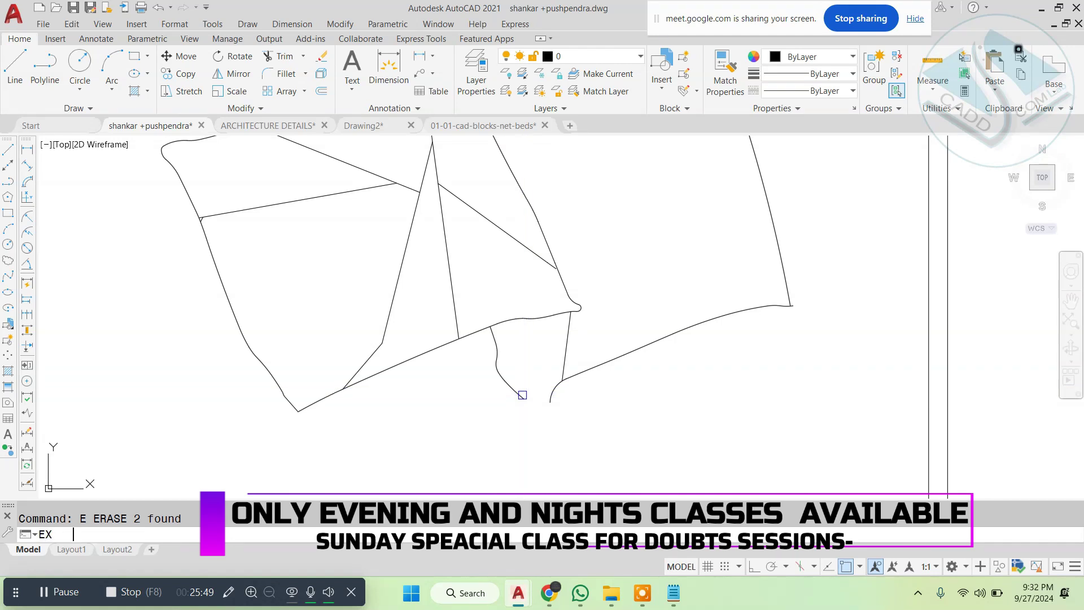
{"action": "key", "text": "Escape"}
{"action": "type", "text": "ex"}
{"action": "key", "text": "space"}
{"action": "left_click", "coordinate": [553, 391]}
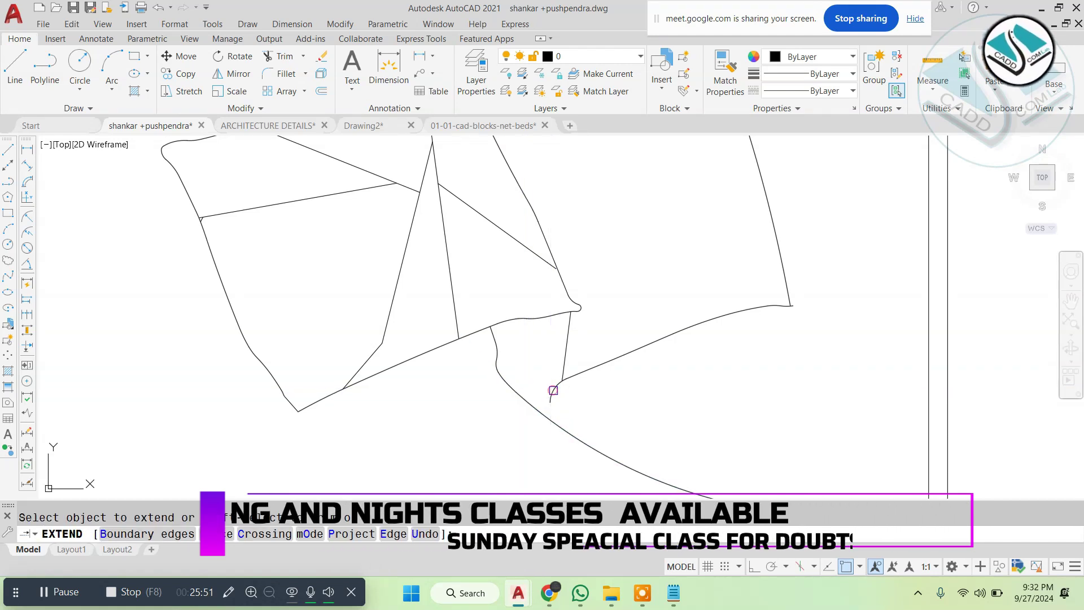
{"action": "left_click", "coordinate": [553, 395]}
{"action": "key", "text": "Escape"}
{"action": "left_click", "coordinate": [550, 398]}
{"action": "left_click", "coordinate": [550, 402]}
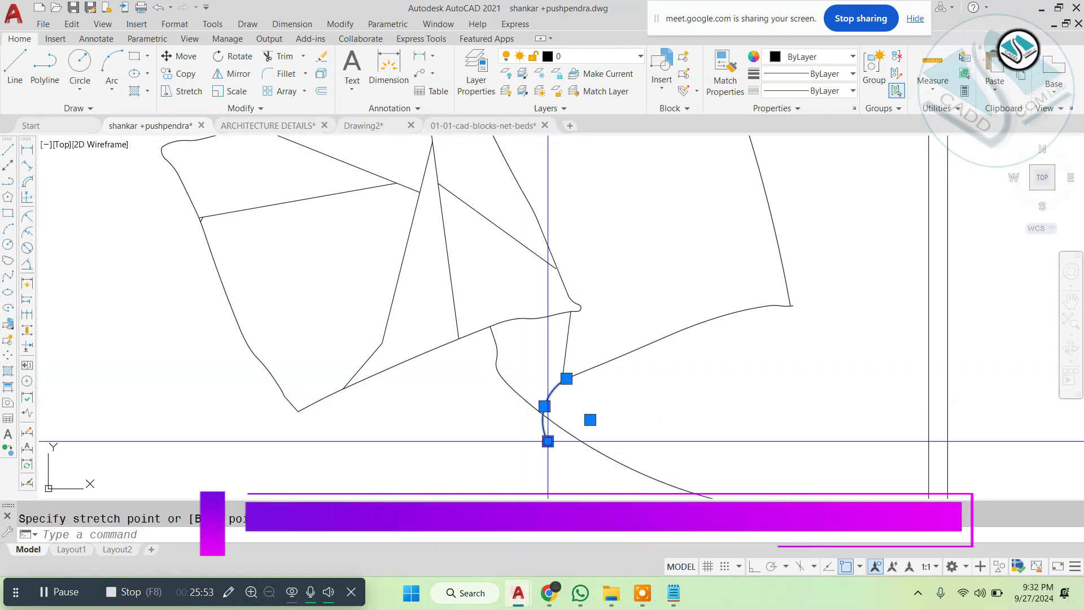
{"action": "left_click", "coordinate": [546, 440]}
{"action": "key", "text": "Escape"}
Step: Trim the extended cushion curve beyond its crossing with the corner arc
{"action": "type", "text": "tr"}
{"action": "key", "text": "space"}
{"action": "key", "text": "space"}
{"action": "left_click", "coordinate": [569, 445]}
{"action": "left_click", "coordinate": [599, 465]}
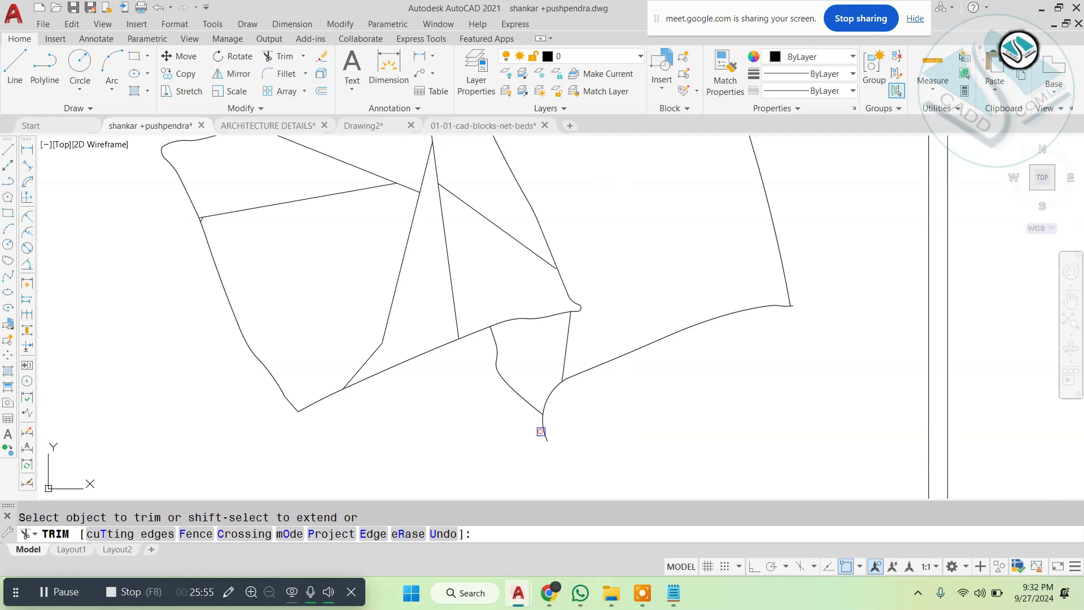
{"action": "scroll", "coordinate": [546, 430], "scroll_direction": "down", "scroll_amount": 2}
{"action": "key", "text": "Escape"}
Step: Stretch the corner arc's lower end to the end of the trimmed curve to close the right cushion's outline
{"action": "left_click", "coordinate": [547, 436]}
{"action": "key", "text": "Escape"}
{"action": "scroll", "coordinate": [546, 430], "scroll_direction": "up", "scroll_amount": 8}
{"action": "scroll", "coordinate": [537, 413], "scroll_direction": "down", "scroll_amount": 4}
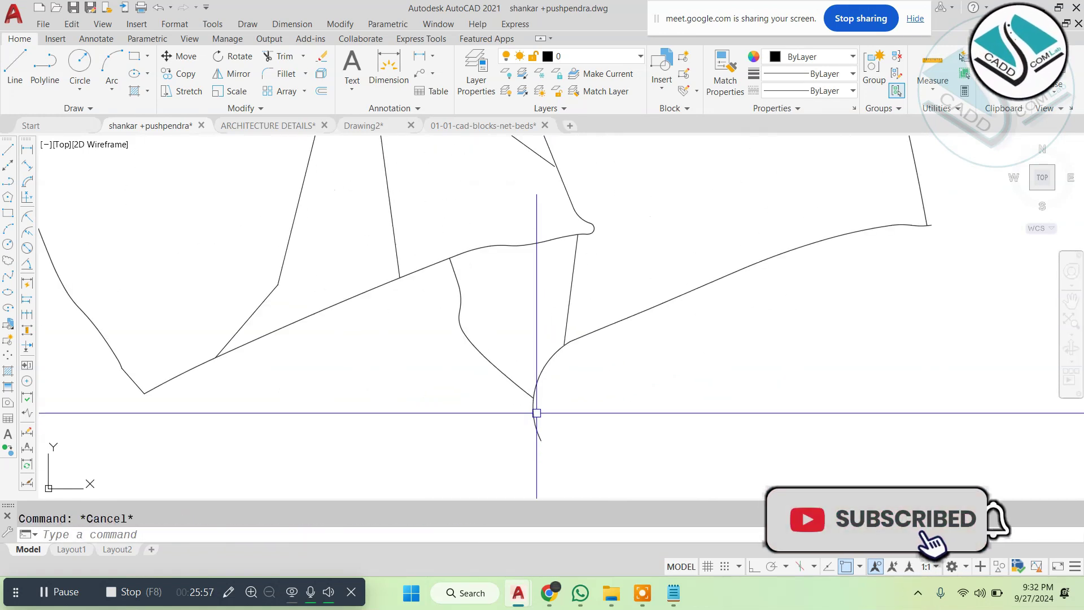
{"action": "scroll", "coordinate": [537, 412], "scroll_direction": "down", "scroll_amount": 2}
{"action": "left_click", "coordinate": [538, 416]}
{"action": "left_click", "coordinate": [539, 430]}
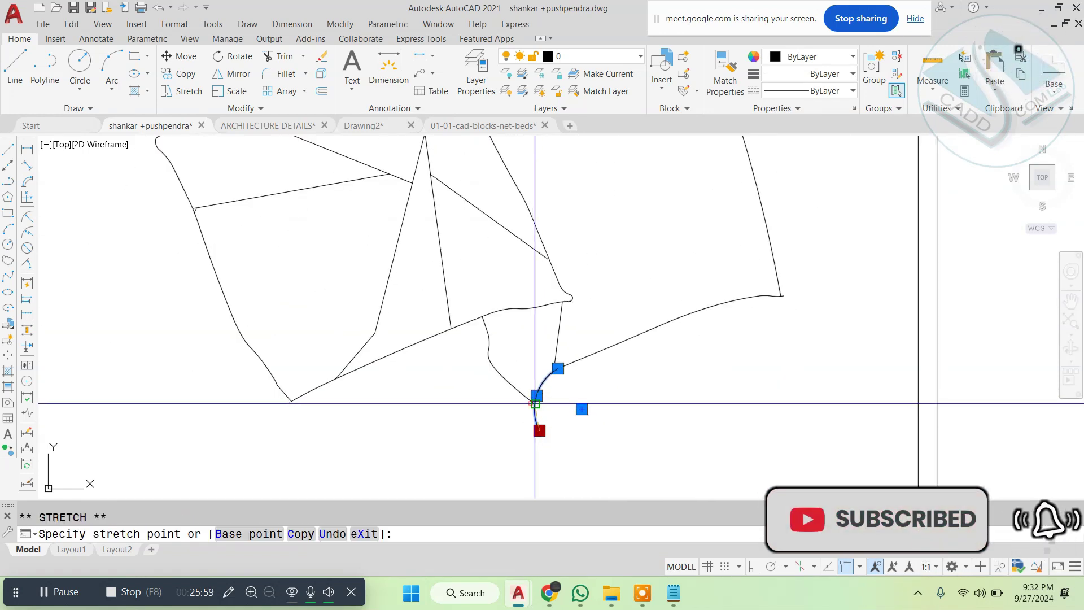
{"action": "left_click", "coordinate": [535, 403]}
{"action": "key", "text": "Escape"}
Step: Erase the long fold lines inside the left cushion
{"action": "scroll", "coordinate": [536, 401], "scroll_direction": "down", "scroll_amount": 4}
{"action": "middle_click_drag", "start_coordinate": [593, 347], "coordinate": [535, 373]}
{"action": "scroll", "coordinate": [433, 339], "scroll_direction": "up", "scroll_amount": 2}
{"action": "left_click", "coordinate": [457, 314]}
{"action": "left_click", "coordinate": [382, 402]}
{"action": "type", "text": "e "}
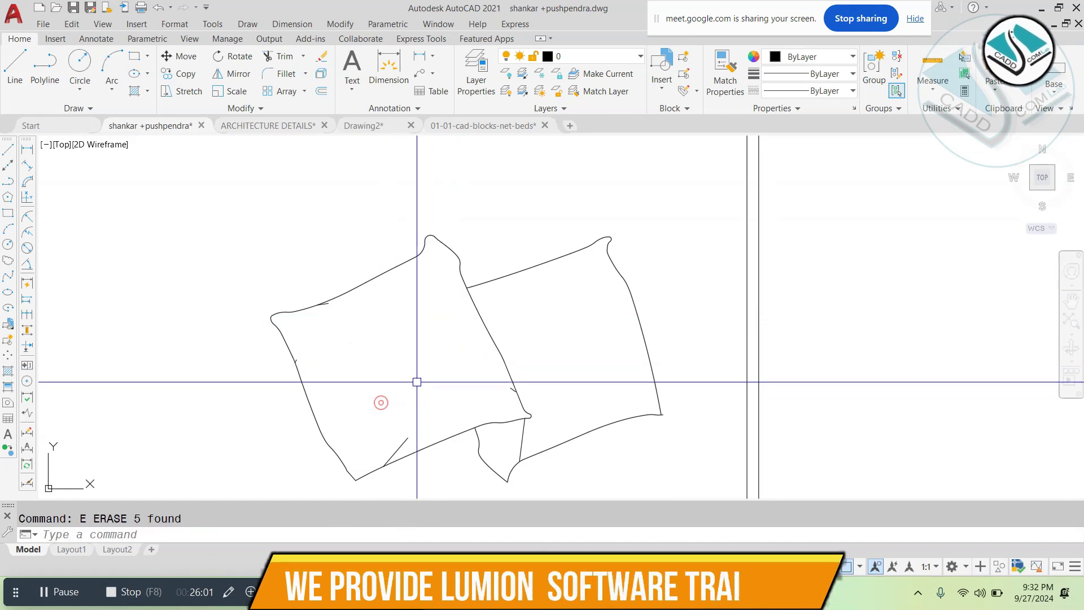
{"action": "type", "text": "e"}
{"action": "key", "text": "Escape"}
Step: Try to erase the short fold remnant at the left cushion's upper edge
{"action": "left_click", "coordinate": [296, 283]}
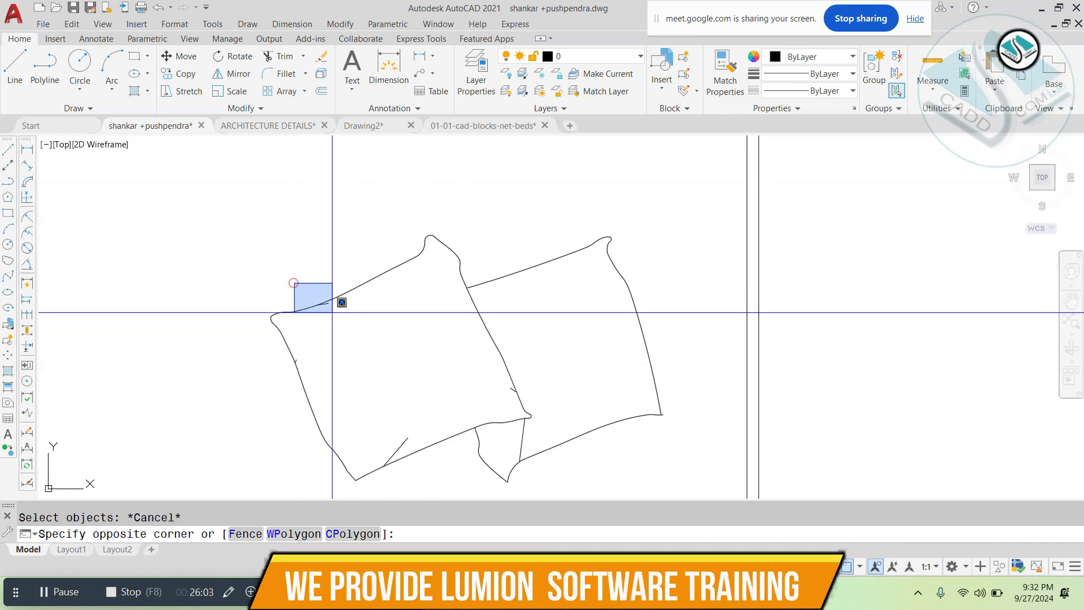
{"action": "left_click", "coordinate": [343, 320]}
{"action": "type", "text": "e"}
{"action": "left_click", "coordinate": [339, 346]}
{"action": "key", "text": "Escape"}
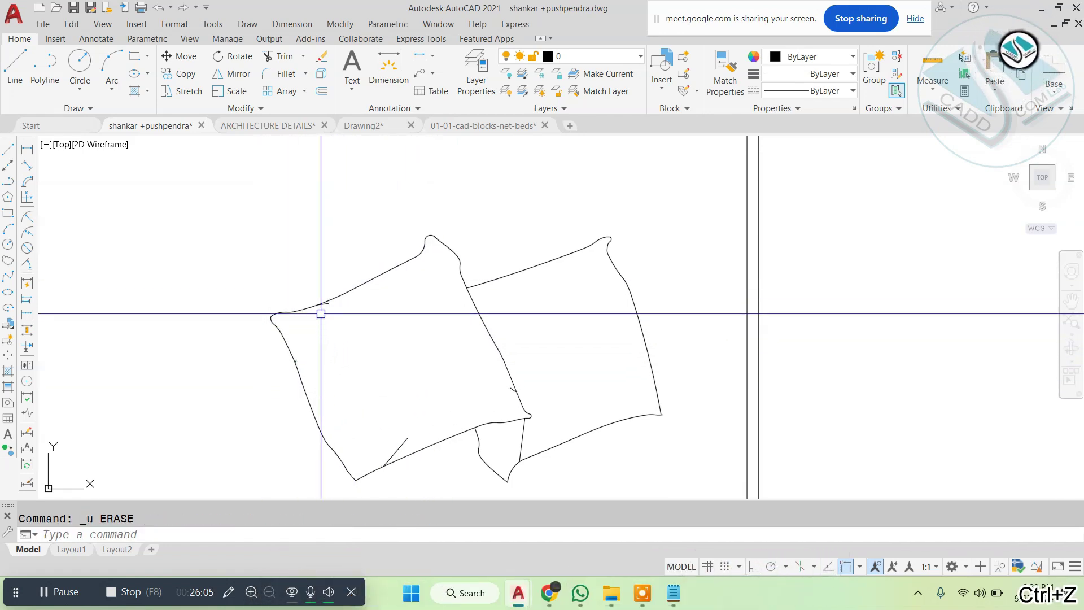
Step: Erase the short fold remnant at the left cushion's upper edge
{"action": "scroll", "coordinate": [321, 313], "scroll_direction": "up", "scroll_amount": 5}
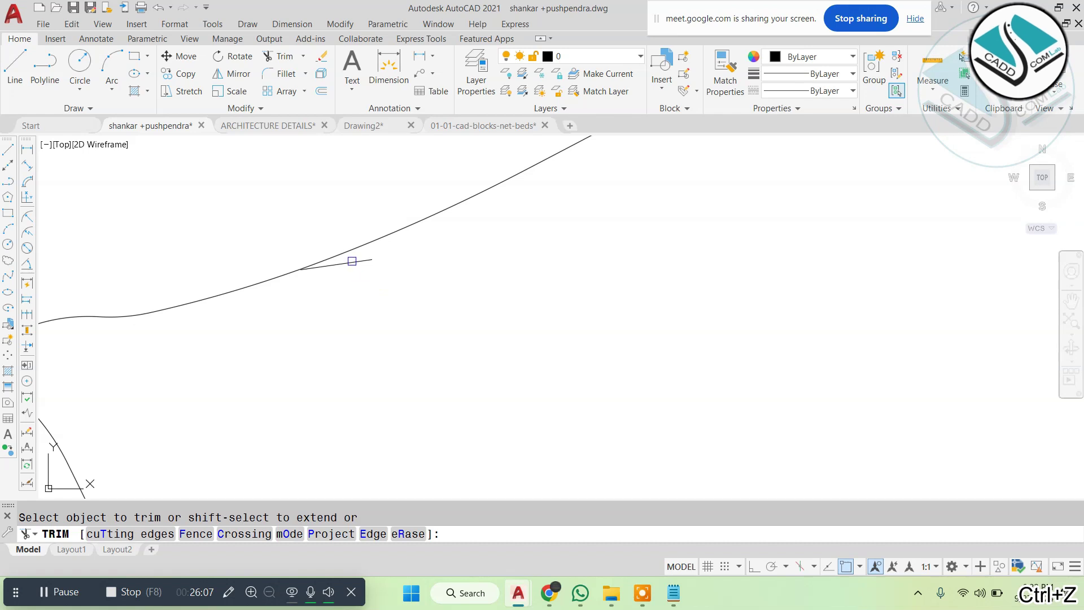
{"action": "key", "text": "Escape"}
{"action": "left_click", "coordinate": [357, 266]}
{"action": "left_click", "coordinate": [353, 264]}
{"action": "type", "text": "e"}
{"action": "scroll", "coordinate": [399, 263], "scroll_direction": "down", "scroll_amount": 5}
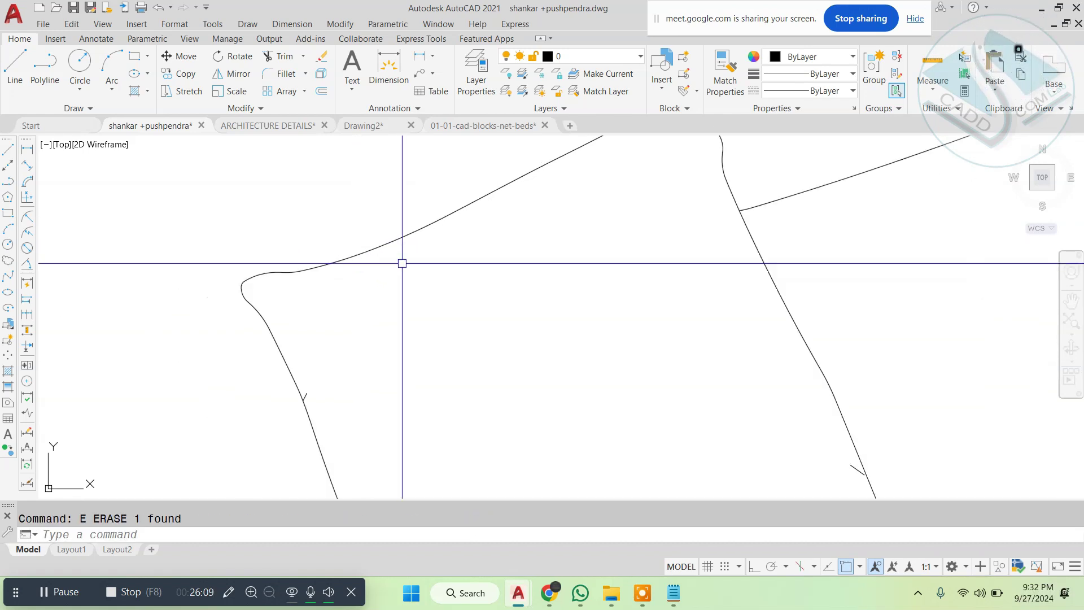
Step: Erase the small fold remnant on the left cushion's outer side edge
{"action": "scroll", "coordinate": [295, 399], "scroll_direction": "up", "scroll_amount": 5}
{"action": "left_click", "coordinate": [188, 358]}
{"action": "key", "text": "Escape"}
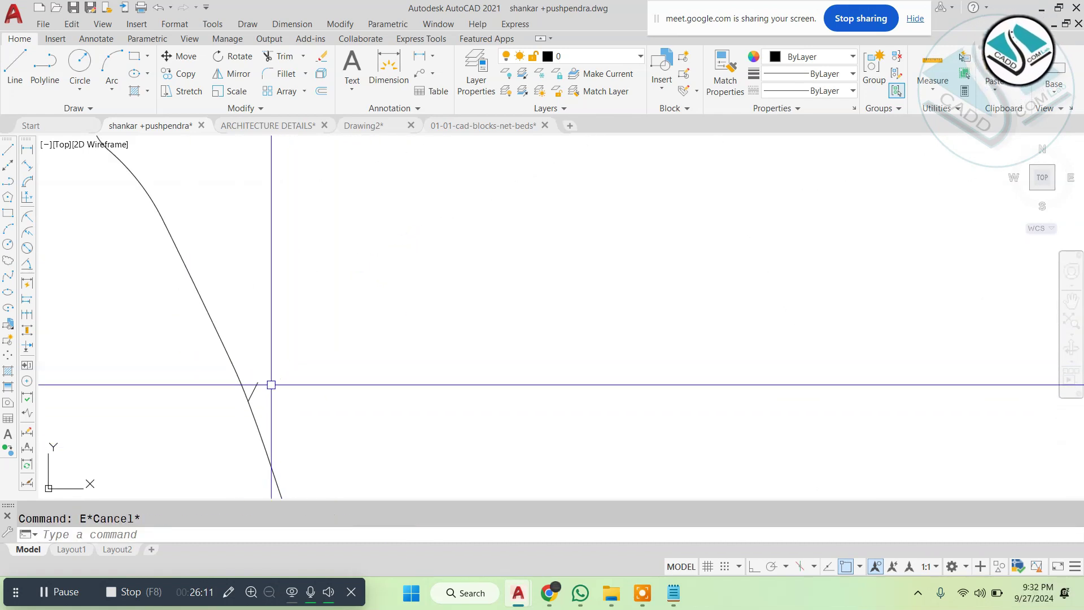
{"action": "left_click", "coordinate": [254, 387]}
{"action": "type", "text": "e"}
Step: Erase the diagonal fold line above the left cushion's lower edge and the short remnant near its lower-right corner
{"action": "scroll", "coordinate": [339, 387], "scroll_direction": "down", "scroll_amount": 5}
{"action": "scroll", "coordinate": [414, 408], "scroll_direction": "up", "scroll_amount": 2}
{"action": "middle_click_drag", "start_coordinate": [467, 430], "coordinate": [421, 308]}
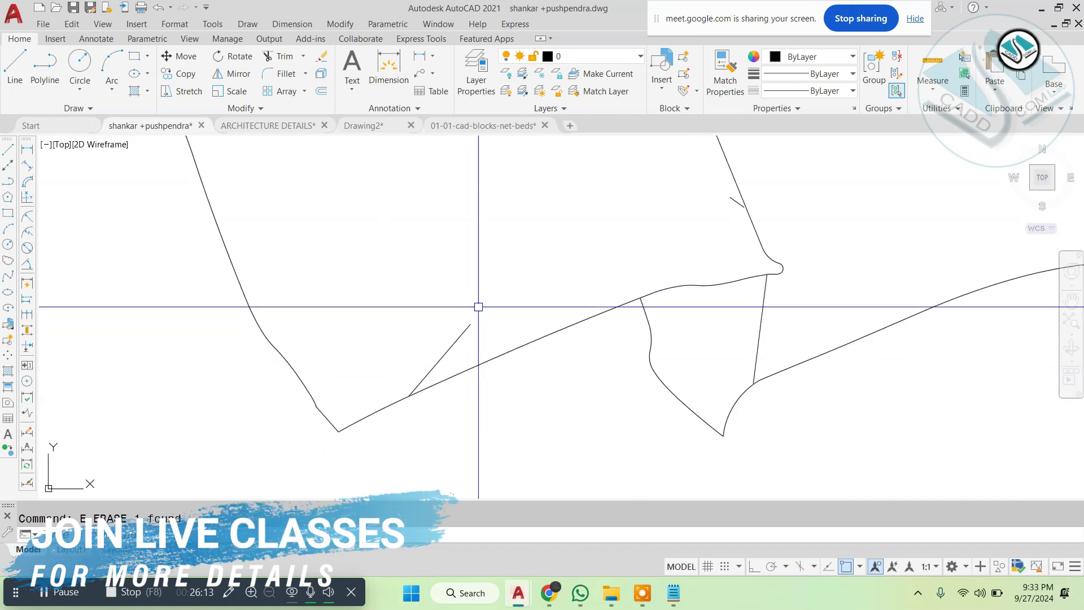
{"action": "left_click", "coordinate": [478, 307]}
{"action": "left_click", "coordinate": [446, 333]}
{"action": "type", "text": "e"}
{"action": "scroll", "coordinate": [457, 358], "scroll_direction": "down", "scroll_amount": 5}
{"action": "scroll", "coordinate": [528, 343], "scroll_direction": "up", "scroll_amount": 5}
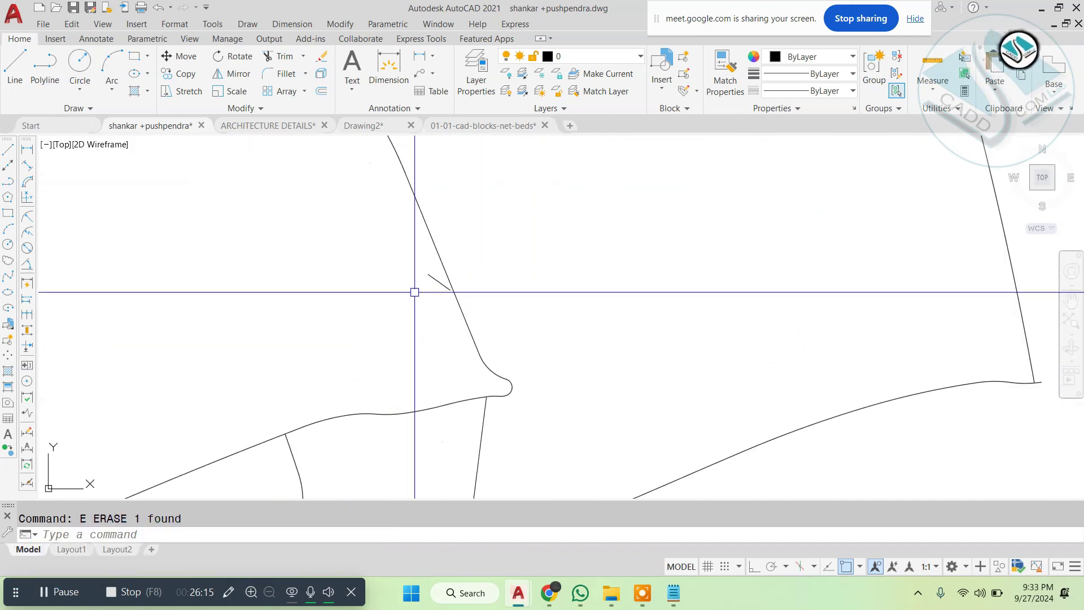
{"action": "type", "text": "e"}
Step: Group all curves of the two overlapping cushions
{"action": "scroll", "coordinate": [576, 194], "scroll_direction": "down", "scroll_amount": 6}
{"action": "left_click", "coordinate": [576, 193]}
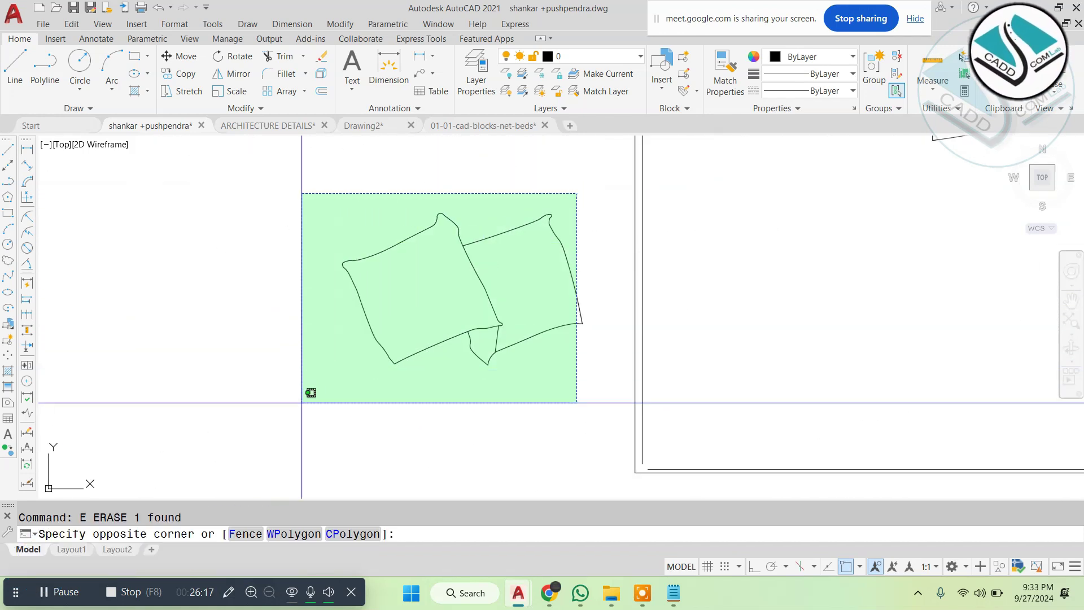
{"action": "left_click", "coordinate": [310, 391]}
{"action": "scroll", "coordinate": [604, 247], "scroll_direction": "up", "scroll_amount": 3}
{"action": "left_click", "coordinate": [610, 188]}
{"action": "left_click", "coordinate": [290, 416]}
{"action": "left_click", "coordinate": [878, 82]}
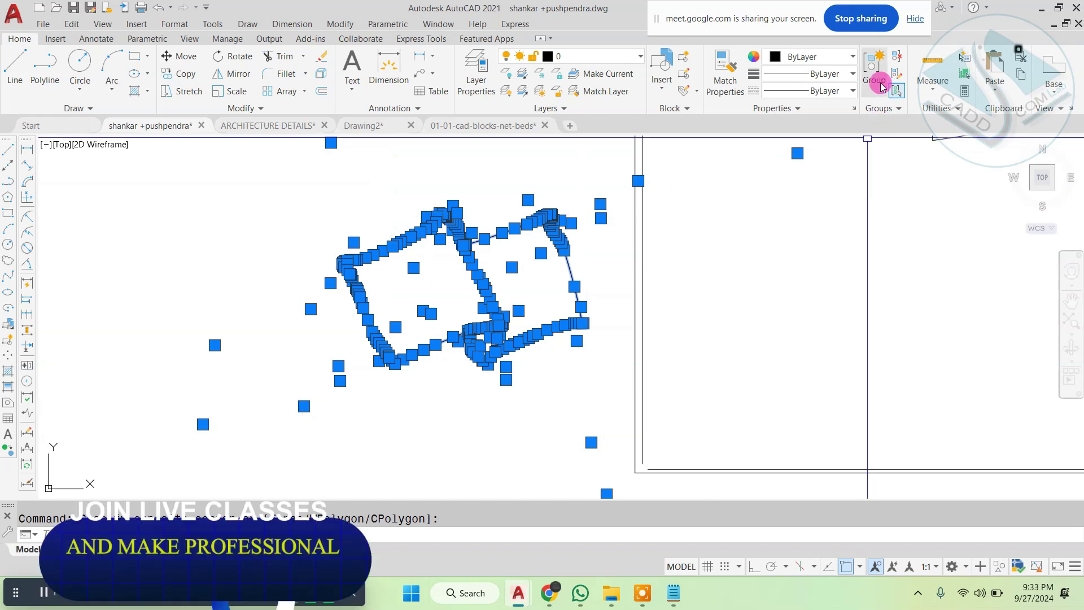
Step: Move the cushion group farther away from the bed, out to its left
{"action": "scroll", "coordinate": [540, 288], "scroll_direction": "down", "scroll_amount": 5}
{"action": "middle_click_drag", "start_coordinate": [542, 286], "coordinate": [457, 332]}
{"action": "left_click", "coordinate": [389, 315]}
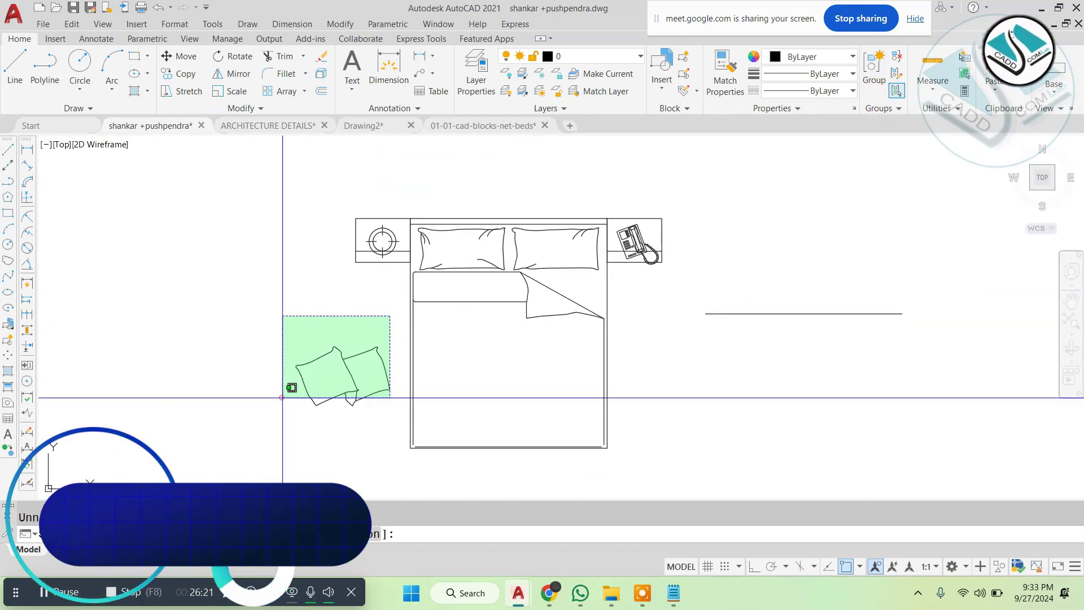
{"action": "left_click", "coordinate": [293, 387]}
{"action": "type", "text": "m"}
{"action": "key", "text": "Return"}
{"action": "left_click", "coordinate": [346, 400]}
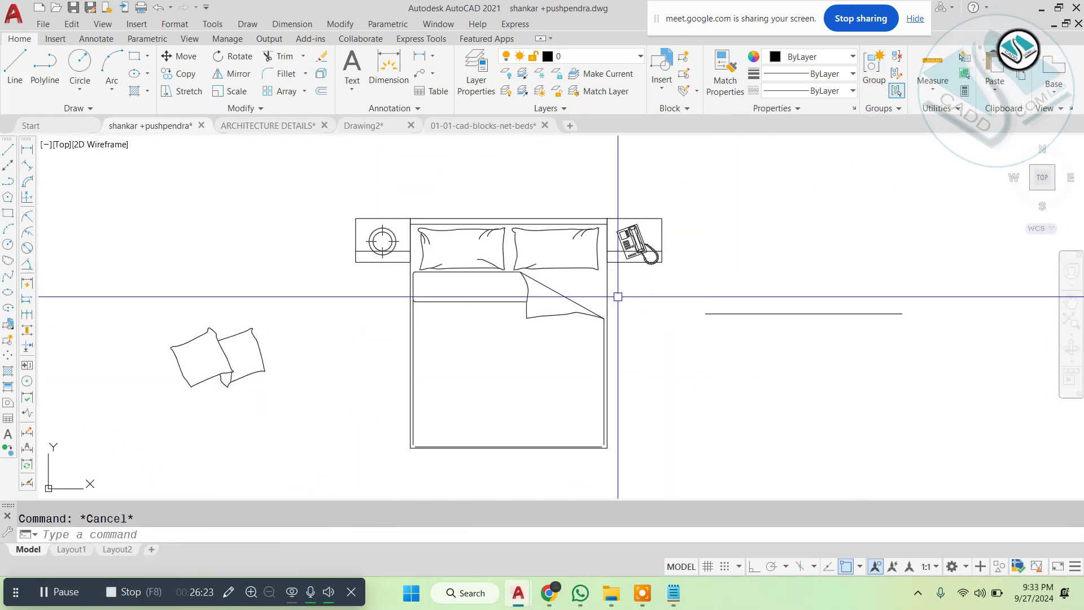
Step: Offset the bed's top headboard line 6' down towards the foot
{"action": "scroll", "coordinate": [548, 219], "scroll_direction": "up", "scroll_amount": 2}
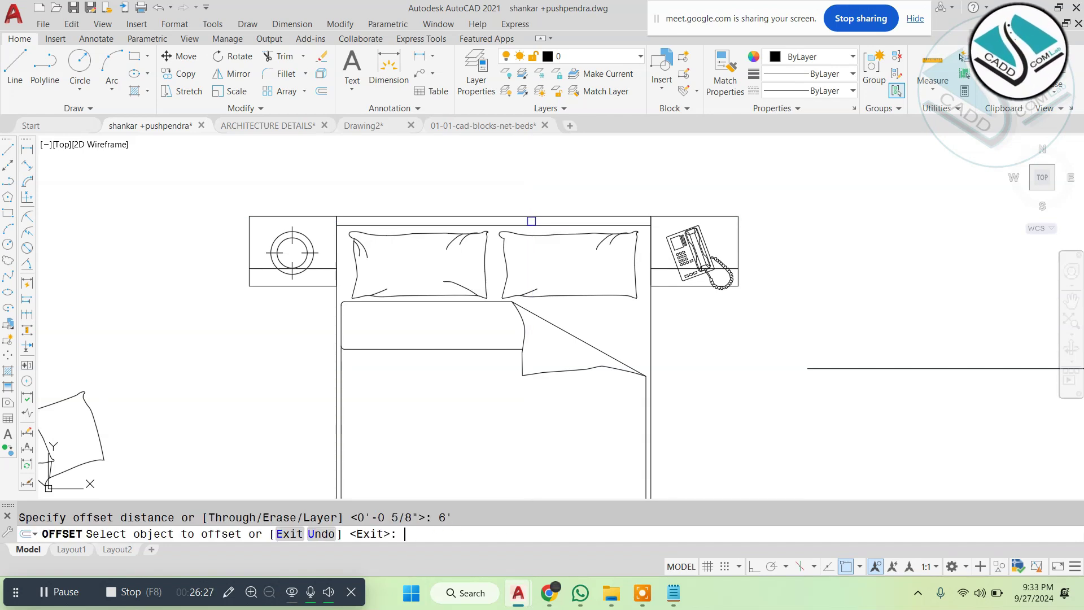
{"action": "left_click", "coordinate": [503, 215]}
{"action": "scroll", "coordinate": [477, 169], "scroll_direction": "down", "scroll_amount": 3}
{"action": "left_click", "coordinate": [482, 290]}
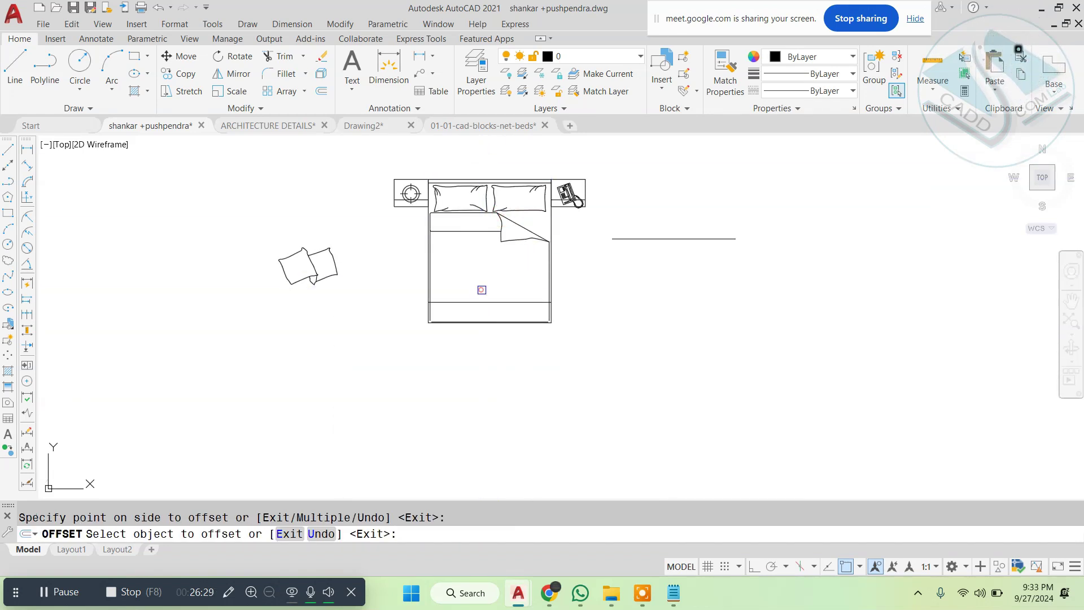
Step: Trim the bed's side lines beyond the 6' offset line and erase the old foot lines below it
{"action": "scroll", "coordinate": [481, 300], "scroll_direction": "up", "scroll_amount": 3}
{"action": "key", "text": "Escape"}
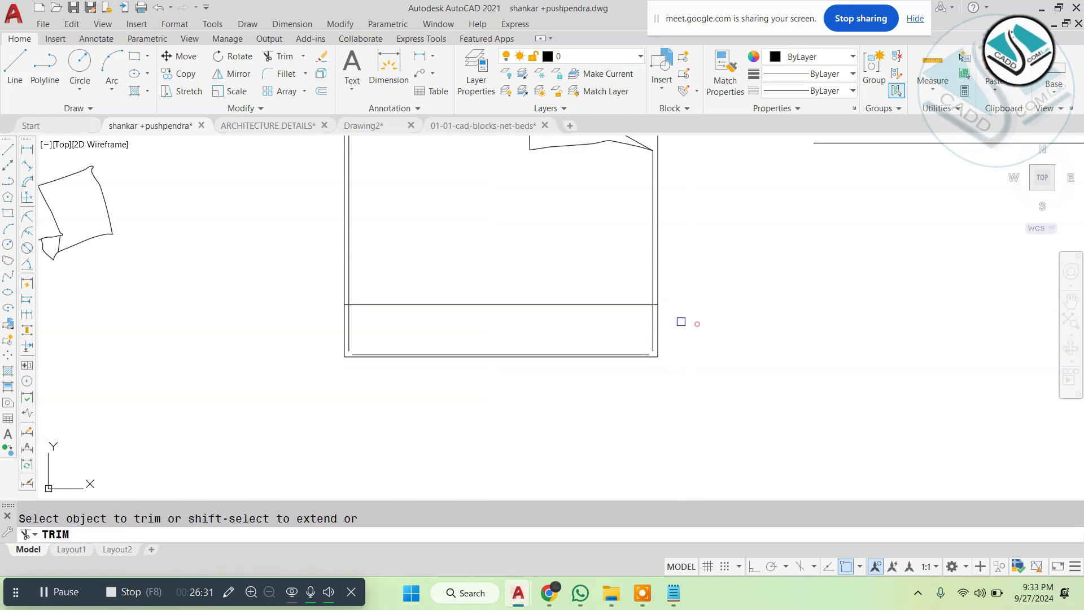
{"action": "left_click", "coordinate": [157, 414]}
{"action": "key", "text": "Escape"}
{"action": "scroll", "coordinate": [324, 355], "scroll_direction": "up", "scroll_amount": 4}
{"action": "left_click", "coordinate": [719, 319]}
{"action": "left_click", "coordinate": [566, 409]}
{"action": "type", "text": "e"}
Step: Erase the loose horizontal reference line to the right of the bed
{"action": "scroll", "coordinate": [408, 355], "scroll_direction": "down", "scroll_amount": 6}
{"action": "middle_click_drag", "start_coordinate": [517, 306], "coordinate": [491, 369]}
{"action": "left_click", "coordinate": [771, 259]}
{"action": "left_click", "coordinate": [729, 344]}
{"action": "type", "text": "e"}
{"action": "key", "text": "Escape"}
Step: Offset the bed's foot line inward to create an inner edge line
{"action": "scroll", "coordinate": [429, 262], "scroll_direction": "up", "scroll_amount": 2}
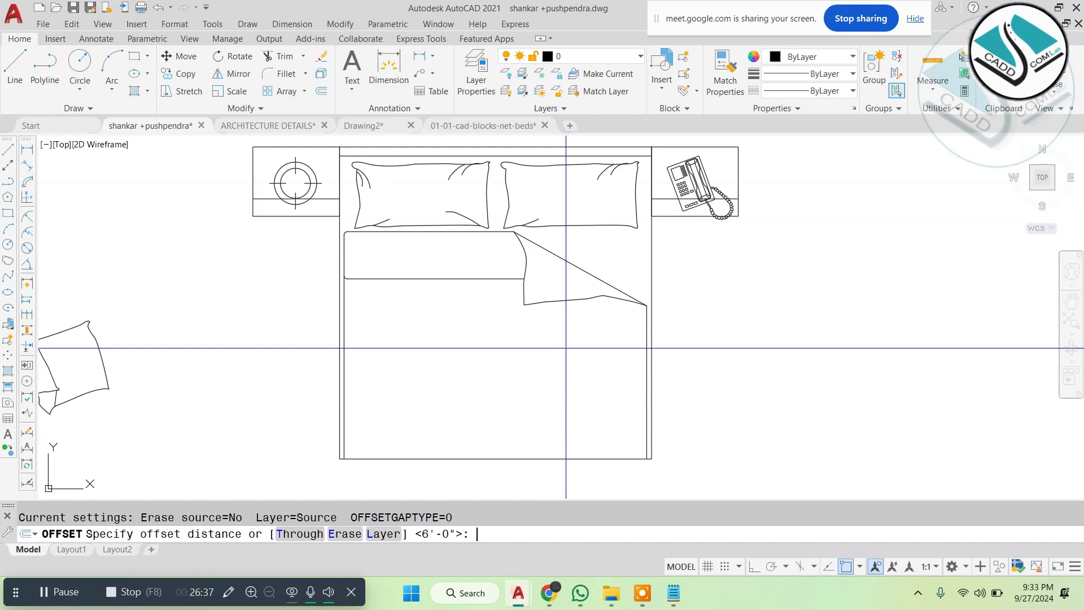
{"action": "left_click", "coordinate": [409, 459]}
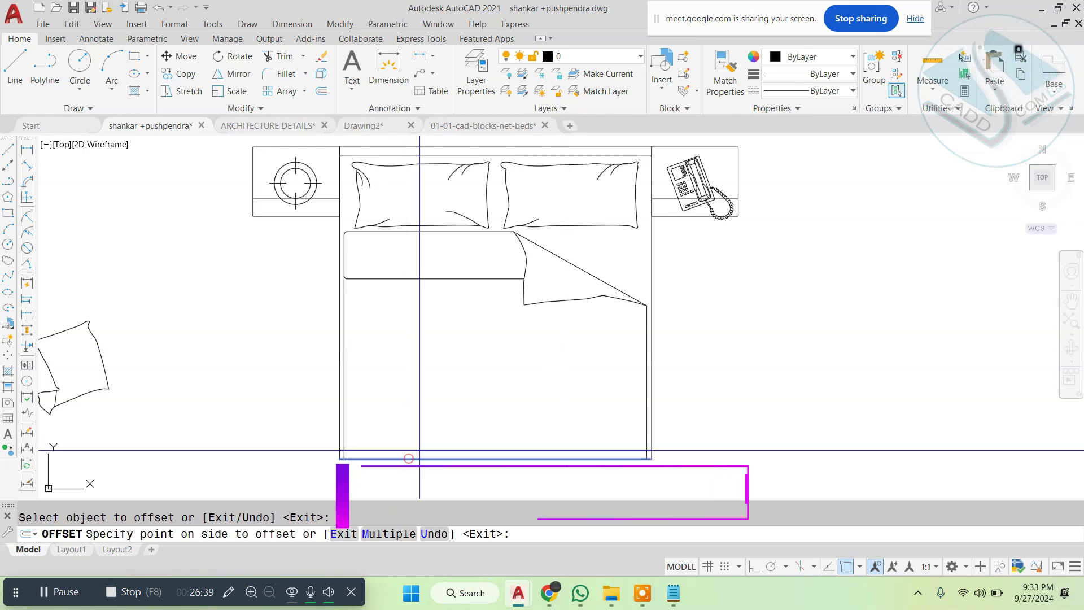
{"action": "key", "text": "Escape"}
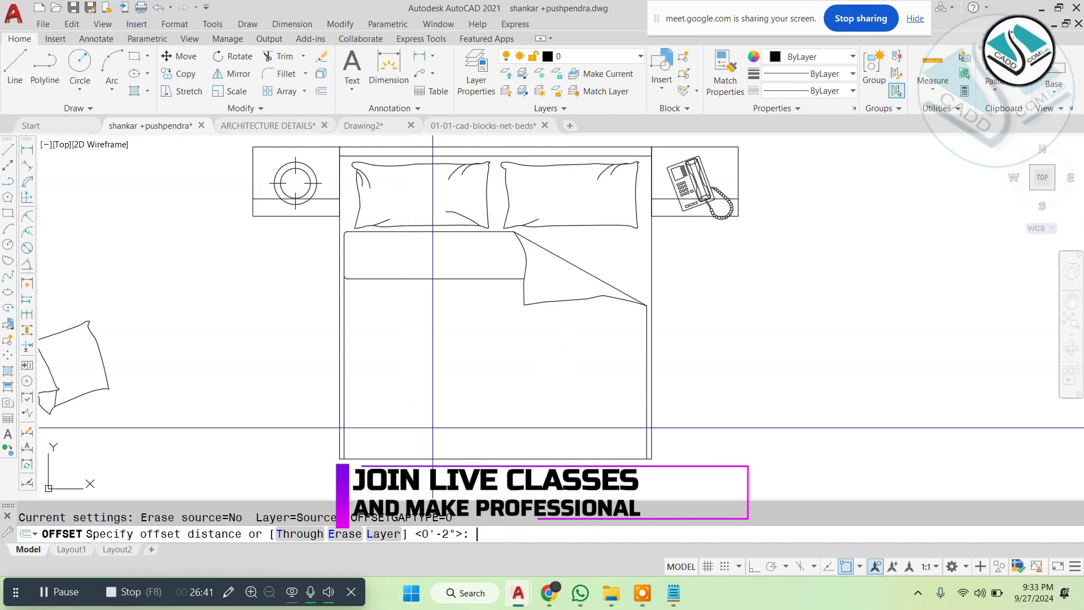
{"action": "left_click", "coordinate": [404, 460]}
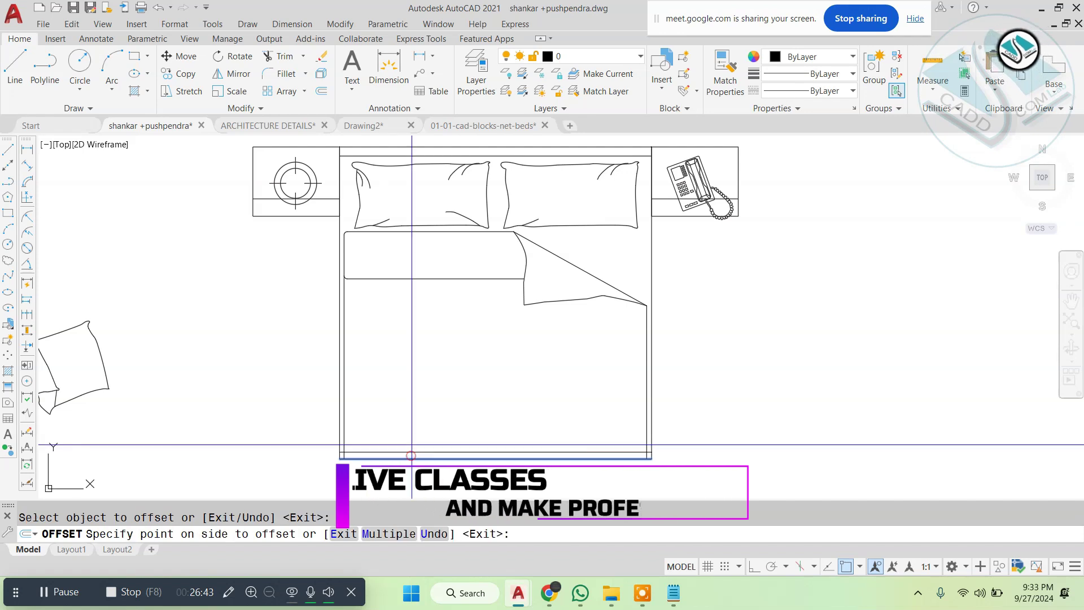
{"action": "left_click", "coordinate": [426, 416]}
{"action": "key", "text": "Escape"}
Step: Trim the ends of the inner foot line where they pass beyond the bed's inner side lines
{"action": "type", "text": "tr"}
{"action": "key", "text": "Return"}
{"action": "key", "text": "Return"}
{"action": "scroll", "coordinate": [349, 455], "scroll_direction": "up", "scroll_amount": 6}
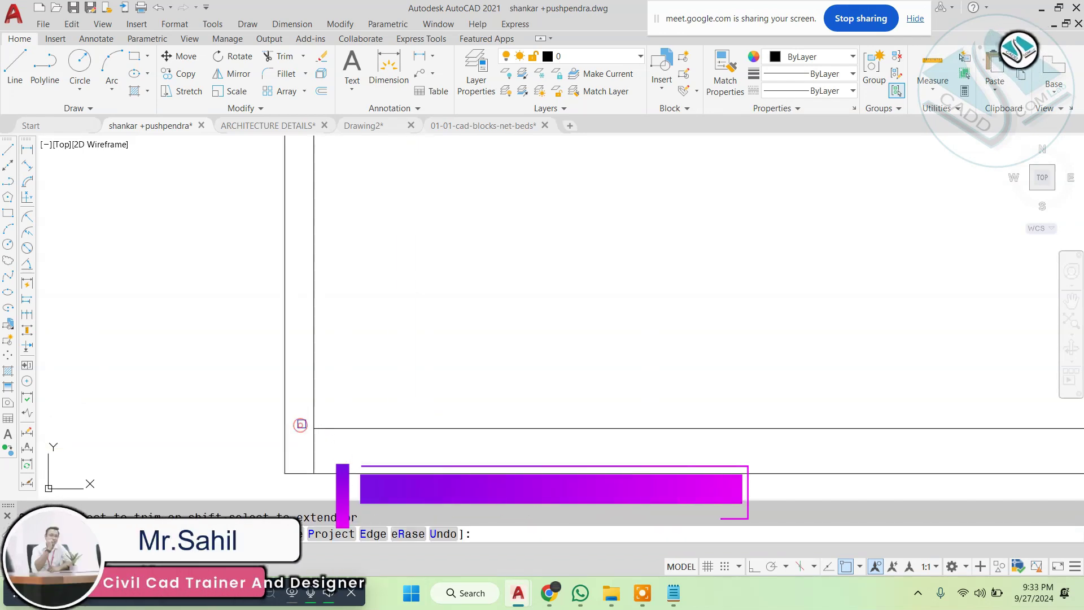
{"action": "scroll", "coordinate": [322, 433], "scroll_direction": "down", "scroll_amount": 3}
{"action": "scroll", "coordinate": [764, 422], "scroll_direction": "up", "scroll_amount": 3}
{"action": "scroll", "coordinate": [712, 420], "scroll_direction": "down", "scroll_amount": 3}
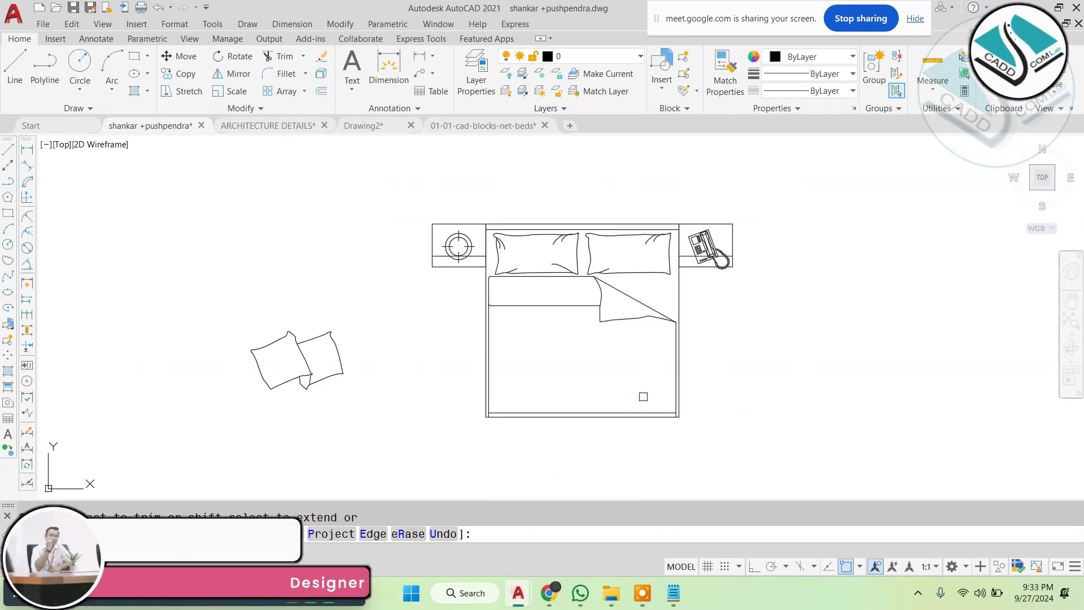
{"action": "key", "text": "Escape"}
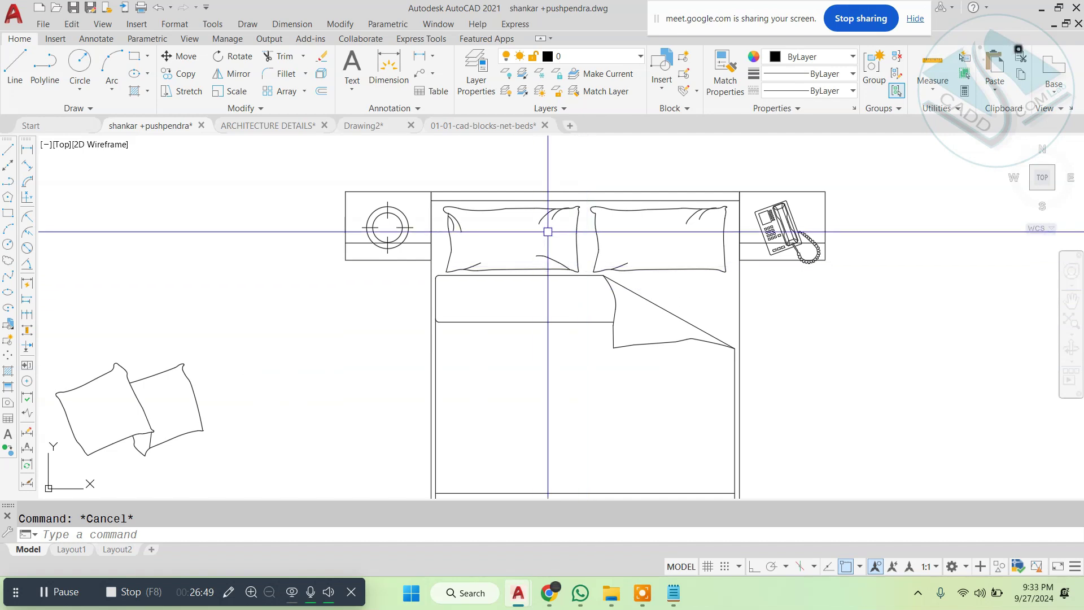
Step: Erase the horizontal line across the left nightstand and group the lamp's circles and cross lines
{"action": "scroll", "coordinate": [424, 287], "scroll_direction": "up", "scroll_amount": 2}
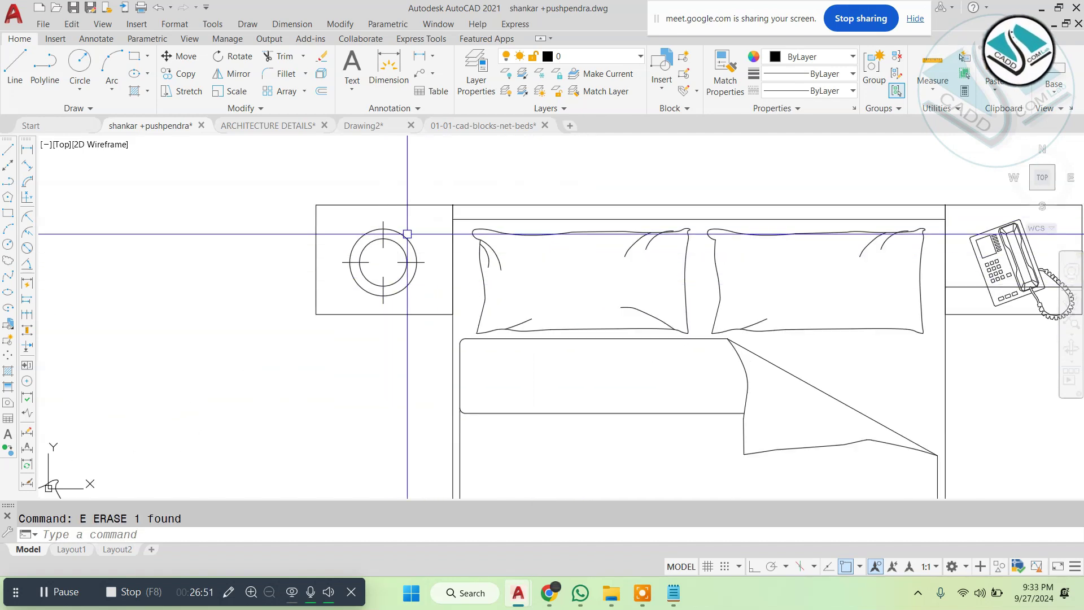
{"action": "scroll", "coordinate": [407, 233], "scroll_direction": "up", "scroll_amount": 4}
{"action": "left_click", "coordinate": [491, 198]}
{"action": "left_click", "coordinate": [273, 356]}
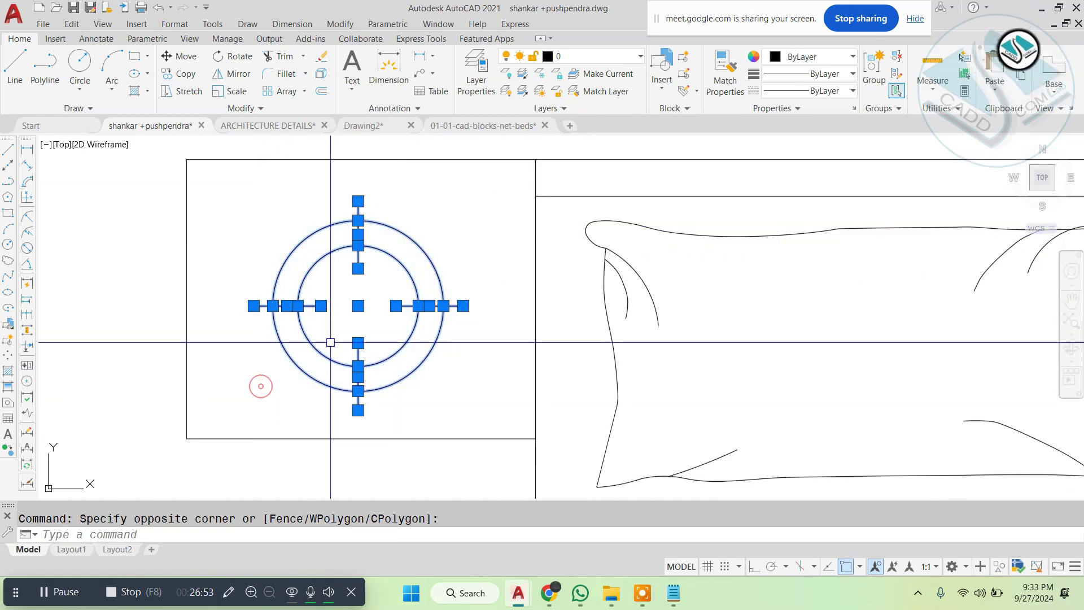
{"action": "key", "text": "Escape"}
{"action": "left_click", "coordinate": [460, 215]}
{"action": "left_click", "coordinate": [261, 391]}
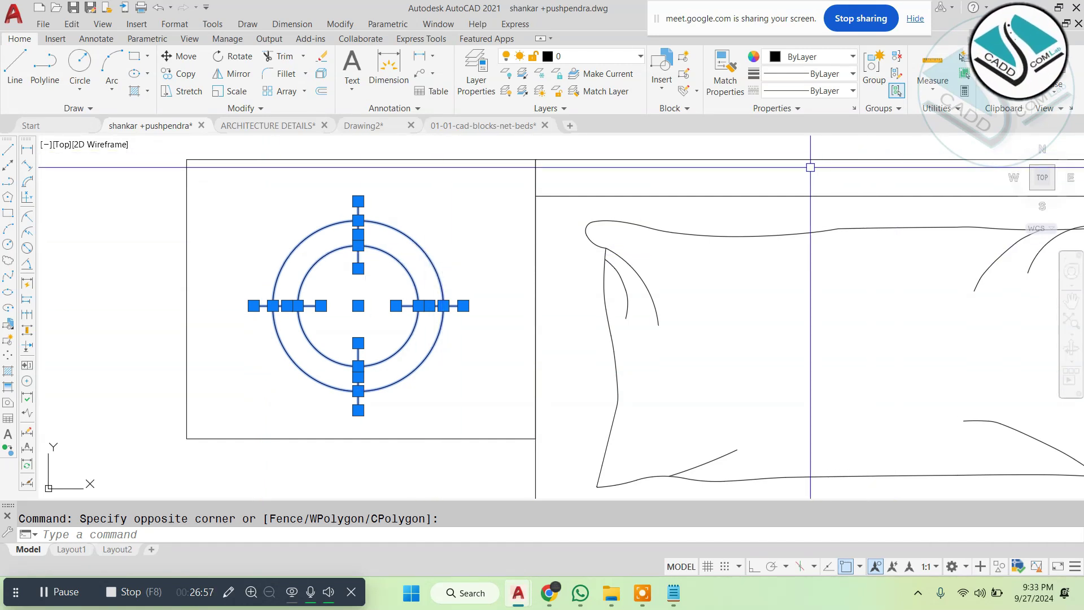
{"action": "left_click", "coordinate": [878, 69]}
Step: Group all parts of the telephone on the right nightstand, including its outline and cord, and select the group
{"action": "scroll", "coordinate": [624, 254], "scroll_direction": "down", "scroll_amount": 3}
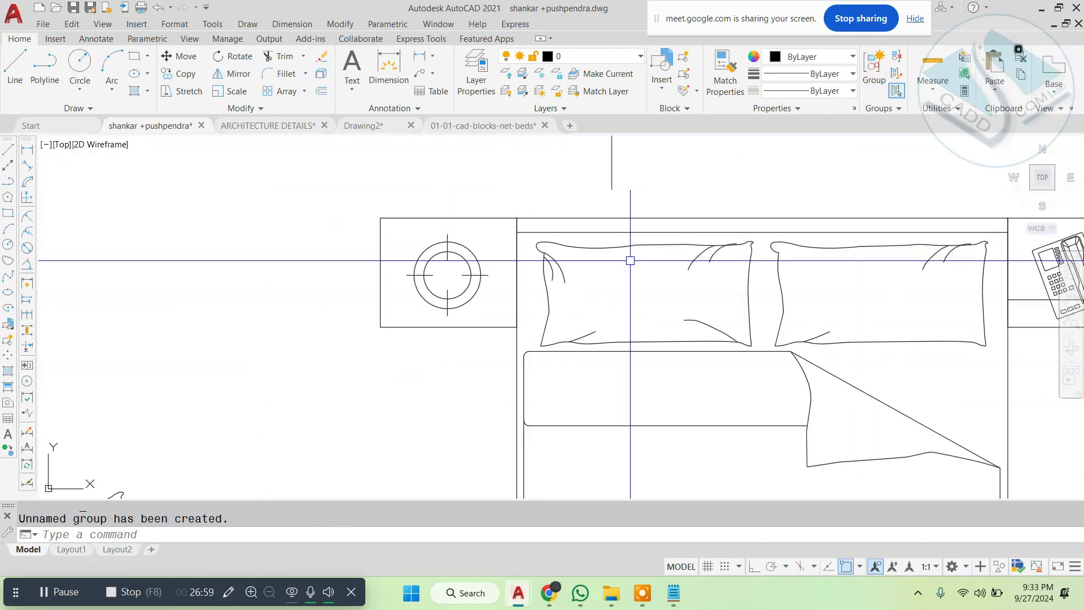
{"action": "scroll", "coordinate": [765, 282], "scroll_direction": "up", "scroll_amount": 5}
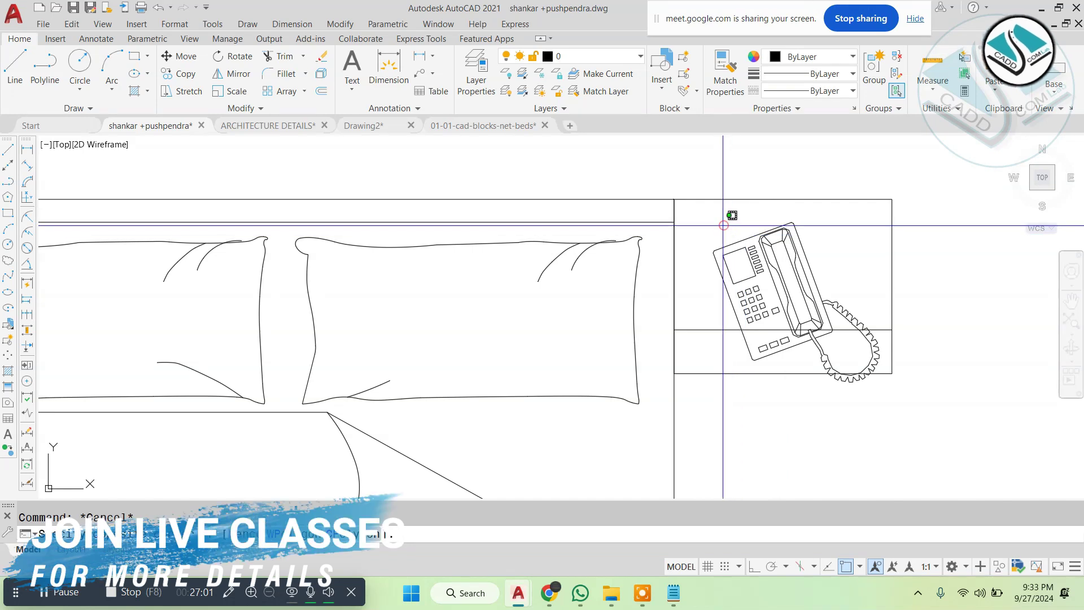
{"action": "key", "text": "Escape"}
{"action": "left_click", "coordinate": [712, 219]}
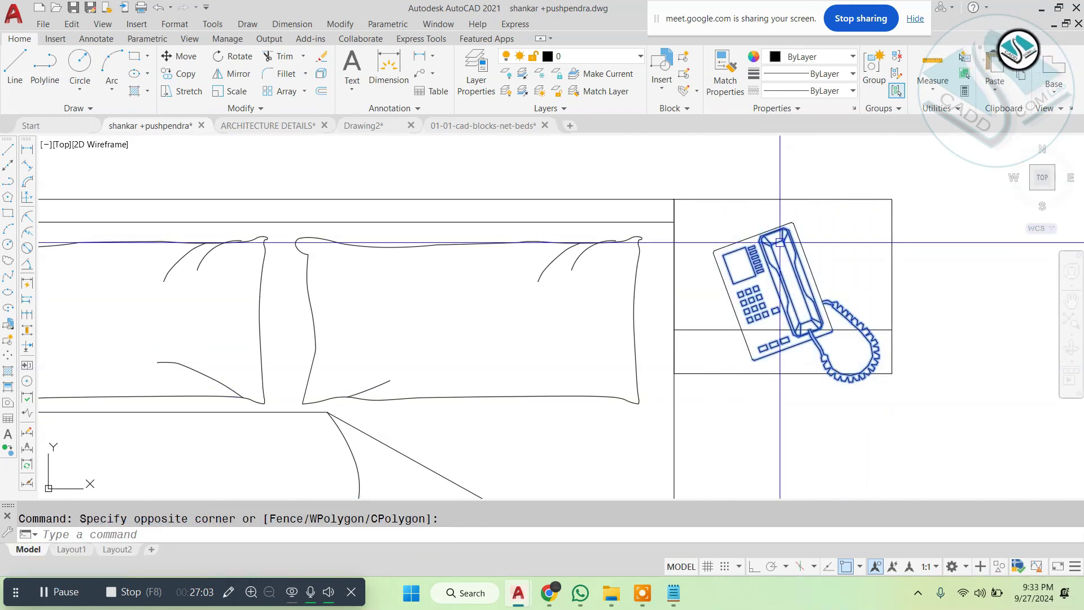
{"action": "left_click", "coordinate": [821, 218]}
{"action": "left_click", "coordinate": [723, 275]}
{"action": "left_click", "coordinate": [681, 285]}
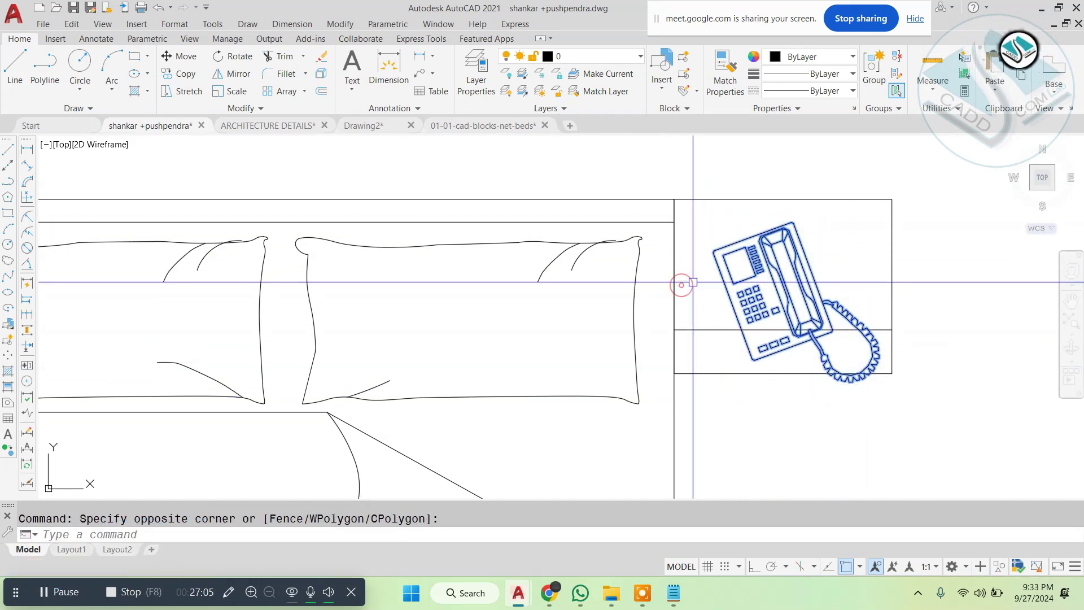
{"action": "left_click", "coordinate": [875, 78]}
{"action": "left_click", "coordinate": [808, 254]}
{"action": "scroll", "coordinate": [808, 254], "scroll_direction": "down", "scroll_amount": 2}
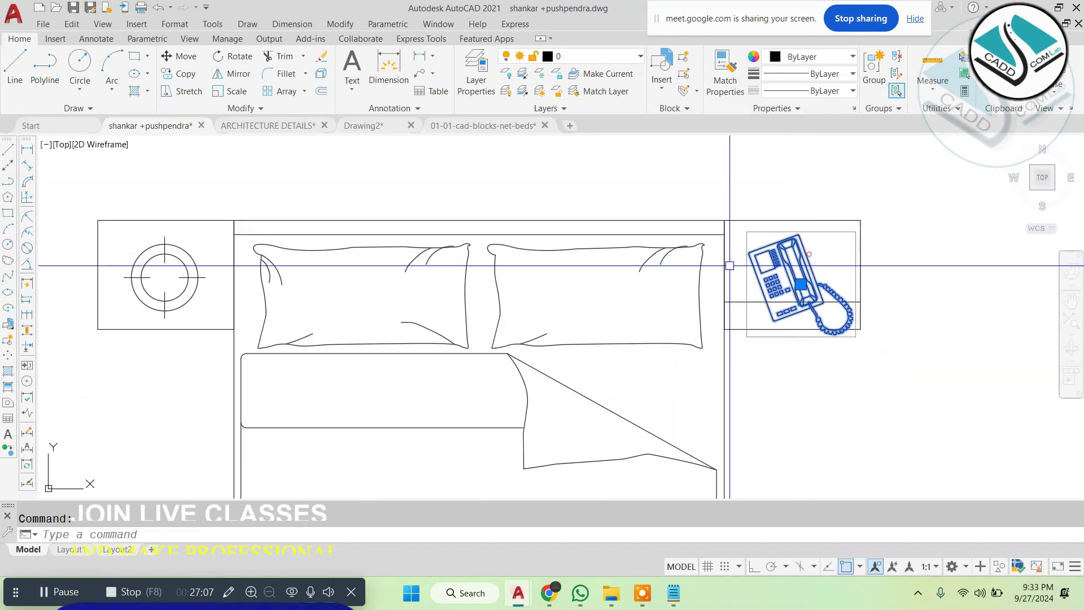
Step: Move the lamp and telephone together off the bedside tables to the empty area left of the bed
{"action": "left_click", "coordinate": [177, 244]}
{"action": "type", "text": "m"}
{"action": "key", "text": "space"}
{"action": "left_click", "coordinate": [474, 303]}
{"action": "scroll", "coordinate": [483, 300], "scroll_direction": "down", "scroll_amount": 6}
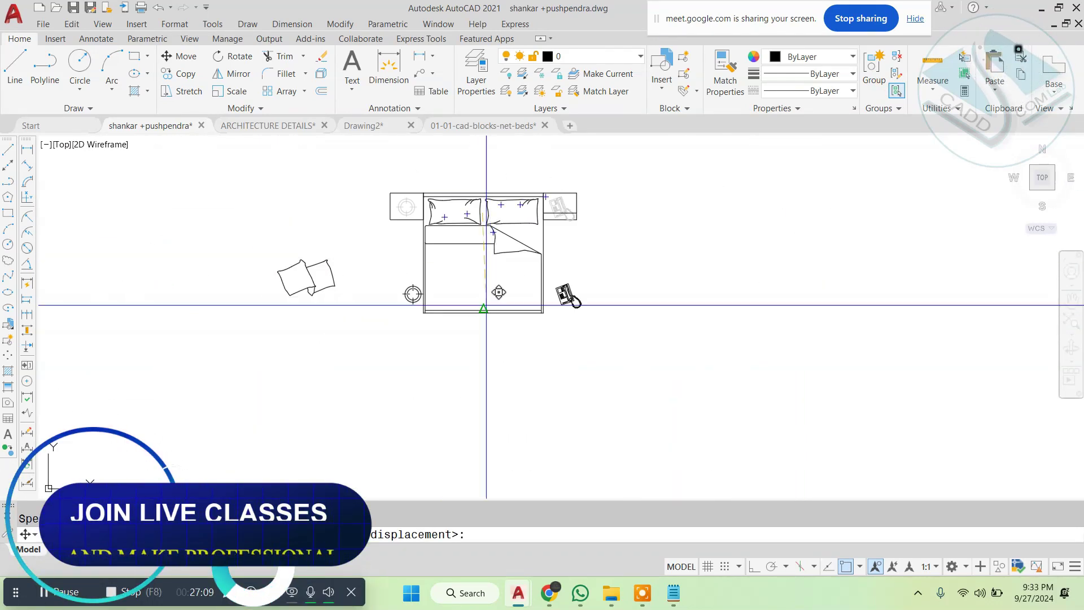
{"action": "key", "text": "Escape"}
Step: Erase the stray arc segment sticking out above the top edge of the right pillow near its right corner
{"action": "scroll", "coordinate": [509, 169], "scroll_direction": "up", "scroll_amount": 10}
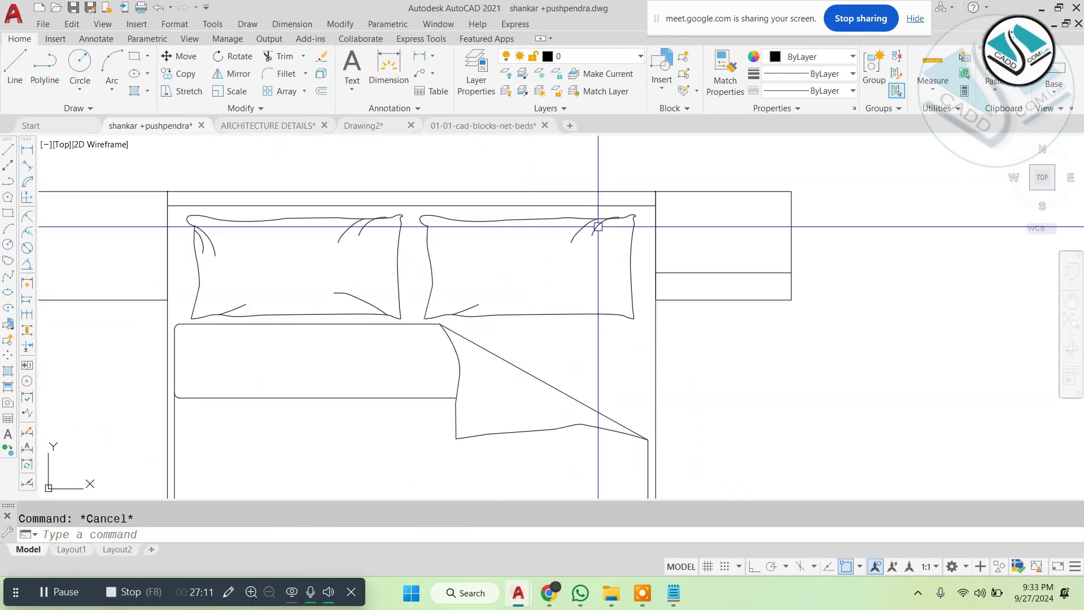
{"action": "scroll", "coordinate": [598, 224], "scroll_direction": "up", "scroll_amount": 5}
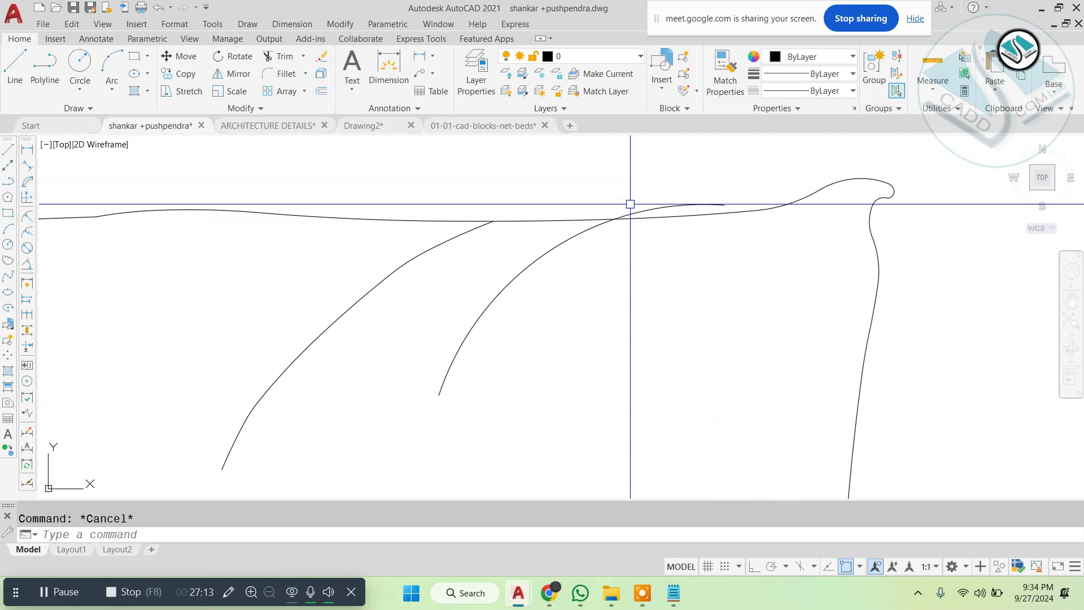
{"action": "key", "text": "Return"}
{"action": "scroll", "coordinate": [653, 228], "scroll_direction": "down", "scroll_amount": 2}
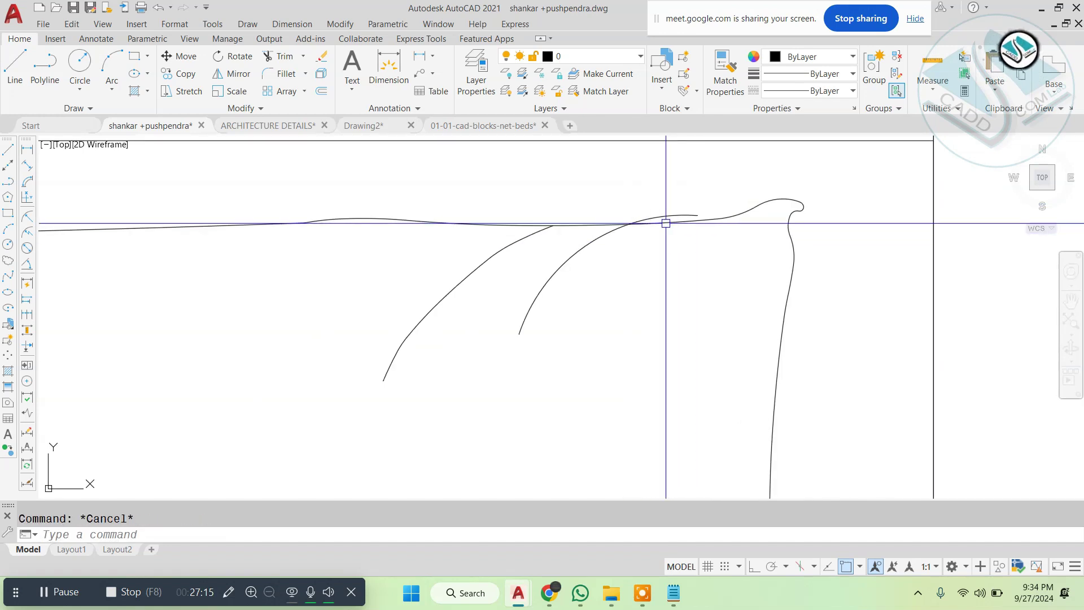
{"action": "key", "text": "Escape"}
{"action": "left_click", "coordinate": [667, 216]}
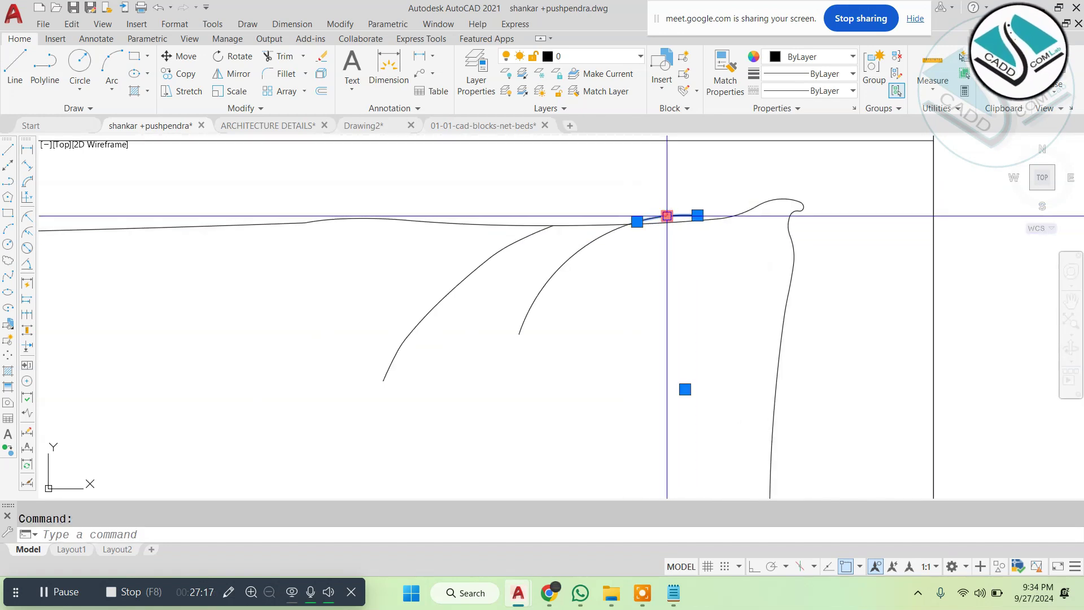
{"action": "key", "text": "space"}
{"action": "key", "text": "Escape"}
{"action": "scroll", "coordinate": [658, 218], "scroll_direction": "up", "scroll_amount": 6}
{"action": "left_click", "coordinate": [687, 185]}
{"action": "left_click", "coordinate": [641, 216]}
{"action": "type", "text": "E"}
{"action": "key", "text": "Return"}
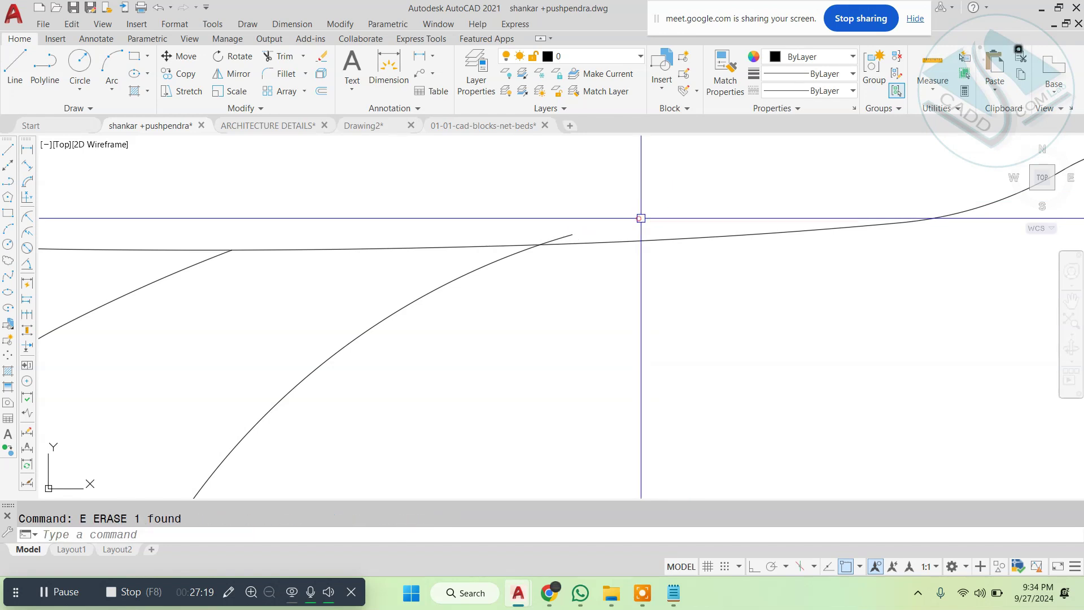
Step: Trim the short crease overhang beyond the right pillow's top edge
{"action": "type", "text": "TR"}
{"action": "key", "text": "Return"}
{"action": "scroll", "coordinate": [589, 231], "scroll_direction": "down", "scroll_amount": 5}
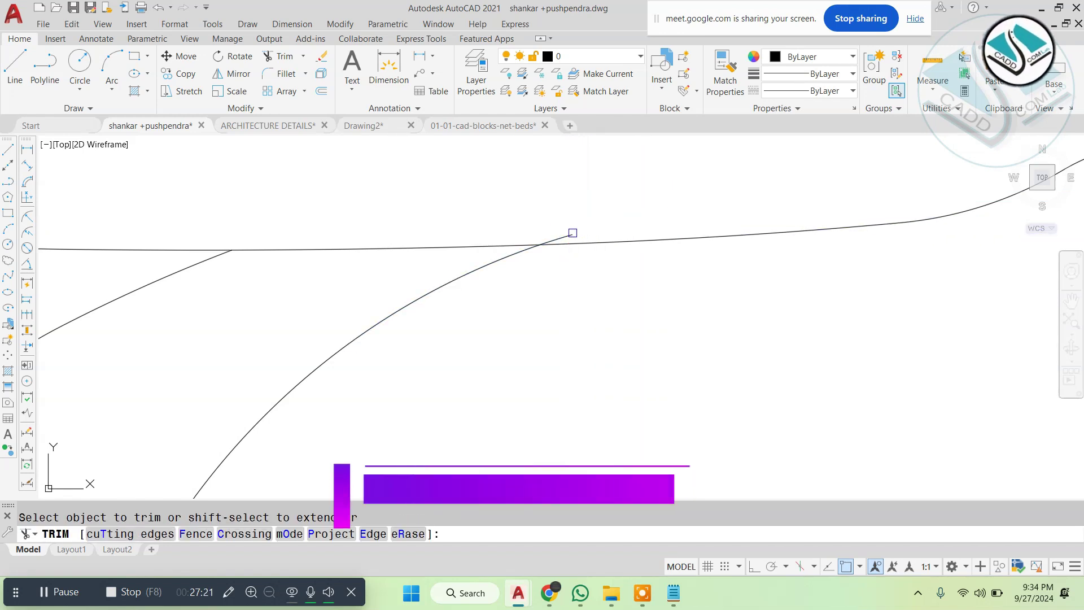
Step: Erase the matching stray arc on the left pillow and trim its crease overhang at the top edge
{"action": "scroll", "coordinate": [230, 240], "scroll_direction": "up", "scroll_amount": 5}
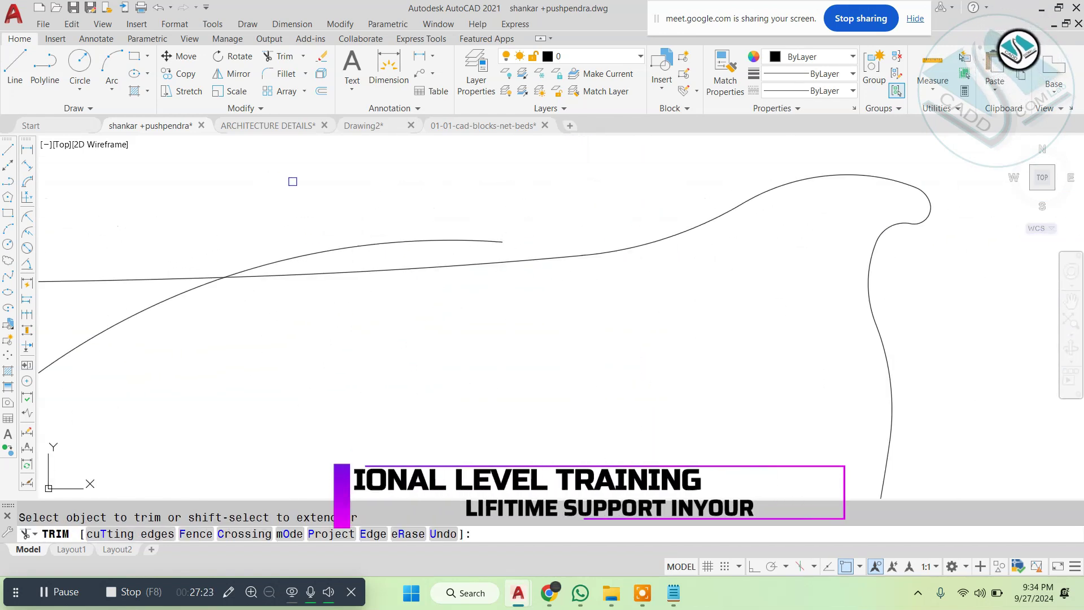
{"action": "left_click", "coordinate": [293, 256]}
{"action": "key", "text": "Return"}
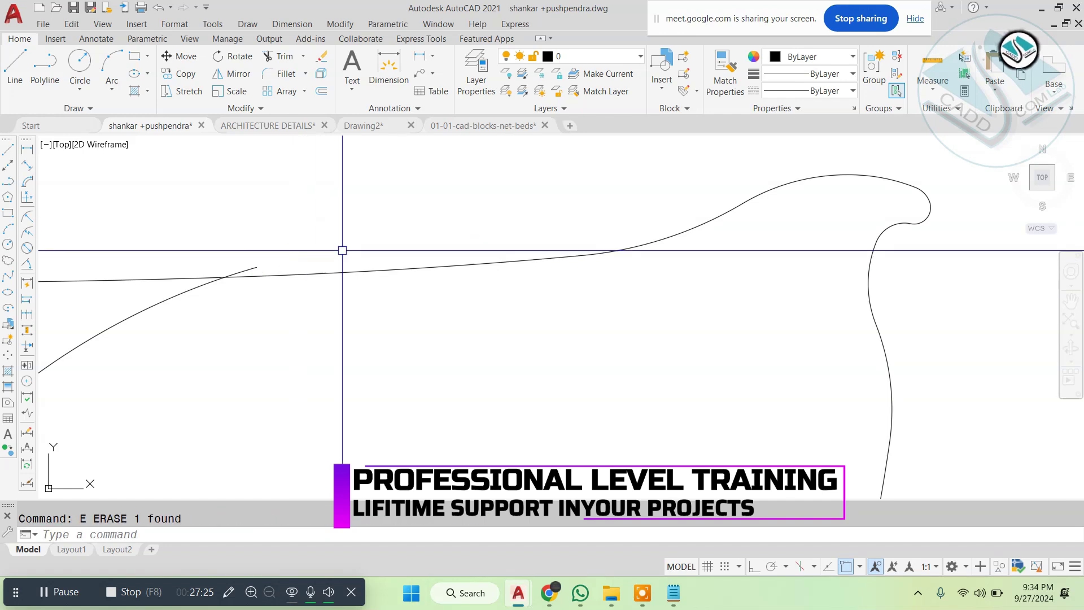
{"action": "key", "text": "Return"}
{"action": "scroll", "coordinate": [495, 249], "scroll_direction": "down", "scroll_amount": 6}
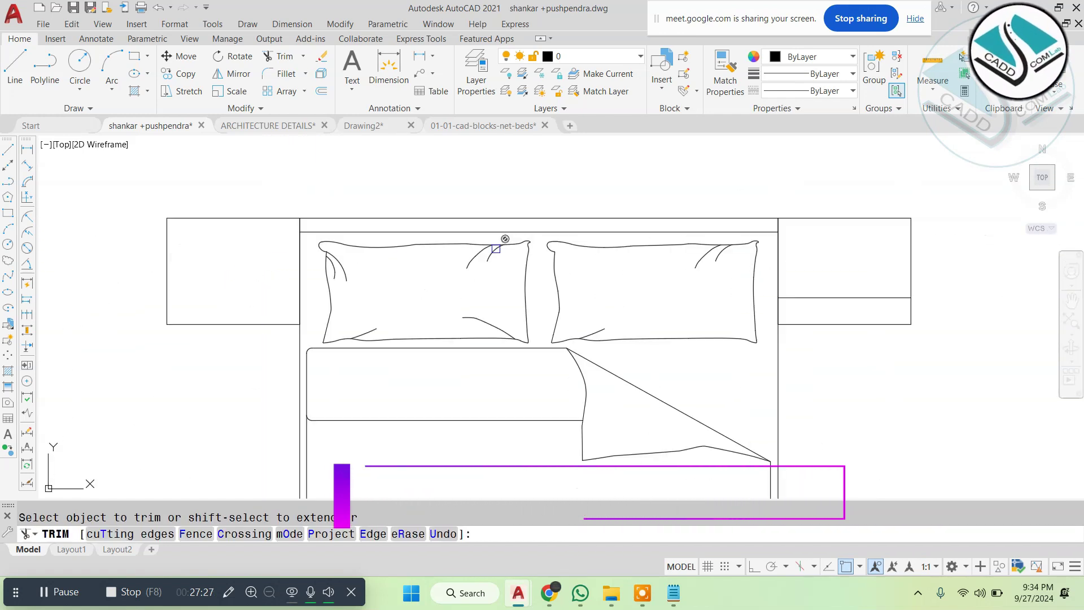
{"action": "mouse_move", "coordinate": [680, 315]}
{"action": "middle_mouse_down"}
{"action": "mouse_move", "coordinate": [553, 291]}
{"action": "mouse_move", "coordinate": [407, 299]}
{"action": "mouse_move", "coordinate": [388, 289]}
{"action": "middle_mouse_up"}
{"action": "key", "text": "Escape"}
{"action": "key", "text": "Escape"}
Step: Erase the bedside tables on both sides of the bed
{"action": "left_click", "coordinate": [852, 176]}
{"action": "left_click", "coordinate": [758, 328]}
{"action": "type", "text": "e"}
{"action": "key", "text": "Return"}
{"action": "scroll", "coordinate": [762, 305], "scroll_direction": "down", "scroll_amount": 2}
{"action": "left_click", "coordinate": [378, 208]}
{"action": "left_click", "coordinate": [293, 341]}
{"action": "type", "text": "e"}
{"action": "key", "text": "Return"}
Step: Draw a rectangle with a length of 16 inches in the empty space right of the bed, using the Dimensions option
{"action": "type", "text": "rec"}
{"action": "key", "text": "Return"}
{"action": "left_click", "coordinate": [670, 279]}
{"action": "type", "text": "d"}
{"action": "key", "text": "Return"}
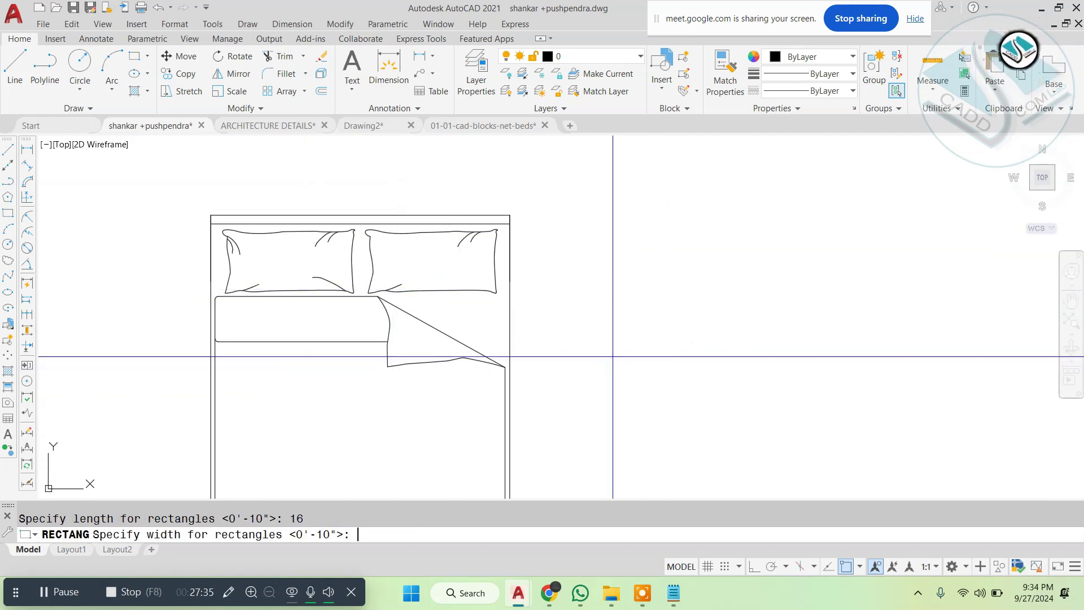
{"action": "left_click", "coordinate": [611, 357]}
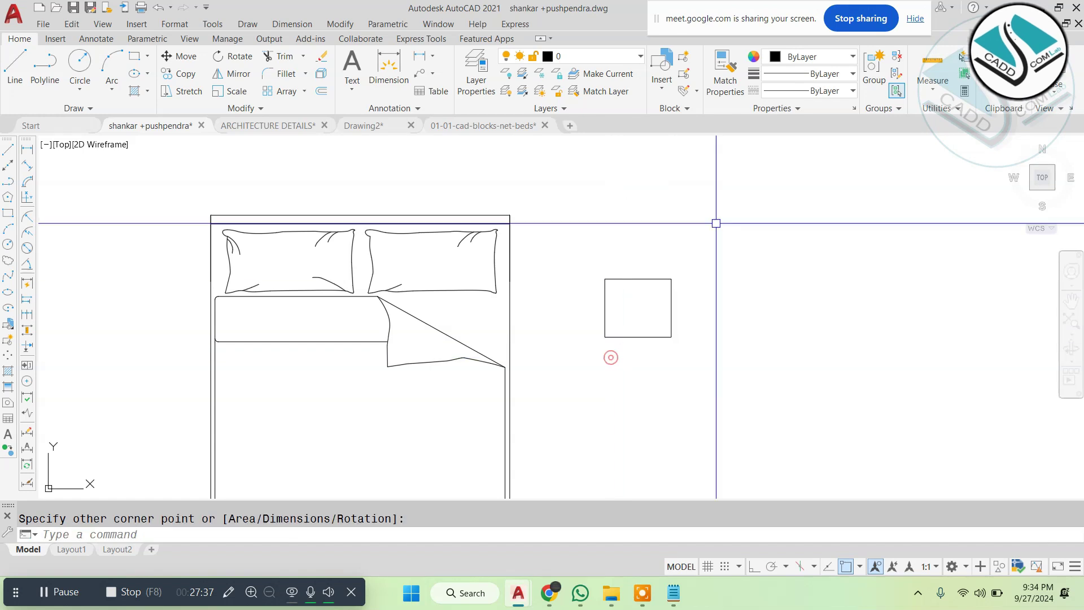
Step: Move the new rectangle by its upper-left corner to the upper-right corner of the headboard
{"action": "left_click", "coordinate": [716, 223]}
{"action": "left_click", "coordinate": [601, 337]}
{"action": "type", "text": "m"}
{"action": "key", "text": "Return"}
{"action": "left_click", "coordinate": [604, 278]}
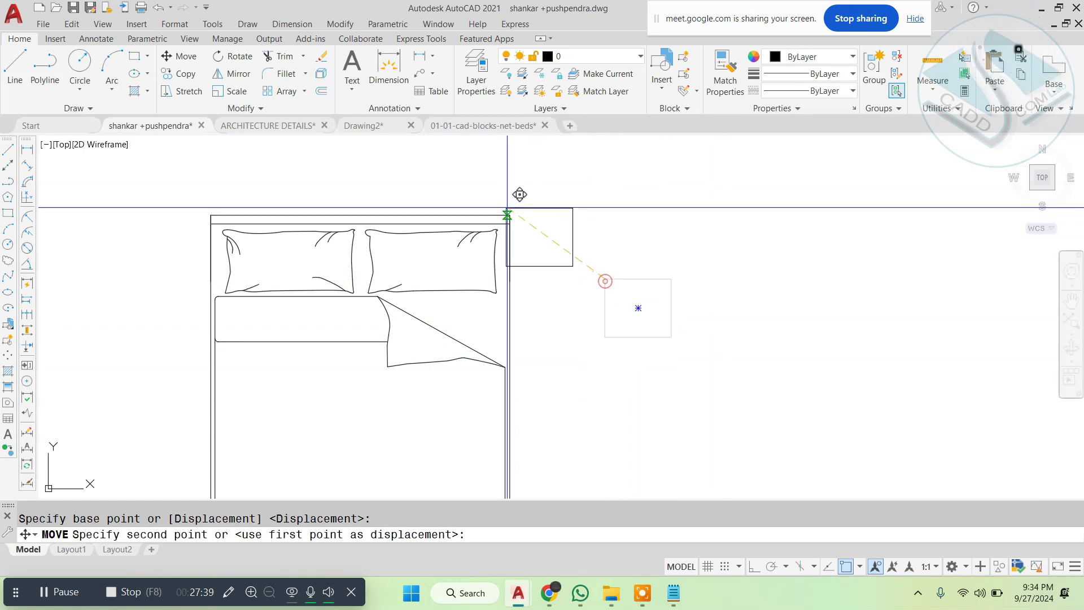
{"action": "scroll", "coordinate": [480, 201], "scroll_direction": "up", "scroll_amount": 2}
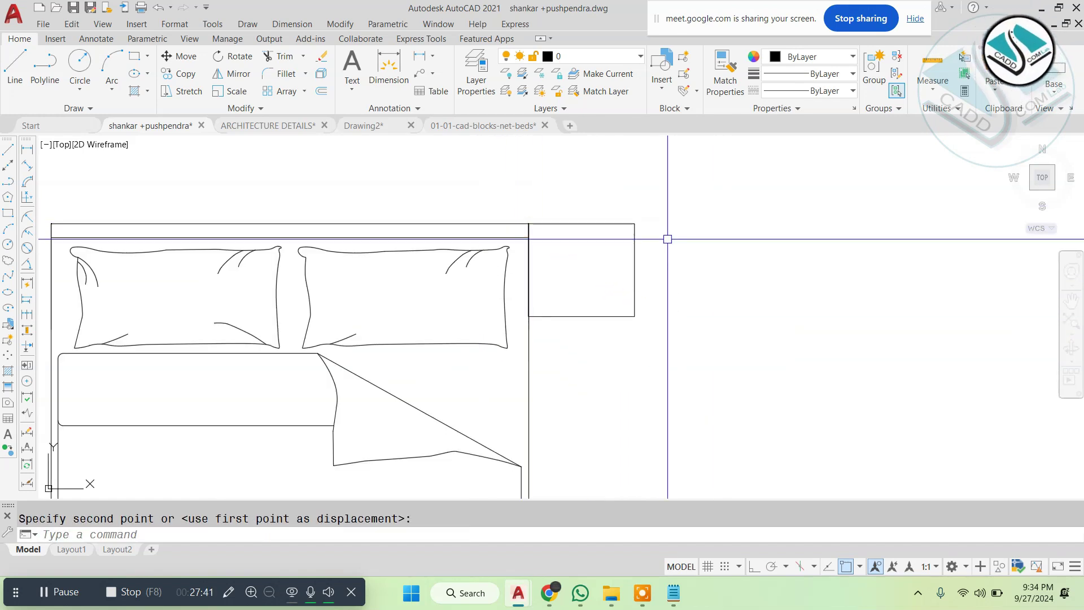
Step: Offset the bedside table rectangle 1 inch to the inside
{"action": "type", "text": "1"}
{"action": "key", "text": "Return"}
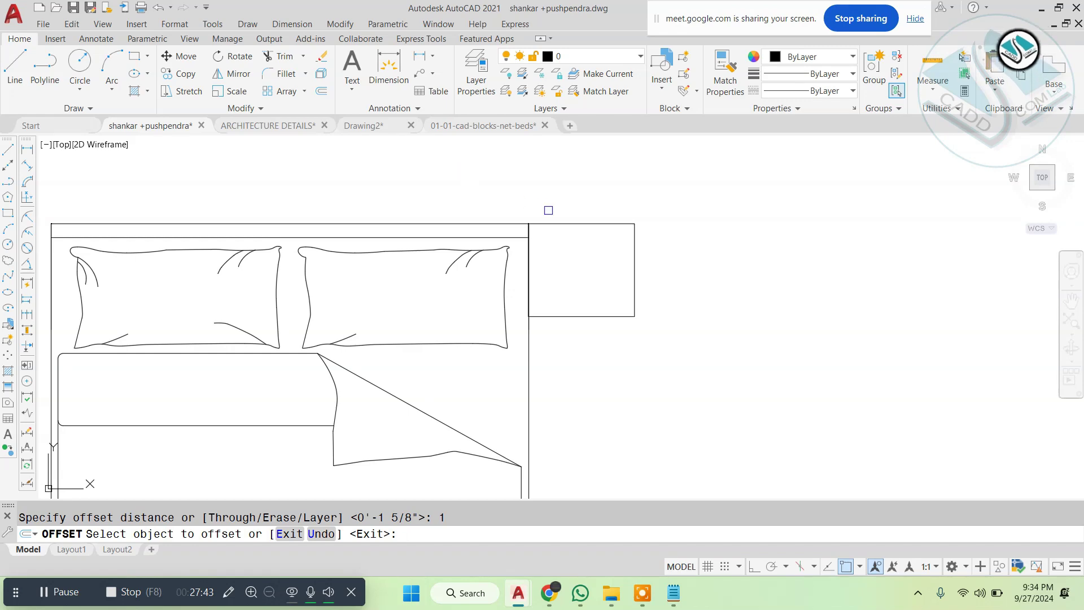
{"action": "left_click", "coordinate": [557, 223]}
{"action": "left_click", "coordinate": [567, 260]}
{"action": "key", "text": "Escape"}
Step: Move the round lamp from the empty area onto the middle of the right bedside table
{"action": "scroll", "coordinate": [650, 265], "scroll_direction": "down", "scroll_amount": 2}
{"action": "middle_click_drag", "start_coordinate": [96, 462], "coordinate": [300, 348]}
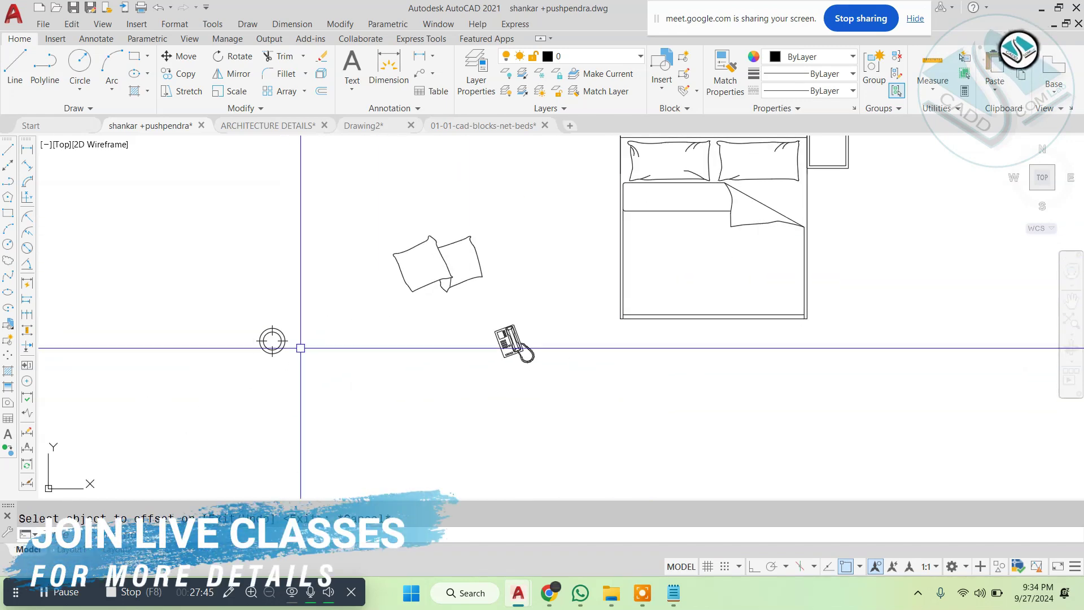
{"action": "scroll", "coordinate": [304, 346], "scroll_direction": "up", "scroll_amount": 2}
{"action": "left_click", "coordinate": [309, 245]}
{"action": "left_click", "coordinate": [153, 404]}
{"action": "type", "text": "m"}
{"action": "key", "text": "Return"}
{"action": "left_click", "coordinate": [219, 326]}
{"action": "scroll", "coordinate": [251, 390], "scroll_direction": "down", "scroll_amount": 1}
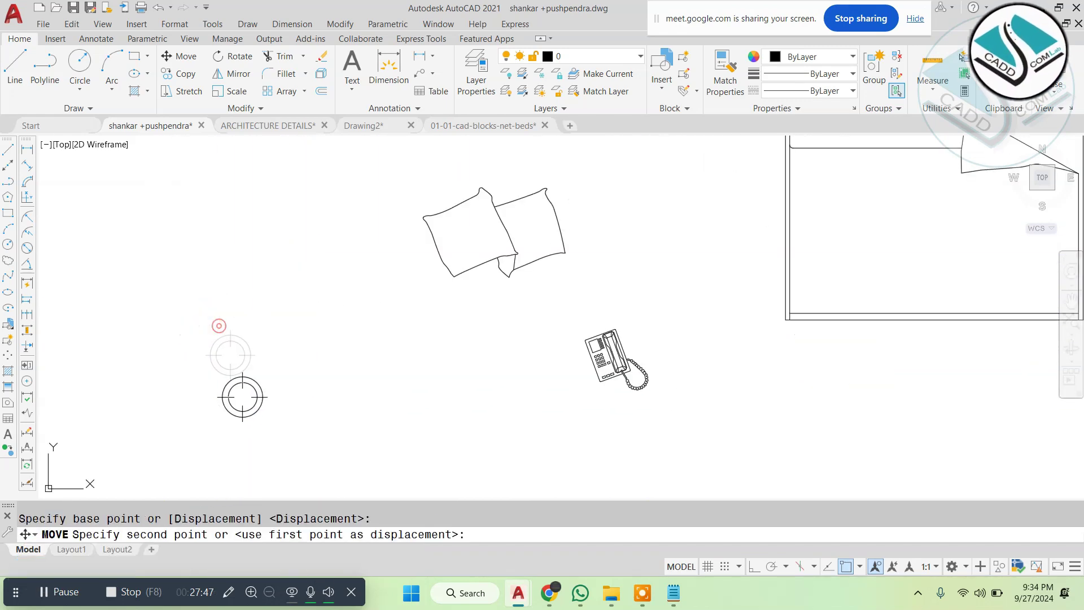
{"action": "scroll", "coordinate": [244, 387], "scroll_direction": "down", "scroll_amount": 2}
{"action": "scroll", "coordinate": [858, 172], "scroll_direction": "up", "scroll_amount": 6}
{"action": "middle_click_drag", "start_coordinate": [709, 158], "coordinate": [658, 269]}
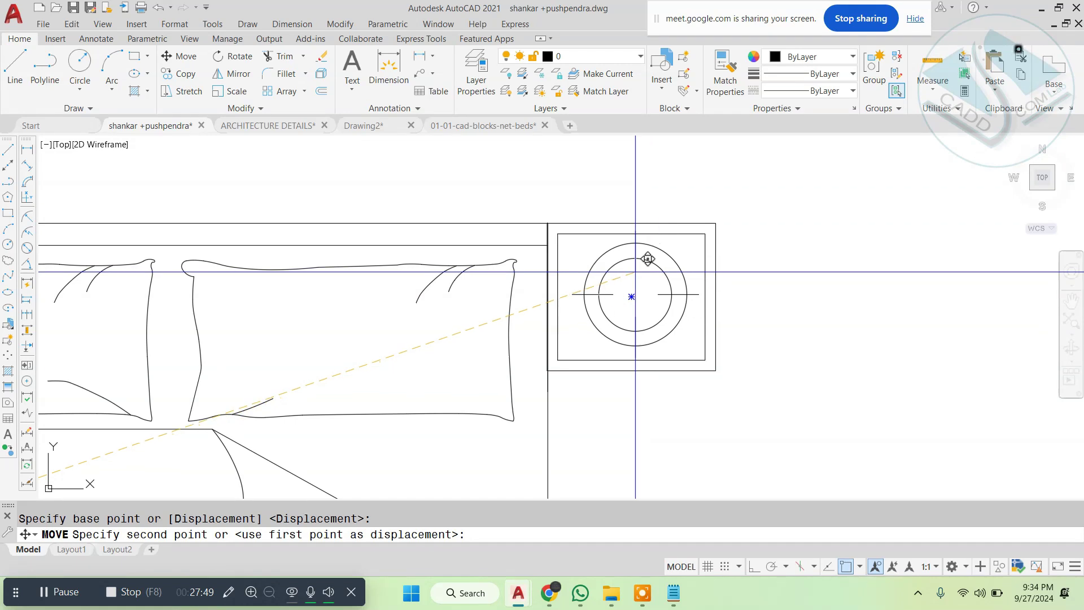
{"action": "left_click", "coordinate": [634, 273]}
{"action": "key", "text": "Escape"}
Step: Copy the right bedside table with its lamp from its upper-right corner to the headboard's upper-left corner
{"action": "scroll", "coordinate": [672, 254], "scroll_direction": "down", "scroll_amount": 4}
{"action": "scroll", "coordinate": [686, 258], "scroll_direction": "up", "scroll_amount": 2}
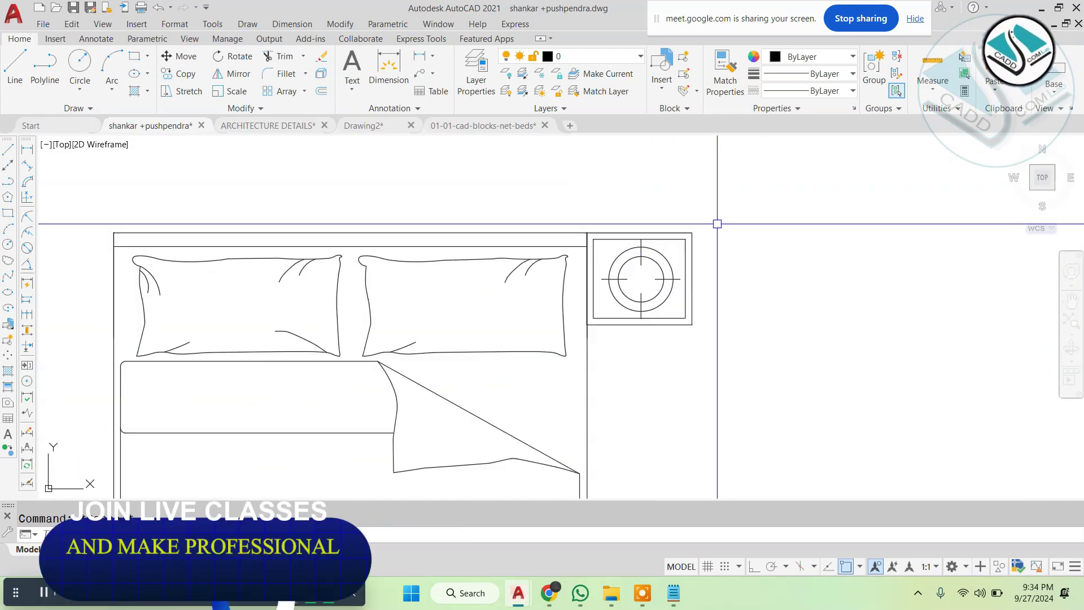
{"action": "left_click", "coordinate": [717, 224]}
{"action": "left_click", "coordinate": [629, 323]}
{"action": "type", "text": "co"}
{"action": "key", "text": "Return"}
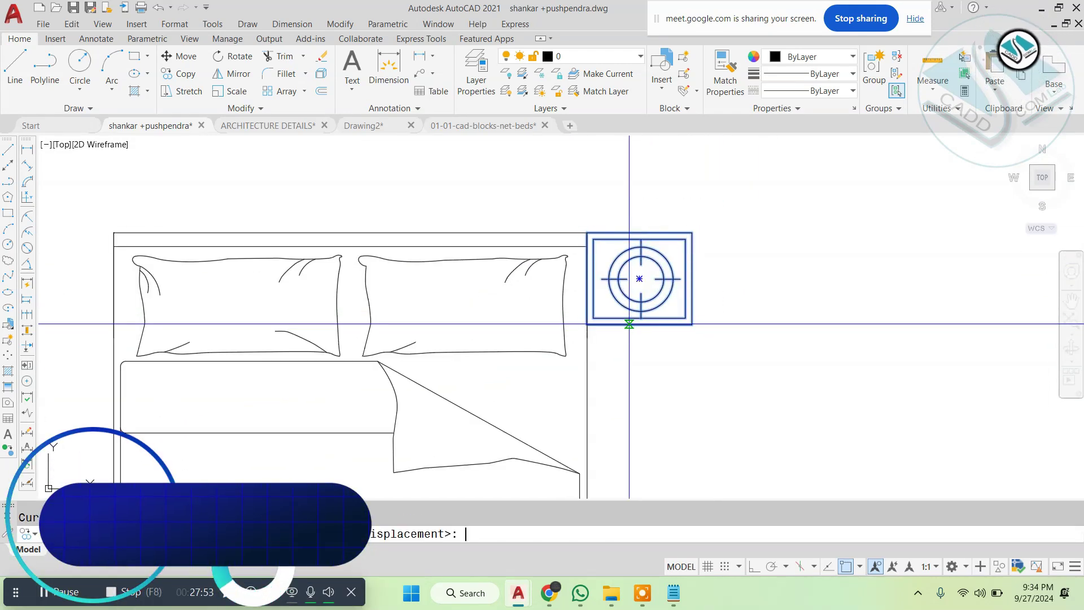
{"action": "left_click", "coordinate": [693, 232]}
{"action": "scroll", "coordinate": [692, 232], "scroll_direction": "down", "scroll_amount": 4}
{"action": "scroll", "coordinate": [437, 249], "scroll_direction": "up", "scroll_amount": 4}
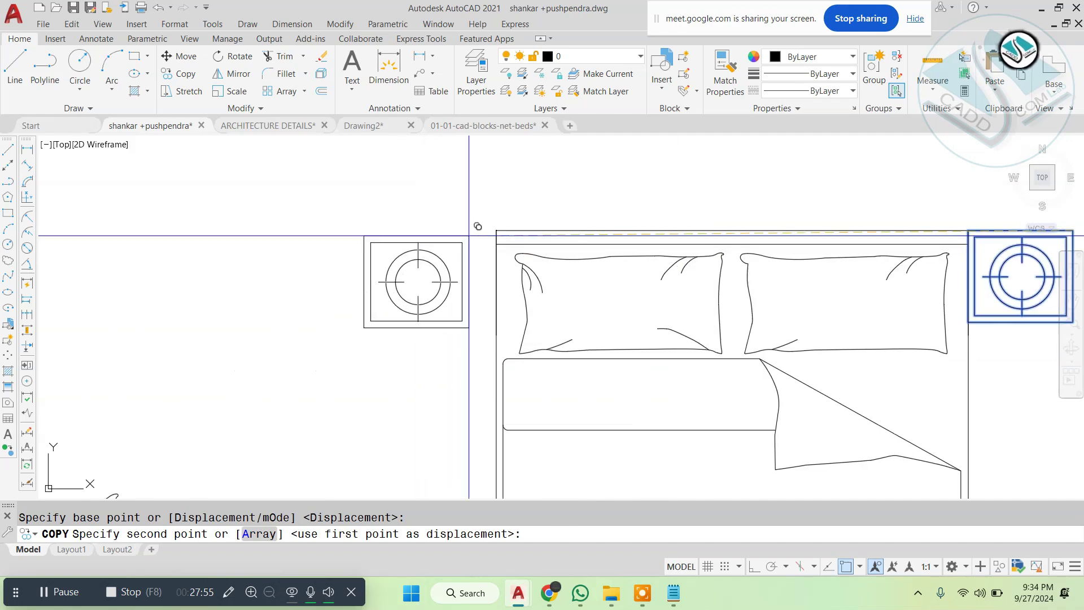
{"action": "left_click", "coordinate": [495, 230]}
{"action": "key", "text": "Escape"}
Step: Move the two overlapping cushions onto the lower part of the bed
{"action": "scroll", "coordinate": [571, 200], "scroll_direction": "down", "scroll_amount": 4}
{"action": "scroll", "coordinate": [444, 340], "scroll_direction": "up", "scroll_amount": 2}
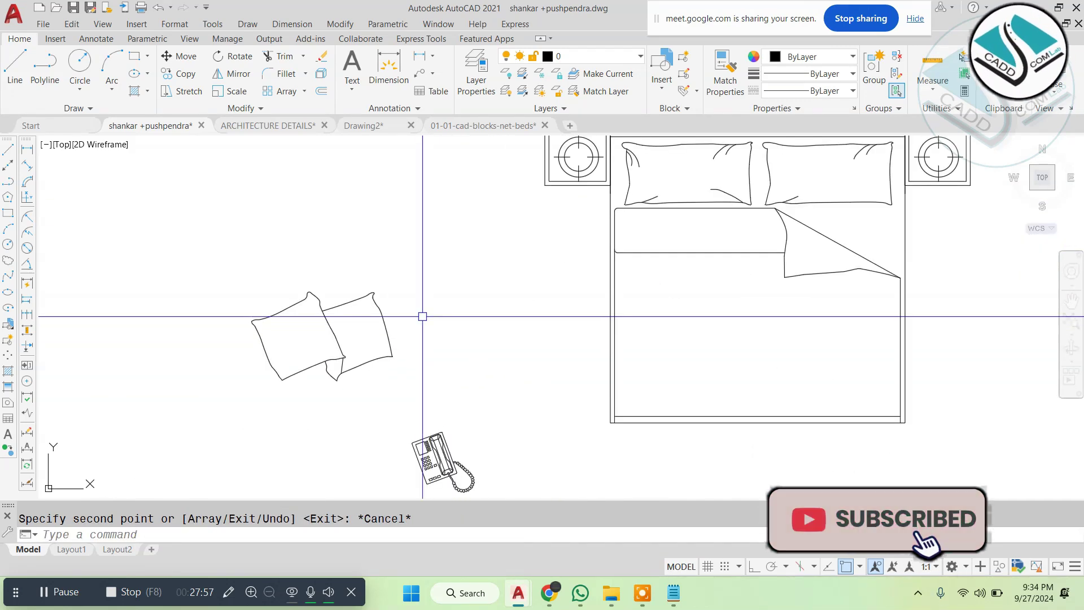
{"action": "left_click", "coordinate": [405, 237]}
{"action": "left_click", "coordinate": [233, 367]}
{"action": "type", "text": "m"}
{"action": "key", "text": "Return"}
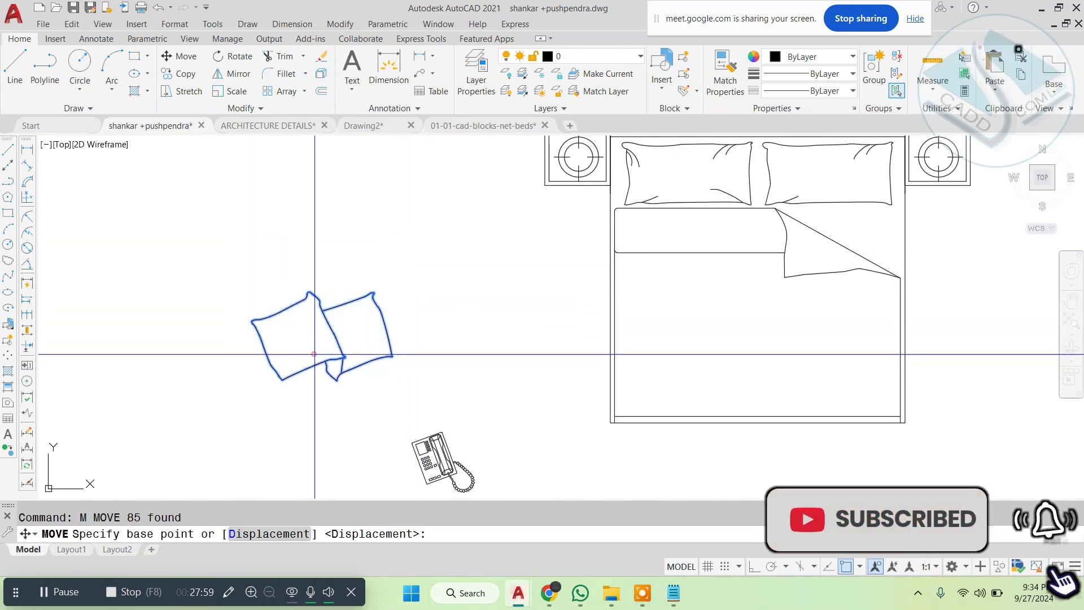
{"action": "left_click", "coordinate": [345, 355]}
{"action": "left_click", "coordinate": [704, 350]}
{"action": "key", "text": "Escape"}
Step: Erase the copied lamp from the left bedside table
{"action": "scroll", "coordinate": [487, 271], "scroll_direction": "down", "scroll_amount": 2}
{"action": "scroll", "coordinate": [497, 378], "scroll_direction": "up", "scroll_amount": 4}
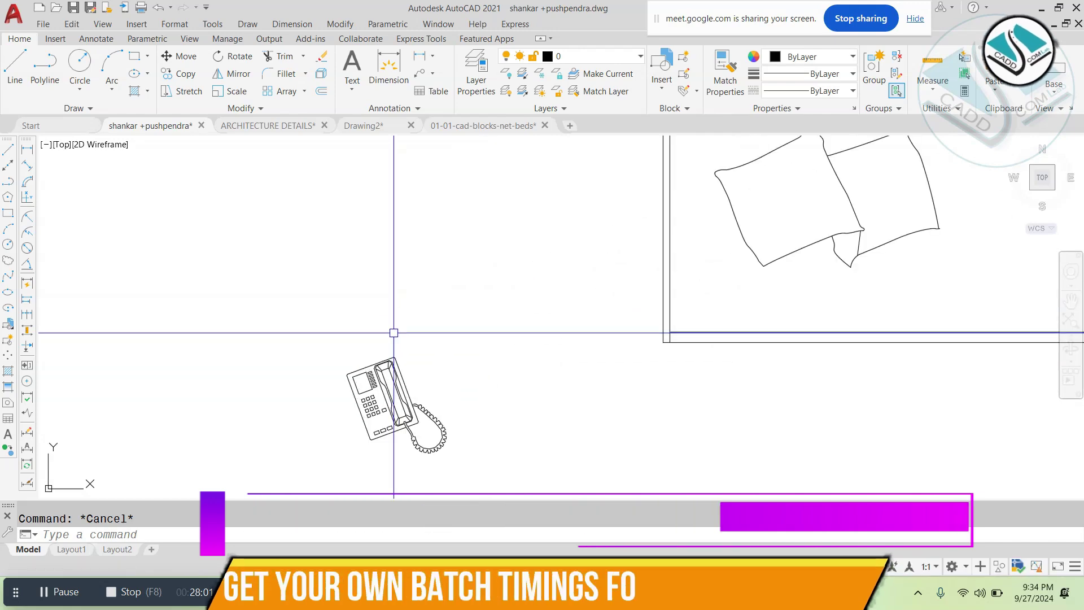
{"action": "scroll", "coordinate": [451, 371], "scroll_direction": "down", "scroll_amount": 4}
{"action": "scroll", "coordinate": [507, 189], "scroll_direction": "up", "scroll_amount": 6}
{"action": "left_click", "coordinate": [544, 176]}
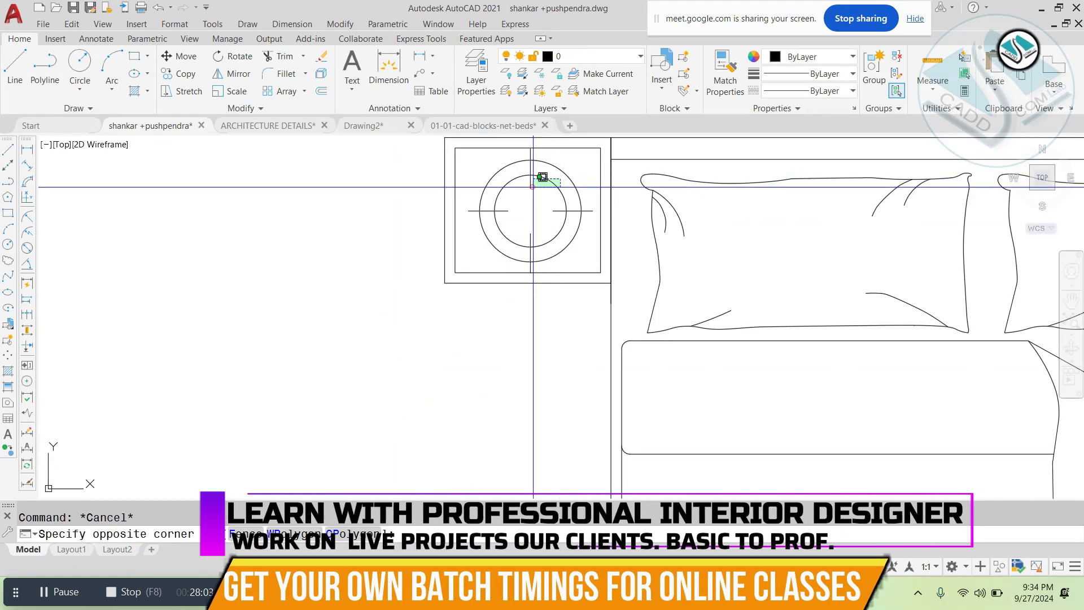
{"action": "left_click", "coordinate": [522, 197]}
{"action": "type", "text": "e"}
{"action": "key", "text": "Return"}
Step: Move the telephone onto the left bedside table
{"action": "scroll", "coordinate": [472, 219], "scroll_direction": "down", "scroll_amount": 4}
{"action": "middle_click_drag", "start_coordinate": [408, 419], "coordinate": [408, 248]}
{"action": "left_click", "coordinate": [404, 278]}
{"action": "left_click", "coordinate": [319, 393]}
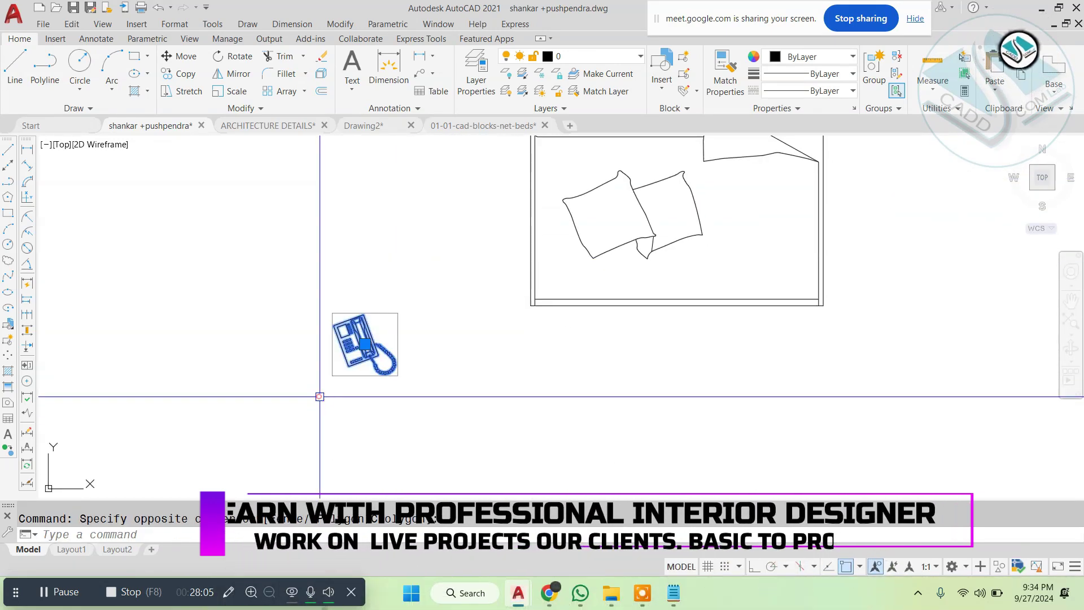
{"action": "type", "text": "m"}
{"action": "key", "text": "Return"}
{"action": "left_click", "coordinate": [355, 347]}
{"action": "middle_click_drag", "start_coordinate": [488, 153], "coordinate": [453, 347]}
{"action": "scroll", "coordinate": [490, 226], "scroll_direction": "up", "scroll_amount": 4}
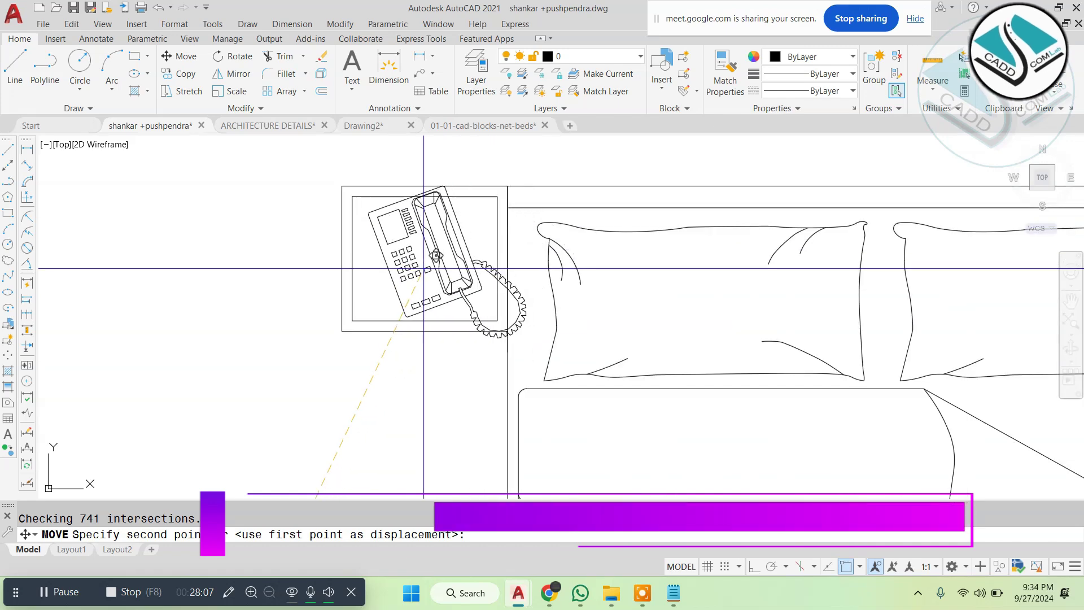
{"action": "left_click", "coordinate": [421, 270]}
{"action": "key", "text": "Escape"}
Step: Scale the telephone down by eye so that it fits on the left bedside table
{"action": "left_click", "coordinate": [434, 249]}
{"action": "scroll", "coordinate": [407, 270], "scroll_direction": "up", "scroll_amount": 2}
{"action": "type", "text": "s"}
{"action": "scroll", "coordinate": [408, 270], "scroll_direction": "up", "scroll_amount": 2}
{"action": "type", "text": "c"}
{"action": "key", "text": "Return"}
{"action": "left_click", "coordinate": [427, 242]}
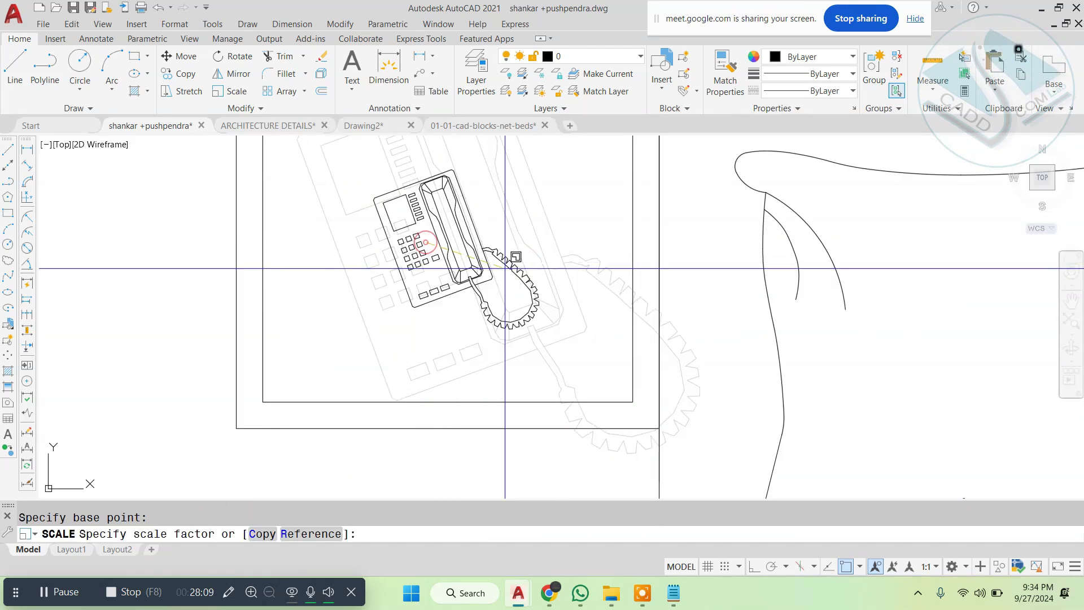
{"action": "left_click", "coordinate": [550, 307]}
{"action": "scroll", "coordinate": [317, 202], "scroll_direction": "down", "scroll_amount": 2}
Step: Draw a large rug rectangle around the lower part of the bed, extending past both sides and the foot
{"action": "scroll", "coordinate": [317, 202], "scroll_direction": "down", "scroll_amount": 4}
{"action": "middle_click_drag", "start_coordinate": [488, 336], "coordinate": [495, 207]}
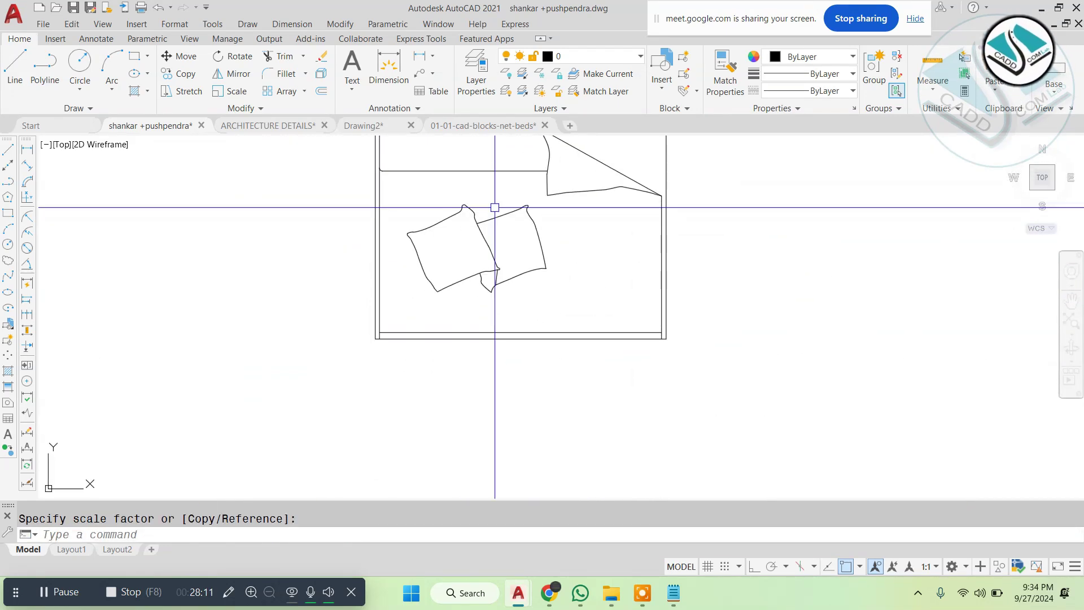
{"action": "type", "text": "REC"}
{"action": "key", "text": "Return"}
{"action": "left_click", "coordinate": [279, 187]}
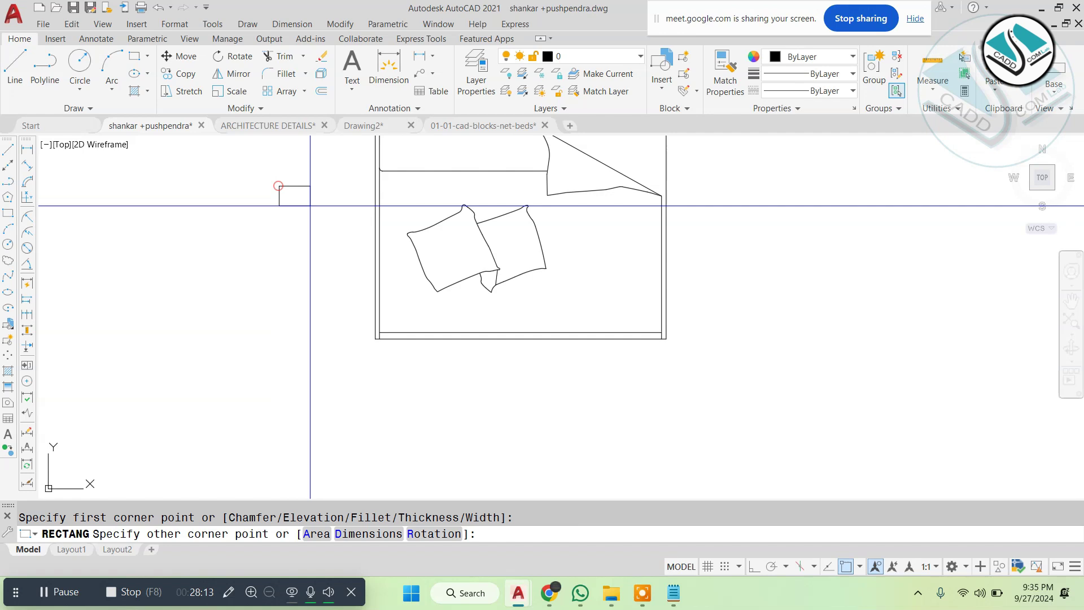
{"action": "left_click", "coordinate": [760, 395]}
Step: Trim the rug's upper edge where it crosses the bed frame
{"action": "type", "text": "tr"}
{"action": "key", "text": "Return"}
{"action": "key", "text": "Return"}
{"action": "scroll", "coordinate": [391, 184], "scroll_direction": "up", "scroll_amount": 5}
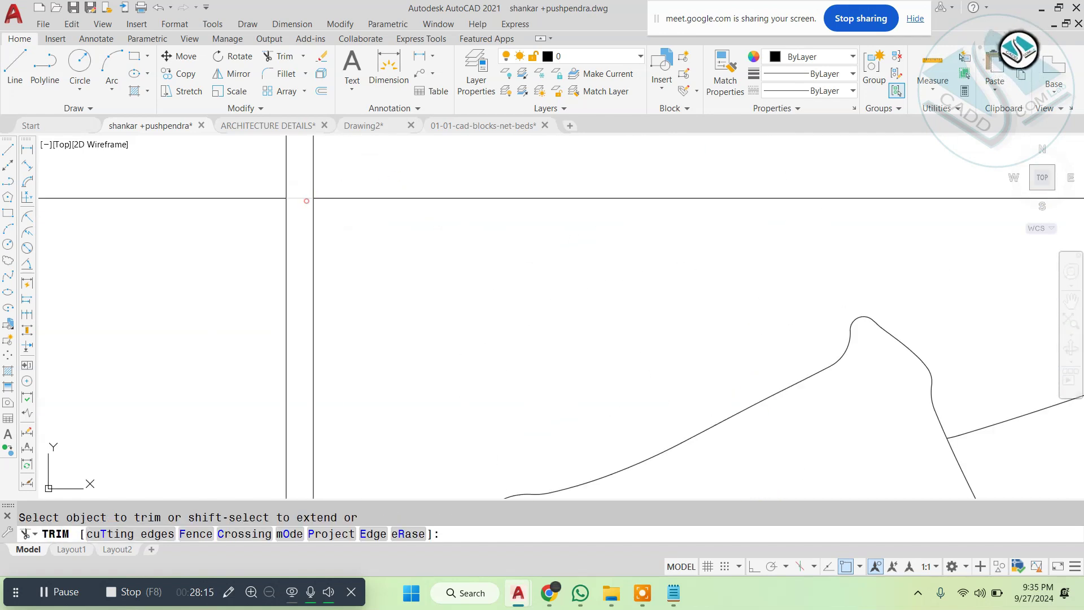
{"action": "scroll", "coordinate": [557, 218], "scroll_direction": "down", "scroll_amount": 5}
{"action": "scroll", "coordinate": [600, 186], "scroll_direction": "up", "scroll_amount": 5}
{"action": "scroll", "coordinate": [624, 201], "scroll_direction": "down", "scroll_amount": 5}
{"action": "key", "text": "Escape"}
Step: Erase the leftover piece of the rug's upper edge inside the bed
{"action": "left_click", "coordinate": [382, 199]}
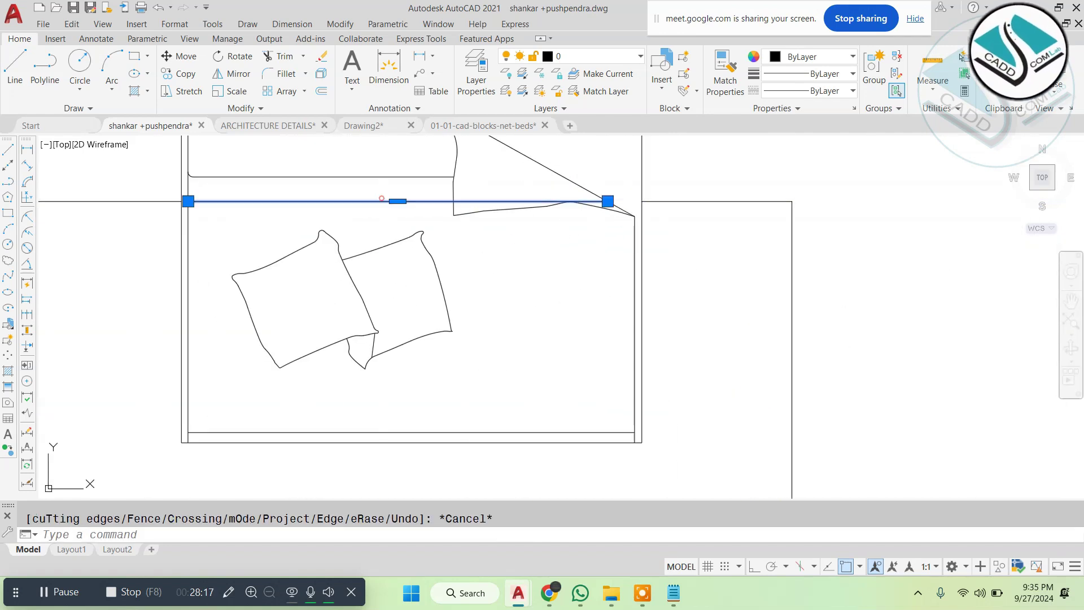
{"action": "type", "text": "e"}
{"action": "key", "text": "Return"}
Step: Offset the rug outline 1.5 inches to the inside
{"action": "scroll", "coordinate": [482, 220], "scroll_direction": "down", "scroll_amount": 3}
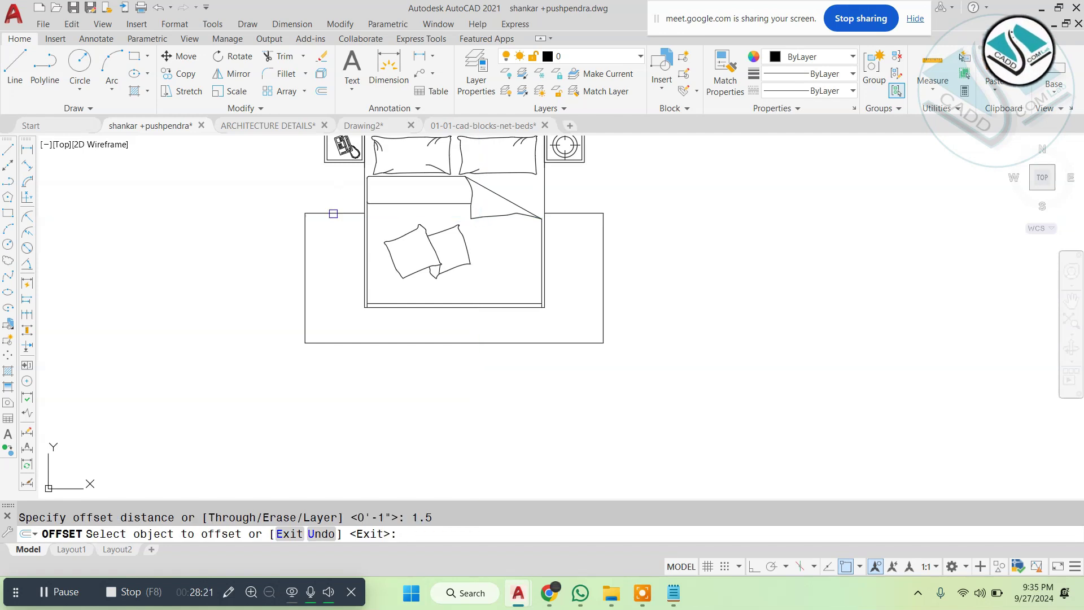
{"action": "left_click", "coordinate": [334, 213]}
Step: Hatch the rug area inside the inner border with the CROSS pattern
{"action": "type", "text": "h"}
{"action": "key", "text": "Return"}
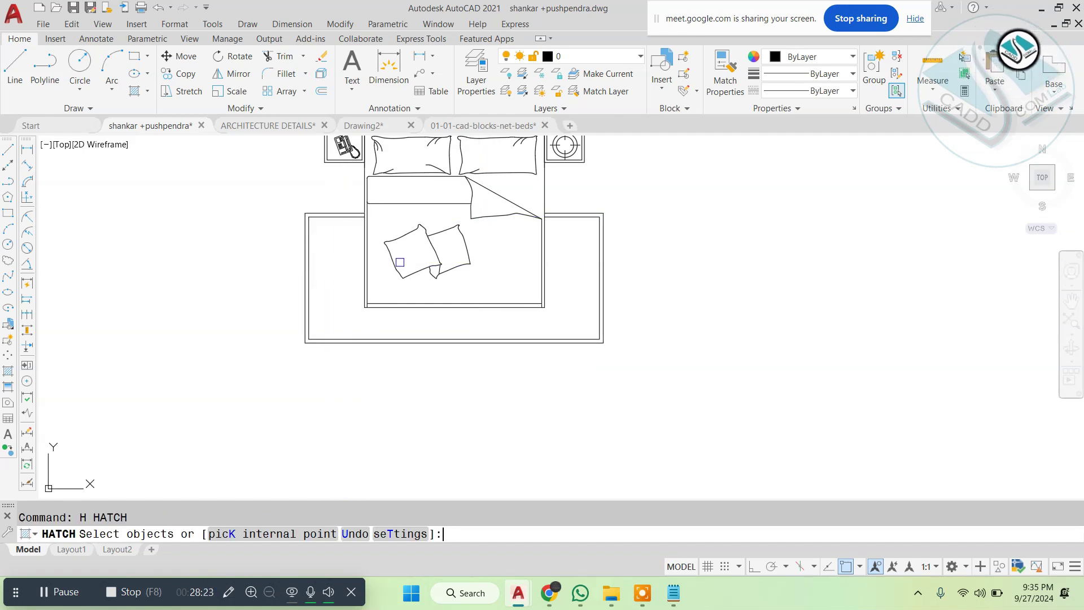
{"action": "left_click", "coordinate": [325, 96]}
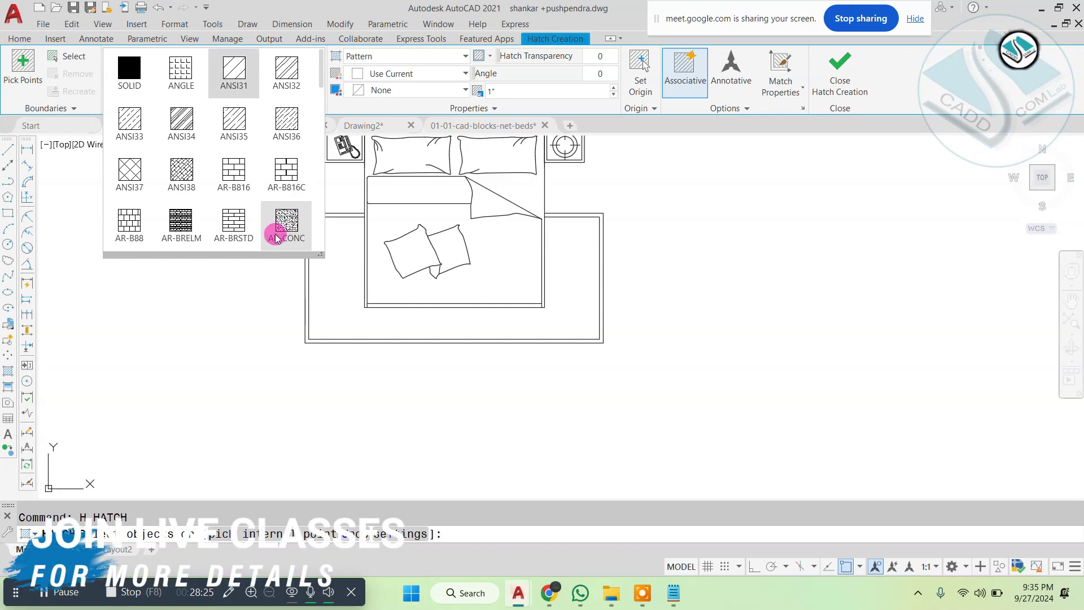
{"action": "left_click", "coordinate": [288, 226]}
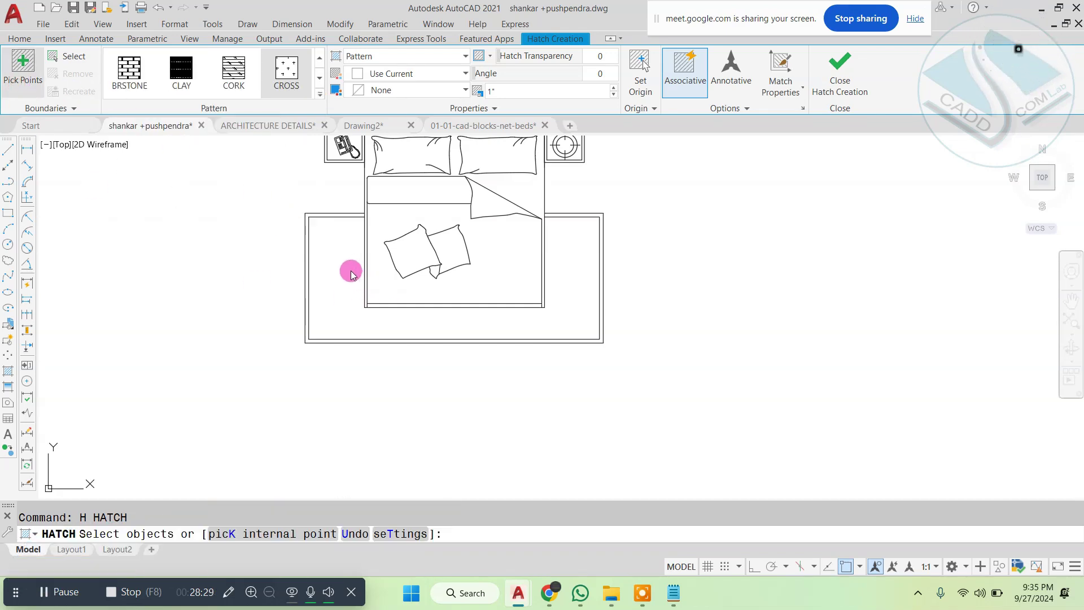
{"action": "type", "text": "k"}
{"action": "key", "text": "Return"}
{"action": "left_click", "coordinate": [337, 253]}
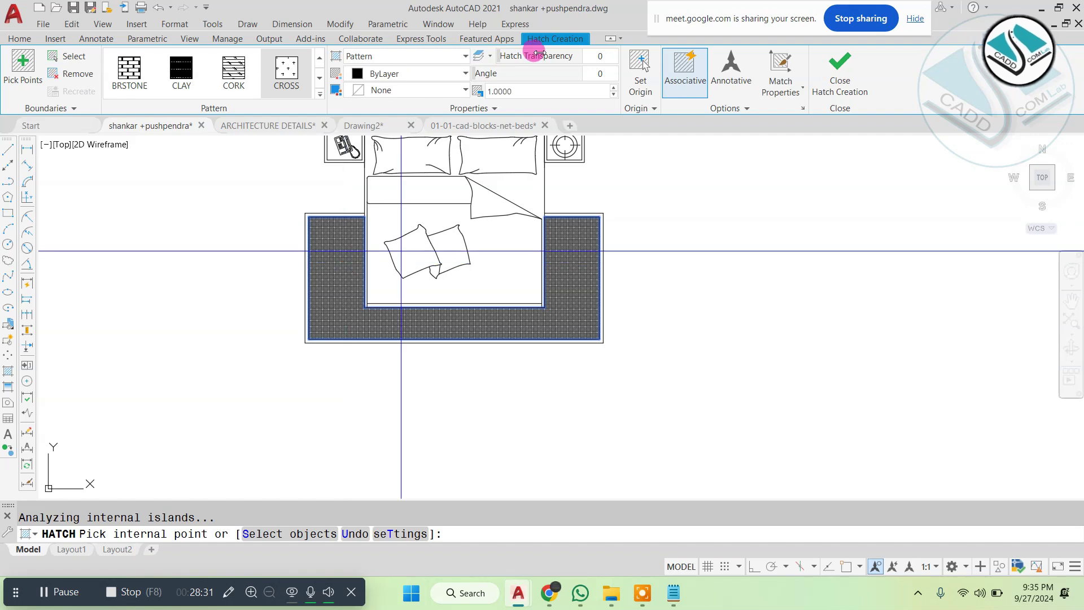
Step: Set the rug hatch to scale 5, colour 205,105,40 and transparency 55, and finish the hatch
{"action": "left_click", "coordinate": [508, 91]}
{"action": "type", "text": "5"}
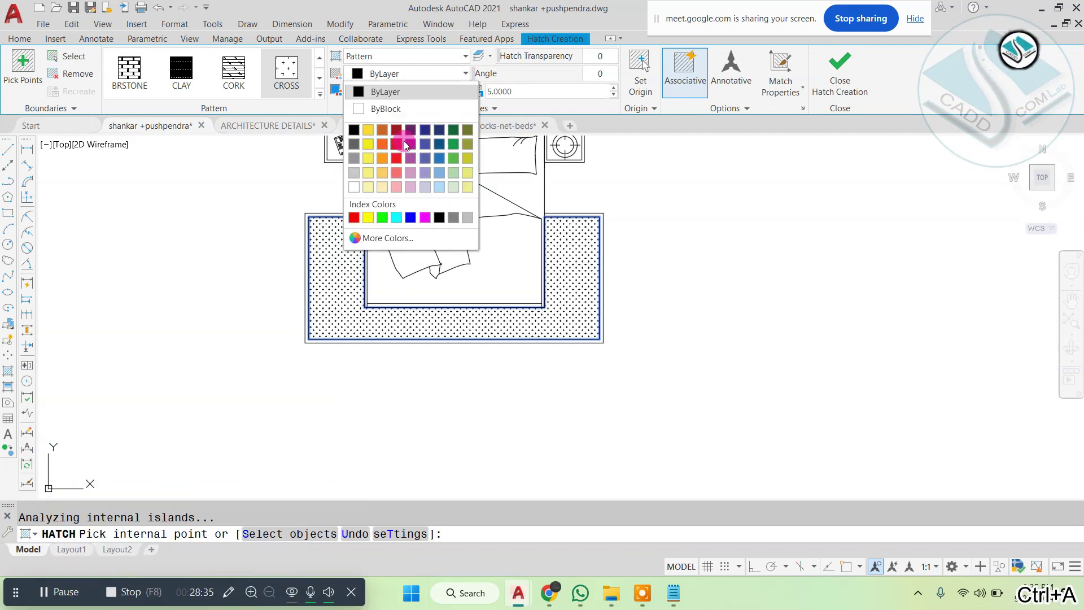
{"action": "left_click", "coordinate": [383, 131]}
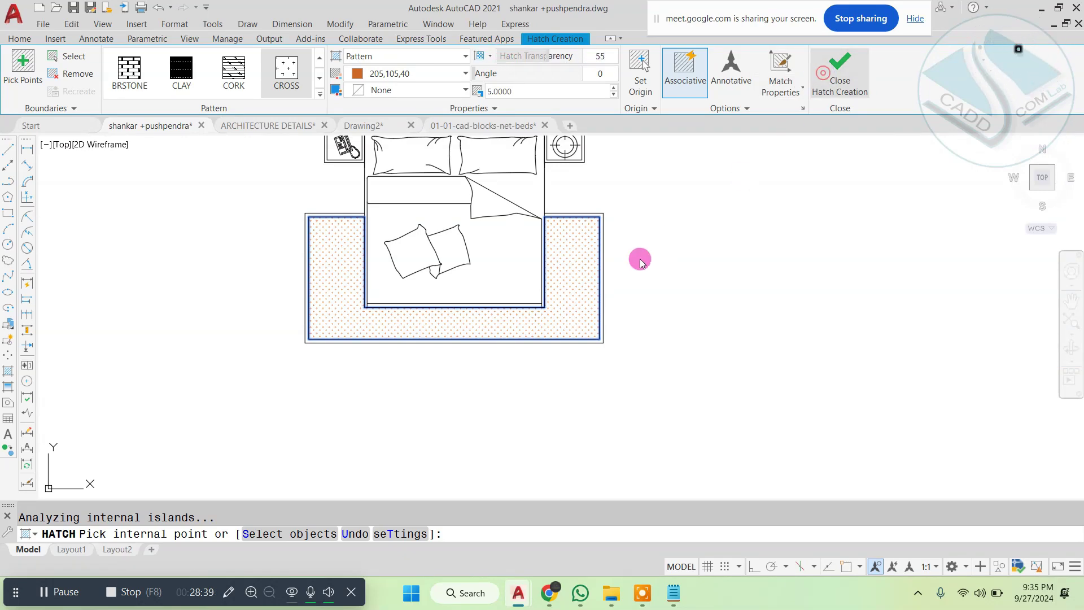
{"action": "scroll", "coordinate": [642, 263], "scroll_direction": "down", "scroll_amount": 4}
{"action": "key", "text": "Escape"}
{"action": "scroll", "coordinate": [623, 208], "scroll_direction": "up", "scroll_amount": 5}
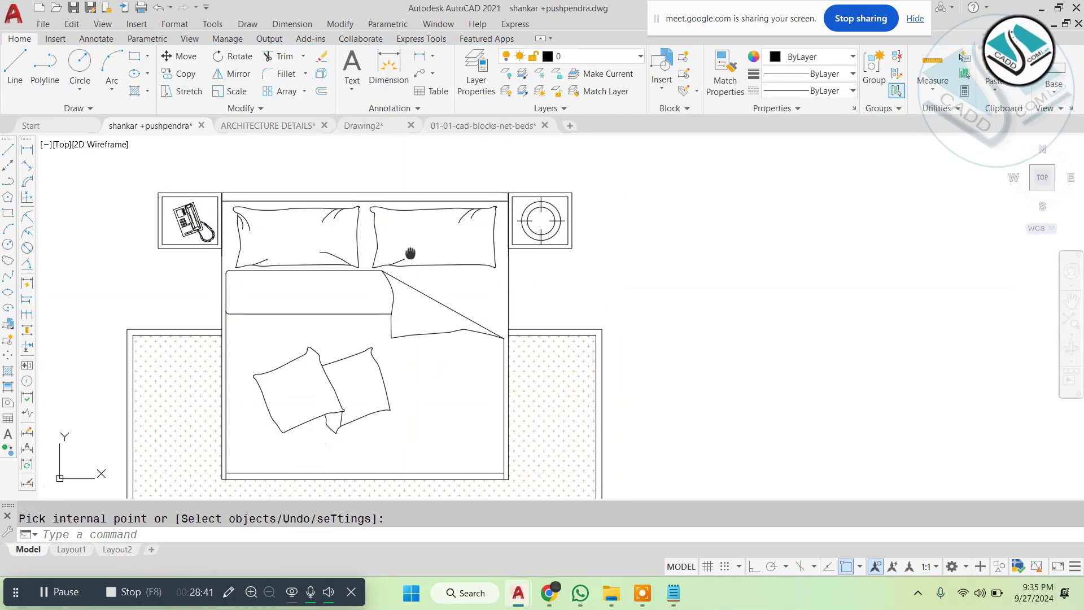
{"action": "scroll", "coordinate": [517, 237], "scroll_direction": "down", "scroll_amount": 2}
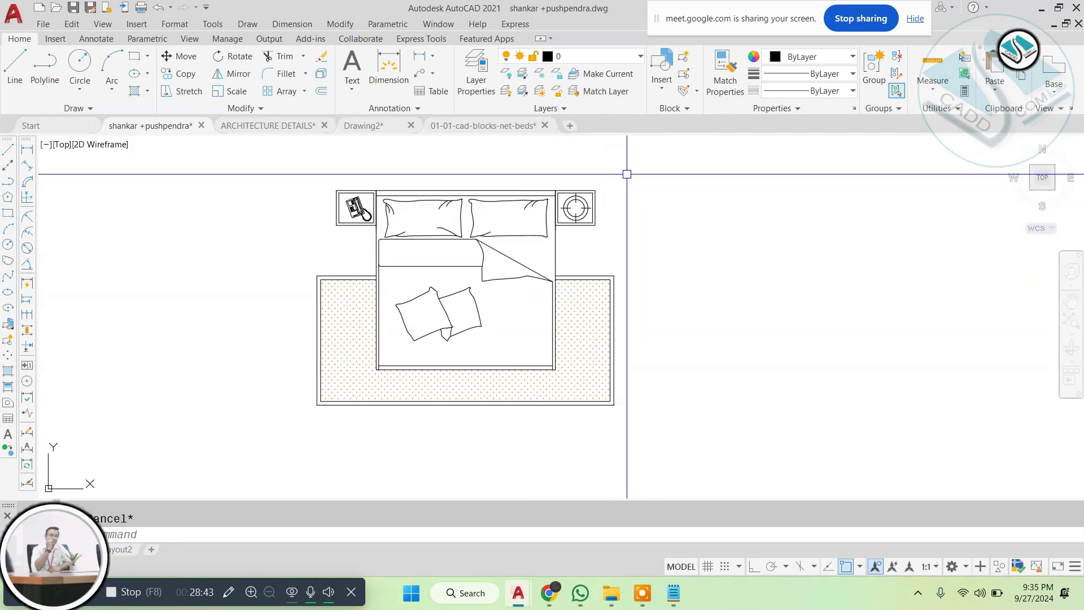
Step: Change the linework at the left pillow's upper-right corner to colour 100,33,101
{"action": "scroll", "coordinate": [441, 208], "scroll_direction": "up", "scroll_amount": 6}
{"action": "left_click", "coordinate": [543, 167]}
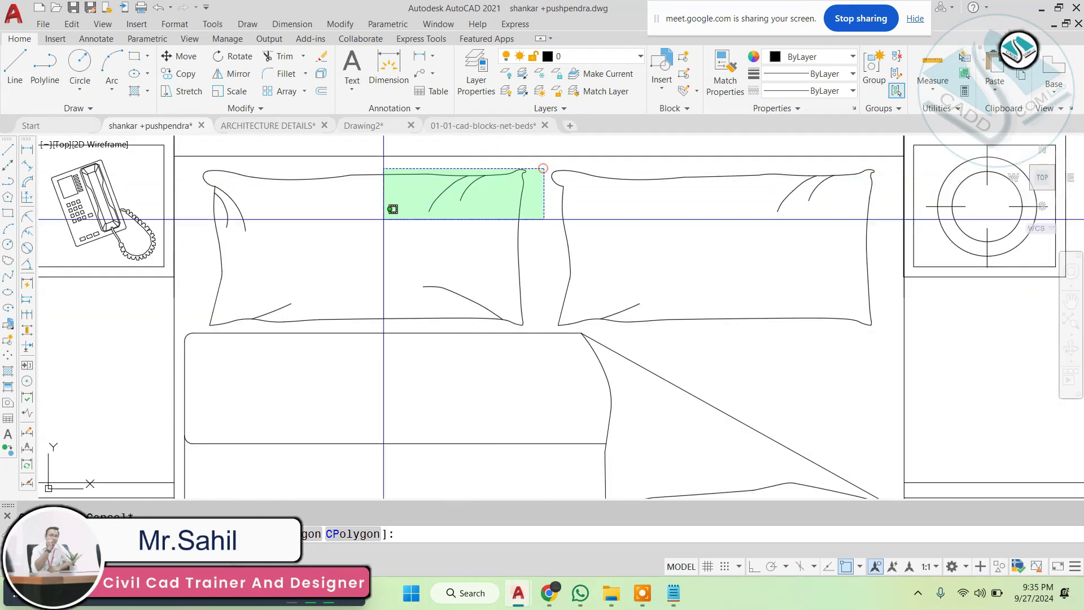
{"action": "left_click", "coordinate": [368, 225]}
{"action": "left_click", "coordinate": [819, 56]}
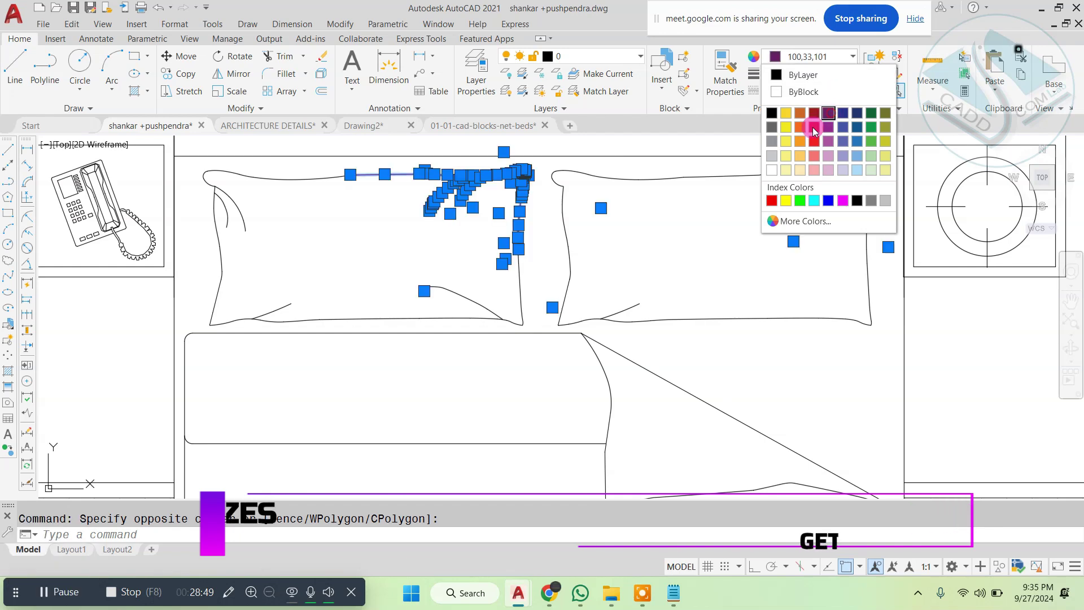
{"action": "key", "text": "Escape"}
{"action": "key", "text": "Escape"}
Step: Match the rest of the left pillow's outline and fold lines to its purple upper edge
{"action": "type", "text": "MA MATCHPROP"}
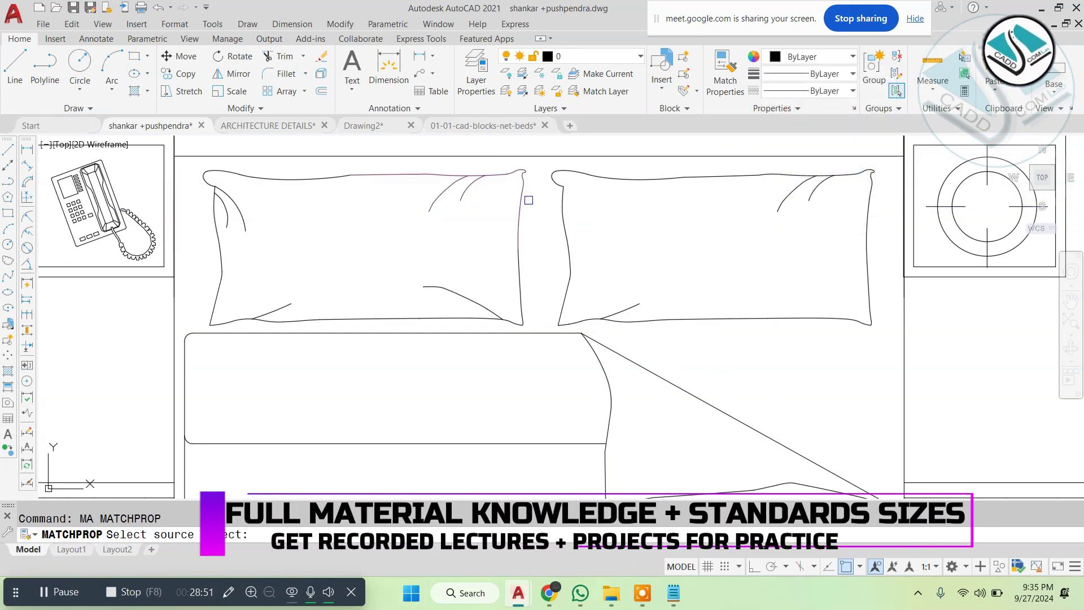
{"action": "scroll", "coordinate": [177, 163], "scroll_direction": "up", "scroll_amount": 2}
{"action": "left_click", "coordinate": [196, 165]}
{"action": "left_click", "coordinate": [590, 302]}
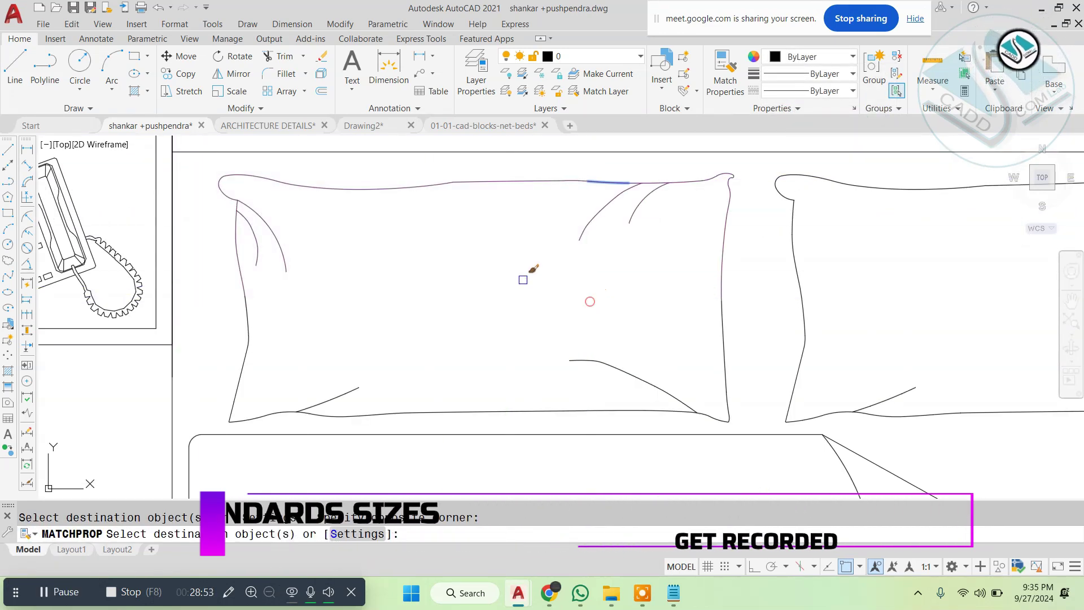
{"action": "middle_click_drag", "start_coordinate": [376, 247], "coordinate": [389, 164]}
{"action": "left_click", "coordinate": [448, 200]}
{"action": "left_click", "coordinate": [224, 283]}
{"action": "left_click", "coordinate": [235, 271]}
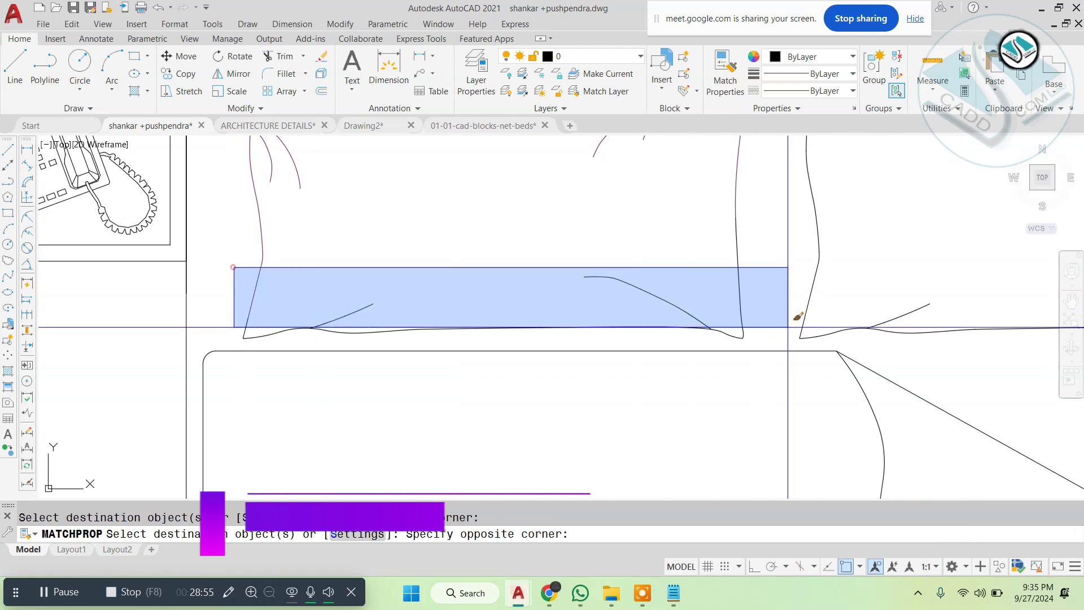
{"action": "left_click", "coordinate": [794, 338]}
{"action": "scroll", "coordinate": [585, 299], "scroll_direction": "down", "scroll_amount": 4}
{"action": "scroll", "coordinate": [445, 197], "scroll_direction": "up", "scroll_amount": 2}
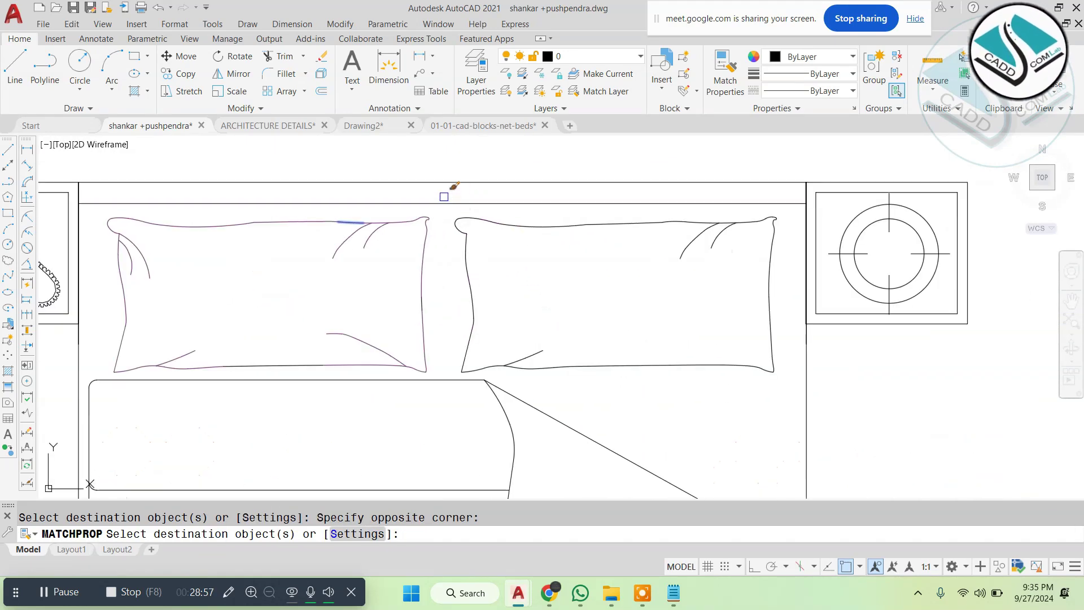
Step: Apply the matched purple properties to the whole right pillow and end the matching
{"action": "left_click", "coordinate": [447, 212]}
{"action": "left_click", "coordinate": [811, 368]}
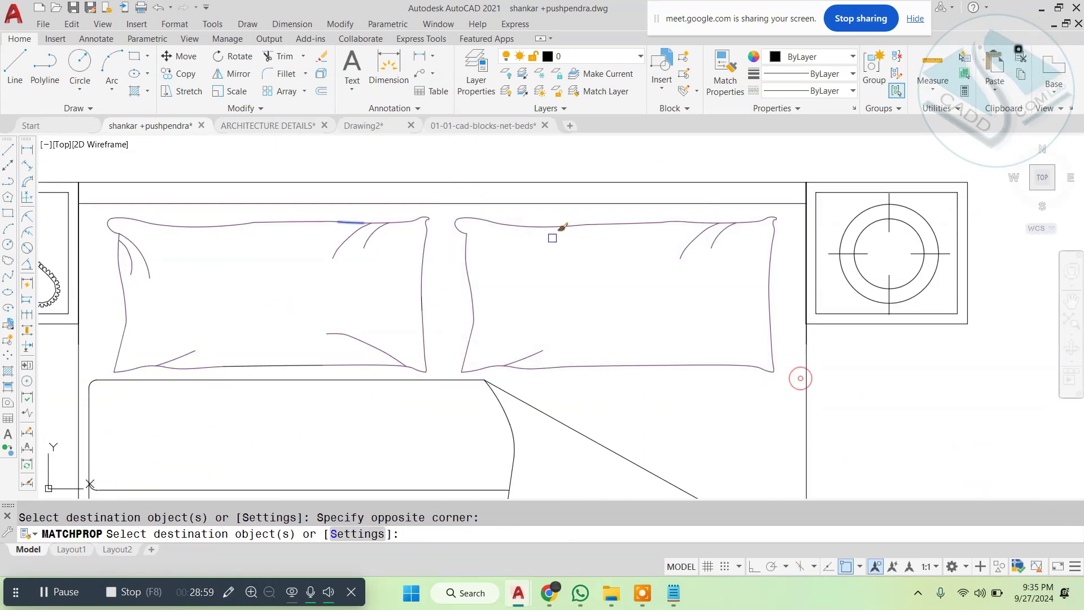
{"action": "key", "text": "Escape"}
Step: Change the two headboard lines above the pillows to dark orange
{"action": "scroll", "coordinate": [510, 239], "scroll_direction": "down", "scroll_amount": 2}
{"action": "scroll", "coordinate": [508, 229], "scroll_direction": "up", "scroll_amount": 2}
{"action": "left_click", "coordinate": [680, 156]}
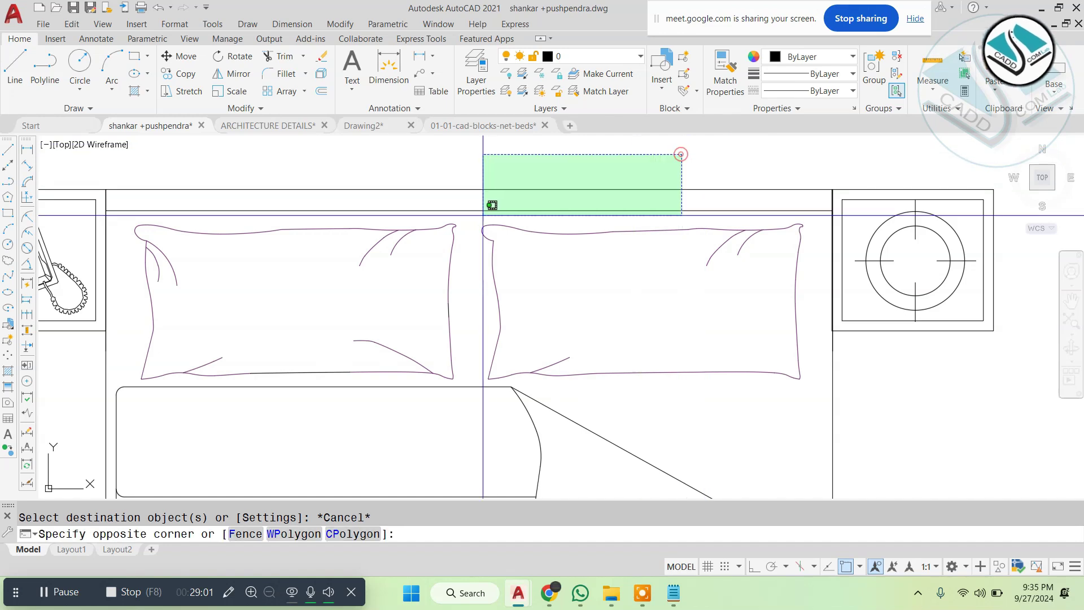
{"action": "left_click", "coordinate": [491, 219]}
{"action": "left_click", "coordinate": [790, 63]}
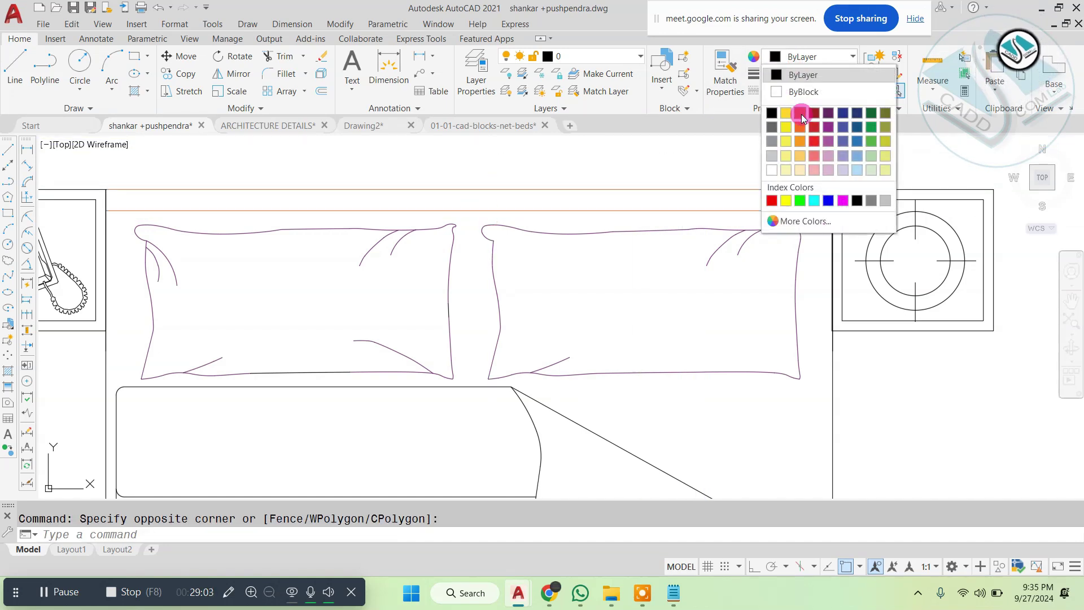
{"action": "key", "text": "Escape"}
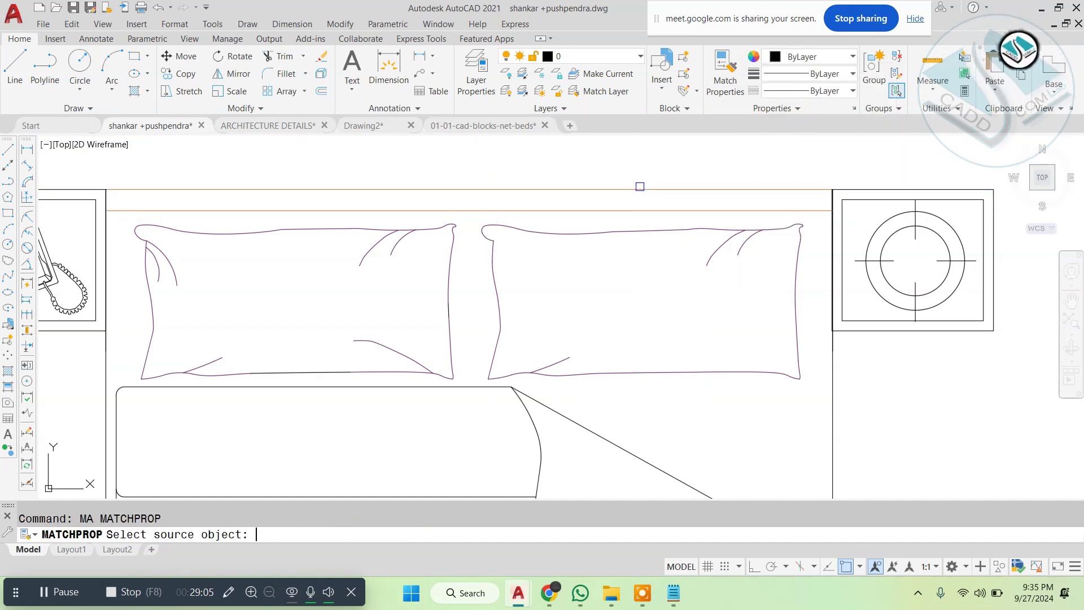
Step: Match the outer side lines of the bed frame to the headboard's properties
{"action": "left_click", "coordinate": [639, 188]}
{"action": "scroll", "coordinate": [570, 178], "scroll_direction": "down", "scroll_amount": 2}
{"action": "scroll", "coordinate": [249, 301], "scroll_direction": "up", "scroll_amount": 4}
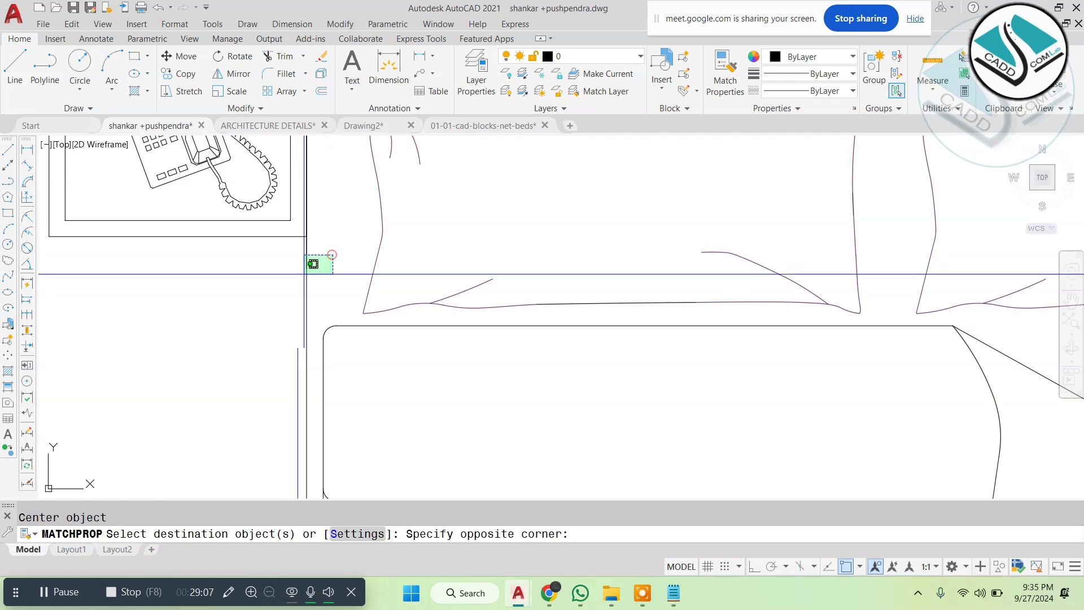
{"action": "left_click", "coordinate": [332, 255]}
{"action": "scroll", "coordinate": [364, 212], "scroll_direction": "down", "scroll_amount": 4}
{"action": "scroll", "coordinate": [629, 220], "scroll_direction": "up", "scroll_amount": 7}
{"action": "scroll", "coordinate": [597, 356], "scroll_direction": "down", "scroll_amount": 4}
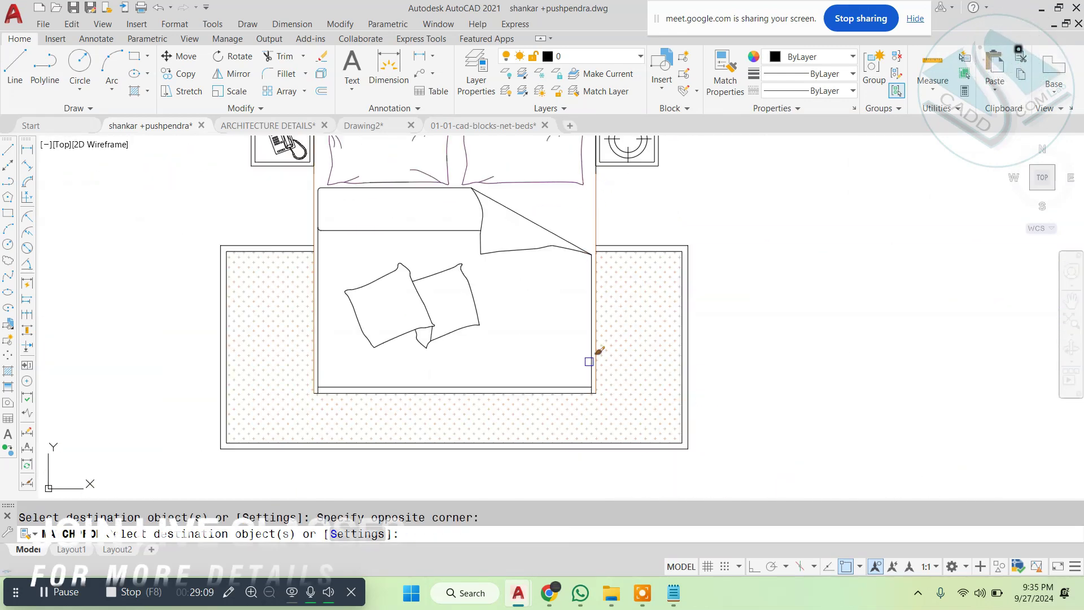
Step: Apply the headboard's properties to the footboard lines and the inner side lines of the bed frame
{"action": "scroll", "coordinate": [597, 392], "scroll_direction": "up", "scroll_amount": 6}
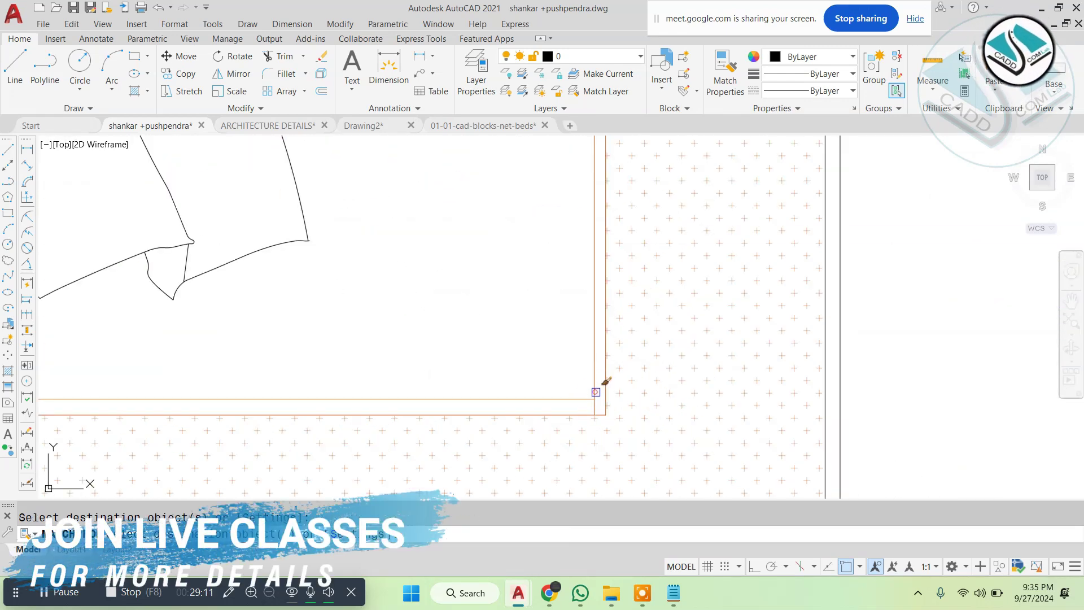
{"action": "scroll", "coordinate": [596, 391], "scroll_direction": "down", "scroll_amount": 4}
{"action": "scroll", "coordinate": [359, 344], "scroll_direction": "up", "scroll_amount": 6}
{"action": "scroll", "coordinate": [338, 282], "scroll_direction": "down", "scroll_amount": 4}
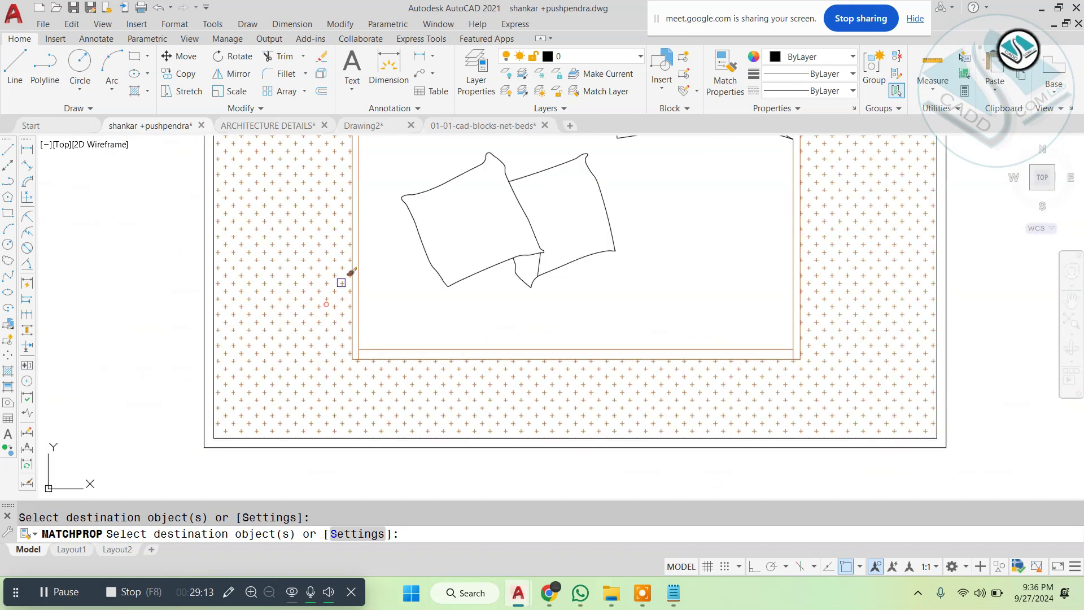
{"action": "scroll", "coordinate": [316, 283], "scroll_direction": "up", "scroll_amount": 6}
{"action": "key", "text": "Escape"}
Step: Change both rug border outlines to colour 19,103,52
{"action": "scroll", "coordinate": [281, 241], "scroll_direction": "down", "scroll_amount": 4}
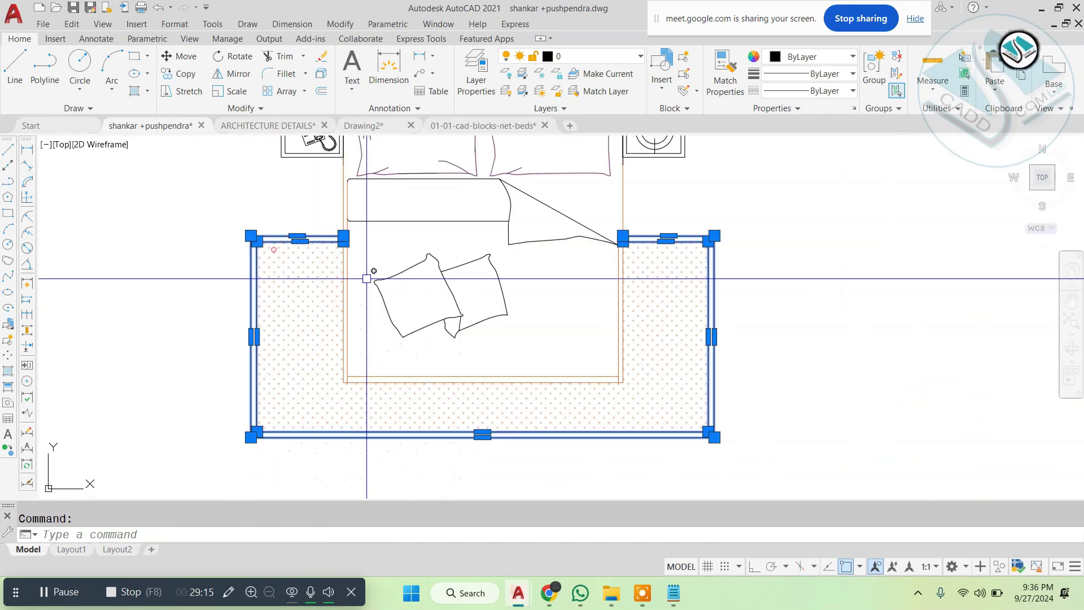
{"action": "left_click", "coordinate": [823, 57]}
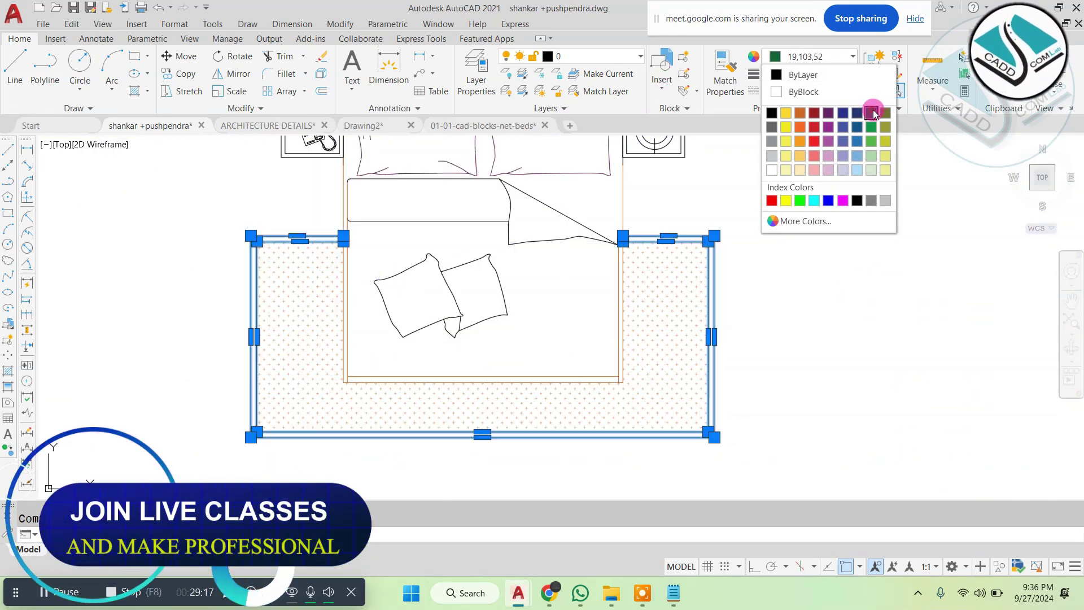
{"action": "key", "text": "Escape"}
{"action": "key", "text": "Escape"}
{"action": "scroll", "coordinate": [484, 205], "scroll_direction": "down", "scroll_amount": 3}
Step: Match the outlines of the bedside table with the lamp to the headboard's properties
{"action": "scroll", "coordinate": [521, 295], "scroll_direction": "up", "scroll_amount": 6}
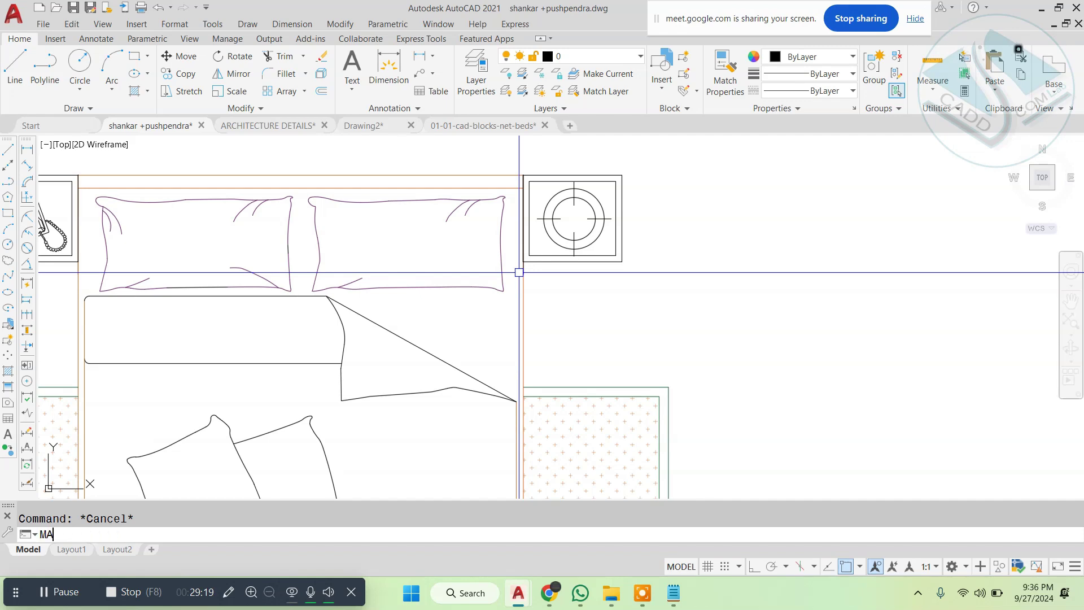
{"action": "left_click", "coordinate": [494, 177]}
{"action": "scroll", "coordinate": [562, 167], "scroll_direction": "up", "scroll_amount": 4}
{"action": "left_click", "coordinate": [559, 152]}
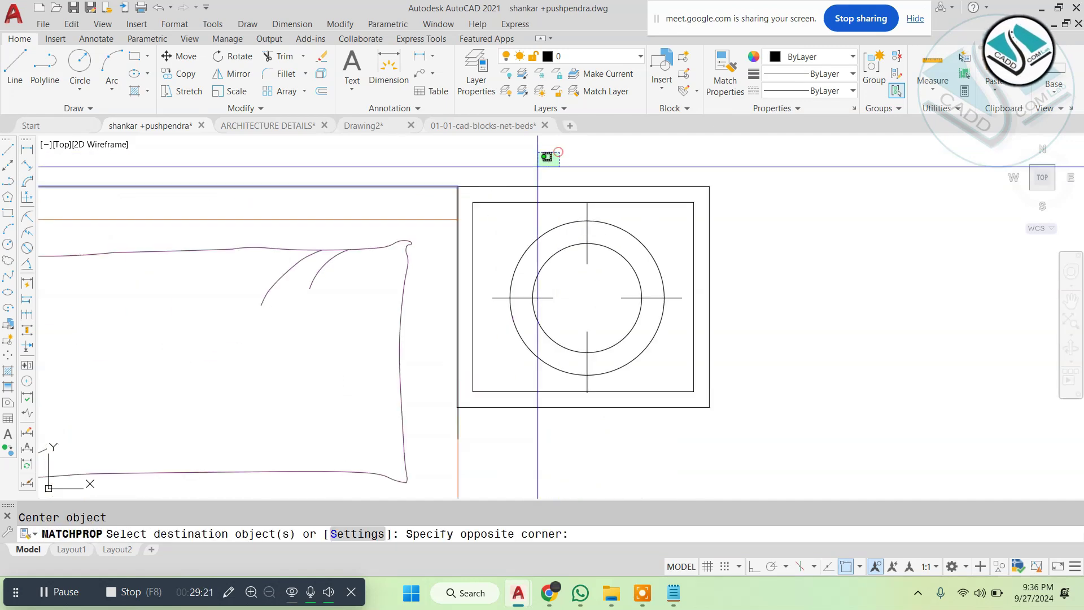
{"action": "scroll", "coordinate": [589, 202], "scroll_direction": "down", "scroll_amount": 5}
Step: Apply the headboard's properties to the outlines of the bedside table with the telephone
{"action": "scroll", "coordinate": [223, 191], "scroll_direction": "up", "scroll_amount": 5}
{"action": "left_click", "coordinate": [261, 182]}
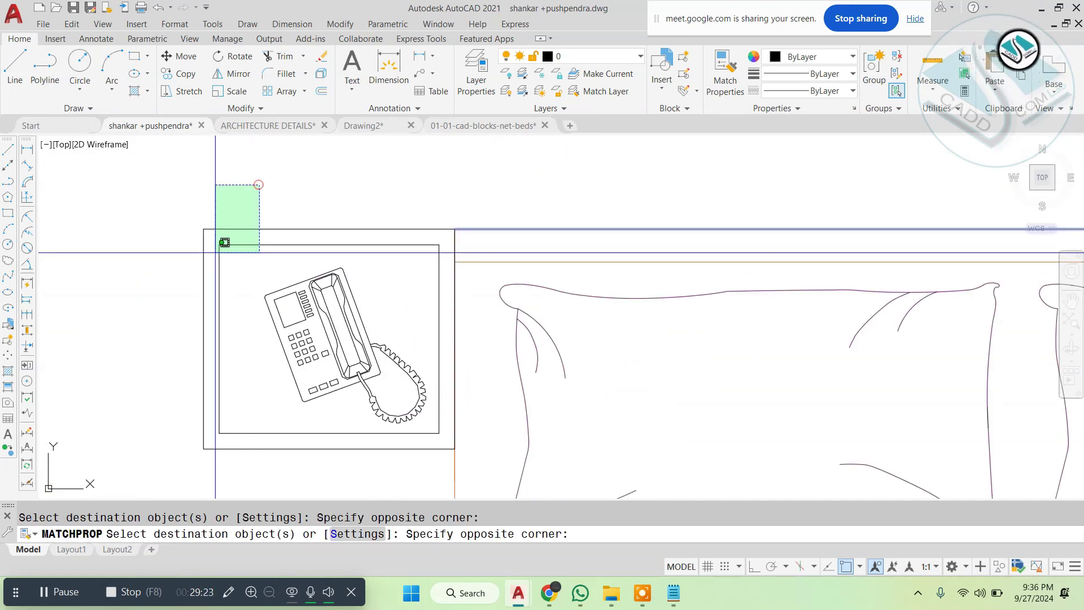
{"action": "left_click", "coordinate": [225, 242]}
{"action": "scroll", "coordinate": [395, 209], "scroll_direction": "down", "scroll_amount": 5}
{"action": "key", "text": "Escape"}
{"action": "scroll", "coordinate": [480, 294], "scroll_direction": "up", "scroll_amount": 4}
{"action": "scroll", "coordinate": [575, 257], "scroll_direction": "down", "scroll_amount": 4}
{"action": "key", "text": "Escape"}
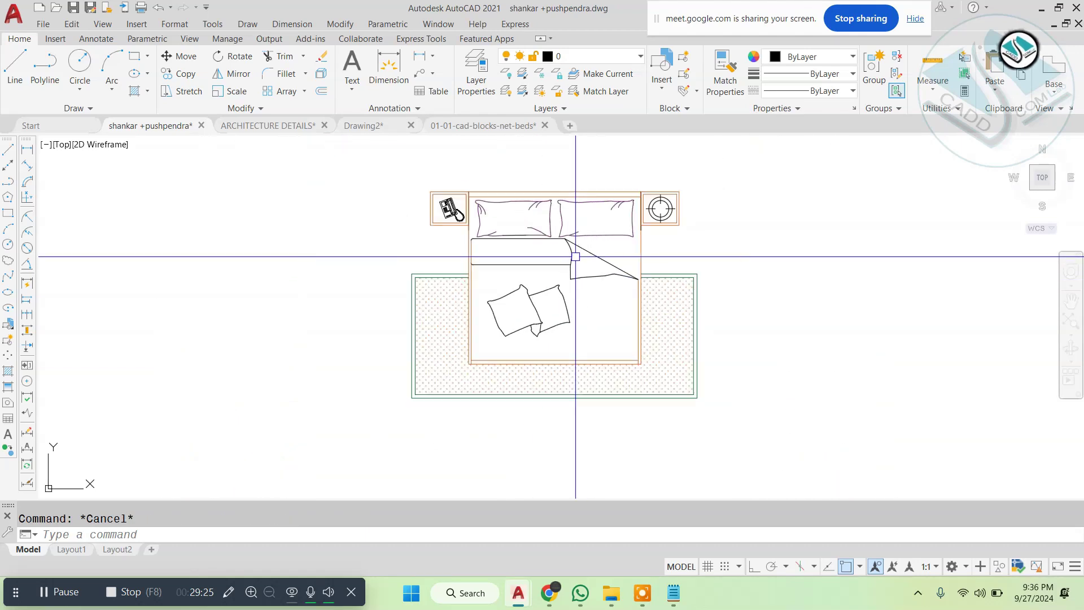
Step: Move the complete bed drawing next to the floor plan, outside grid bubbles B and C by the master bedroom
{"action": "left_click", "coordinate": [748, 165]}
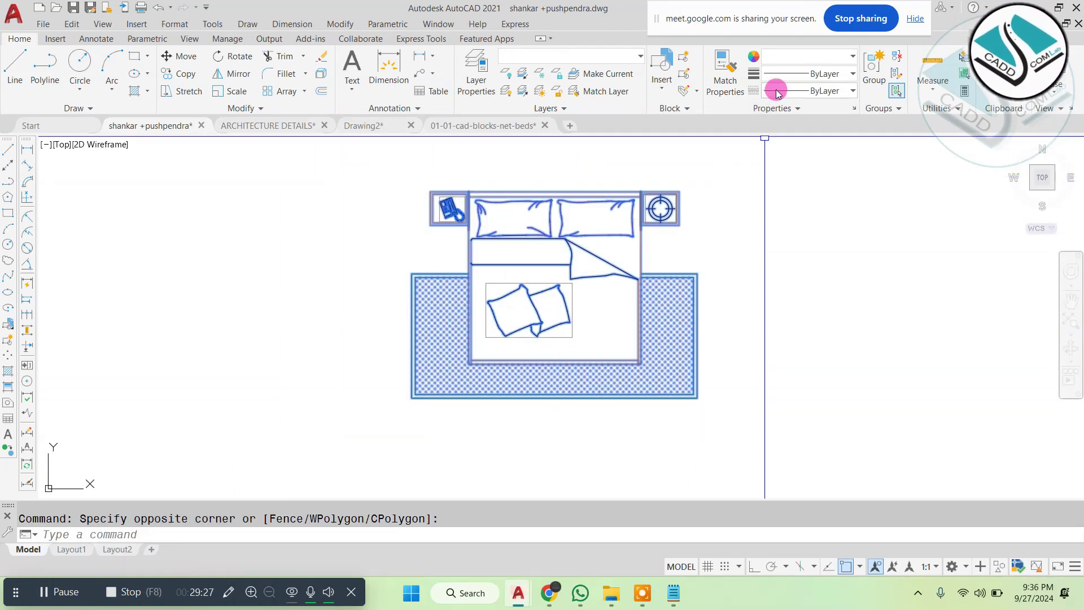
{"action": "left_click", "coordinate": [878, 84]}
{"action": "left_click", "coordinate": [694, 280]}
{"action": "left_click", "coordinate": [502, 352]}
{"action": "left_click", "coordinate": [494, 340]}
{"action": "type", "text": "m"}
{"action": "key", "text": "space"}
{"action": "left_click", "coordinate": [553, 298]}
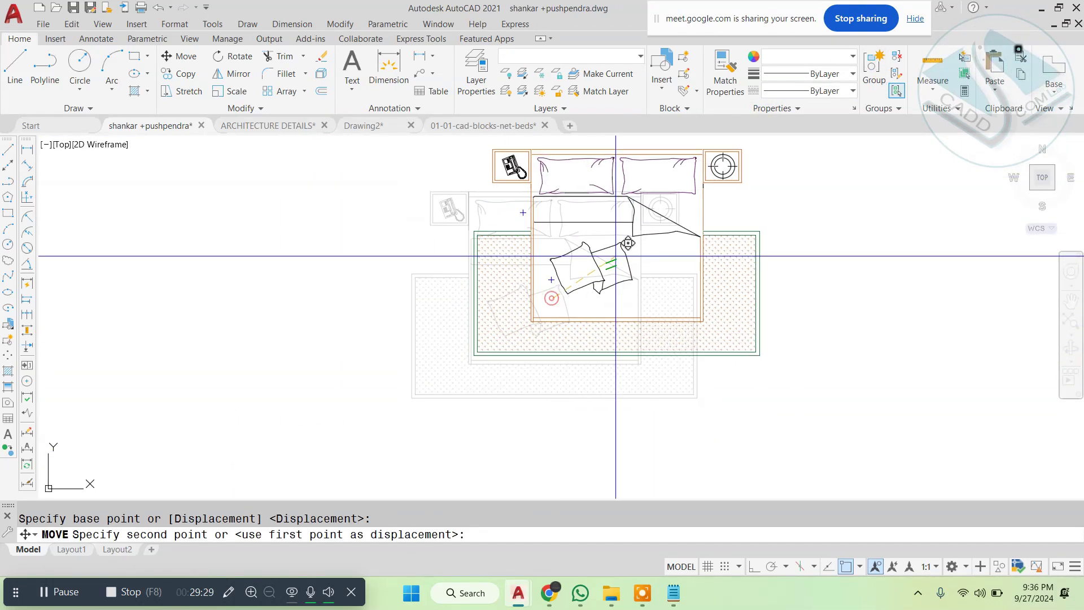
{"action": "scroll", "coordinate": [648, 284], "scroll_direction": "down", "scroll_amount": 5}
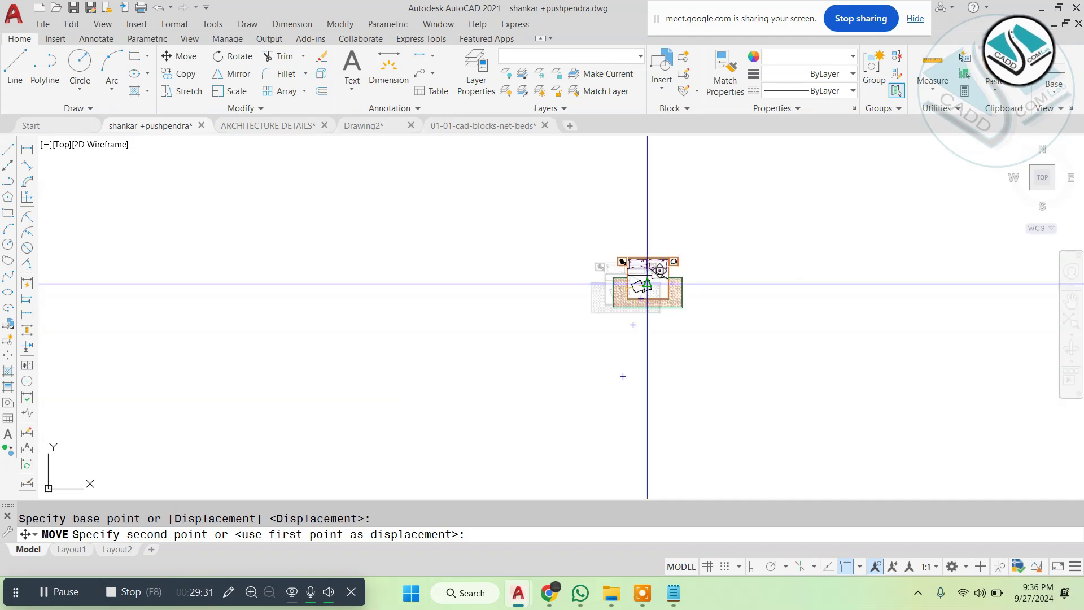
{"action": "scroll", "coordinate": [377, 328], "scroll_direction": "down", "scroll_amount": 5}
{"action": "scroll", "coordinate": [60, 341], "scroll_direction": "up", "scroll_amount": 5}
{"action": "middle_click_drag", "start_coordinate": [168, 238], "coordinate": [406, 296]}
{"action": "scroll", "coordinate": [377, 312], "scroll_direction": "up", "scroll_amount": 4}
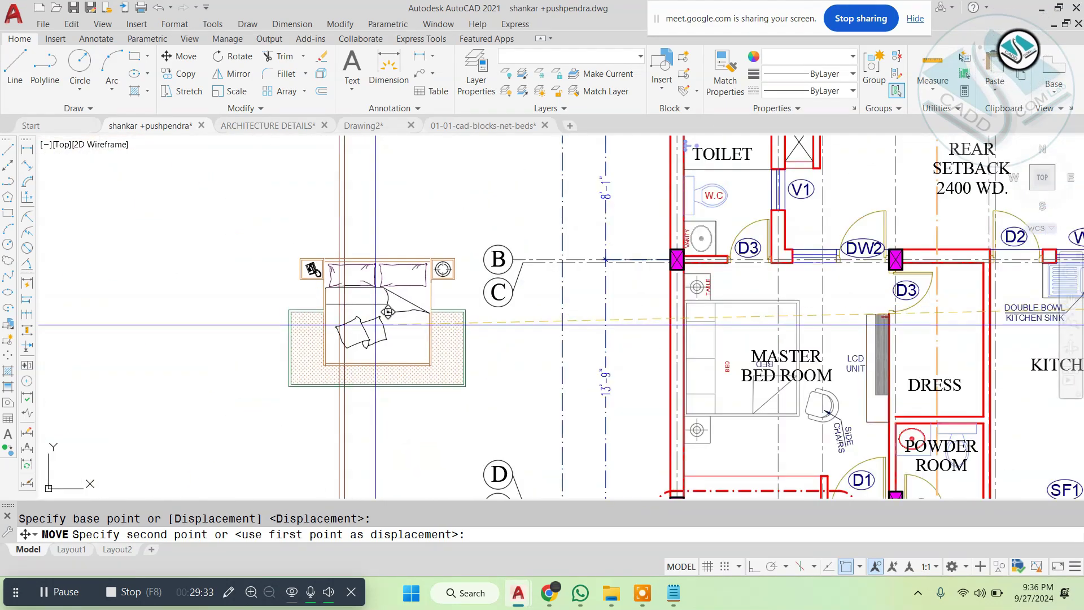
{"action": "key", "text": "Escape"}
Step: Move the TABLE label from the master bedroom's bedside table to beside the new telephone table
{"action": "middle_click_drag", "start_coordinate": [644, 283], "coordinate": [564, 203]}
{"action": "scroll", "coordinate": [604, 208], "scroll_direction": "up", "scroll_amount": 4}
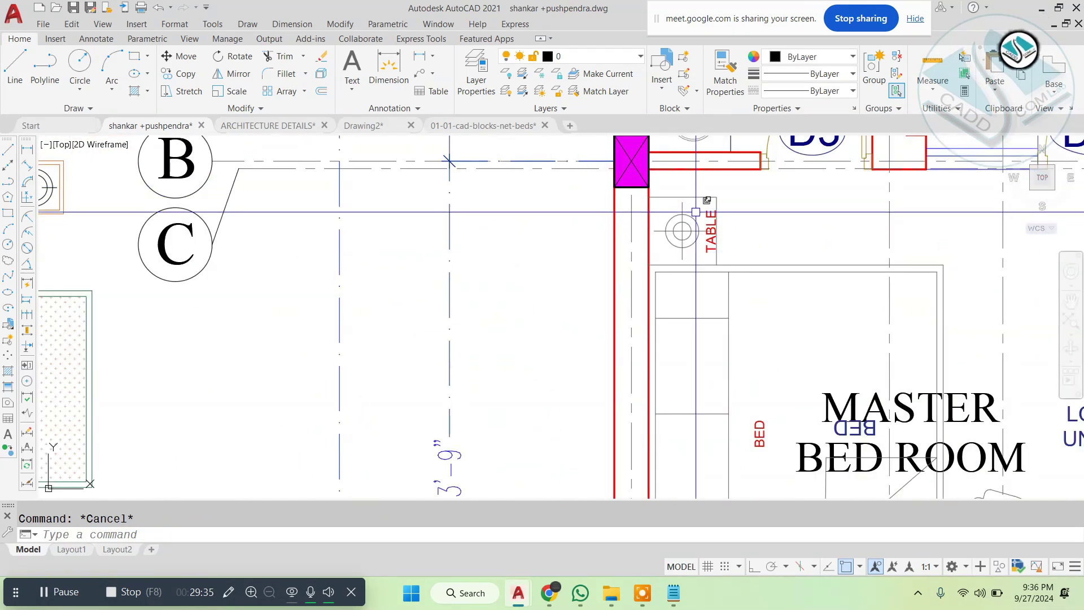
{"action": "type", "text": "m"}
{"action": "key", "text": "space"}
{"action": "left_click", "coordinate": [706, 251]}
{"action": "scroll", "coordinate": [705, 253], "scroll_direction": "down", "scroll_amount": 4}
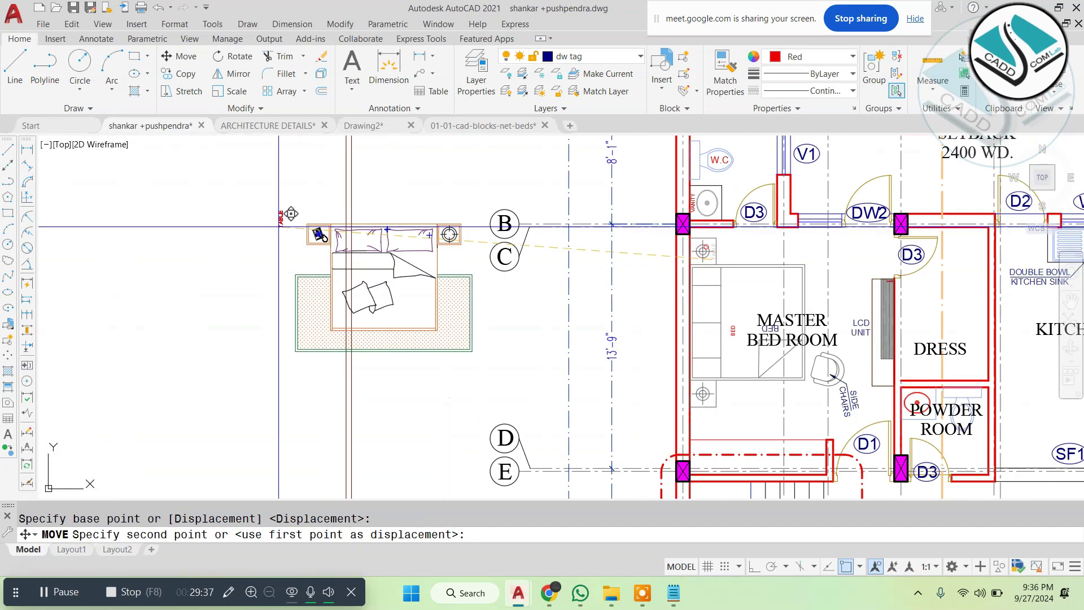
{"action": "scroll", "coordinate": [278, 234], "scroll_direction": "up", "scroll_amount": 6}
{"action": "left_click", "coordinate": [361, 269]}
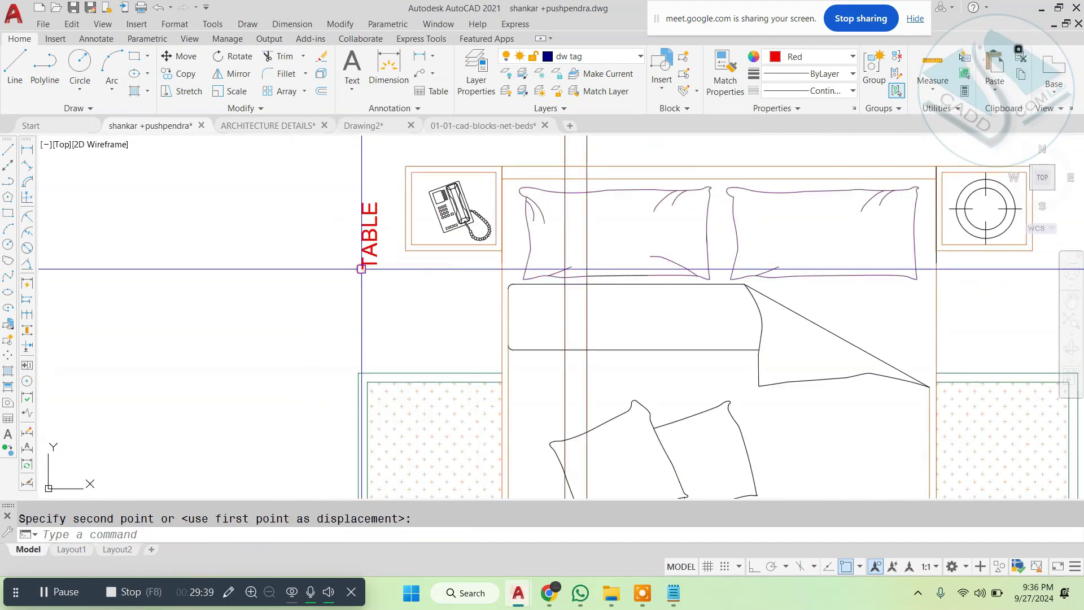
Step: Rotate the TABLE label beside the telephone table to read horizontally, with Ortho on
{"action": "left_click", "coordinate": [377, 255]}
{"action": "left_click", "coordinate": [372, 250]}
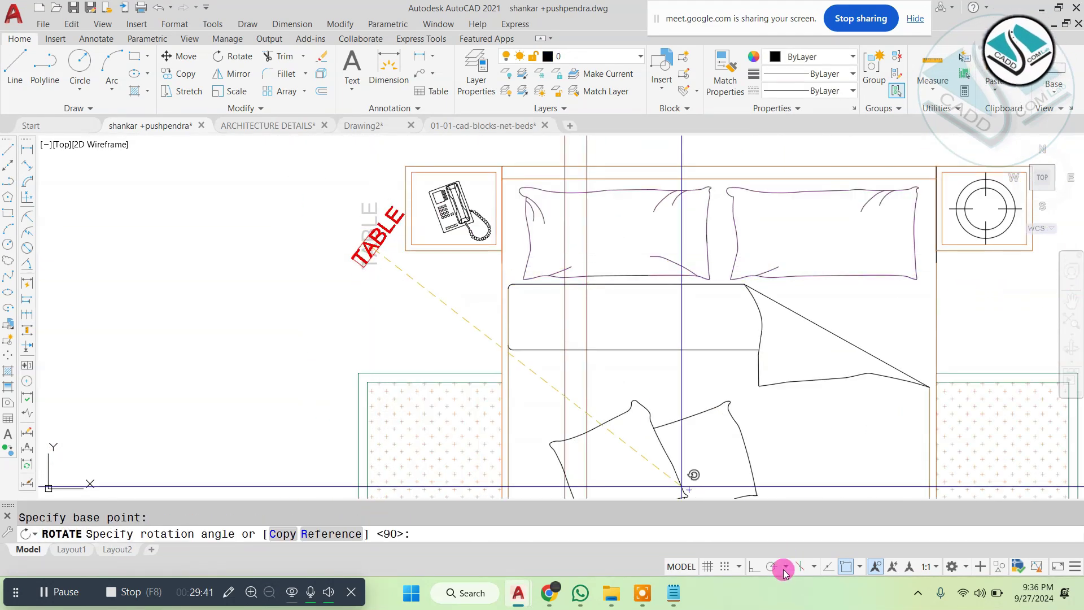
{"action": "left_click", "coordinate": [753, 567]}
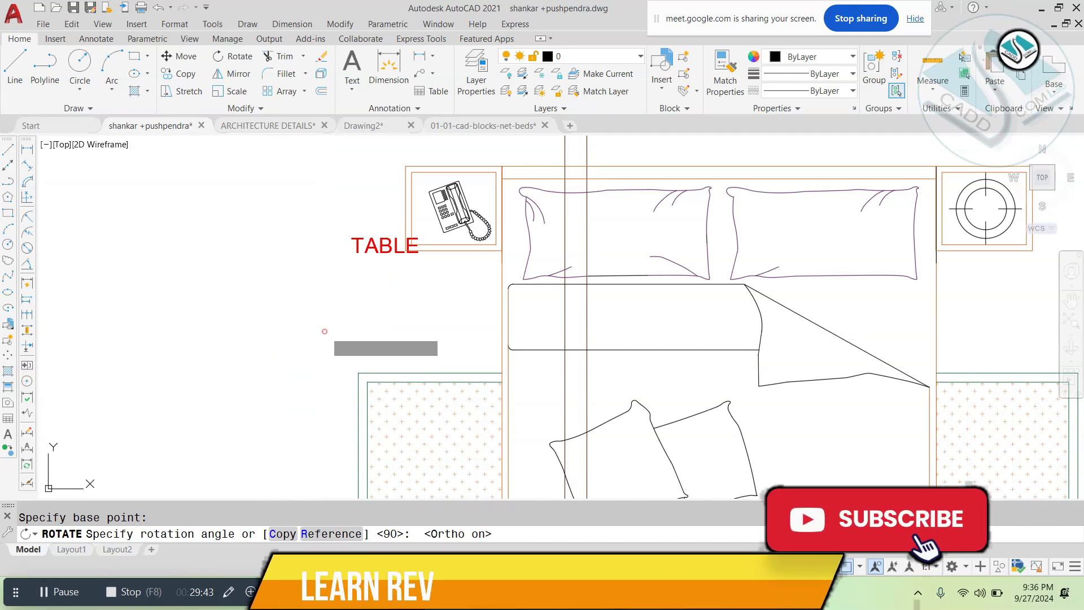
Step: Move the TABLE label directly below the telephone bedside table
{"action": "left_click", "coordinate": [361, 249]}
{"action": "left_click", "coordinate": [361, 249]}
{"action": "type", "text": "m"}
{"action": "key", "text": "Return"}
{"action": "left_click", "coordinate": [406, 249]}
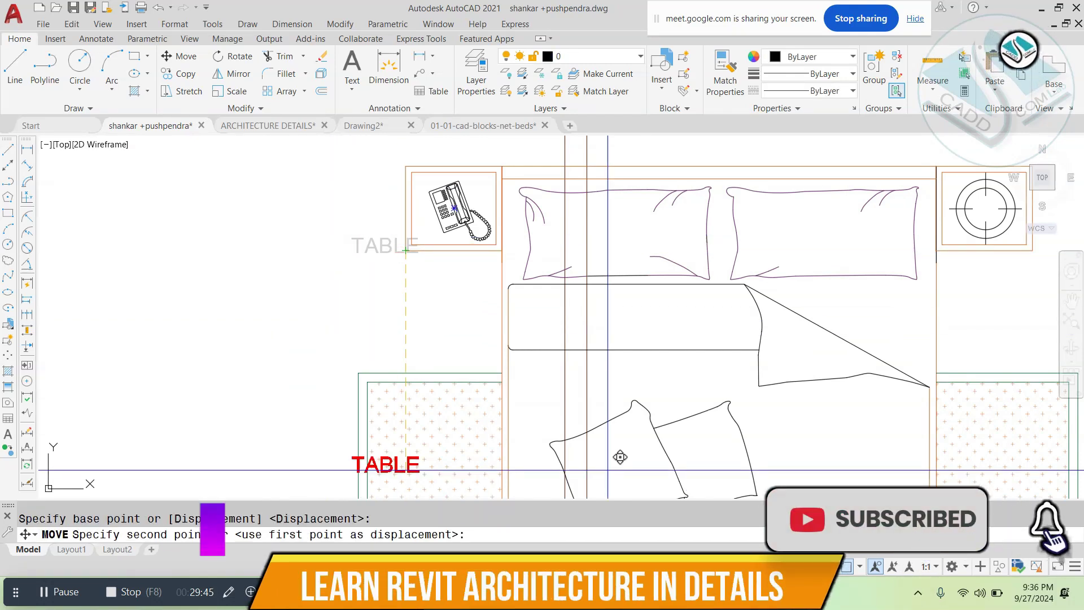
{"action": "key", "text": "F8"}
{"action": "scroll", "coordinate": [525, 291], "scroll_direction": "up", "scroll_amount": 2}
{"action": "left_click", "coordinate": [462, 251]}
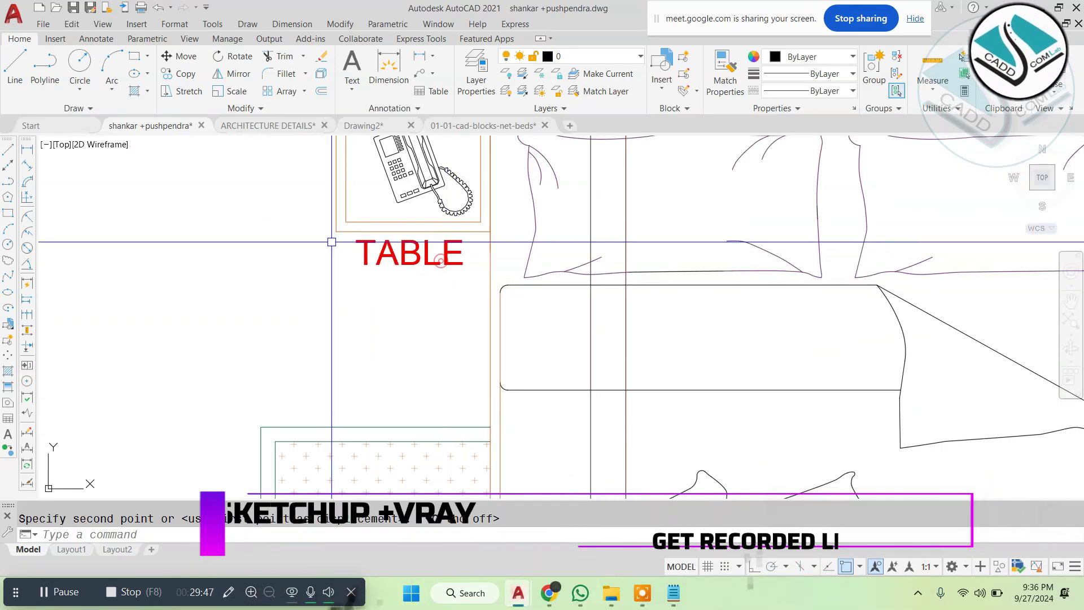
Step: Move the red BED label from the master bedroom's old bed onto the new bed, next to the loose cushions
{"action": "scroll", "coordinate": [376, 261], "scroll_direction": "down", "scroll_amount": 6}
{"action": "middle_click_drag", "start_coordinate": [734, 328], "coordinate": [487, 267]}
{"action": "scroll", "coordinate": [579, 281], "scroll_direction": "up", "scroll_amount": 4}
{"action": "left_click", "coordinate": [486, 290]}
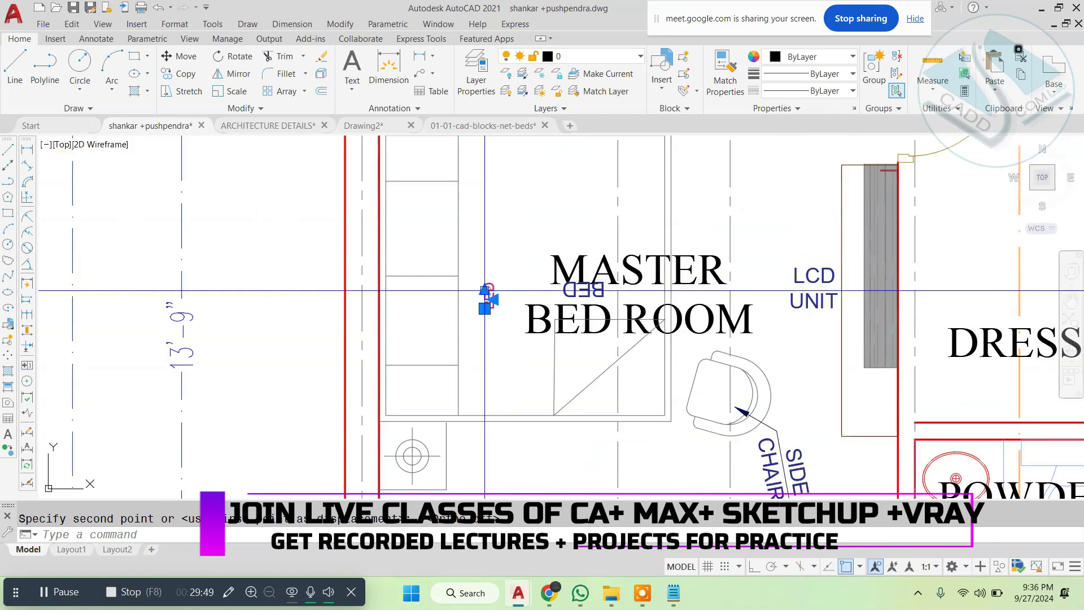
{"action": "type", "text": "m"}
{"action": "key", "text": "Return"}
{"action": "left_click", "coordinate": [486, 291]}
{"action": "scroll", "coordinate": [491, 285], "scroll_direction": "down", "scroll_amount": 5}
{"action": "scroll", "coordinate": [522, 271], "scroll_direction": "up", "scroll_amount": 5}
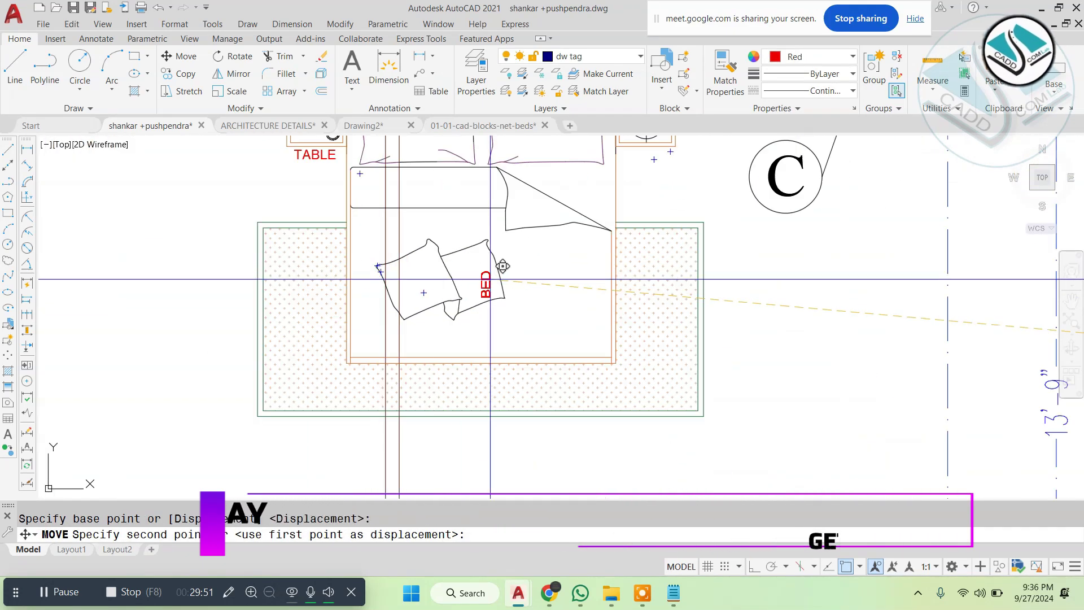
{"action": "left_click", "coordinate": [523, 271]}
Step: Rotate the BED label on the new bed so it reads horizontally
{"action": "type", "text": "ro"}
{"action": "key", "text": "Return"}
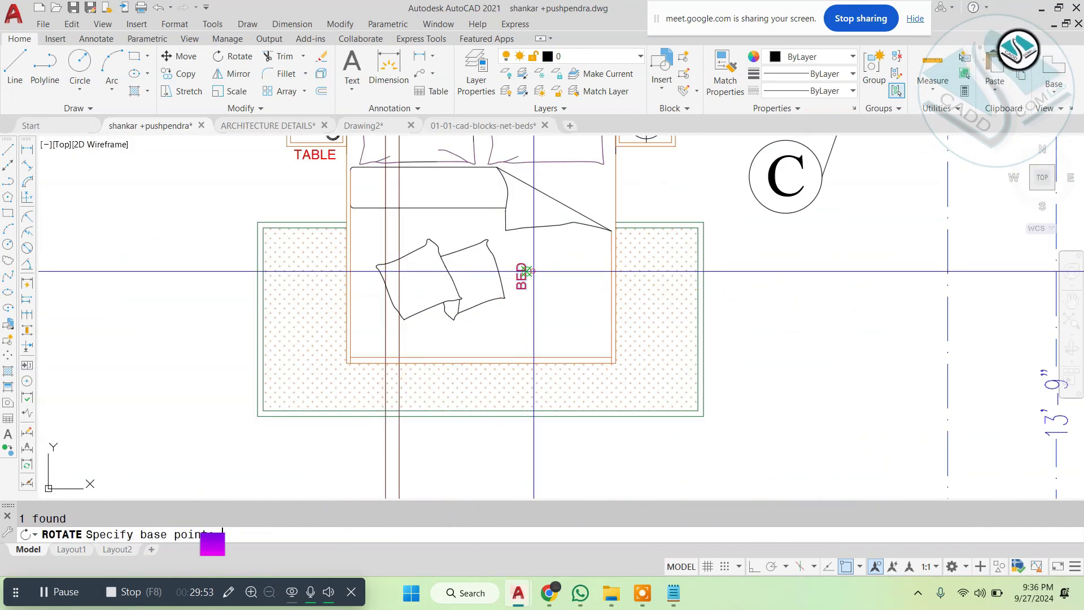
{"action": "scroll", "coordinate": [534, 271], "scroll_direction": "up", "scroll_amount": 2}
{"action": "left_click", "coordinate": [521, 274]}
{"action": "left_click", "coordinate": [692, 496]}
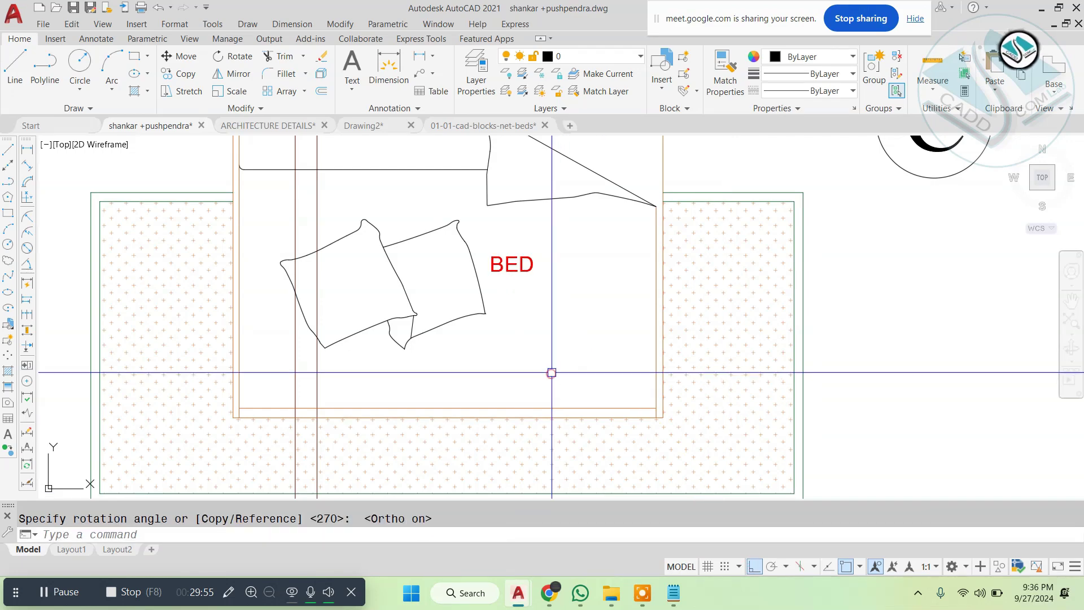
Step: Move the BED label up onto the turned-down blanket strip of the new bed
{"action": "key", "text": "Return"}
{"action": "left_click", "coordinate": [520, 272]}
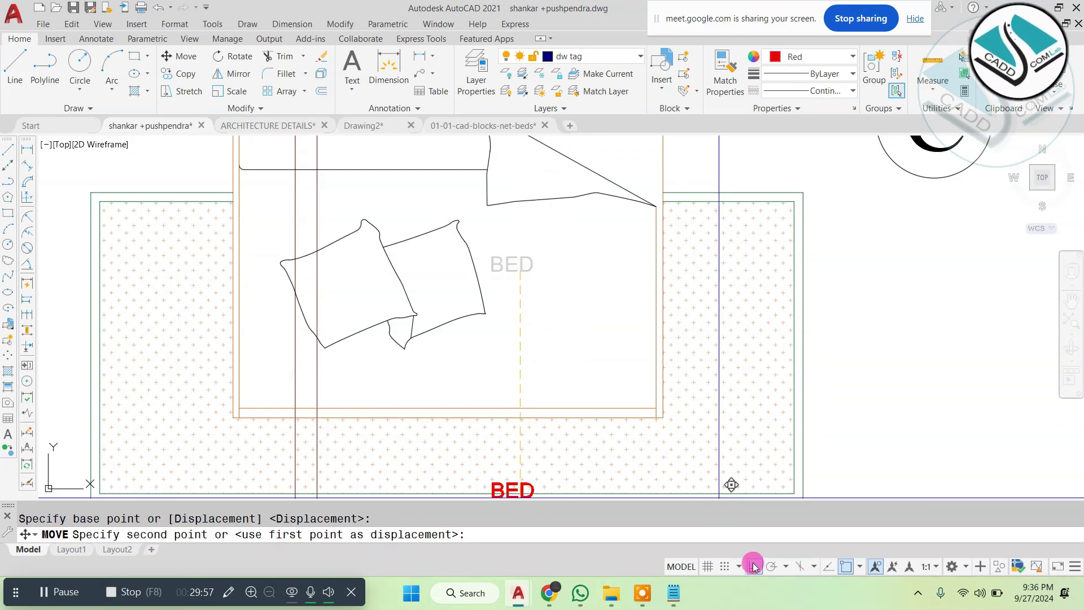
{"action": "scroll", "coordinate": [478, 260], "scroll_direction": "down", "scroll_amount": 5}
{"action": "scroll", "coordinate": [477, 235], "scroll_direction": "up", "scroll_amount": 2}
{"action": "key", "text": "Escape"}
Step: Erase the old bed with its pillows and label from the master bedroom
{"action": "scroll", "coordinate": [422, 292], "scroll_direction": "down", "scroll_amount": 5}
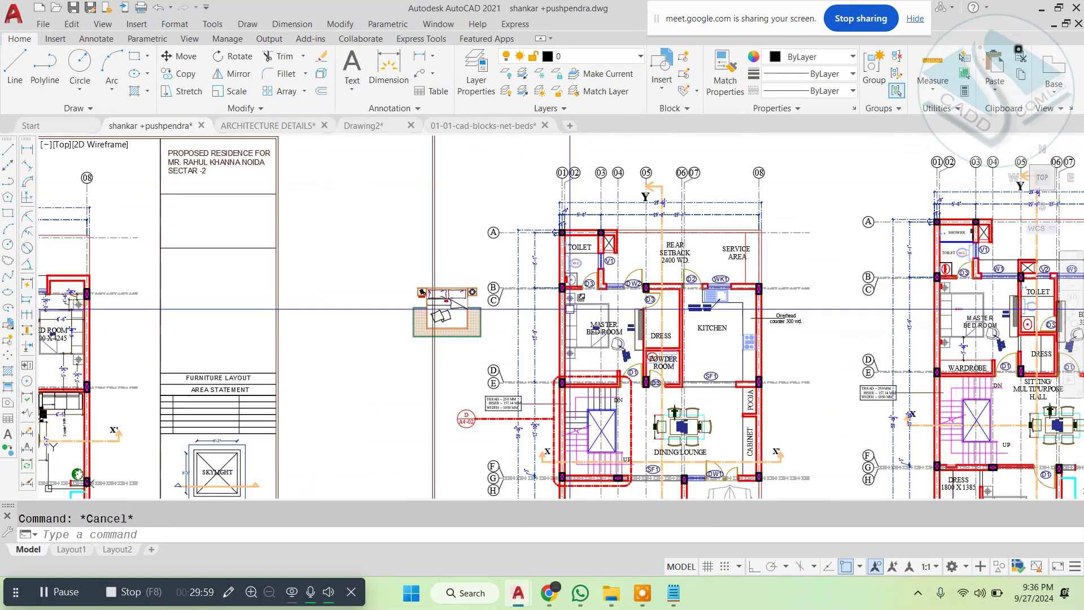
{"action": "scroll", "coordinate": [570, 309], "scroll_direction": "up", "scroll_amount": 5}
{"action": "left_click", "coordinate": [413, 228]}
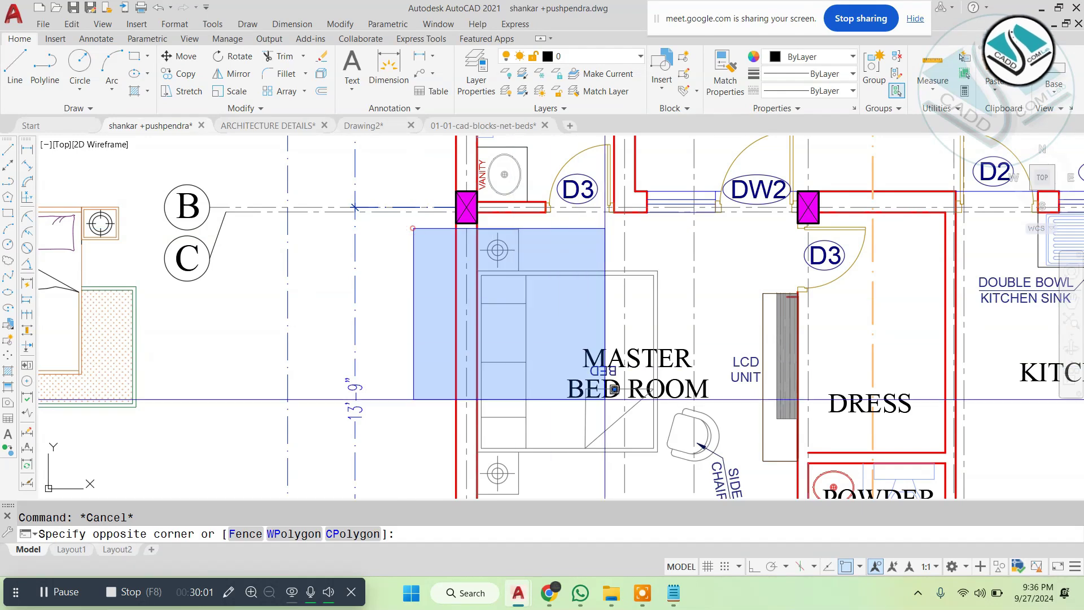
{"action": "left_click", "coordinate": [665, 477]}
{"action": "type", "text": "E"}
{"action": "key", "text": "Return"}
{"action": "middle_click_drag", "start_coordinate": [520, 365], "coordinate": [488, 308]}
{"action": "scroll", "coordinate": [500, 231], "scroll_direction": "up", "scroll_amount": 2}
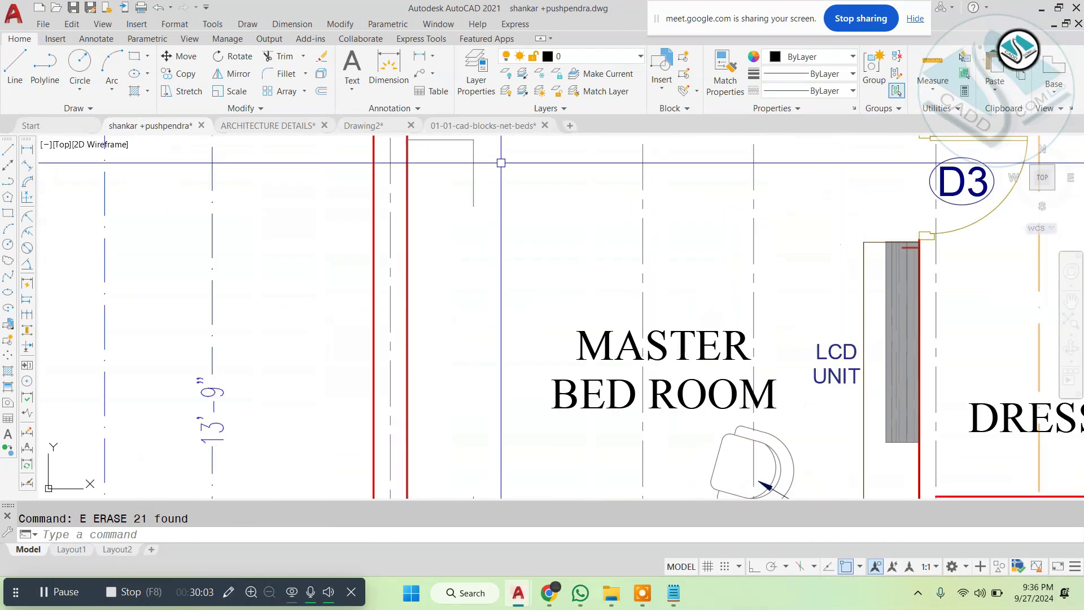
Step: Erase the leftover outline of the old upper bedside table along the master bedroom wall
{"action": "middle_click_drag", "start_coordinate": [493, 142], "coordinate": [477, 179]}
{"action": "left_click", "coordinate": [477, 180]}
{"action": "left_click", "coordinate": [438, 205]}
{"action": "type", "text": "E"}
{"action": "key", "text": "Return"}
Step: Erase the remaining lamp symbol pieces of the old lower bedside table in the master bedroom
{"action": "scroll", "coordinate": [457, 198], "scroll_direction": "down", "scroll_amount": 4}
{"action": "scroll", "coordinate": [457, 403], "scroll_direction": "up", "scroll_amount": 4}
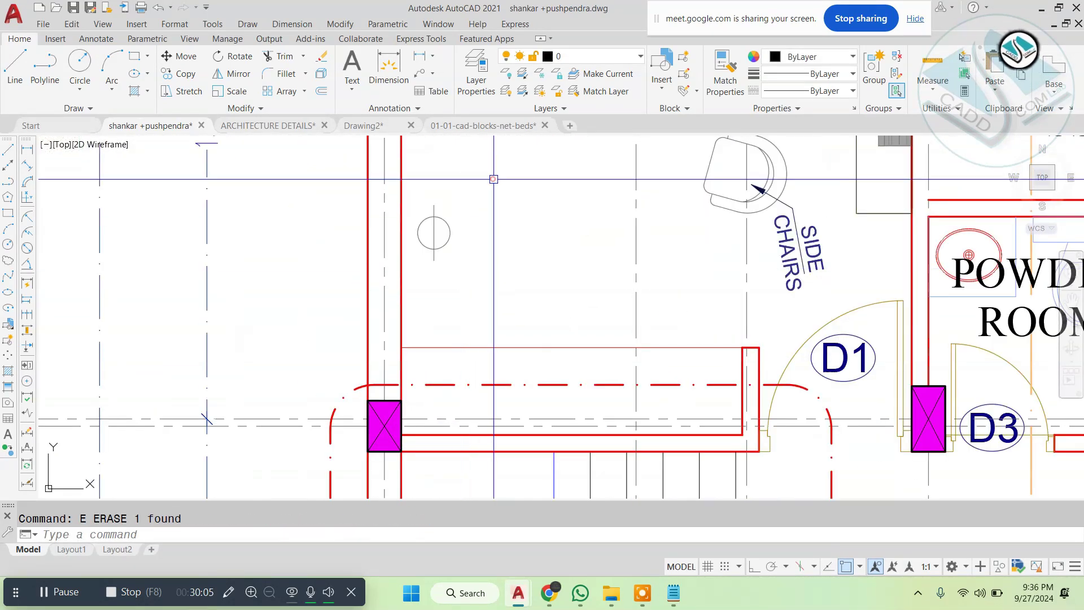
{"action": "left_click", "coordinate": [494, 177]}
{"action": "left_click", "coordinate": [414, 276]}
{"action": "type", "text": "E"}
{"action": "key", "text": "Return"}
{"action": "scroll", "coordinate": [449, 303], "scroll_direction": "down", "scroll_amount": 2}
{"action": "left_click", "coordinate": [447, 354]}
{"action": "type", "text": "E"}
{"action": "key", "text": "Return"}
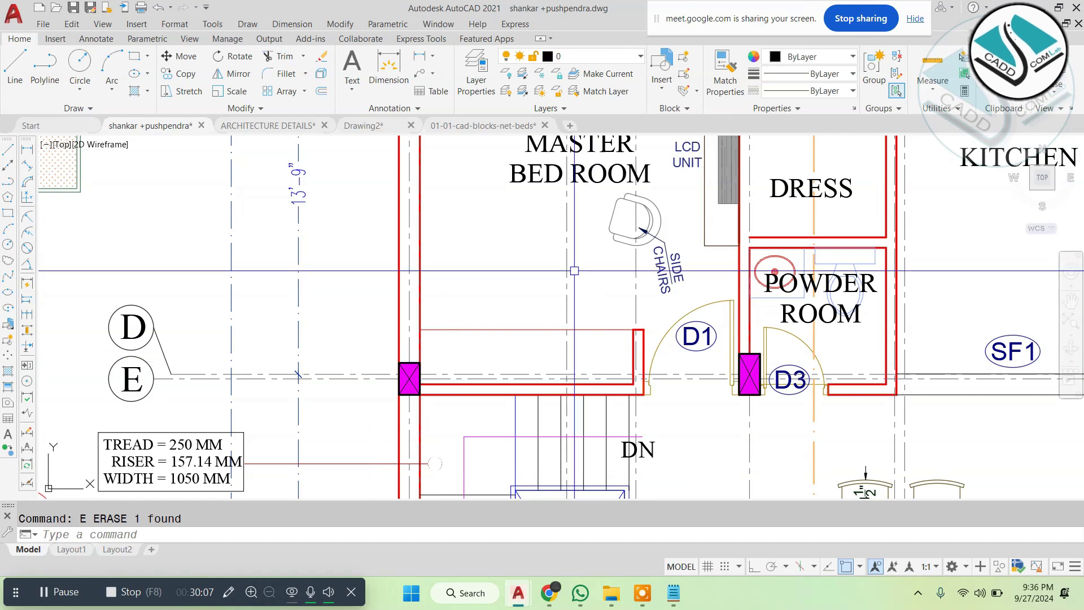
Step: Rotate the complete new bed drawing with its labels 90 degrees counterclockwise, using Ortho
{"action": "middle_click_drag", "start_coordinate": [628, 197], "coordinate": [568, 354]}
{"action": "scroll", "coordinate": [548, 307], "scroll_direction": "down", "scroll_amount": 3}
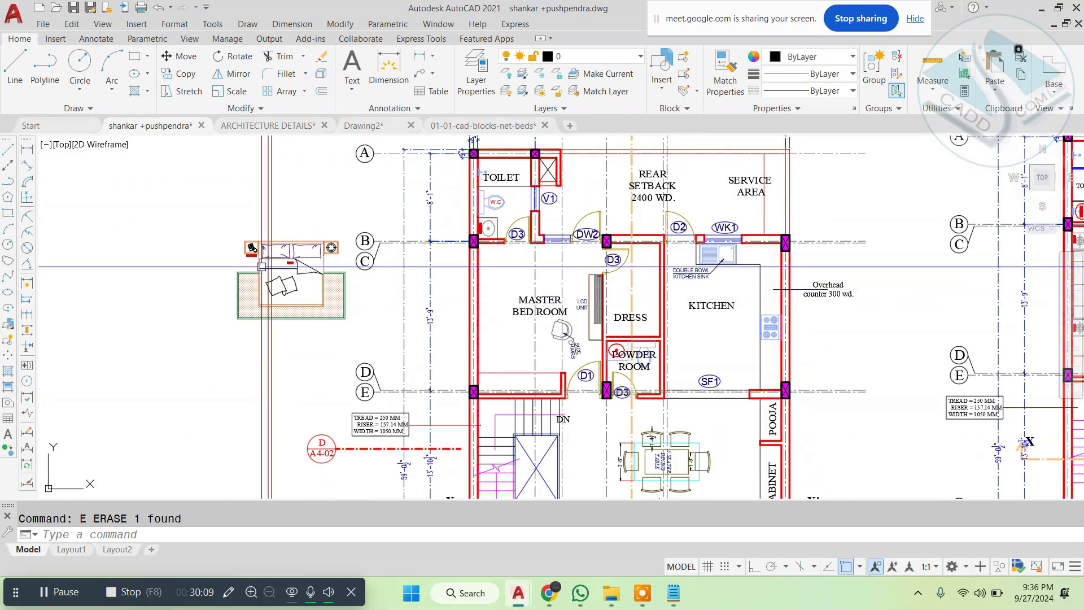
{"action": "scroll", "coordinate": [220, 302], "scroll_direction": "up", "scroll_amount": 3}
{"action": "left_click", "coordinate": [193, 182]}
{"action": "left_click", "coordinate": [530, 465]}
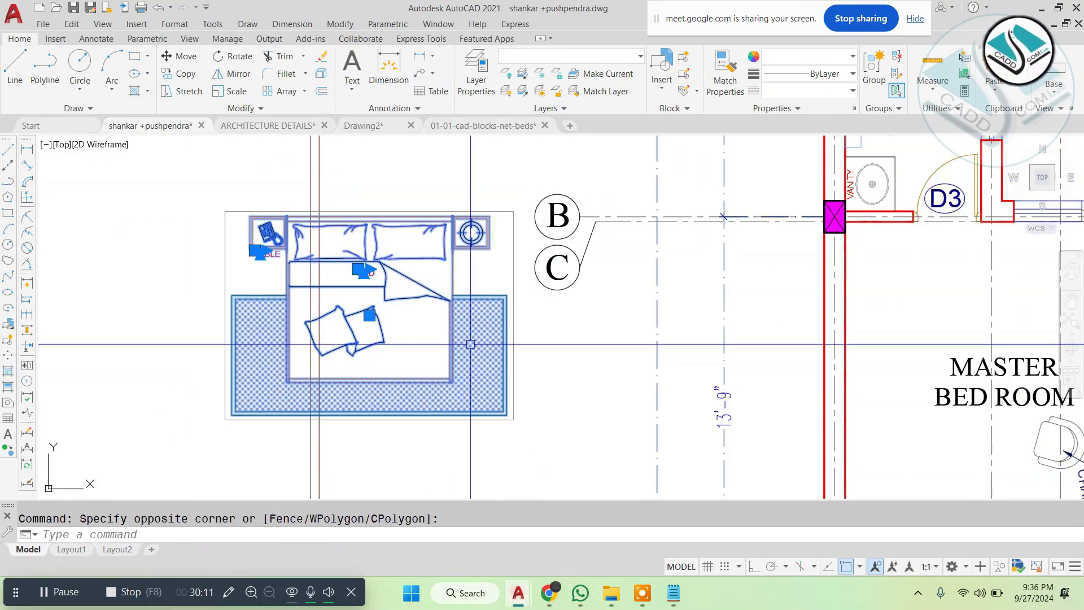
{"action": "type", "text": "RO"}
{"action": "key", "text": "Return"}
{"action": "left_click", "coordinate": [451, 314]}
{"action": "left_click", "coordinate": [754, 565]}
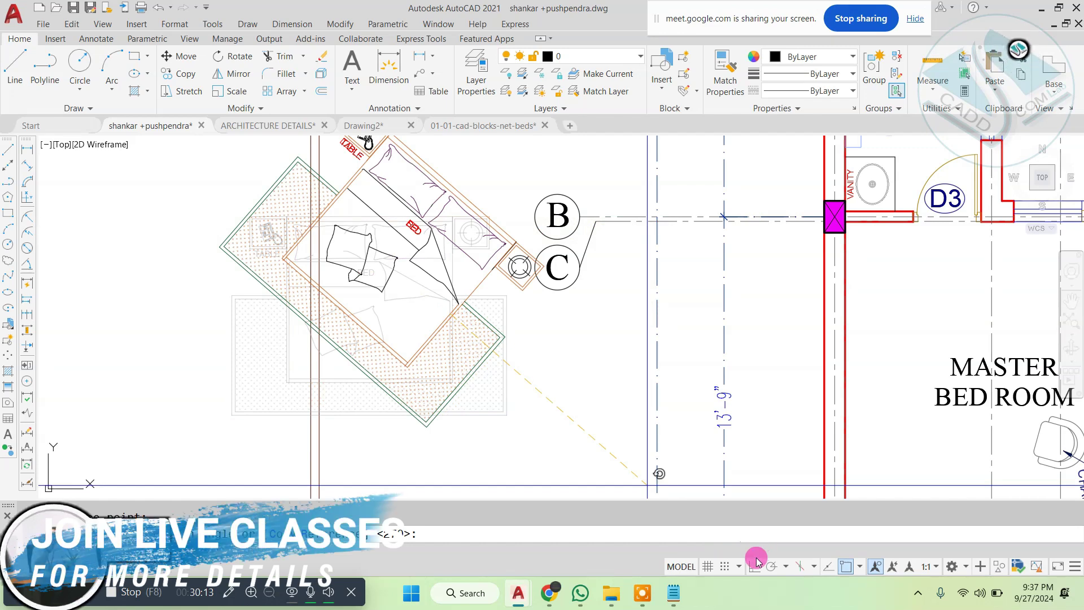
{"action": "left_click", "coordinate": [474, 277]}
Step: Move the rotated bed drawing by its headboard midpoint into the master bedroom, placing the headboard against the outer wall
{"action": "scroll", "coordinate": [401, 169], "scroll_direction": "down", "scroll_amount": 2}
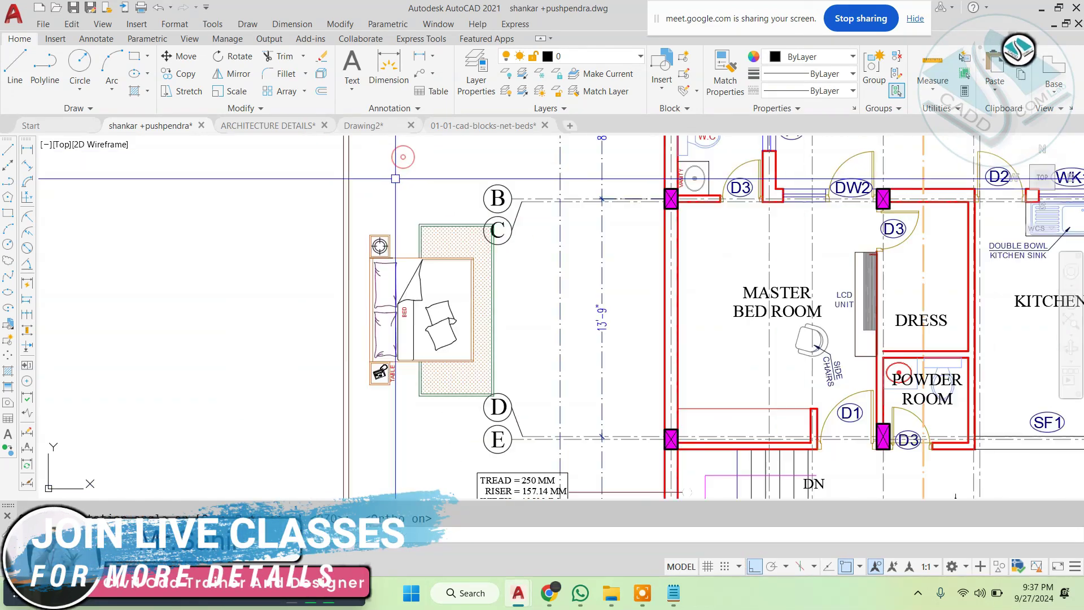
{"action": "left_click", "coordinate": [294, 211]}
{"action": "left_click", "coordinate": [515, 430]}
{"action": "scroll", "coordinate": [408, 327], "scroll_direction": "up", "scroll_amount": 2}
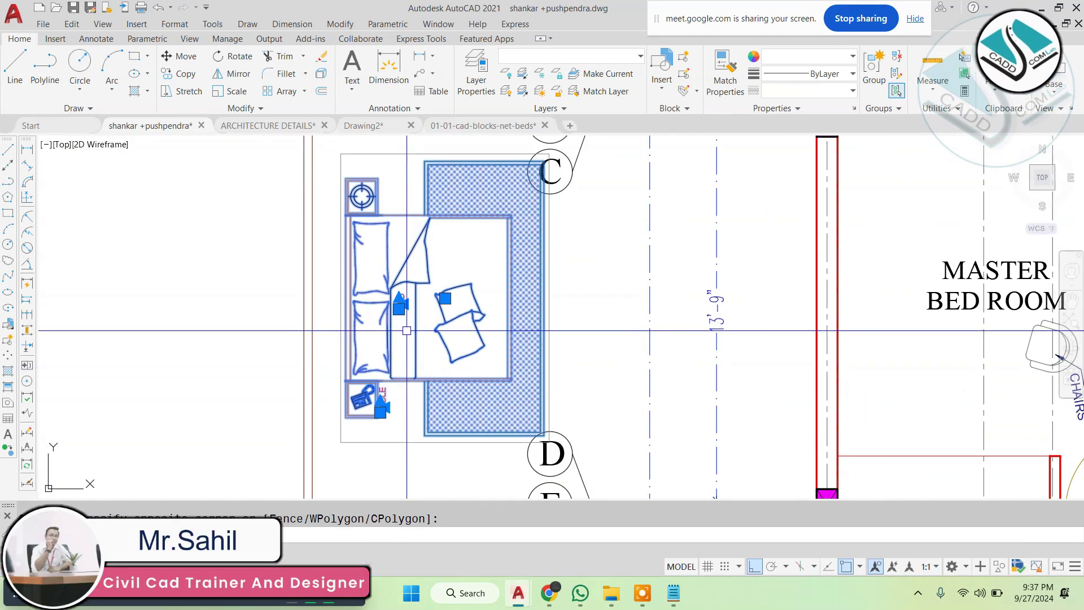
{"action": "type", "text": "M"}
{"action": "key", "text": "Return"}
{"action": "left_click", "coordinate": [345, 299]}
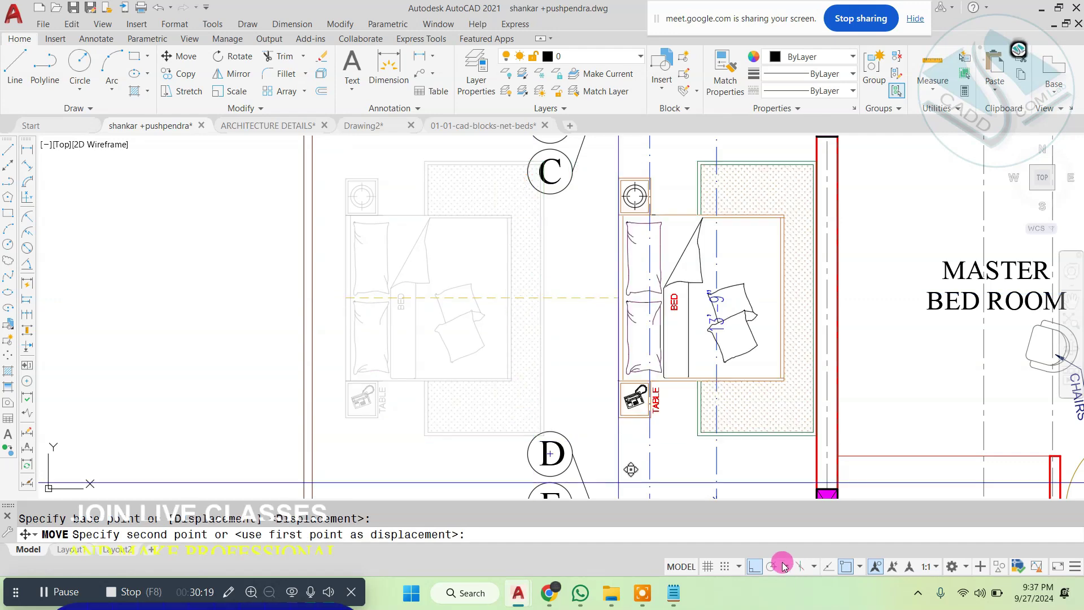
{"action": "left_click", "coordinate": [754, 566]}
{"action": "scroll", "coordinate": [573, 284], "scroll_direction": "down", "scroll_amount": 2}
{"action": "middle_click_drag", "start_coordinate": [573, 284], "coordinate": [328, 276]}
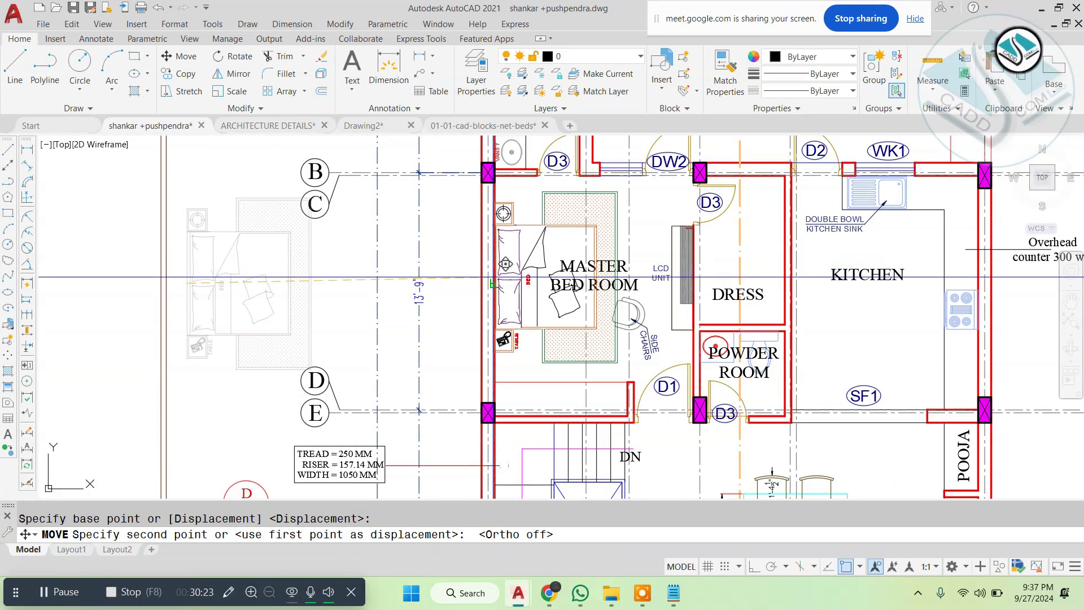
{"action": "scroll", "coordinate": [494, 277], "scroll_direction": "up", "scroll_amount": 6}
{"action": "left_click", "coordinate": [500, 263]}
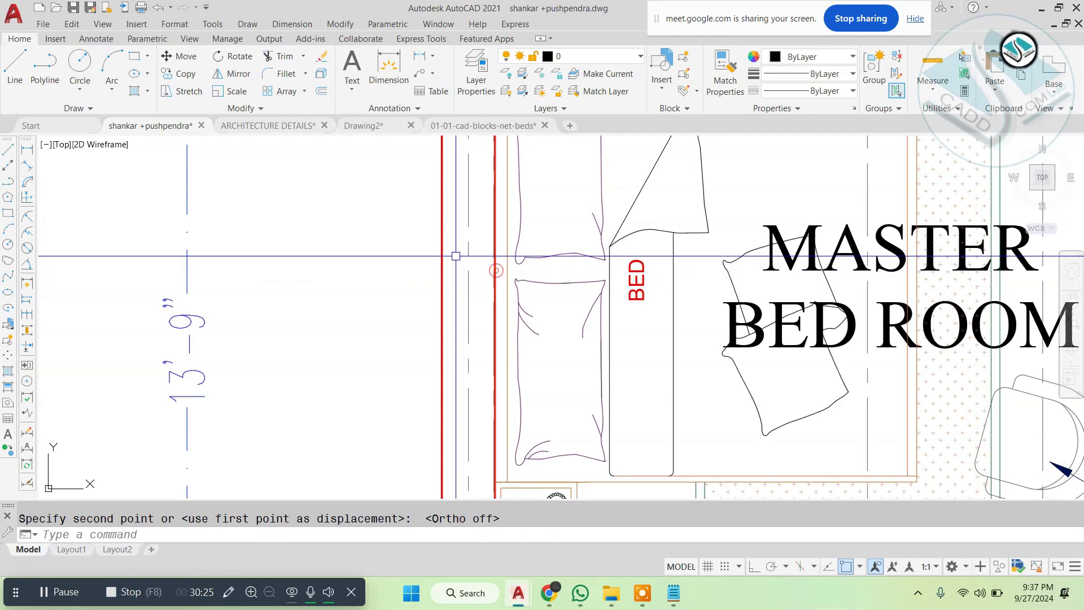
{"action": "scroll", "coordinate": [455, 255], "scroll_direction": "down", "scroll_amount": 5}
{"action": "scroll", "coordinate": [446, 271], "scroll_direction": "up", "scroll_amount": 2}
{"action": "key", "text": "Escape"}
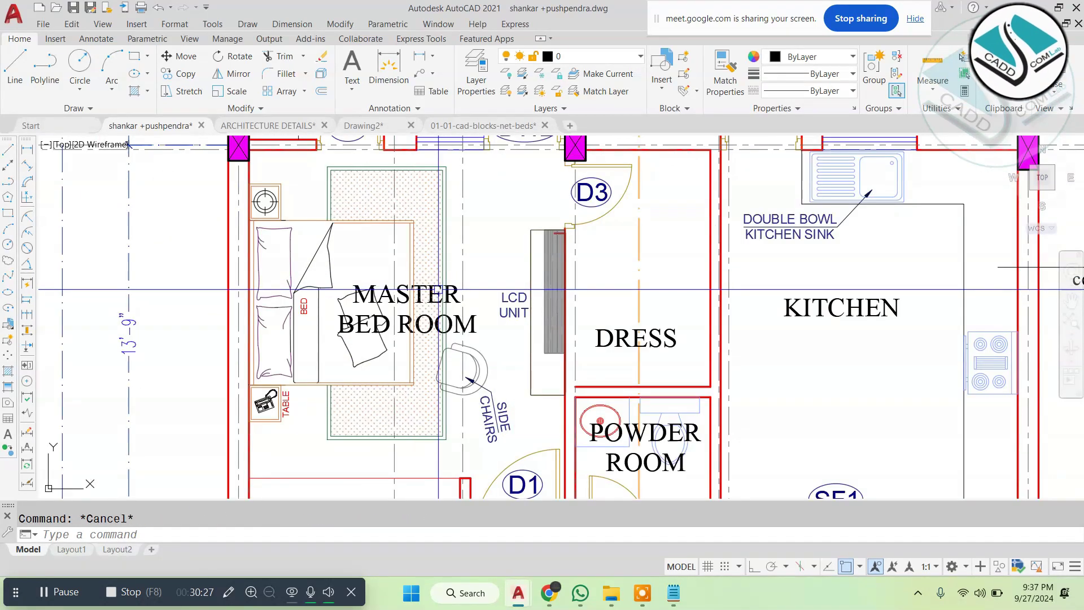
Step: Draw a rectangle along the inside of the recess between the master bedroom's outer wall and door D1
{"action": "scroll", "coordinate": [439, 290], "scroll_direction": "down", "scroll_amount": 2}
{"action": "scroll", "coordinate": [391, 267], "scroll_direction": "up", "scroll_amount": 3}
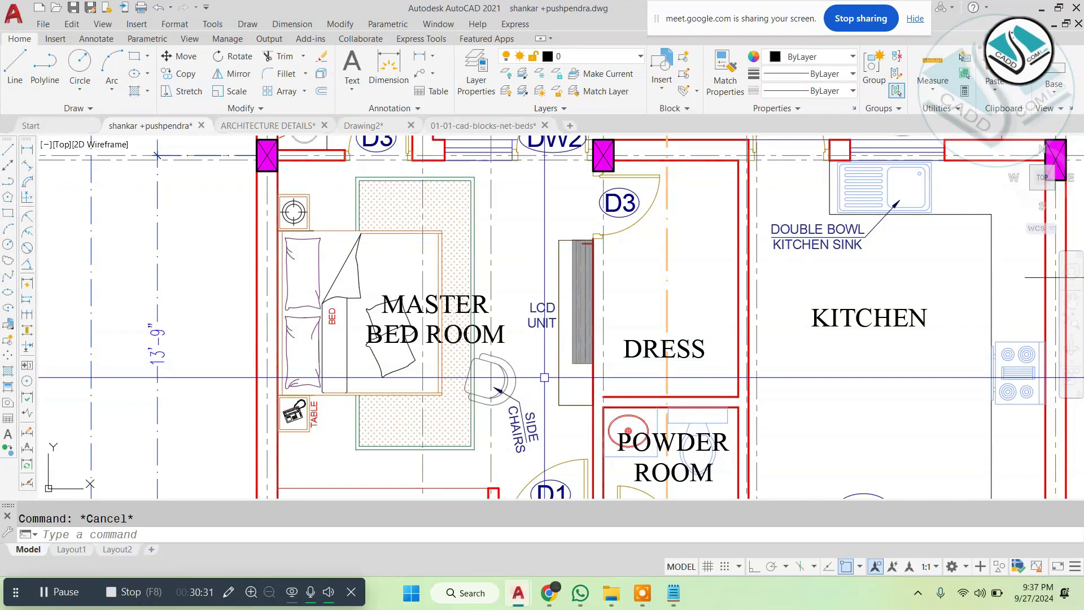
{"action": "scroll", "coordinate": [511, 386], "scroll_direction": "up", "scroll_amount": 2}
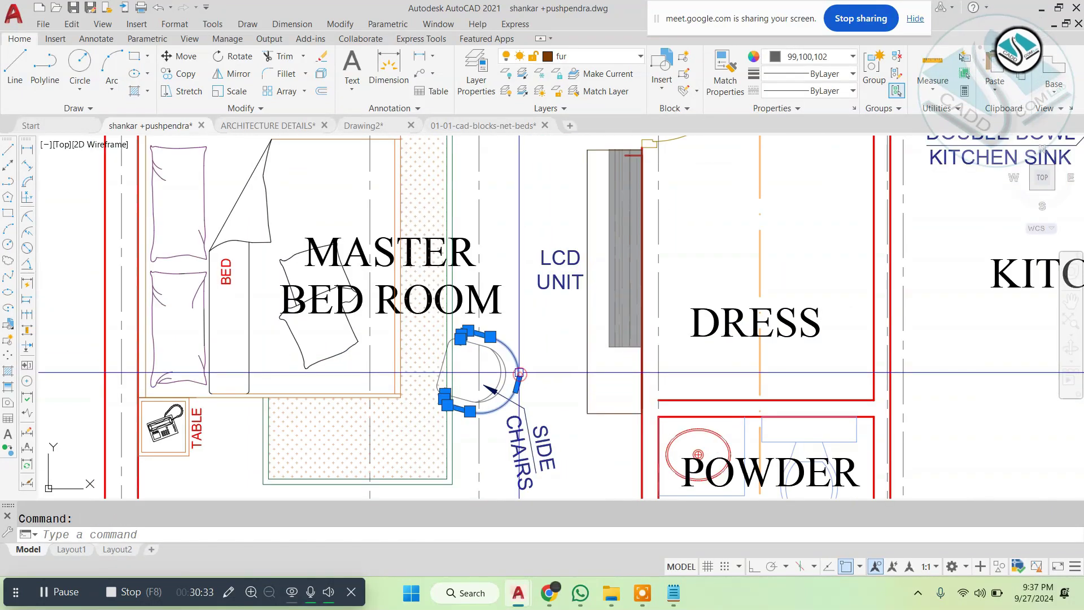
{"action": "scroll", "coordinate": [519, 374], "scroll_direction": "down", "scroll_amount": 2}
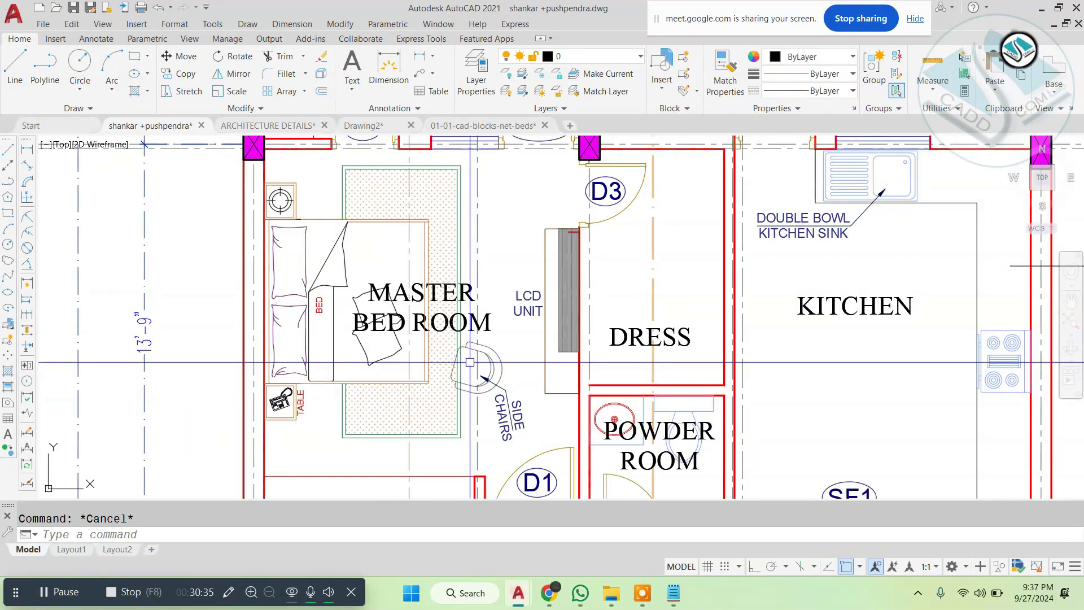
{"action": "middle_click_drag", "start_coordinate": [470, 362], "coordinate": [444, 299]}
{"action": "scroll", "coordinate": [435, 325], "scroll_direction": "up", "scroll_amount": 2}
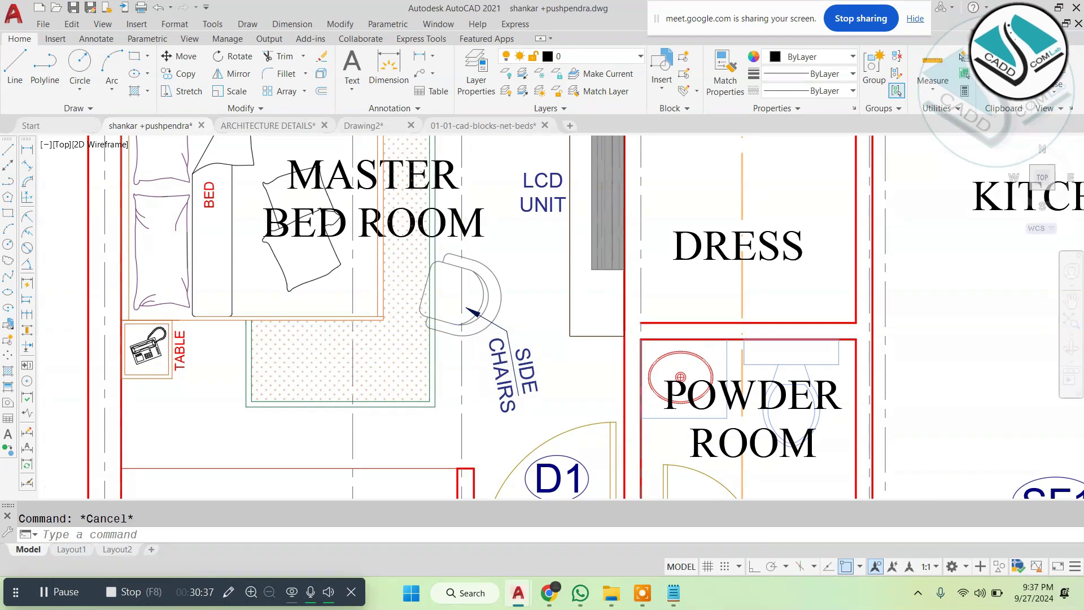
{"action": "scroll", "coordinate": [466, 327], "scroll_direction": "up", "scroll_amount": 2}
{"action": "scroll", "coordinate": [456, 262], "scroll_direction": "down", "scroll_amount": 4}
{"action": "scroll", "coordinate": [345, 303], "scroll_direction": "up", "scroll_amount": 4}
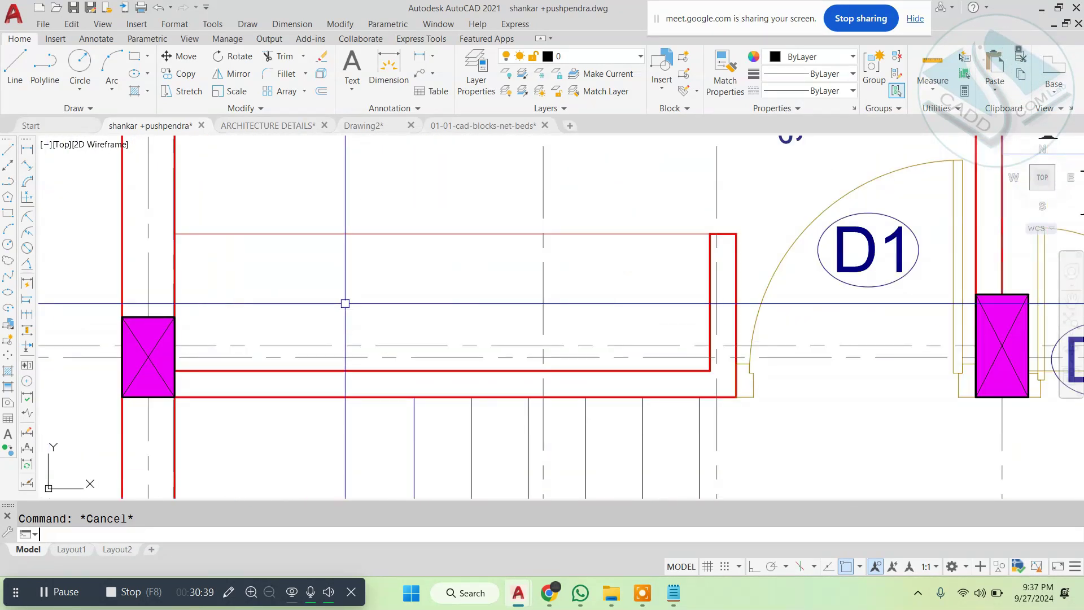
{"action": "key", "text": "Return"}
{"action": "left_click", "coordinate": [174, 234]}
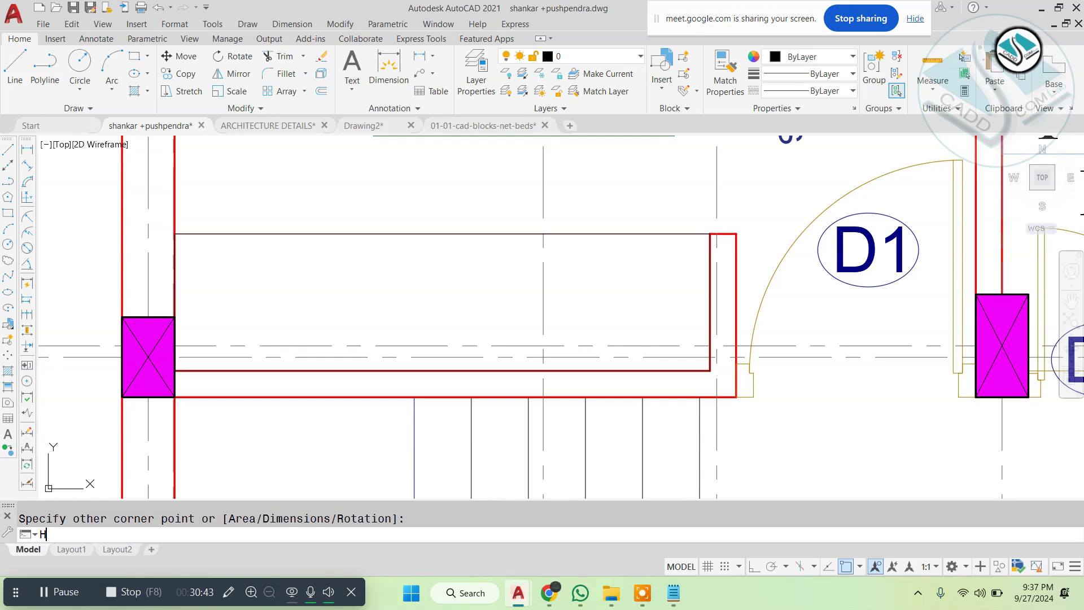
Step: Hatch all parts of the recess rectangle between the outer wall and door D1 with the ANSI31 pattern
{"action": "type", "text": "H"}
{"action": "key", "text": "Return"}
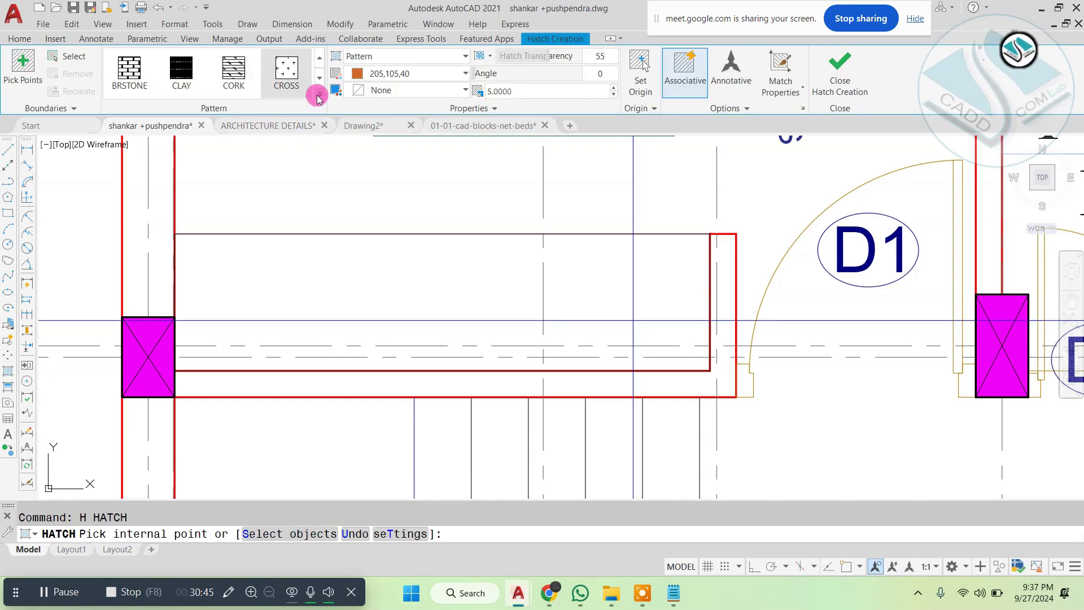
{"action": "scroll", "coordinate": [233, 127], "scroll_direction": "up", "scroll_amount": 5}
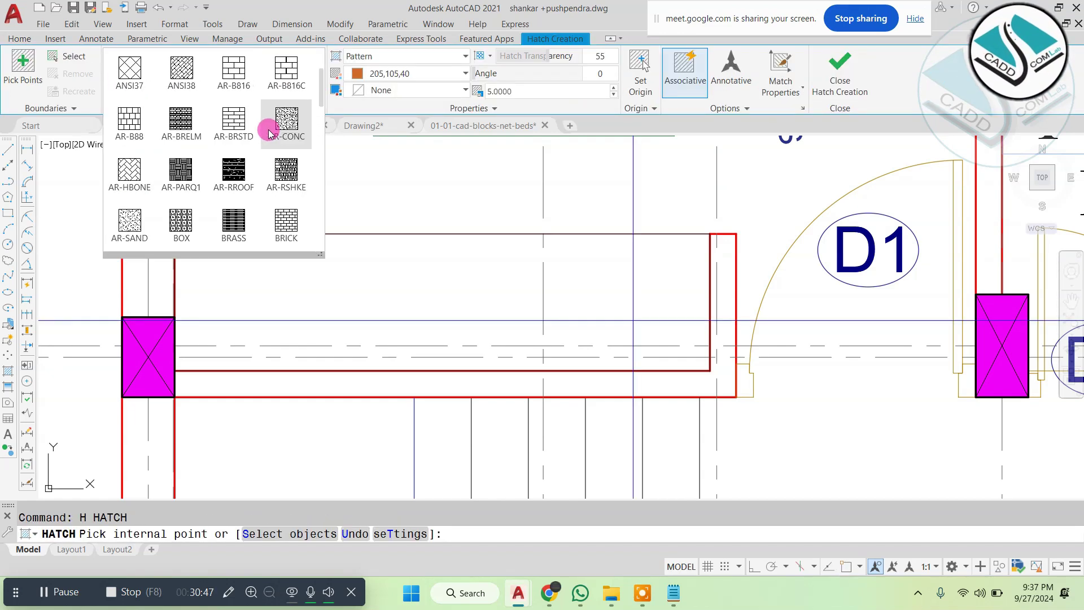
{"action": "left_click", "coordinate": [239, 83]}
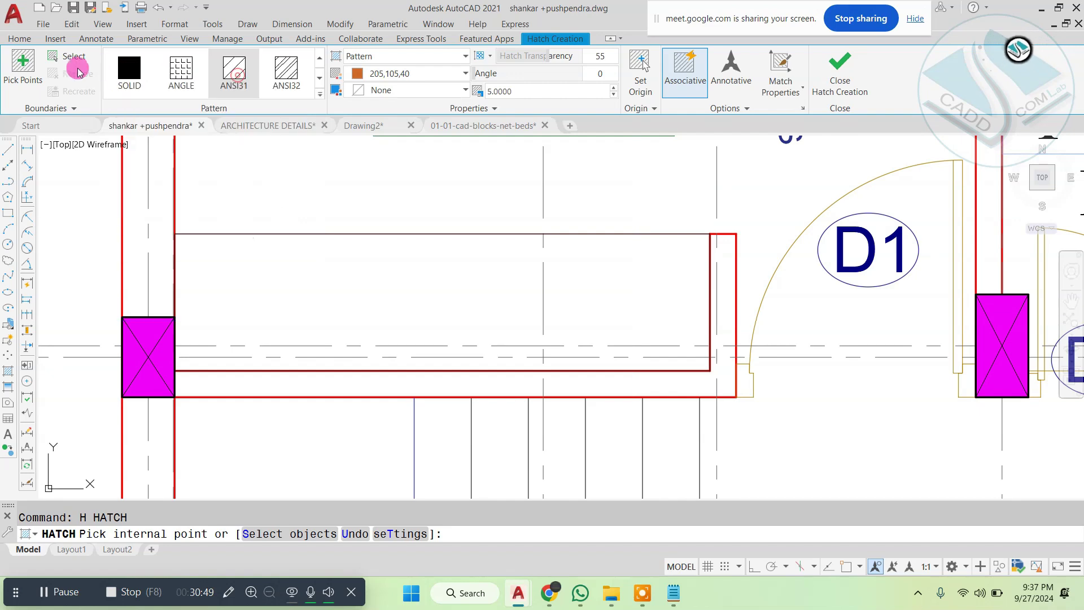
{"action": "left_click", "coordinate": [388, 247]}
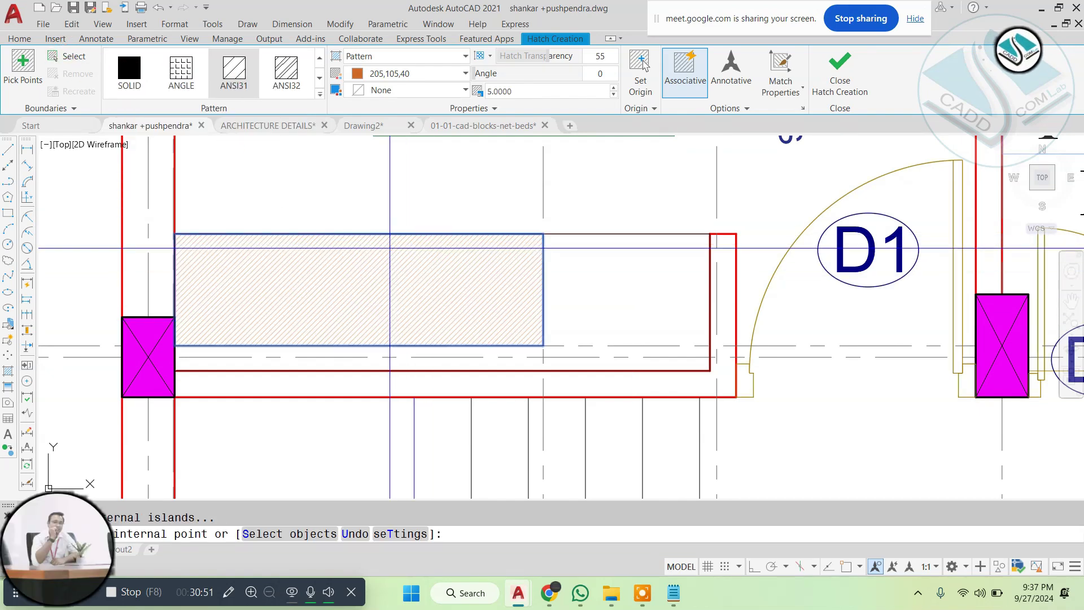
{"action": "left_click", "coordinate": [576, 290]}
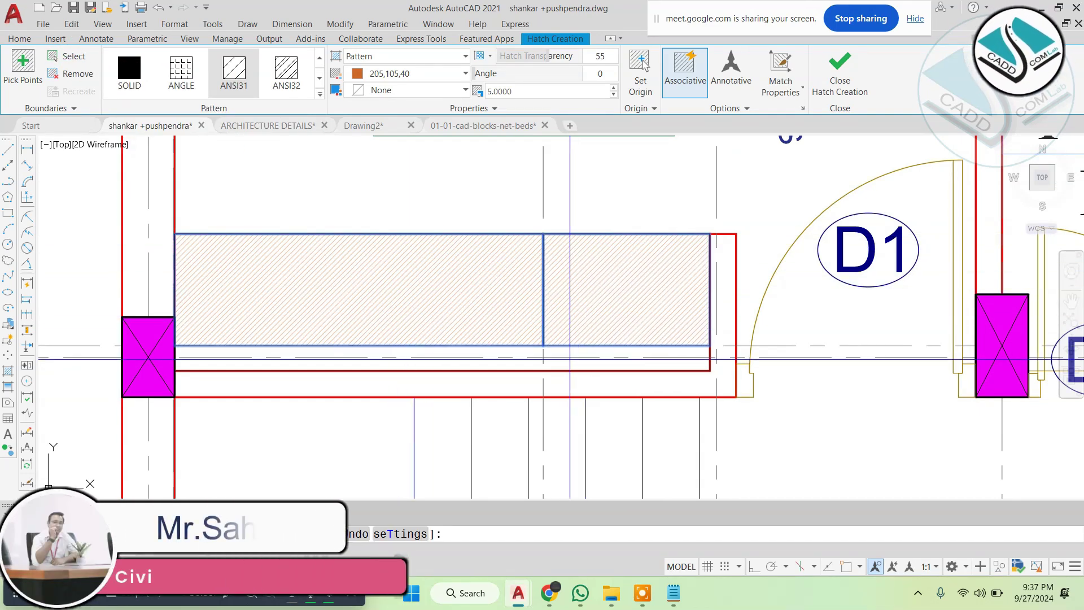
{"action": "left_click", "coordinate": [566, 352]}
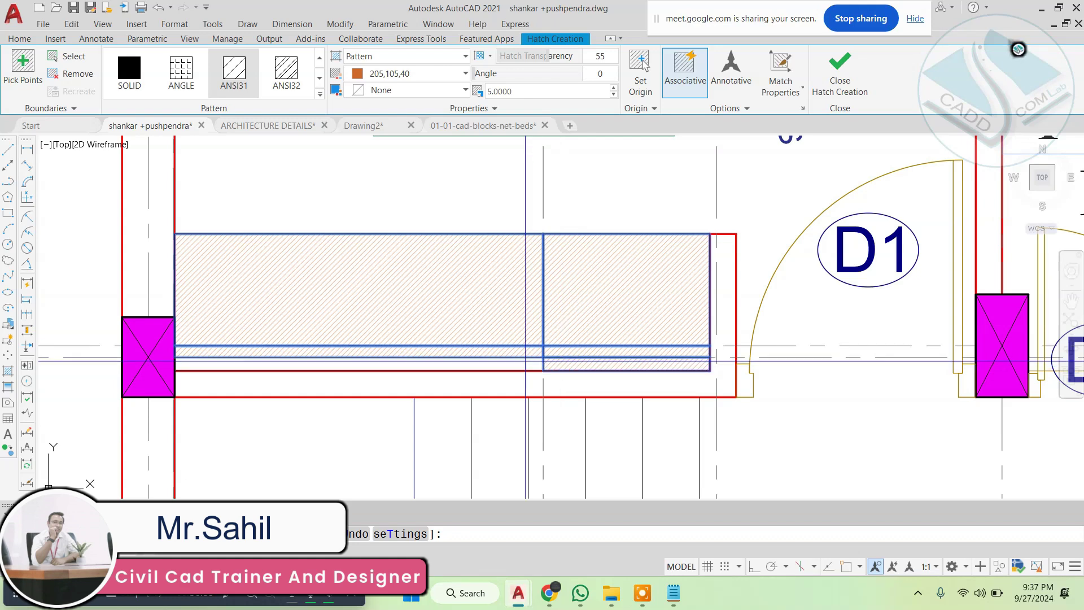
{"action": "left_click", "coordinate": [525, 360]}
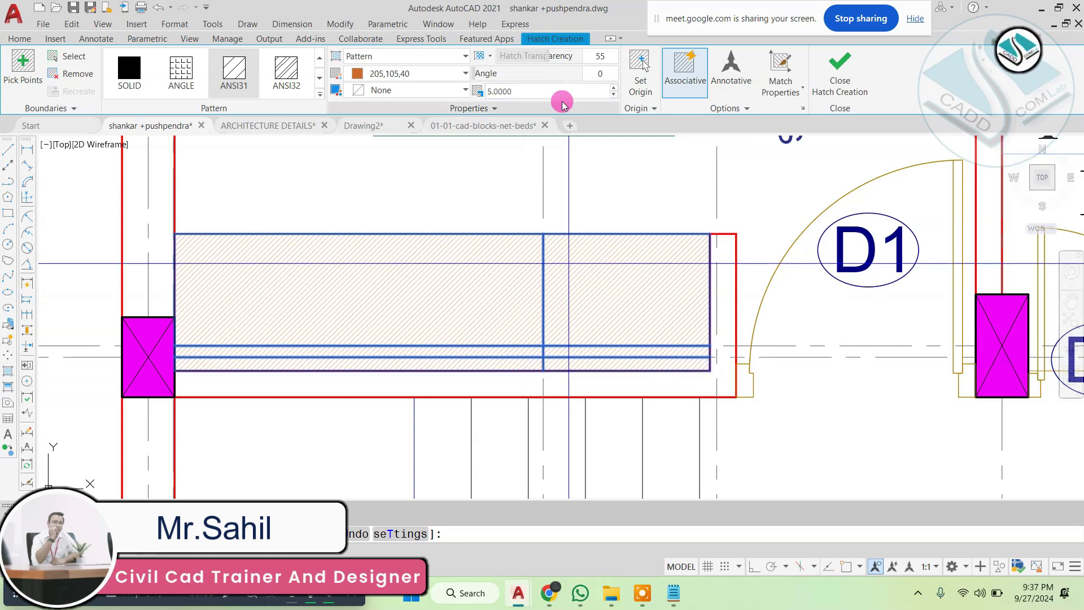
Step: Set the recess hatch's angle to 45 and its colour to 153,27,30, and finish the hatch
{"action": "left_click", "coordinate": [466, 92]}
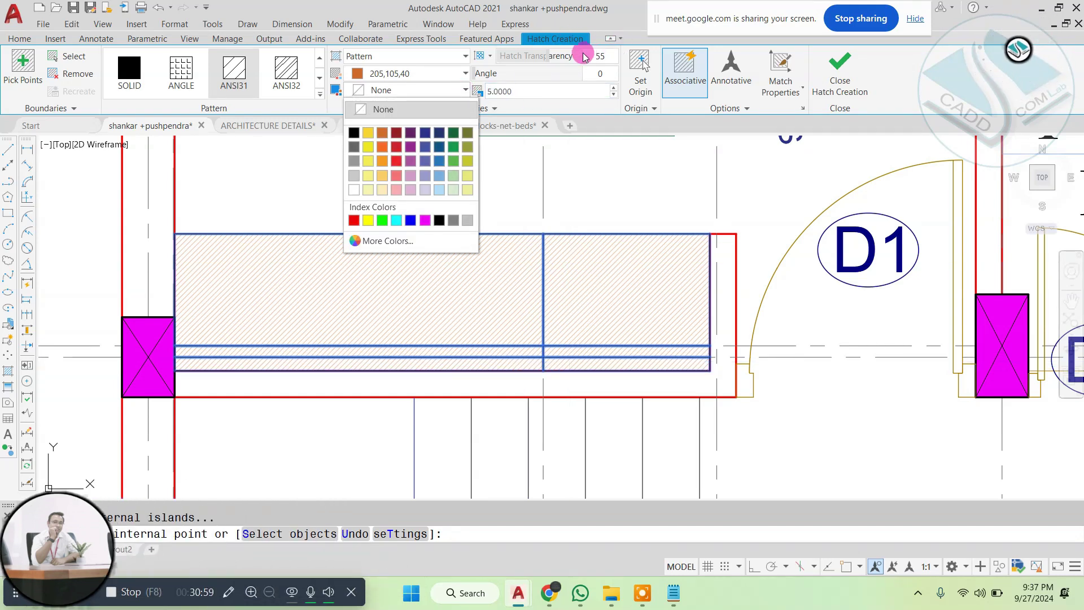
{"action": "left_click", "coordinate": [599, 59]}
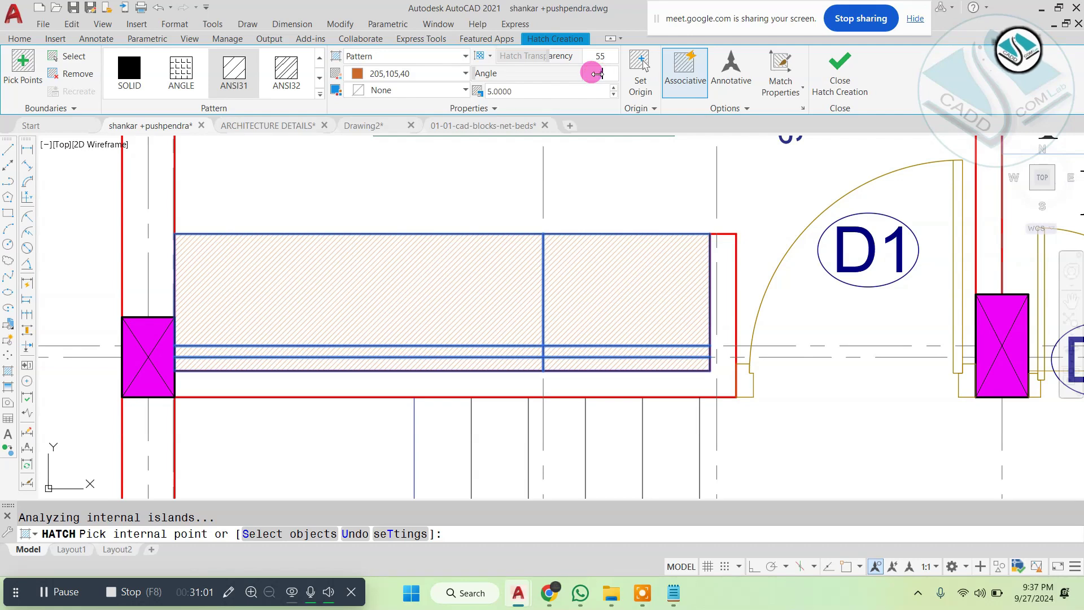
{"action": "left_click_drag", "start_coordinate": [597, 74], "coordinate": [600, 74]}
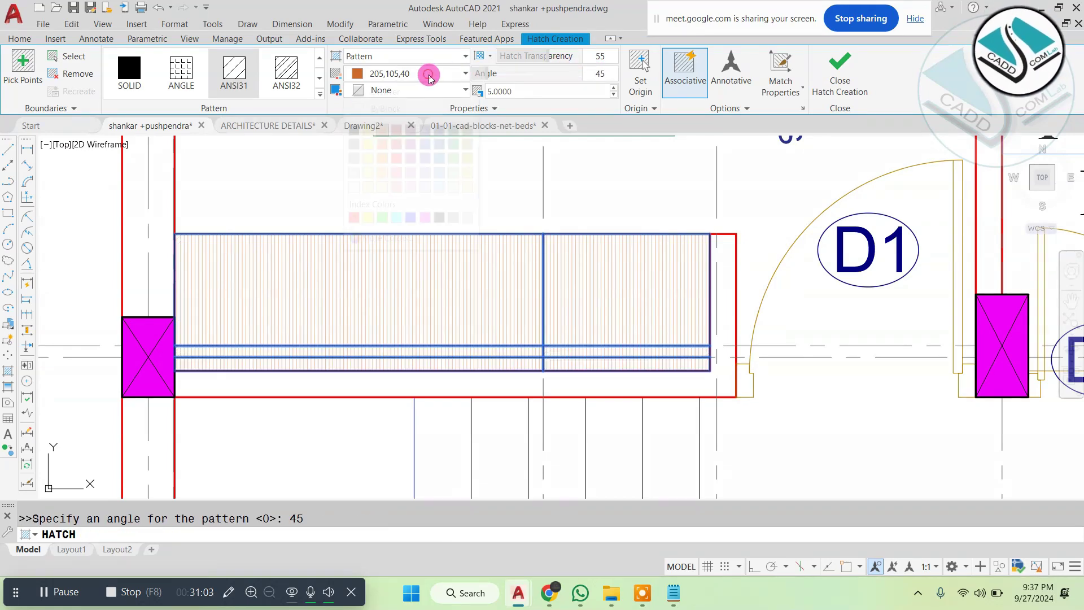
{"action": "left_click", "coordinate": [397, 132]}
{"action": "left_click", "coordinate": [828, 73]}
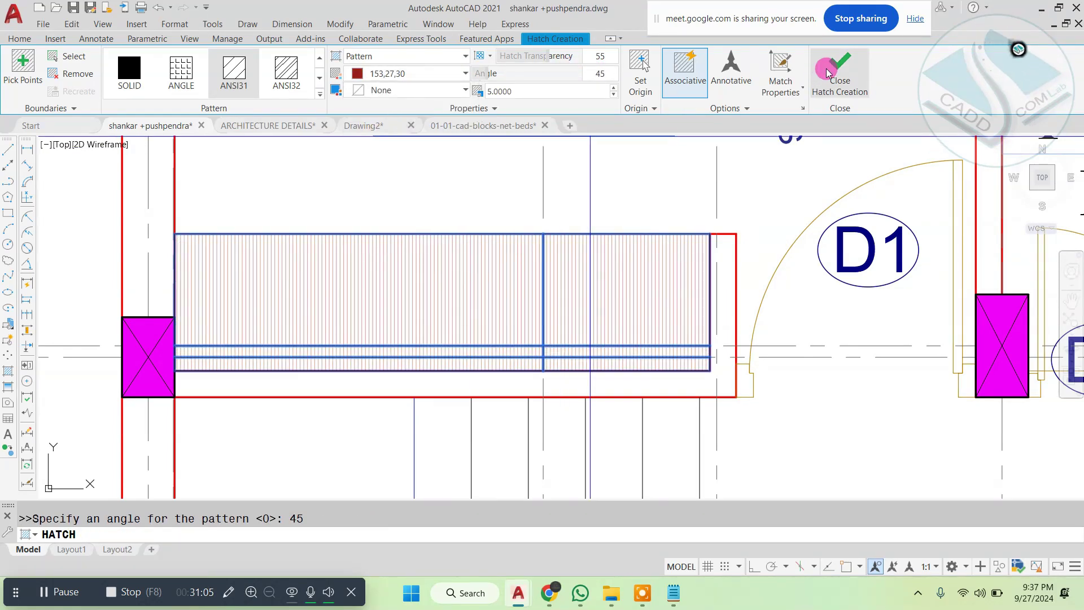
{"action": "key", "text": "Escape"}
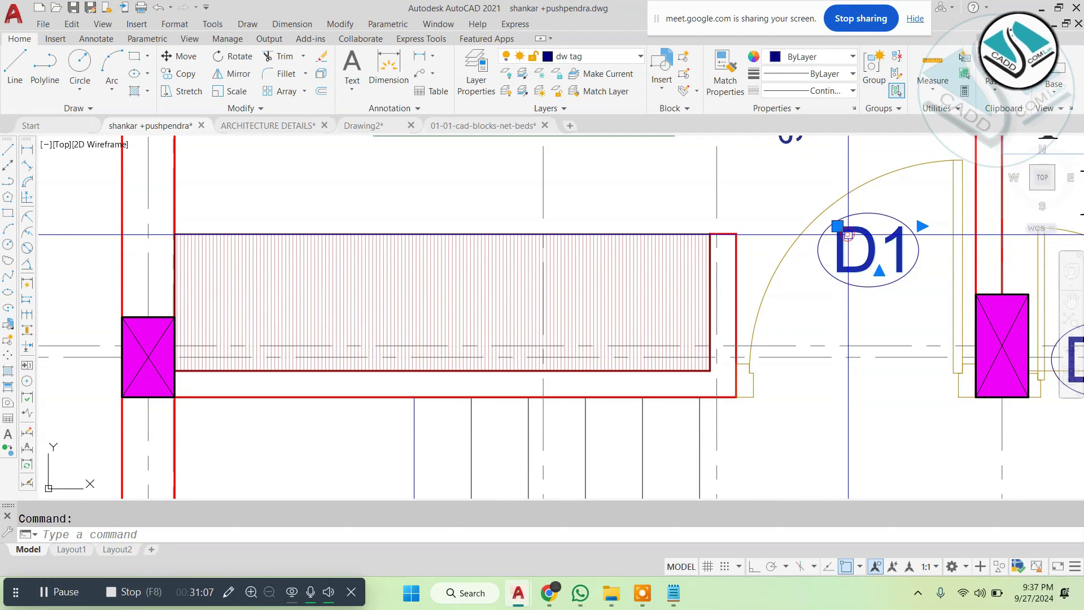
Step: Copy the D1 tag text into the hatched recess rectangle and change the copy to read WARDROBE
{"action": "left_click", "coordinate": [847, 234]}
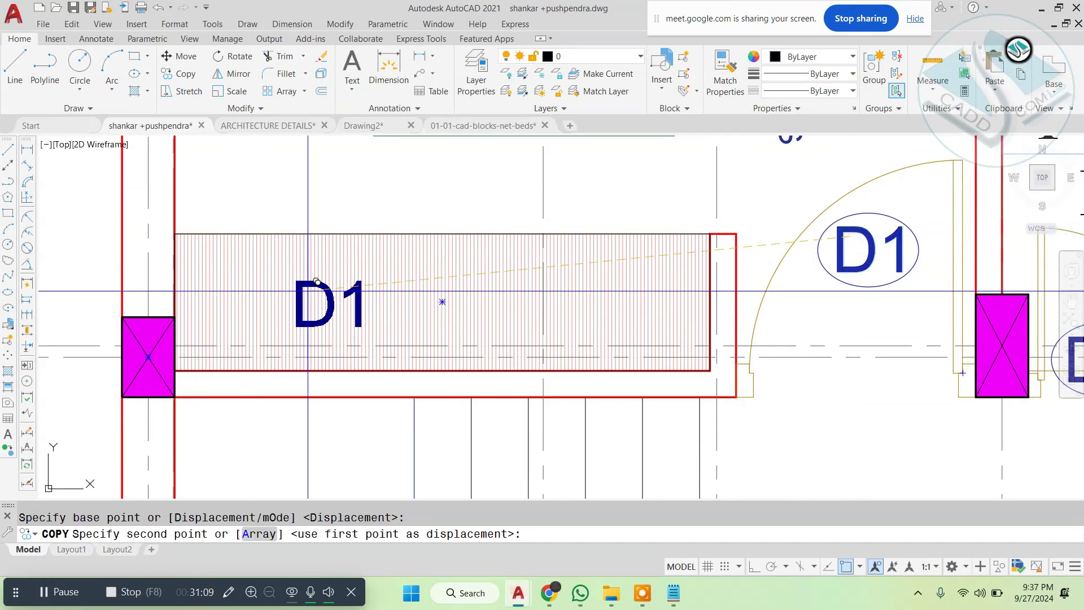
{"action": "left_click", "coordinate": [335, 276]}
{"action": "key", "text": "Escape"}
{"action": "double_click", "coordinate": [344, 266]}
{"action": "key", "text": "ctrl+a"}
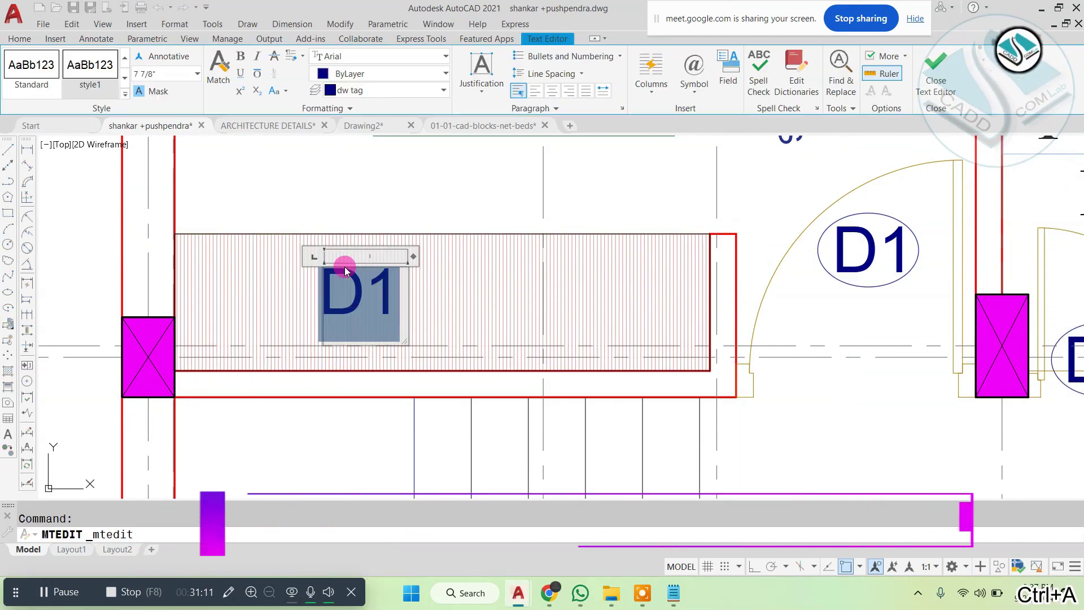
{"action": "type", "text": "WARDROBE"}
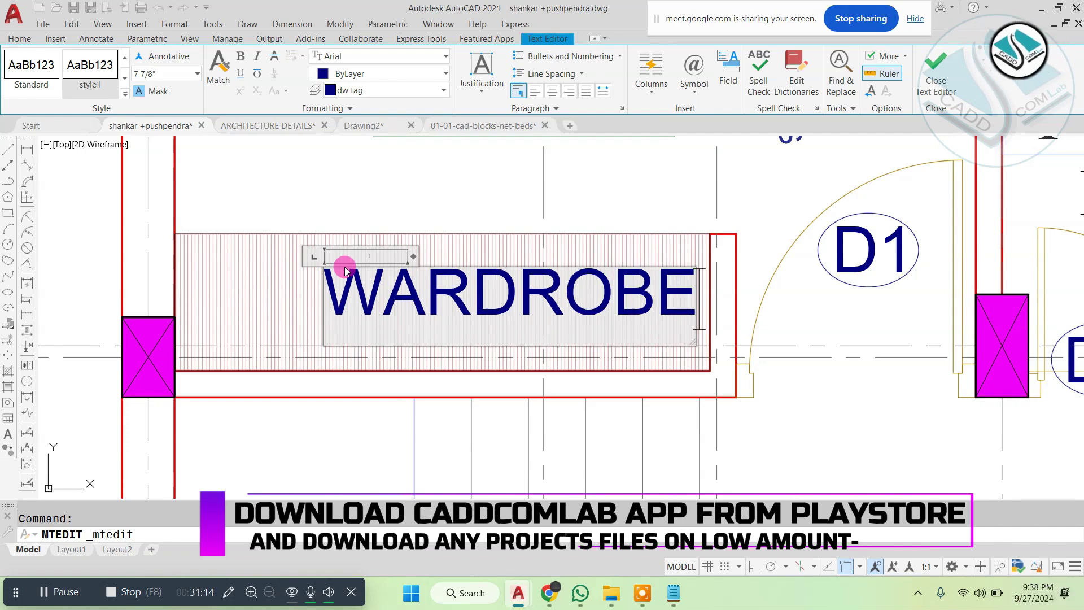
{"action": "left_click", "coordinate": [383, 196]}
{"action": "key", "text": "Escape"}
Step: Move the WARDROBE label so that it sits centrally within the hatched rectangle
{"action": "left_click", "coordinate": [400, 302]}
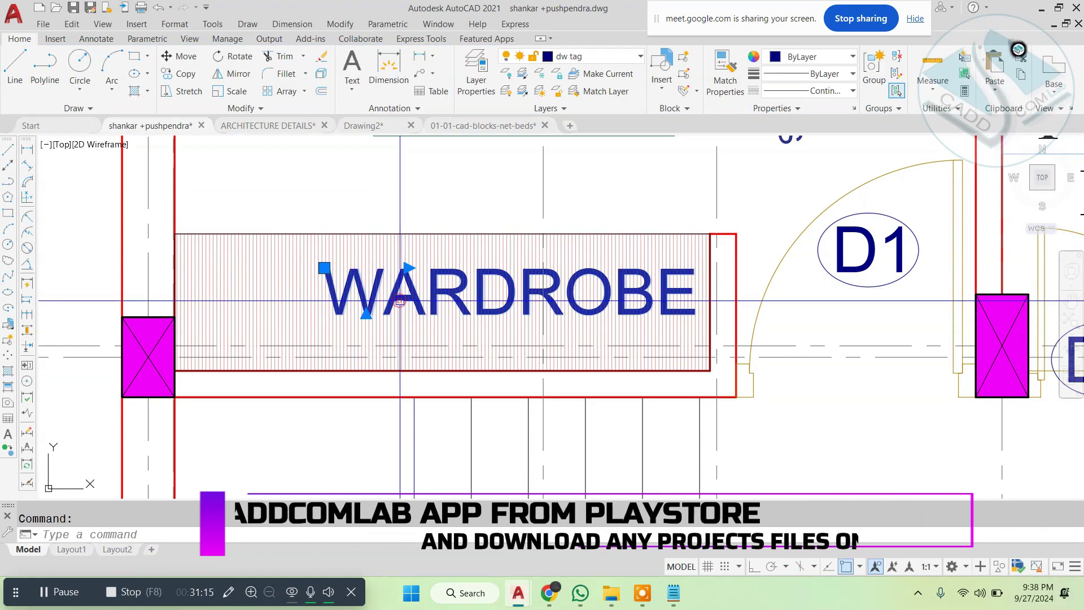
{"action": "type", "text": "m"}
{"action": "key", "text": "Return"}
{"action": "left_click", "coordinate": [670, 184]}
{"action": "left_click", "coordinate": [621, 196]}
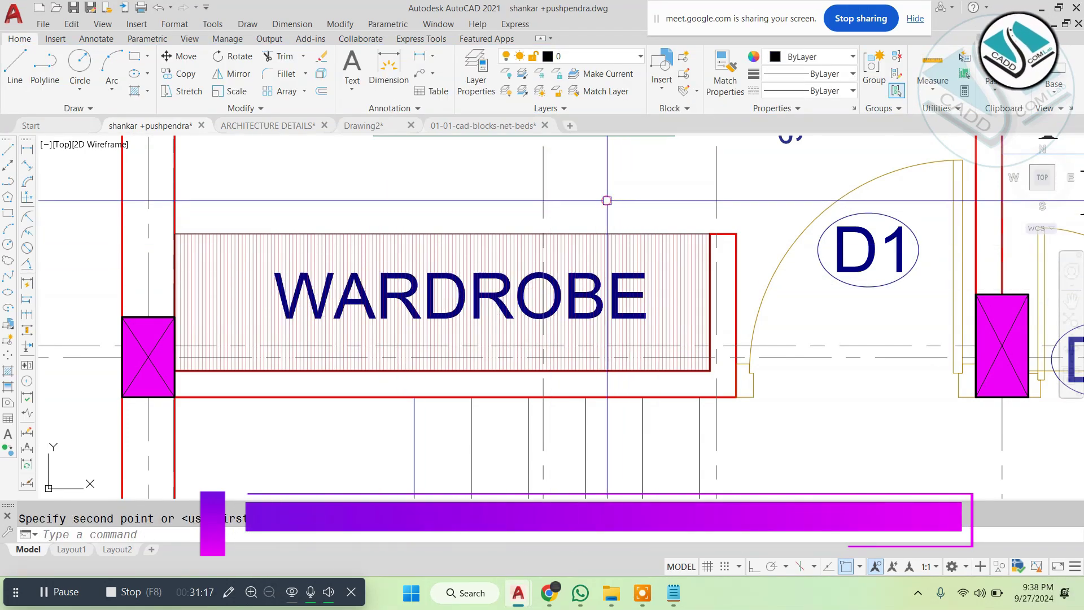
{"action": "key", "text": "Escape"}
Step: Change the solid hatch of the LCD unit in the master bedroom to ANSI31 with a scale of 6
{"action": "scroll", "coordinate": [615, 197], "scroll_direction": "down", "scroll_amount": 4}
{"action": "mouse_move", "coordinate": [674, 176]}
{"action": "middle_mouse_down"}
{"action": "mouse_move", "coordinate": [586, 255]}
{"action": "mouse_move", "coordinate": [485, 373]}
{"action": "middle_mouse_up"}
{"action": "scroll", "coordinate": [485, 343], "scroll_direction": "down", "scroll_amount": 2}
{"action": "scroll", "coordinate": [508, 277], "scroll_direction": "up", "scroll_amount": 5}
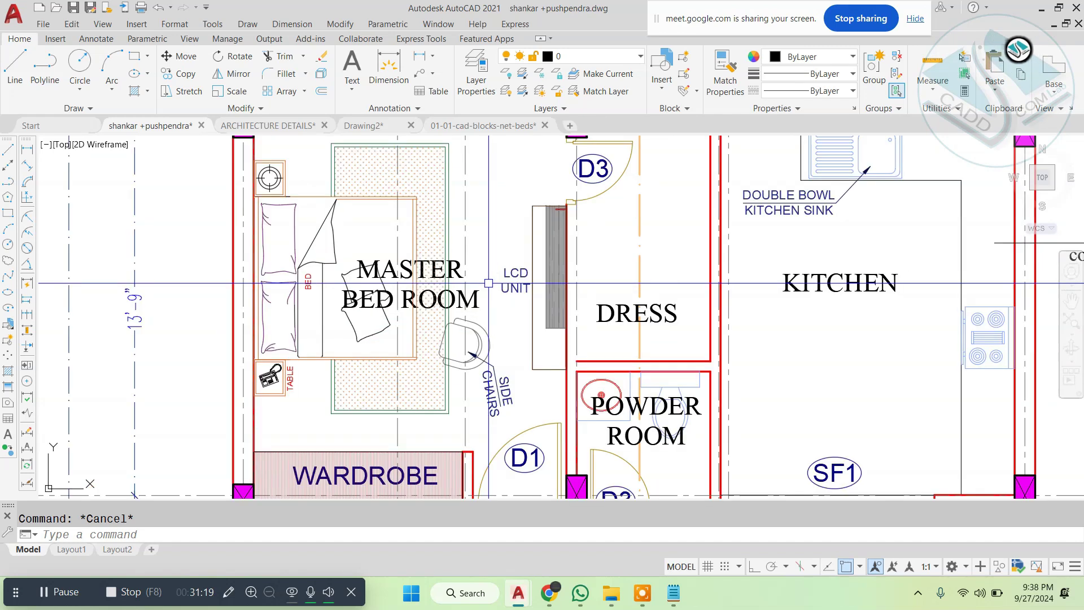
{"action": "scroll", "coordinate": [570, 170], "scroll_direction": "up", "scroll_amount": 2}
{"action": "left_click", "coordinate": [574, 186]}
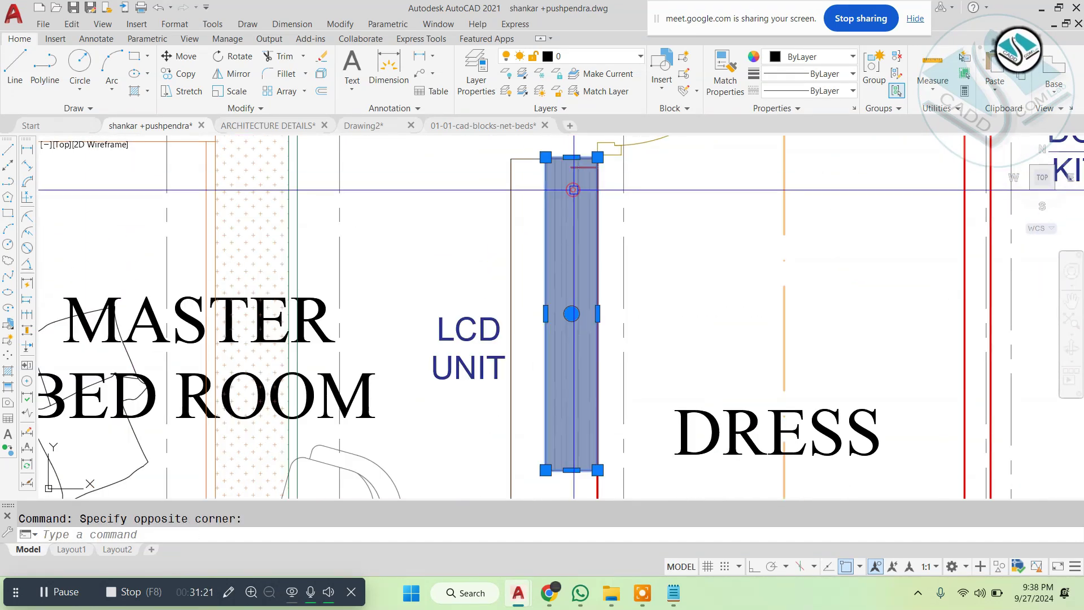
{"action": "scroll", "coordinate": [573, 190], "scroll_direction": "up", "scroll_amount": 4}
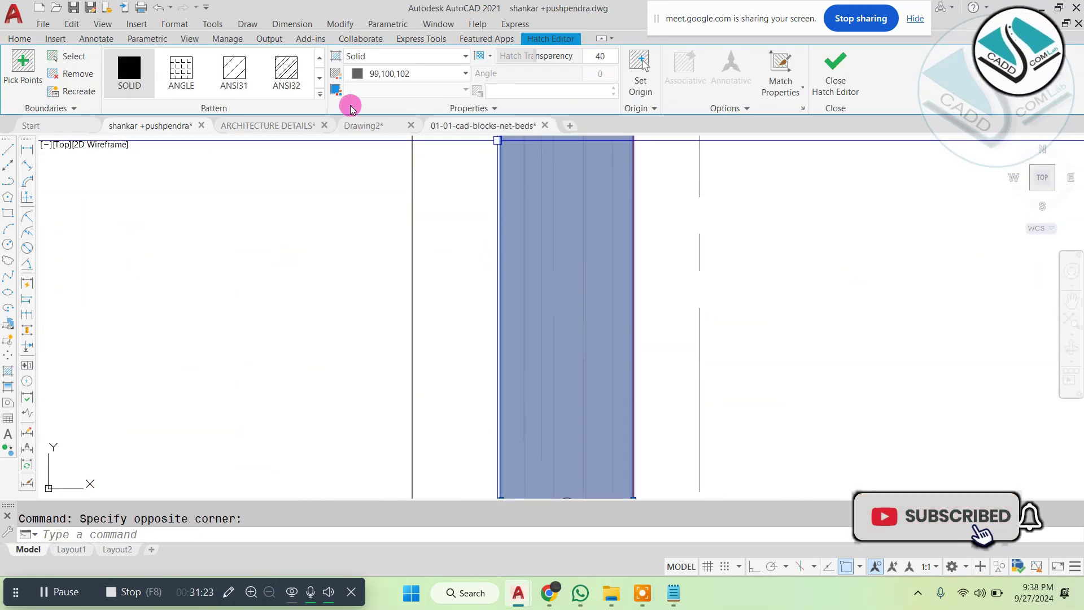
{"action": "left_click", "coordinate": [249, 75]}
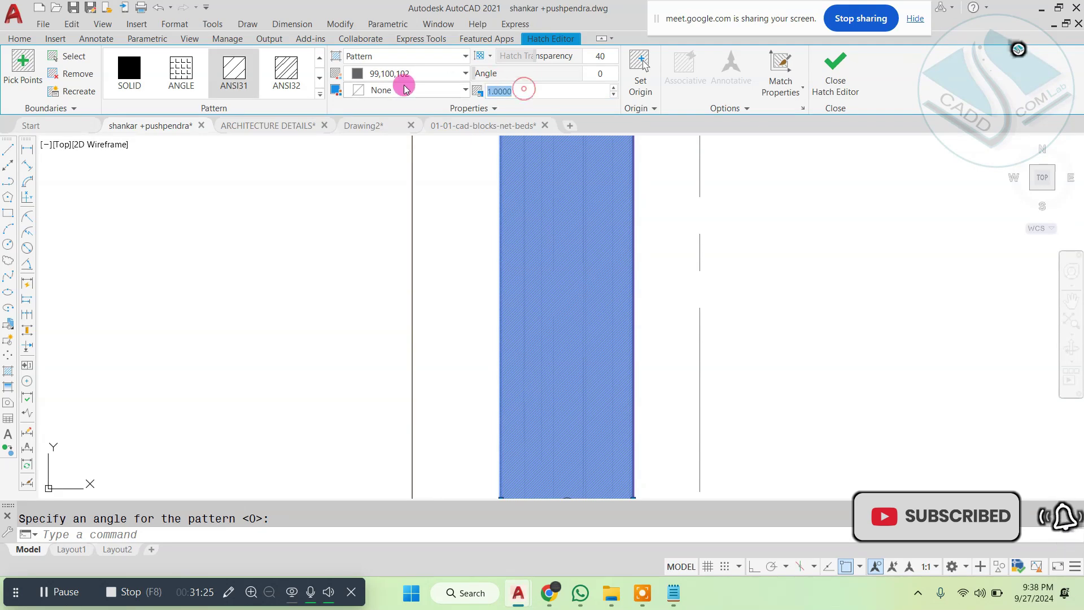
{"action": "key", "text": "Return"}
{"action": "left_click", "coordinate": [845, 70]}
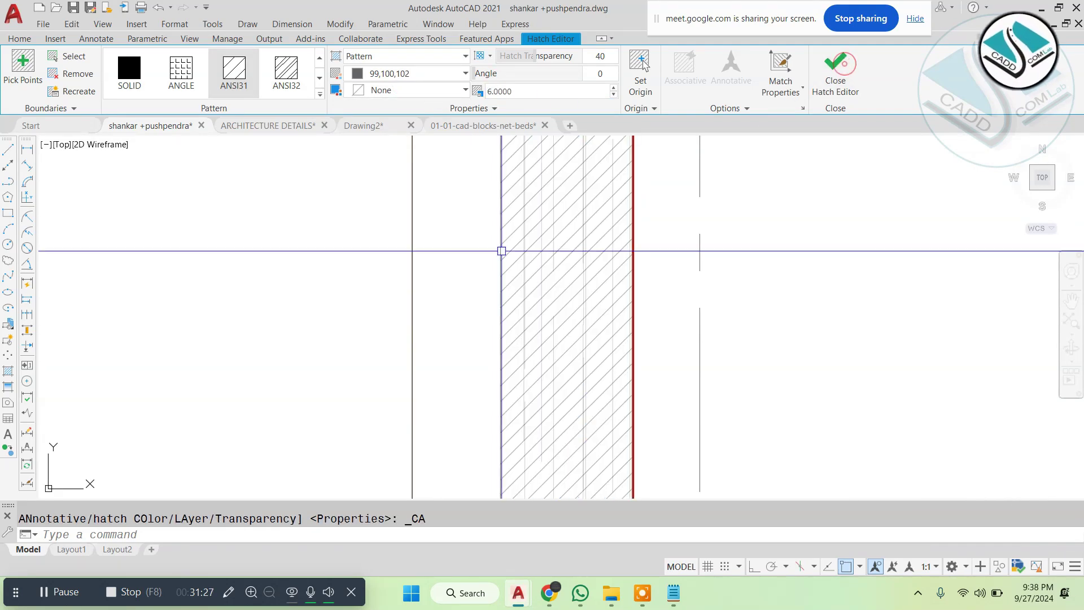
Step: Examine the remaining ground floor rooms and compare the plan sheet with the furniture layout sheet
{"action": "scroll", "coordinate": [508, 246], "scroll_direction": "down", "scroll_amount": 6}
{"action": "mouse_move", "coordinate": [556, 249]}
{"action": "middle_mouse_down"}
{"action": "mouse_move", "coordinate": [571, 220]}
{"action": "mouse_move", "coordinate": [509, 263]}
{"action": "mouse_move", "coordinate": [464, 222]}
{"action": "mouse_move", "coordinate": [442, 219]}
{"action": "middle_mouse_up"}
{"action": "scroll", "coordinate": [572, 220], "scroll_direction": "down", "scroll_amount": 4}
{"action": "scroll", "coordinate": [504, 245], "scroll_direction": "down", "scroll_amount": 2}
{"action": "scroll", "coordinate": [590, 235], "scroll_direction": "up", "scroll_amount": 2}
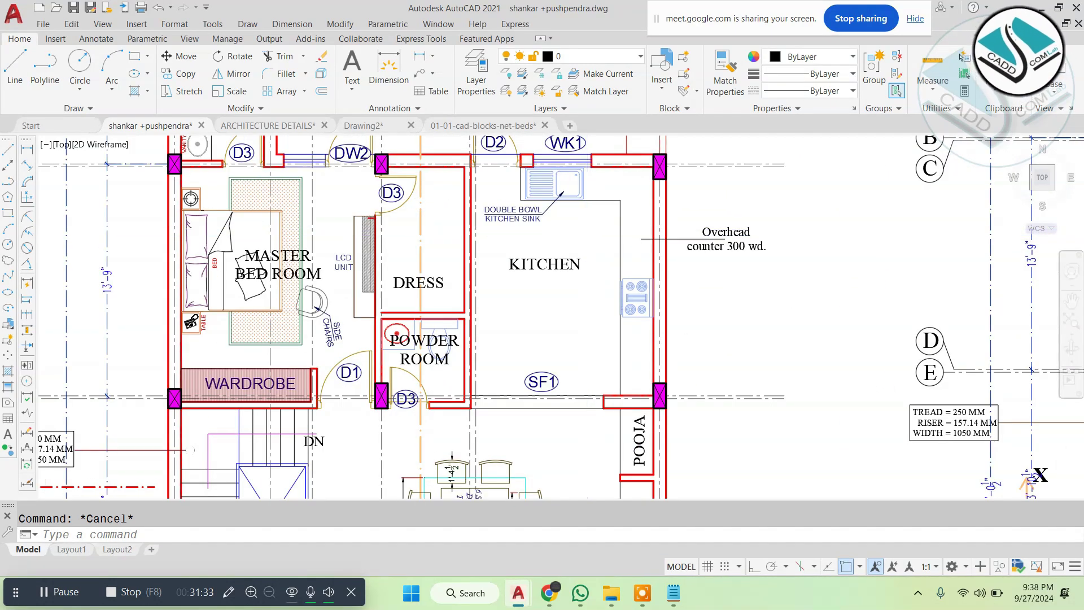
{"action": "scroll", "coordinate": [547, 355], "scroll_direction": "down", "scroll_amount": 3}
{"action": "scroll", "coordinate": [548, 356], "scroll_direction": "up", "scroll_amount": 4}
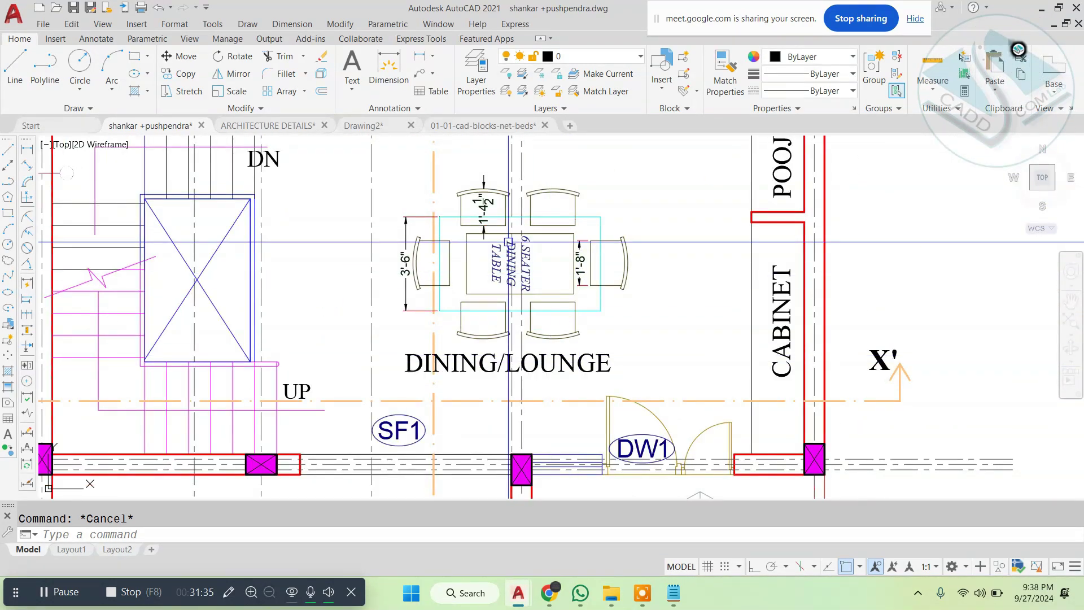
{"action": "scroll", "coordinate": [510, 242], "scroll_direction": "down", "scroll_amount": 5}
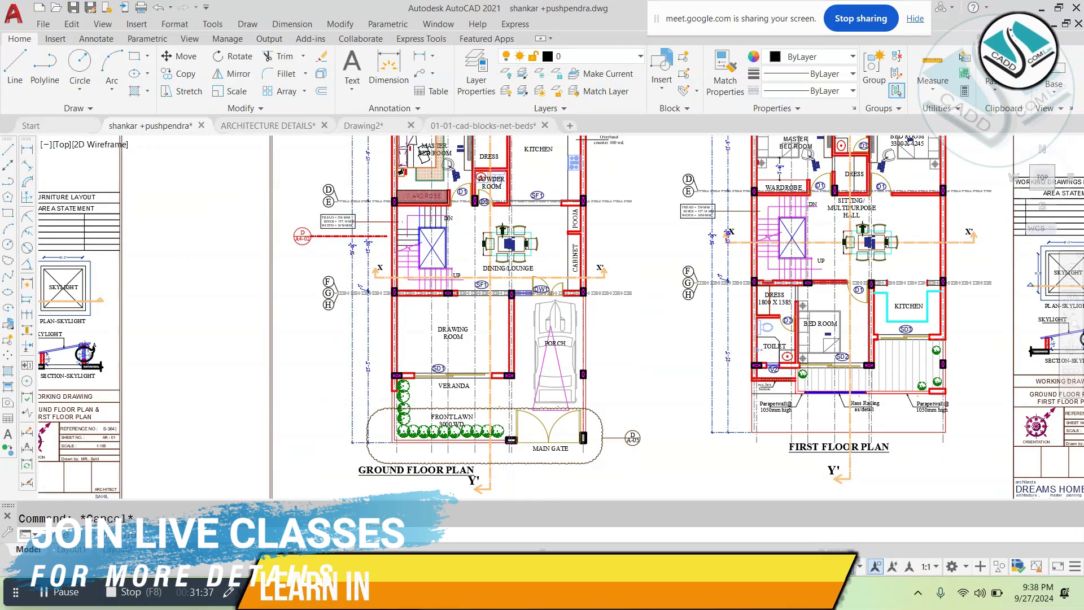
{"action": "scroll", "coordinate": [505, 244], "scroll_direction": "down", "scroll_amount": 4}
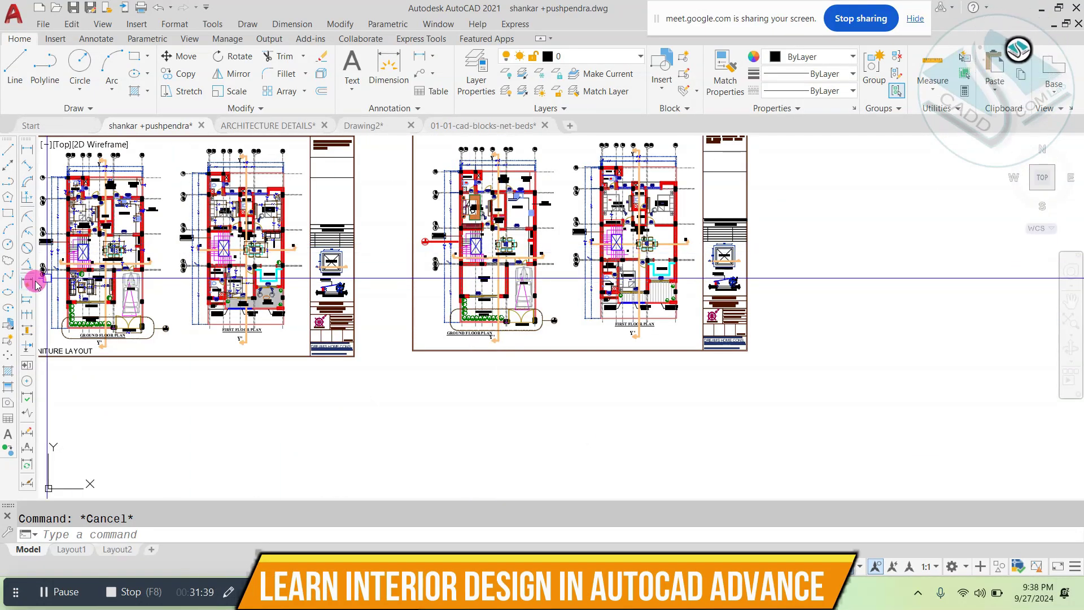
Step: Copy the drawing room's sofas, tables, plants, labels and dimensions from the furniture layout to beside the unfurnished ground floor plan
{"action": "scroll", "coordinate": [46, 279], "scroll_direction": "up", "scroll_amount": 6}
{"action": "scroll", "coordinate": [195, 248], "scroll_direction": "up", "scroll_amount": 2}
{"action": "left_click", "coordinate": [338, 209]}
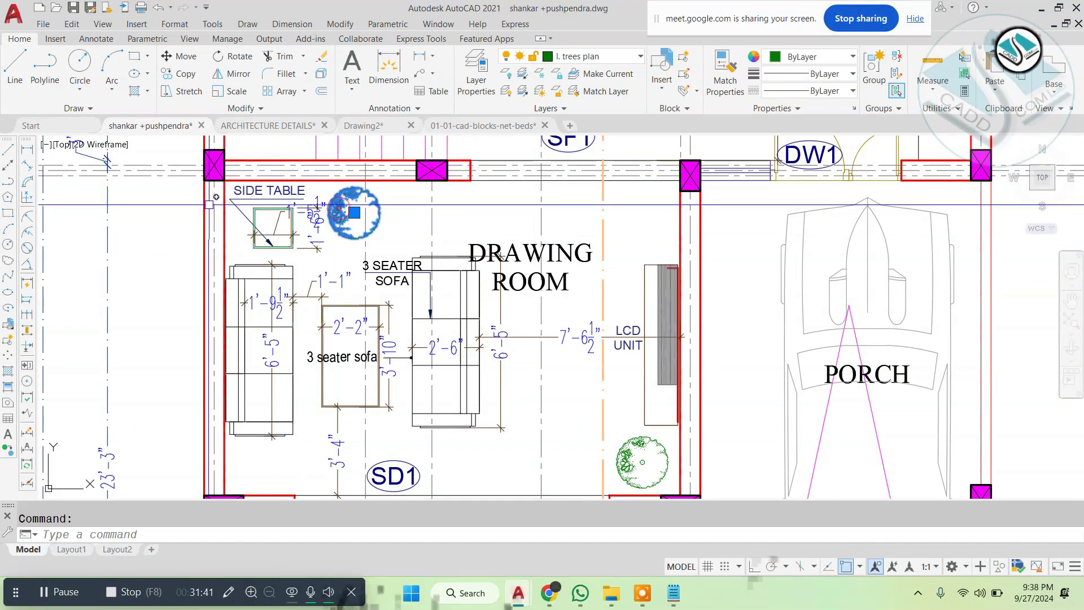
{"action": "left_click", "coordinate": [174, 184]}
{"action": "left_click", "coordinate": [590, 482]}
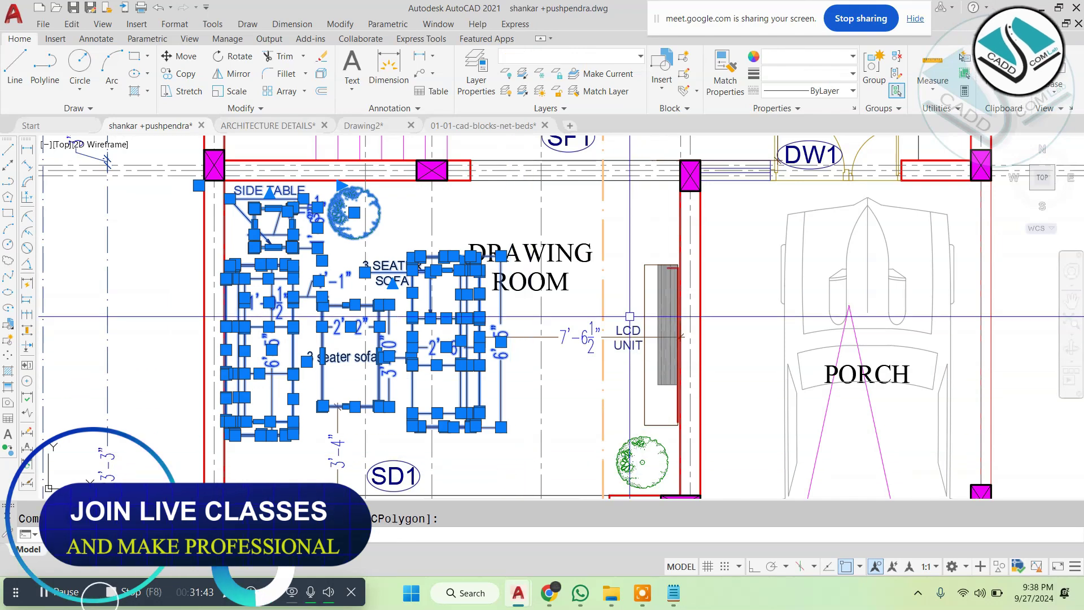
{"action": "left_click", "coordinate": [631, 436]}
{"action": "type", "text": "c"}
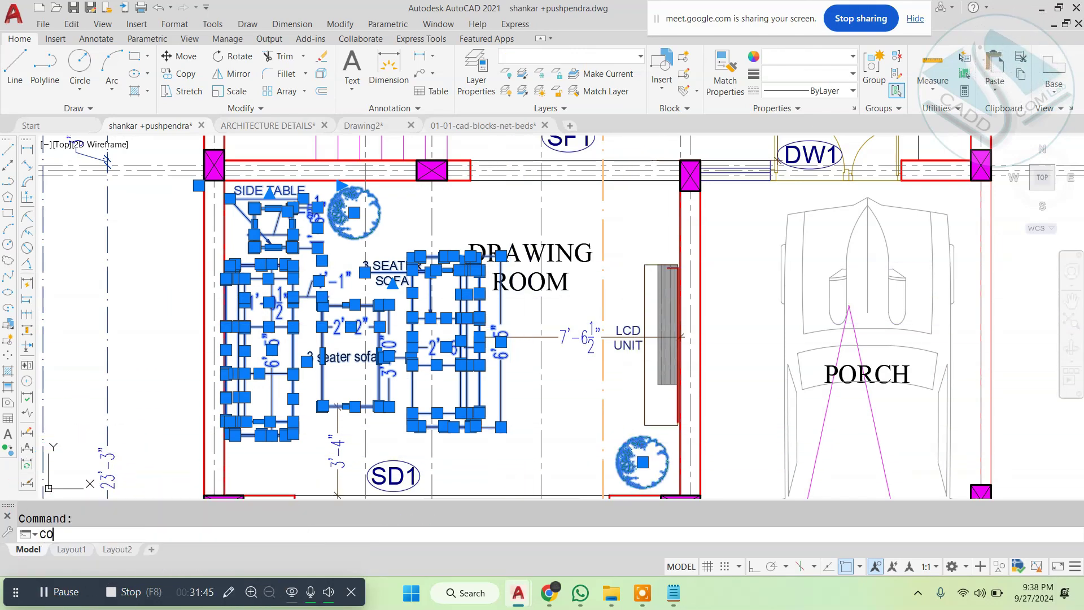
{"action": "type", "text": "o"}
{"action": "key", "text": "Return"}
{"action": "left_click", "coordinate": [528, 349]}
{"action": "scroll", "coordinate": [344, 273], "scroll_direction": "down", "scroll_amount": 9}
{"action": "middle_click_drag", "start_coordinate": [707, 270], "coordinate": [471, 314]}
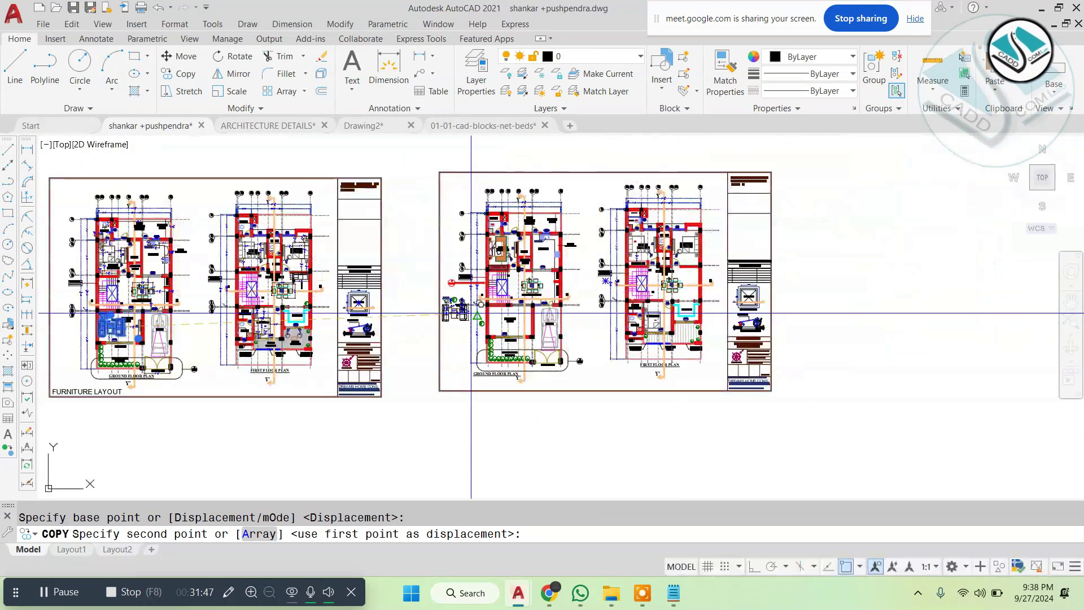
{"action": "scroll", "coordinate": [471, 313], "scroll_direction": "up", "scroll_amount": 9}
{"action": "scroll", "coordinate": [333, 308], "scroll_direction": "up", "scroll_amount": 4}
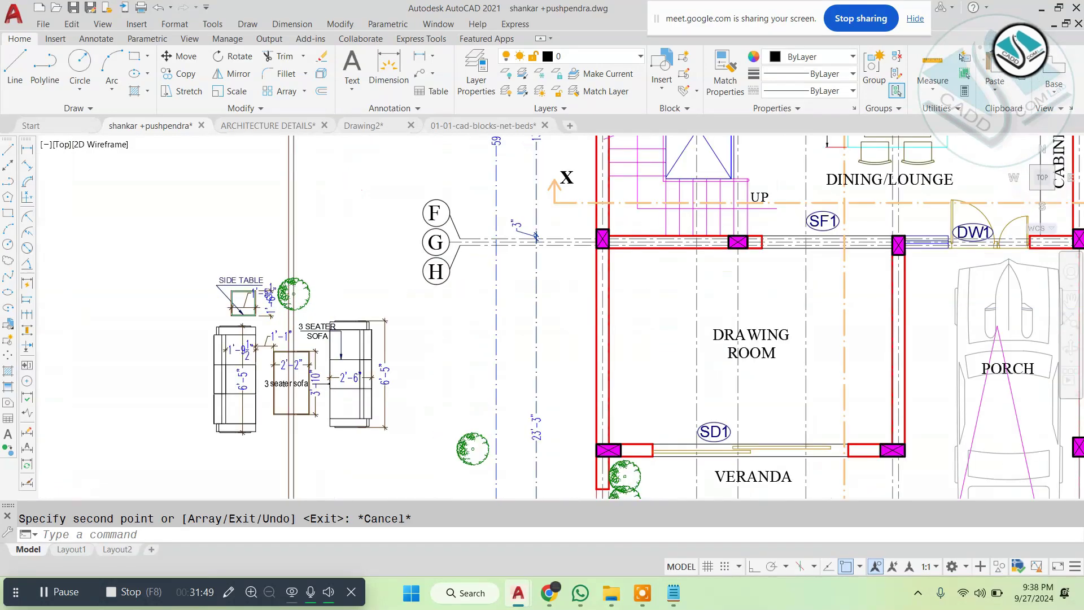
Step: Move the copied plant beside the side table into the master bedroom, just below the LCD unit against the wall
{"action": "left_click", "coordinate": [291, 280]}
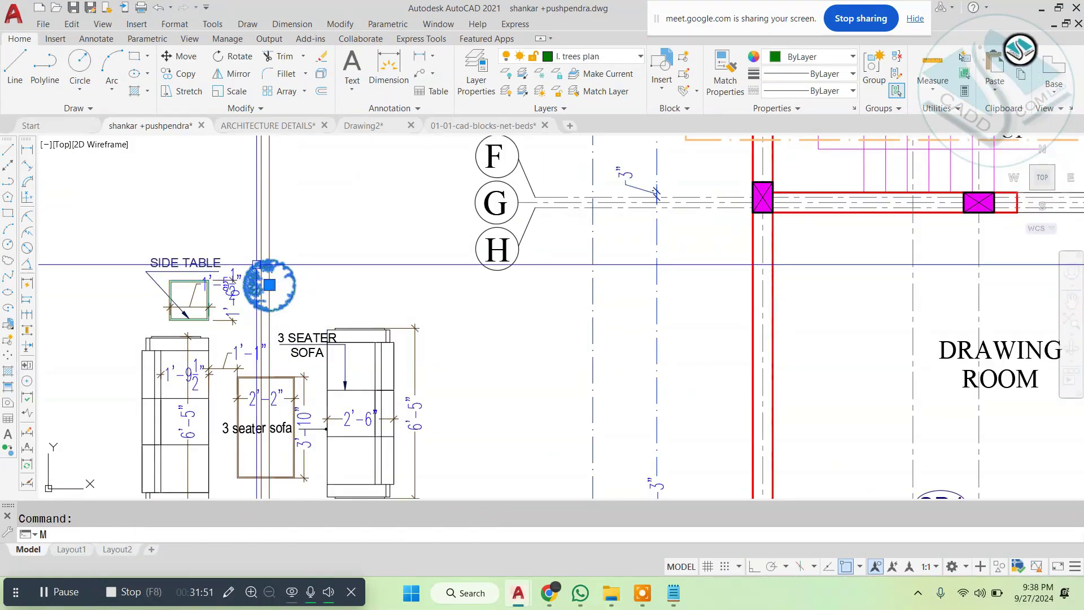
{"action": "type", "text": "M"}
{"action": "key", "text": "Return"}
{"action": "left_click", "coordinate": [269, 285]}
{"action": "scroll", "coordinate": [269, 285], "scroll_direction": "down", "scroll_amount": 5}
{"action": "scroll", "coordinate": [93, 177], "scroll_direction": "up", "scroll_amount": 8}
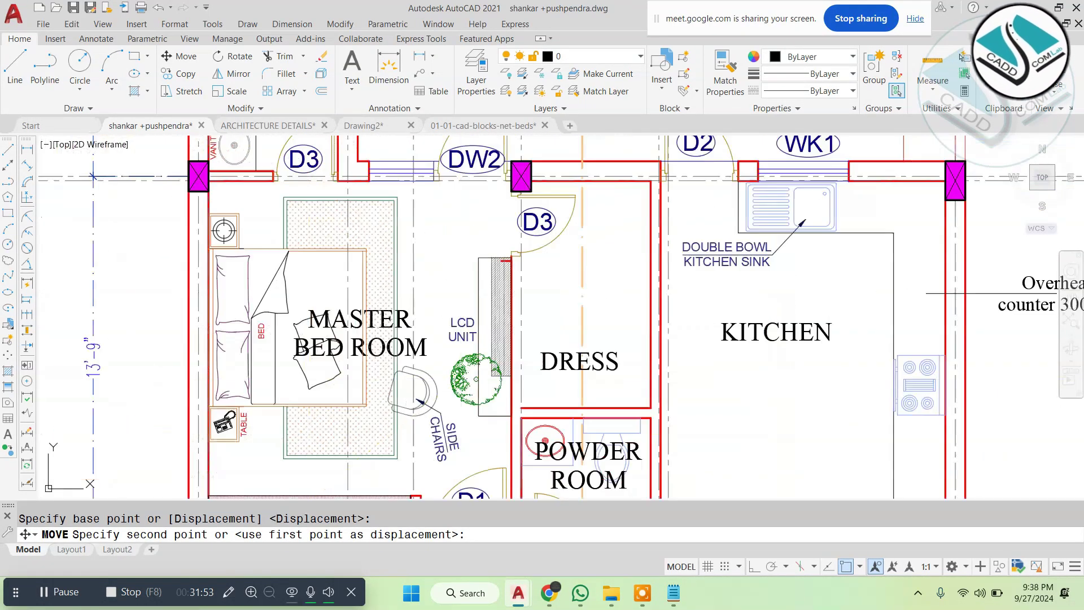
{"action": "scroll", "coordinate": [463, 225], "scroll_direction": "up", "scroll_amount": 1}
{"action": "scroll", "coordinate": [465, 221], "scroll_direction": "down", "scroll_amount": 1}
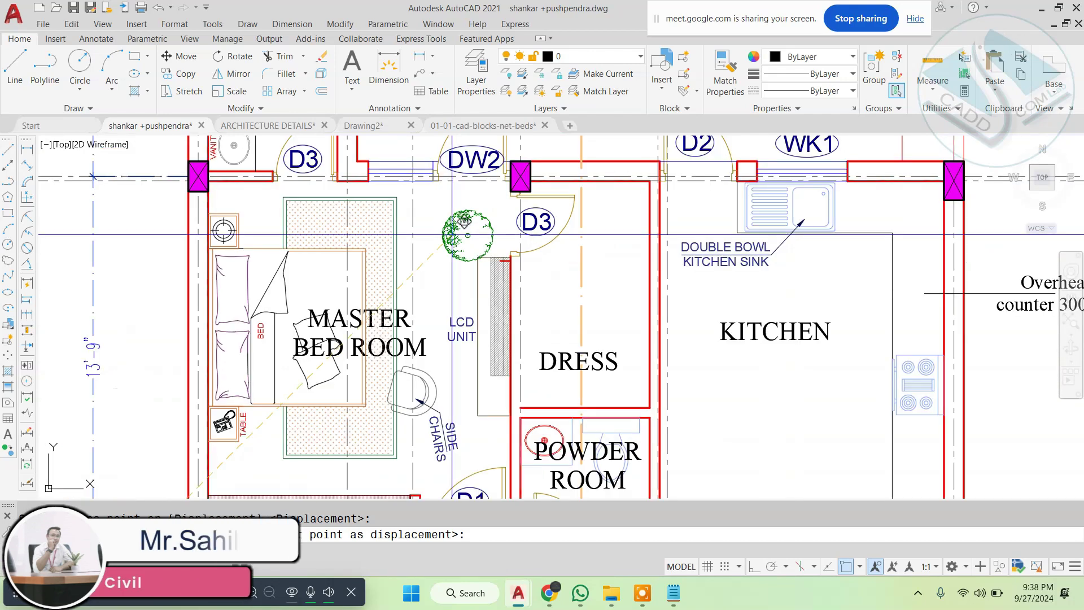
{"action": "scroll", "coordinate": [458, 329], "scroll_direction": "up", "scroll_amount": 5}
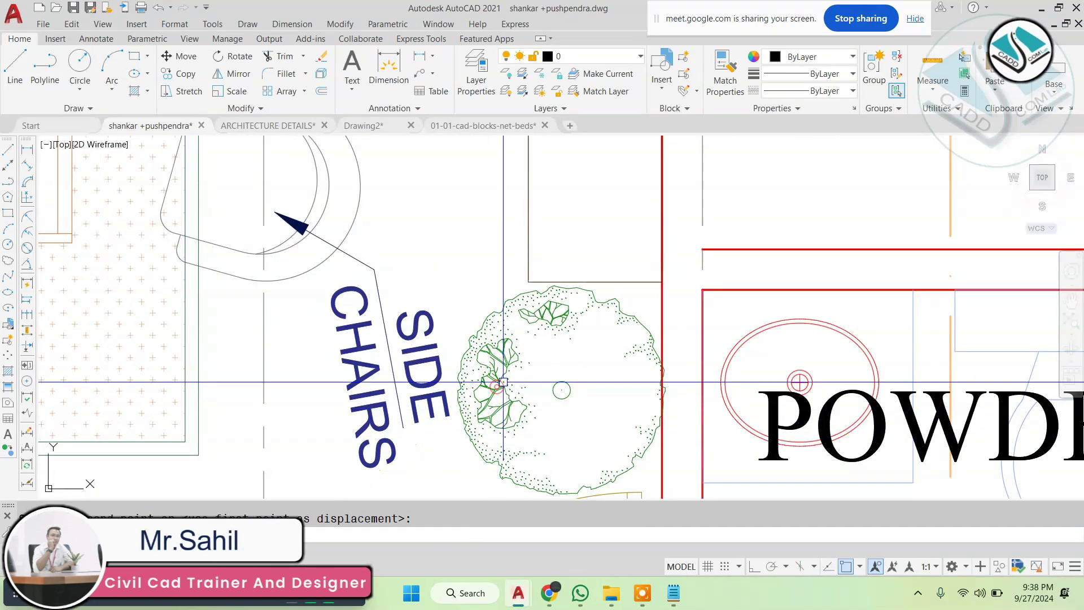
Step: Scale down the plant below the master bedroom's LCD unit about its centre and move it up close to the unit and wall
{"action": "left_click", "coordinate": [562, 389]}
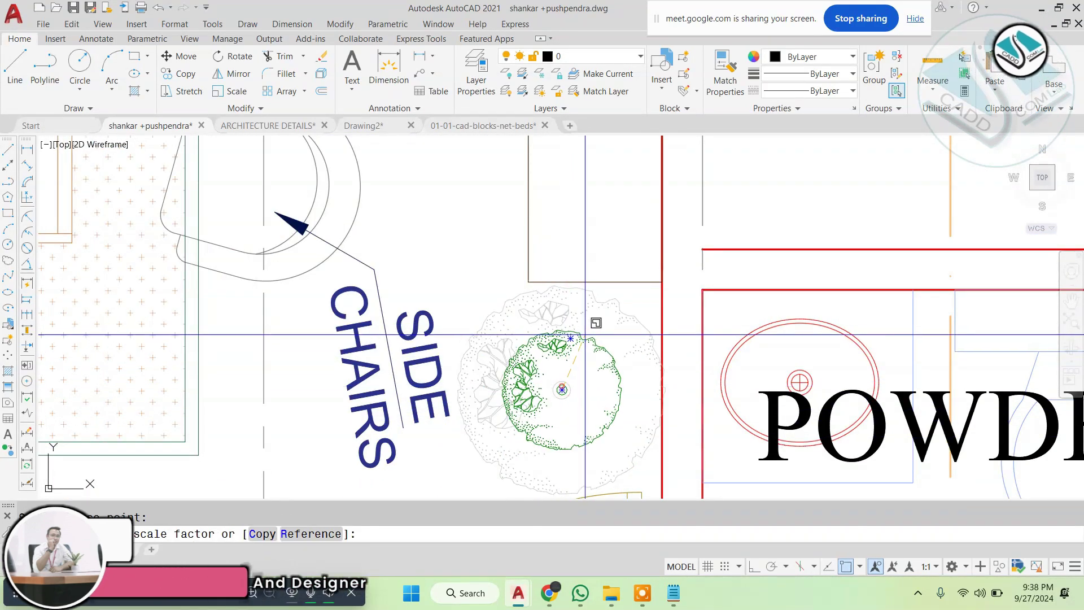
{"action": "left_click", "coordinate": [571, 384]}
{"action": "left_click", "coordinate": [573, 390]}
{"action": "left_click", "coordinate": [574, 391]}
{"action": "type", "text": "M"}
{"action": "key", "text": "Return"}
{"action": "left_click", "coordinate": [574, 391]}
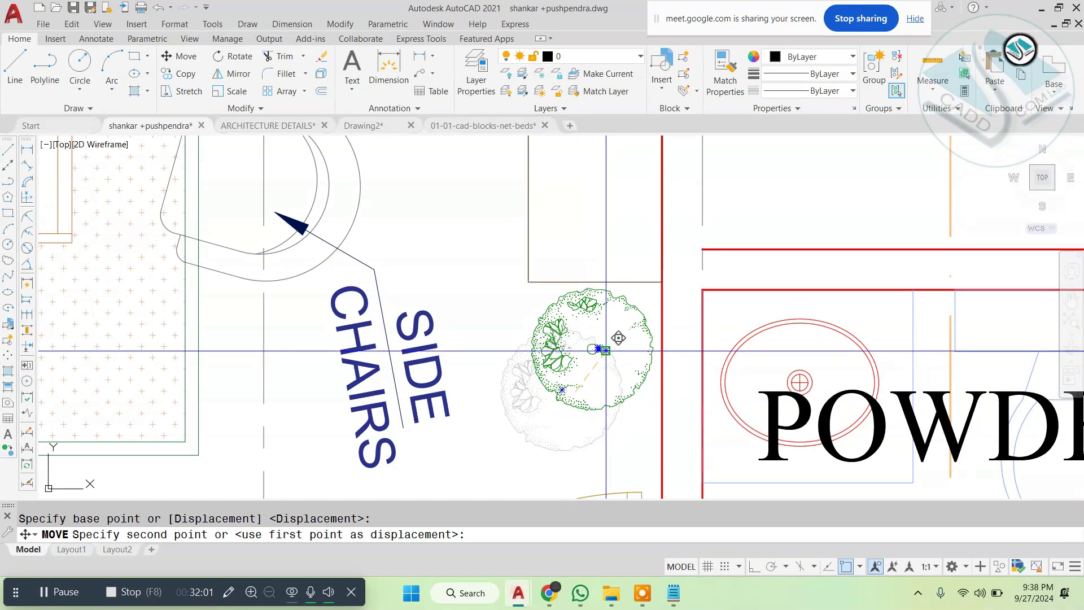
{"action": "left_click", "coordinate": [570, 325]}
{"action": "scroll", "coordinate": [657, 286], "scroll_direction": "down", "scroll_amount": 5}
{"action": "middle_click_drag", "start_coordinate": [657, 286], "coordinate": [573, 325]}
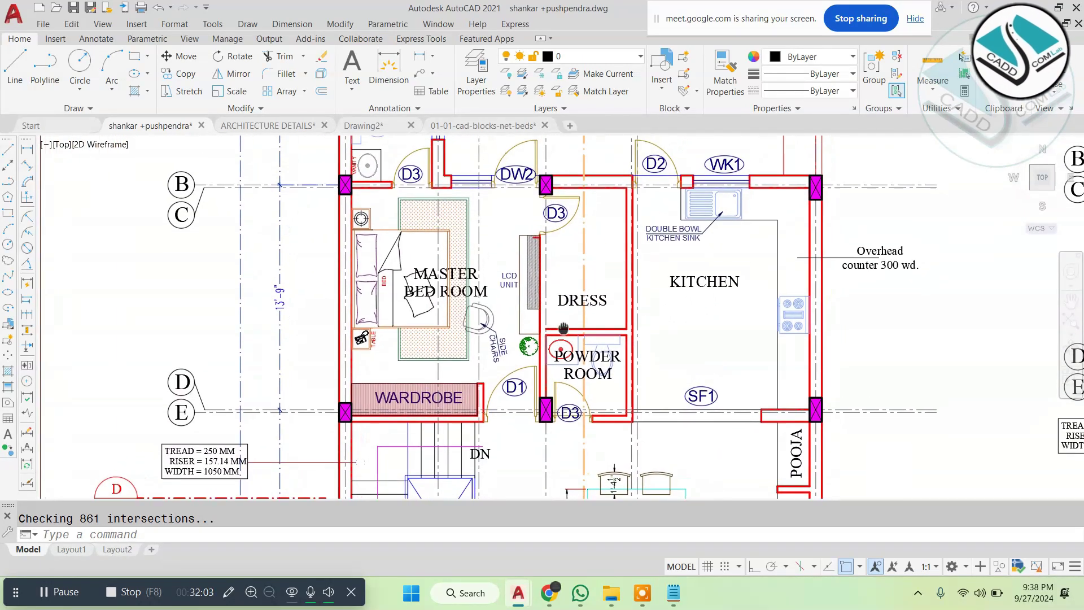
{"action": "scroll", "coordinate": [529, 335], "scroll_direction": "up", "scroll_amount": 2}
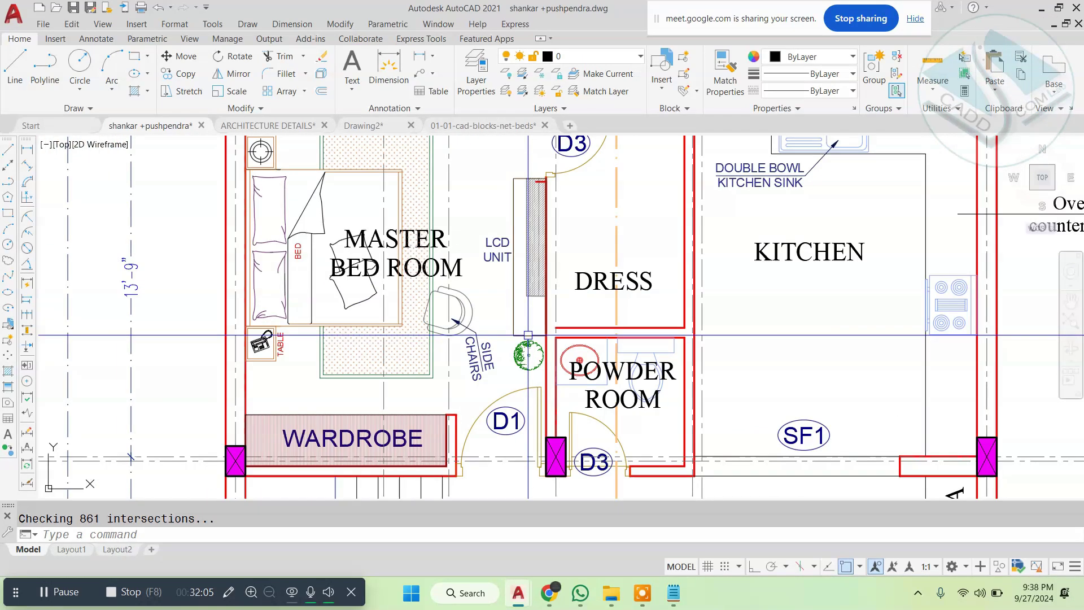
Step: Copy the reduced plant from the master bedroom into the dining/lounge, just below the powder room's outer wall corner
{"action": "scroll", "coordinate": [526, 328], "scroll_direction": "down", "scroll_amount": 4}
{"action": "scroll", "coordinate": [511, 288], "scroll_direction": "up", "scroll_amount": 5}
{"action": "left_click", "coordinate": [508, 284]}
{"action": "type", "text": "c"}
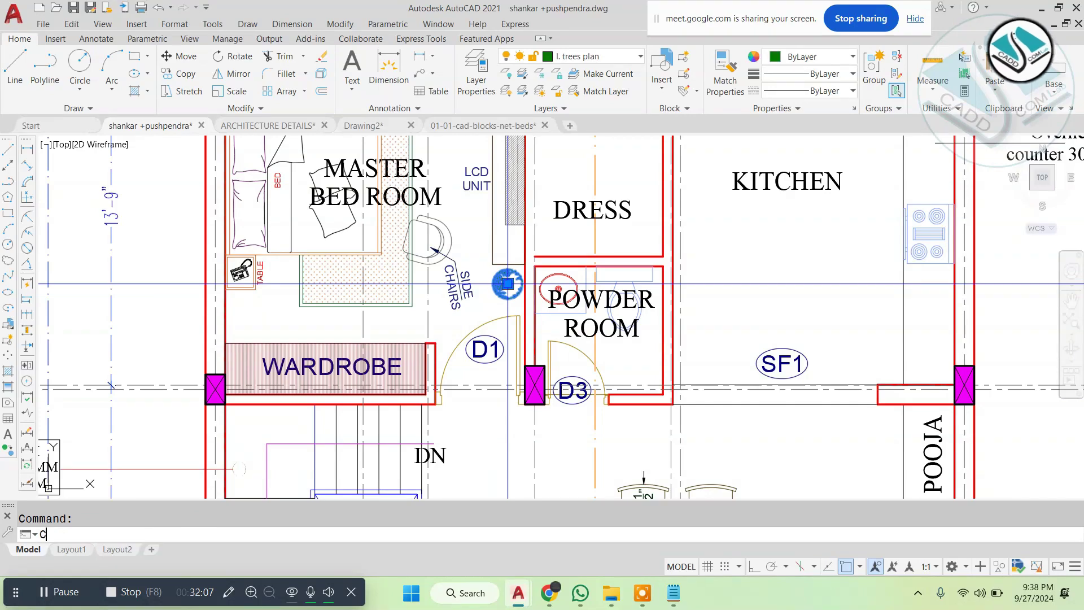
{"action": "type", "text": "o"}
{"action": "key", "text": "Return"}
{"action": "scroll", "coordinate": [506, 279], "scroll_direction": "down", "scroll_amount": 3}
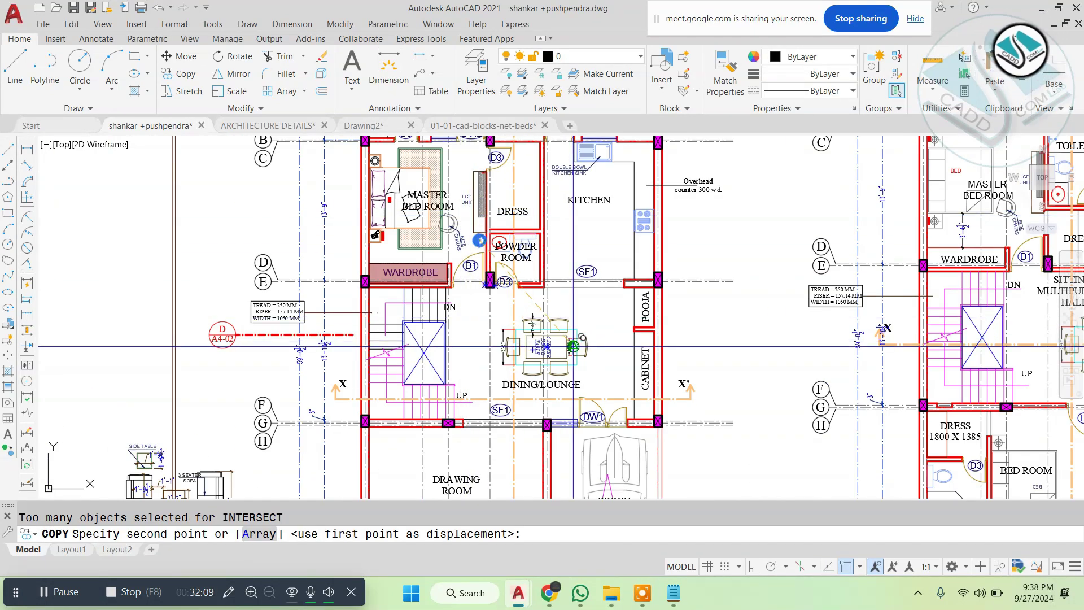
{"action": "scroll", "coordinate": [573, 346], "scroll_direction": "up", "scroll_amount": 6}
{"action": "scroll", "coordinate": [615, 370], "scroll_direction": "down", "scroll_amount": 6}
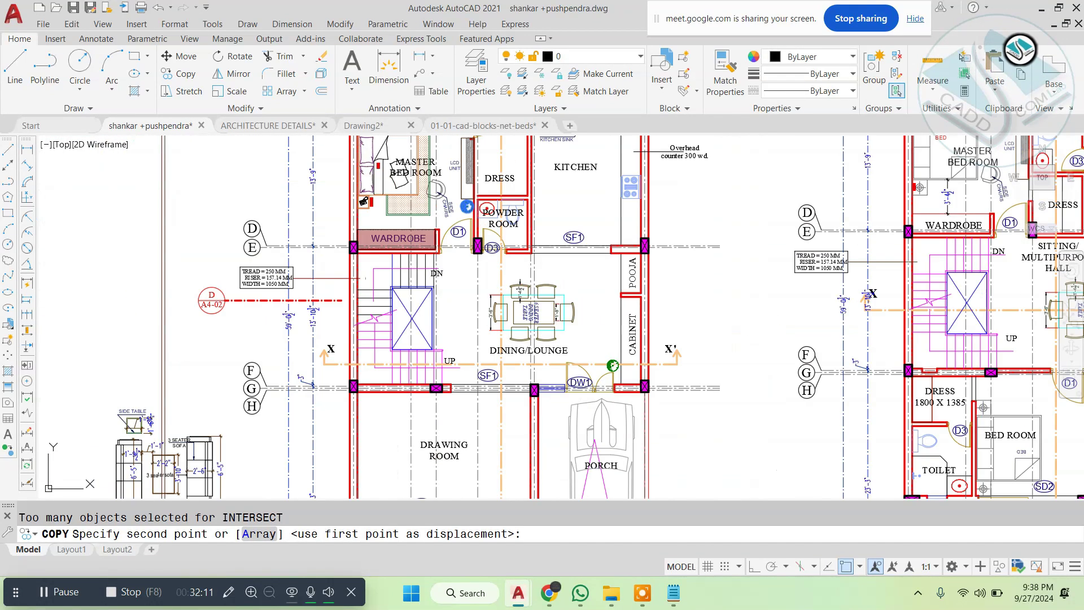
{"action": "scroll", "coordinate": [533, 258], "scroll_direction": "up", "scroll_amount": 8}
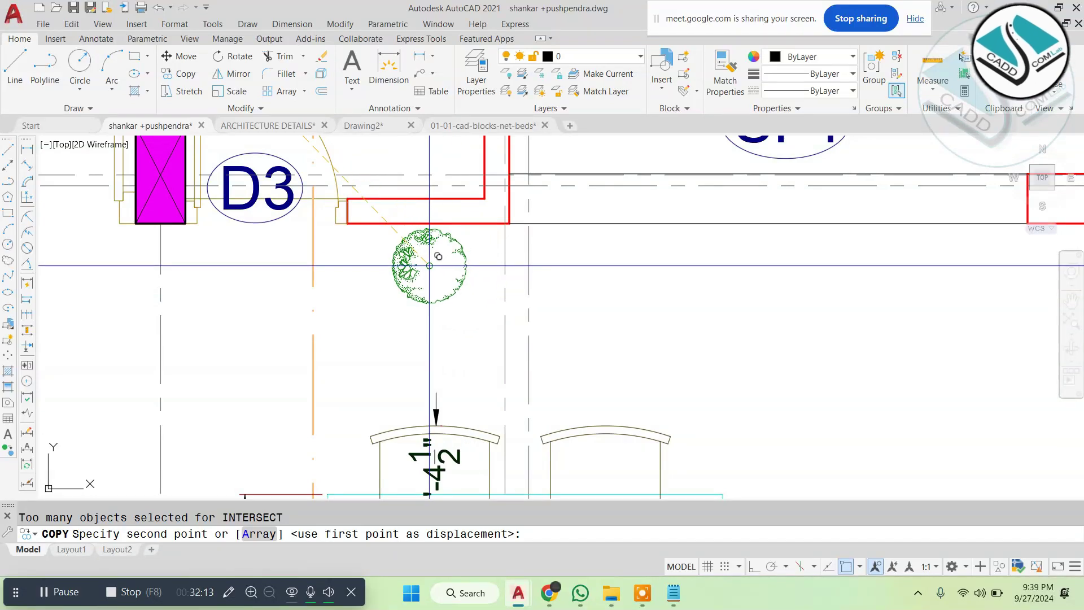
{"action": "left_click", "coordinate": [431, 268]}
{"action": "key", "text": "Escape"}
Step: Move the copied sofas, tables, labels and dimensions from beside the plan into the drawing room, with one sofa against the outer wall
{"action": "scroll", "coordinate": [449, 268], "scroll_direction": "down", "scroll_amount": 6}
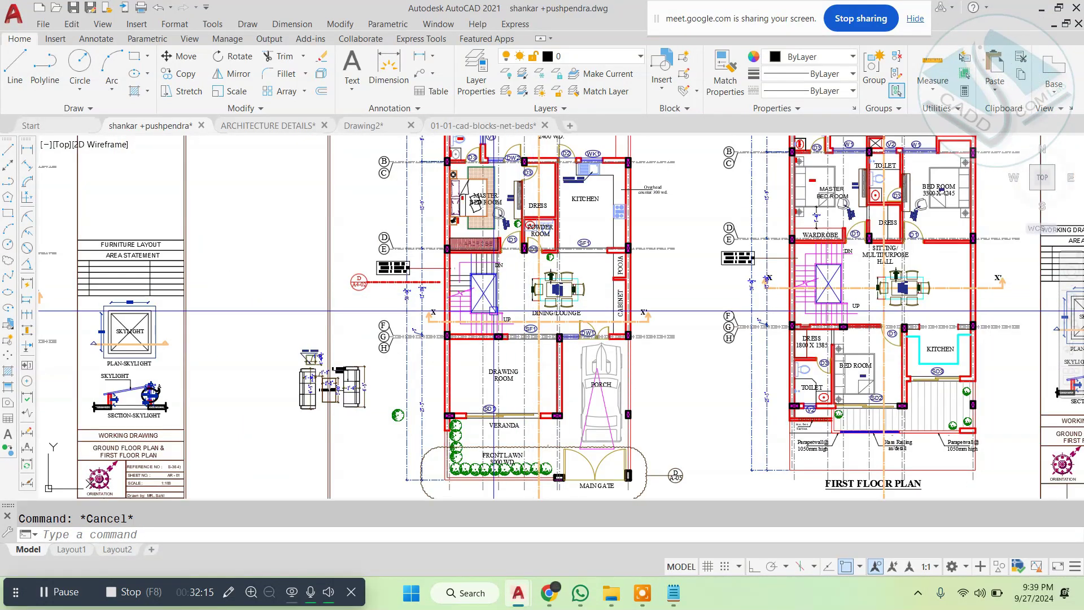
{"action": "scroll", "coordinate": [406, 404], "scroll_direction": "up", "scroll_amount": 4}
{"action": "left_click", "coordinate": [136, 258]}
{"action": "left_click", "coordinate": [360, 434]}
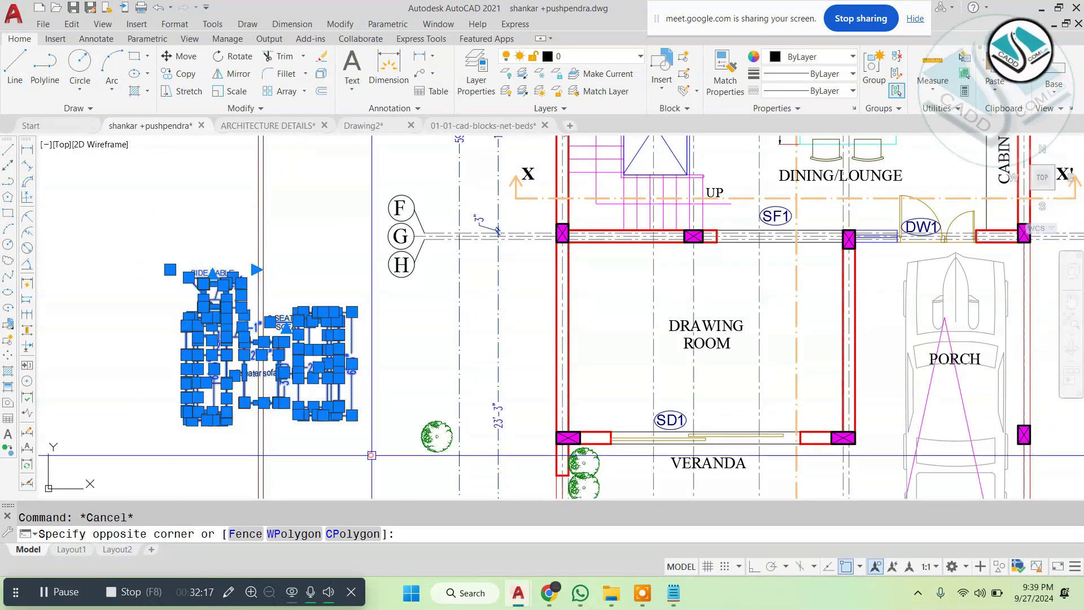
{"action": "type", "text": "m"}
{"action": "key", "text": "Return"}
{"action": "left_click", "coordinate": [261, 372]}
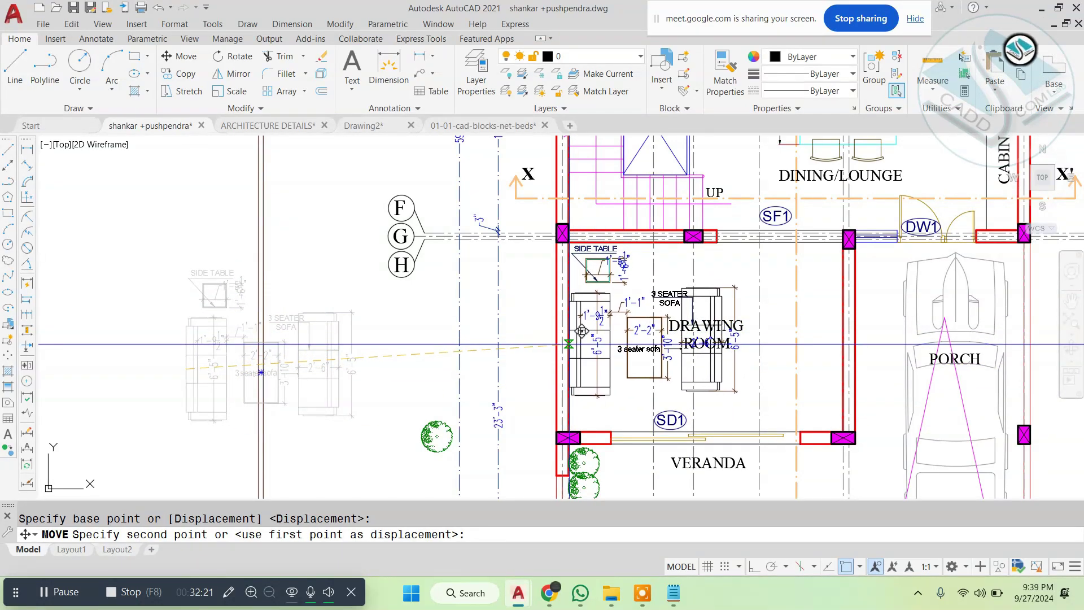
{"action": "left_click", "coordinate": [569, 343]}
Step: Move the plant lying outside the plan into the drawing room corner between the sofa and the veranda wall
{"action": "left_click", "coordinate": [432, 432]}
{"action": "left_click", "coordinate": [437, 427]}
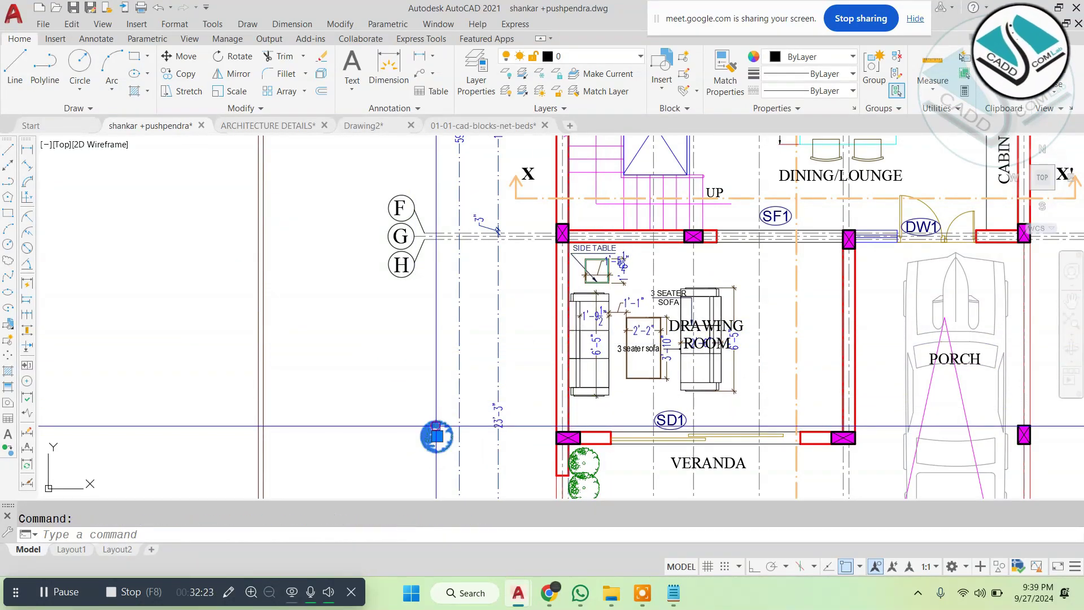
{"action": "type", "text": "m"}
{"action": "key", "text": "Return"}
{"action": "left_click", "coordinate": [436, 435]}
{"action": "scroll", "coordinate": [614, 407], "scroll_direction": "up", "scroll_amount": 2}
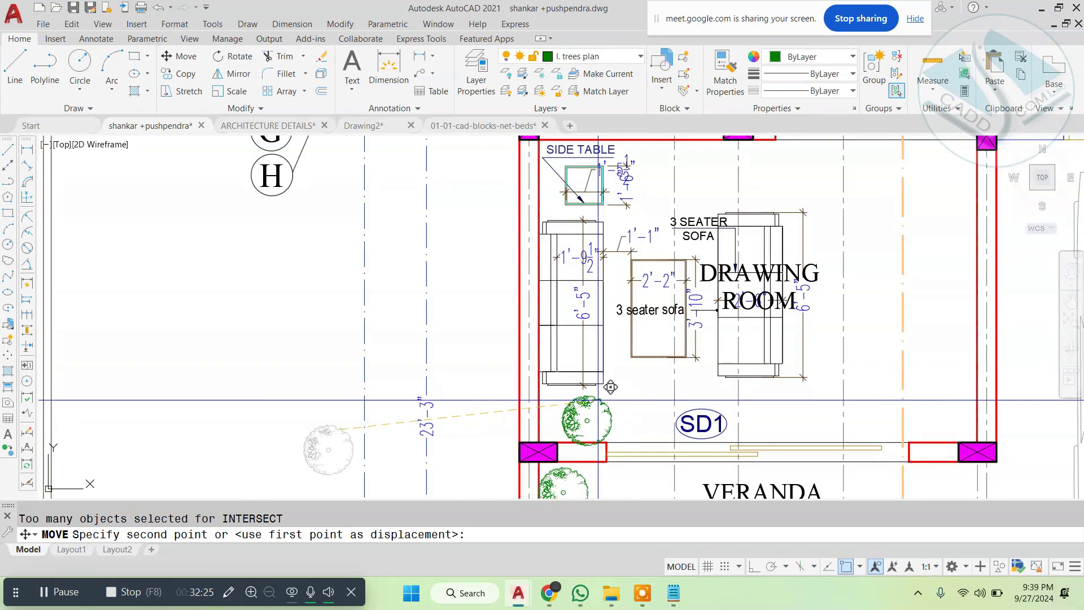
{"action": "scroll", "coordinate": [599, 398], "scroll_direction": "down", "scroll_amount": 5}
{"action": "key", "text": "Escape"}
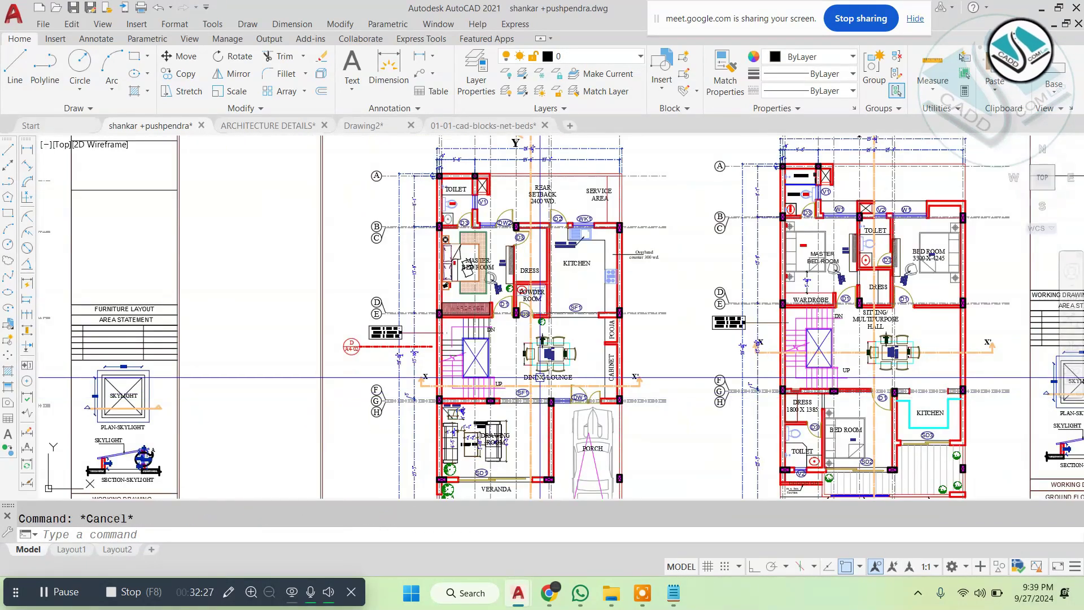
Step: Copy the LCD unit with its label from the master bedroom to the drawing room wall facing the sofas, beside the porch
{"action": "scroll", "coordinate": [489, 254], "scroll_direction": "up", "scroll_amount": 6}
{"action": "left_click", "coordinate": [503, 210]}
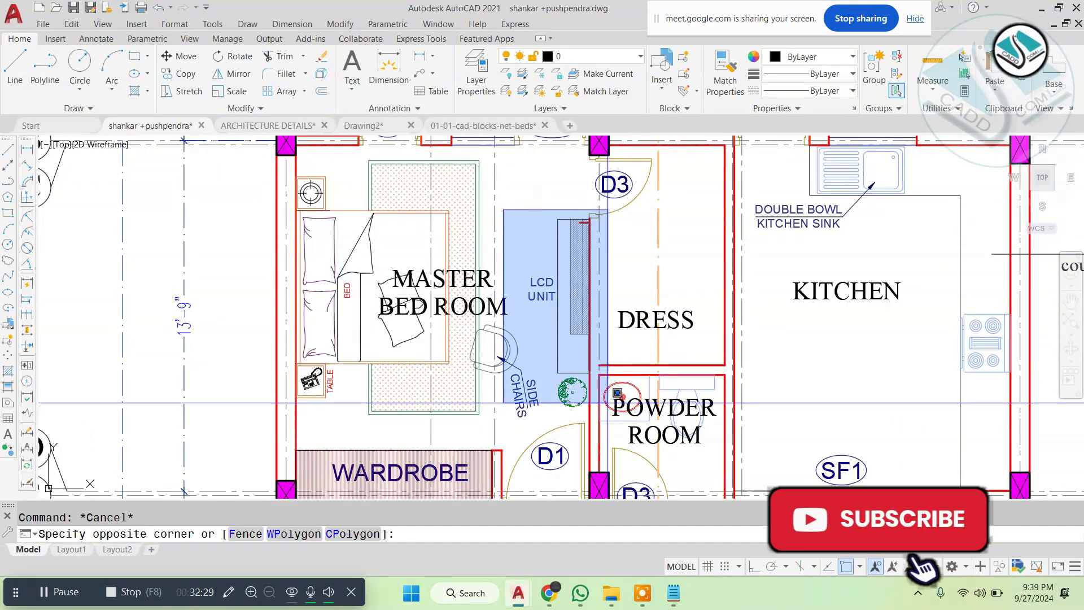
{"action": "left_click", "coordinate": [607, 402]}
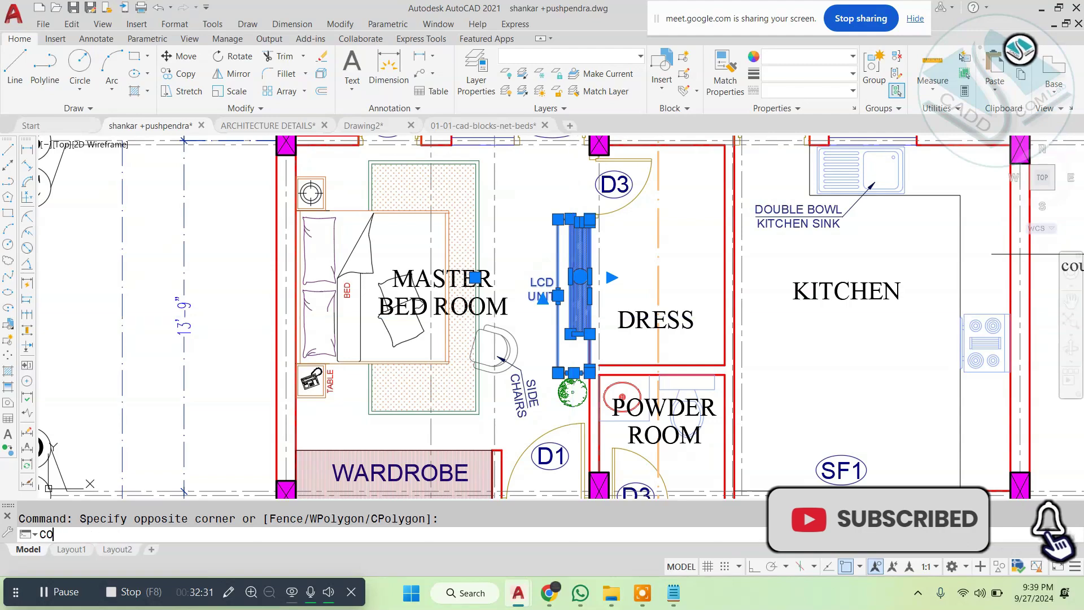
{"action": "type", "text": "CO"}
{"action": "key", "text": "Return"}
{"action": "left_click", "coordinate": [537, 271]}
{"action": "scroll", "coordinate": [536, 271], "scroll_direction": "down", "scroll_amount": 8}
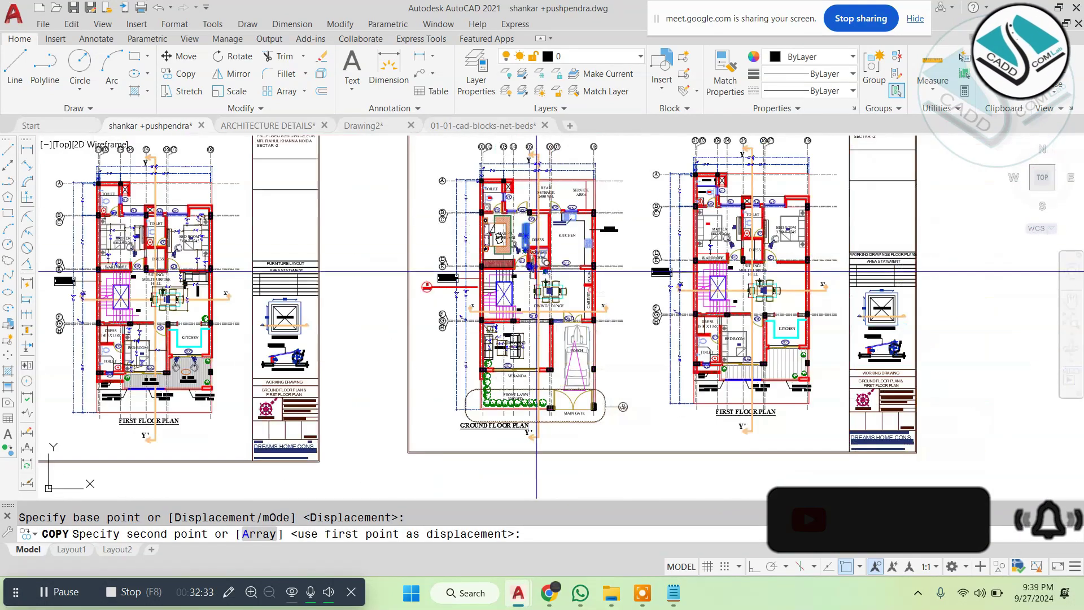
{"action": "scroll", "coordinate": [546, 363], "scroll_direction": "up", "scroll_amount": 8}
{"action": "left_click", "coordinate": [576, 231]}
{"action": "key", "text": "Escape"}
{"action": "scroll", "coordinate": [559, 242], "scroll_direction": "down", "scroll_amount": 4}
{"action": "middle_click_drag", "start_coordinate": [559, 243], "coordinate": [495, 308]}
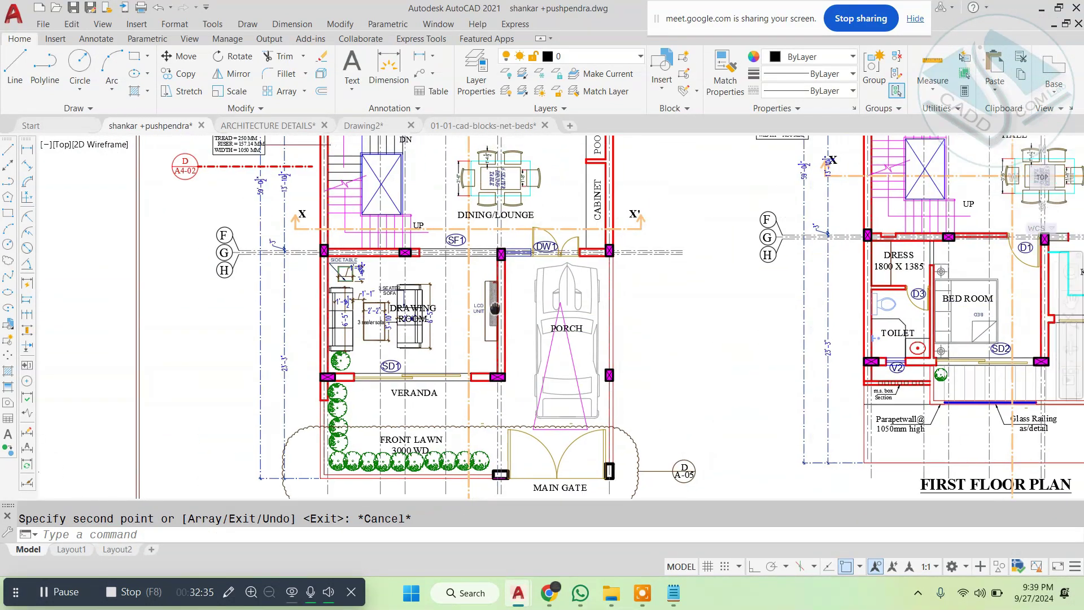
{"action": "key", "text": "Escape"}
Step: Add a linear dimension between the front of the toilet's W.C and the opposite wall beside window V1
{"action": "scroll", "coordinate": [495, 308], "scroll_direction": "down", "scroll_amount": 5}
{"action": "scroll", "coordinate": [537, 337], "scroll_direction": "up", "scroll_amount": 3}
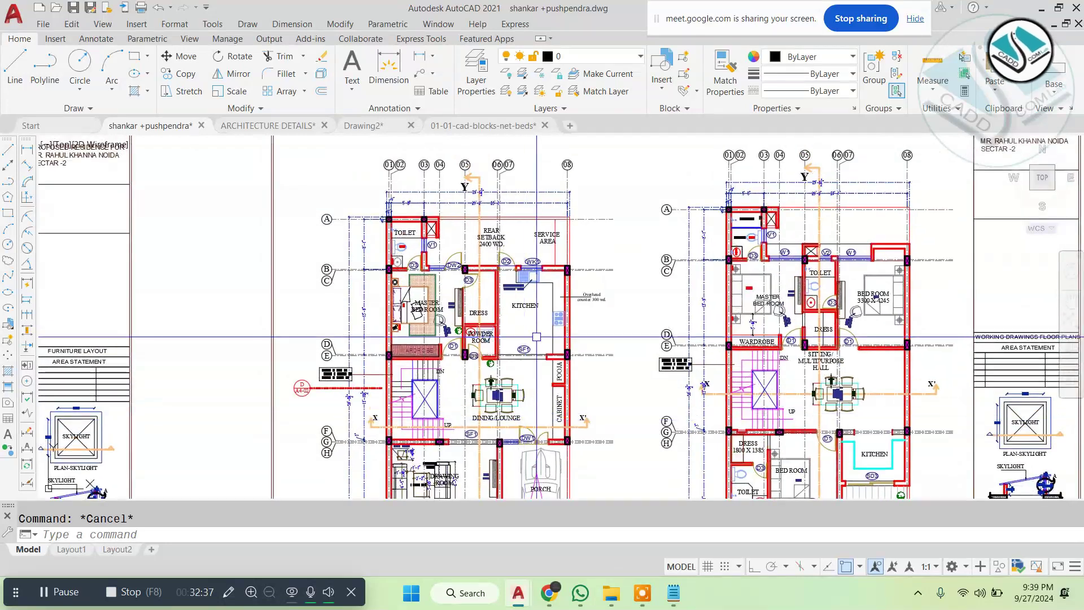
{"action": "scroll", "coordinate": [512, 278], "scroll_direction": "up", "scroll_amount": 2}
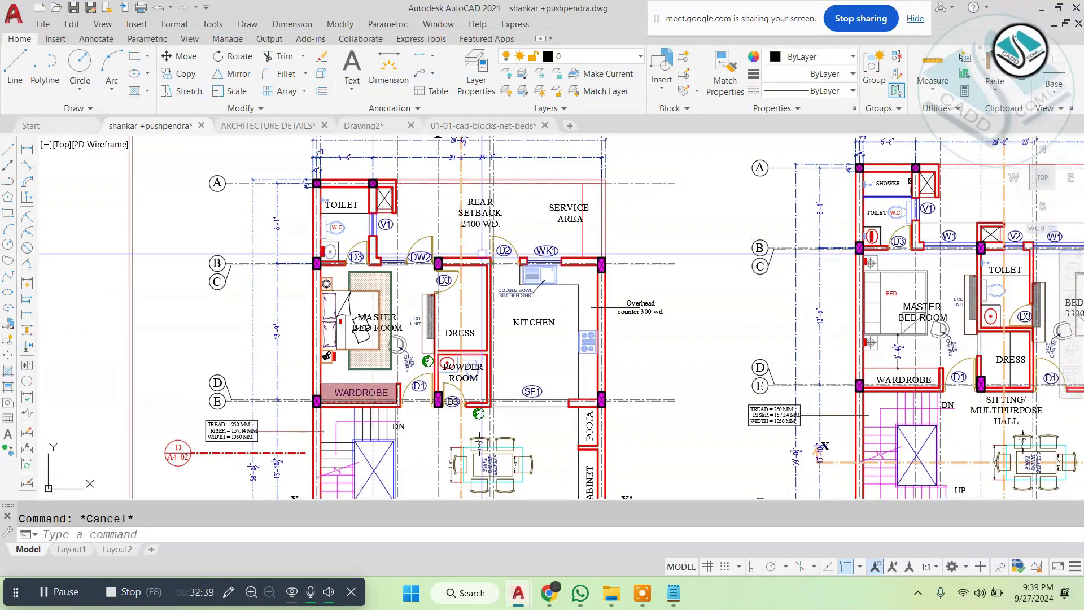
{"action": "scroll", "coordinate": [342, 213], "scroll_direction": "up", "scroll_amount": 4}
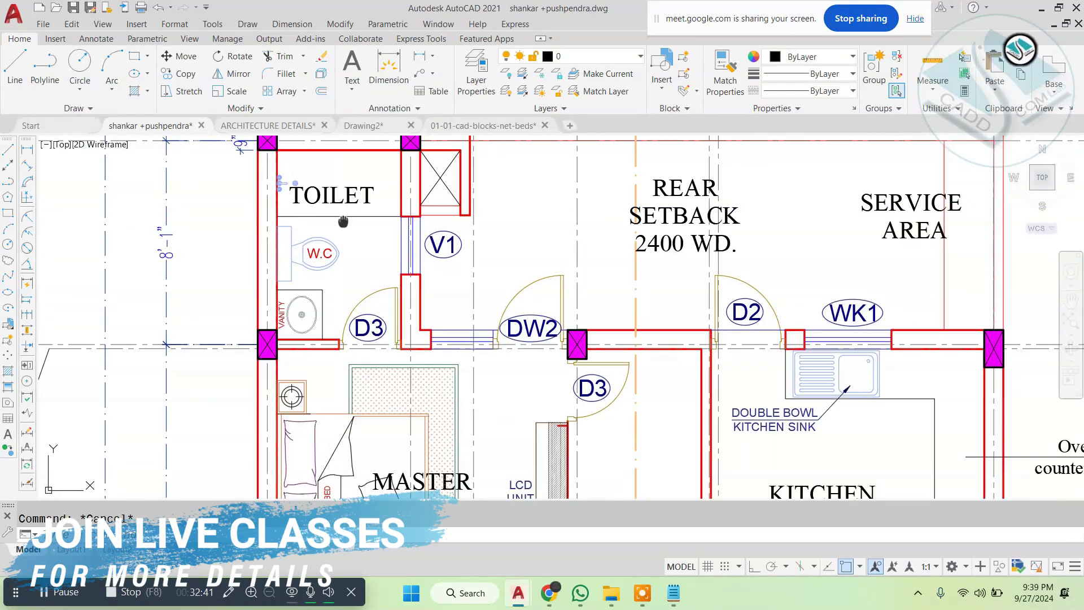
{"action": "mouse_move", "coordinate": [343, 221]}
{"action": "middle_mouse_down"}
{"action": "mouse_move", "coordinate": [356, 266]}
{"action": "mouse_move", "coordinate": [368, 257]}
{"action": "middle_mouse_up"}
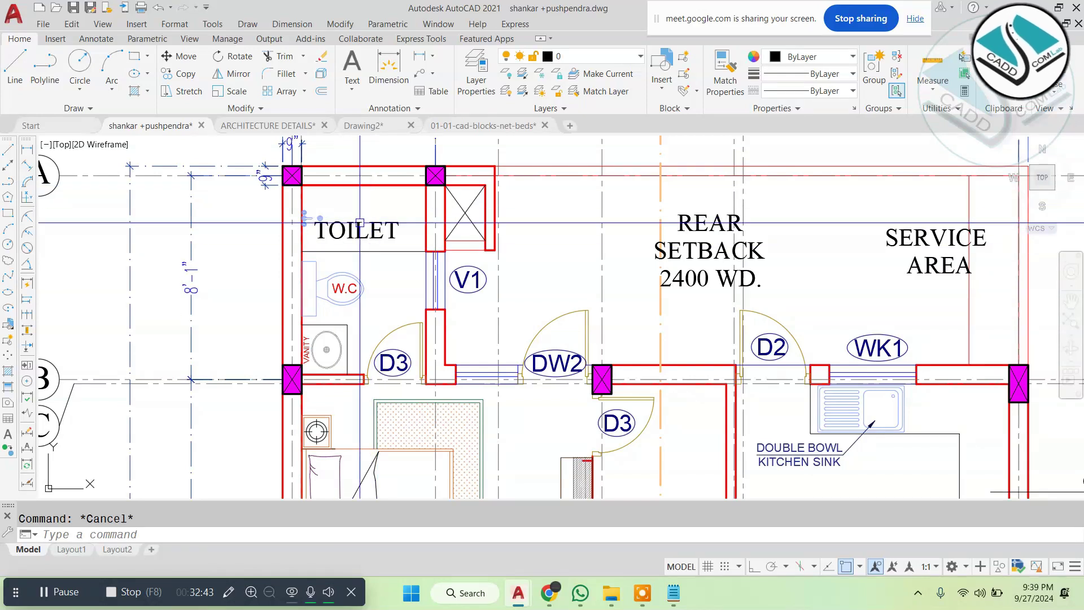
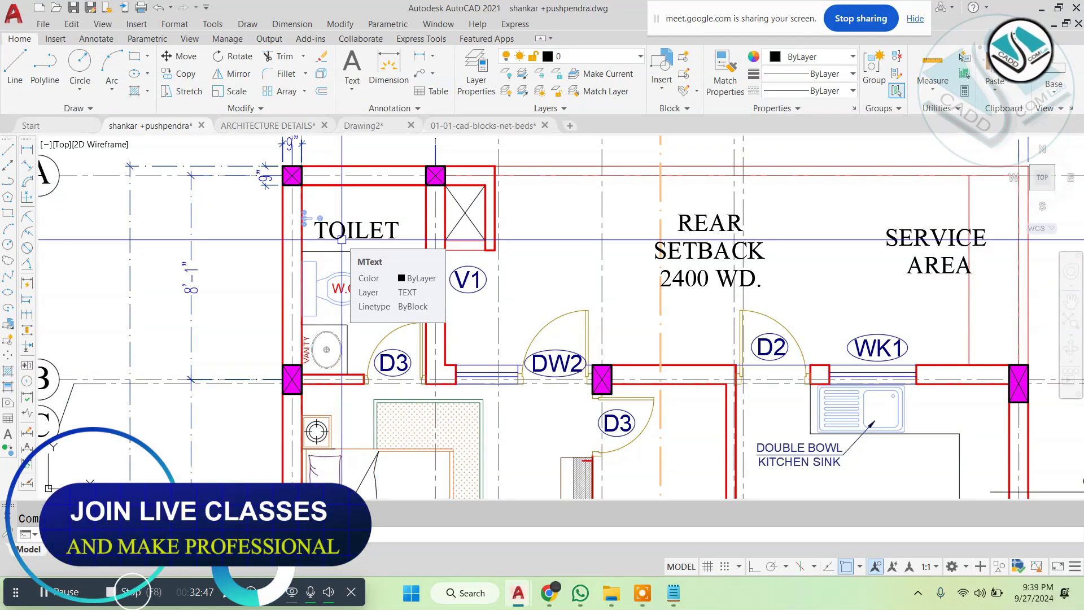
{"action": "key", "text": "Escape"}
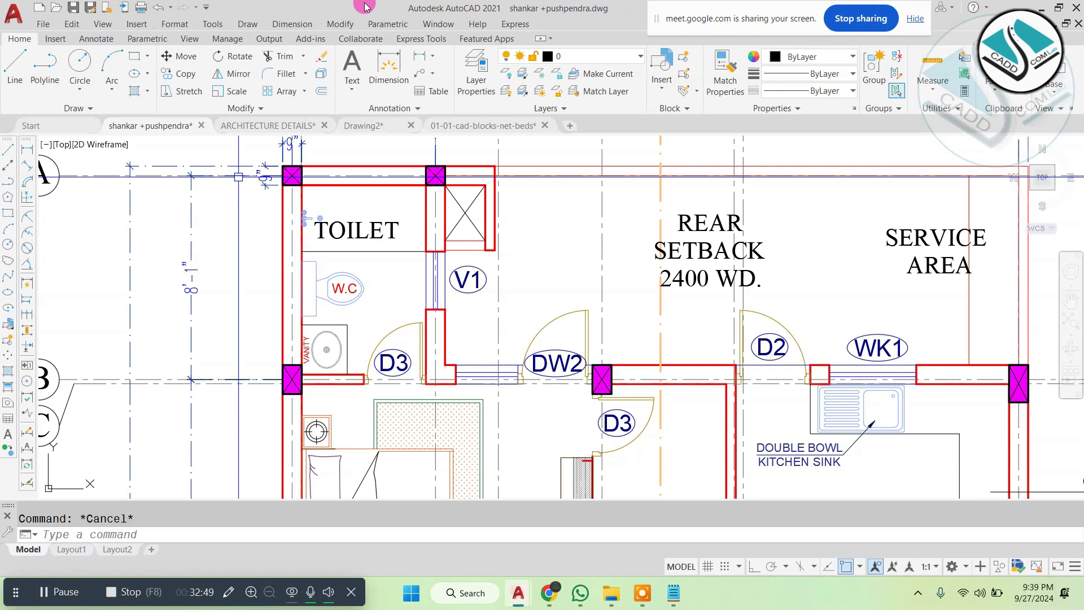
{"action": "left_click", "coordinate": [286, 20]}
{"action": "left_click", "coordinate": [324, 62]}
{"action": "scroll", "coordinate": [378, 306], "scroll_direction": "up", "scroll_amount": 6}
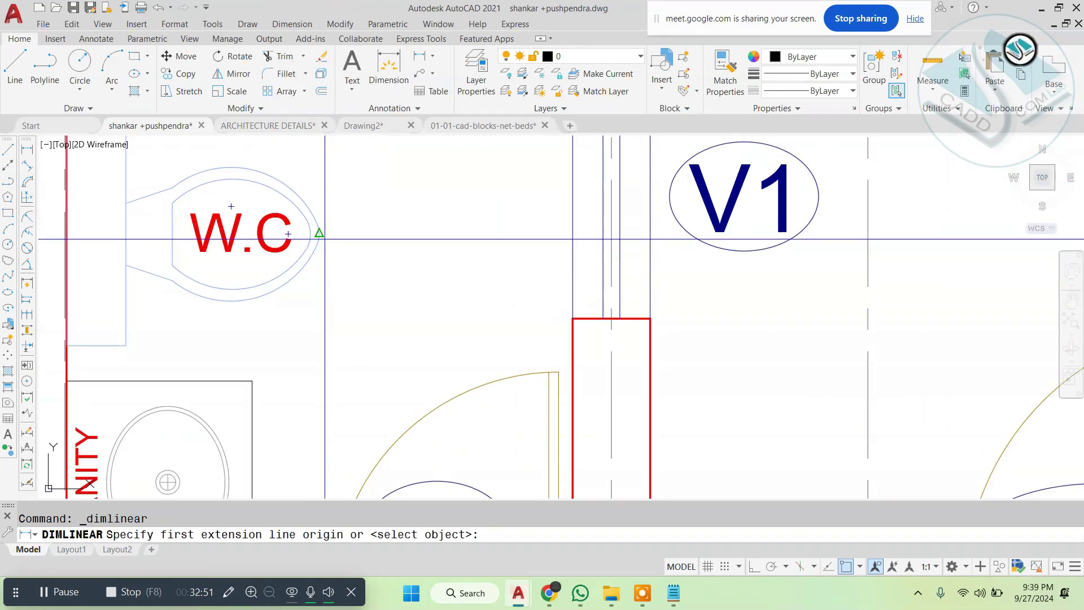
{"action": "left_click", "coordinate": [324, 239]}
{"action": "left_click", "coordinate": [572, 233]}
{"action": "left_click", "coordinate": [572, 232]}
{"action": "scroll", "coordinate": [514, 246], "scroll_direction": "down", "scroll_amount": 6}
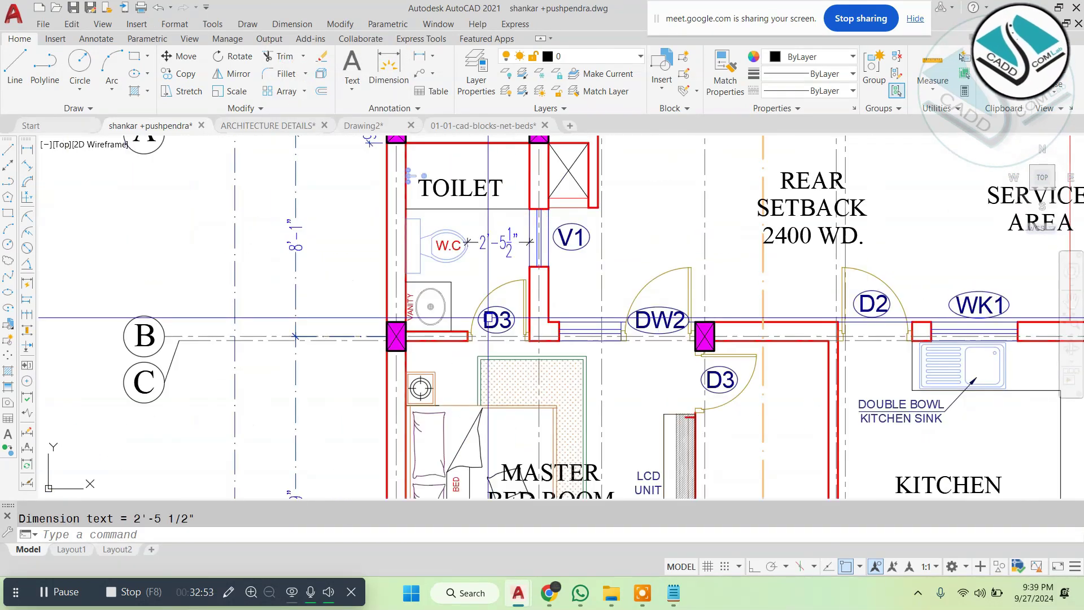
Step: Add a vertical linear dimension along the vanity counter's front edge, from its upper corner to the toilet's lower wall
{"action": "scroll", "coordinate": [458, 317], "scroll_direction": "up", "scroll_amount": 4}
{"action": "key", "text": "Escape"}
{"action": "key", "text": "space"}
{"action": "left_click", "coordinate": [441, 227]}
{"action": "left_click", "coordinate": [440, 351]}
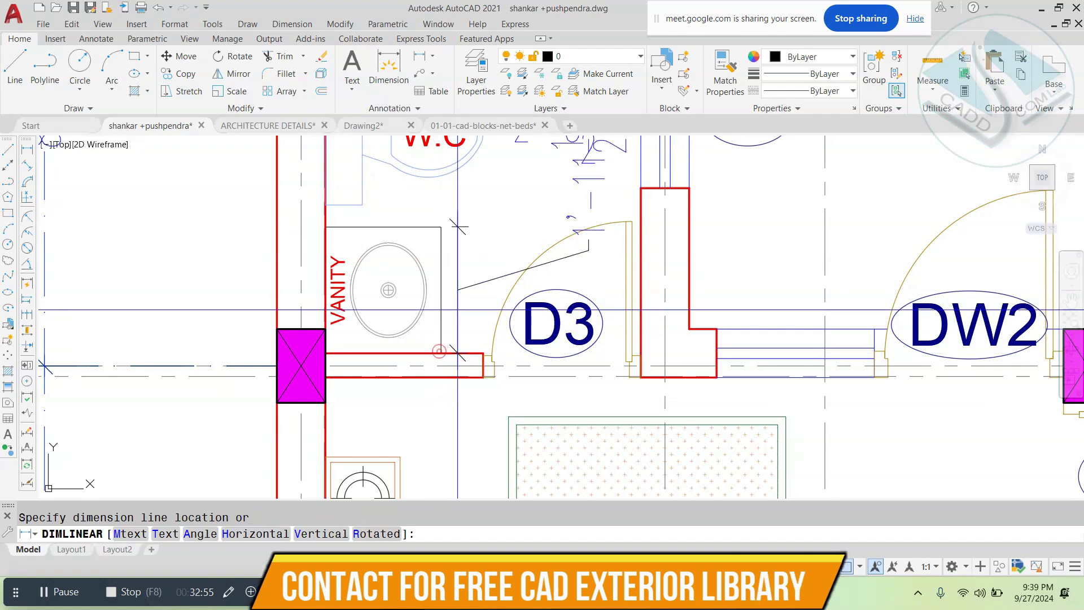
{"action": "key", "text": "Escape"}
Step: Add a horizontal linear dimension above the vanity counter, from the outer wall to the counter's front corner
{"action": "key", "text": "space"}
{"action": "left_click", "coordinate": [326, 227]}
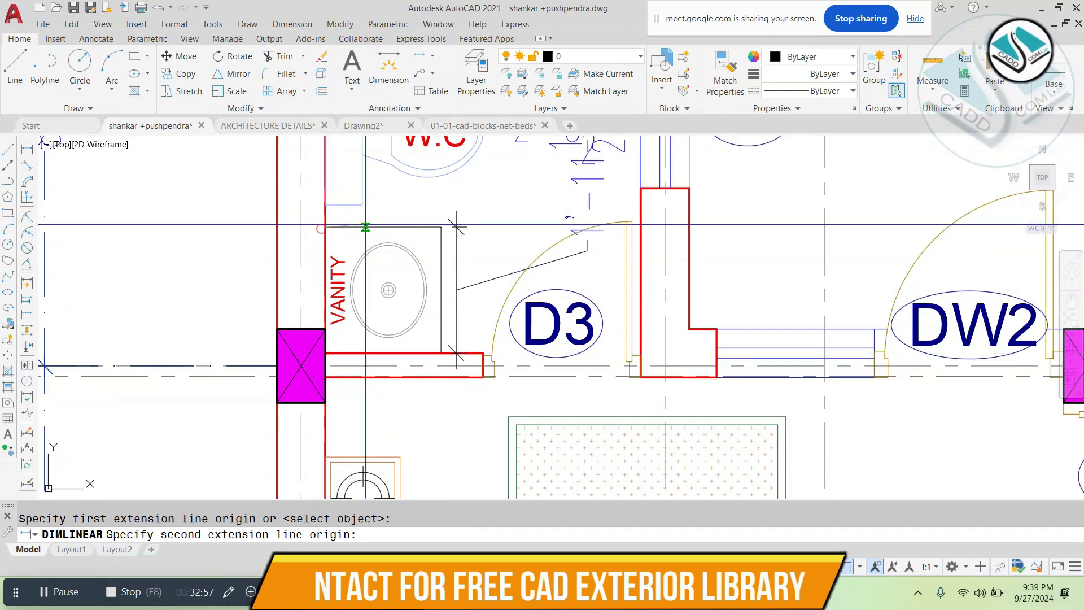
{"action": "left_click", "coordinate": [456, 227]}
{"action": "left_click", "coordinate": [425, 219]}
{"action": "scroll", "coordinate": [425, 218], "scroll_direction": "down", "scroll_amount": 3}
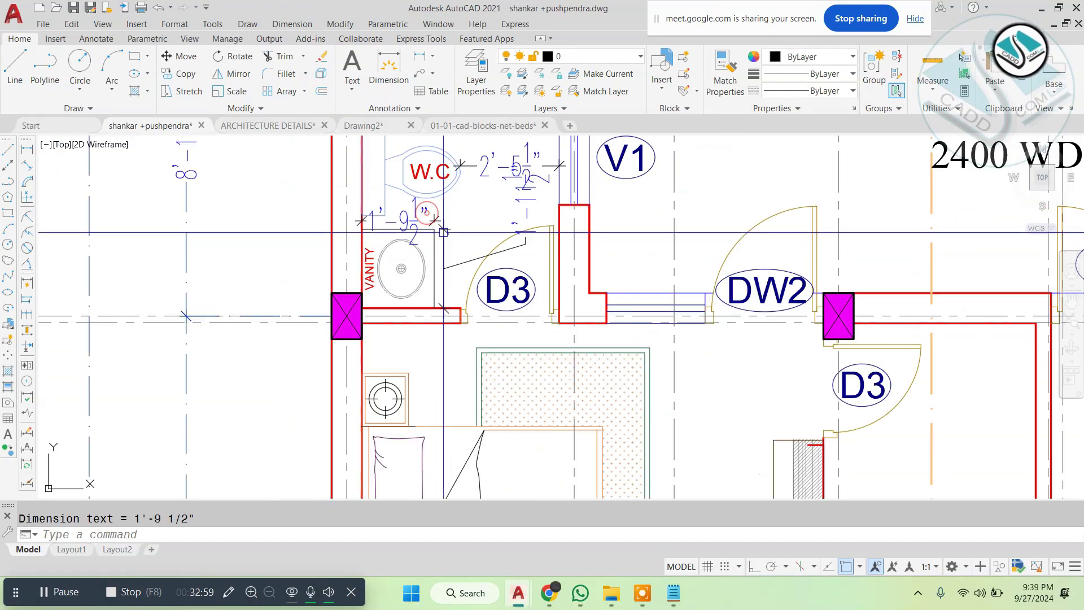
Step: Set the vanity's horizontal dimension to a 2" arrow size and a 4" text height in its properties
{"action": "scroll", "coordinate": [392, 260], "scroll_direction": "up", "scroll_amount": 3}
{"action": "key", "text": "Escape"}
{"action": "left_click", "coordinate": [393, 259]}
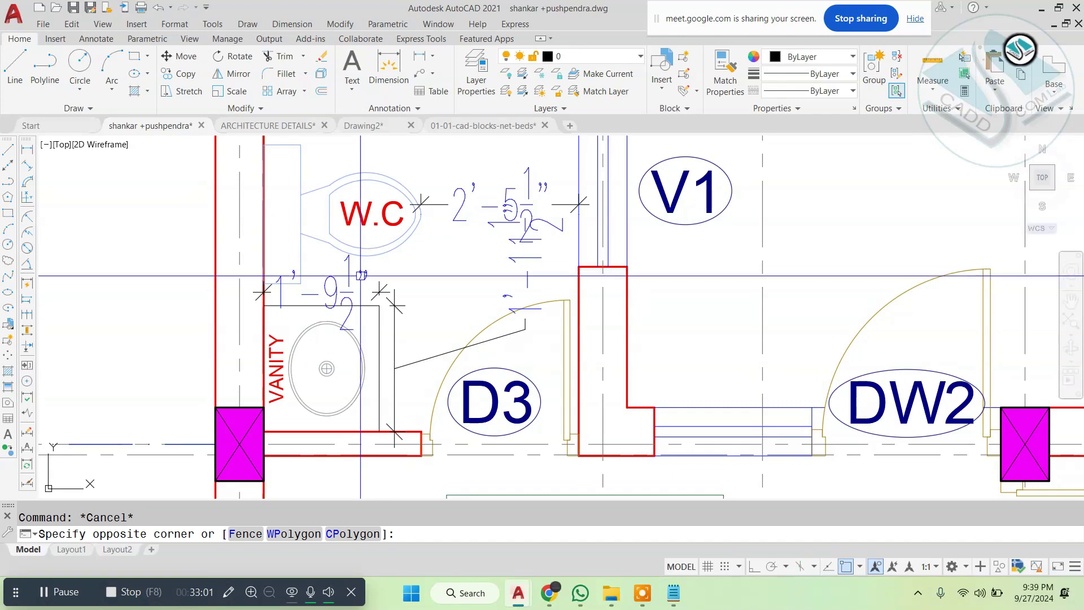
{"action": "key", "text": "Escape"}
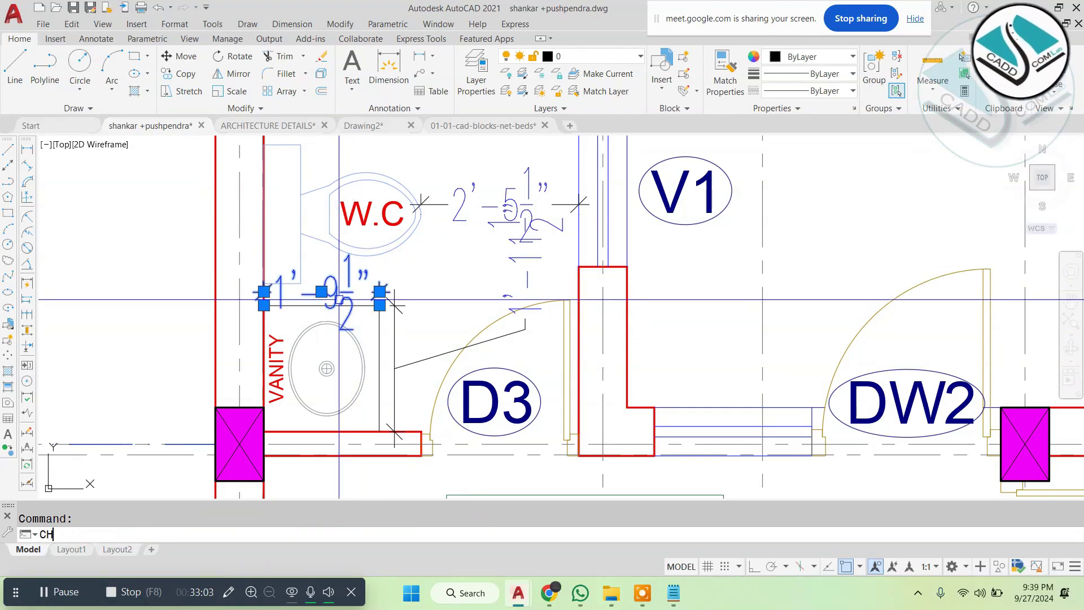
{"action": "key", "text": "Return"}
{"action": "scroll", "coordinate": [395, 283], "scroll_direction": "down", "scroll_amount": 3}
{"action": "scroll", "coordinate": [479, 302], "scroll_direction": "up", "scroll_amount": 3}
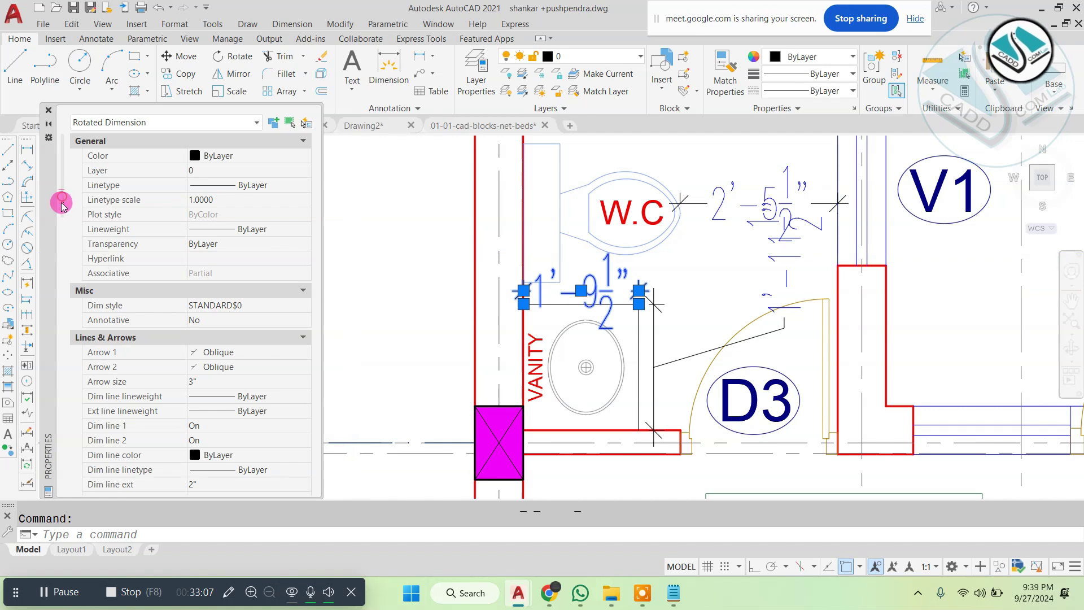
{"action": "left_click_drag", "start_coordinate": [62, 205], "coordinate": [61, 239]}
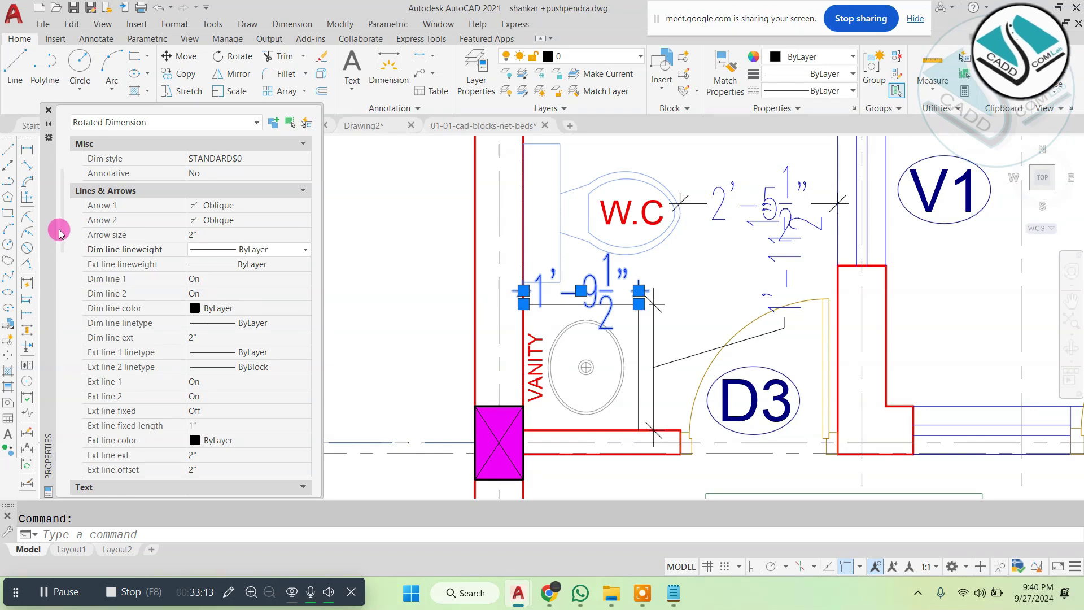
{"action": "left_click_drag", "start_coordinate": [60, 232], "coordinate": [61, 284]}
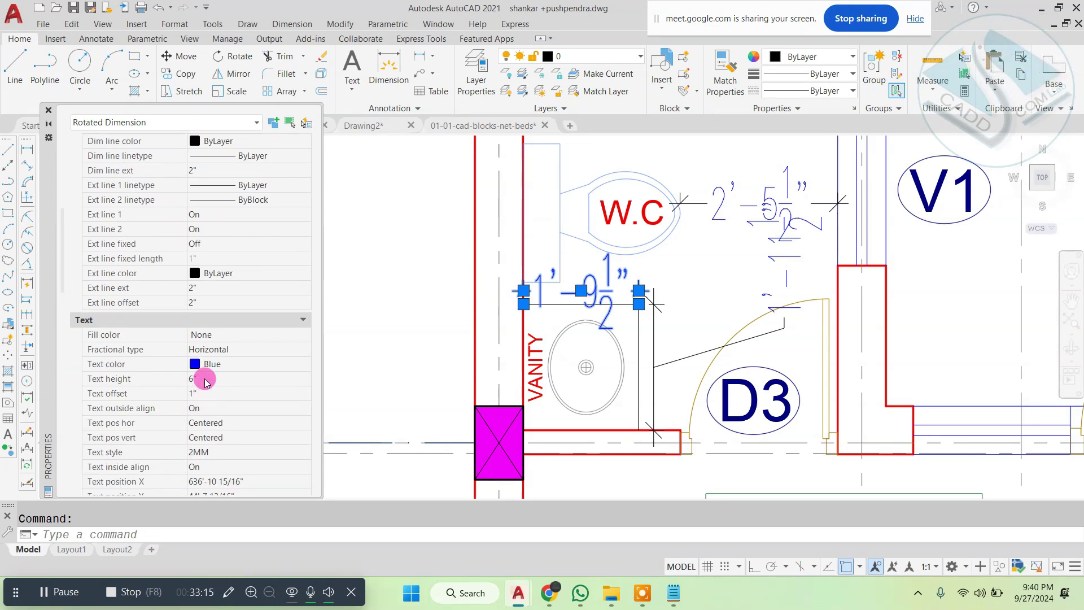
{"action": "type", "text": "\""}
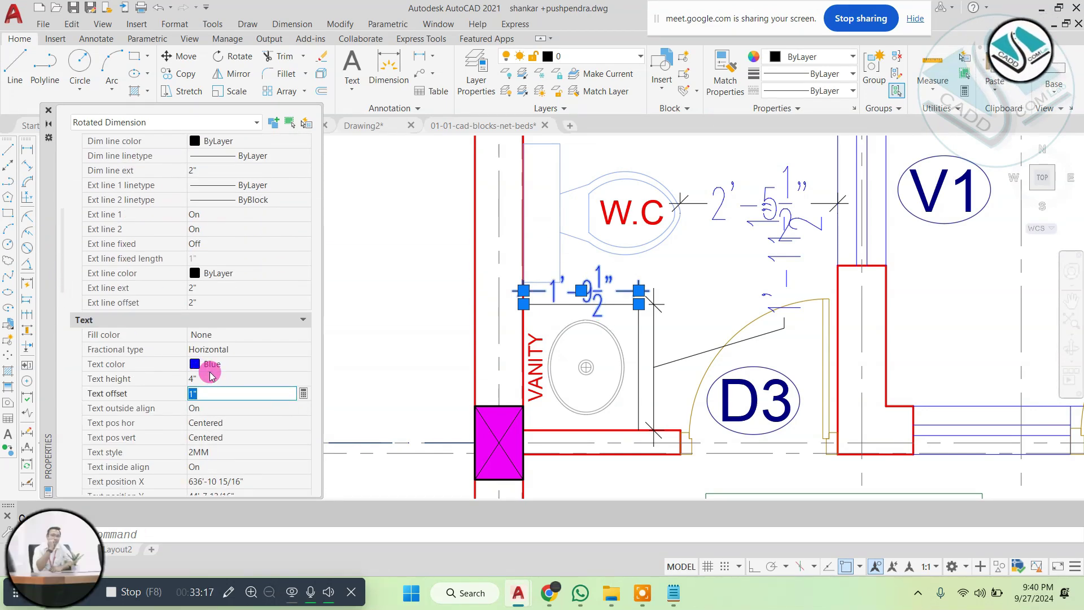
Step: Match the vanity's vertical dimension to the properties of its horizontal dimension
{"action": "key", "text": "Escape"}
{"action": "left_click", "coordinate": [48, 110]}
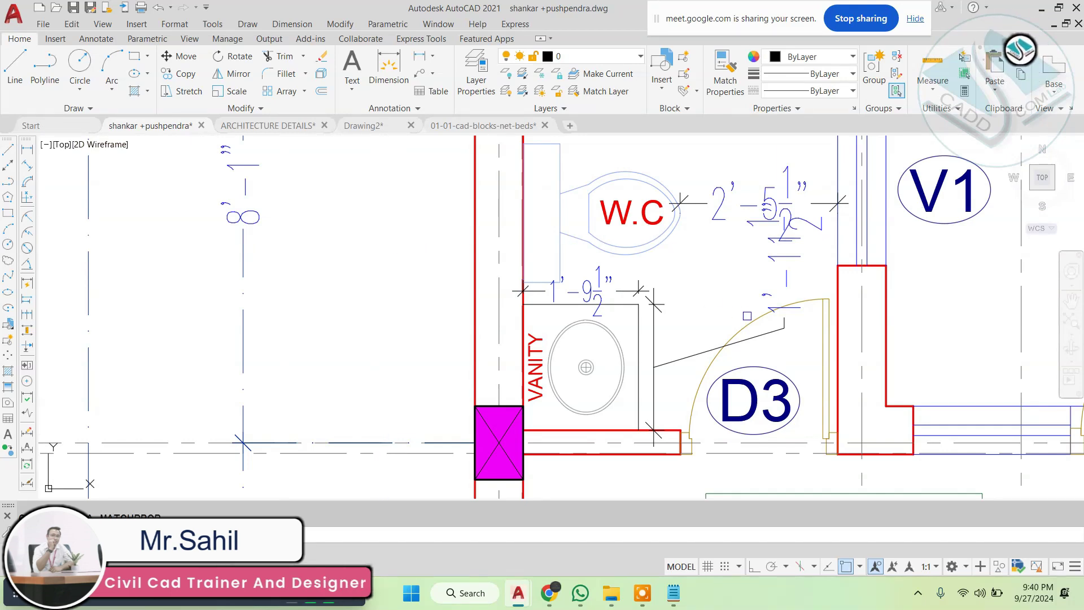
{"action": "left_click", "coordinate": [605, 280]}
{"action": "scroll", "coordinate": [515, 302], "scroll_direction": "down", "scroll_amount": 4}
{"action": "key", "text": "Escape"}
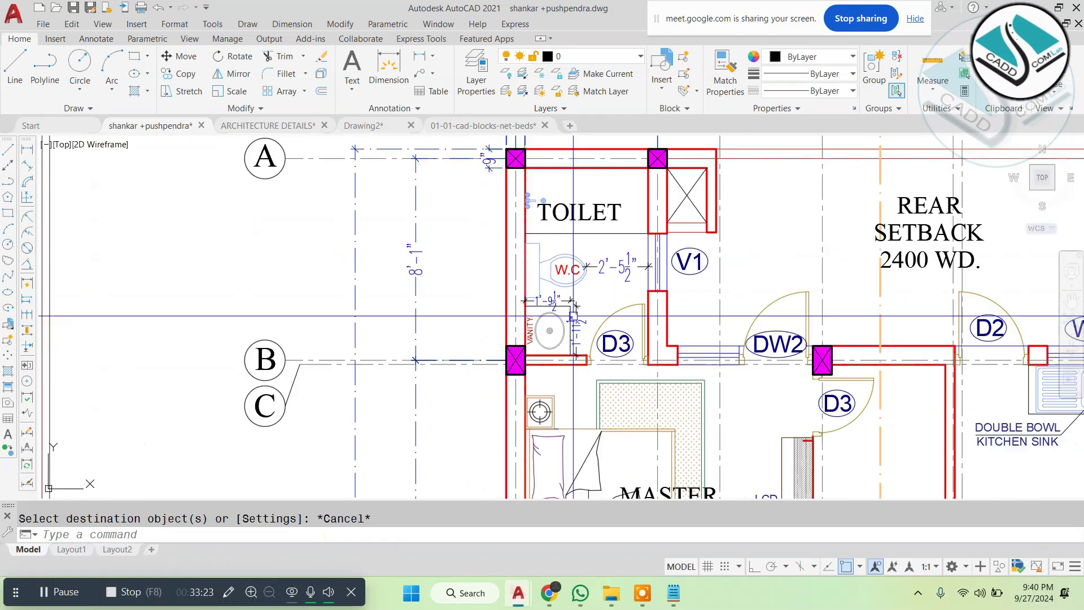
Step: Add a horizontal linear dimension between the foot of the master bedroom bed and the front of the LCD unit
{"action": "mouse_move", "coordinate": [600, 327]}
{"action": "middle_mouse_down"}
{"action": "mouse_move", "coordinate": [431, 214]}
{"action": "mouse_move", "coordinate": [424, 184]}
{"action": "middle_mouse_up"}
{"action": "left_click", "coordinate": [303, 24]}
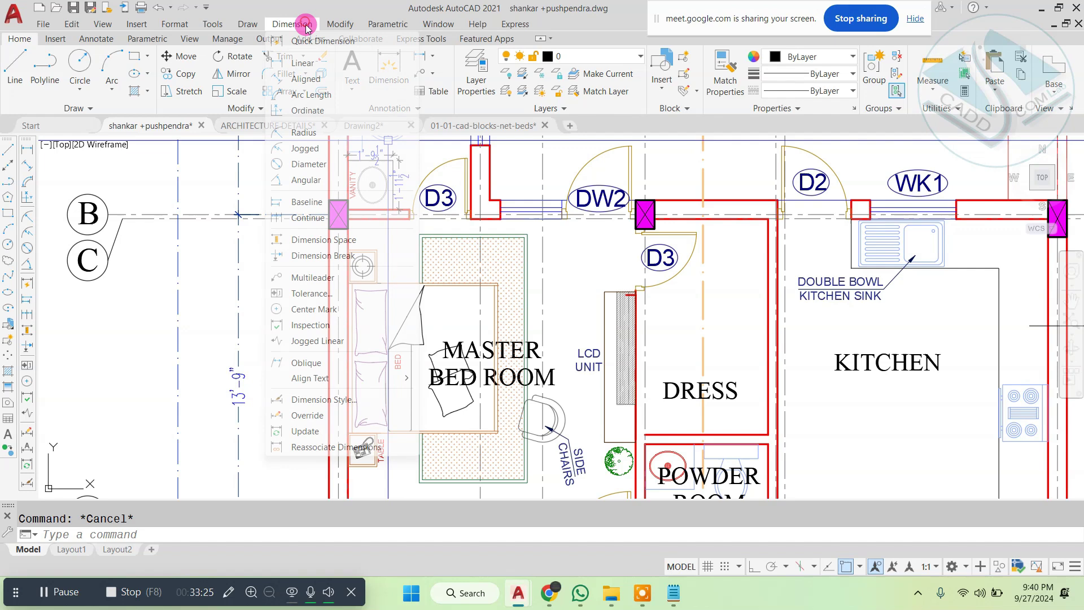
{"action": "left_click", "coordinate": [309, 69]}
{"action": "scroll", "coordinate": [473, 363], "scroll_direction": "up", "scroll_amount": 2}
{"action": "left_click", "coordinate": [502, 285]}
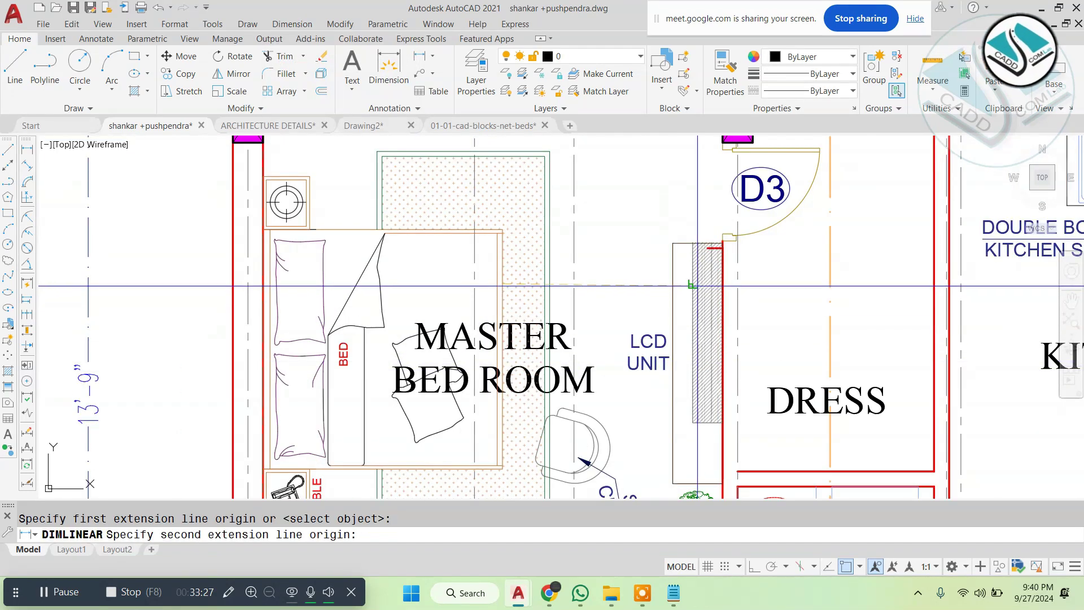
{"action": "left_click", "coordinate": [671, 284]}
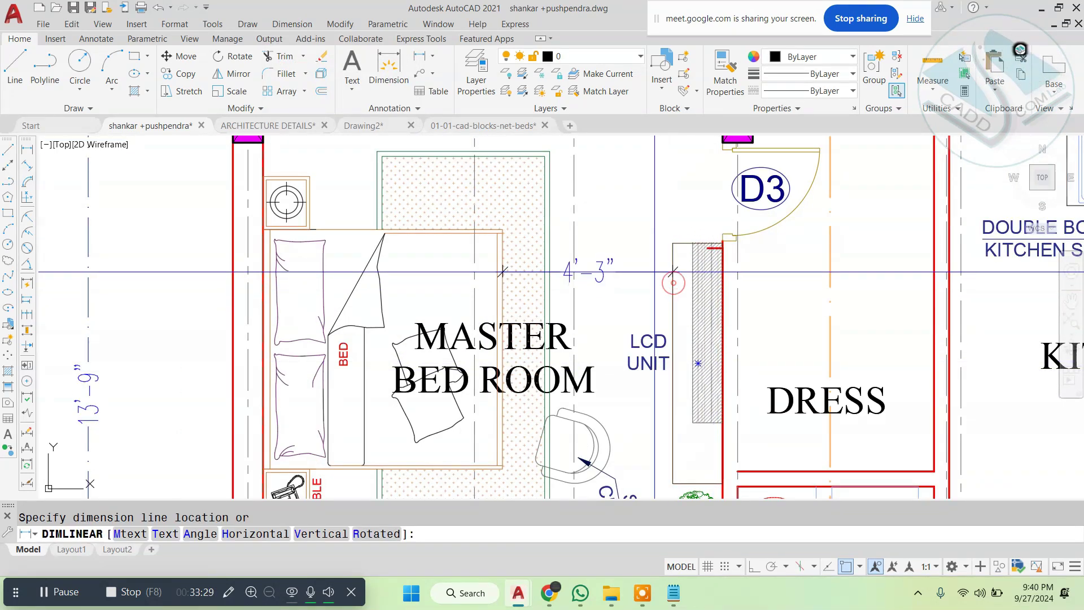
{"action": "left_click", "coordinate": [655, 273]}
{"action": "key", "text": "Escape"}
Step: Add a vertical linear dimension from the toilet wall's corner beside door D3 to the bed's upper edge
{"action": "scroll", "coordinate": [373, 201], "scroll_direction": "up", "scroll_amount": 2}
{"action": "key", "text": "Return"}
{"action": "left_click", "coordinate": [370, 200]}
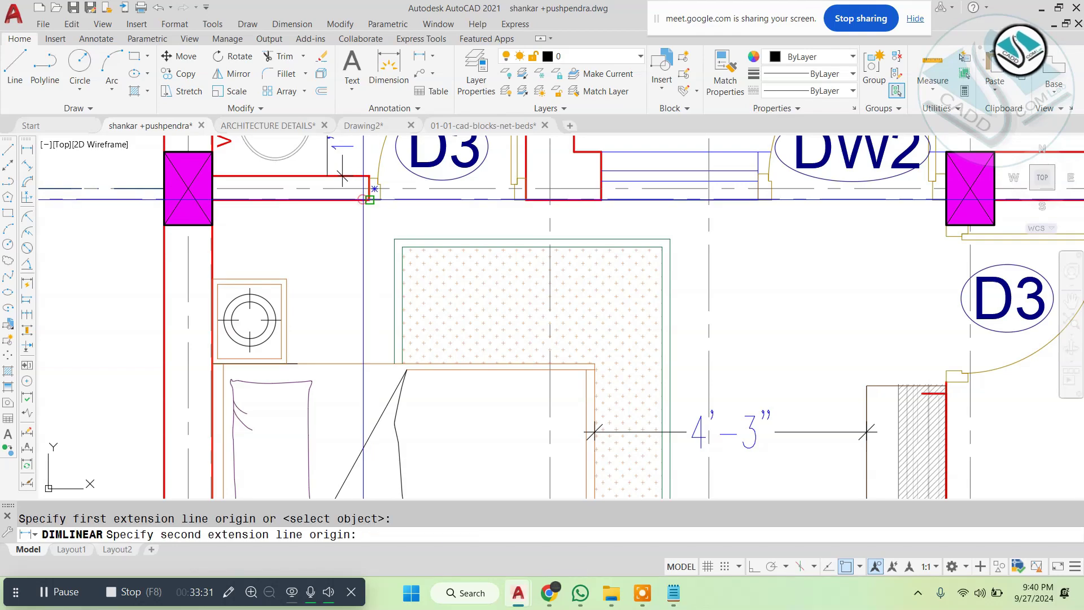
{"action": "left_click", "coordinate": [375, 364]}
{"action": "left_click", "coordinate": [355, 307]}
Step: Add a vertical linear dimension from the bed's lower edge to the front of the wardrobe
{"action": "scroll", "coordinate": [390, 237], "scroll_direction": "down", "scroll_amount": 3}
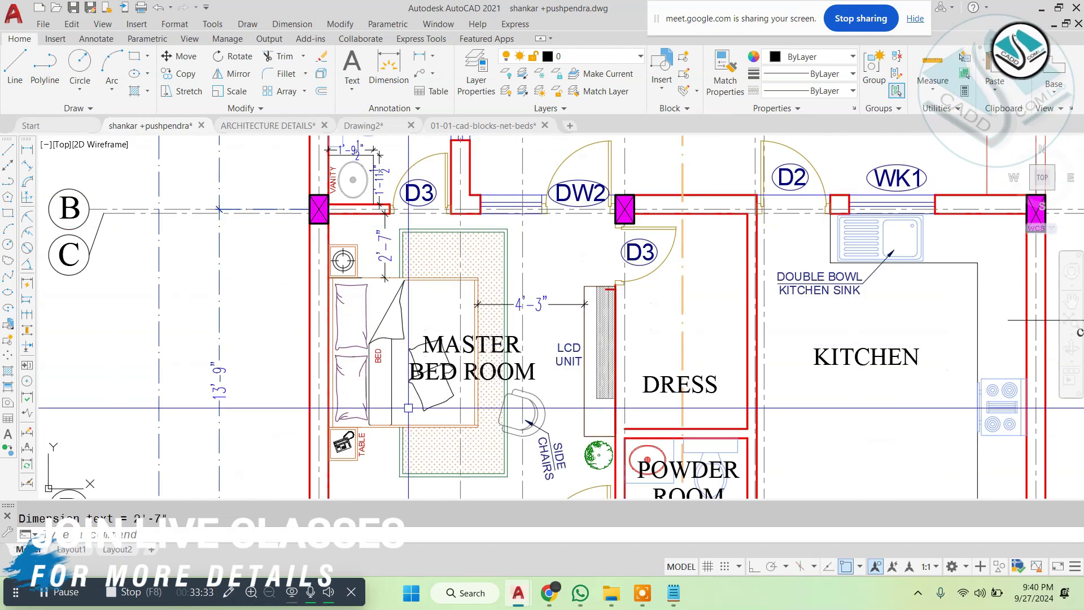
{"action": "middle_click_drag", "start_coordinate": [373, 458], "coordinate": [381, 268]}
{"action": "scroll", "coordinate": [393, 257], "scroll_direction": "up", "scroll_amount": 4}
{"action": "key", "text": "Return"}
{"action": "left_click", "coordinate": [403, 206]}
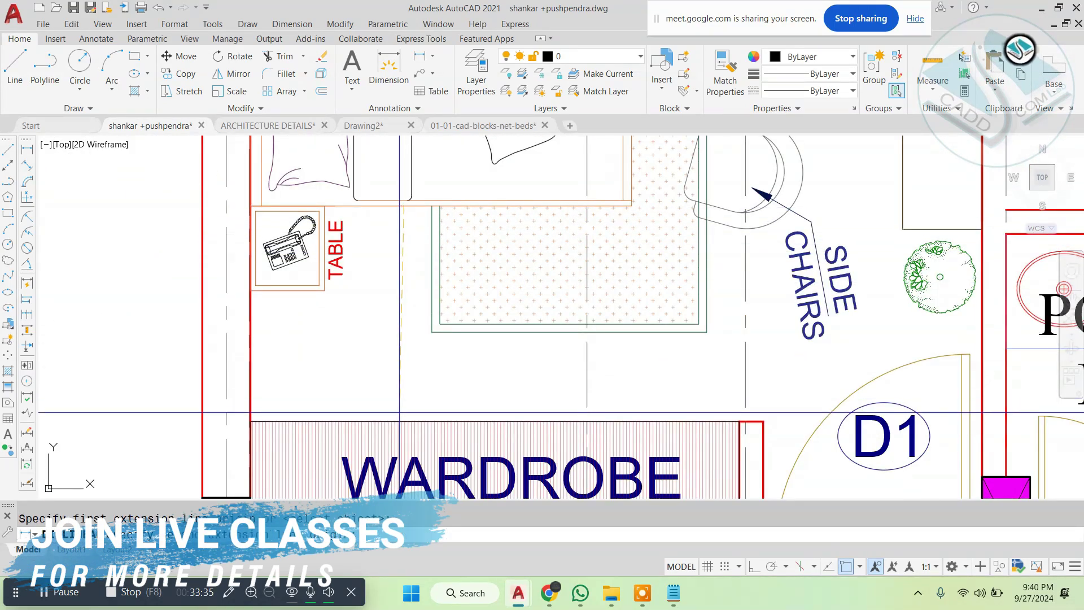
{"action": "left_click", "coordinate": [401, 425]}
{"action": "left_click", "coordinate": [401, 346]}
Step: Add a horizontal linear dimension along the wardrobe's front edge, from the outer wall to its far corner
{"action": "scroll", "coordinate": [402, 346], "scroll_direction": "down", "scroll_amount": 3}
{"action": "scroll", "coordinate": [315, 317], "scroll_direction": "up", "scroll_amount": 3}
{"action": "key", "text": "Return"}
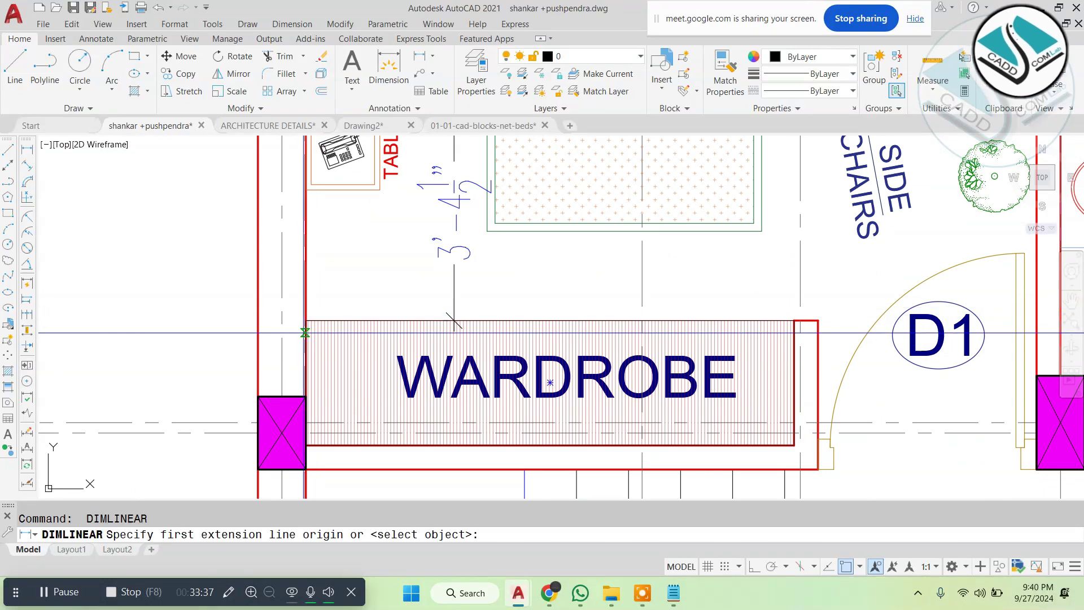
{"action": "left_click", "coordinate": [309, 327]}
{"action": "left_click", "coordinate": [799, 321]}
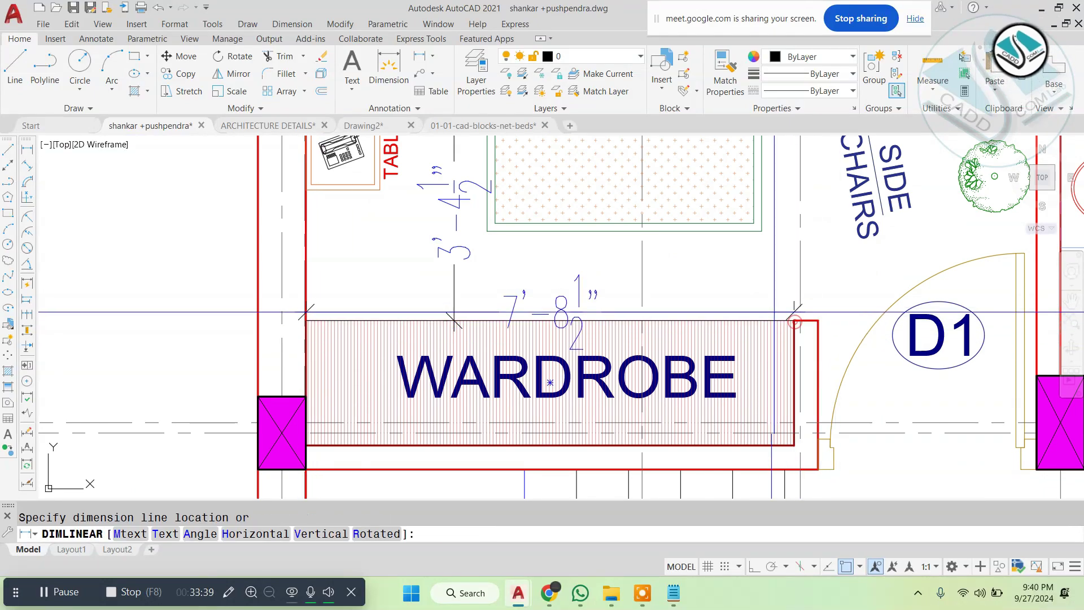
{"action": "scroll", "coordinate": [337, 400], "scroll_direction": "down", "scroll_amount": 4}
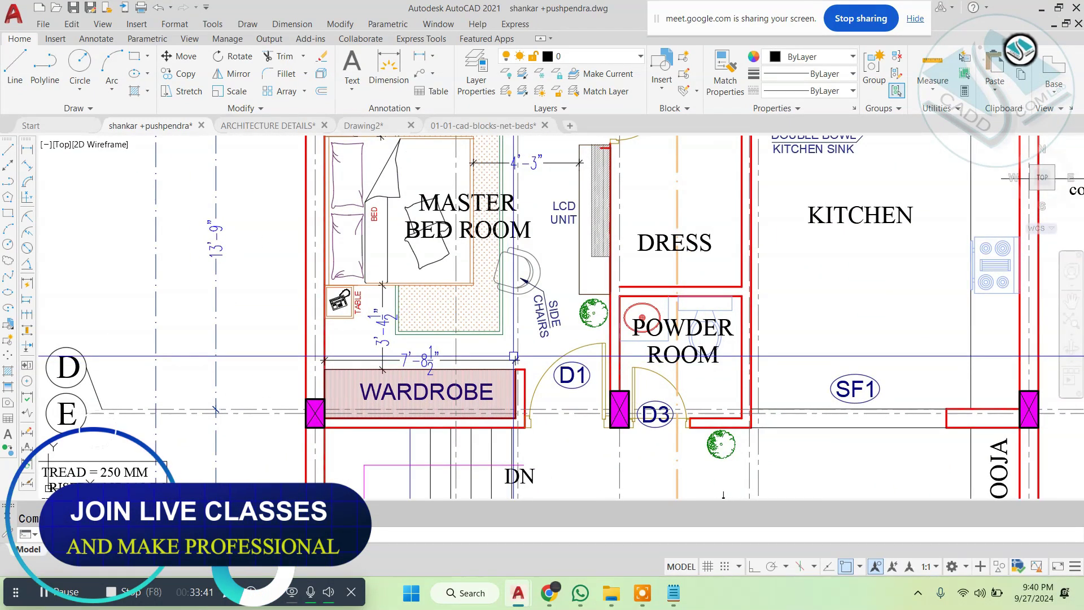
{"action": "type", "text": "ma"}
{"action": "key", "text": "Return"}
{"action": "scroll", "coordinate": [510, 360], "scroll_direction": "down", "scroll_amount": 6}
{"action": "scroll", "coordinate": [487, 272], "scroll_direction": "up", "scroll_amount": 4}
{"action": "scroll", "coordinate": [451, 258], "scroll_direction": "up", "scroll_amount": 2}
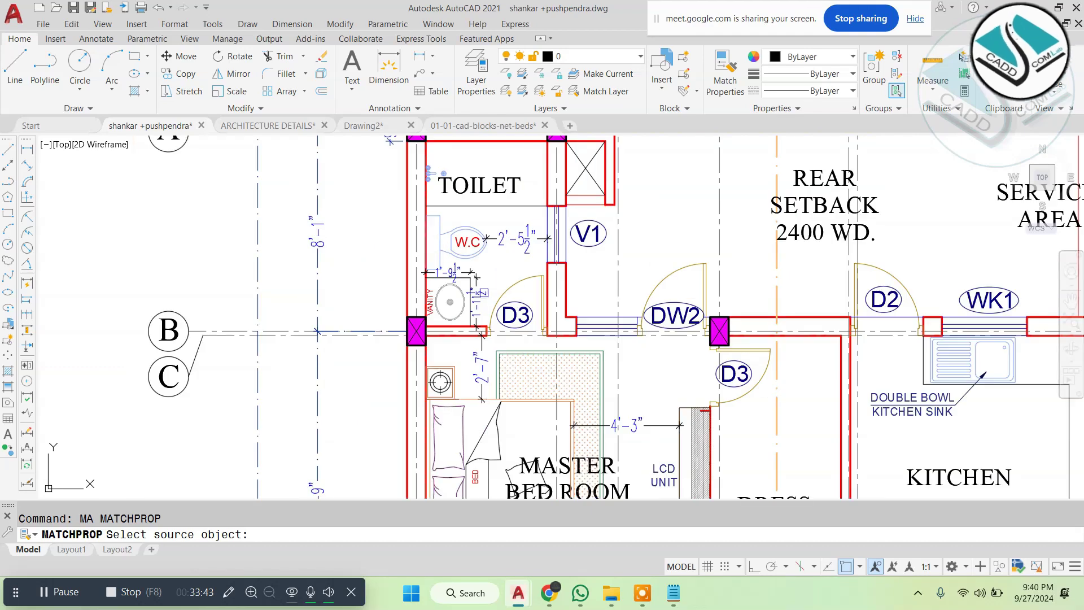
{"action": "left_click", "coordinate": [472, 277]}
{"action": "scroll", "coordinate": [472, 278], "scroll_direction": "down", "scroll_amount": 5}
{"action": "scroll", "coordinate": [496, 375], "scroll_direction": "up", "scroll_amount": 7}
{"action": "right_click", "coordinate": [500, 378]}
{"action": "left_click", "coordinate": [487, 372]}
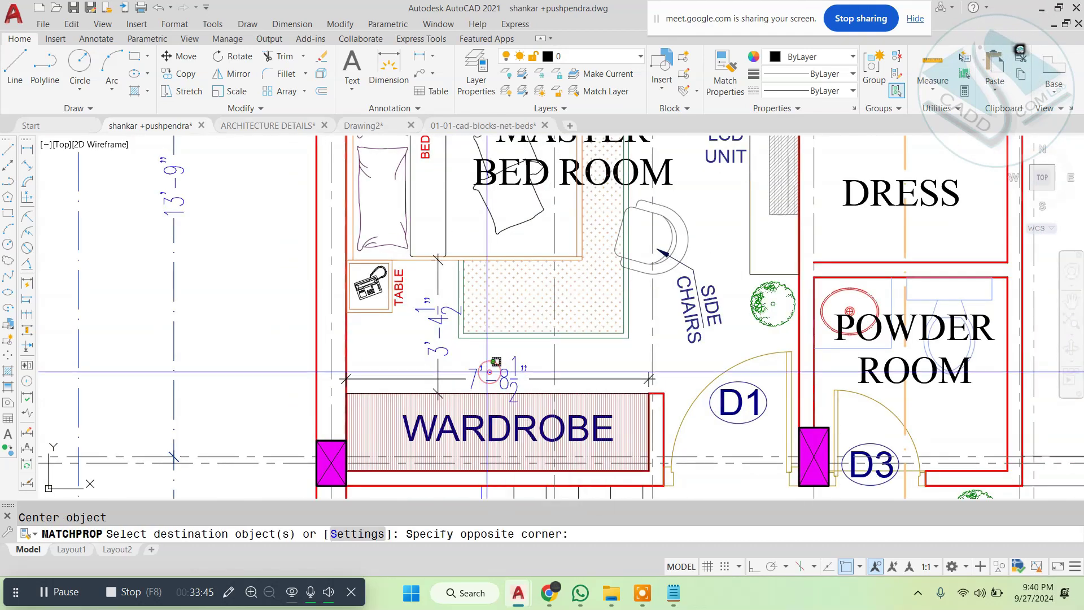
{"action": "key", "text": "Escape"}
Step: Match the master bedroom's wardrobe, bed clearance and LCD unit clearance dimensions to the vanity's vertical dimension
{"action": "type", "text": "M"}
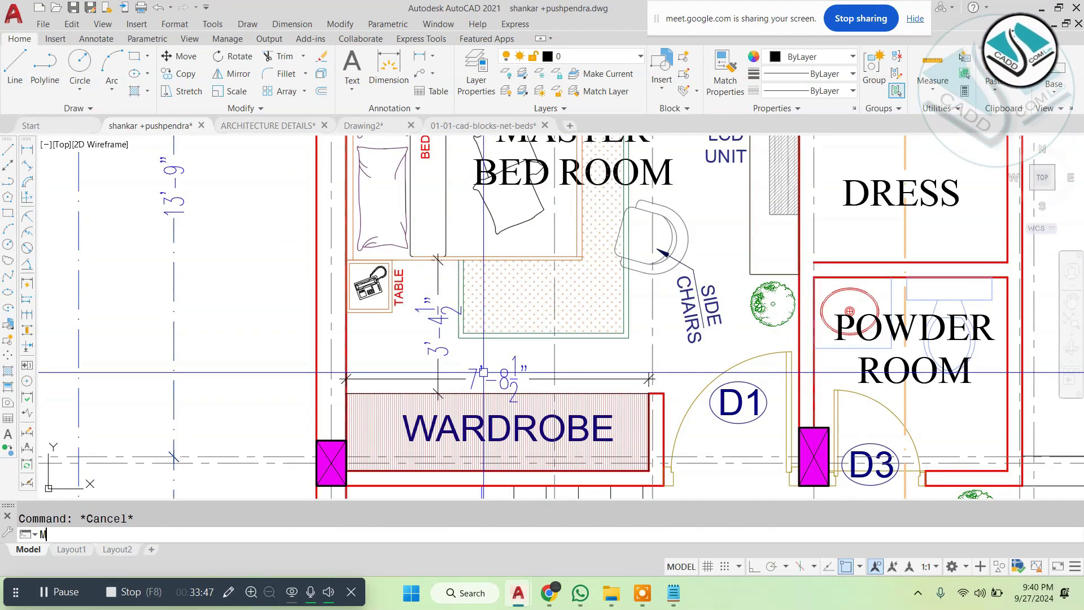
{"action": "type", "text": "A"}
{"action": "key", "text": "Return"}
{"action": "scroll", "coordinate": [482, 372], "scroll_direction": "down", "scroll_amount": 5}
{"action": "scroll", "coordinate": [458, 295], "scroll_direction": "up", "scroll_amount": 4}
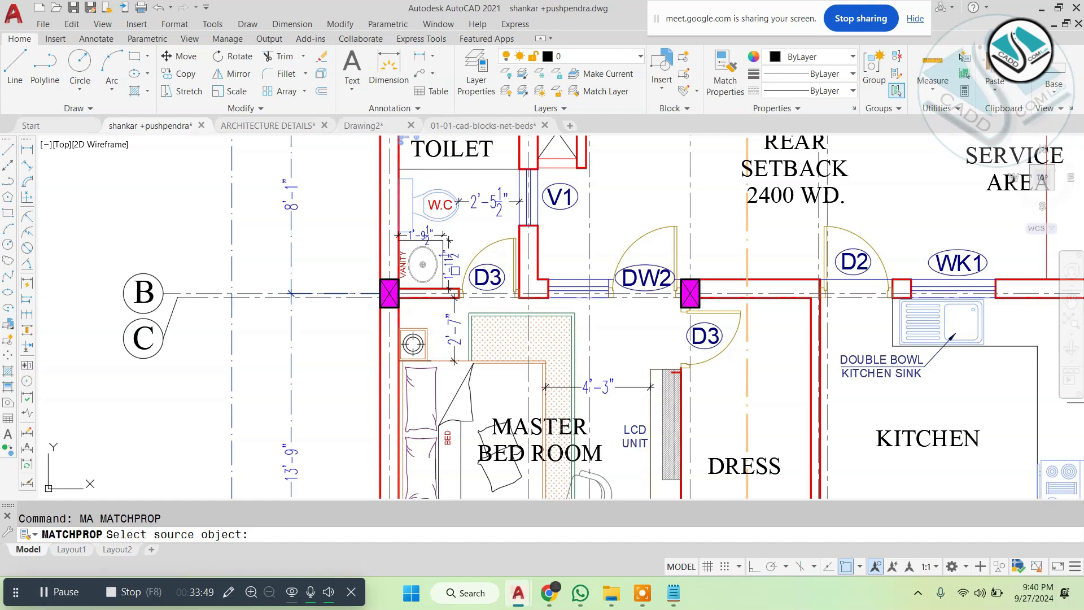
{"action": "left_click", "coordinate": [450, 257]}
{"action": "scroll", "coordinate": [450, 257], "scroll_direction": "down", "scroll_amount": 5}
{"action": "scroll", "coordinate": [479, 337], "scroll_direction": "up", "scroll_amount": 5}
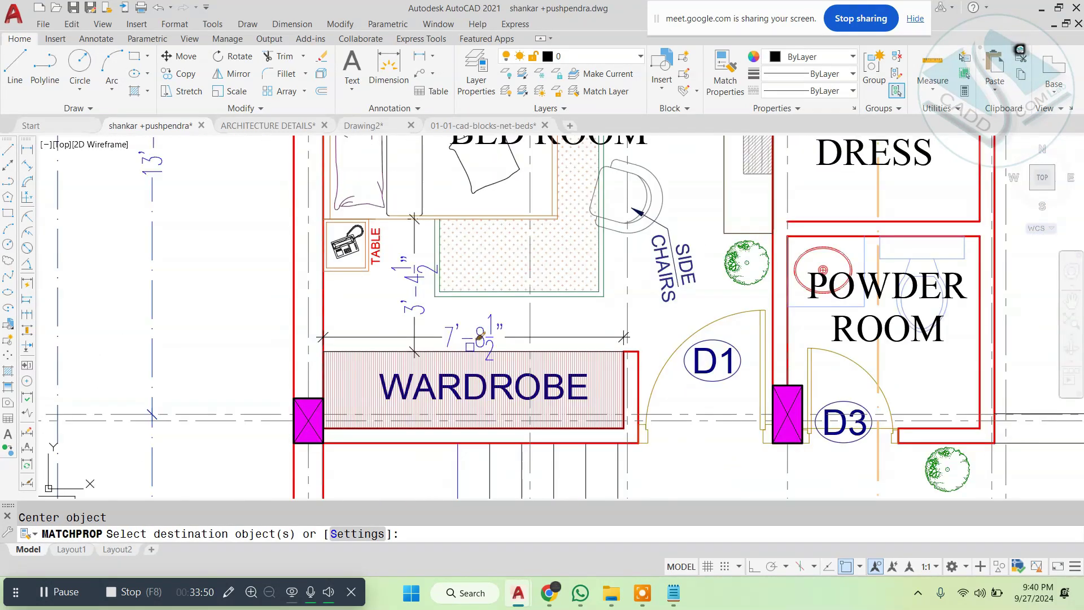
{"action": "left_click", "coordinate": [420, 305]}
{"action": "scroll", "coordinate": [421, 305], "scroll_direction": "down", "scroll_amount": 2}
{"action": "middle_click_drag", "start_coordinate": [421, 305], "coordinate": [380, 428]}
{"action": "left_click", "coordinate": [515, 254]}
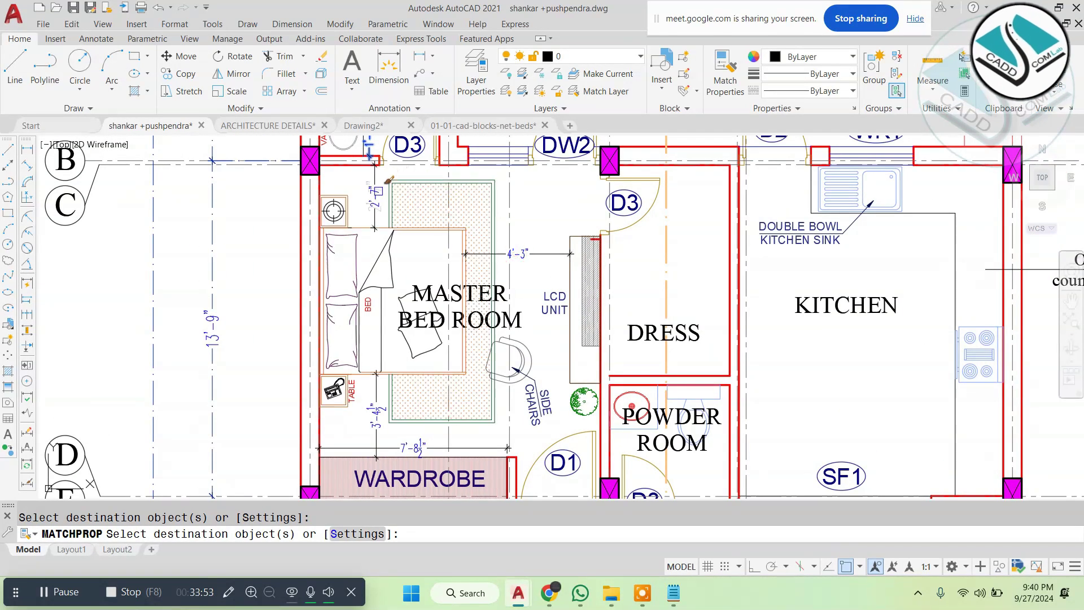
{"action": "key", "text": "Escape"}
Step: Add an aligned dimension across the width of the upper bedside table, placed above its top edge
{"action": "scroll", "coordinate": [310, 187], "scroll_direction": "up", "scroll_amount": 5}
{"action": "left_click", "coordinate": [292, 24]}
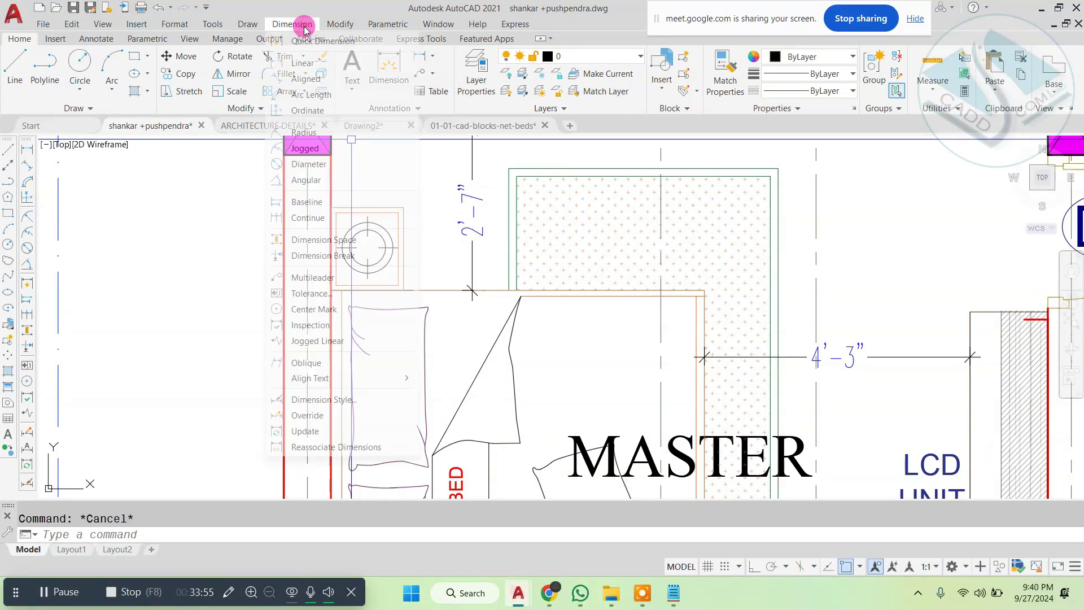
{"action": "left_click", "coordinate": [306, 80]}
{"action": "scroll", "coordinate": [327, 300], "scroll_direction": "up", "scroll_amount": 3}
{"action": "left_click", "coordinate": [329, 270]}
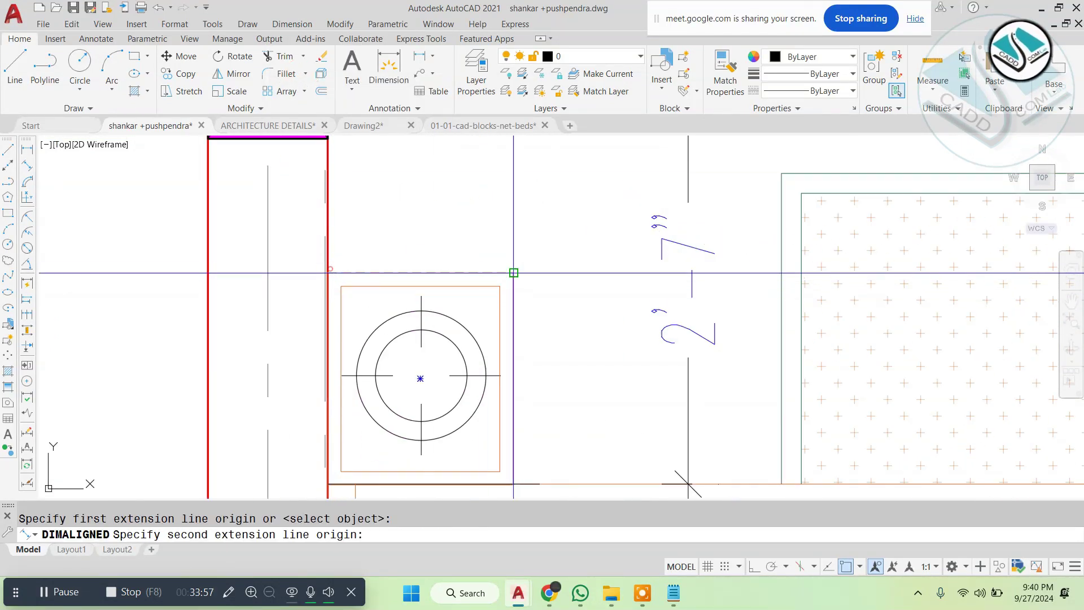
{"action": "left_click", "coordinate": [513, 273]}
{"action": "left_click", "coordinate": [511, 224]}
Step: Add an aligned dimension along the upper bedside table's side edge, from its top corner to its bottom corner
{"action": "key", "text": "Return"}
{"action": "left_click", "coordinate": [510, 273]}
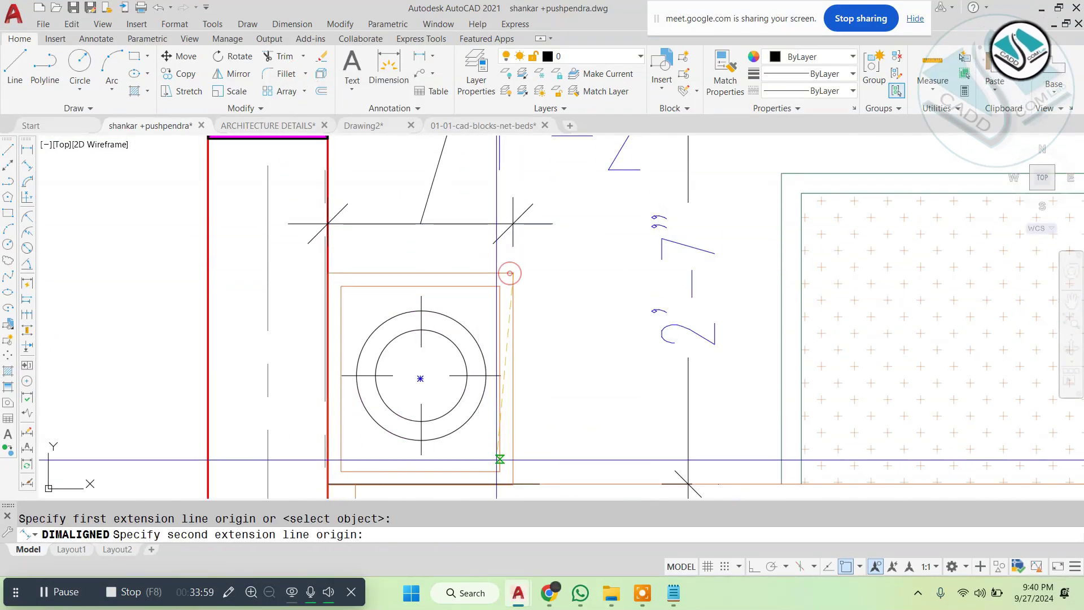
{"action": "left_click", "coordinate": [513, 484]}
{"action": "left_click", "coordinate": [544, 429]}
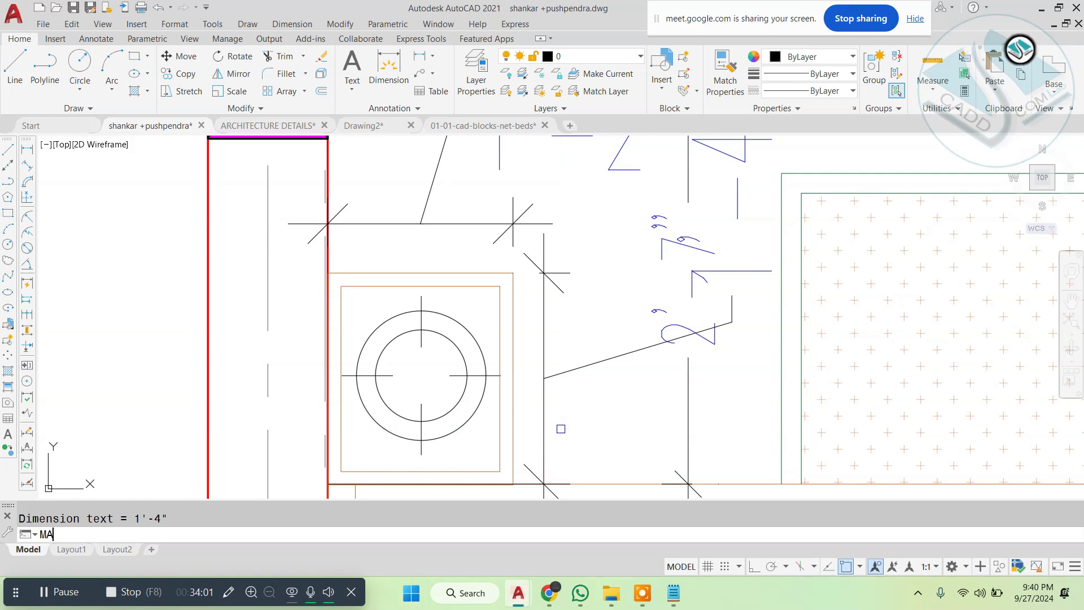
Step: Match the bedside table's two dimensions to the vertical dimension between the toilet wall and the bed
{"action": "scroll", "coordinate": [724, 288], "scroll_direction": "down", "scroll_amount": 2}
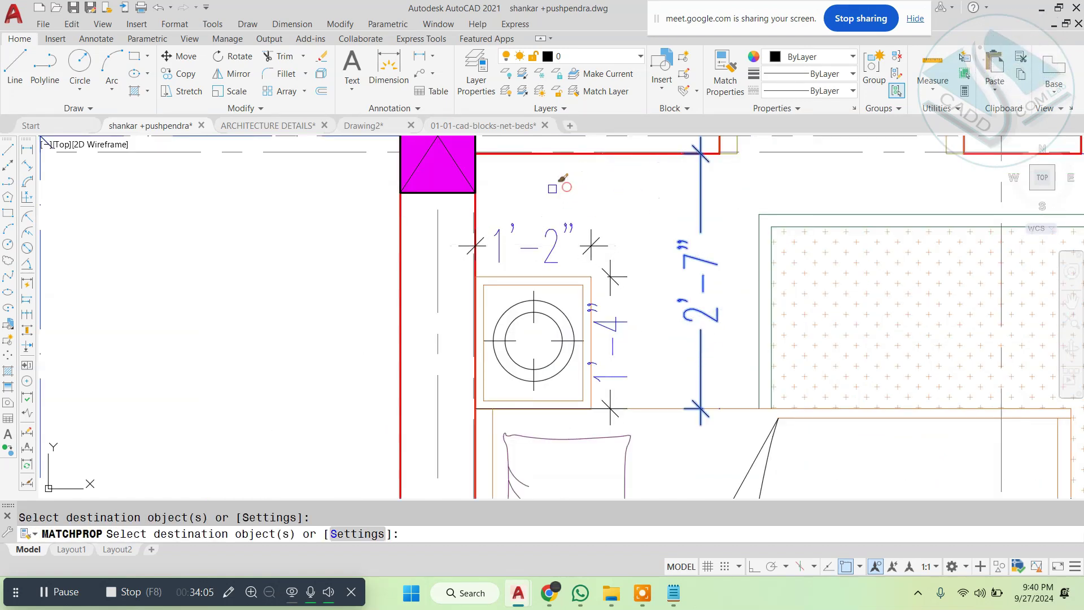
{"action": "scroll", "coordinate": [552, 188], "scroll_direction": "down", "scroll_amount": 4}
{"action": "mouse_move", "coordinate": [807, 284]}
{"action": "middle_mouse_down"}
{"action": "mouse_move", "coordinate": [734, 311]}
{"action": "mouse_move", "coordinate": [566, 273]}
{"action": "middle_mouse_up"}
{"action": "scroll", "coordinate": [734, 311], "scroll_direction": "down", "scroll_amount": 2}
{"action": "middle_click_drag", "start_coordinate": [607, 339], "coordinate": [553, 316]}
{"action": "scroll", "coordinate": [555, 315], "scroll_direction": "up", "scroll_amount": 2}
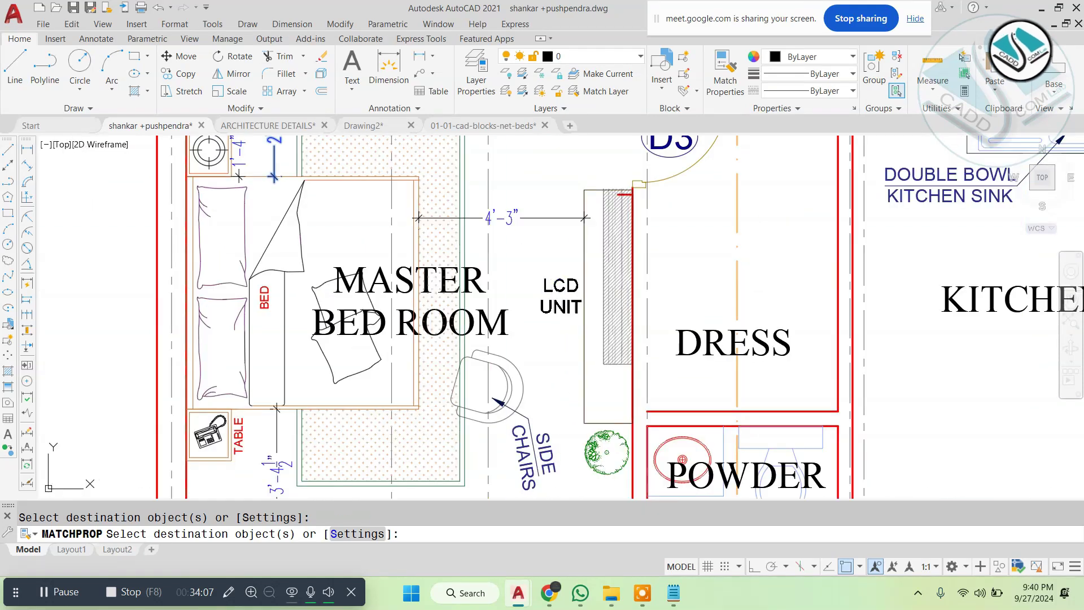
{"action": "key", "text": "Escape"}
Step: Add a vertical linear dimension along the LCD unit's front edge and match it to the bed-to-unit dimension's properties
{"action": "left_click", "coordinate": [292, 24]}
{"action": "left_click", "coordinate": [302, 56]}
{"action": "left_click", "coordinate": [587, 189]}
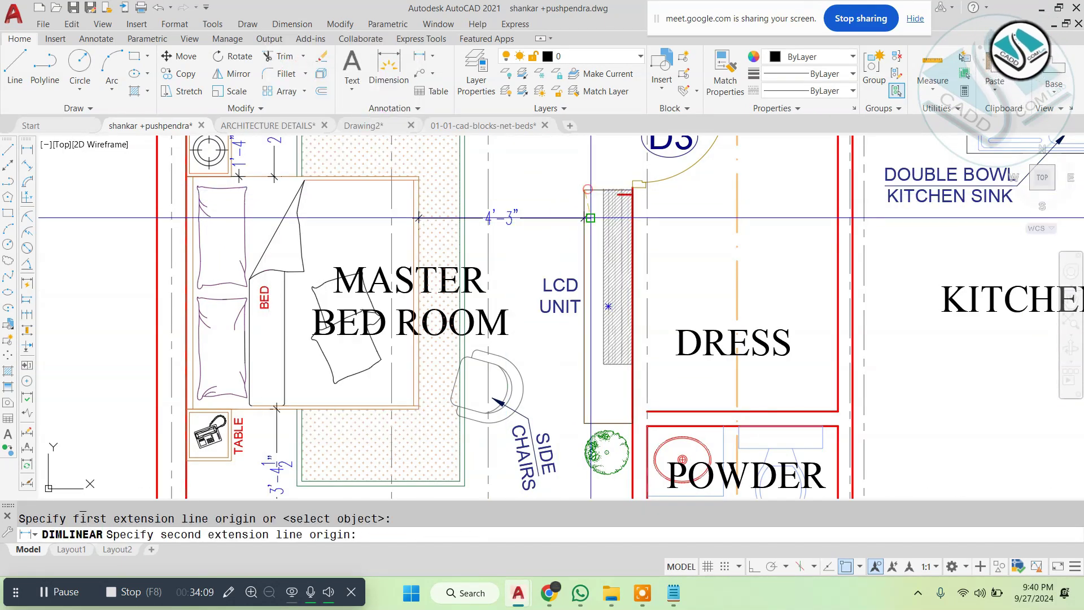
{"action": "left_click", "coordinate": [585, 422]}
{"action": "scroll", "coordinate": [586, 380], "scroll_direction": "up", "scroll_amount": 2}
{"action": "left_click", "coordinate": [591, 355]}
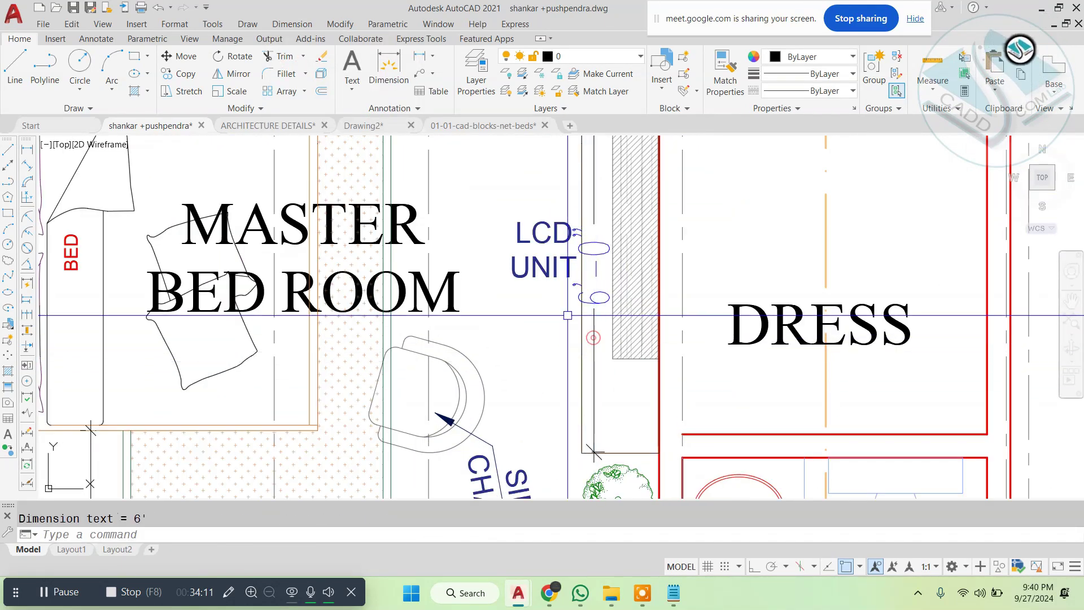
{"action": "scroll", "coordinate": [489, 288], "scroll_direction": "down", "scroll_amount": 2}
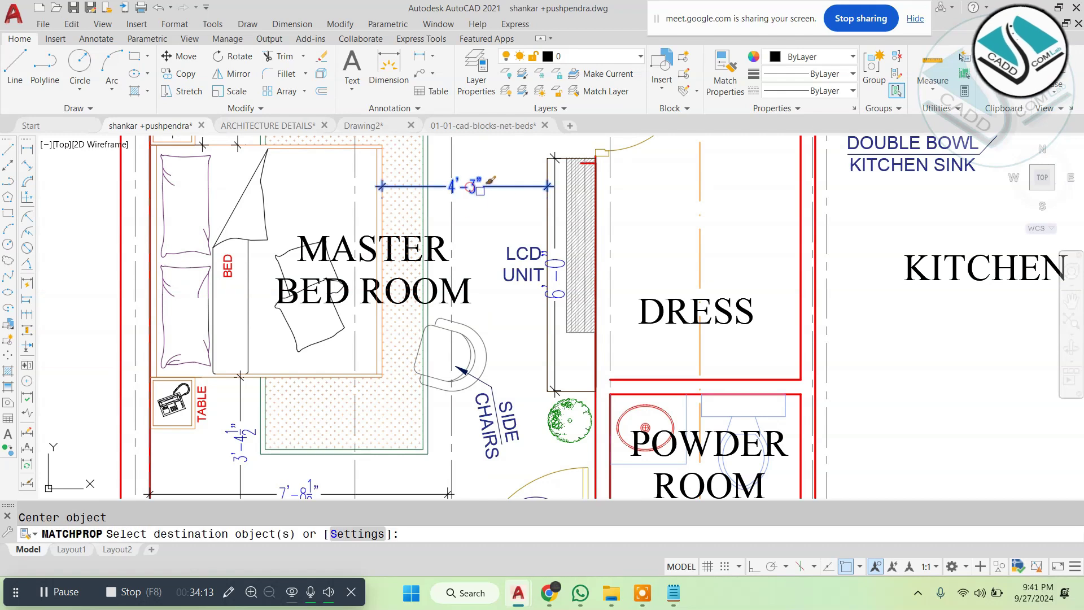
{"action": "key", "text": "Escape"}
Step: Add a horizontal linear dimension across the kitchen counter's depth, between the double bowl sink and the hob
{"action": "scroll", "coordinate": [523, 279], "scroll_direction": "down", "scroll_amount": 3}
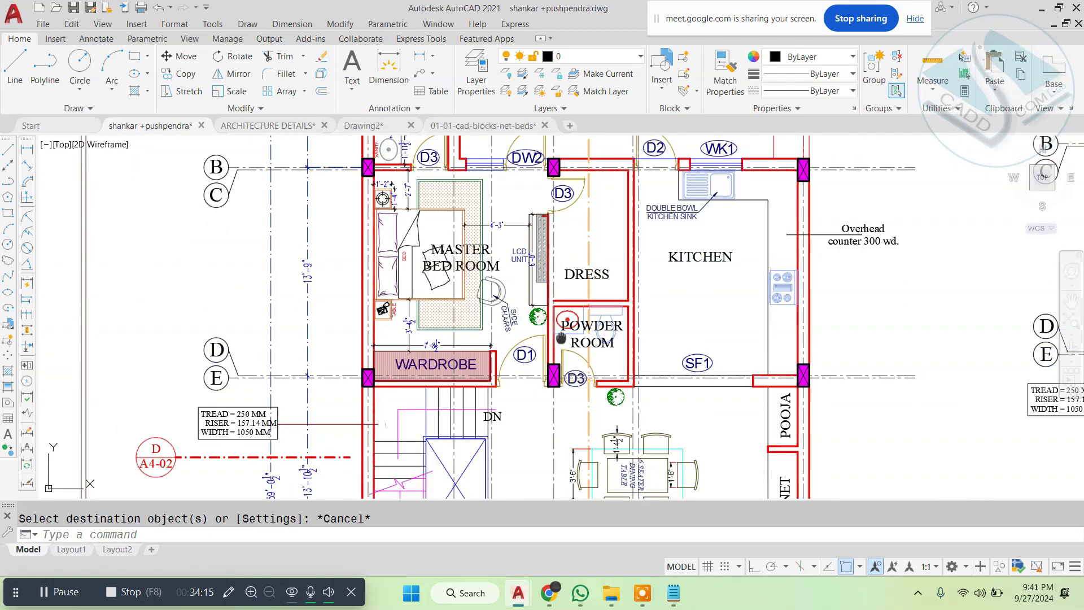
{"action": "middle_click_drag", "start_coordinate": [518, 365], "coordinate": [455, 366]}
{"action": "scroll", "coordinate": [594, 206], "scroll_direction": "up", "scroll_amount": 3}
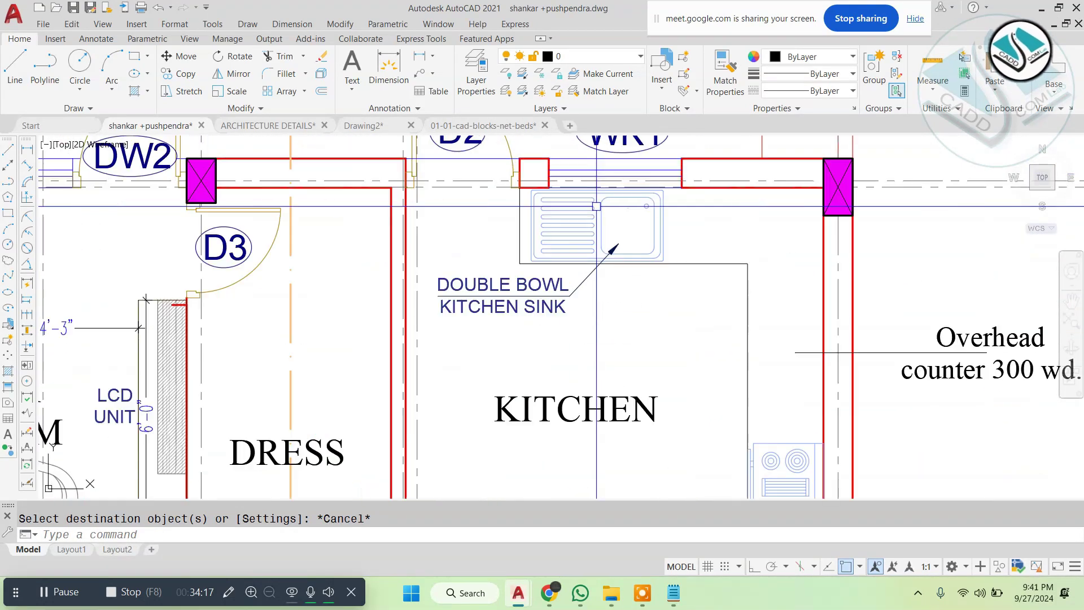
{"action": "scroll", "coordinate": [588, 218], "scroll_direction": "down", "scroll_amount": 3}
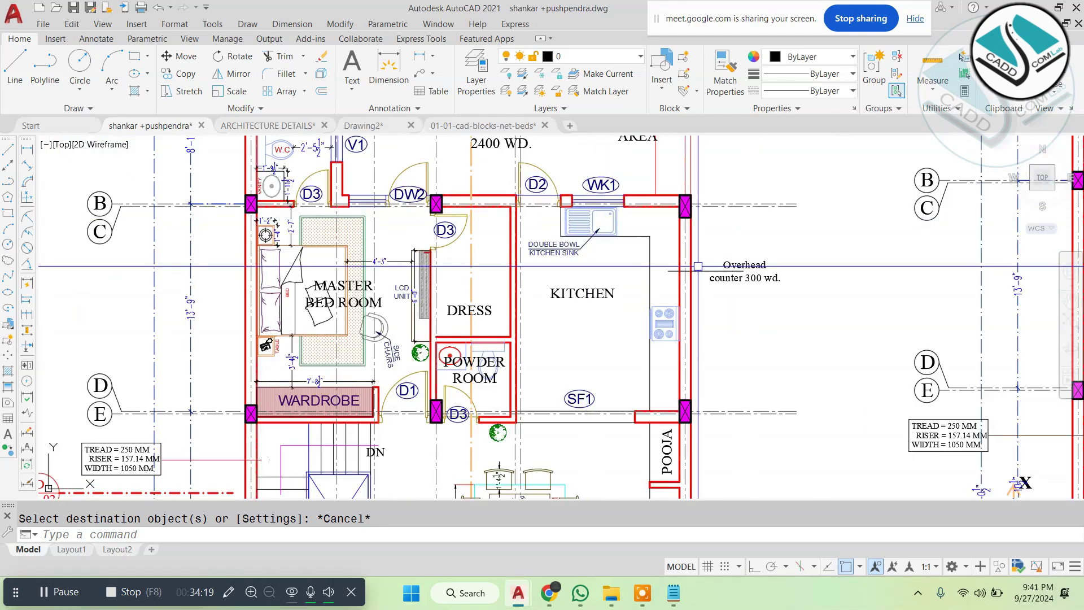
{"action": "scroll", "coordinate": [694, 266], "scroll_direction": "up", "scroll_amount": 3}
{"action": "key", "text": "space"}
{"action": "key", "text": "Escape"}
{"action": "left_click", "coordinate": [304, 24]}
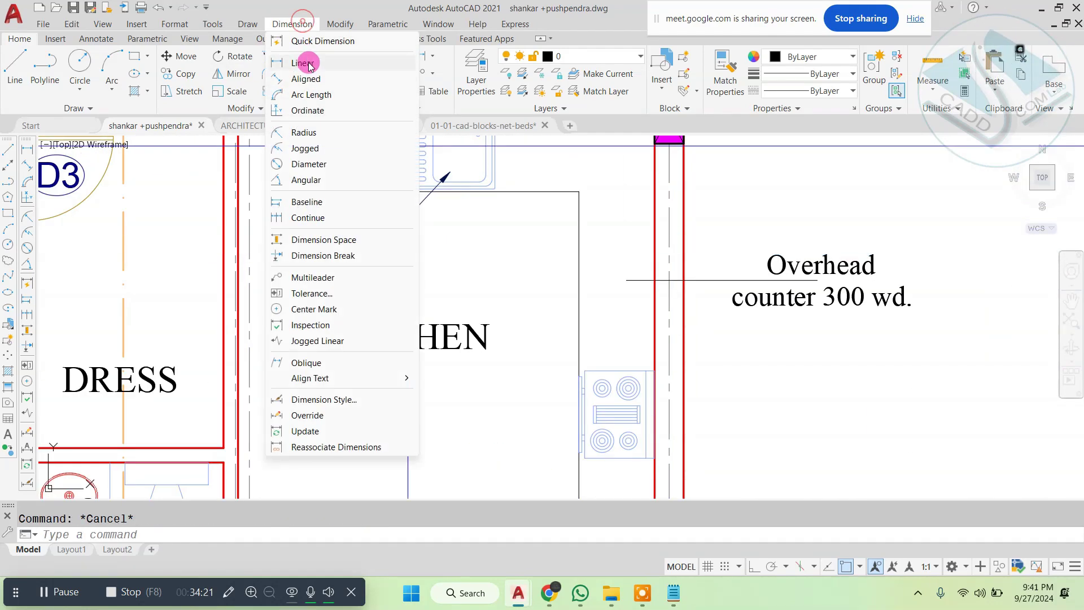
{"action": "left_click", "coordinate": [339, 63]}
{"action": "left_click", "coordinate": [578, 232]}
{"action": "left_click", "coordinate": [653, 233]}
Step: Add a horizontal linear dimension across the whole dining set, between the backs of the two end chairs
{"action": "scroll", "coordinate": [653, 233], "scroll_direction": "down", "scroll_amount": 5}
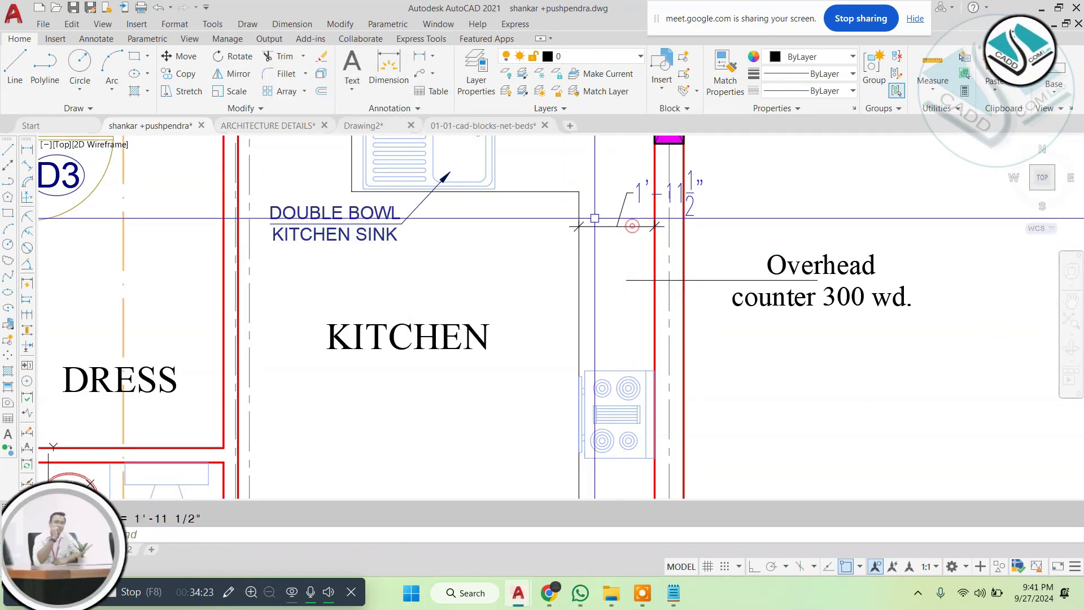
{"action": "scroll", "coordinate": [479, 282], "scroll_direction": "up", "scroll_amount": 5}
{"action": "key", "text": "space"}
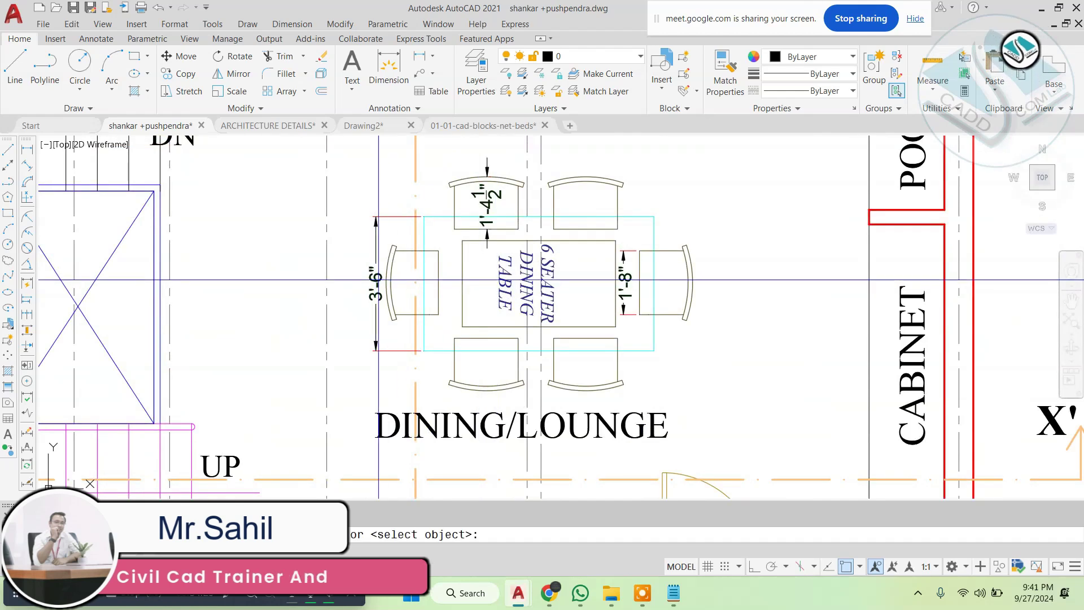
{"action": "left_click", "coordinate": [385, 281]}
{"action": "left_click", "coordinate": [692, 282]}
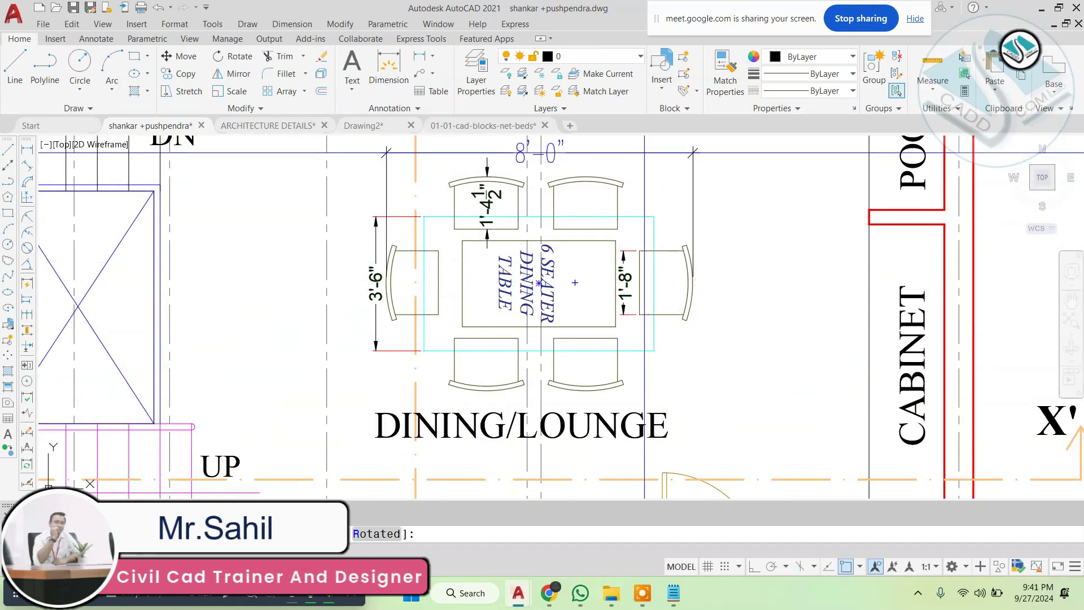
Step: Add a vertical linear dimension across the dining table's width, placed inside the tabletop
{"action": "left_click", "coordinate": [577, 237]}
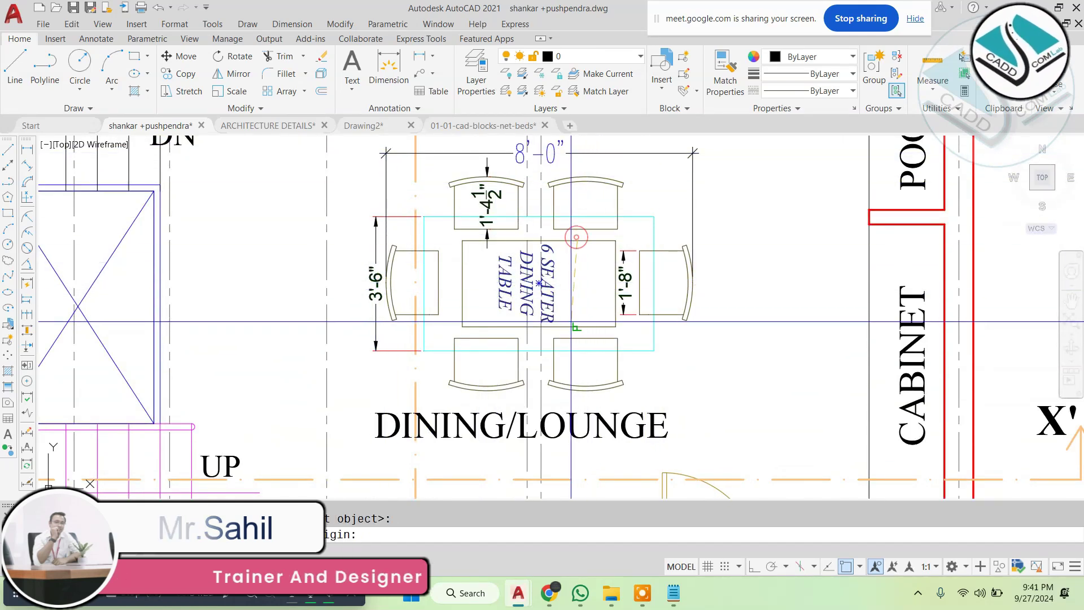
{"action": "left_click", "coordinate": [576, 322]}
{"action": "left_click", "coordinate": [576, 301]}
Step: Add a horizontal linear dimension across the dining table's length, placed just below the tabletop
{"action": "key", "text": "space"}
{"action": "left_click", "coordinate": [462, 281]}
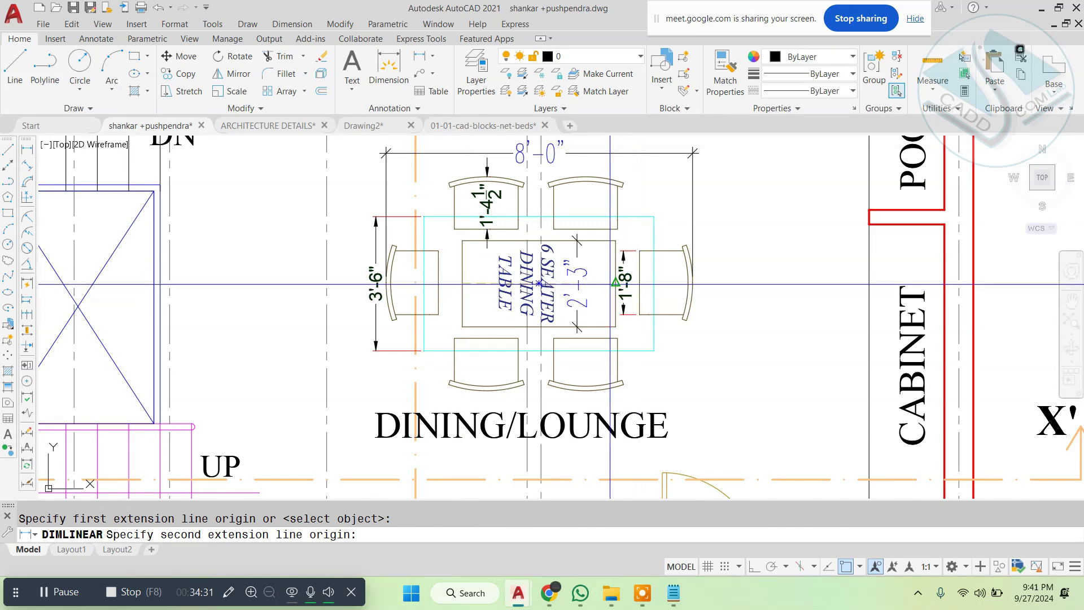
{"action": "left_click", "coordinate": [610, 284]}
{"action": "left_click", "coordinate": [504, 343]}
Step: Add a vertical linear dimension along the drawing room's centre table, placed on the side facing the wall-side sofa
{"action": "scroll", "coordinate": [580, 263], "scroll_direction": "down", "scroll_amount": 7}
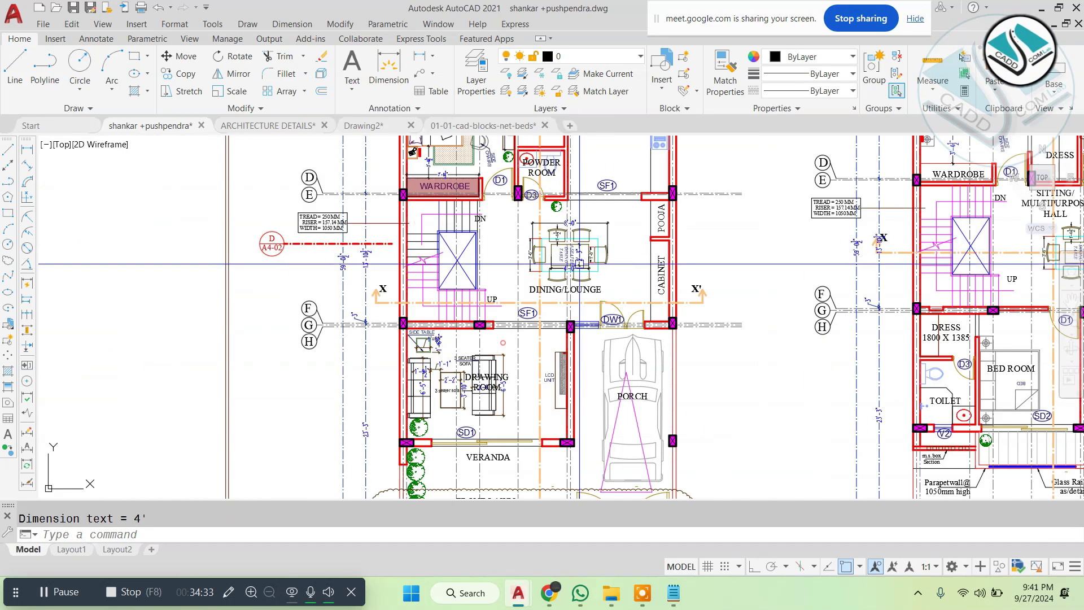
{"action": "scroll", "coordinate": [449, 383], "scroll_direction": "up", "scroll_amount": 8}
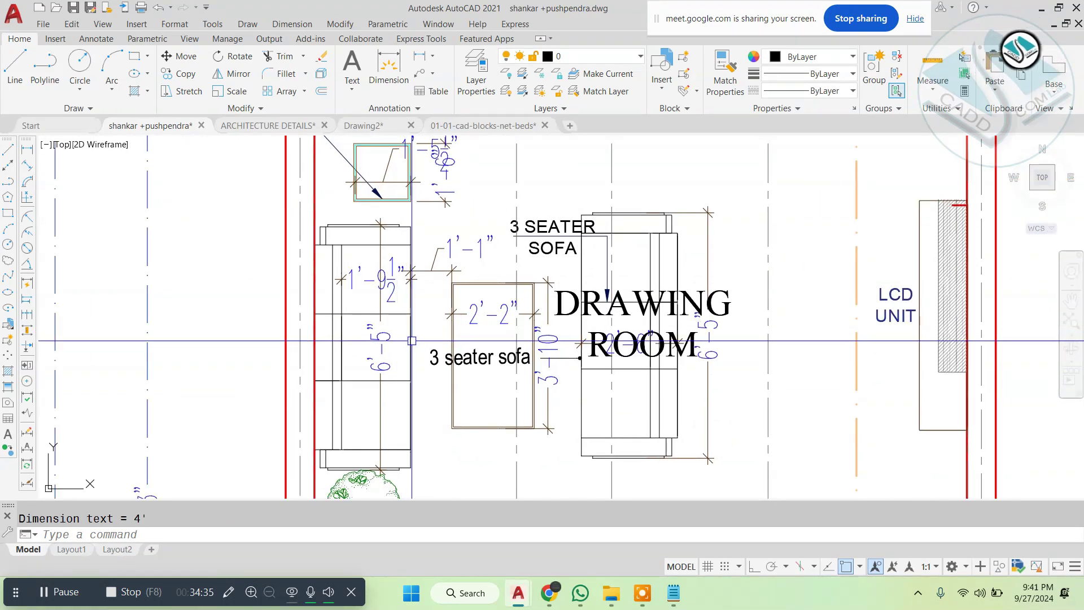
{"action": "key", "text": "Return"}
{"action": "left_click", "coordinate": [498, 237]}
{"action": "left_click", "coordinate": [498, 469]}
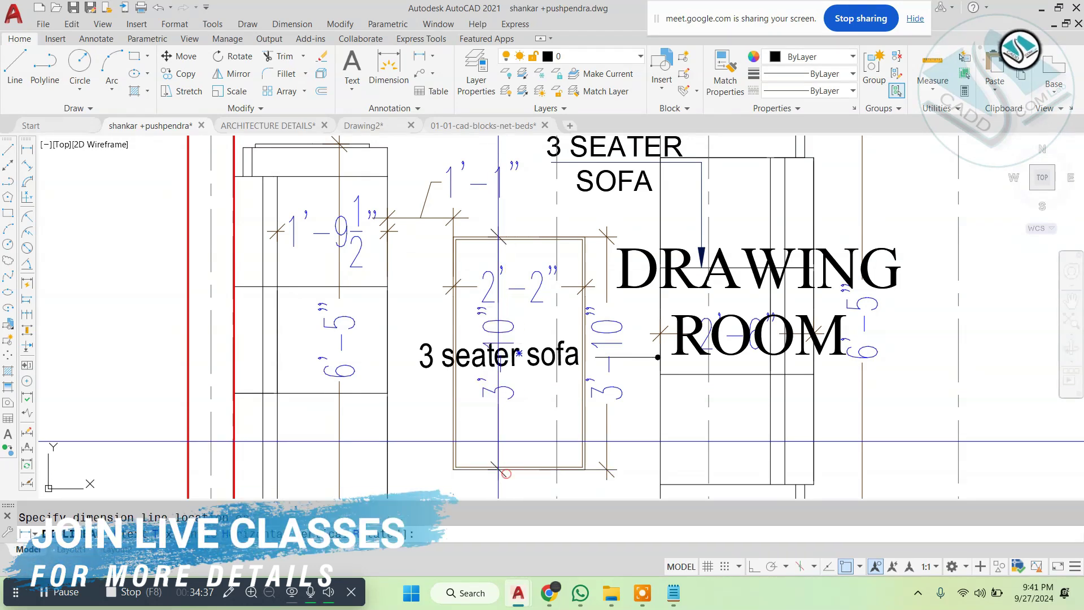
{"action": "left_click", "coordinate": [419, 366]}
Step: Add a vertical linear dimension between the drawing room's upper wall and the top of the 3 seater sofa facing away from the LCD unit
{"action": "scroll", "coordinate": [489, 374], "scroll_direction": "down", "scroll_amount": 4}
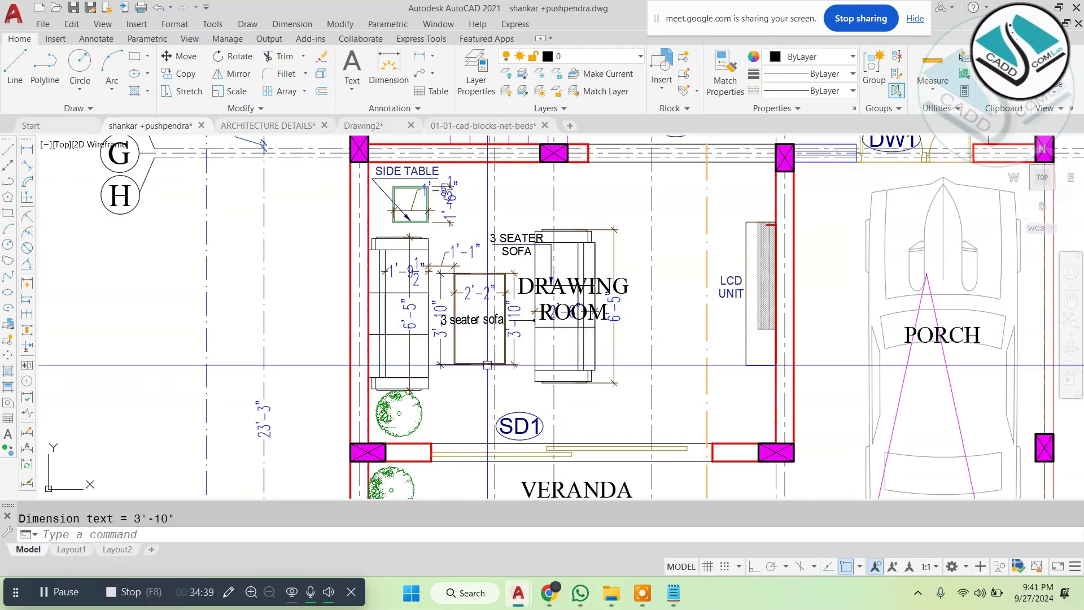
{"action": "scroll", "coordinate": [589, 149], "scroll_direction": "up", "scroll_amount": 4}
{"action": "key", "text": "Return"}
{"action": "left_click", "coordinate": [533, 182]}
{"action": "left_click", "coordinate": [529, 357]}
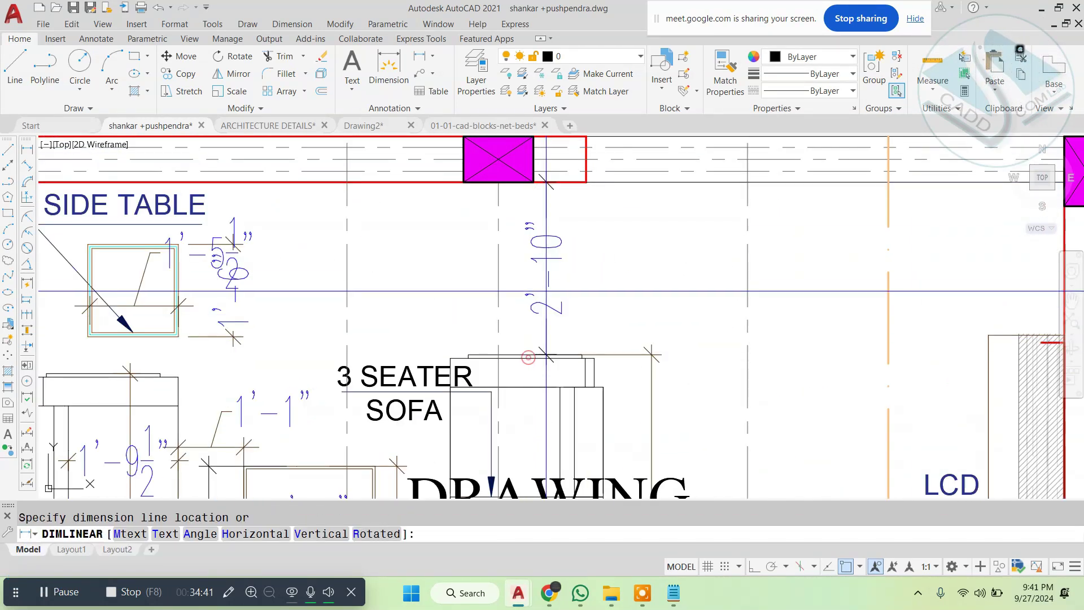
{"action": "left_click", "coordinate": [546, 290]}
Step: Add a horizontal linear dimension across the gap between the 3 seater sofa and the LCD unit in the drawing room
{"action": "scroll", "coordinate": [546, 290], "scroll_direction": "down", "scroll_amount": 4}
{"action": "scroll", "coordinate": [508, 271], "scroll_direction": "up", "scroll_amount": 4}
{"action": "key", "text": "Return"}
{"action": "left_click", "coordinate": [490, 266]}
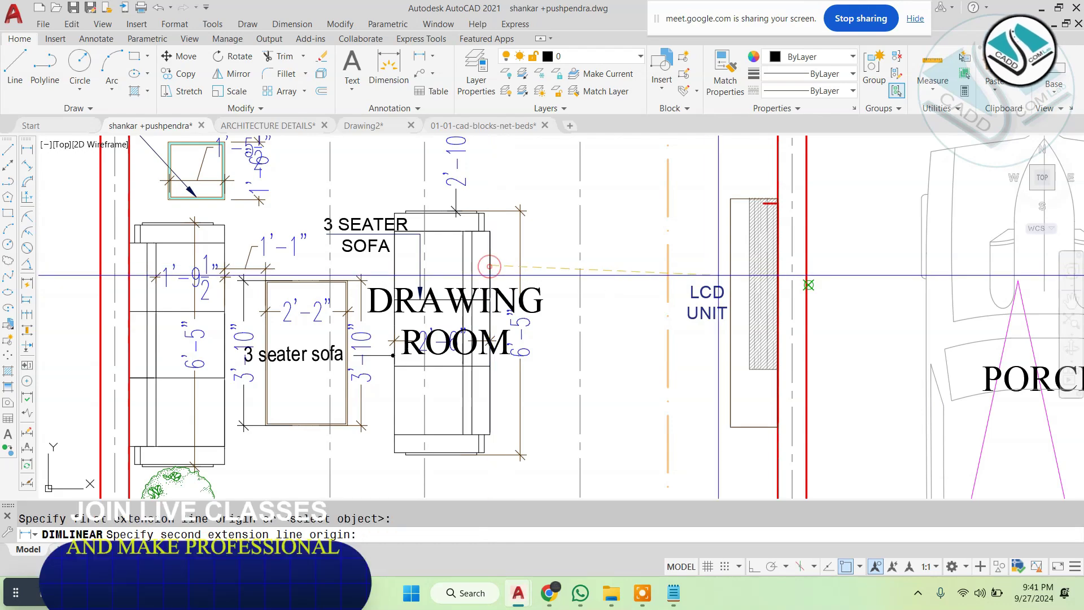
{"action": "left_click", "coordinate": [730, 272]}
{"action": "left_click", "coordinate": [697, 250]}
Step: Add a vertical linear dimension between the 3 seater sofa's lower end and the SD1 door wall
{"action": "key", "text": "Return"}
{"action": "scroll", "coordinate": [497, 265], "scroll_direction": "down", "scroll_amount": 5}
{"action": "scroll", "coordinate": [480, 314], "scroll_direction": "up", "scroll_amount": 7}
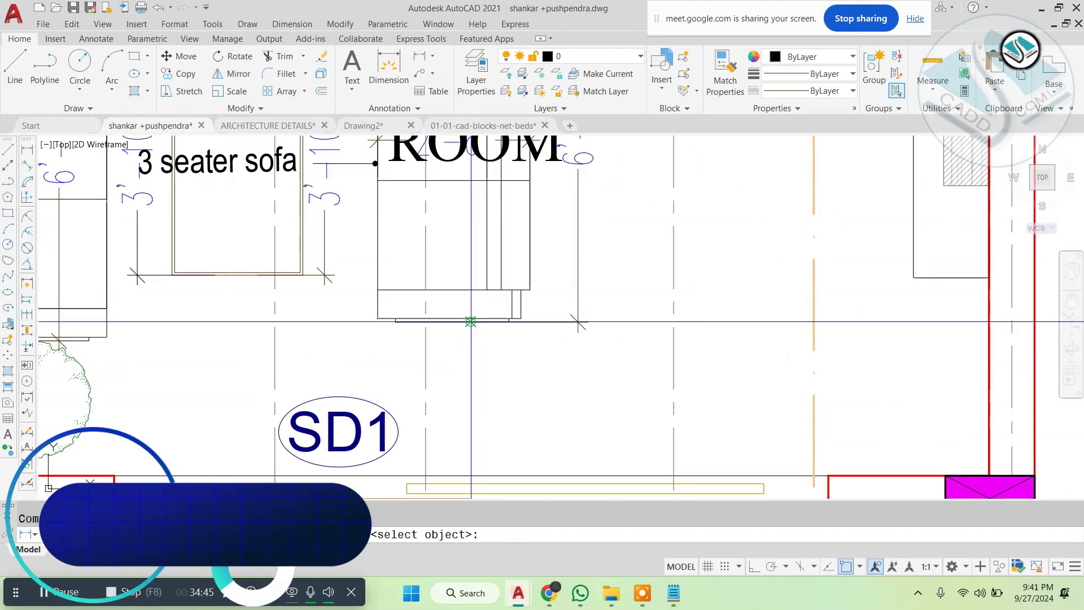
{"action": "left_click", "coordinate": [471, 321]}
{"action": "left_click", "coordinate": [460, 476]}
{"action": "left_click", "coordinate": [488, 367]}
{"action": "scroll", "coordinate": [491, 357], "scroll_direction": "down", "scroll_amount": 6}
{"action": "middle_click_drag", "start_coordinate": [575, 294], "coordinate": [530, 312]}
{"action": "key", "text": "Escape"}
Step: Add a vertical linear dimension along the lower bedside table with the telephone in the master bedroom
{"action": "scroll", "coordinate": [598, 262], "scroll_direction": "down", "scroll_amount": 2}
{"action": "middle_click_drag", "start_coordinate": [598, 262], "coordinate": [484, 438]}
{"action": "scroll", "coordinate": [490, 389], "scroll_direction": "down", "scroll_amount": 2}
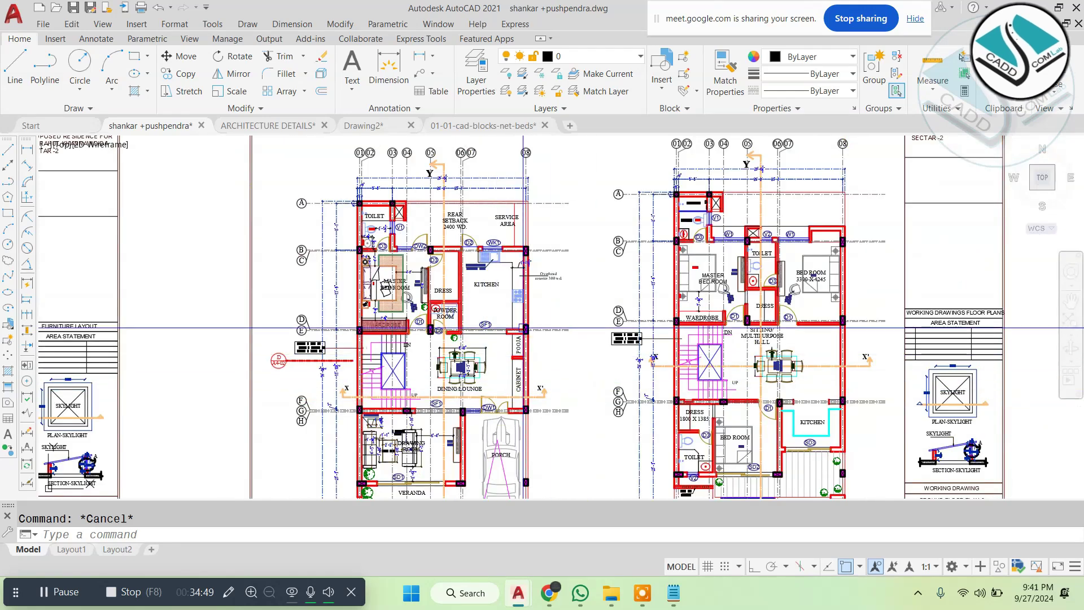
{"action": "scroll", "coordinate": [404, 284], "scroll_direction": "up", "scroll_amount": 2}
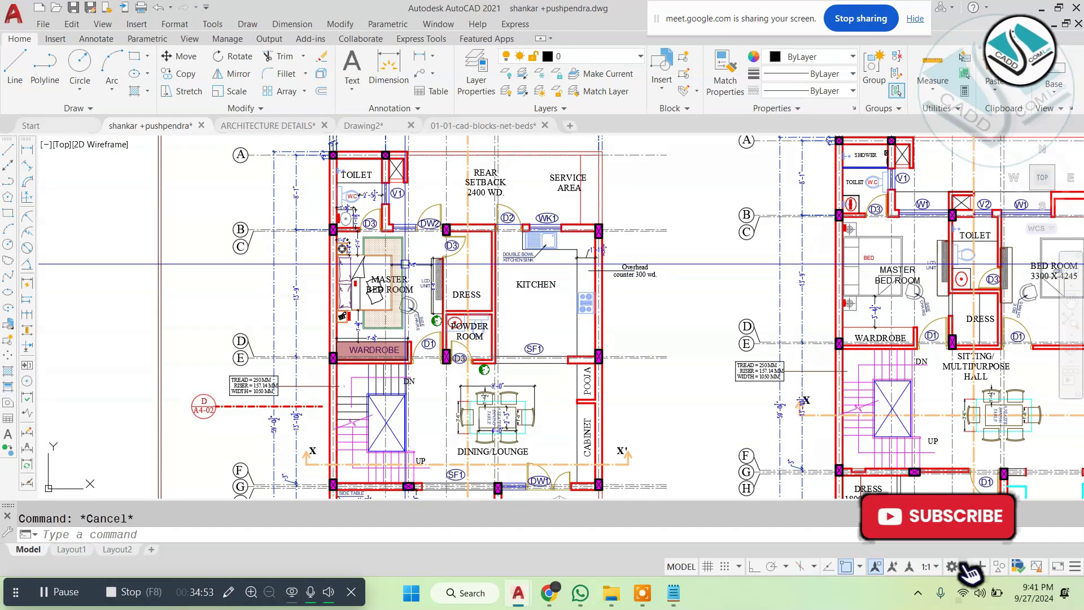
{"action": "scroll", "coordinate": [385, 245], "scroll_direction": "up", "scroll_amount": 2}
{"action": "scroll", "coordinate": [384, 244], "scroll_direction": "up", "scroll_amount": 2}
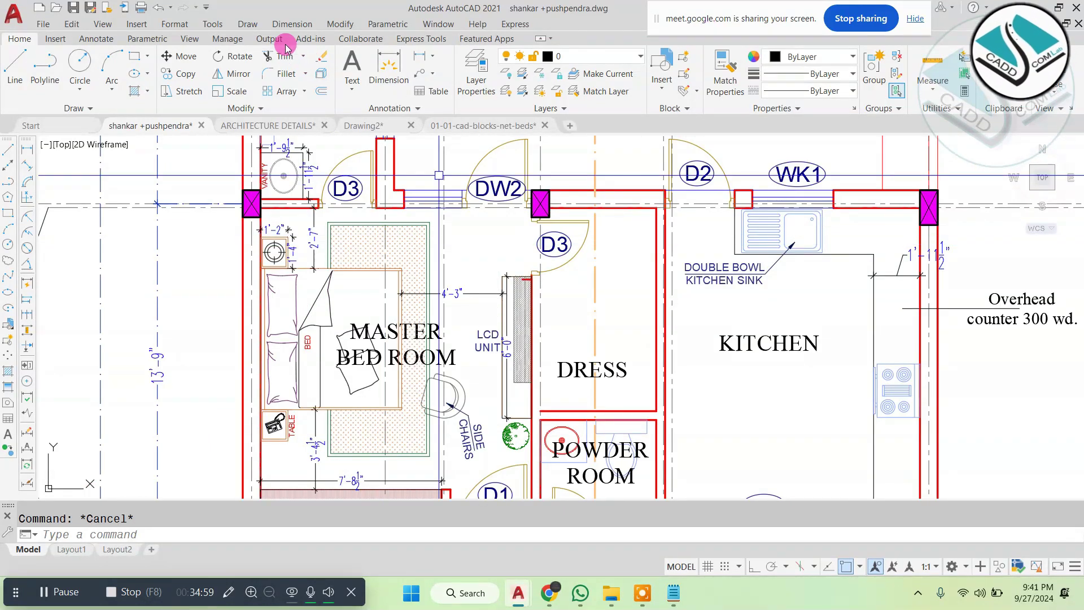
{"action": "left_click", "coordinate": [310, 38]}
{"action": "left_click", "coordinate": [20, 38]}
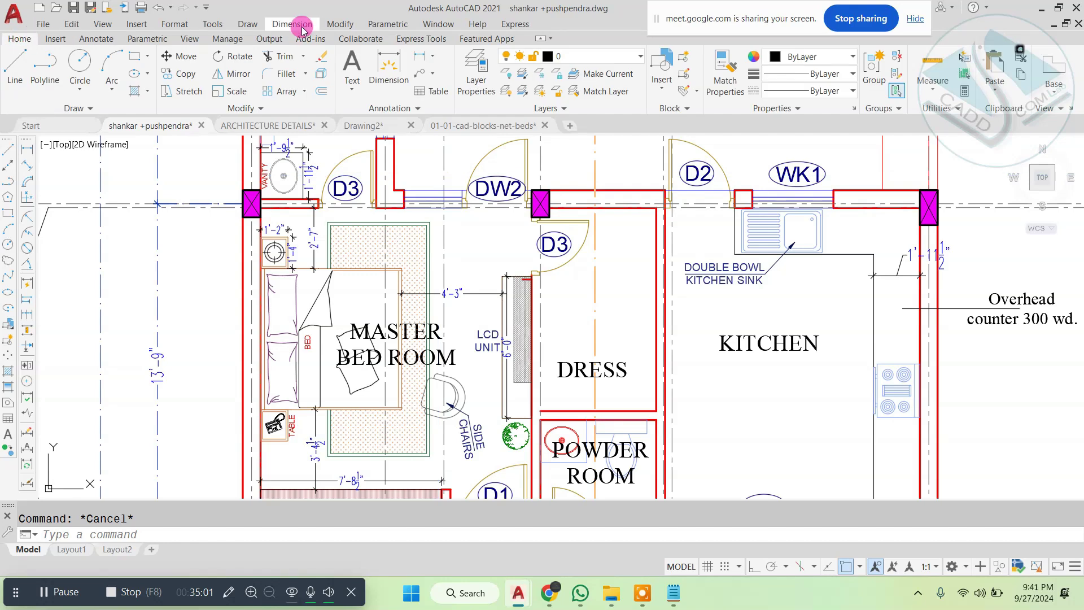
{"action": "left_click", "coordinate": [292, 24]}
{"action": "left_click", "coordinate": [313, 58]}
{"action": "middle_click_drag", "start_coordinate": [281, 462], "coordinate": [306, 315]}
{"action": "scroll", "coordinate": [290, 252], "scroll_direction": "up", "scroll_amount": 6}
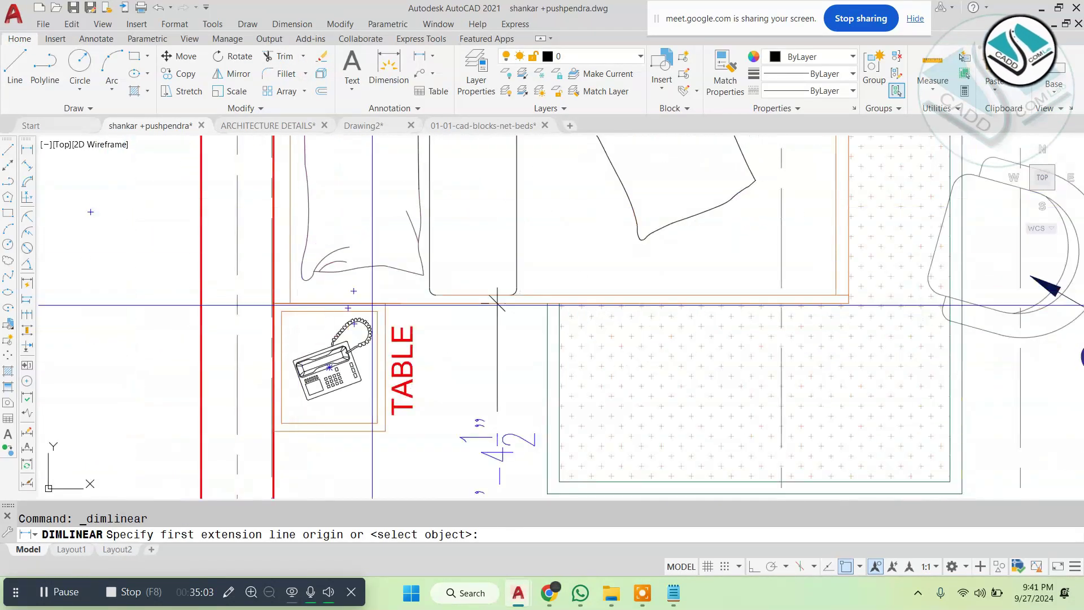
{"action": "left_click", "coordinate": [392, 303]}
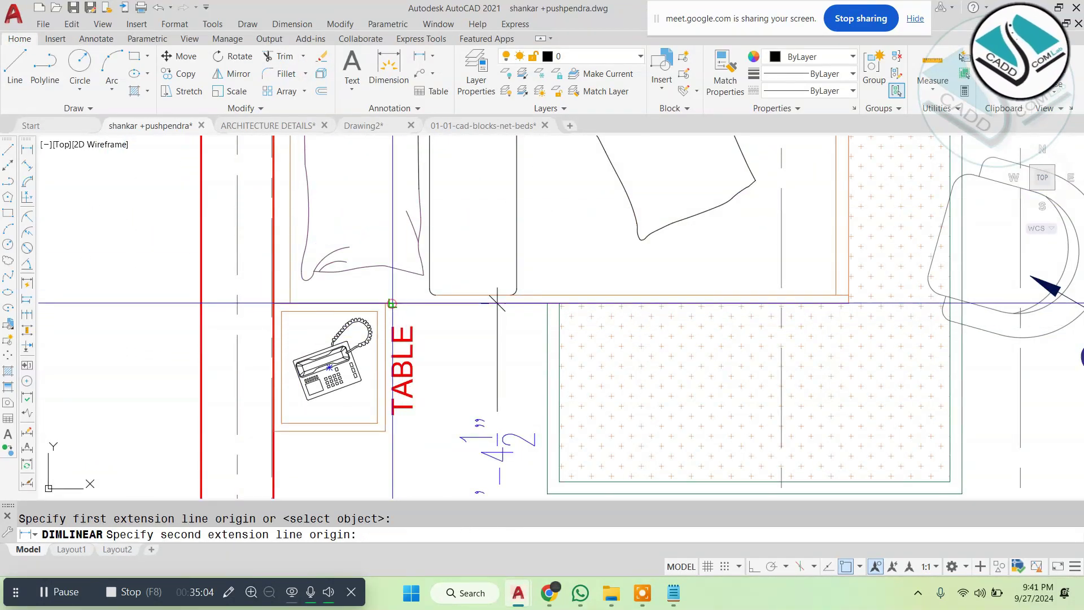
{"action": "left_click", "coordinate": [385, 430]}
{"action": "left_click", "coordinate": [428, 402]}
Step: Add a horizontal linear dimension across the width of the lower bedside table, placed beneath it
{"action": "key", "text": "Escape"}
{"action": "key", "text": "space"}
{"action": "left_click", "coordinate": [385, 431]}
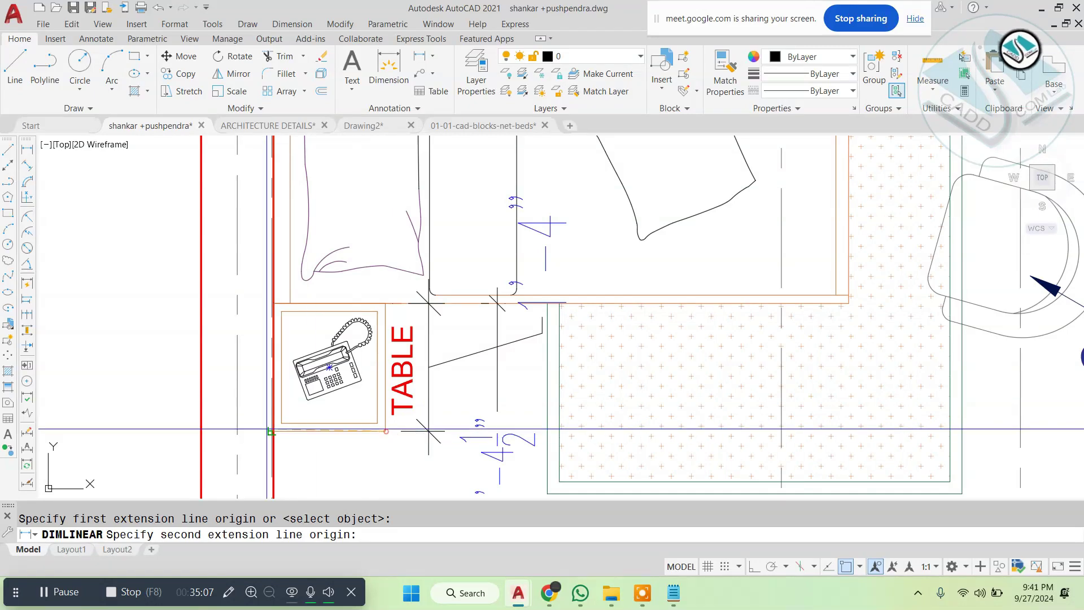
{"action": "left_click", "coordinate": [270, 431]}
{"action": "left_click", "coordinate": [309, 453]}
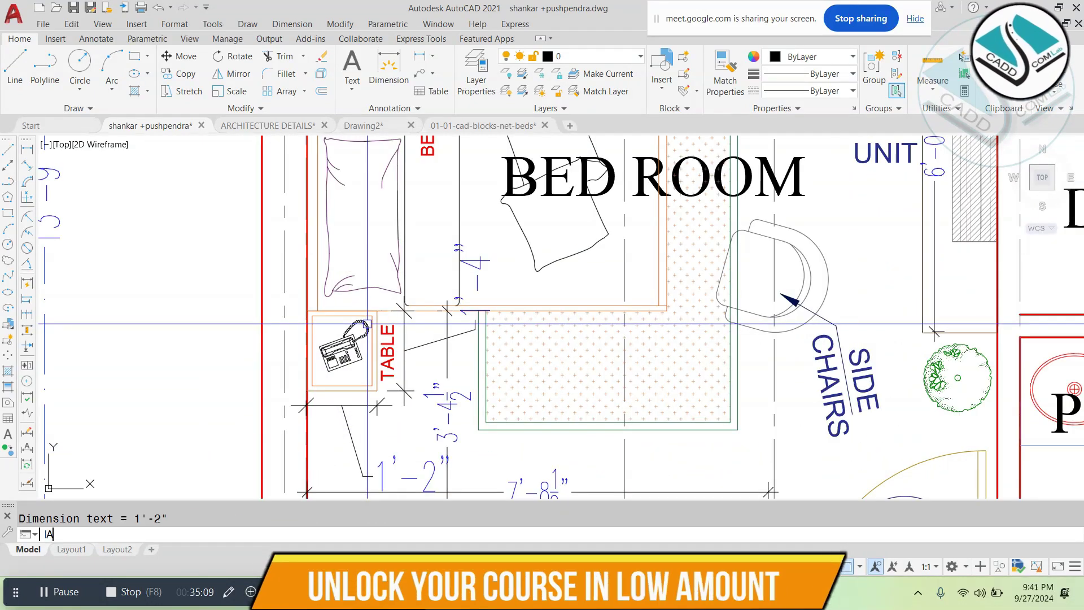
Step: Match both bedside table dimensions to the properties of the bed-to-wardrobe clearance dimension
{"action": "key", "text": "Return"}
{"action": "left_click", "coordinate": [447, 367]}
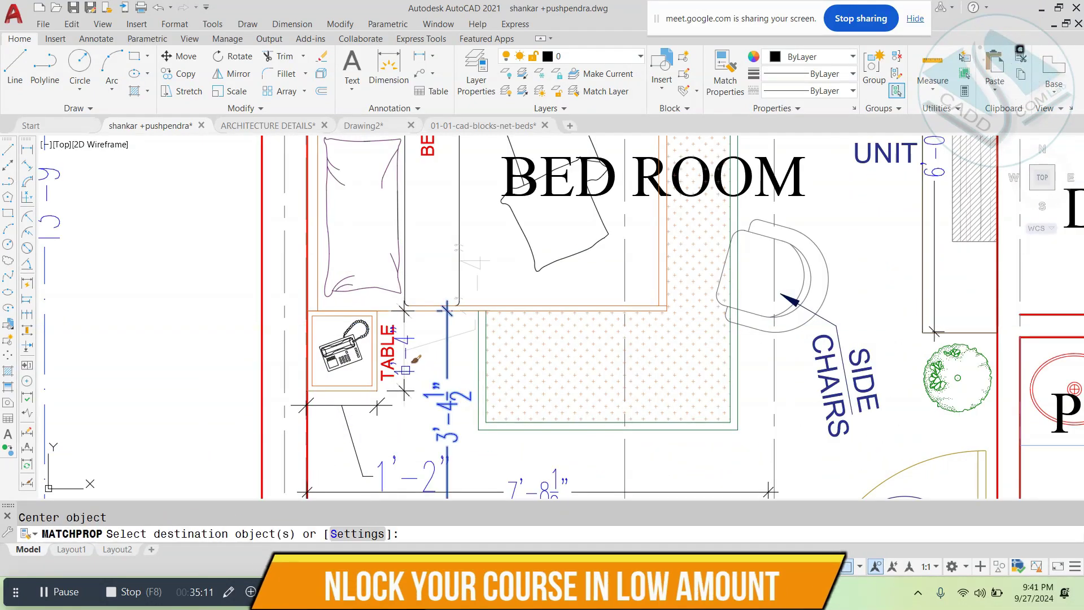
{"action": "left_click", "coordinate": [319, 398]}
{"action": "left_click", "coordinate": [350, 451]}
{"action": "scroll", "coordinate": [367, 407], "scroll_direction": "down", "scroll_amount": 4}
{"action": "key", "text": "Escape"}
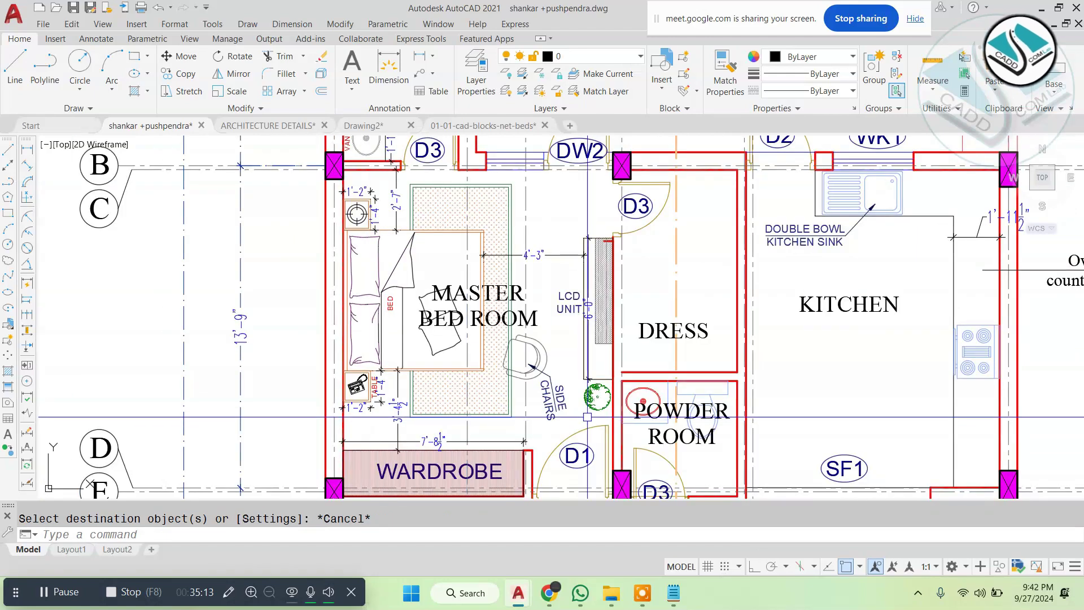
{"action": "middle_click_drag", "start_coordinate": [588, 416], "coordinate": [509, 424]}
{"action": "key", "text": "Escape"}
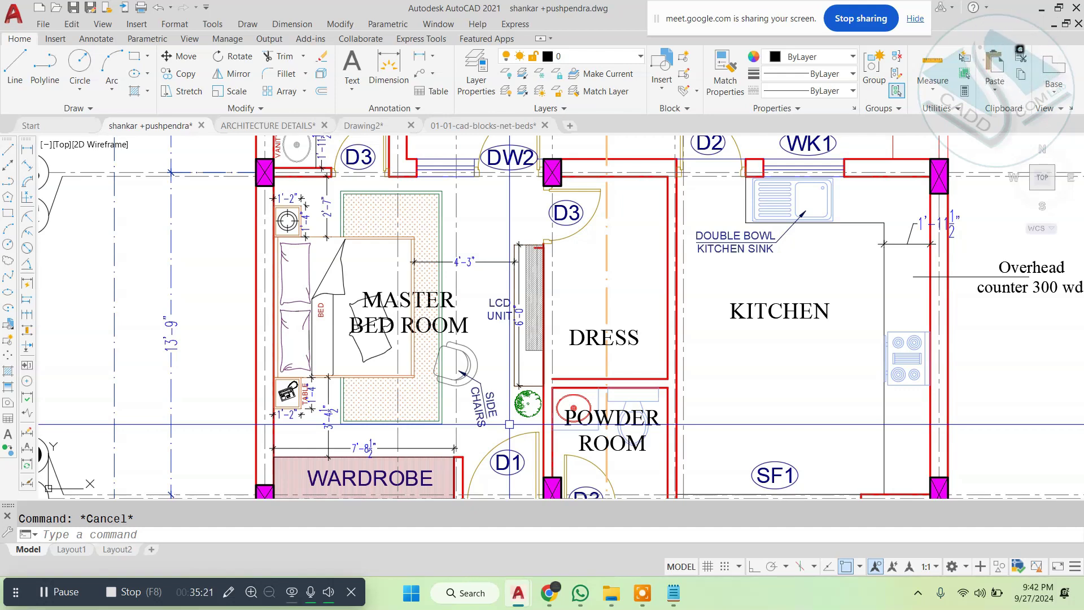
{"action": "scroll", "coordinate": [511, 422], "scroll_direction": "down", "scroll_amount": 8}
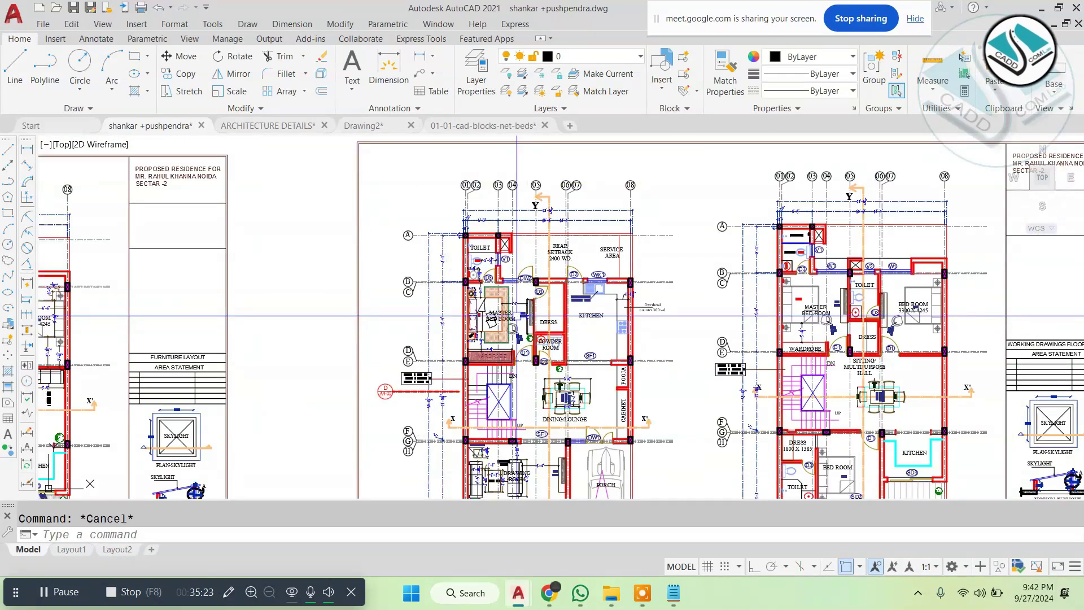
{"action": "scroll", "coordinate": [491, 321], "scroll_direction": "up", "scroll_amount": 8}
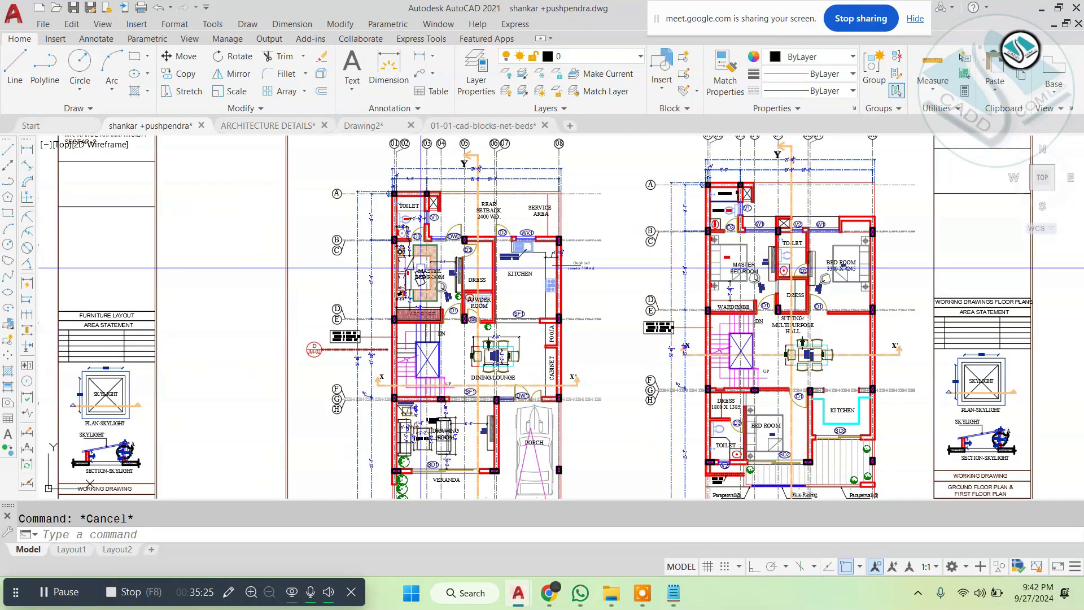
{"action": "middle_click_drag", "start_coordinate": [471, 277], "coordinate": [362, 281]}
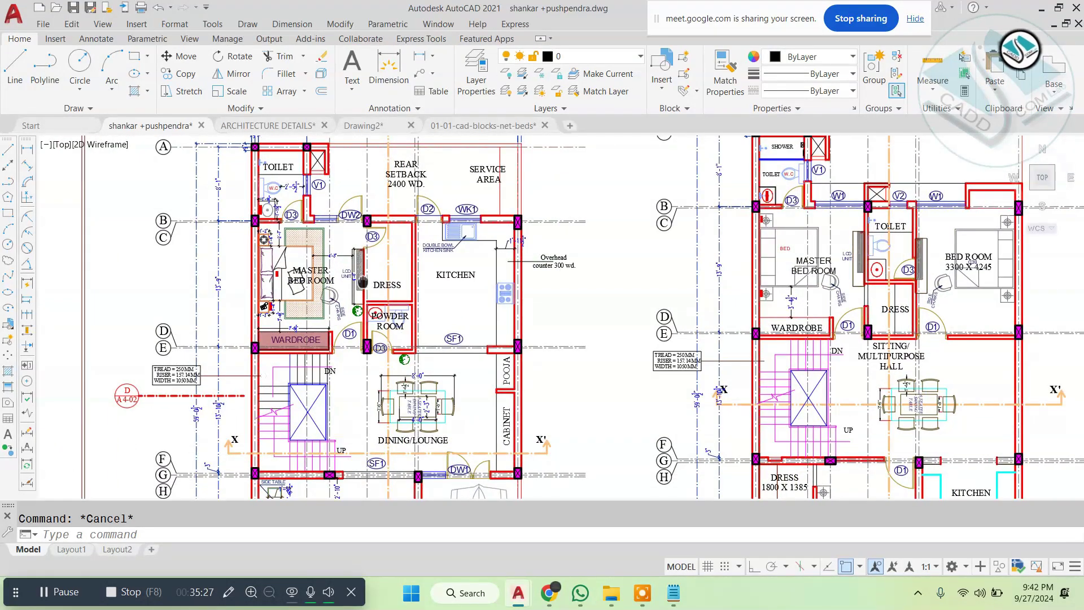
Step: Switch to File Explorer and open the VH_CollectionBrochure_Web PDF from the Vanity folder under Catalouge- materials
{"action": "mouse_move", "coordinate": [611, 590]}
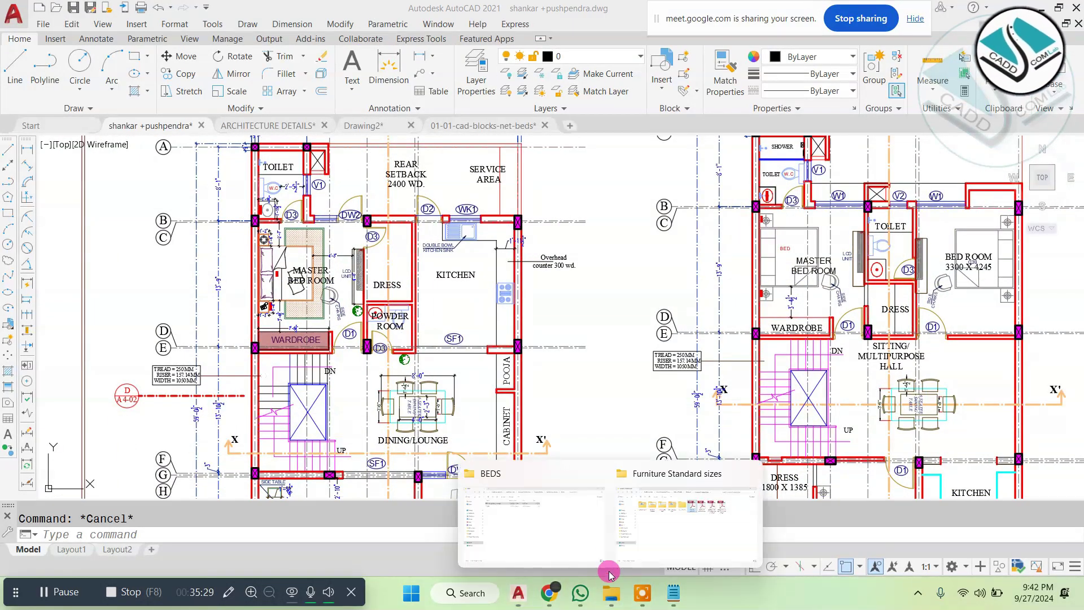
{"action": "left_click", "coordinate": [664, 524]}
{"action": "left_click", "coordinate": [14, 37]}
{"action": "left_click_drag", "start_coordinate": [316, 10], "coordinate": [309, 169]}
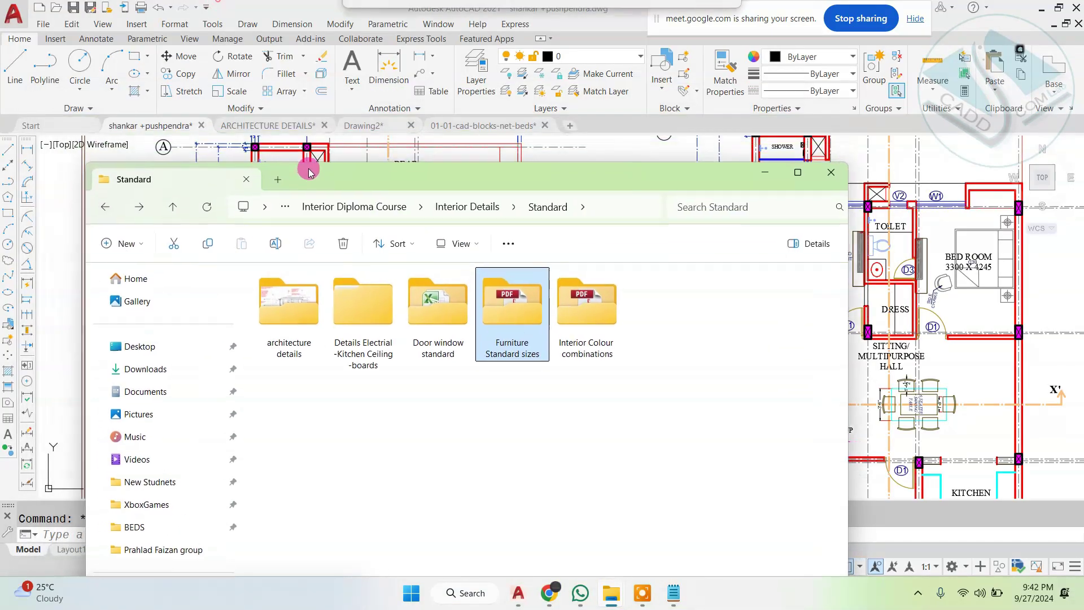
{"action": "left_click", "coordinate": [106, 208]}
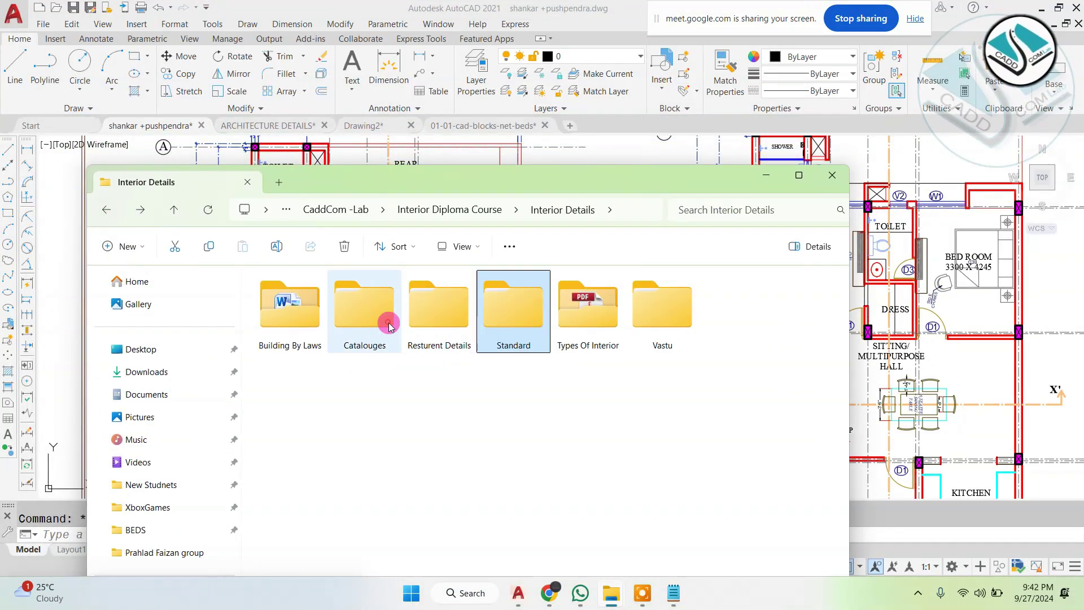
{"action": "double_click", "coordinate": [390, 326]}
{"action": "double_click", "coordinate": [291, 316]}
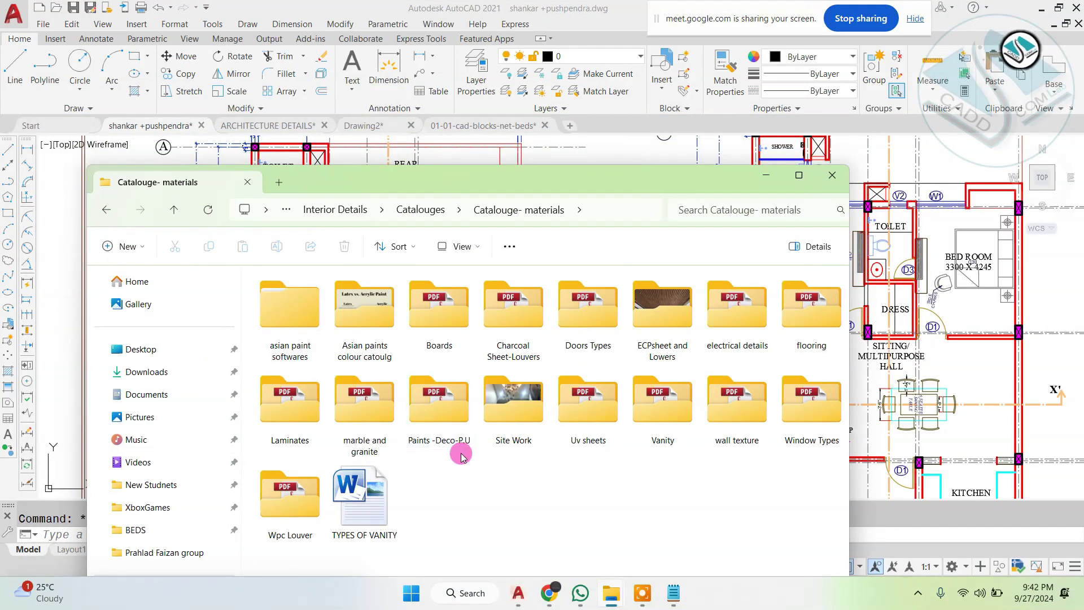
{"action": "double_click", "coordinate": [662, 402]}
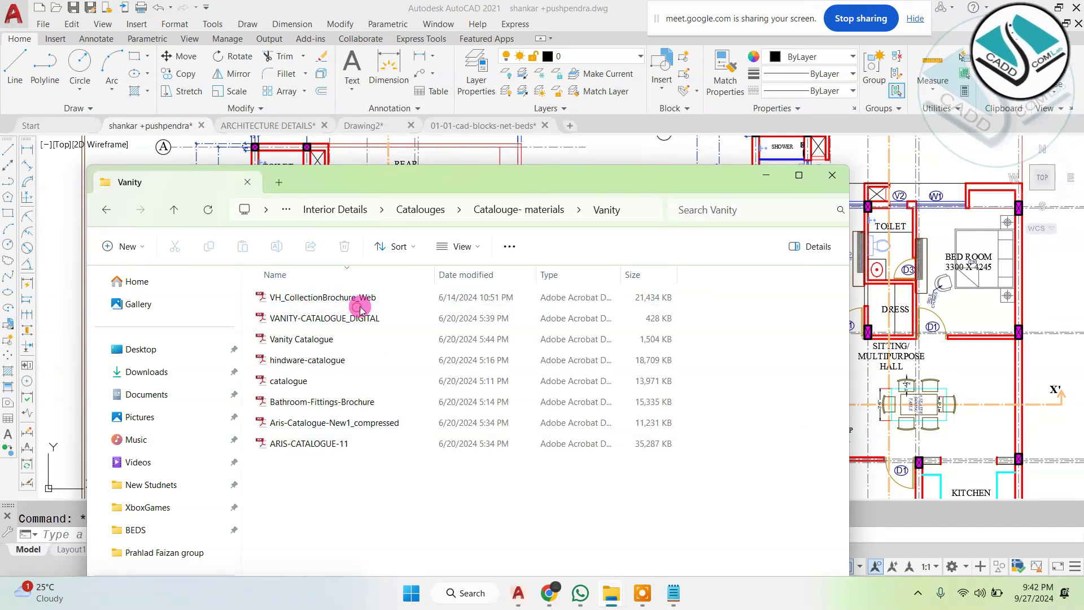
{"action": "double_click", "coordinate": [360, 300]}
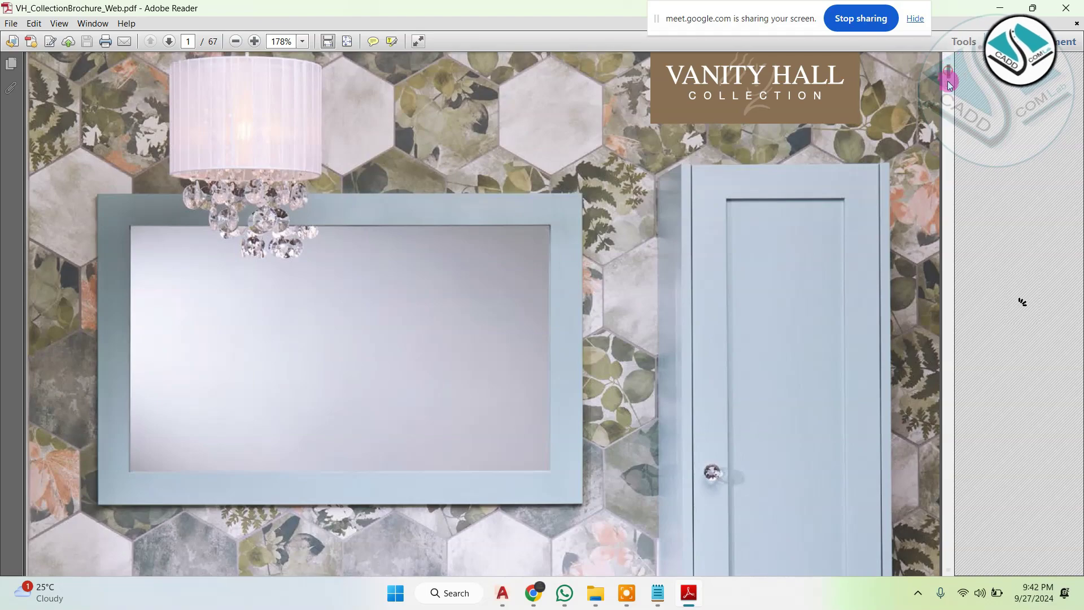
Step: Examine the dimensions table of the In-Frame Wall Hung Double Door Unit on page 16 of the brochure
{"action": "left_click_drag", "start_coordinate": [947, 80], "coordinate": [937, 187]}
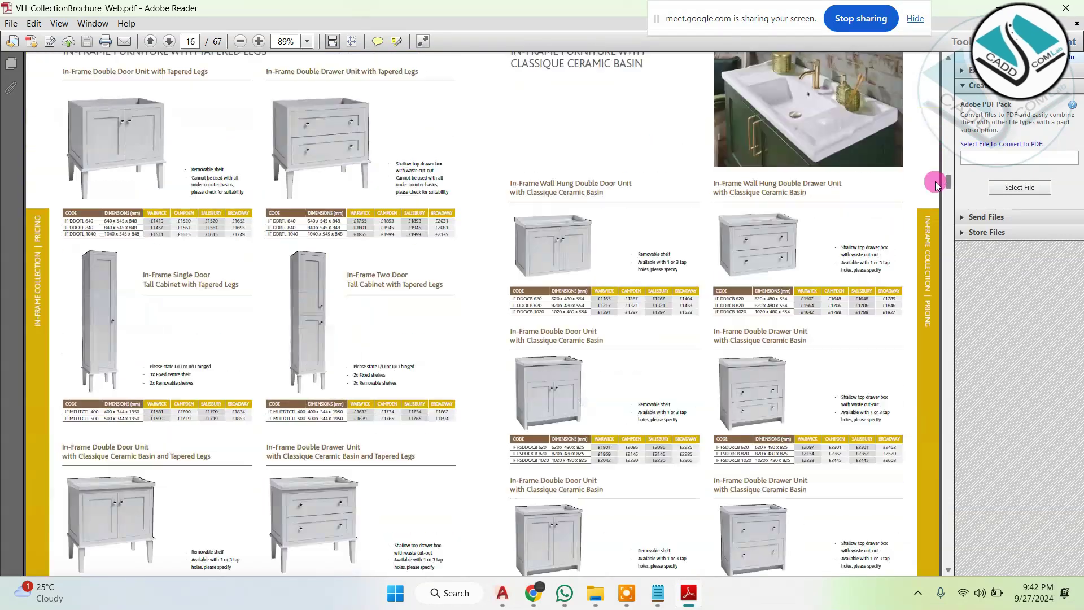
{"action": "right_click", "coordinate": [670, 228]}
{"action": "left_click", "coordinate": [651, 244]}
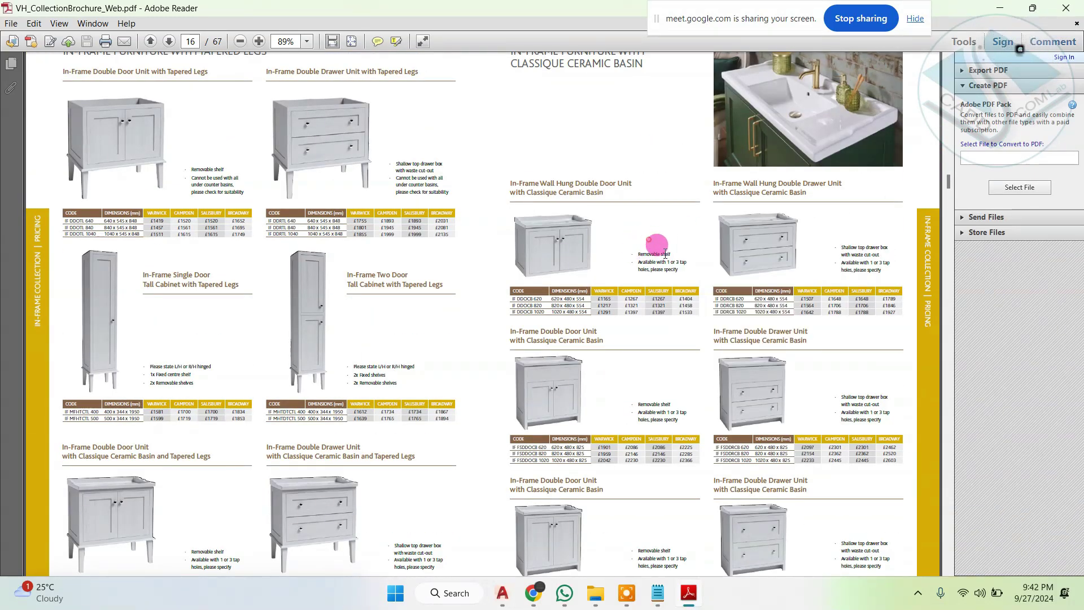
{"action": "scroll", "coordinate": [655, 244], "scroll_direction": "up", "scroll_amount": 6, "text": "ctrl"}
{"action": "scroll", "coordinate": [689, 245], "scroll_direction": "down", "scroll_amount": 1, "text": "ctrl"}
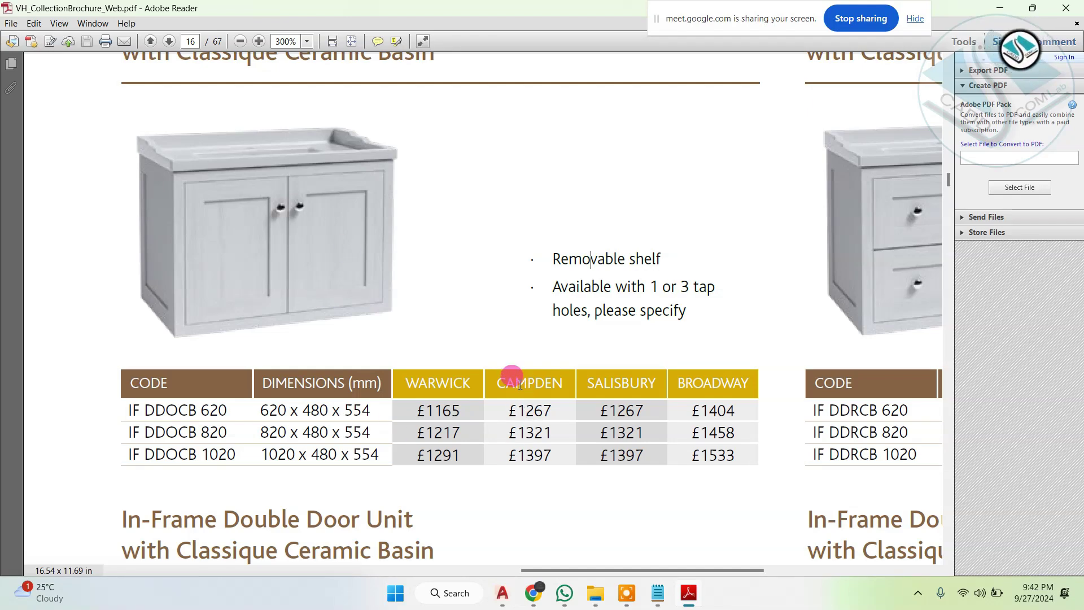
Step: Browse the brochure's Modular Collection pages as far as the Steel Grey design on page 22
{"action": "scroll", "coordinate": [514, 386], "scroll_direction": "down", "scroll_amount": 5}
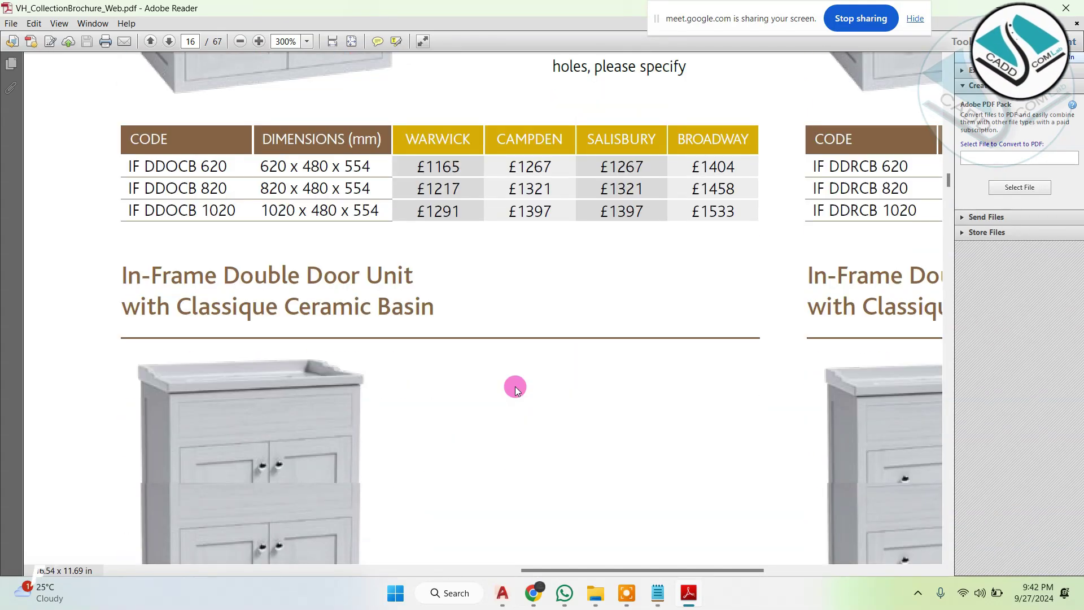
{"action": "scroll", "coordinate": [520, 362], "scroll_direction": "down", "scroll_amount": 3, "text": "ctrl"}
{"action": "scroll", "coordinate": [519, 361], "scroll_direction": "down", "scroll_amount": 4, "text": "ctrl"}
{"action": "scroll", "coordinate": [515, 352], "scroll_direction": "down", "scroll_amount": 10}
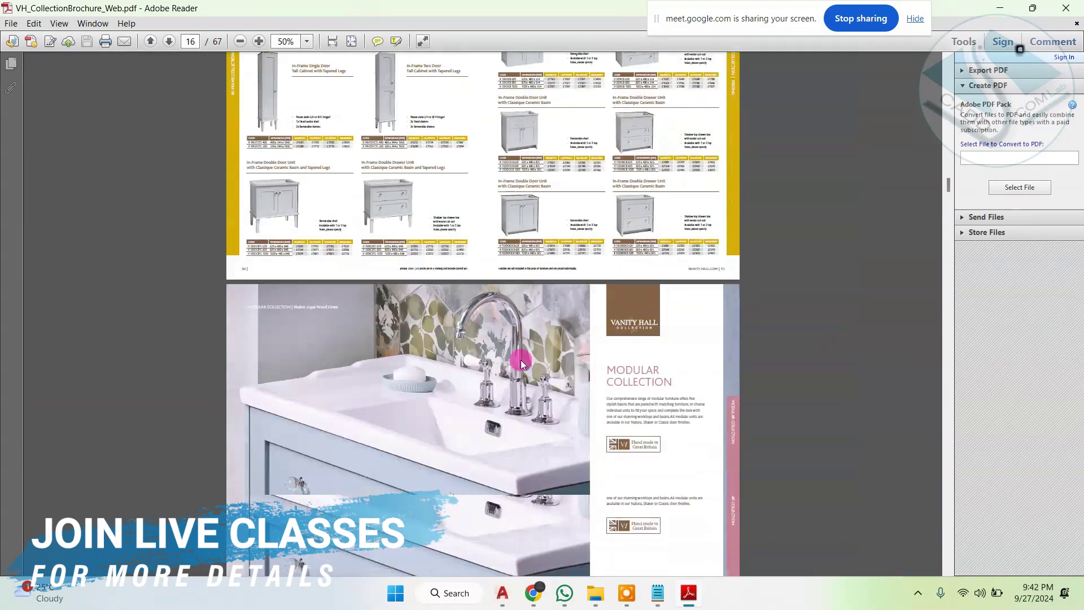
{"action": "scroll", "coordinate": [519, 357], "scroll_direction": "down", "scroll_amount": 15}
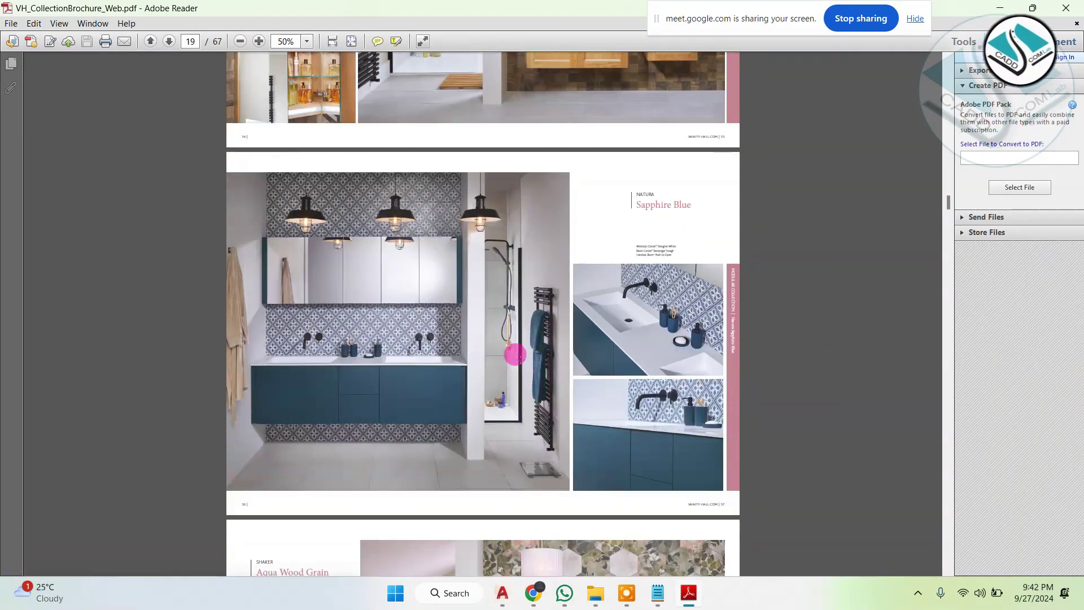
{"action": "scroll", "coordinate": [520, 357], "scroll_direction": "down", "scroll_amount": 20}
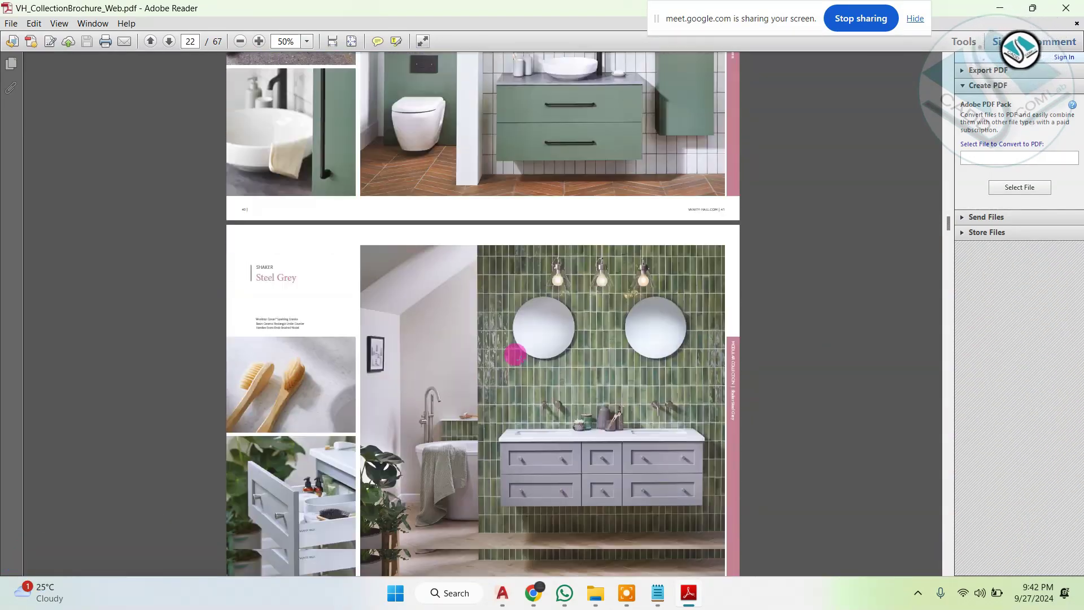
Step: Look over the Modular Collection door styles, painted finishes and wood finishes on page 24 of the brochure
{"action": "scroll", "coordinate": [515, 353], "scroll_direction": "down", "scroll_amount": 6}
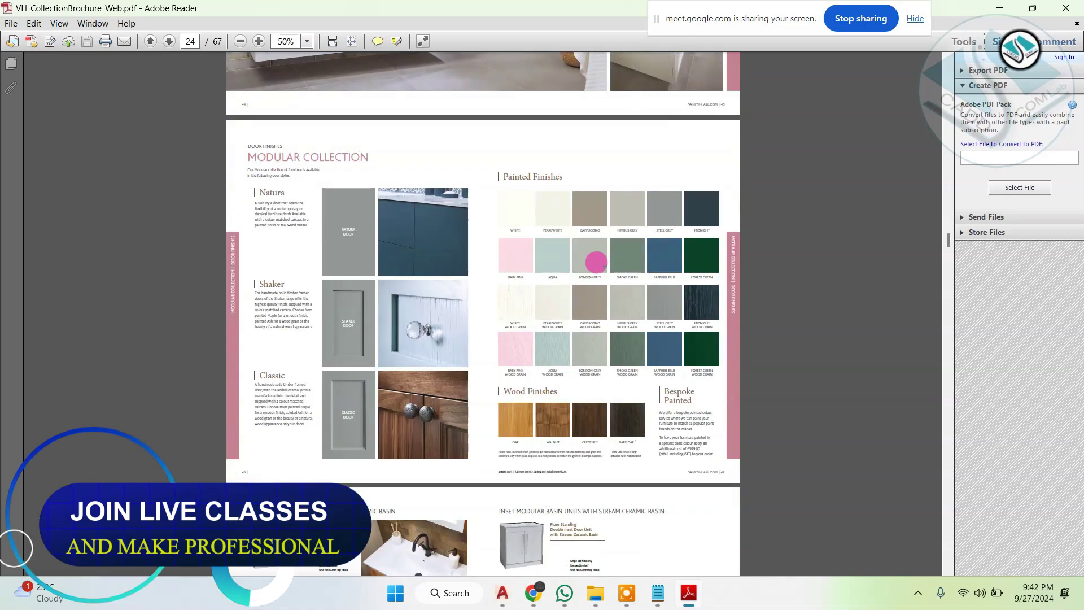
{"action": "scroll", "coordinate": [594, 260], "scroll_direction": "up", "scroll_amount": 3, "text": "ctrl"}
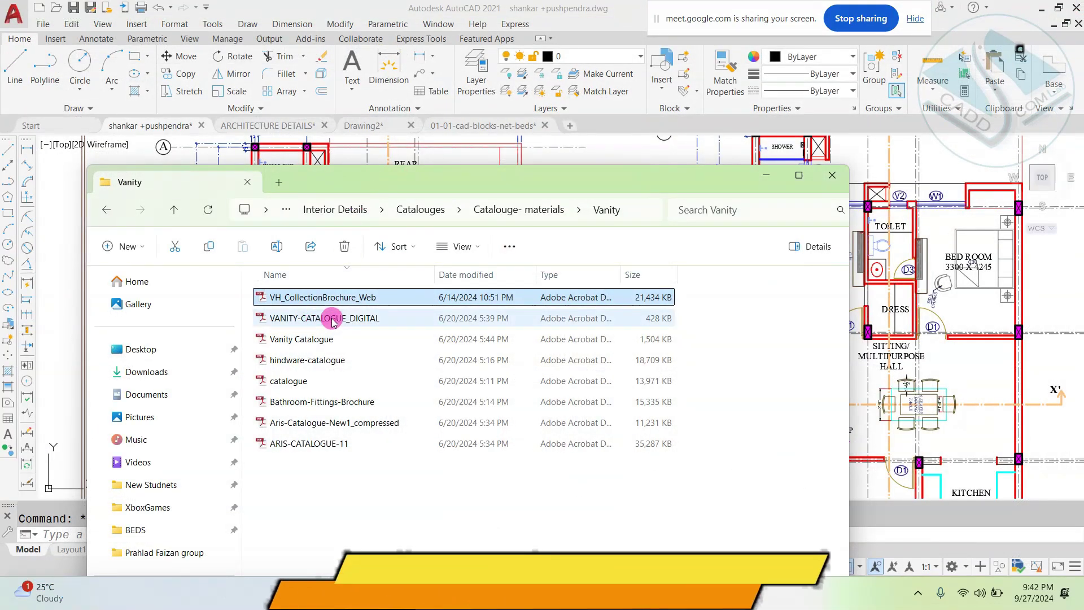
Step: Open the VANITY-CATALOGUE_DIGITAL PDF from the Vanity folder and browse to the Construction & Finishes section on page 4
{"action": "double_click", "coordinate": [339, 252]}
{"action": "scroll", "coordinate": [564, 373], "scroll_direction": "down", "scroll_amount": 5}
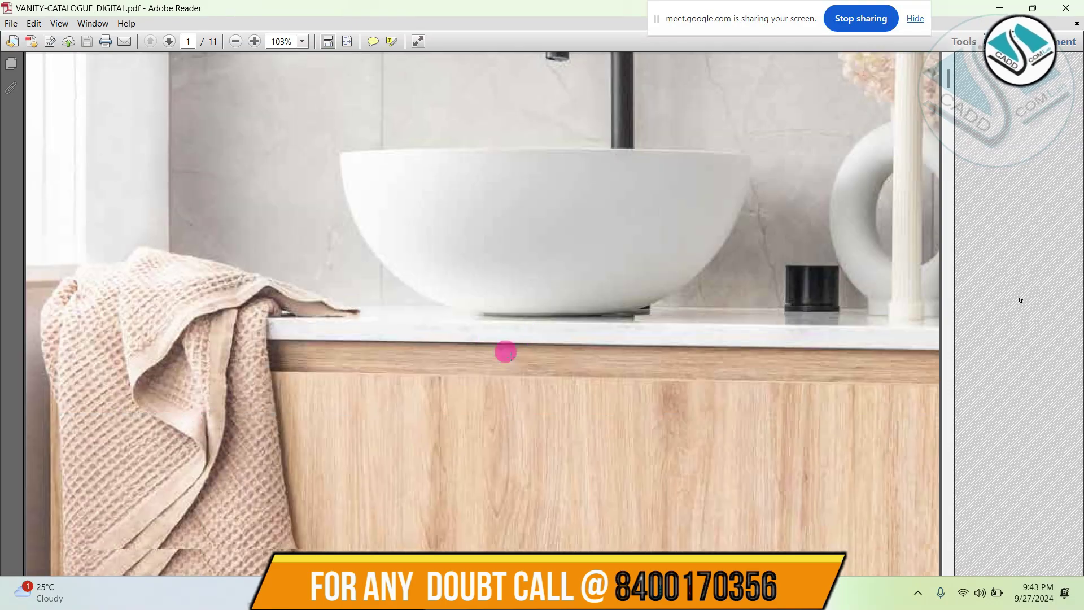
{"action": "scroll", "coordinate": [491, 333], "scroll_direction": "down", "scroll_amount": 15}
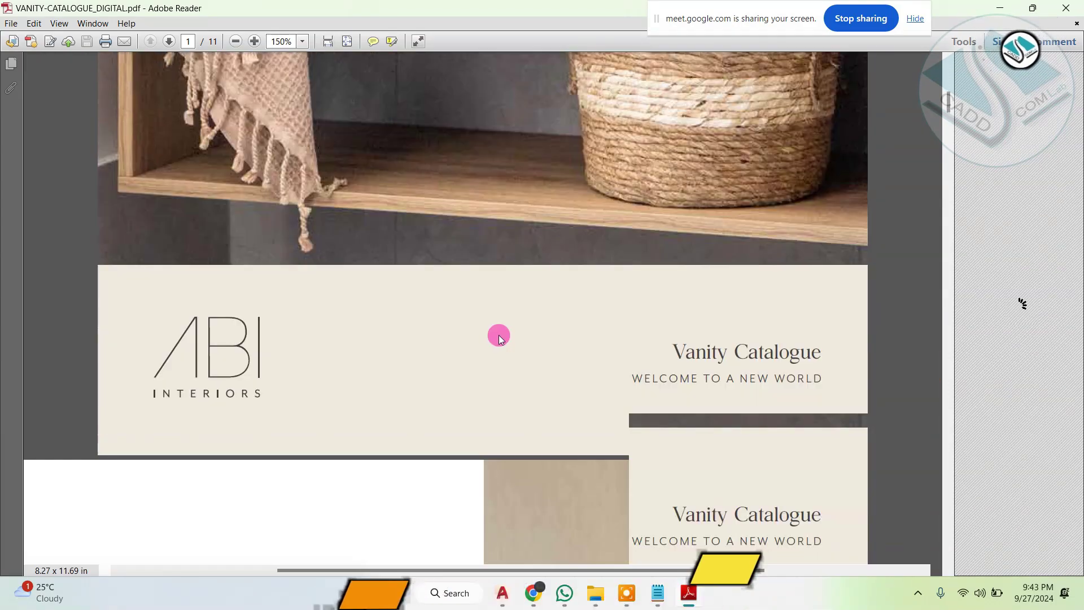
{"action": "scroll", "coordinate": [944, 134], "scroll_direction": "down", "scroll_amount": 10}
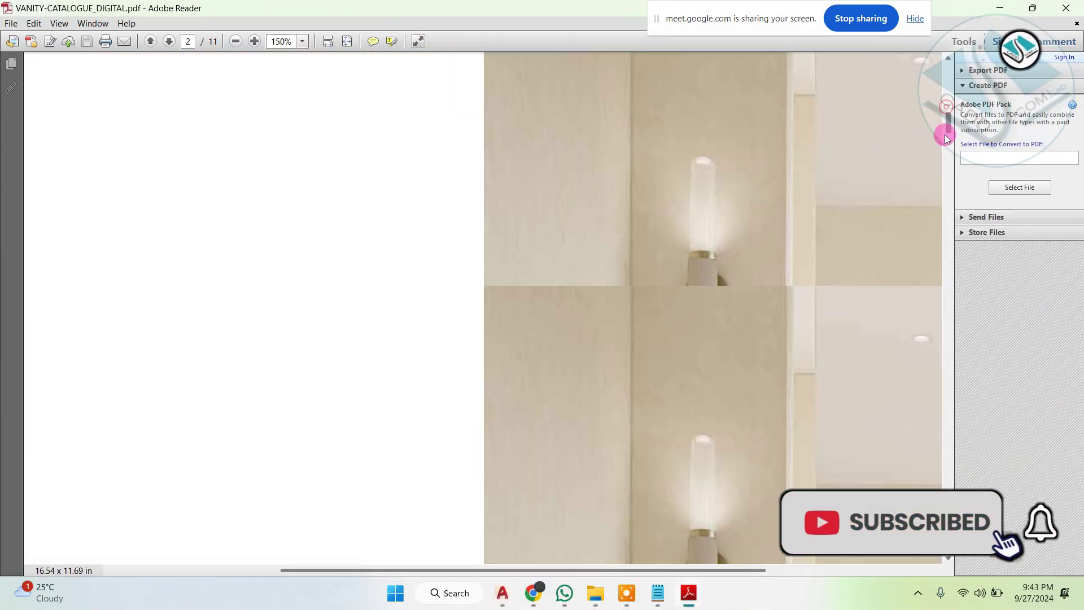
{"action": "scroll", "coordinate": [530, 263], "scroll_direction": "down", "scroll_amount": 2, "text": "ctrl"}
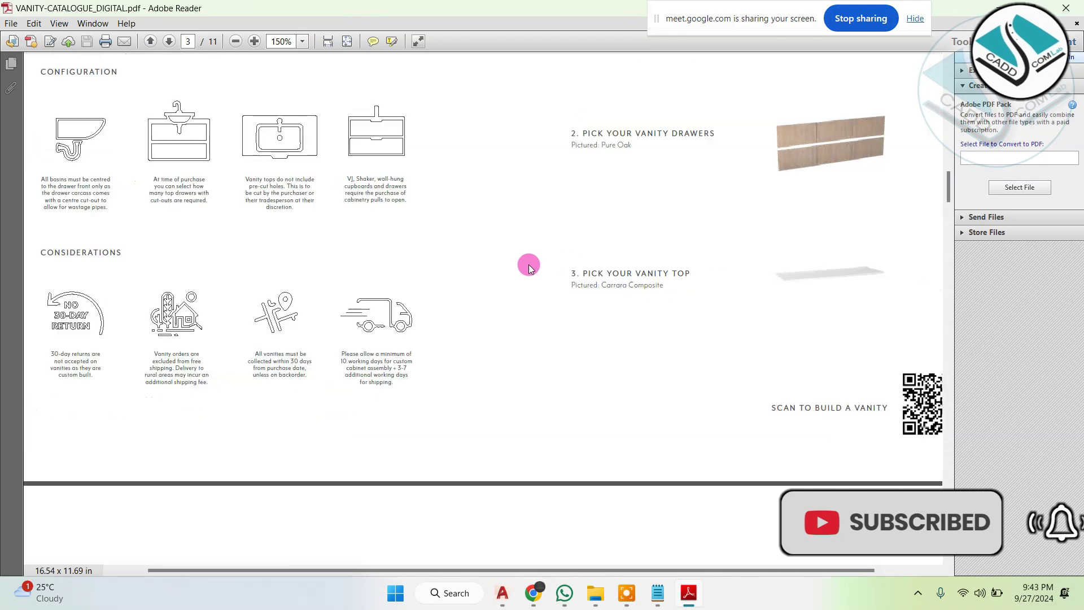
{"action": "scroll", "coordinate": [528, 264], "scroll_direction": "down", "scroll_amount": 10}
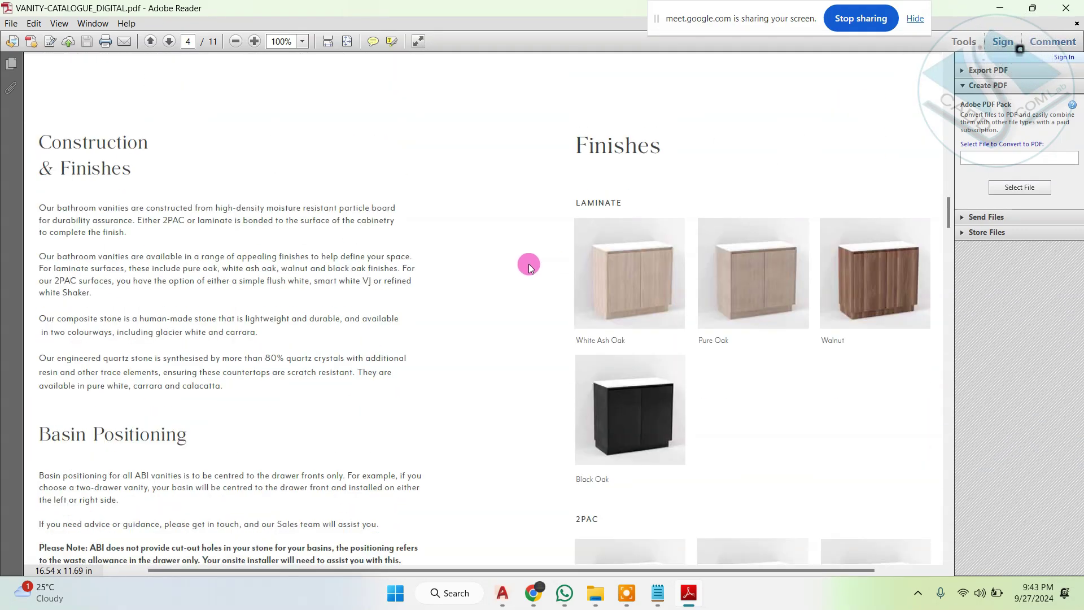
{"action": "scroll", "coordinate": [646, 261], "scroll_direction": "down", "scroll_amount": 3, "text": "ctrl"}
{"action": "scroll", "coordinate": [442, 276], "scroll_direction": "up", "scroll_amount": 3, "text": "ctrl"}
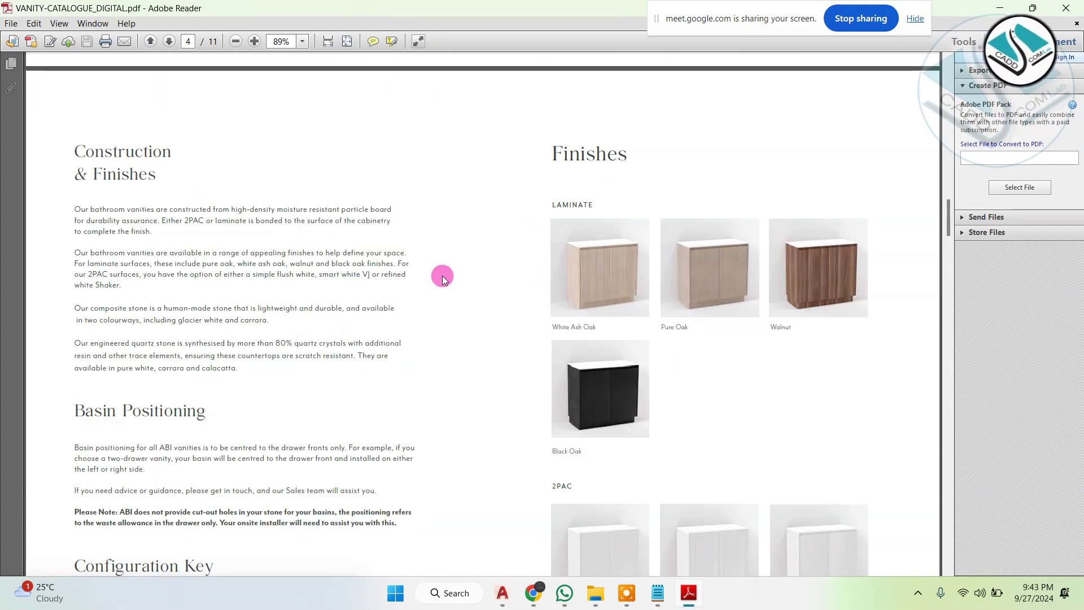
{"action": "scroll", "coordinate": [442, 275], "scroll_direction": "down", "scroll_amount": 5}
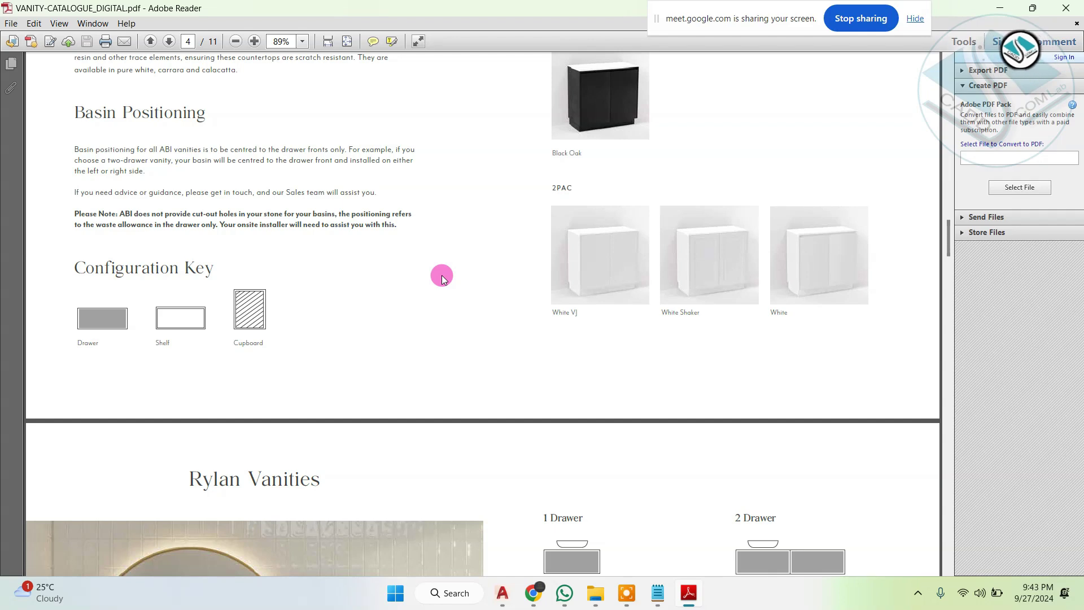
Step: Examine the Rylan Vanities drawer configurations and sizes on page 5, including the pictured 2-drawer unit
{"action": "scroll", "coordinate": [442, 275], "scroll_direction": "down", "scroll_amount": 5}
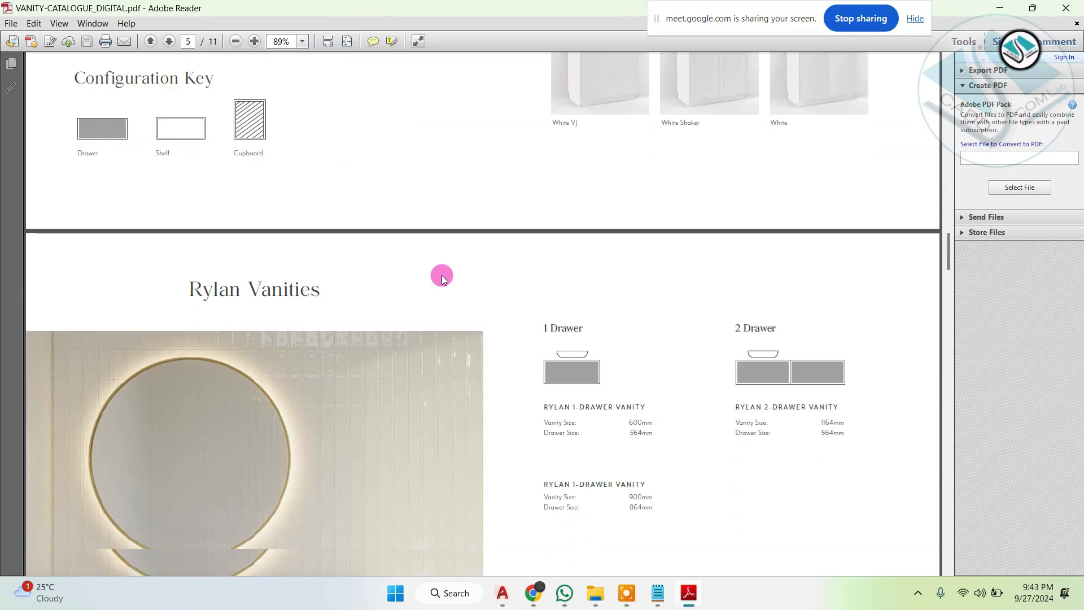
{"action": "scroll", "coordinate": [442, 275], "scroll_direction": "down", "scroll_amount": 2}
{"action": "scroll", "coordinate": [737, 354], "scroll_direction": "up", "scroll_amount": 3, "text": "ctrl"}
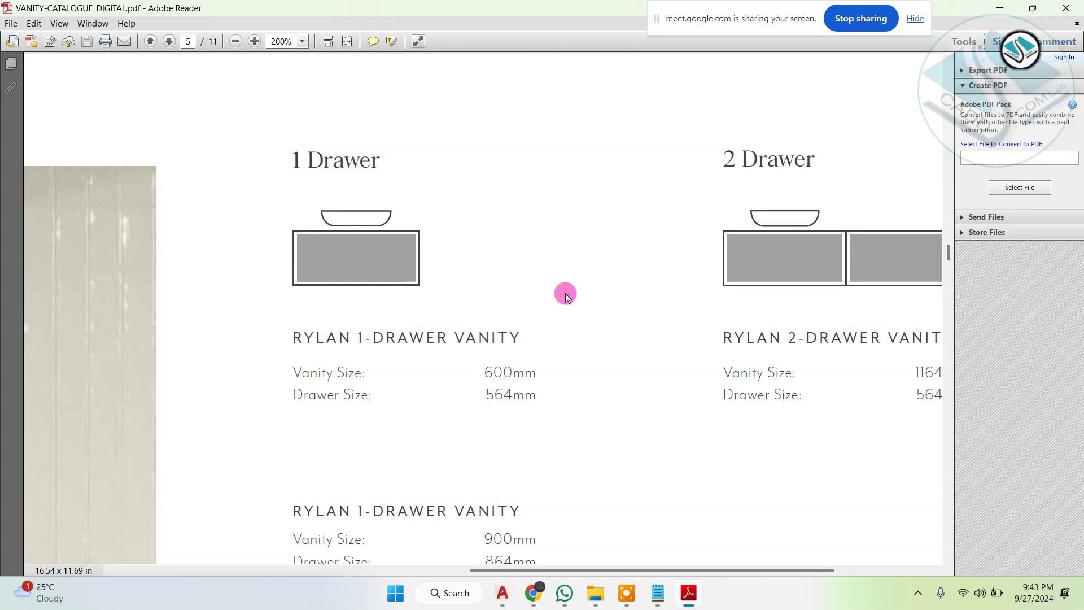
{"action": "scroll", "coordinate": [526, 306], "scroll_direction": "down", "scroll_amount": 5, "text": "ctrl"}
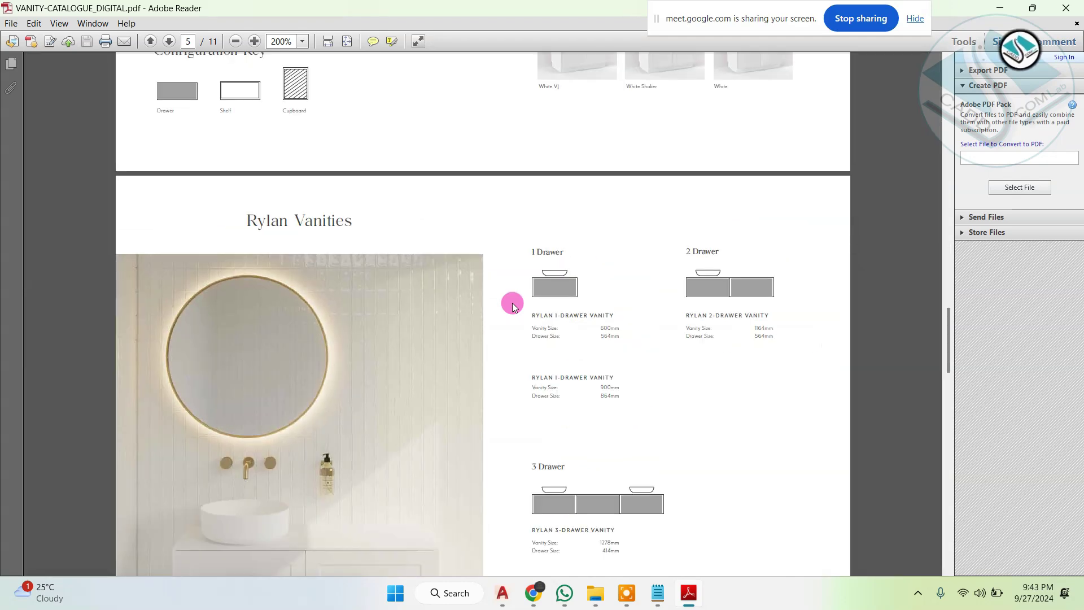
{"action": "scroll", "coordinate": [504, 309], "scroll_direction": "down", "scroll_amount": 1}
{"action": "scroll", "coordinate": [315, 543], "scroll_direction": "up", "scroll_amount": 3, "text": "ctrl"}
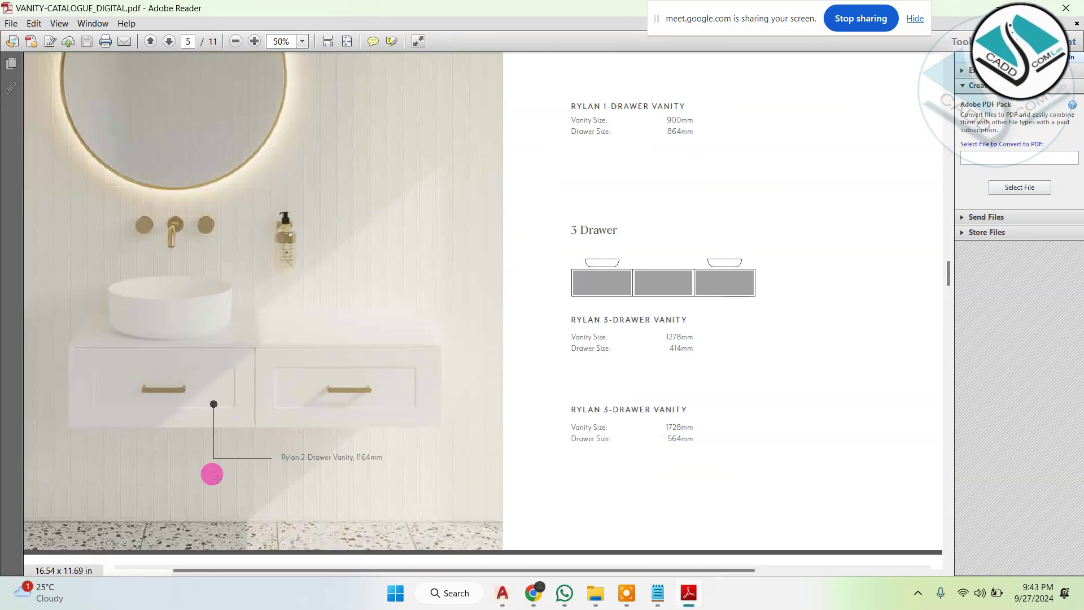
{"action": "scroll", "coordinate": [217, 479], "scroll_direction": "up", "scroll_amount": 1, "text": "ctrl"}
{"action": "scroll", "coordinate": [74, 428], "scroll_direction": "up", "scroll_amount": 1, "text": "ctrl"}
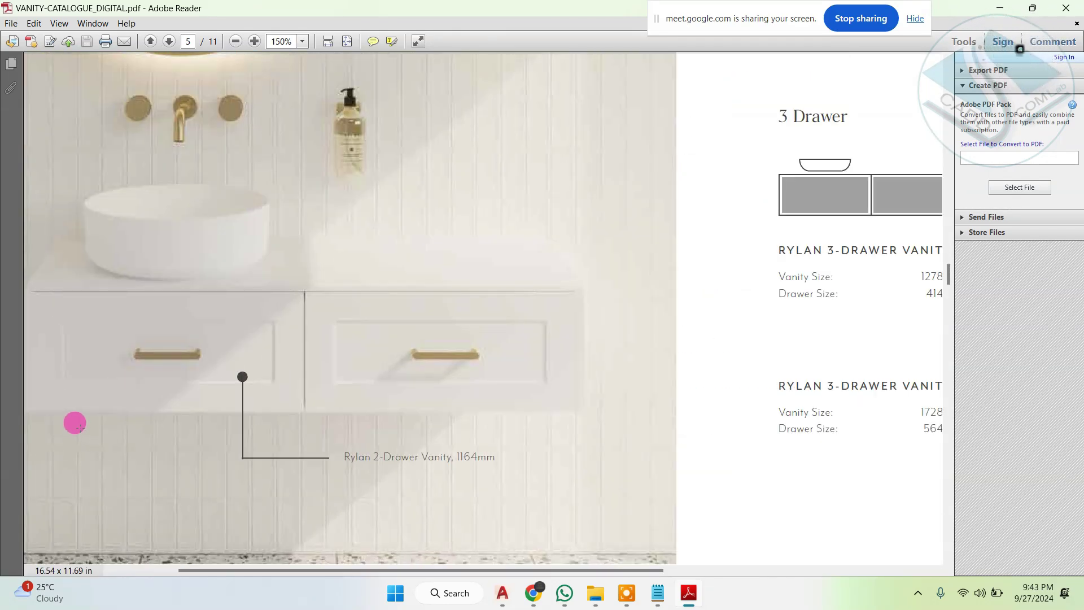
{"action": "scroll", "coordinate": [163, 432], "scroll_direction": "down", "scroll_amount": 2, "text": "ctrl"}
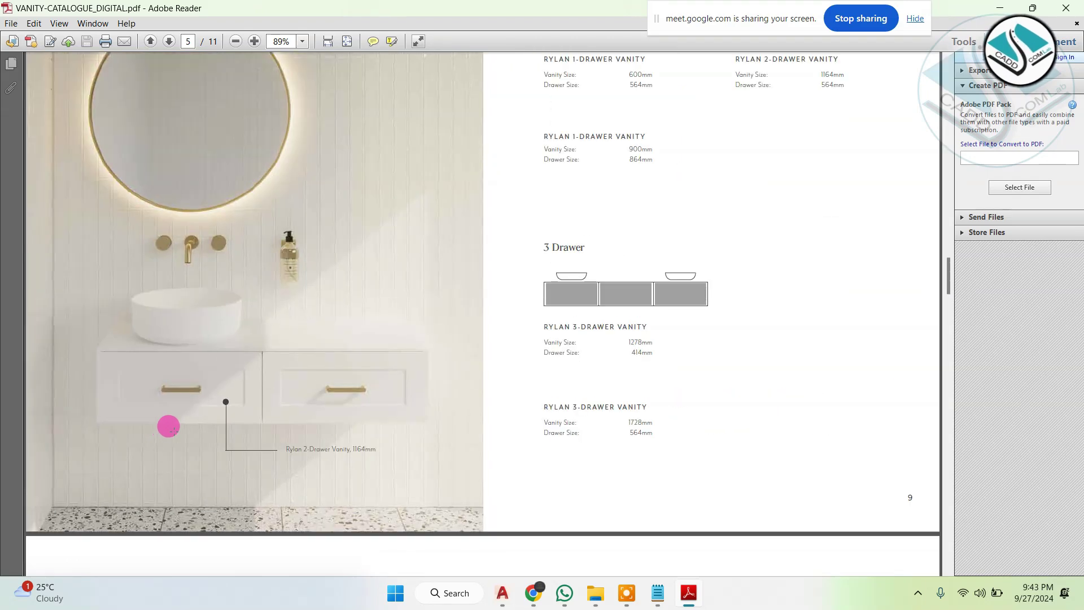
Step: Examine the Kyah 1-drawer vanities with shelf and their vanity and drawer sizes on page 6
{"action": "scroll", "coordinate": [535, 345], "scroll_direction": "down", "scroll_amount": 2, "text": "ctrl"}
{"action": "scroll", "coordinate": [435, 339], "scroll_direction": "down", "scroll_amount": 4}
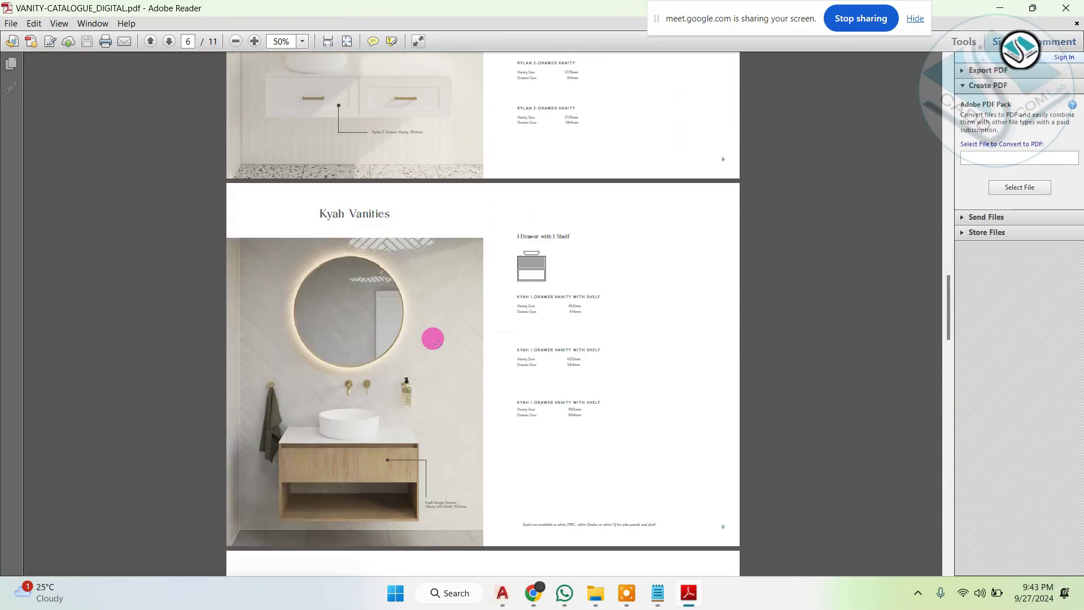
{"action": "scroll", "coordinate": [441, 338], "scroll_direction": "up", "scroll_amount": 1, "text": "ctrl"}
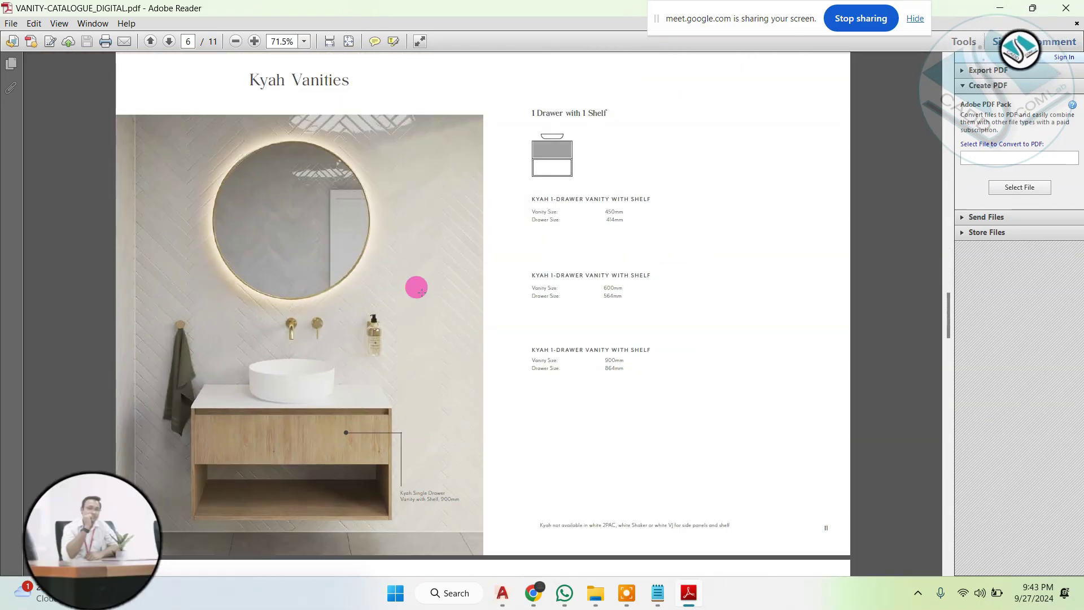
{"action": "scroll", "coordinate": [275, 87], "scroll_direction": "up", "scroll_amount": 3, "text": "ctrl"}
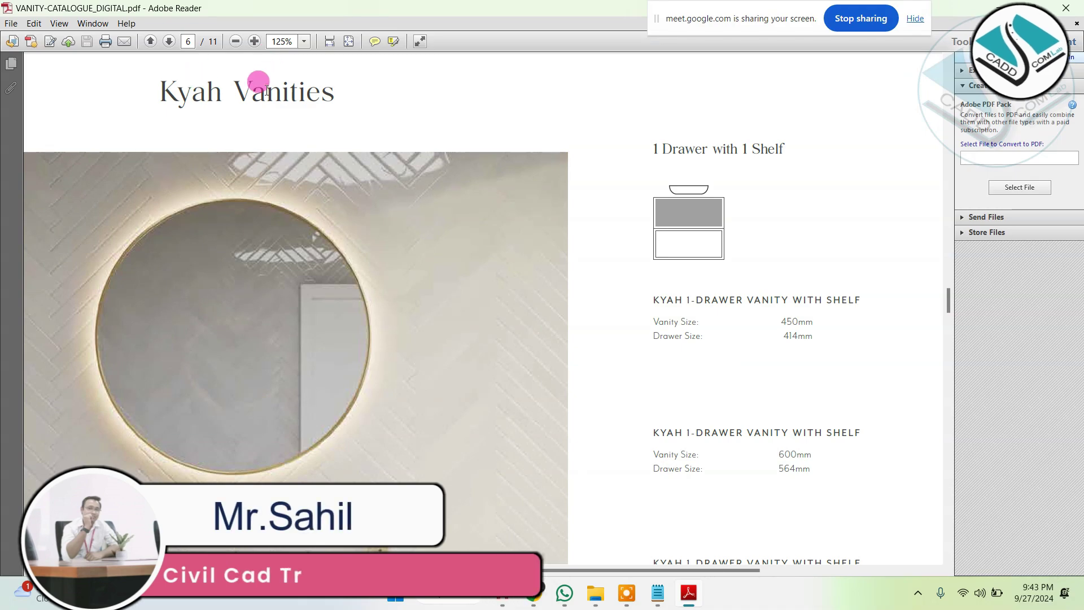
{"action": "scroll", "coordinate": [281, 364], "scroll_direction": "up", "scroll_amount": 1, "text": "ctrl"}
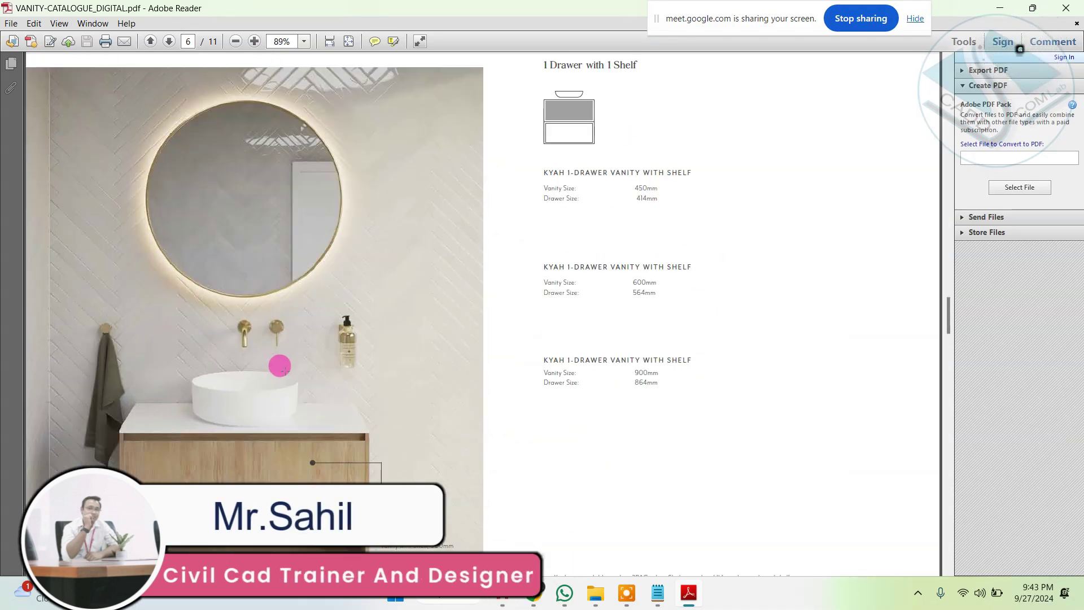
{"action": "scroll", "coordinate": [670, 153], "scroll_direction": "up", "scroll_amount": 3, "text": "ctrl"}
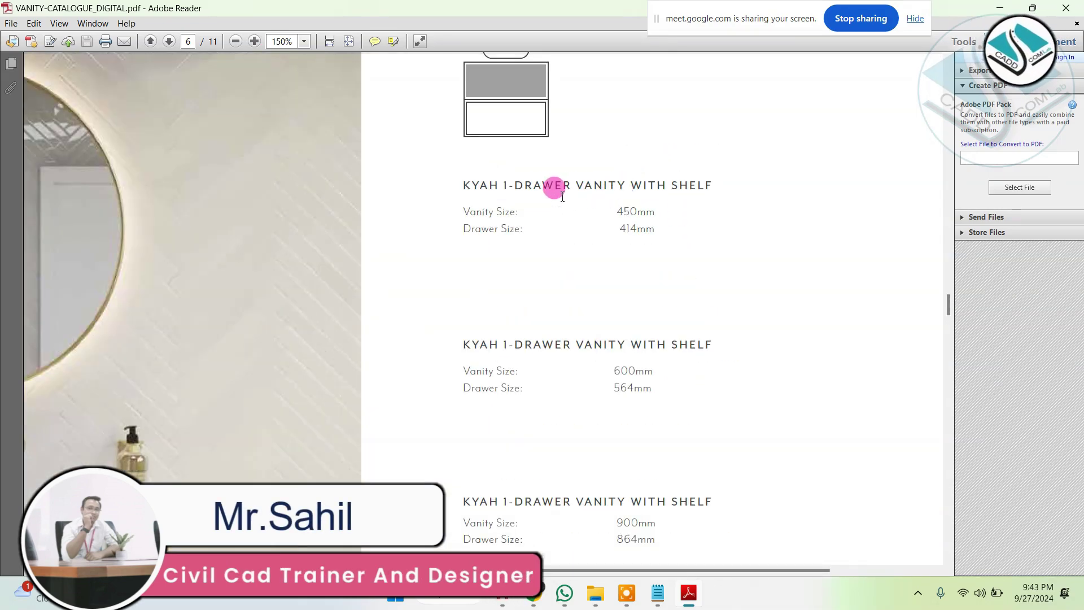
{"action": "scroll", "coordinate": [537, 189], "scroll_direction": "down", "scroll_amount": 2, "text": "ctrl"}
Step: Browse the Addison, Archer and Arki vanity layouts and sizes through to the warranty and care guide on page 10
{"action": "scroll", "coordinate": [517, 226], "scroll_direction": "down", "scroll_amount": 10}
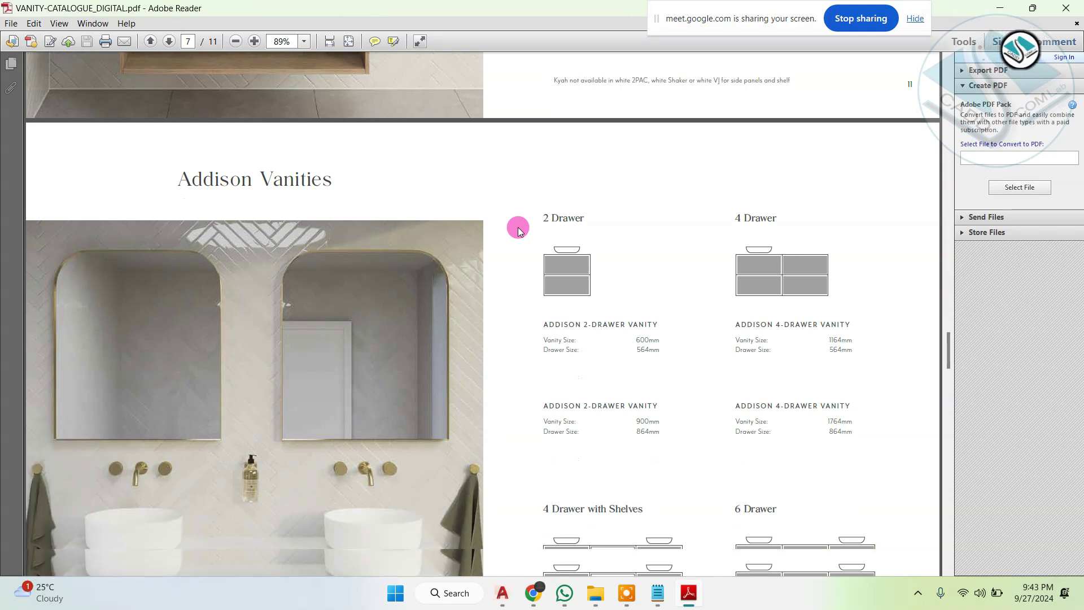
{"action": "scroll", "coordinate": [518, 232], "scroll_direction": "down", "scroll_amount": 5}
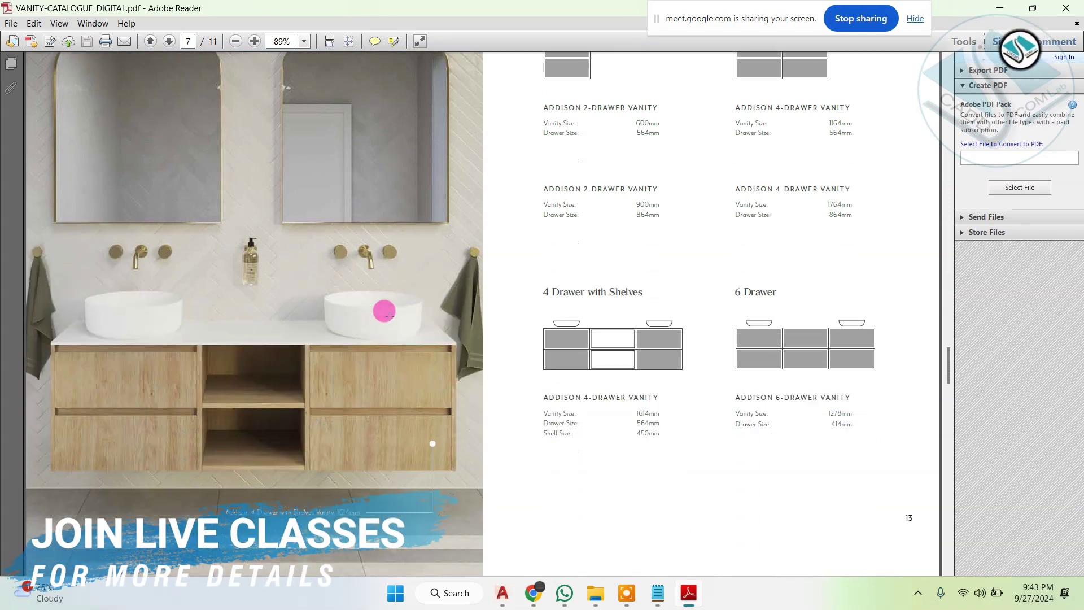
{"action": "scroll", "coordinate": [389, 315], "scroll_direction": "down", "scroll_amount": 12}
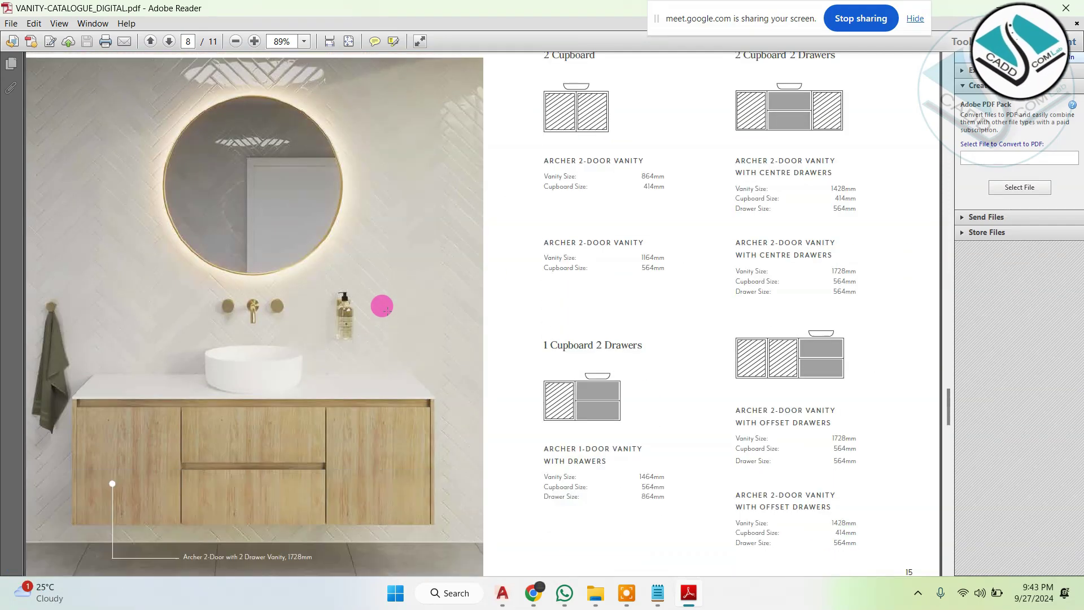
{"action": "scroll", "coordinate": [387, 310], "scroll_direction": "down", "scroll_amount": 14}
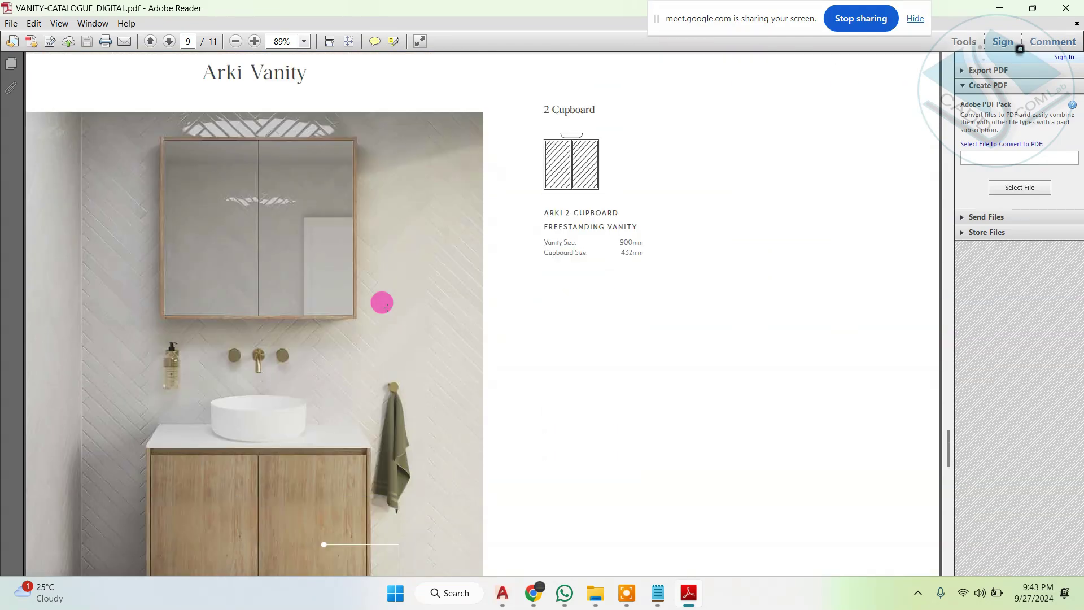
{"action": "scroll", "coordinate": [383, 304], "scroll_direction": "down", "scroll_amount": 15}
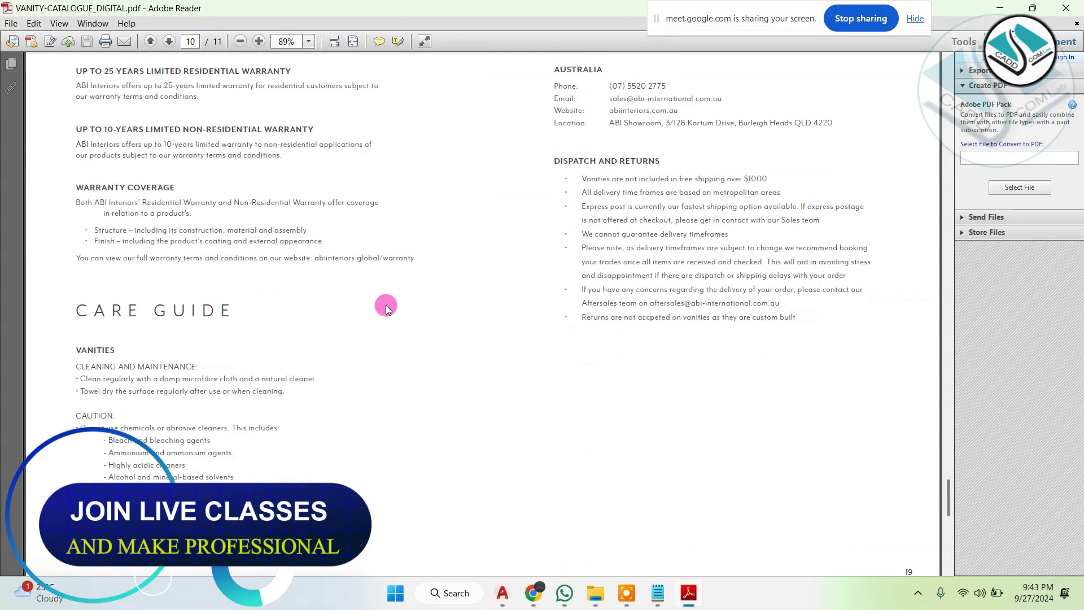
Step: Close the vanity catalogue, open the hindware-catalogue PDF and browse to the One Piece Closets on page 10
{"action": "left_click", "coordinate": [1081, 1]}
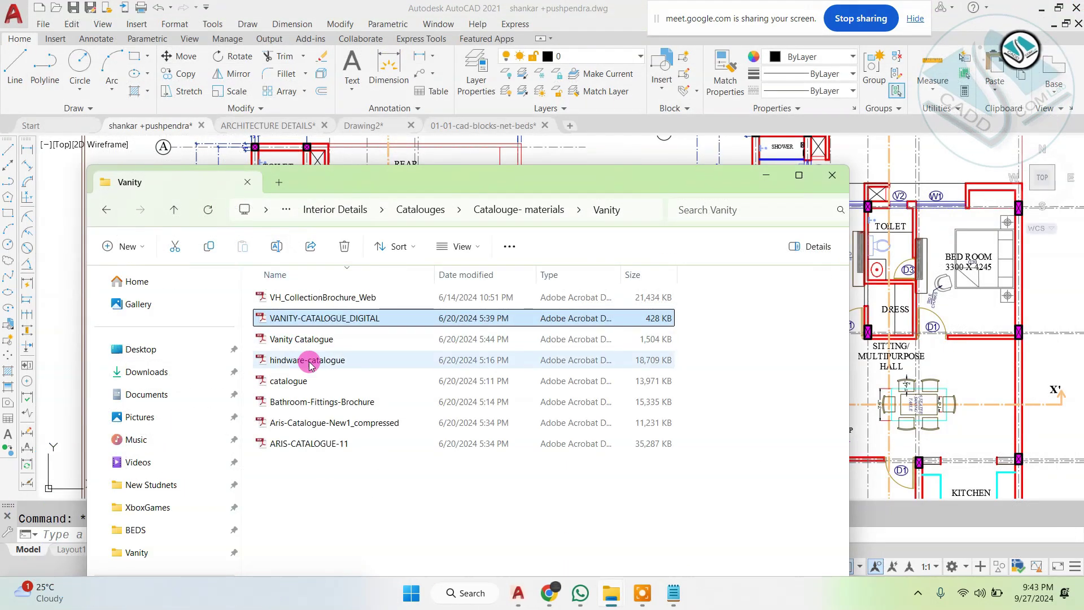
{"action": "left_click", "coordinate": [341, 367]}
{"action": "double_click", "coordinate": [342, 361]}
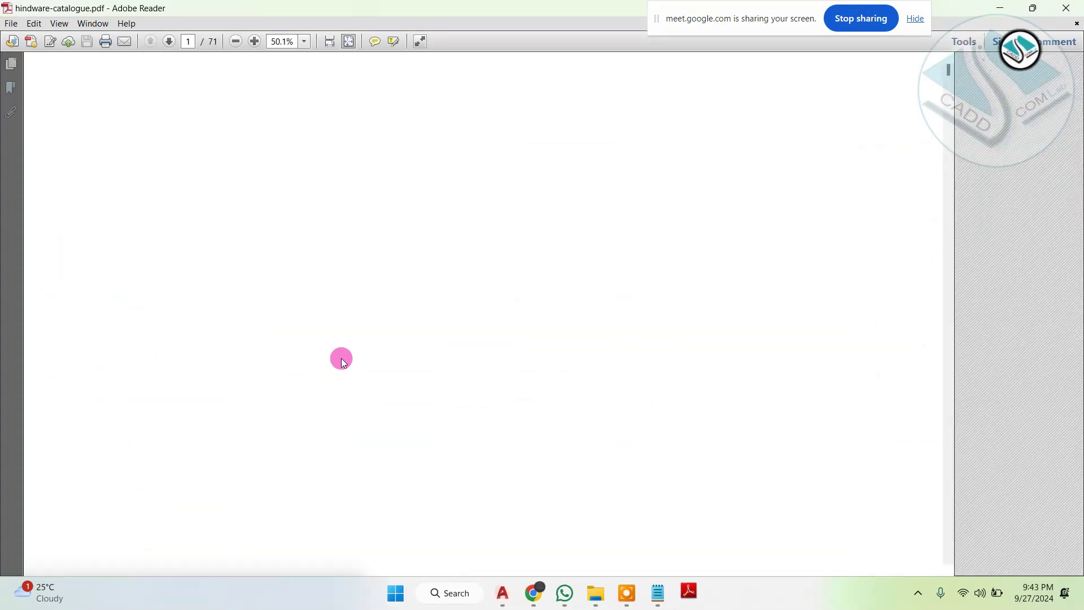
{"action": "scroll", "coordinate": [339, 361], "scroll_direction": "down", "scroll_amount": 15}
{"action": "scroll", "coordinate": [333, 378], "scroll_direction": "down", "scroll_amount": 20}
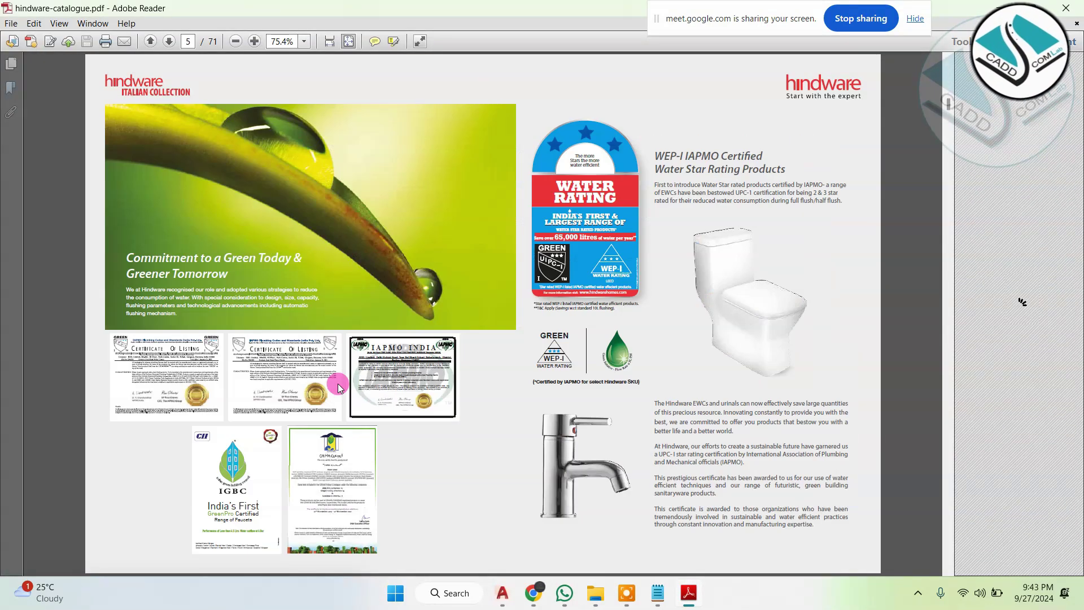
{"action": "scroll", "coordinate": [361, 356], "scroll_direction": "down", "scroll_amount": 5}
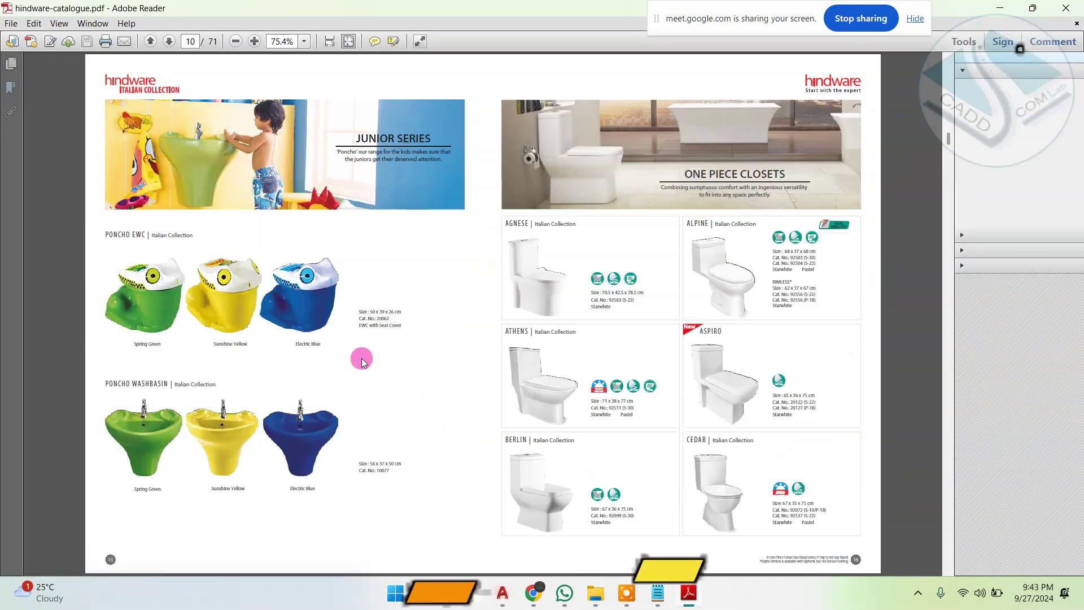
Step: Examine the Agnese closet's size among the One Piece Closets and continue to the Coupled Closets on page 16
{"action": "scroll", "coordinate": [293, 260], "scroll_direction": "up", "scroll_amount": 3}
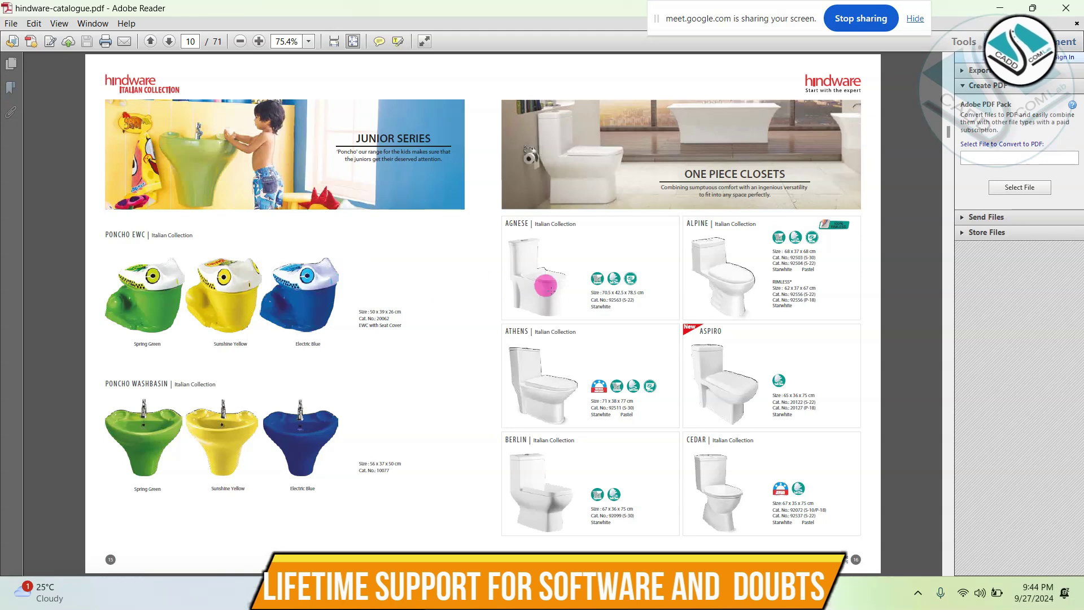
{"action": "scroll", "coordinate": [545, 285], "scroll_direction": "up", "scroll_amount": 5, "text": "ctrl"}
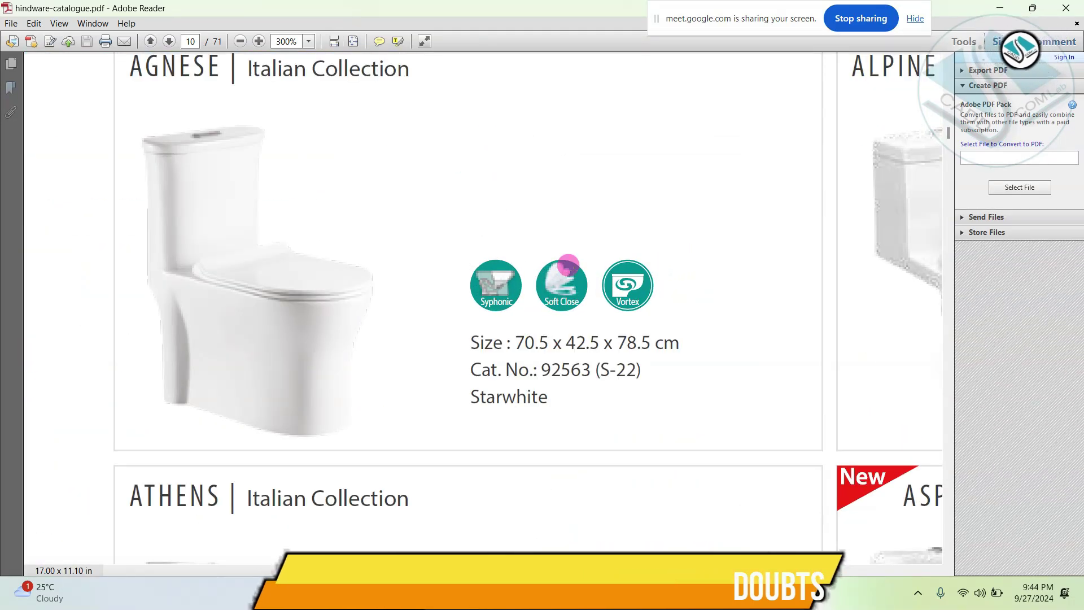
{"action": "scroll", "coordinate": [567, 265], "scroll_direction": "down", "scroll_amount": 2, "text": "ctrl"}
{"action": "mouse_move", "coordinate": [44, 587]}
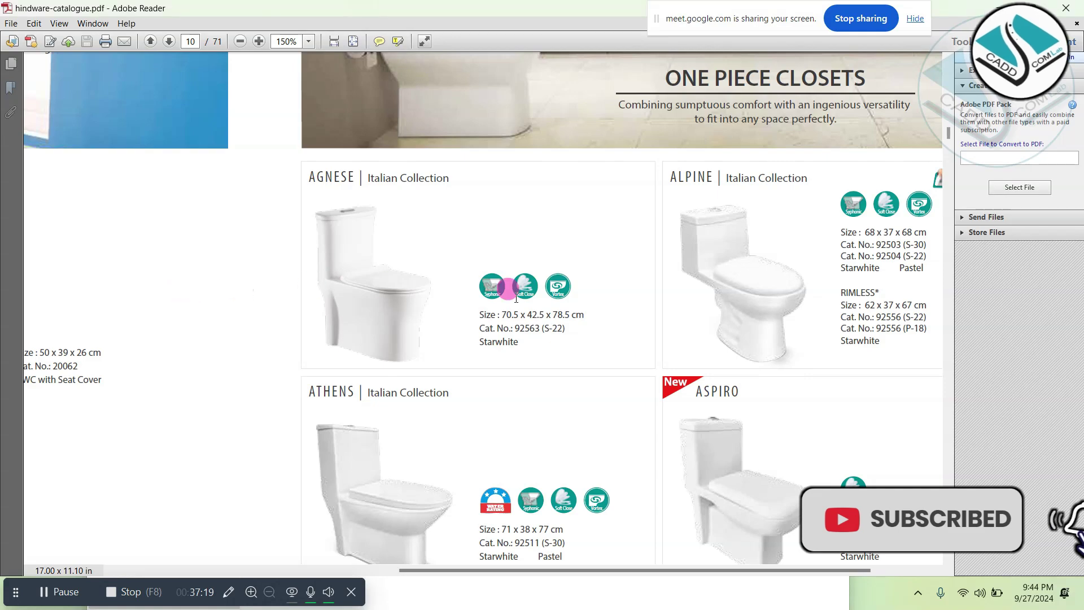
{"action": "scroll", "coordinate": [522, 303], "scroll_direction": "down", "scroll_amount": 1, "text": "ctrl"}
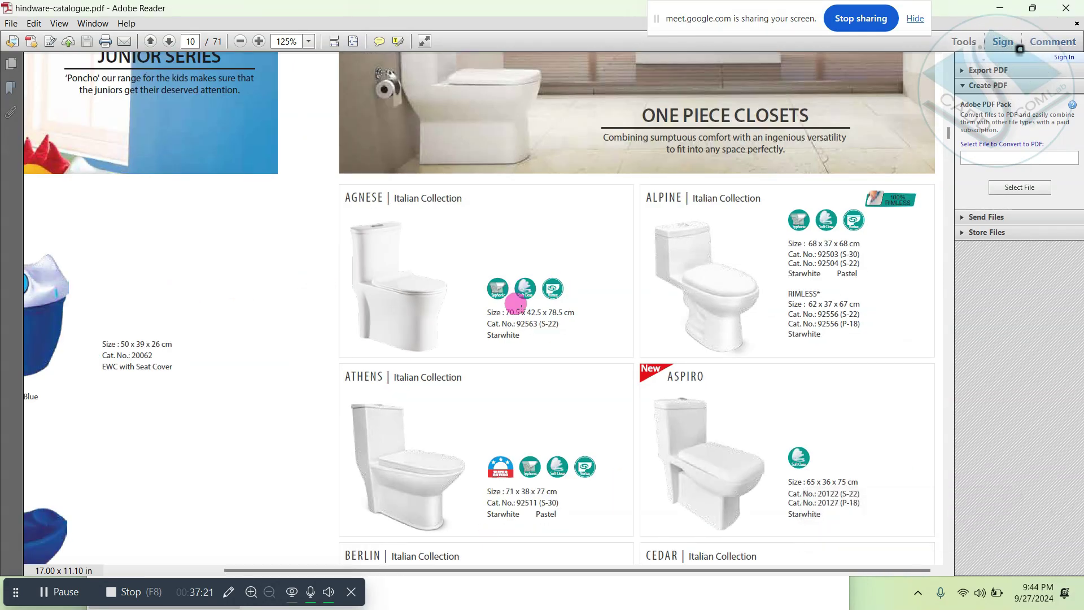
{"action": "scroll", "coordinate": [515, 303], "scroll_direction": "down", "scroll_amount": 2, "text": "ctrl"}
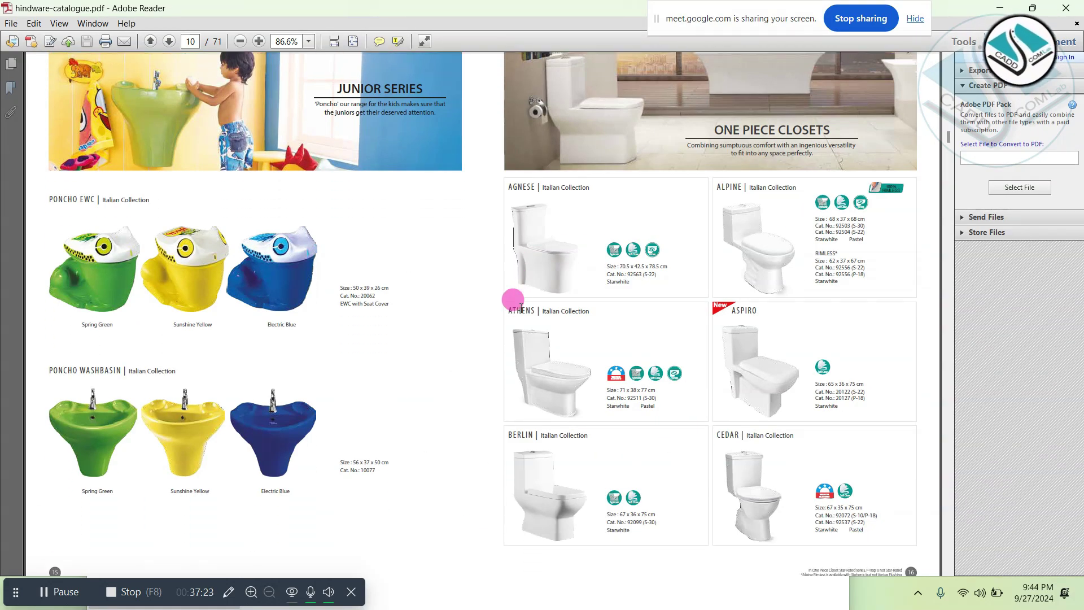
{"action": "scroll", "coordinate": [512, 299], "scroll_direction": "down", "scroll_amount": 2, "text": "ctrl"}
{"action": "scroll", "coordinate": [502, 296], "scroll_direction": "down", "scroll_amount": 6}
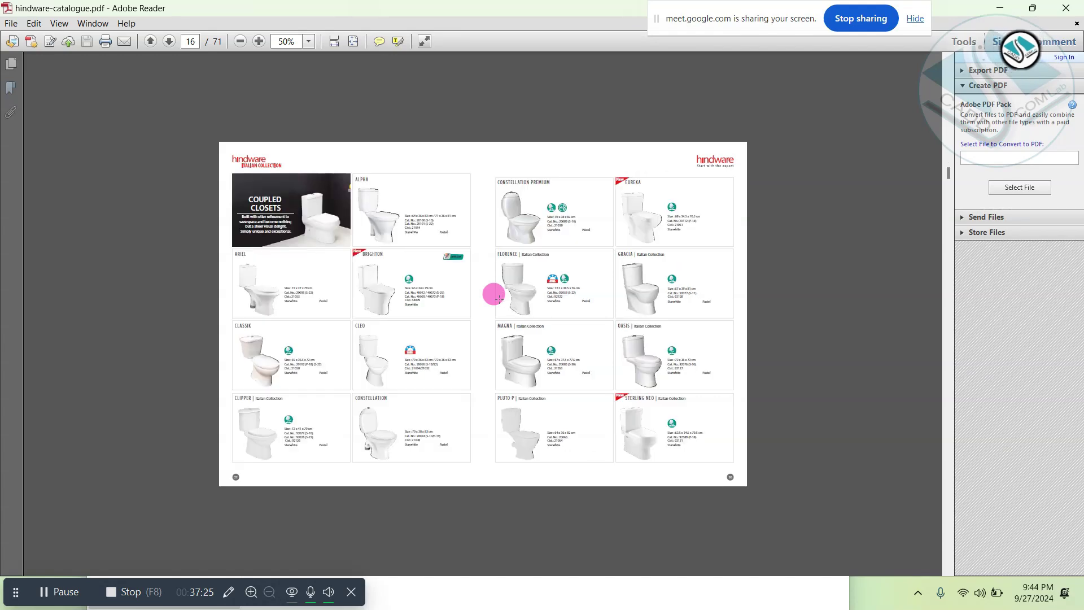
Step: Browse on to the Full Pedestal Basins on page 19 and close the hindware catalogue
{"action": "scroll", "coordinate": [495, 295], "scroll_direction": "down", "scroll_amount": 1}
{"action": "scroll", "coordinate": [494, 295], "scroll_direction": "down", "scroll_amount": 1}
{"action": "scroll", "coordinate": [496, 295], "scroll_direction": "down", "scroll_amount": 1, "text": "ctrl"}
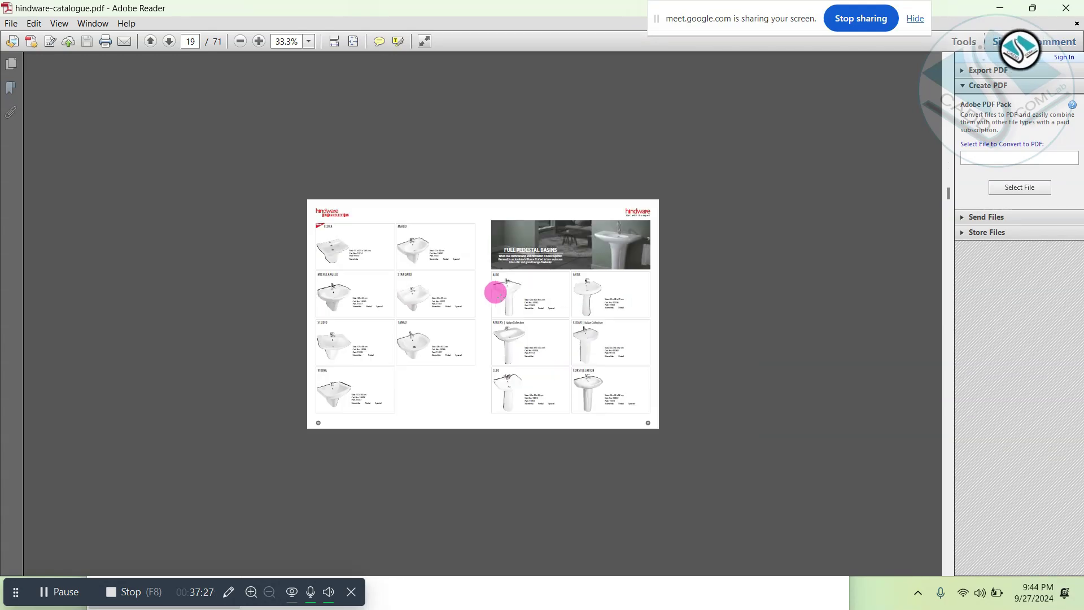
{"action": "left_click", "coordinate": [1069, 6]}
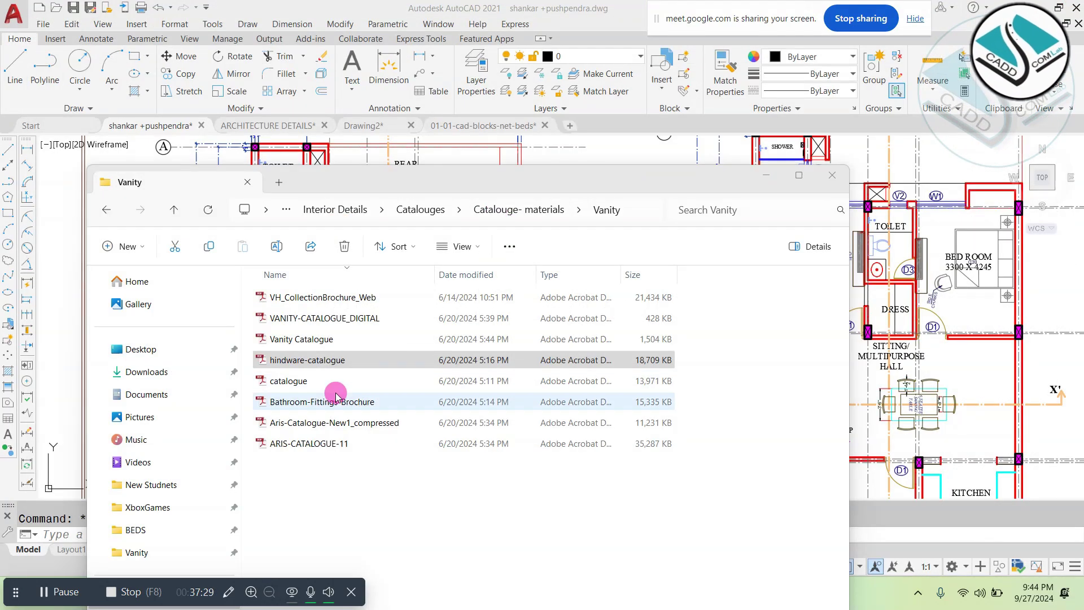
Step: Open the Bathroom-Fittings-Brochure PDF and browse the Rubbic and Razor tap collections around pages 8 to 10
{"action": "double_click", "coordinate": [322, 402]}
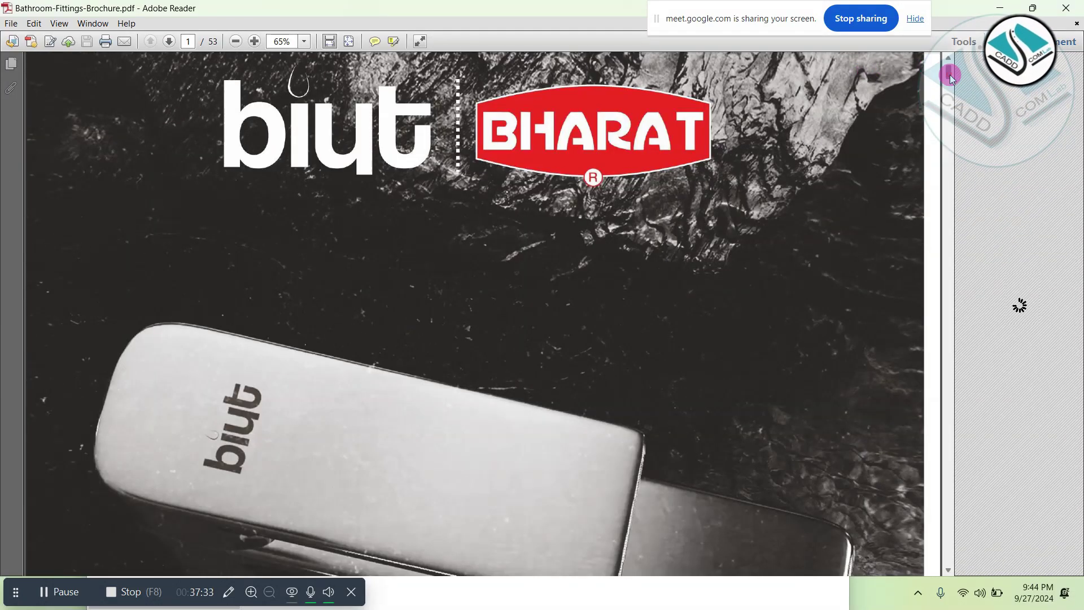
{"action": "left_click_drag", "start_coordinate": [950, 74], "coordinate": [946, 168]}
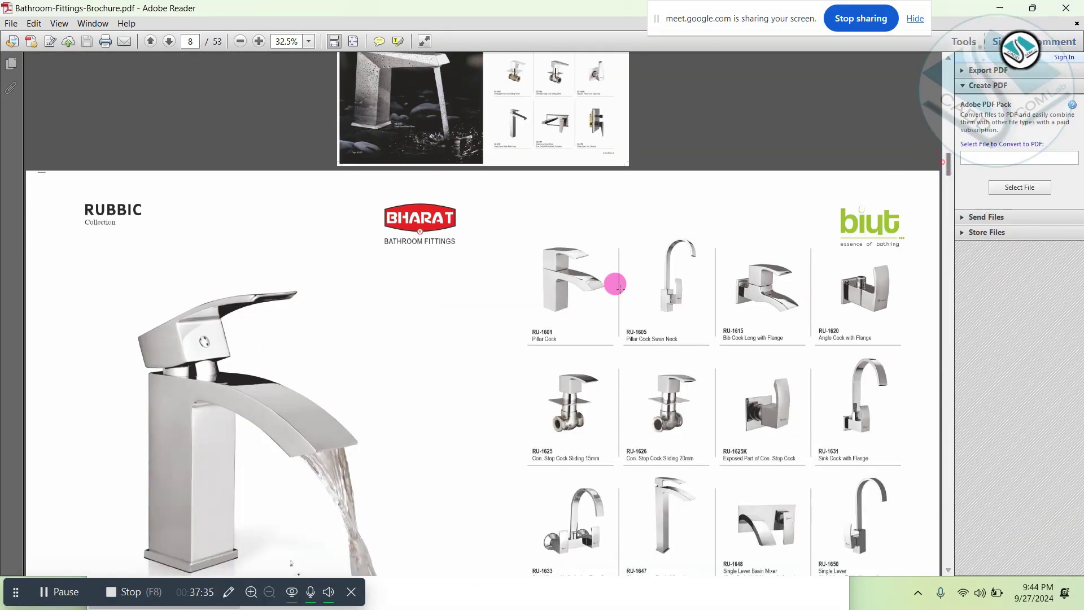
{"action": "scroll", "coordinate": [619, 286], "scroll_direction": "down", "scroll_amount": 20}
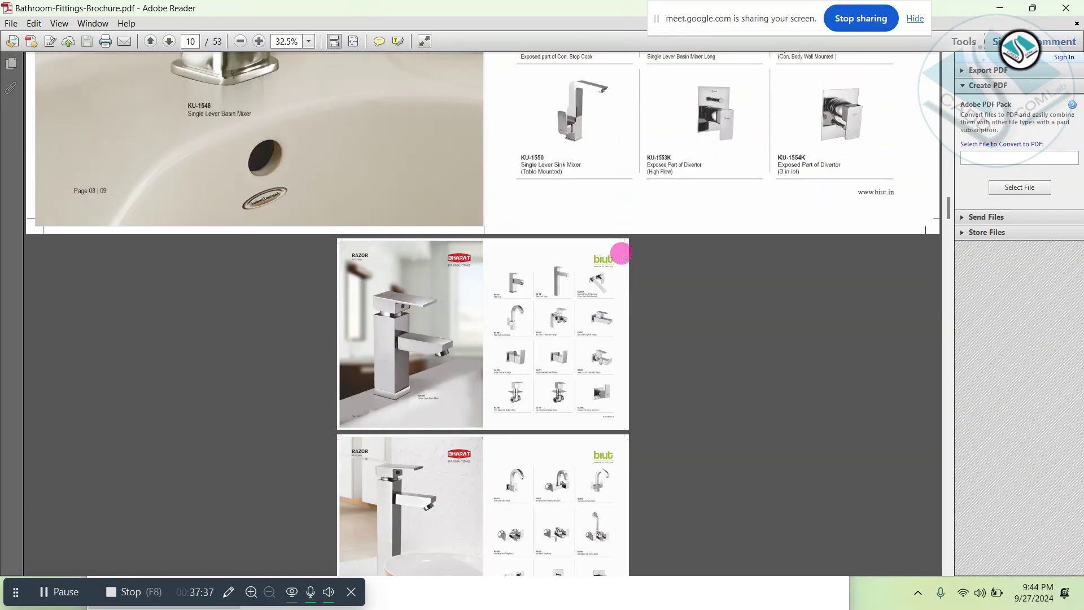
{"action": "scroll", "coordinate": [622, 256], "scroll_direction": "down", "scroll_amount": 10}
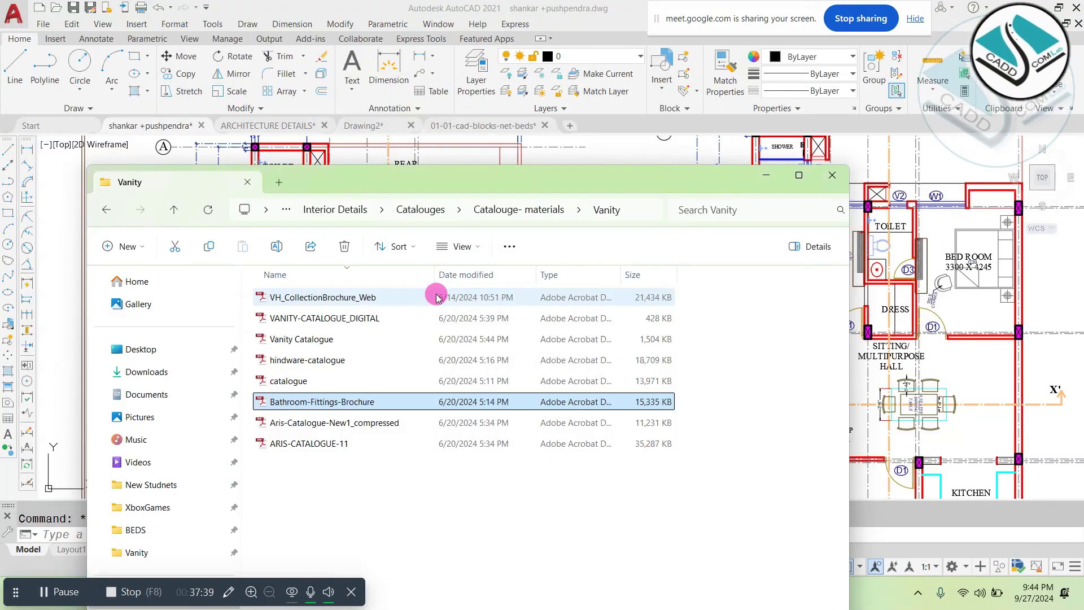
Step: Open the ARIS-CATALOGUE-11 PDF and browse to the One Piece Closet designs on page 9
{"action": "double_click", "coordinate": [379, 439]}
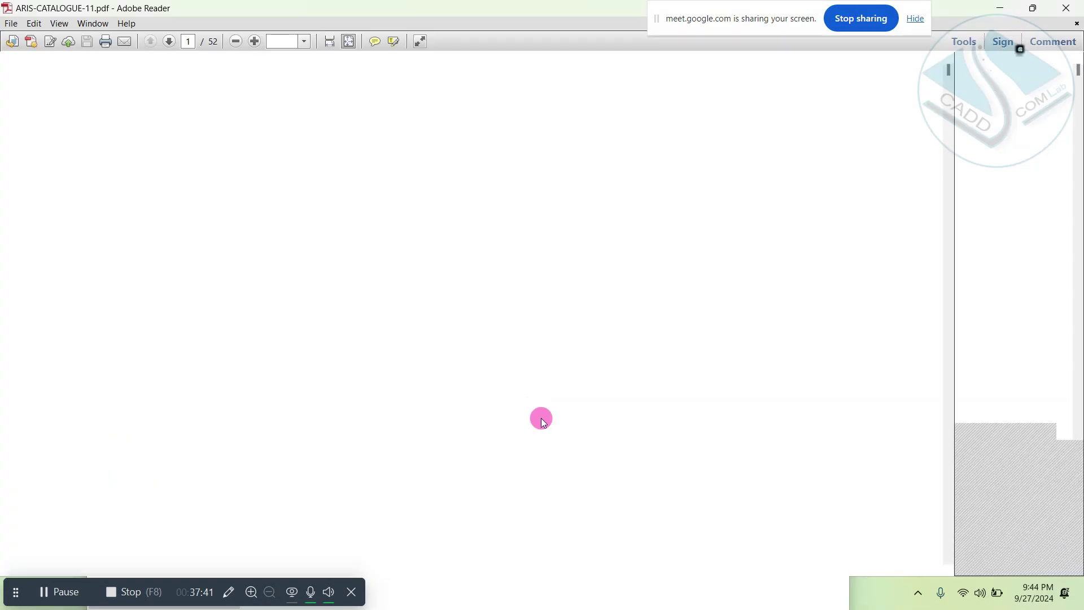
{"action": "scroll", "coordinate": [484, 341], "scroll_direction": "down", "scroll_amount": 10}
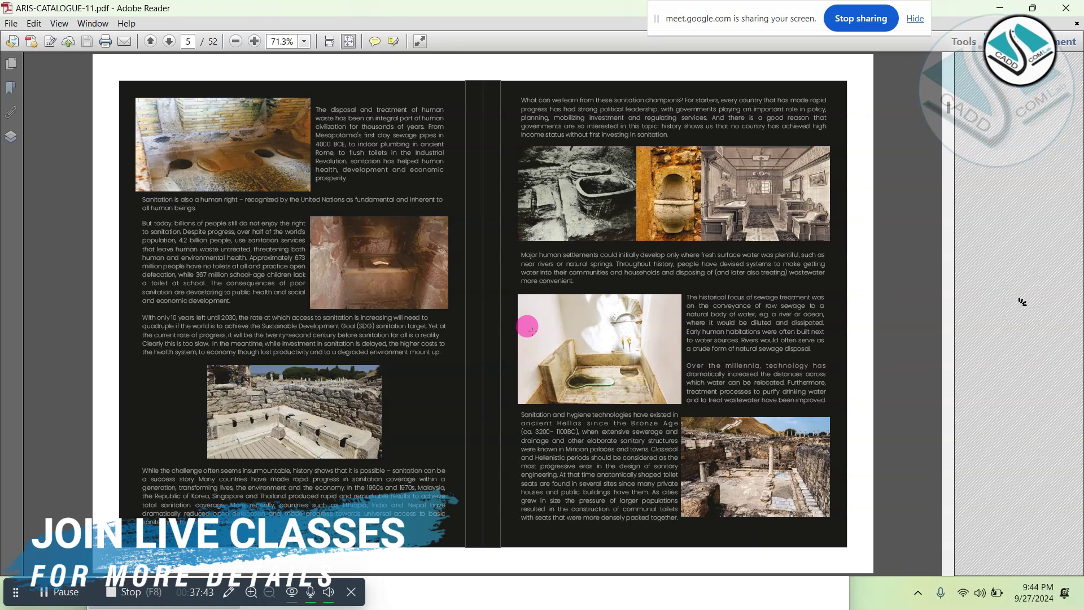
{"action": "scroll", "coordinate": [531, 331], "scroll_direction": "down", "scroll_amount": 5}
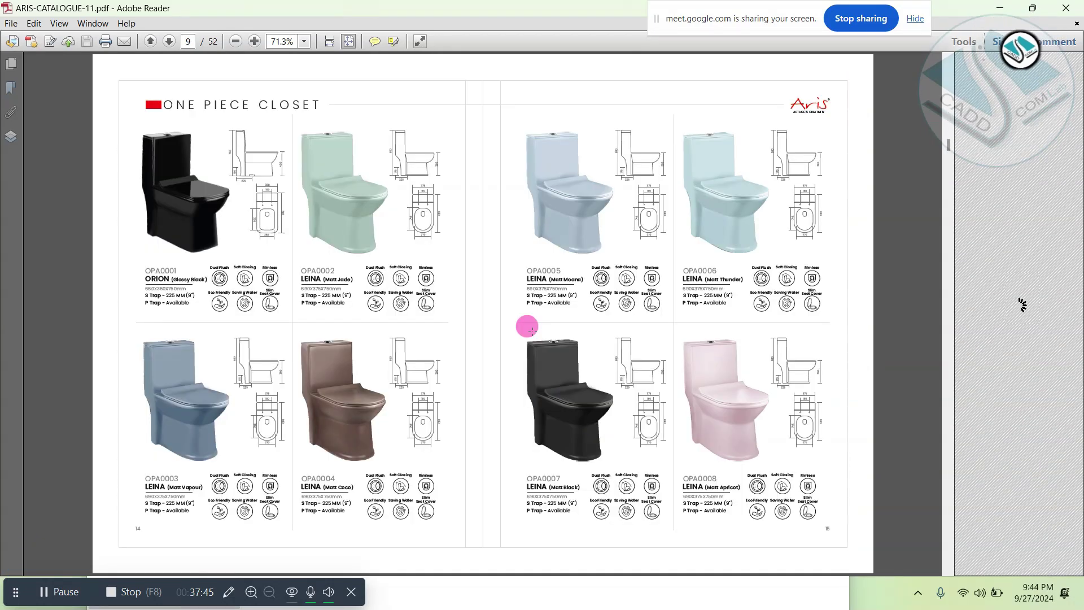
{"action": "scroll", "coordinate": [531, 330], "scroll_direction": "down", "scroll_amount": 2}
{"action": "scroll", "coordinate": [531, 330], "scroll_direction": "up", "scroll_amount": 1}
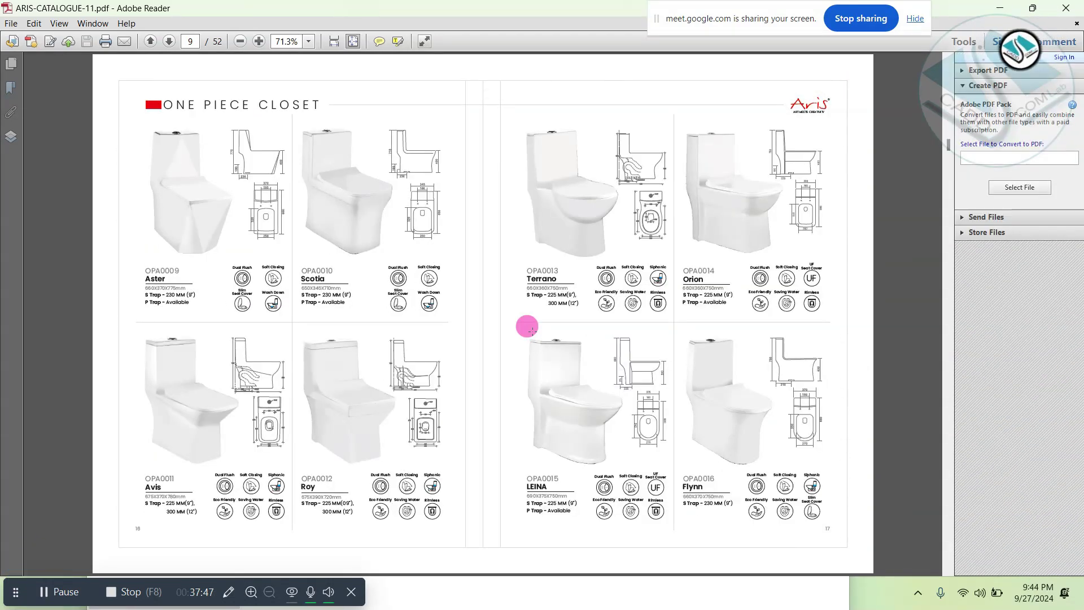
Step: Examine the dimensioned side and plan drawings of the Aster and Scotia one piece closets
{"action": "right_click", "coordinate": [531, 330]}
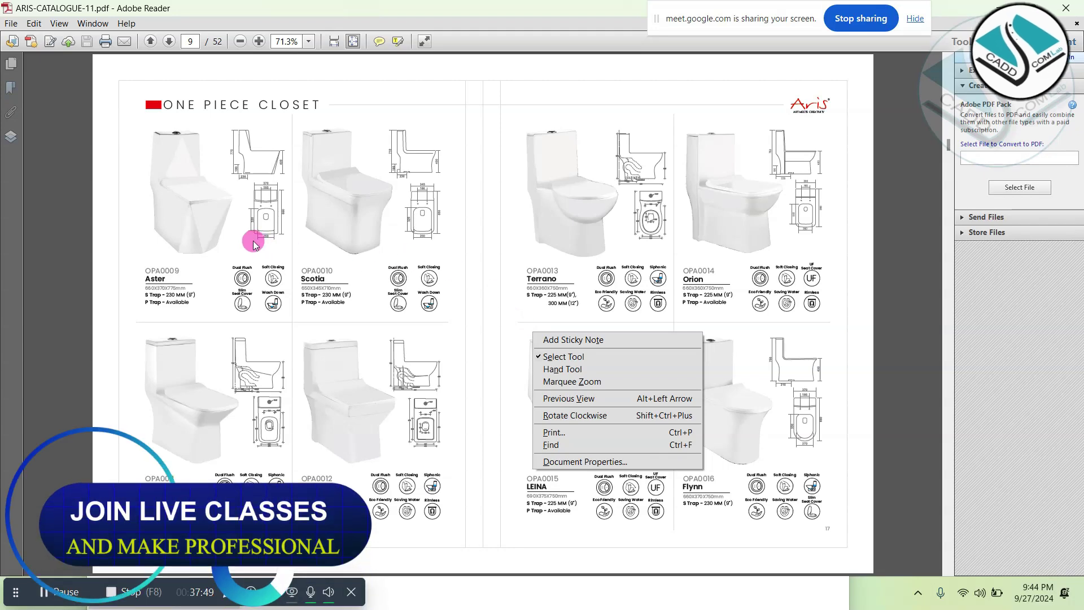
{"action": "left_click", "coordinate": [96, 147]}
{"action": "scroll", "coordinate": [147, 146], "scroll_direction": "up", "scroll_amount": 2, "text": "ctrl"}
{"action": "scroll", "coordinate": [200, 147], "scroll_direction": "up", "scroll_amount": 4, "text": "ctrl"}
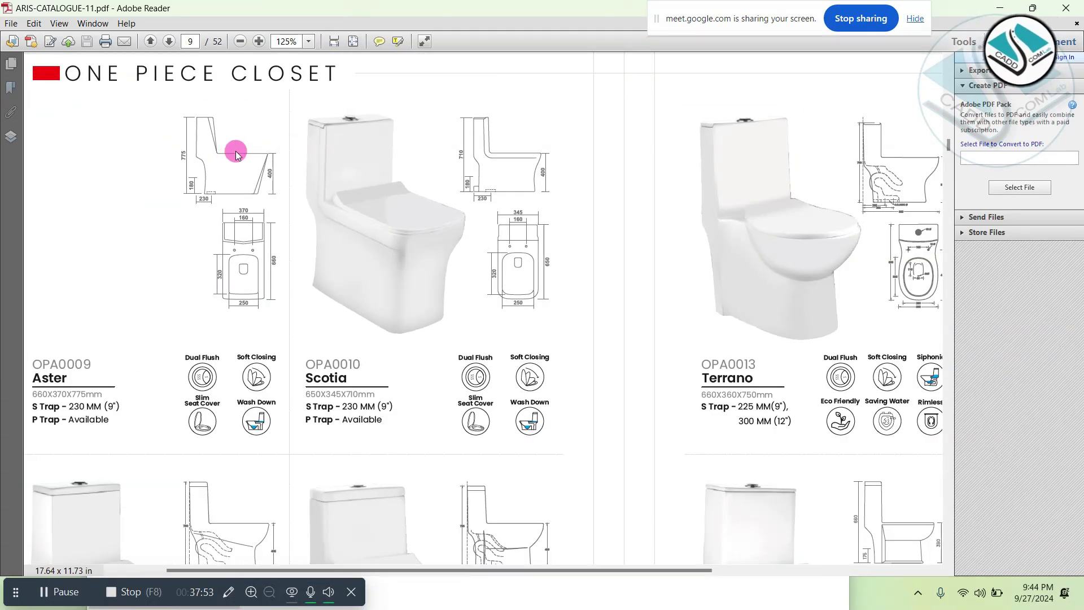
{"action": "scroll", "coordinate": [215, 140], "scroll_direction": "down", "scroll_amount": 1, "text": "ctrl"}
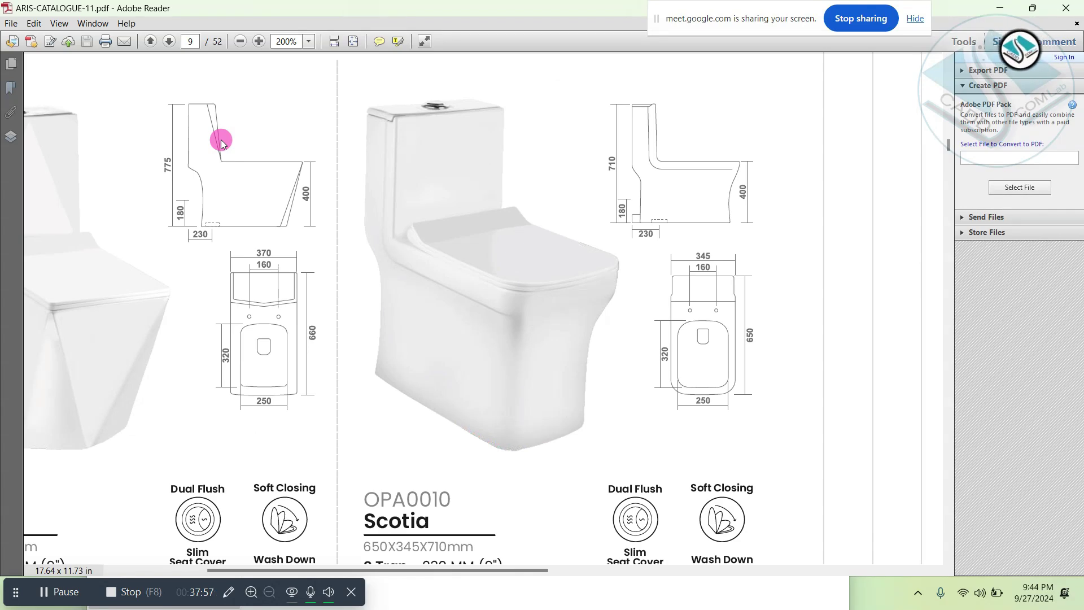
{"action": "scroll", "coordinate": [328, 141], "scroll_direction": "down", "scroll_amount": 2, "text": "ctrl"}
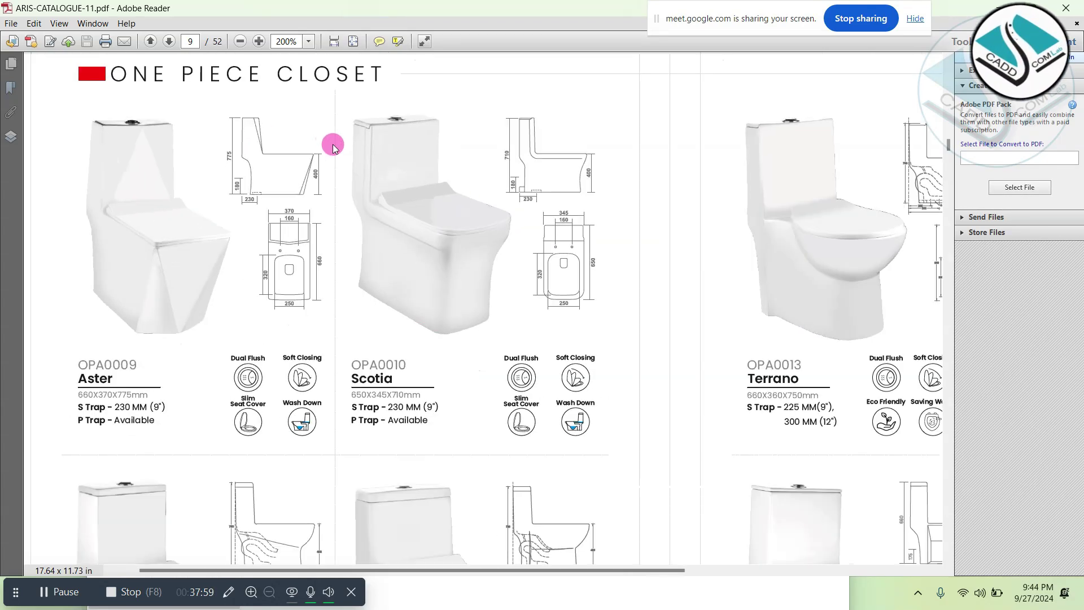
{"action": "scroll", "coordinate": [319, 146], "scroll_direction": "down", "scroll_amount": 2, "text": "ctrl"}
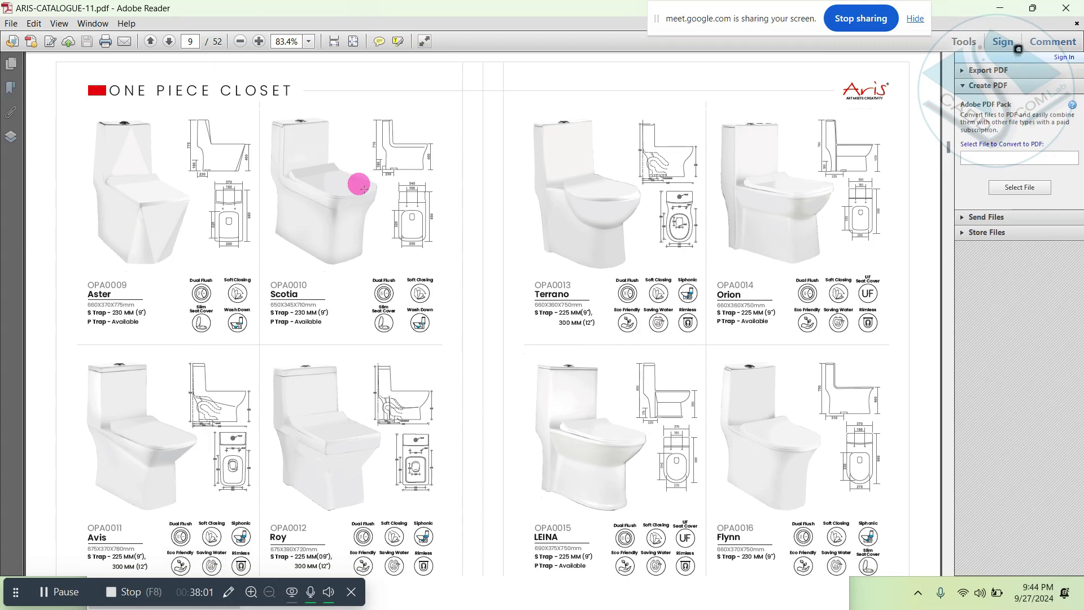
Step: Browse the wall hung closets, floor mounted closets, seat covers and one piece basins through to the Pedestal Basins on page 30
{"action": "scroll", "coordinate": [362, 188], "scroll_direction": "down", "scroll_amount": 10}
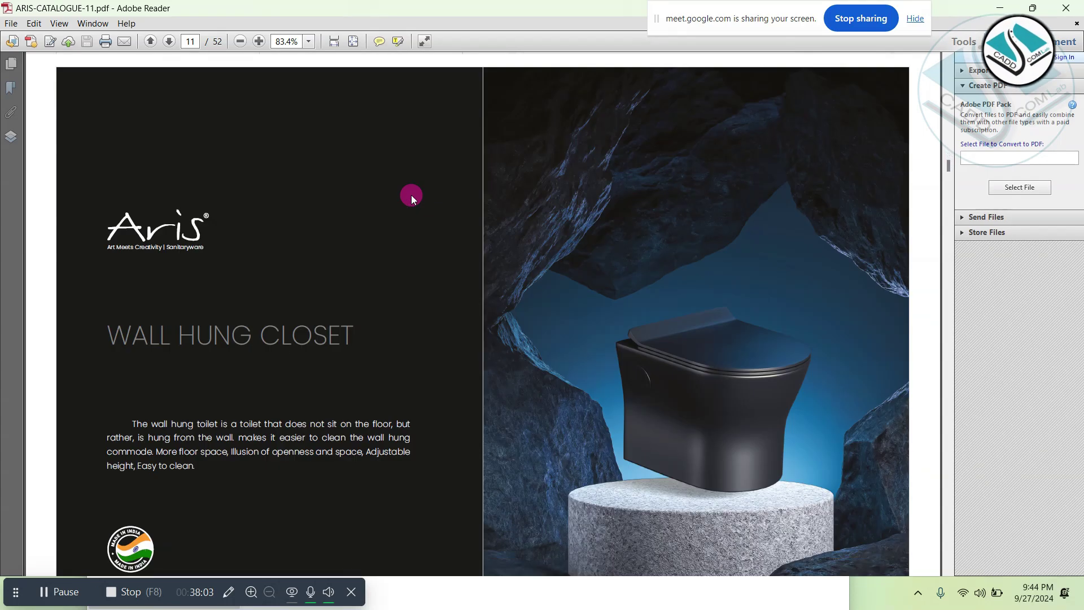
{"action": "scroll", "coordinate": [411, 198], "scroll_direction": "down", "scroll_amount": 1}
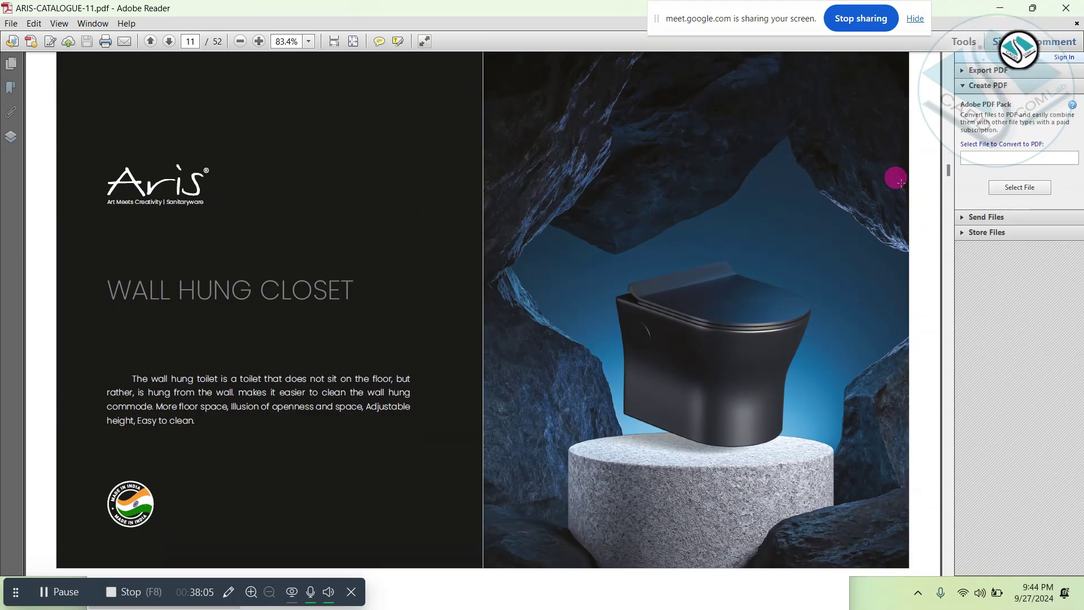
{"action": "left_click_drag", "start_coordinate": [952, 172], "coordinate": [927, 228]}
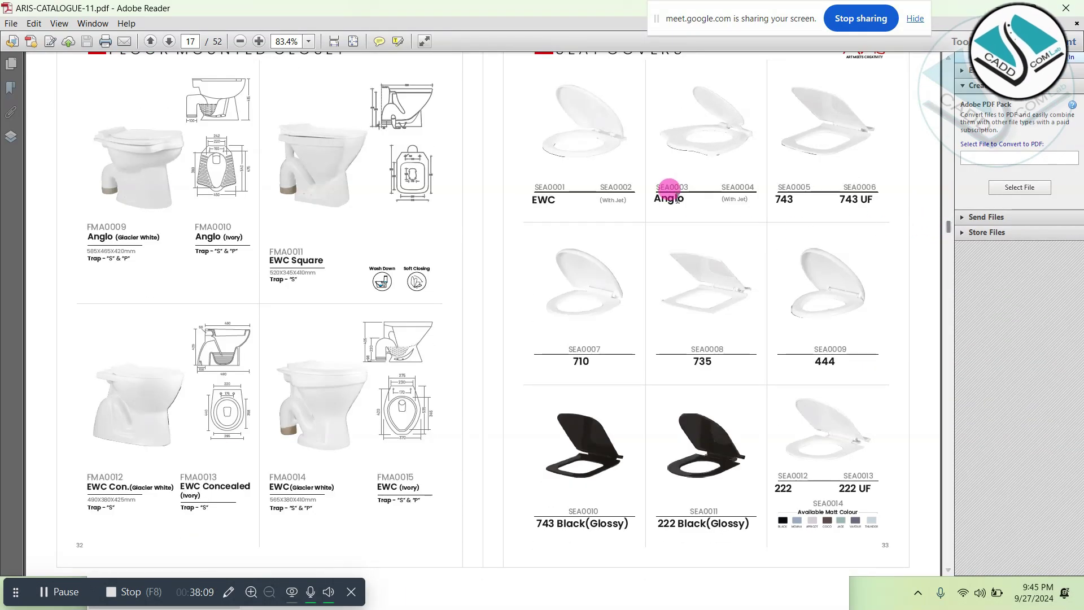
{"action": "scroll", "coordinate": [287, 192], "scroll_direction": "down", "scroll_amount": 3}
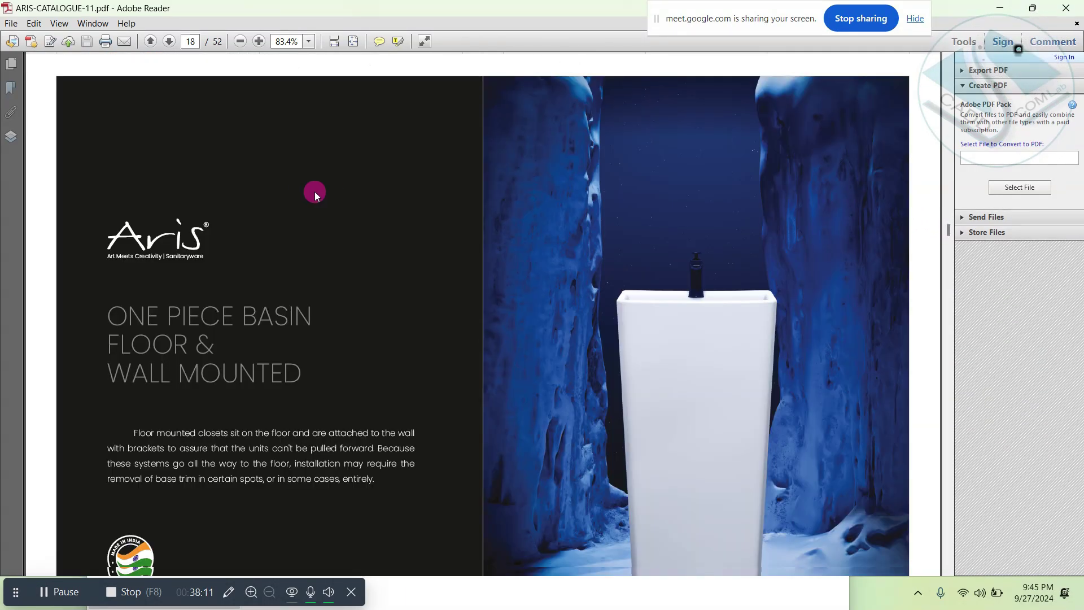
{"action": "left_click_drag", "start_coordinate": [940, 232], "coordinate": [915, 315]}
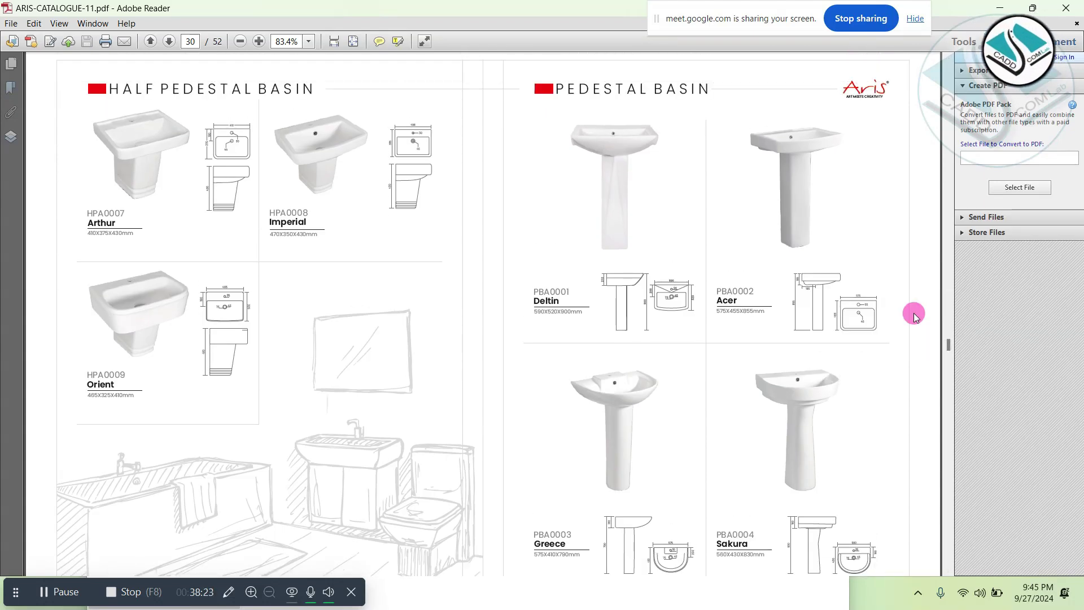
{"action": "scroll", "coordinate": [875, 298], "scroll_direction": "down", "scroll_amount": 2, "text": "ctrl"}
{"action": "right_click", "coordinate": [841, 282]}
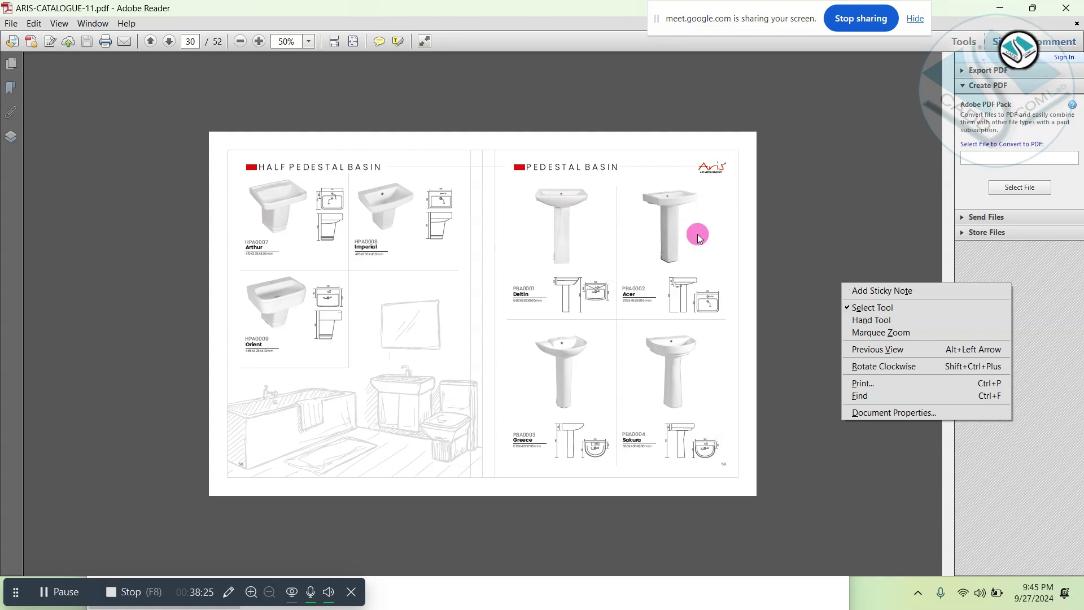
{"action": "left_click", "coordinate": [889, 162]}
{"action": "scroll", "coordinate": [897, 153], "scroll_direction": "down", "scroll_amount": 3}
Step: Return to the AutoCAD drawing and move the FURNITURE LAYOUT title onto the neighbouring sheet, below its ground floor plan
{"action": "left_click", "coordinate": [999, 8]}
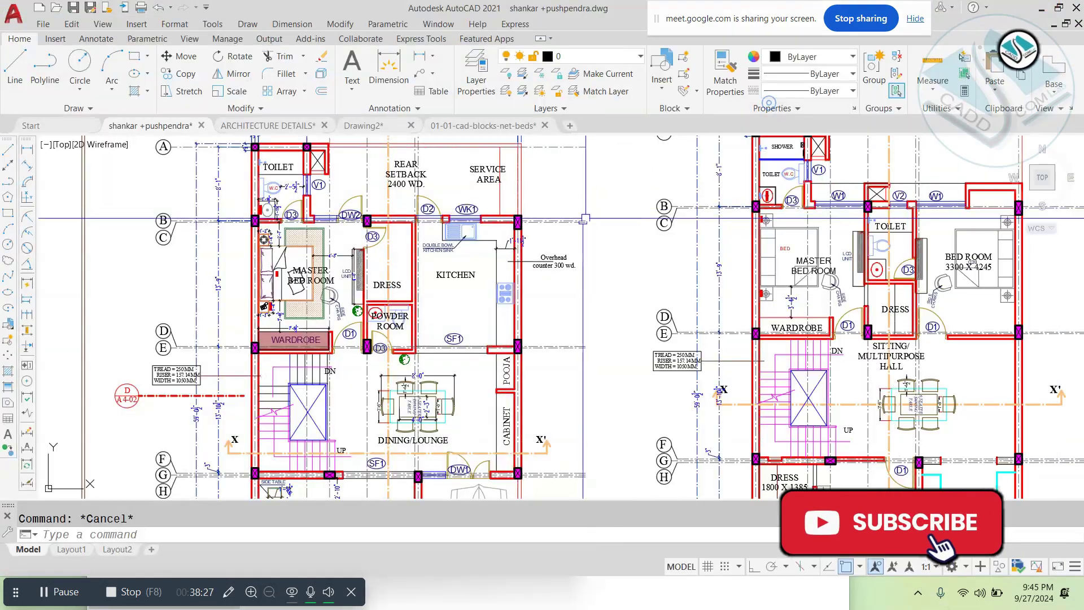
{"action": "right_click", "coordinate": [562, 252]}
{"action": "scroll", "coordinate": [577, 224], "scroll_direction": "down", "scroll_amount": 10}
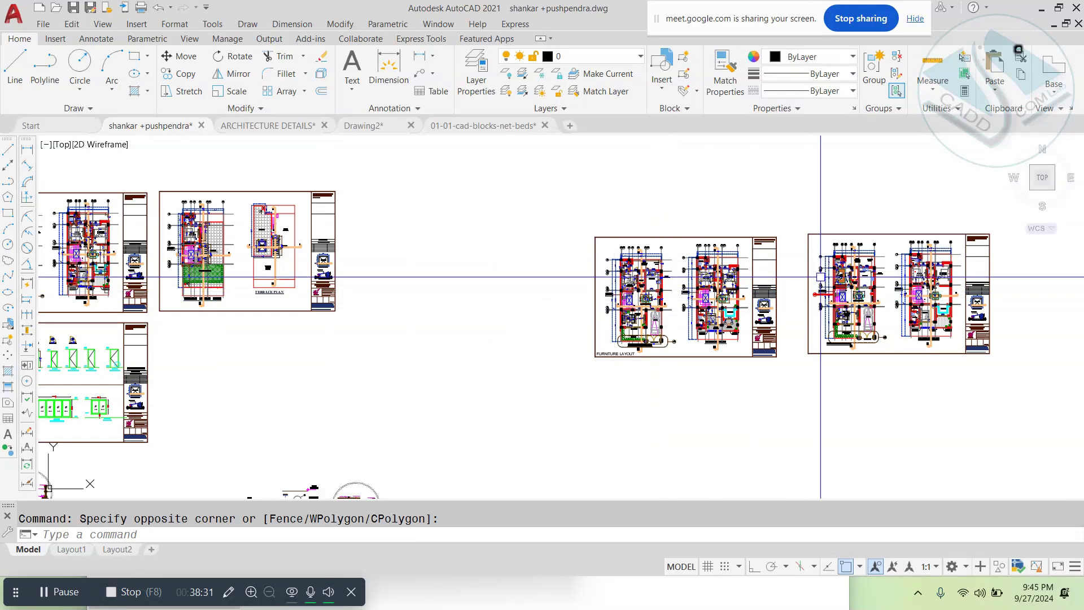
{"action": "scroll", "coordinate": [938, 290], "scroll_direction": "up", "scroll_amount": 4}
{"action": "scroll", "coordinate": [743, 254], "scroll_direction": "down", "scroll_amount": 2}
{"action": "key", "text": "Escape"}
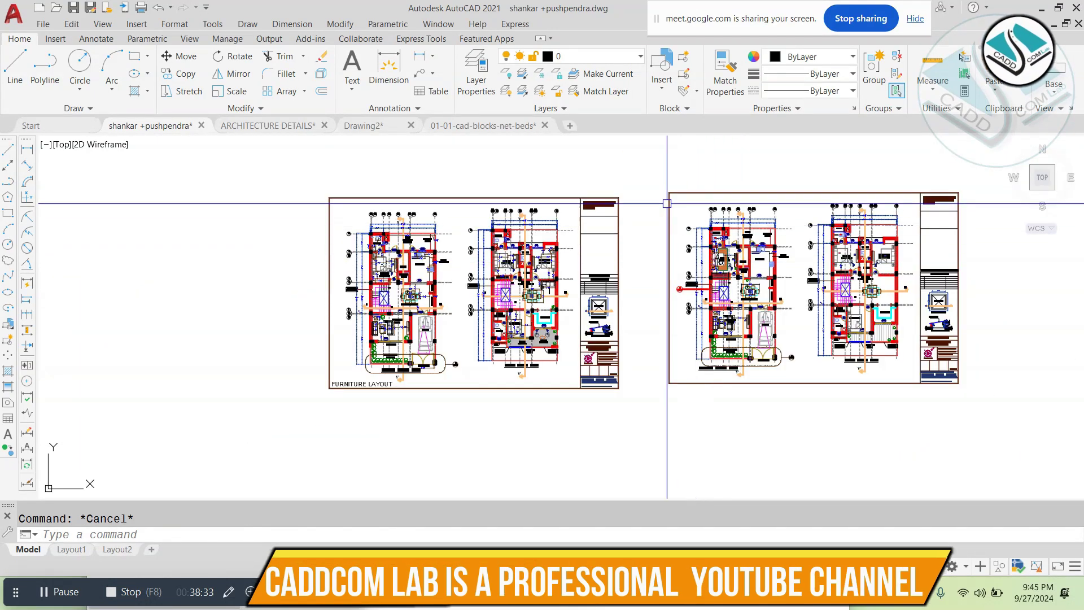
{"action": "left_click", "coordinate": [625, 187]}
{"action": "left_click", "coordinate": [356, 387]}
{"action": "scroll", "coordinate": [350, 384], "scroll_direction": "up", "scroll_amount": 6}
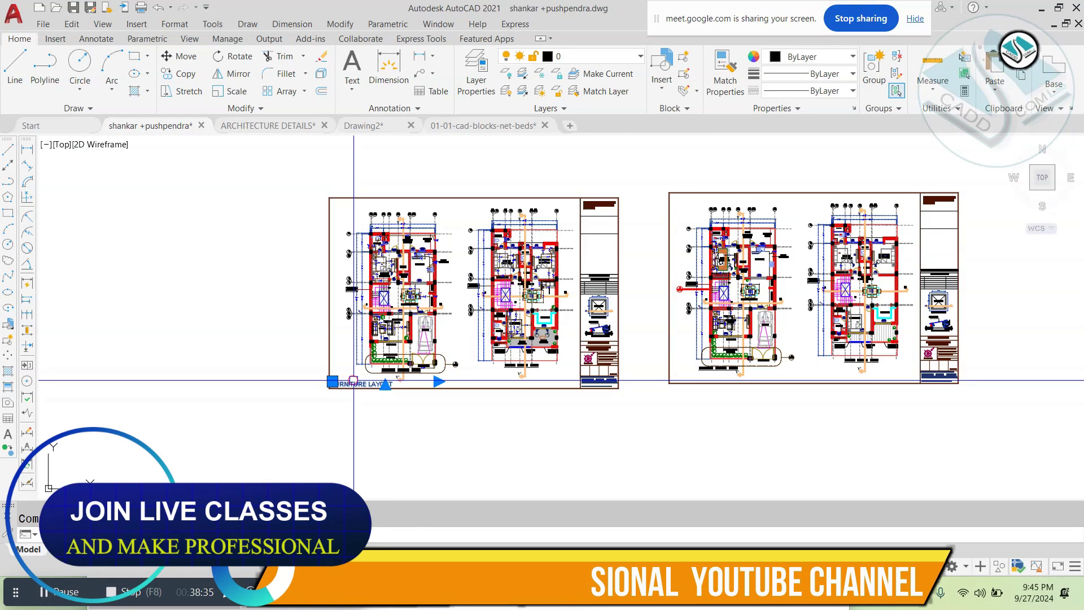
{"action": "type", "text": "m"}
{"action": "key", "text": "Return"}
{"action": "left_click", "coordinate": [643, 277]}
{"action": "scroll", "coordinate": [643, 277], "scroll_direction": "down", "scroll_amount": 6}
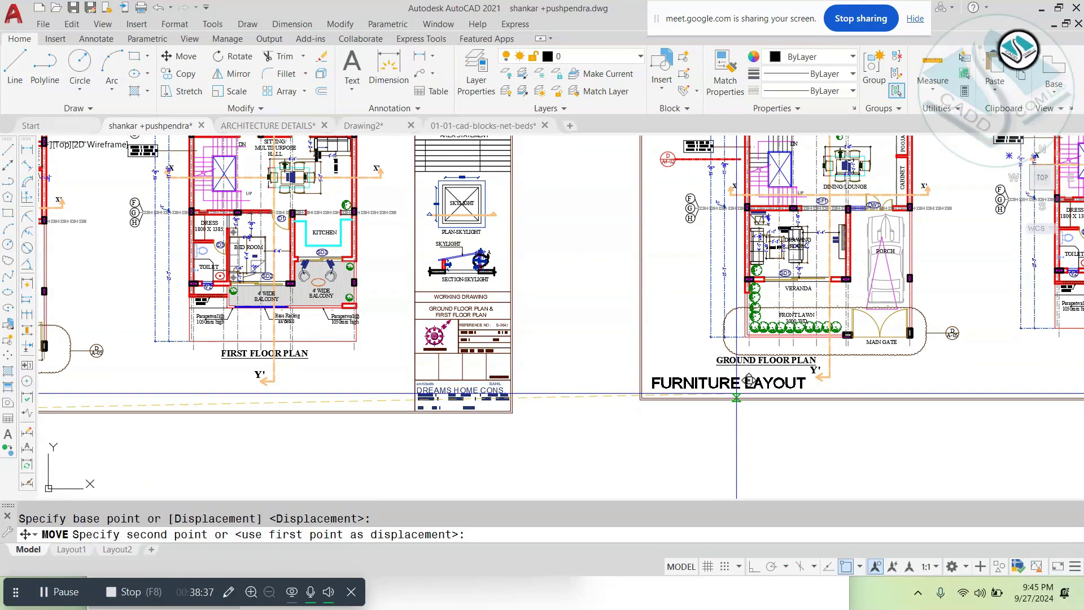
Step: Erase the old furniture layout sheet with its two floor plans and title block
{"action": "key", "text": "Escape"}
{"action": "left_click", "coordinate": [625, 172]}
{"action": "left_click", "coordinate": [284, 388]}
{"action": "type", "text": "e"}
{"action": "key", "text": "Return"}
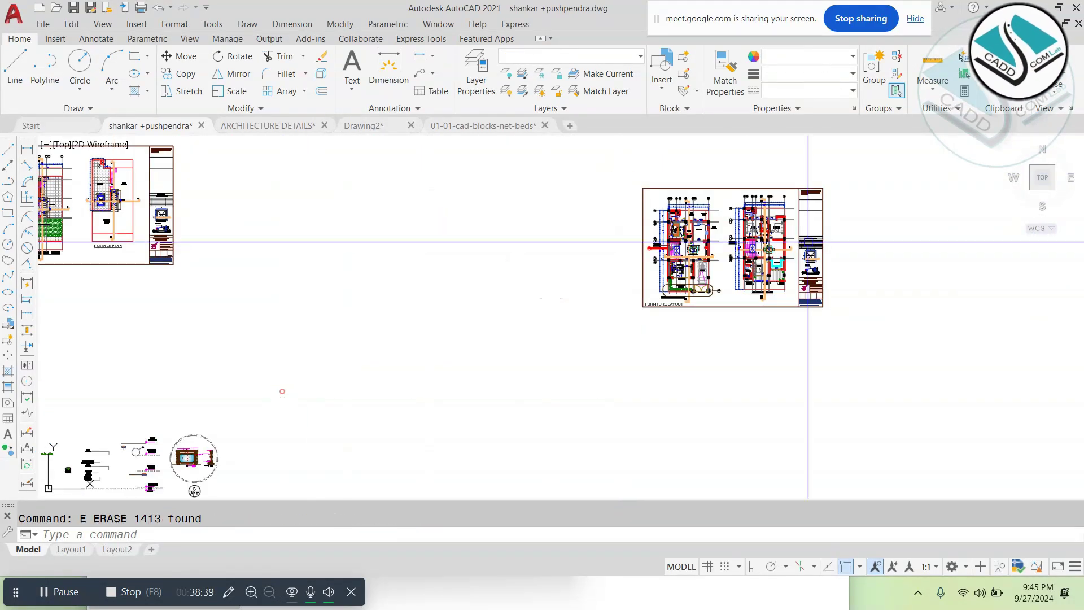
Step: Move the remaining furniture layout sheet beside the door and window elevations sheet, directly below the terrace plan sheet
{"action": "left_click", "coordinate": [860, 194]}
{"action": "key", "text": "Escape"}
{"action": "left_click", "coordinate": [887, 162]}
{"action": "left_click", "coordinate": [588, 380]}
{"action": "type", "text": "m"}
{"action": "key", "text": "Return"}
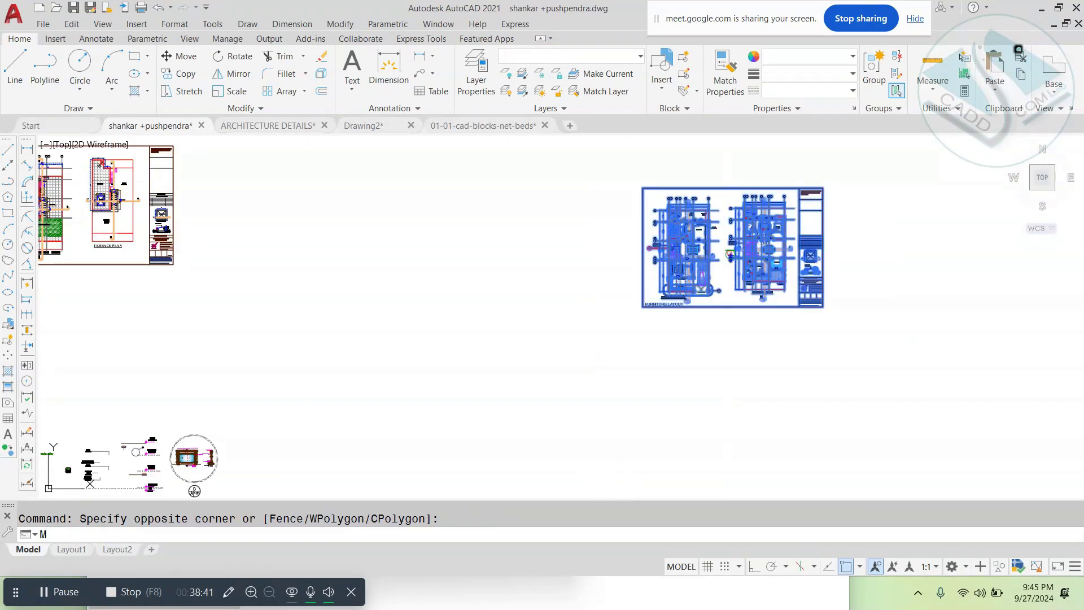
{"action": "left_click", "coordinate": [655, 249]}
{"action": "scroll", "coordinate": [486, 305], "scroll_direction": "down", "scroll_amount": 5}
{"action": "scroll", "coordinate": [485, 331], "scroll_direction": "up", "scroll_amount": 5}
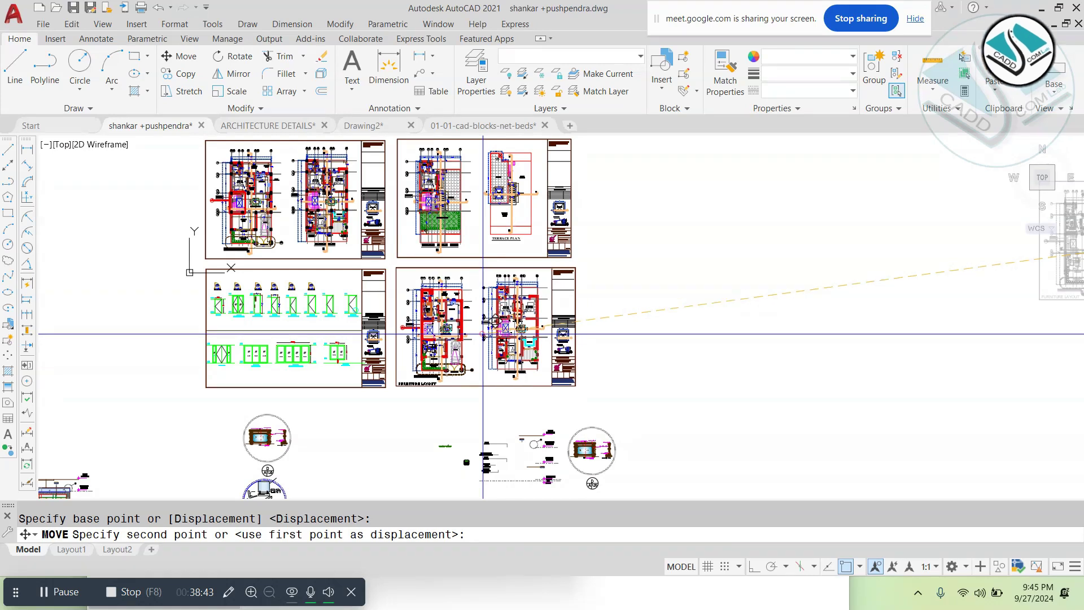
{"action": "left_click", "coordinate": [483, 333]}
{"action": "scroll", "coordinate": [332, 174], "scroll_direction": "up", "scroll_amount": 2}
{"action": "key", "text": "Escape"}
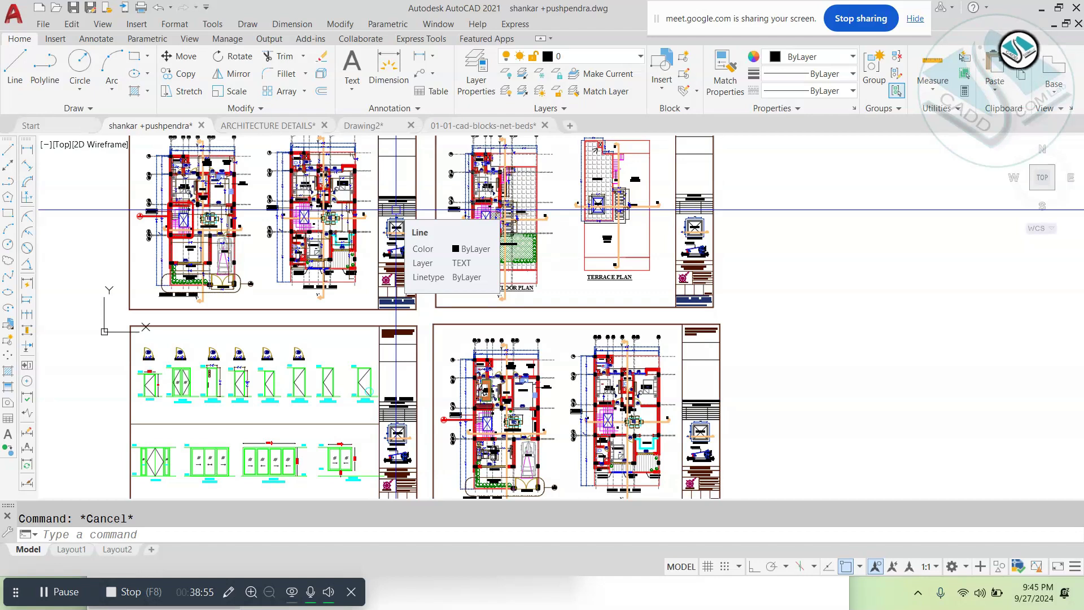
Step: Review the arrangement of the four drawing sheets and the loose details and elevation below them
{"action": "scroll", "coordinate": [399, 317], "scroll_direction": "down", "scroll_amount": 3}
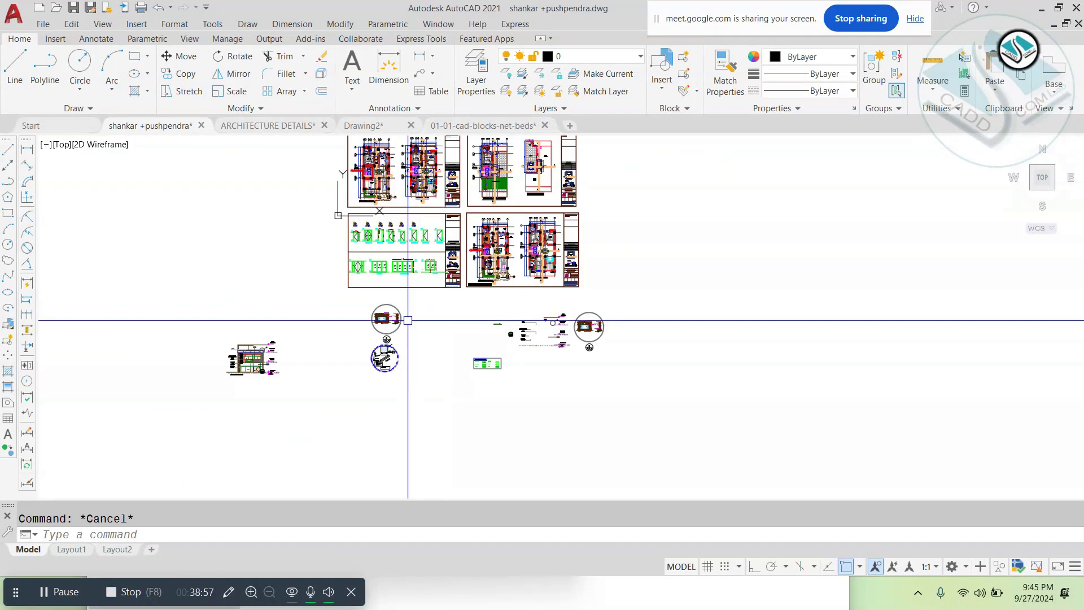
{"action": "scroll", "coordinate": [526, 325], "scroll_direction": "up", "scroll_amount": 3}
{"action": "scroll", "coordinate": [526, 324], "scroll_direction": "down", "scroll_amount": 2}
{"action": "scroll", "coordinate": [330, 367], "scroll_direction": "up", "scroll_amount": 2}
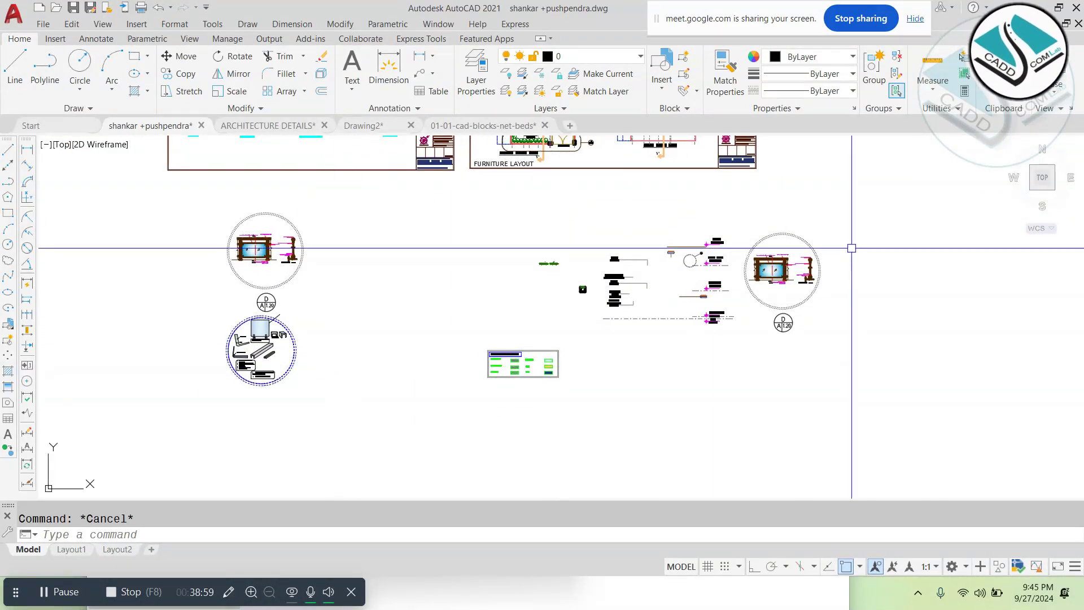
{"action": "scroll", "coordinate": [801, 263], "scroll_direction": "up", "scroll_amount": 4}
{"action": "scroll", "coordinate": [801, 263], "scroll_direction": "down", "scroll_amount": 5}
{"action": "scroll", "coordinate": [476, 425], "scroll_direction": "up", "scroll_amount": 3}
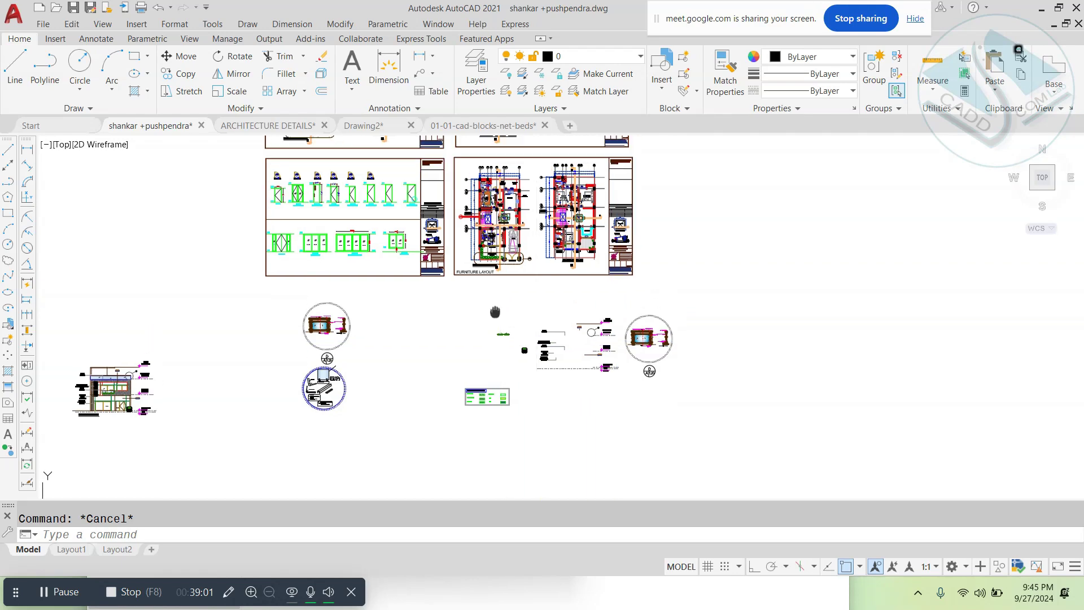
{"action": "scroll", "coordinate": [415, 338], "scroll_direction": "up", "scroll_amount": 2}
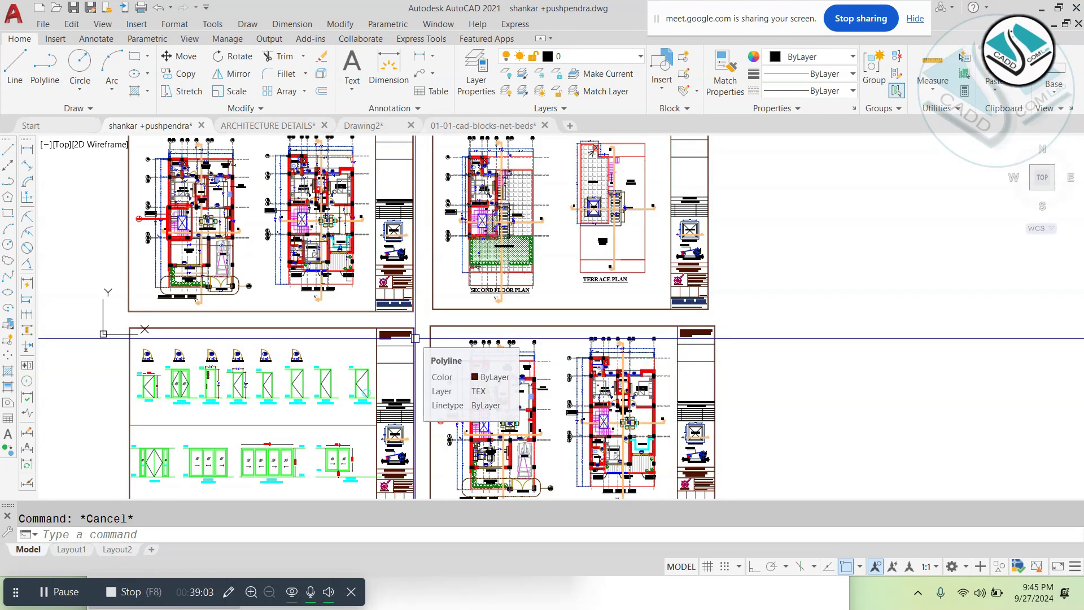